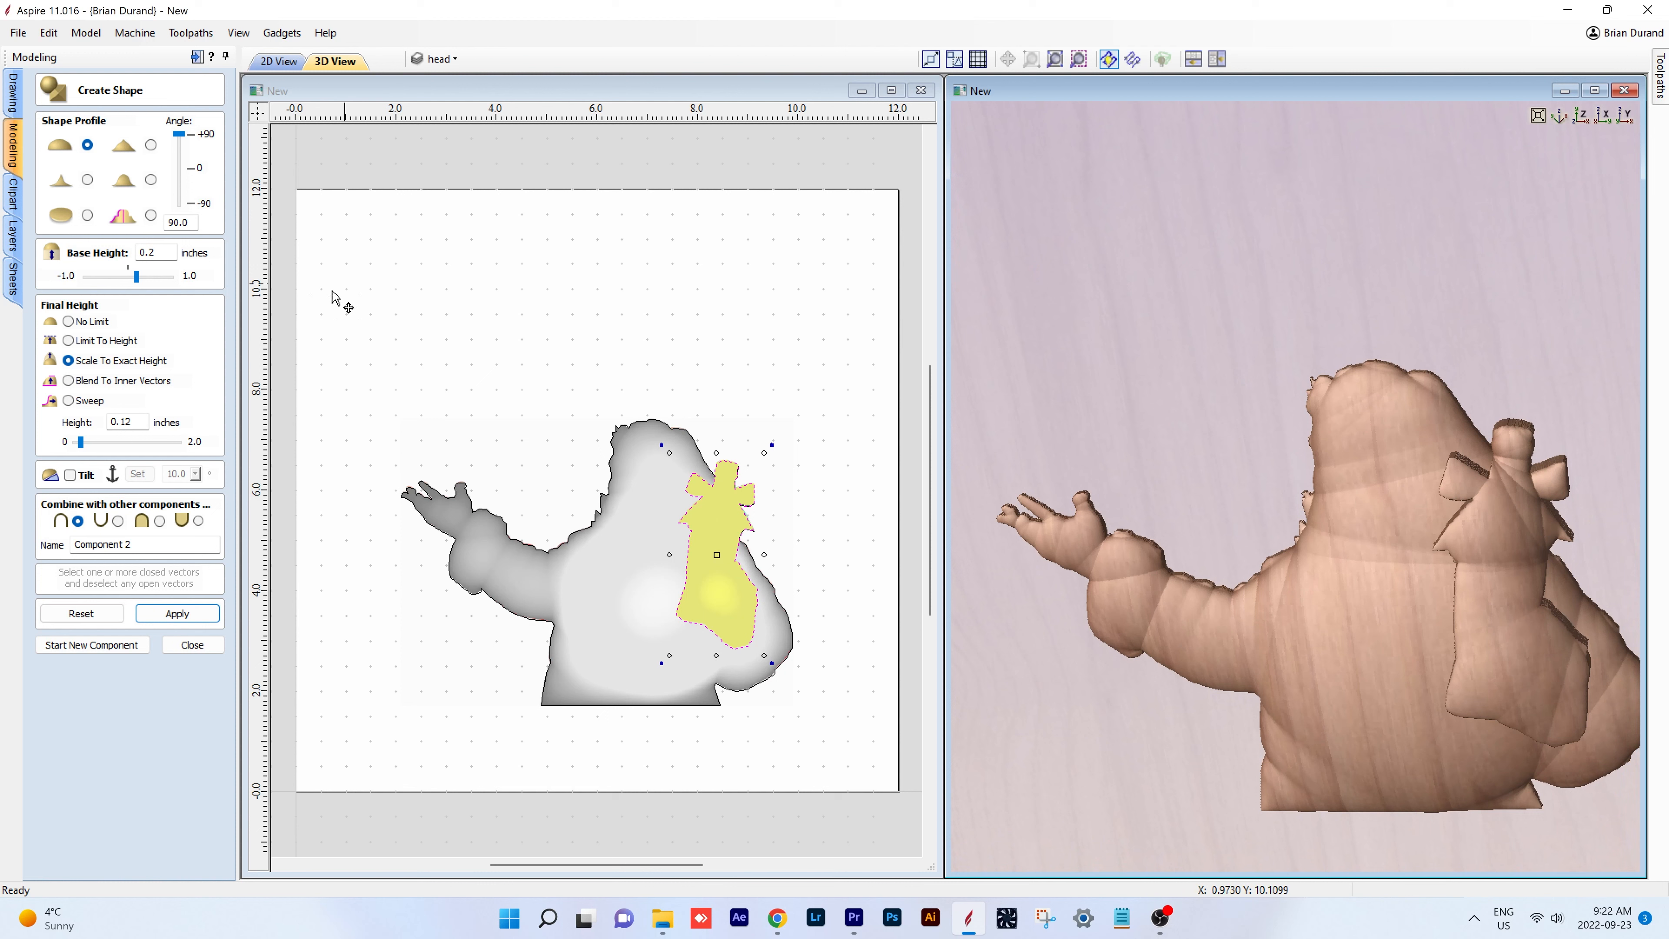
- Close the Create Shape tool and make Bitmap Layer the active layer
left_click(188, 645)
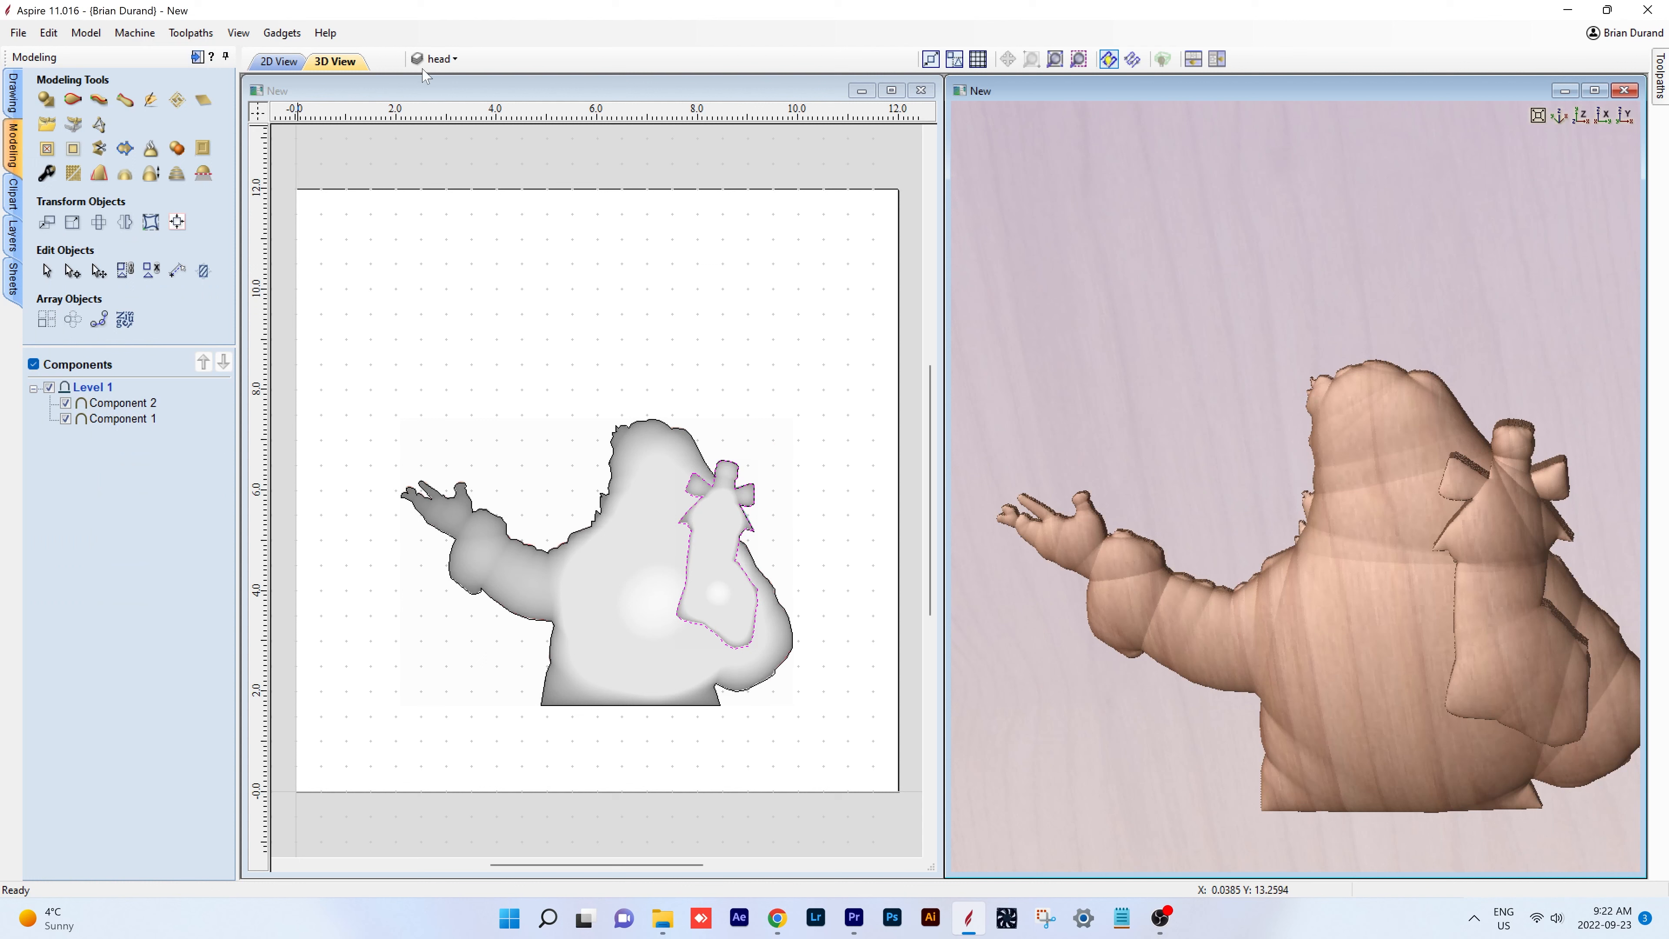
left_click(433, 59)
left_click(485, 90)
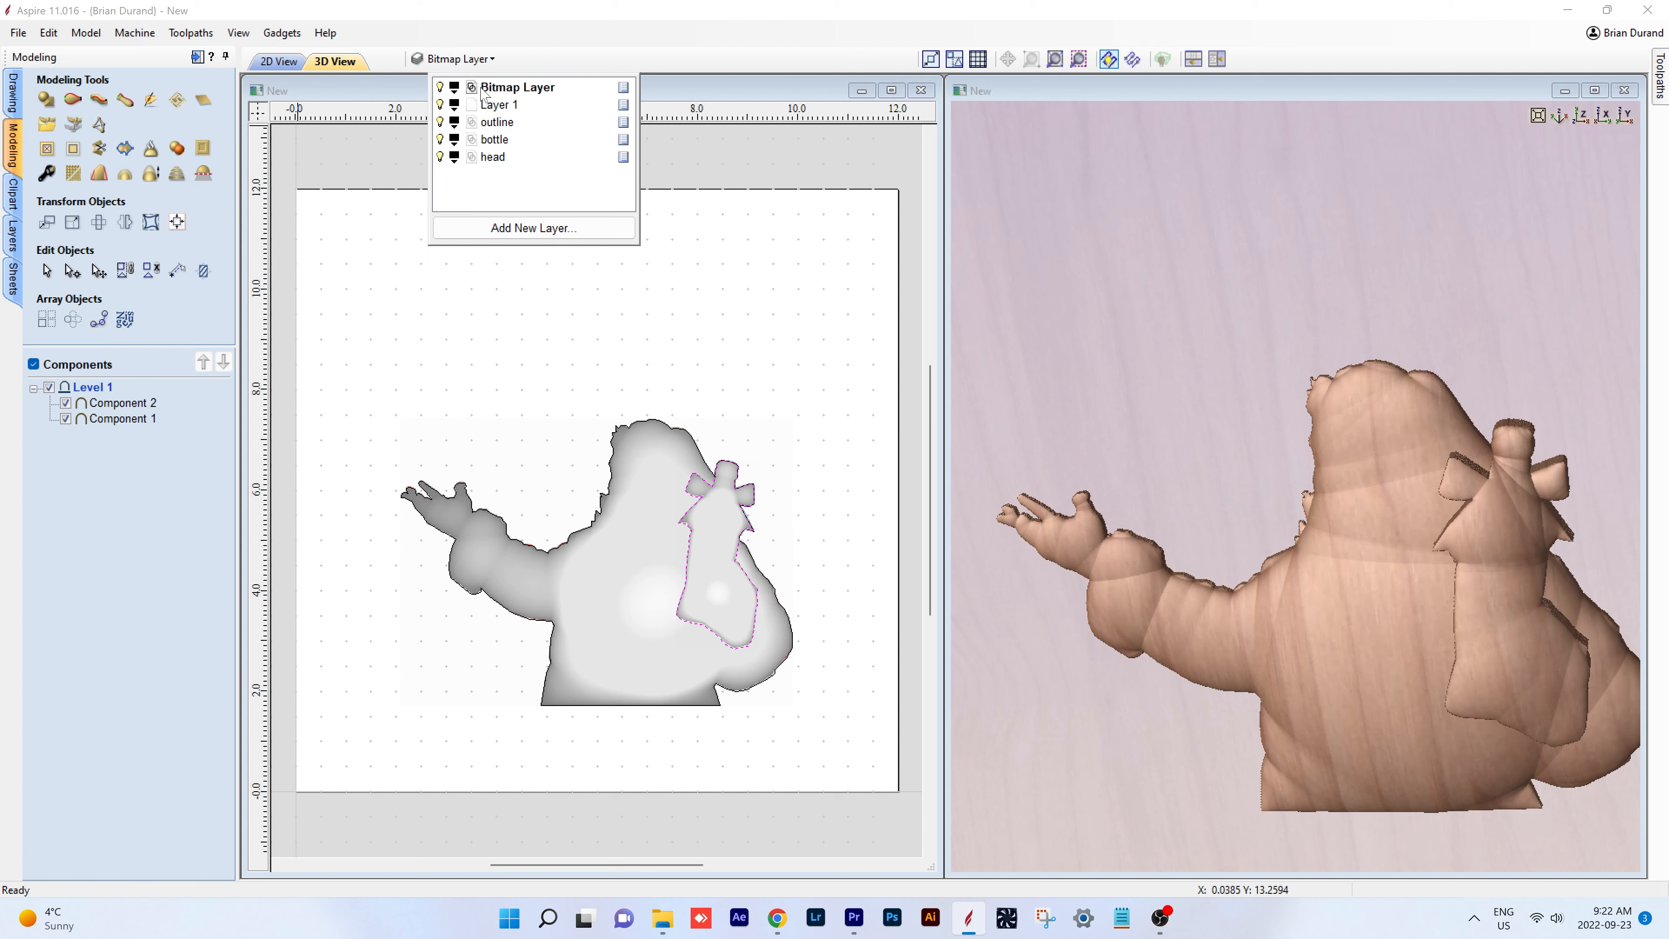
- Select the Santa bitmap, toggling Level 1's visibility to reach it, and create a component from the bitmap
left_click(644, 589)
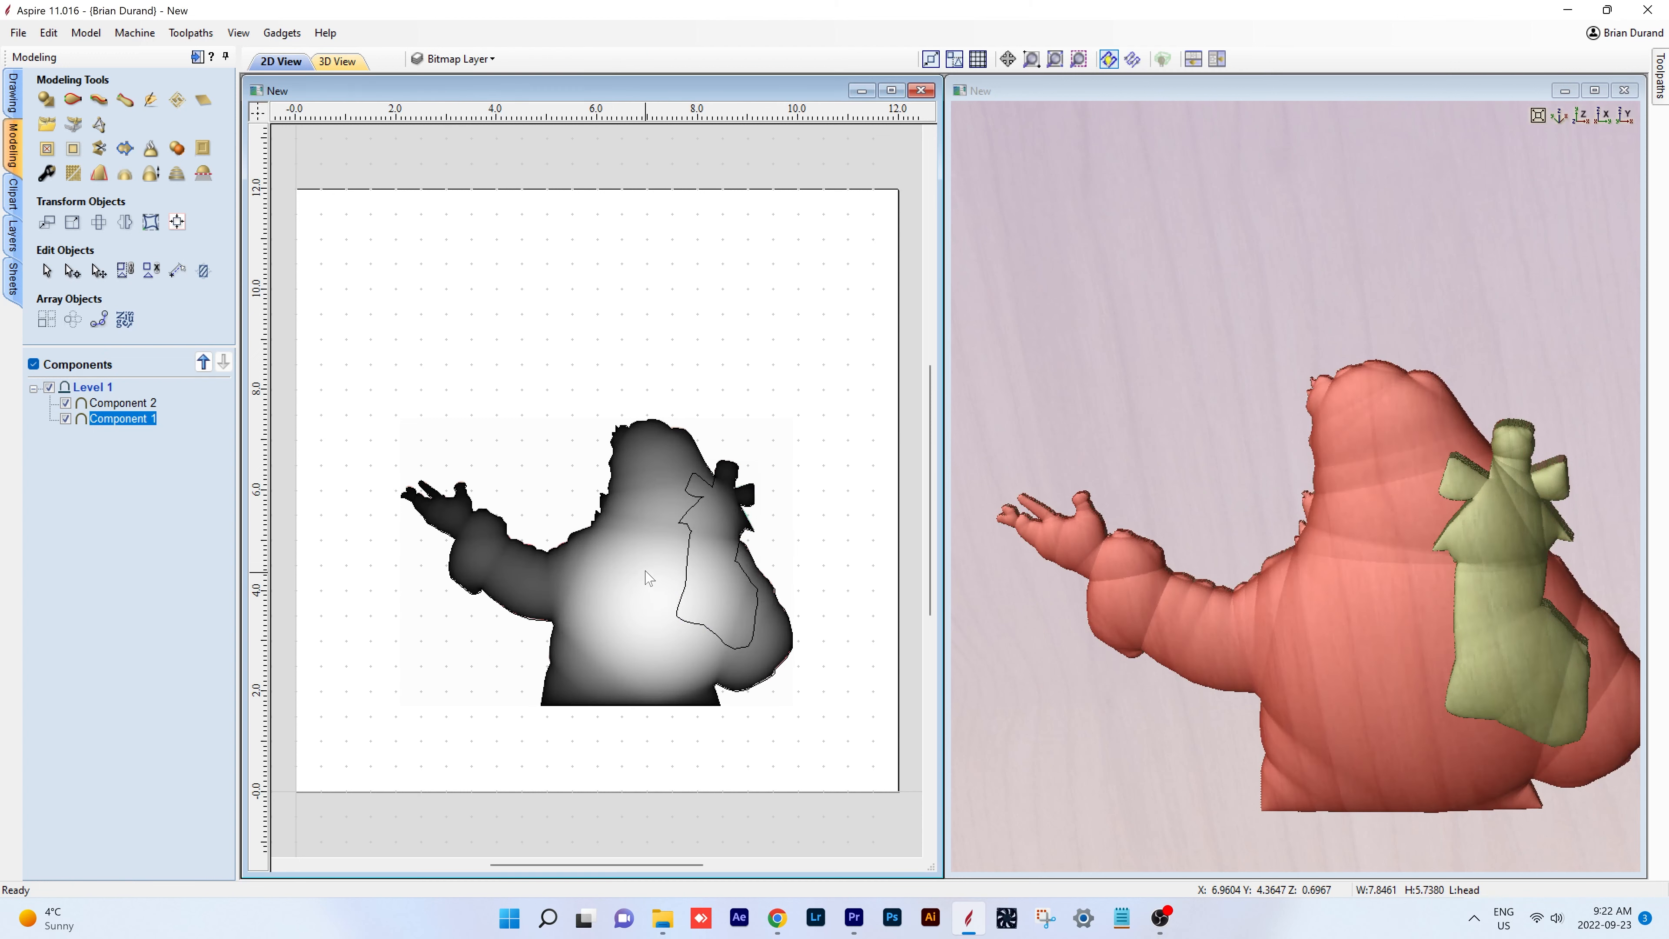
left_click(49, 387)
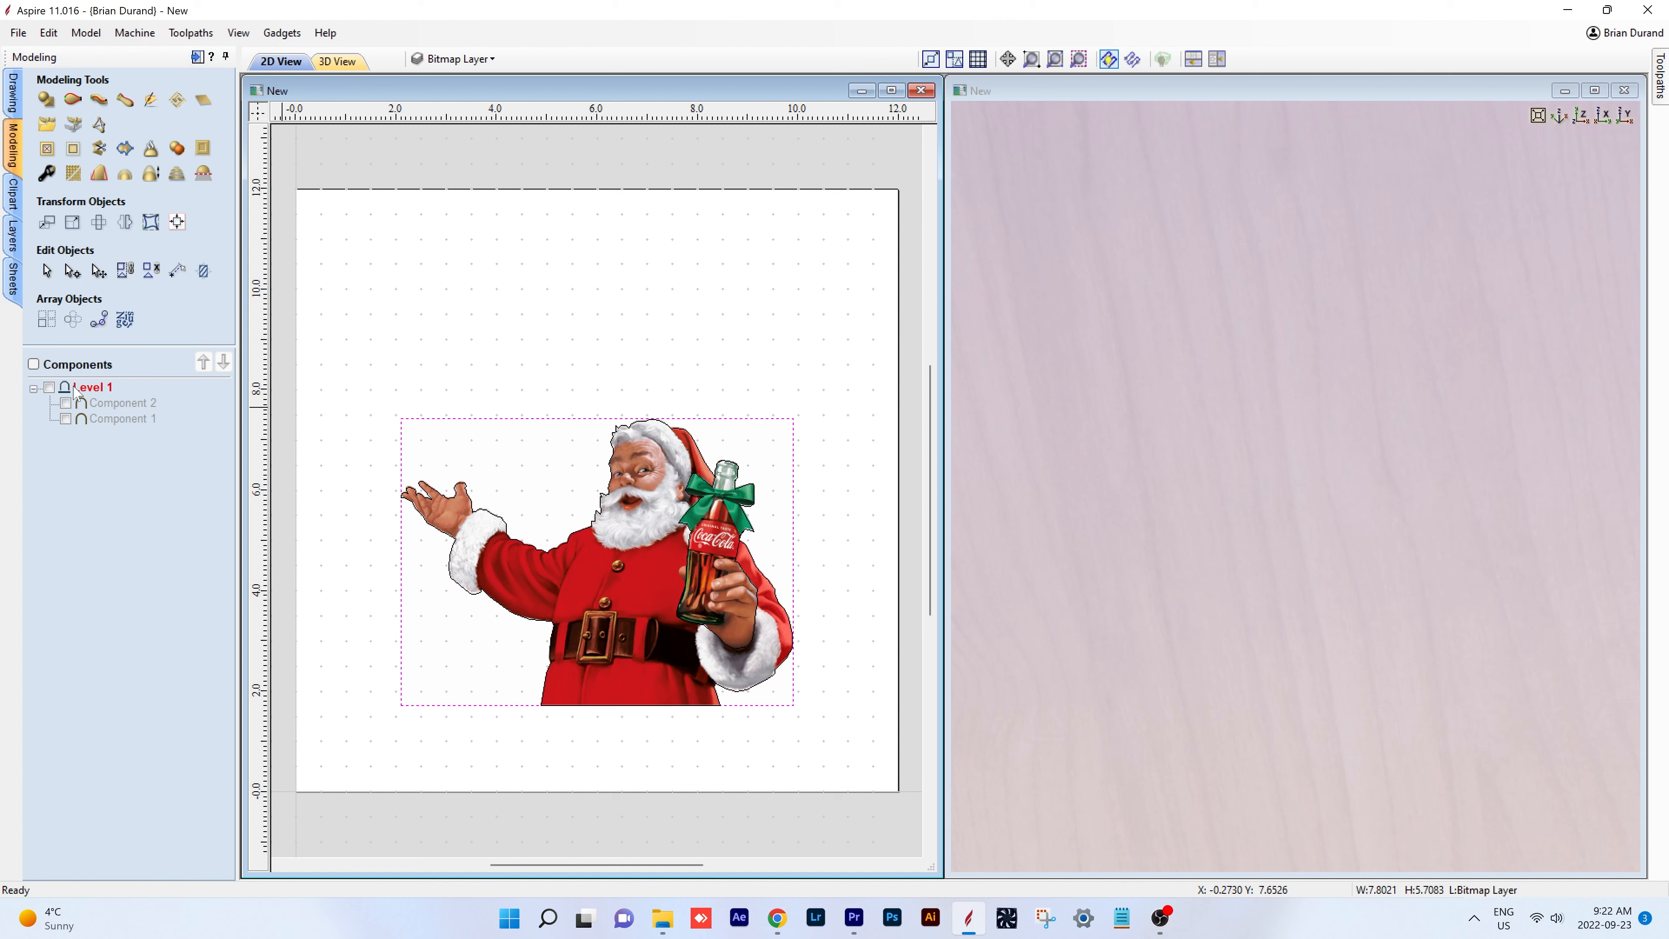
left_click(49, 387)
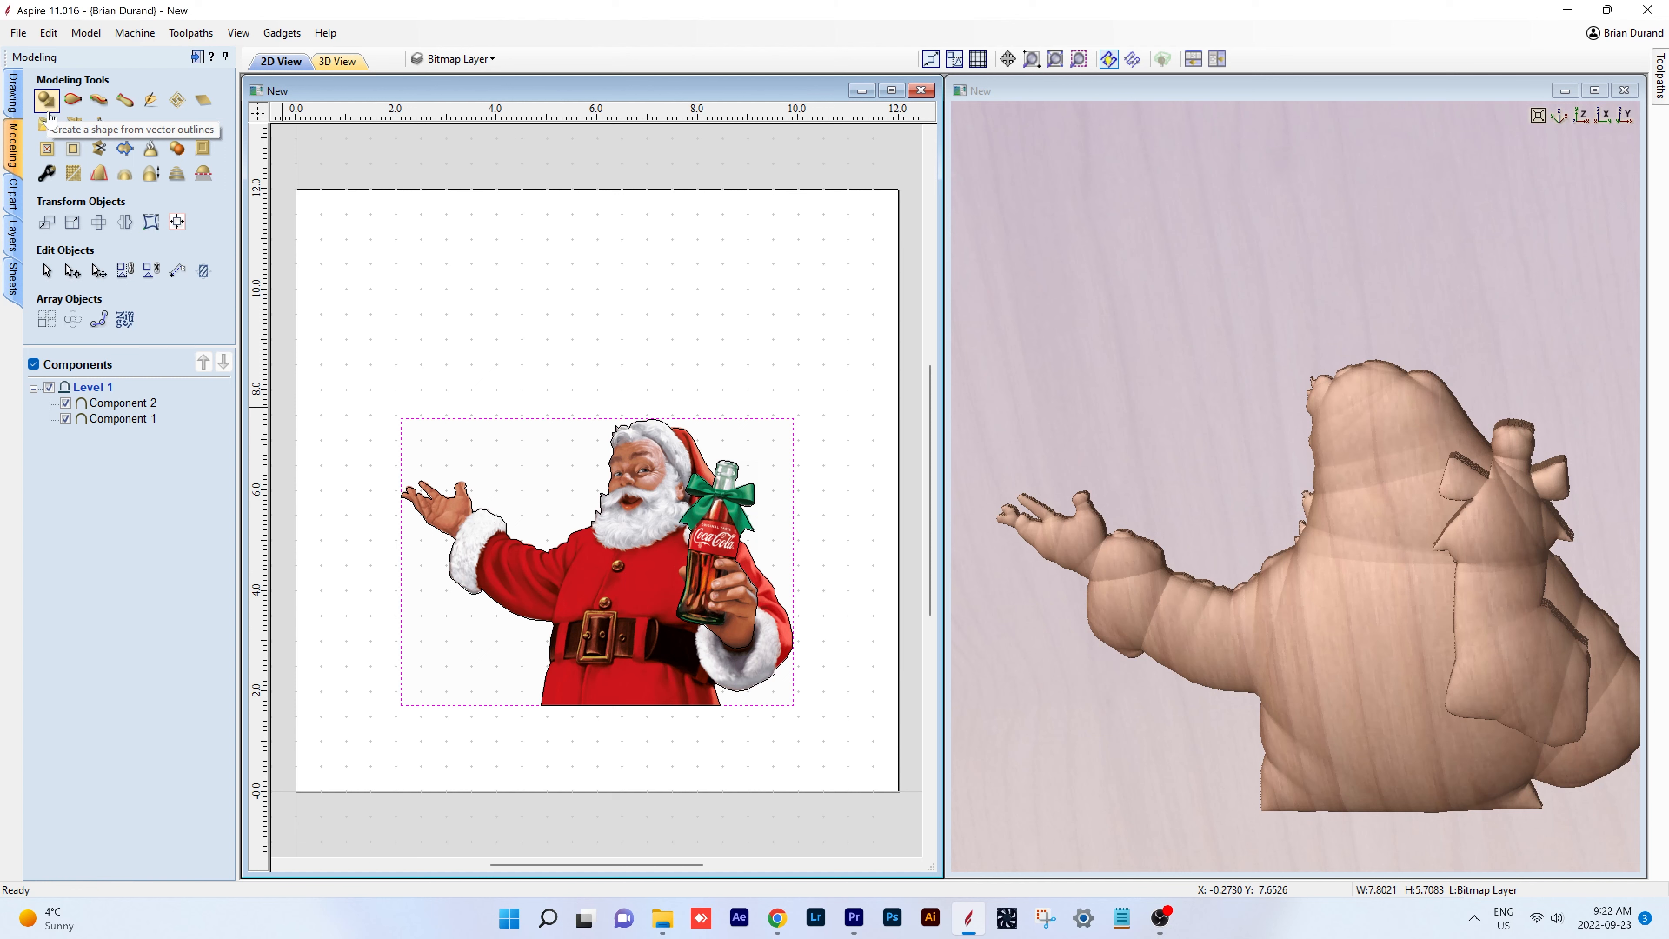
left_click(74, 125)
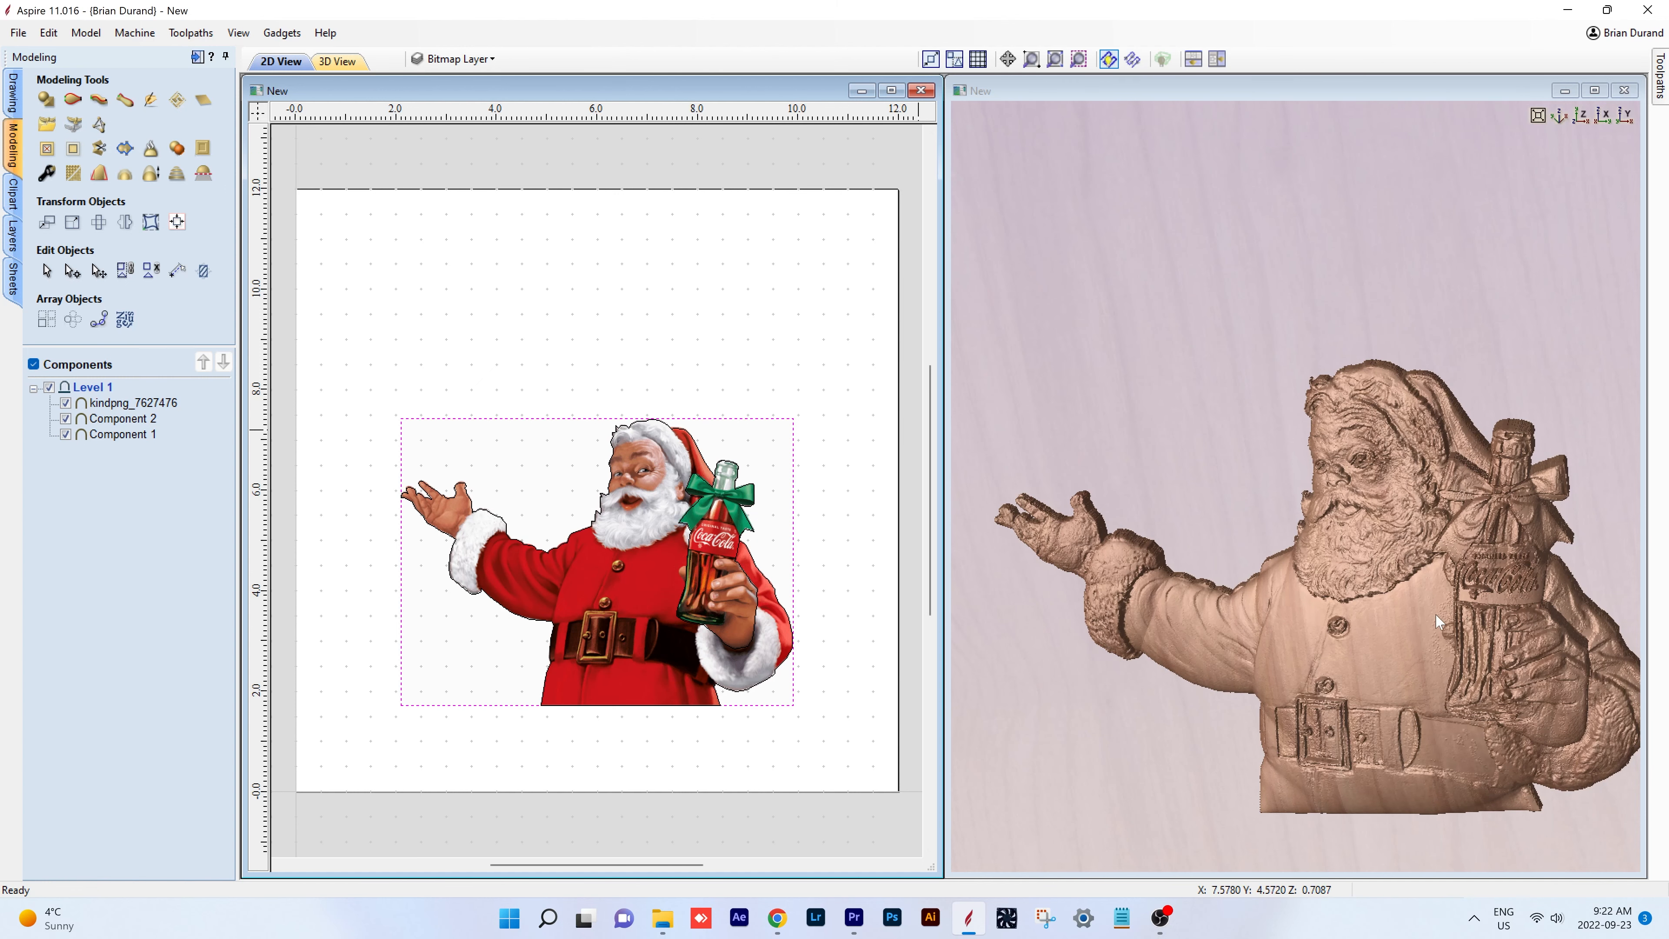
- Open the properties of the kindpng_7627476 component and reduce its shape height to 0.04 inches
left_click_drag(1470, 613, 1110, 591)
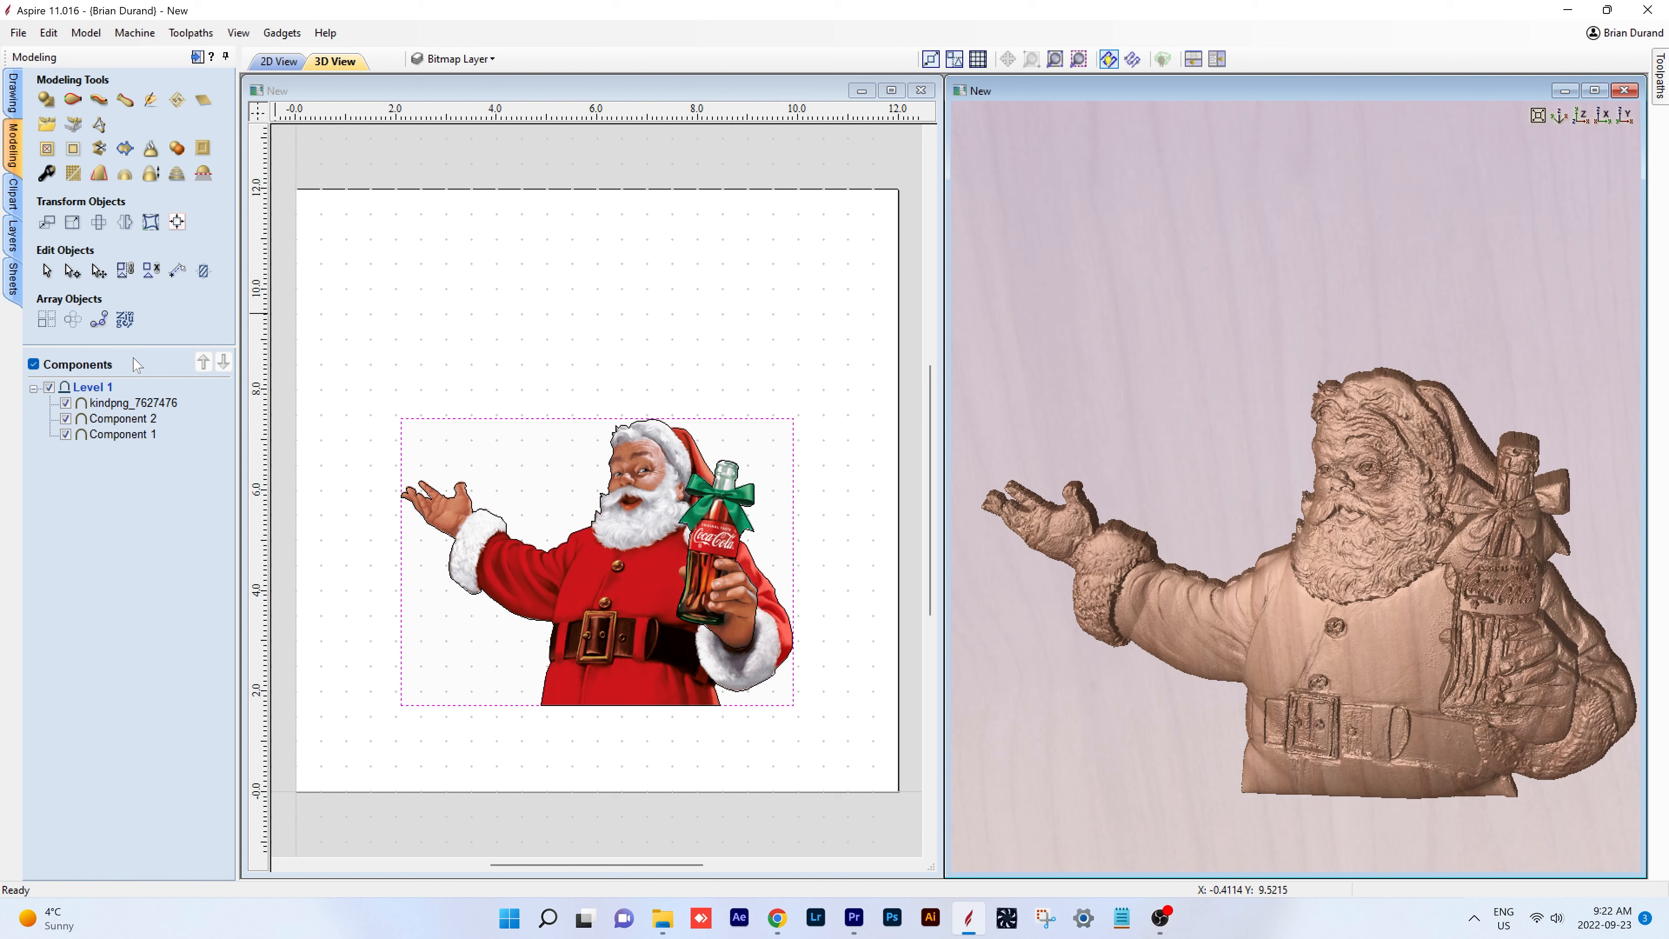
left_click(117, 404)
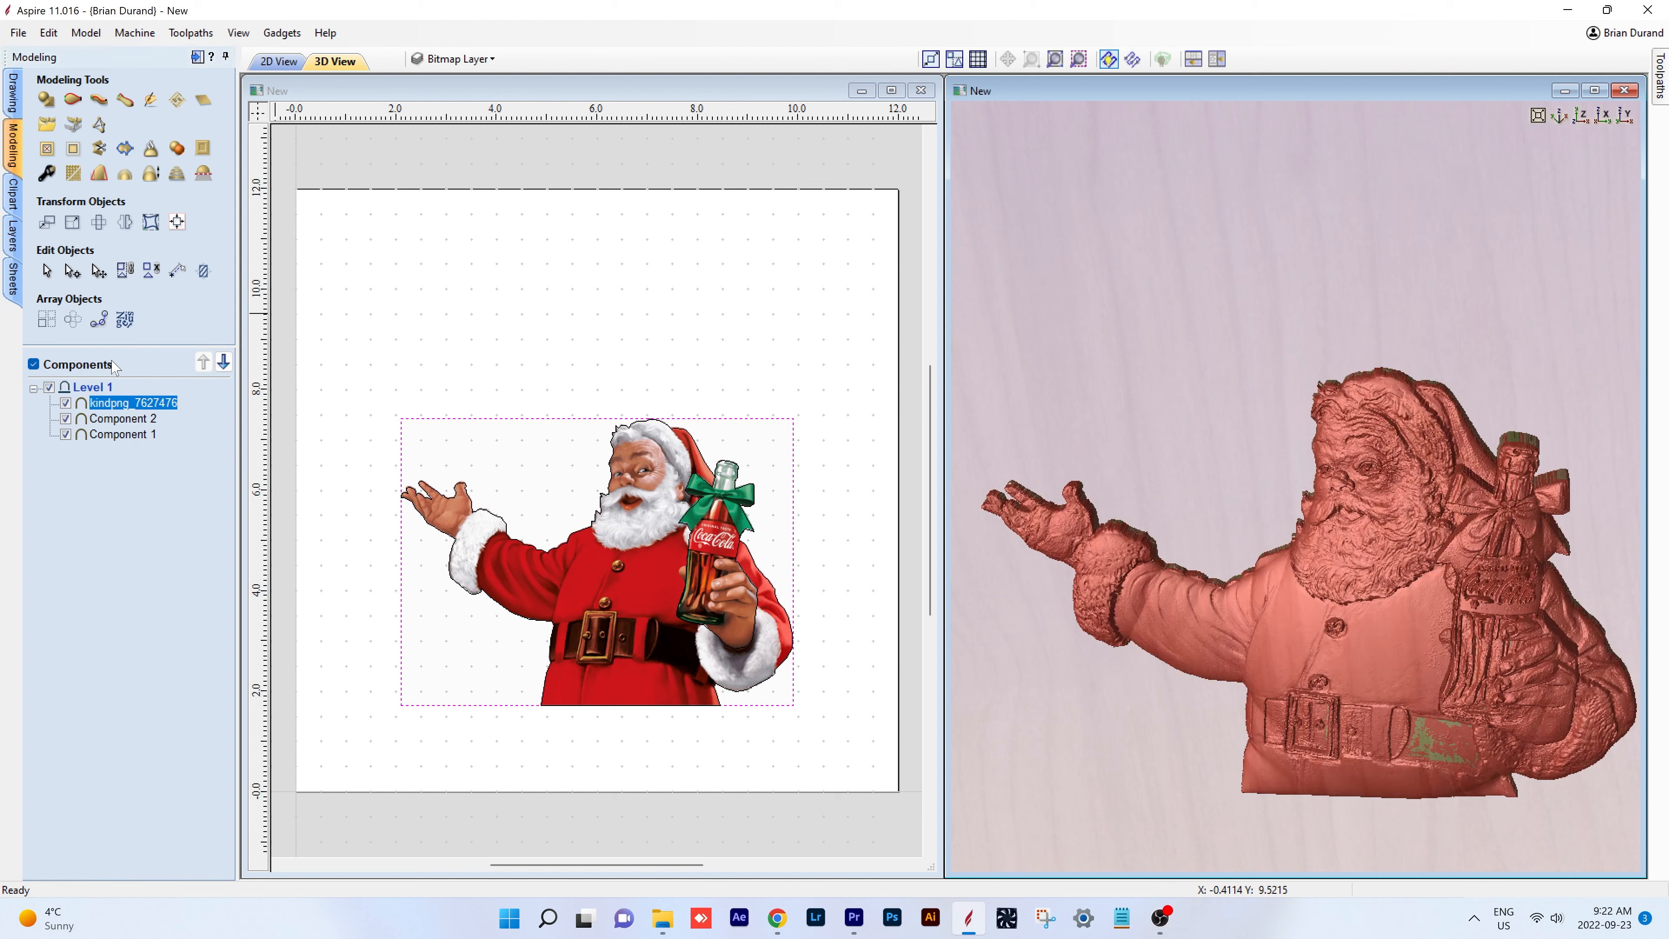
left_click(46, 176)
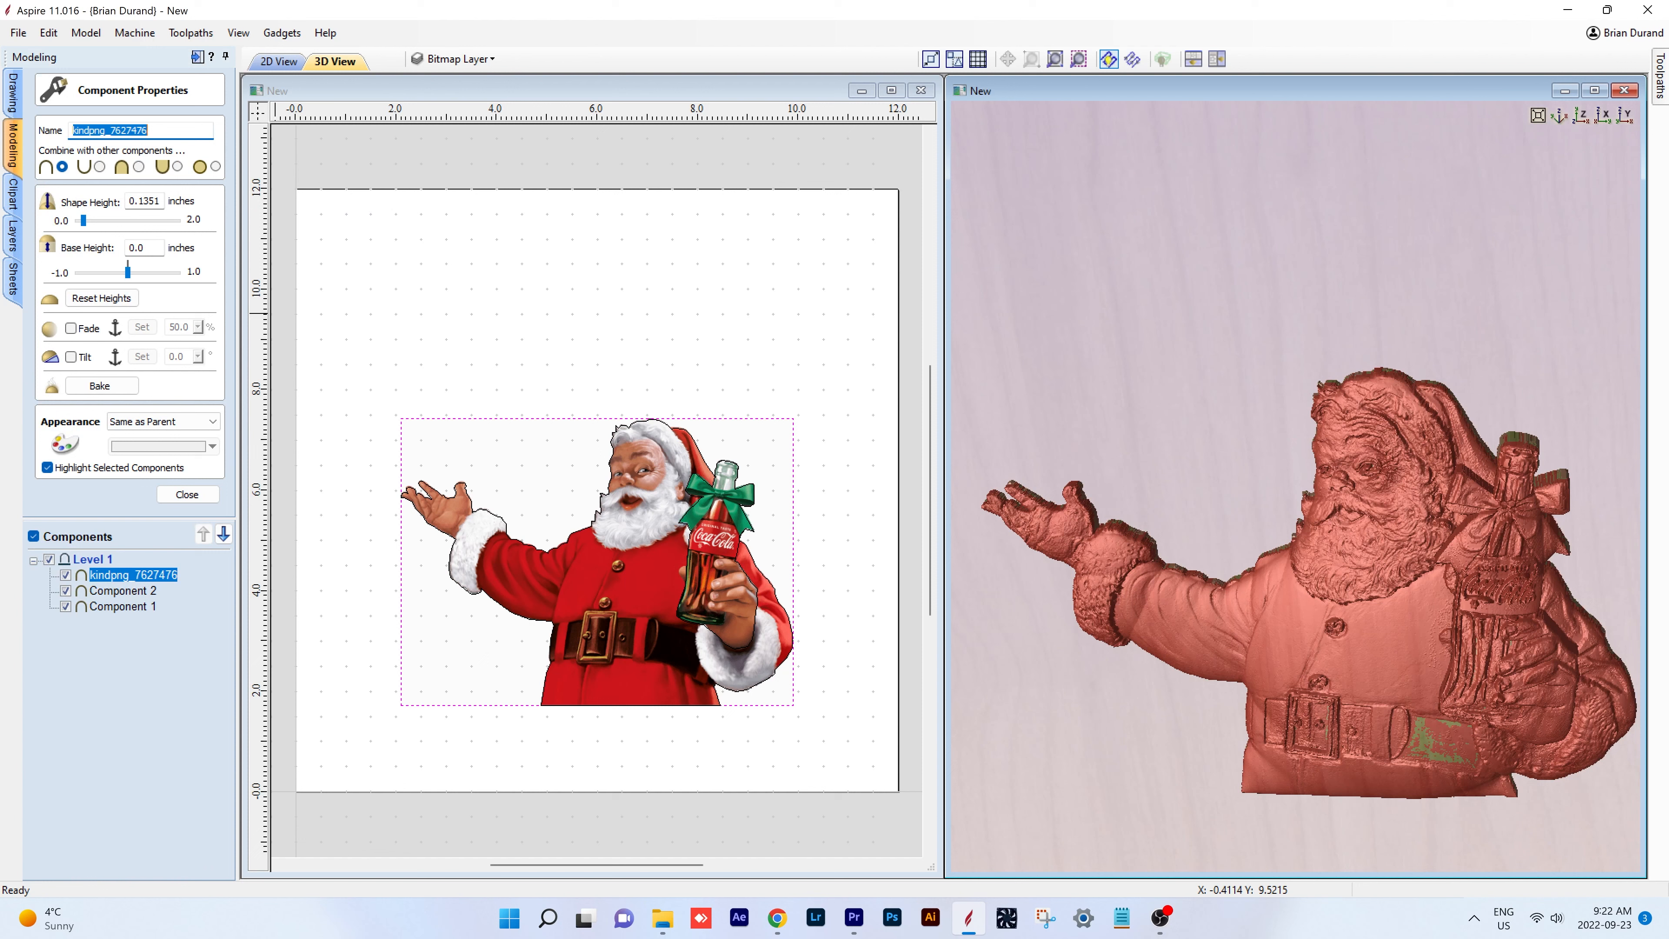
left_click_drag(83, 223, 84, 224)
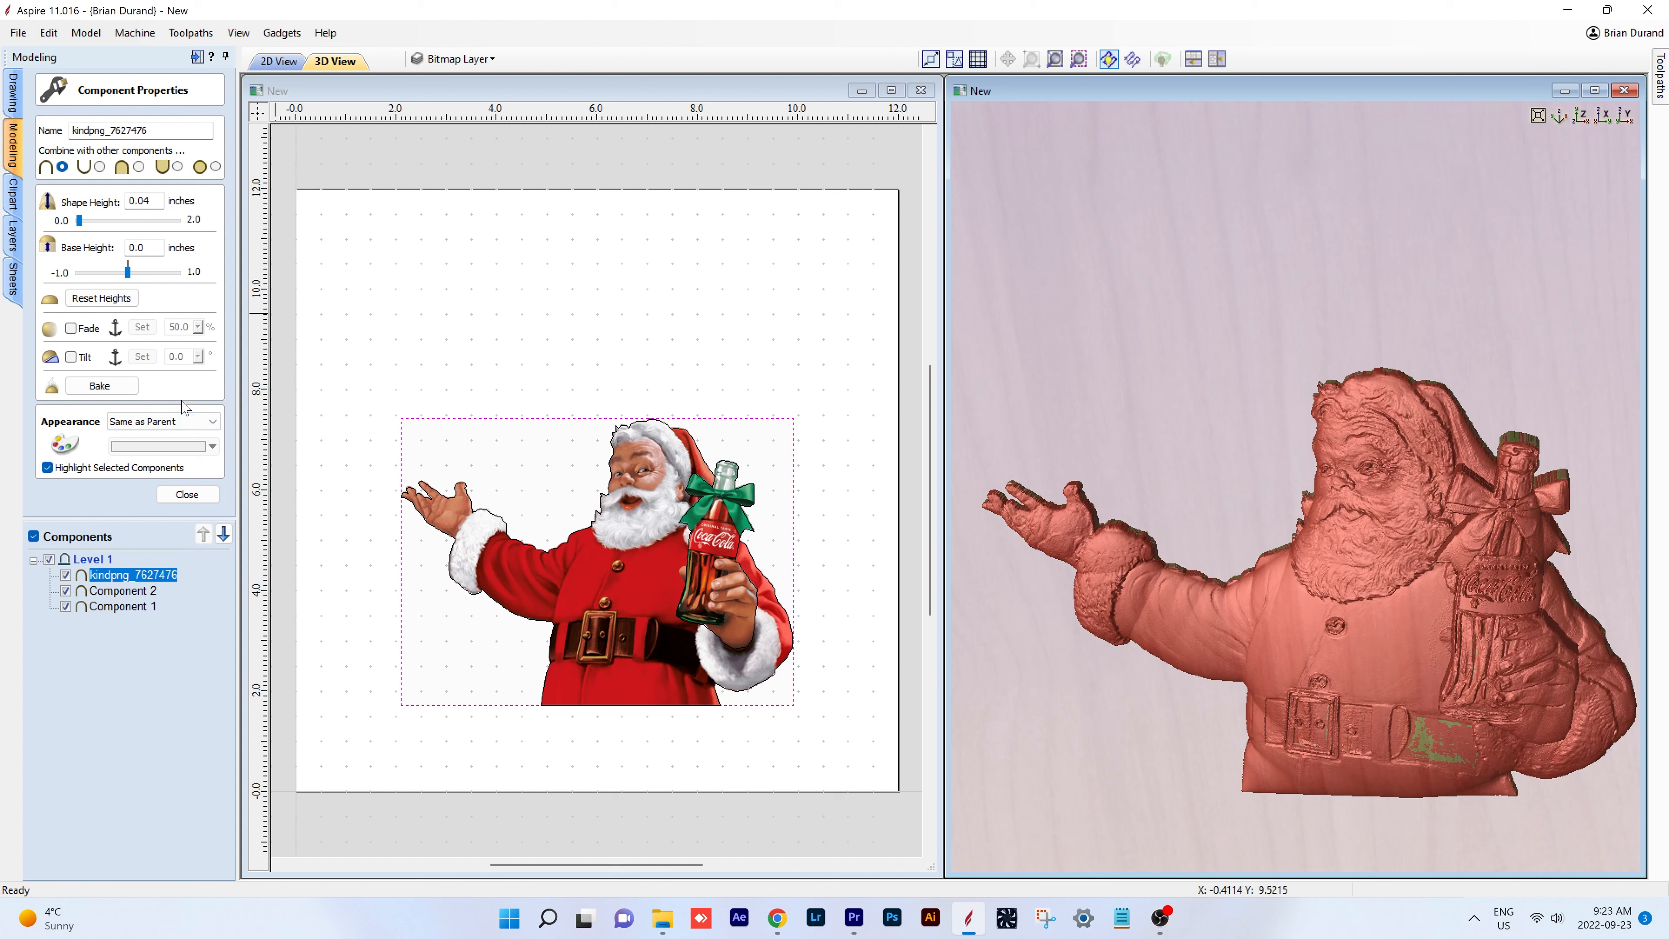
- Maximize the 3D view and examine the relief detail on Santa's face, belt, arm and bottle from several angles
left_click_drag(1219, 576, 1400, 567)
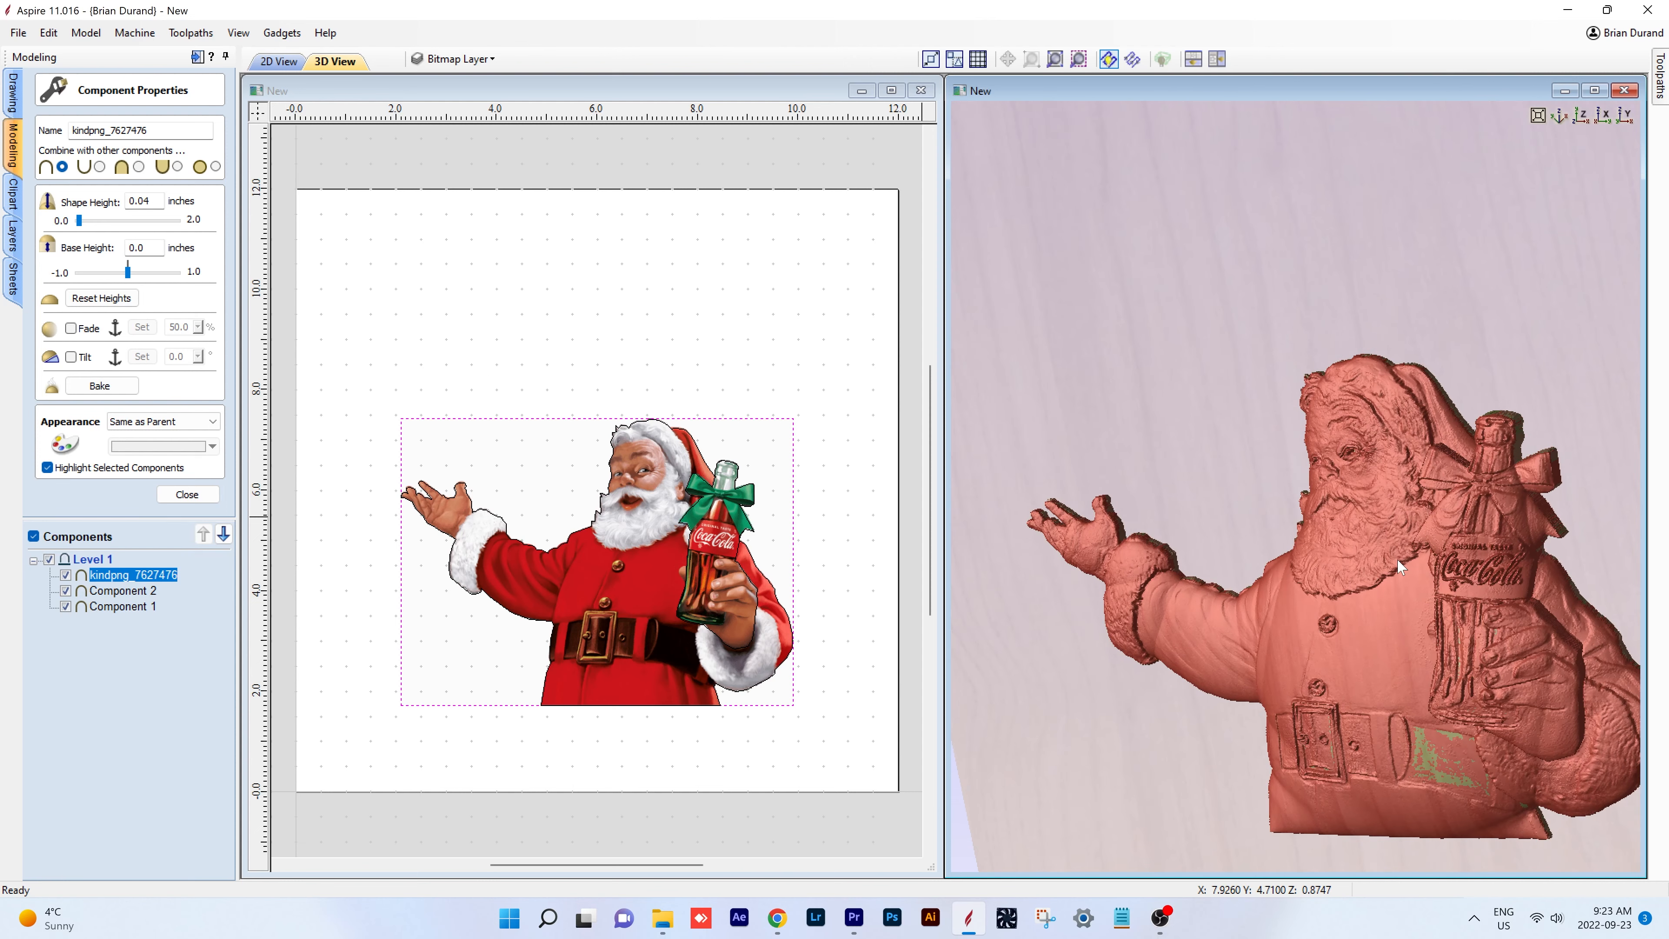
left_click(1595, 90)
scroll(1005, 497, "up", 4)
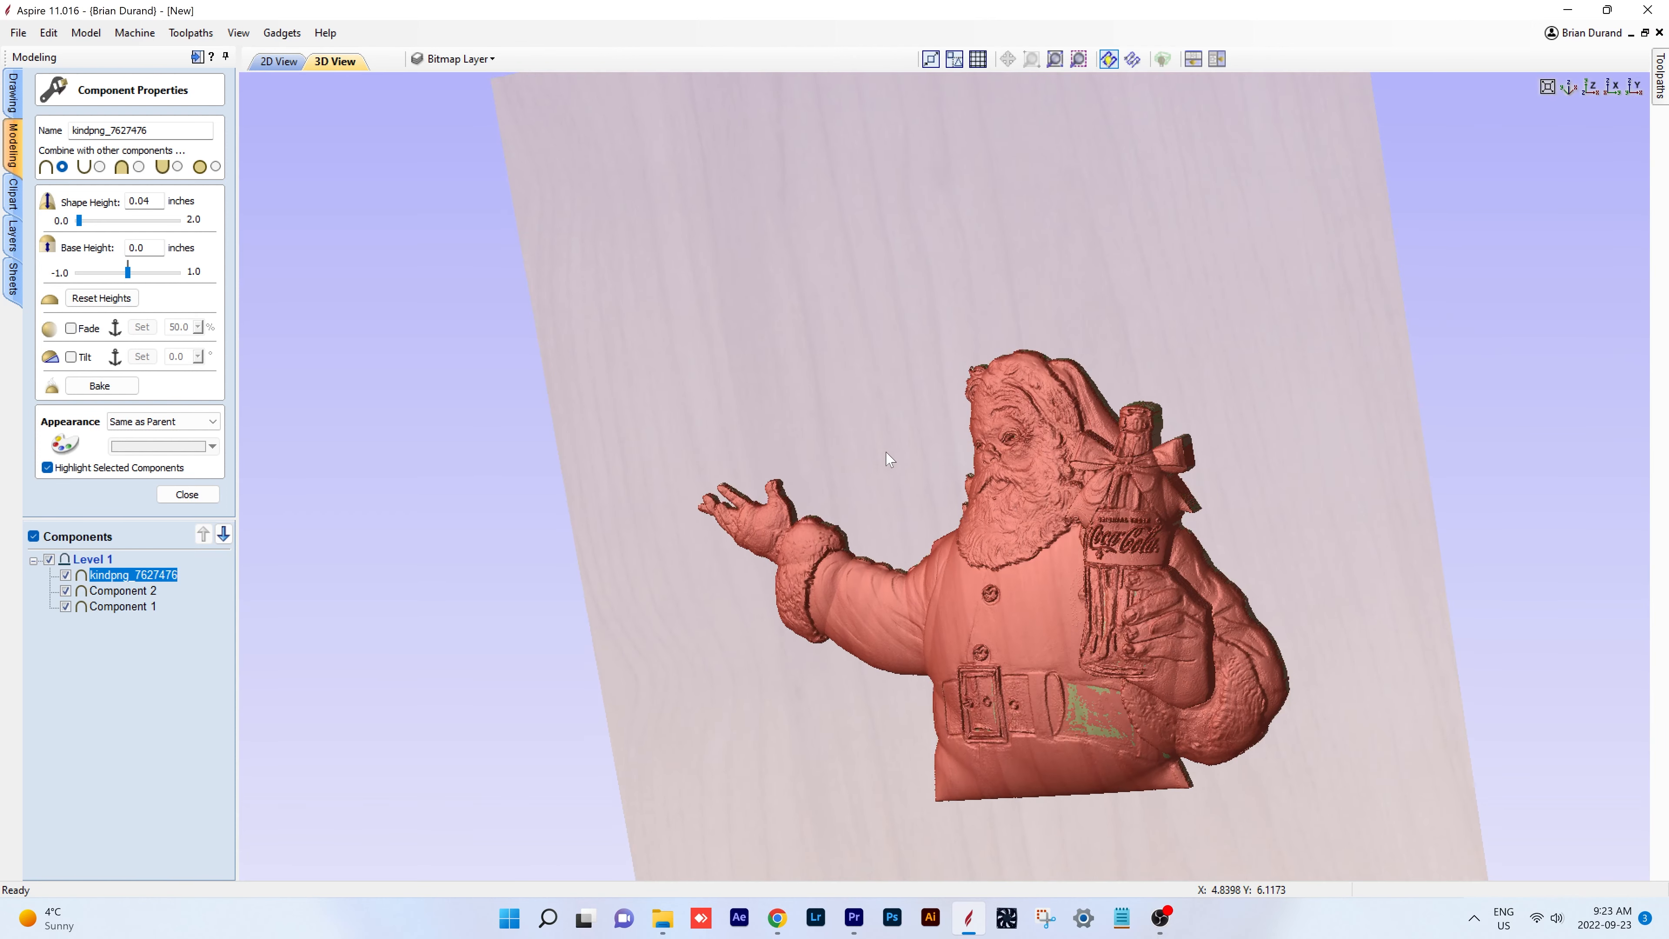
left_click_drag(963, 460, 1144, 492)
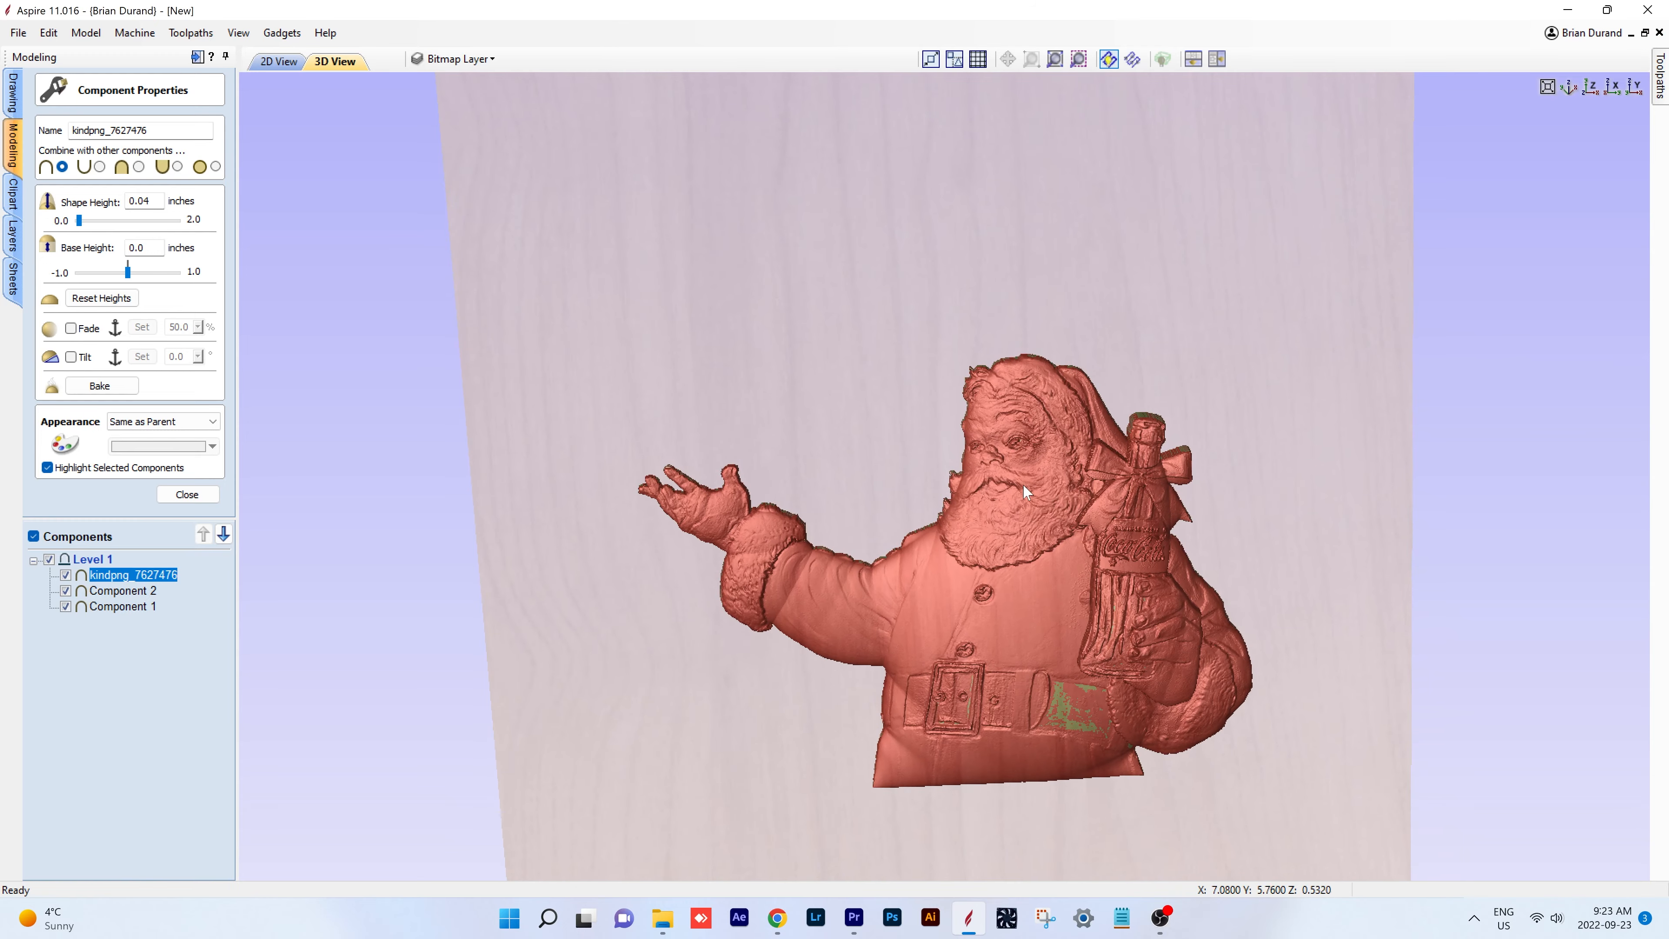
scroll(1006, 481, "up", 2)
left_click_drag(958, 601, 942, 691)
scroll(944, 686, "down", 1)
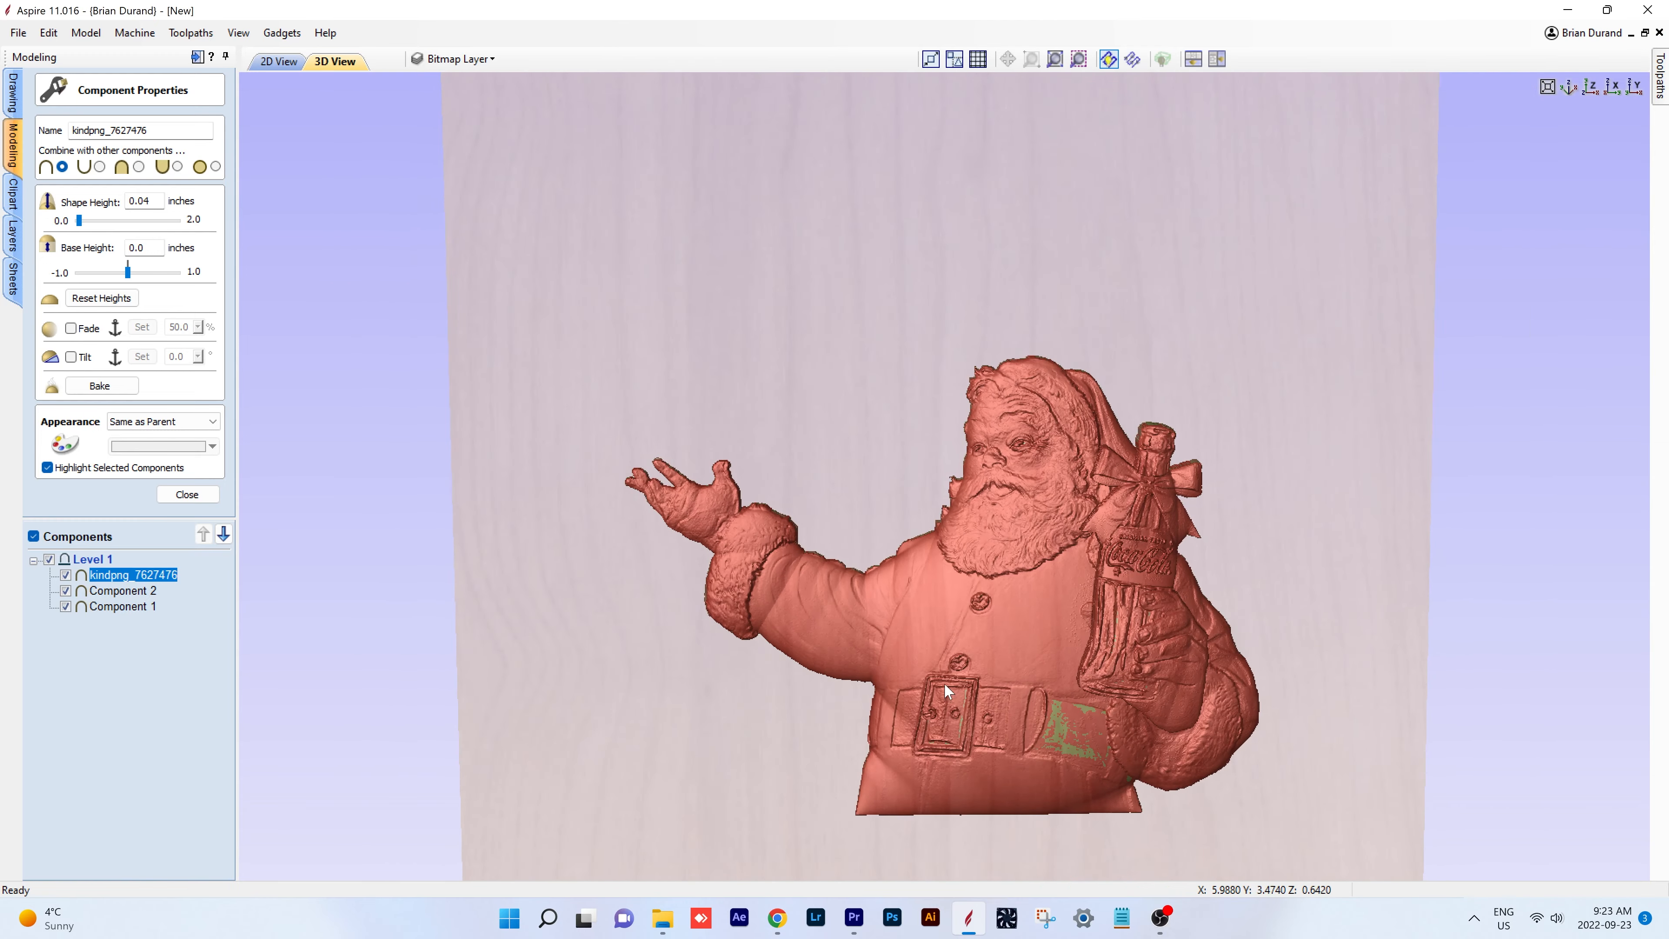
scroll(998, 648, "up", 1)
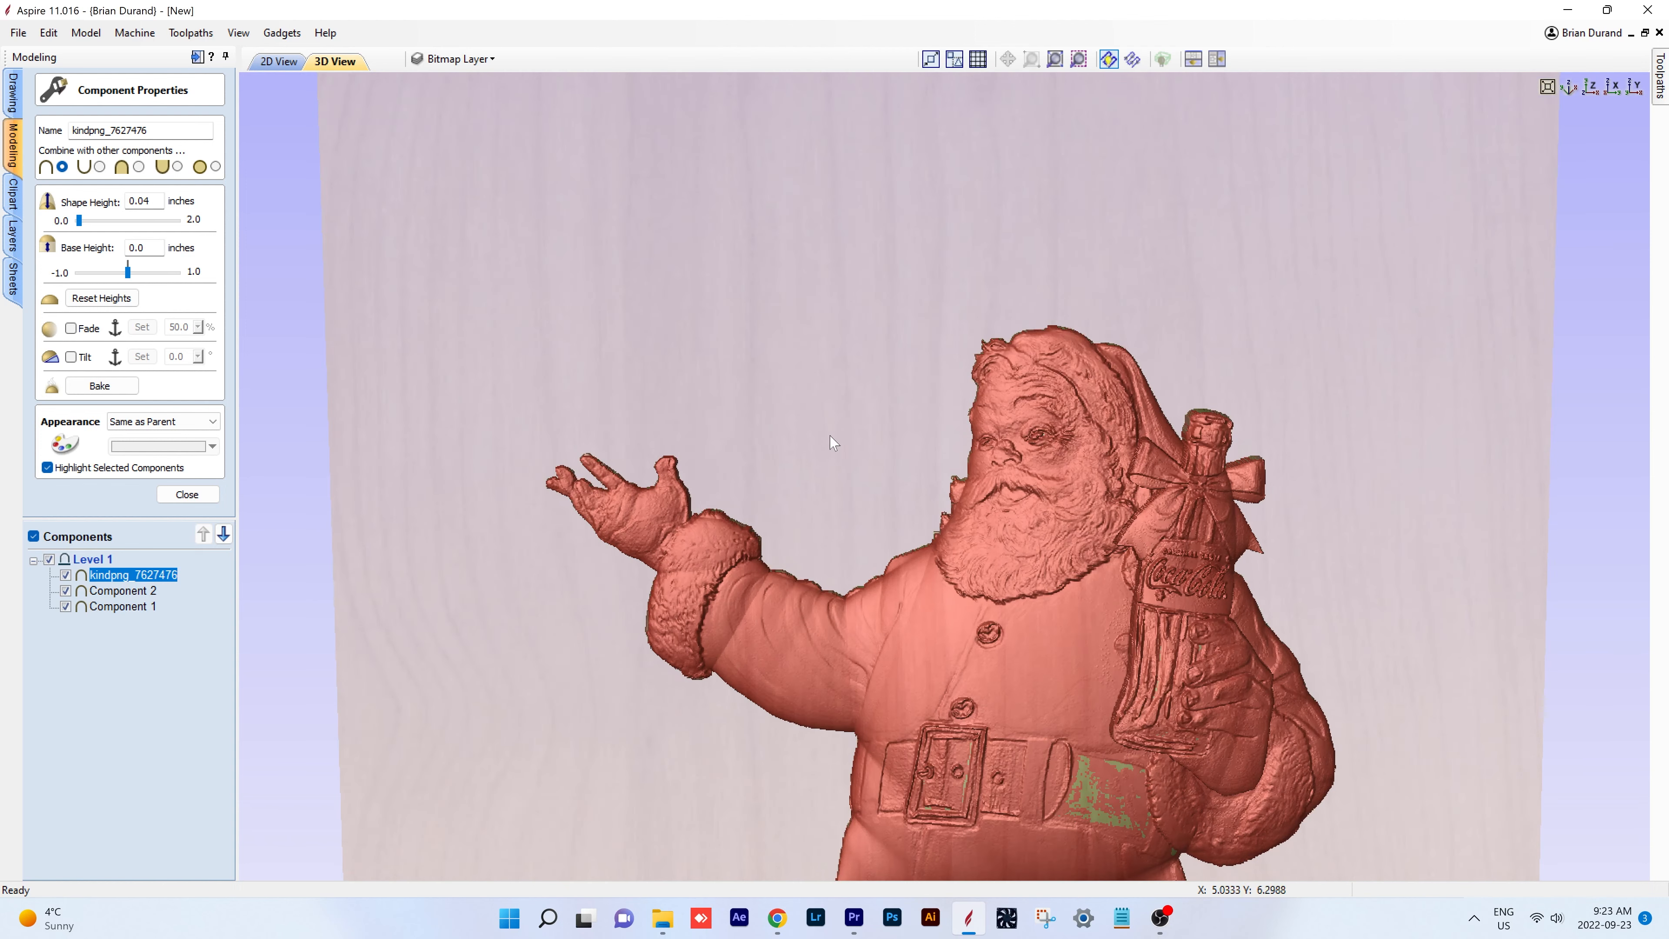
left_click_drag(627, 395, 689, 402)
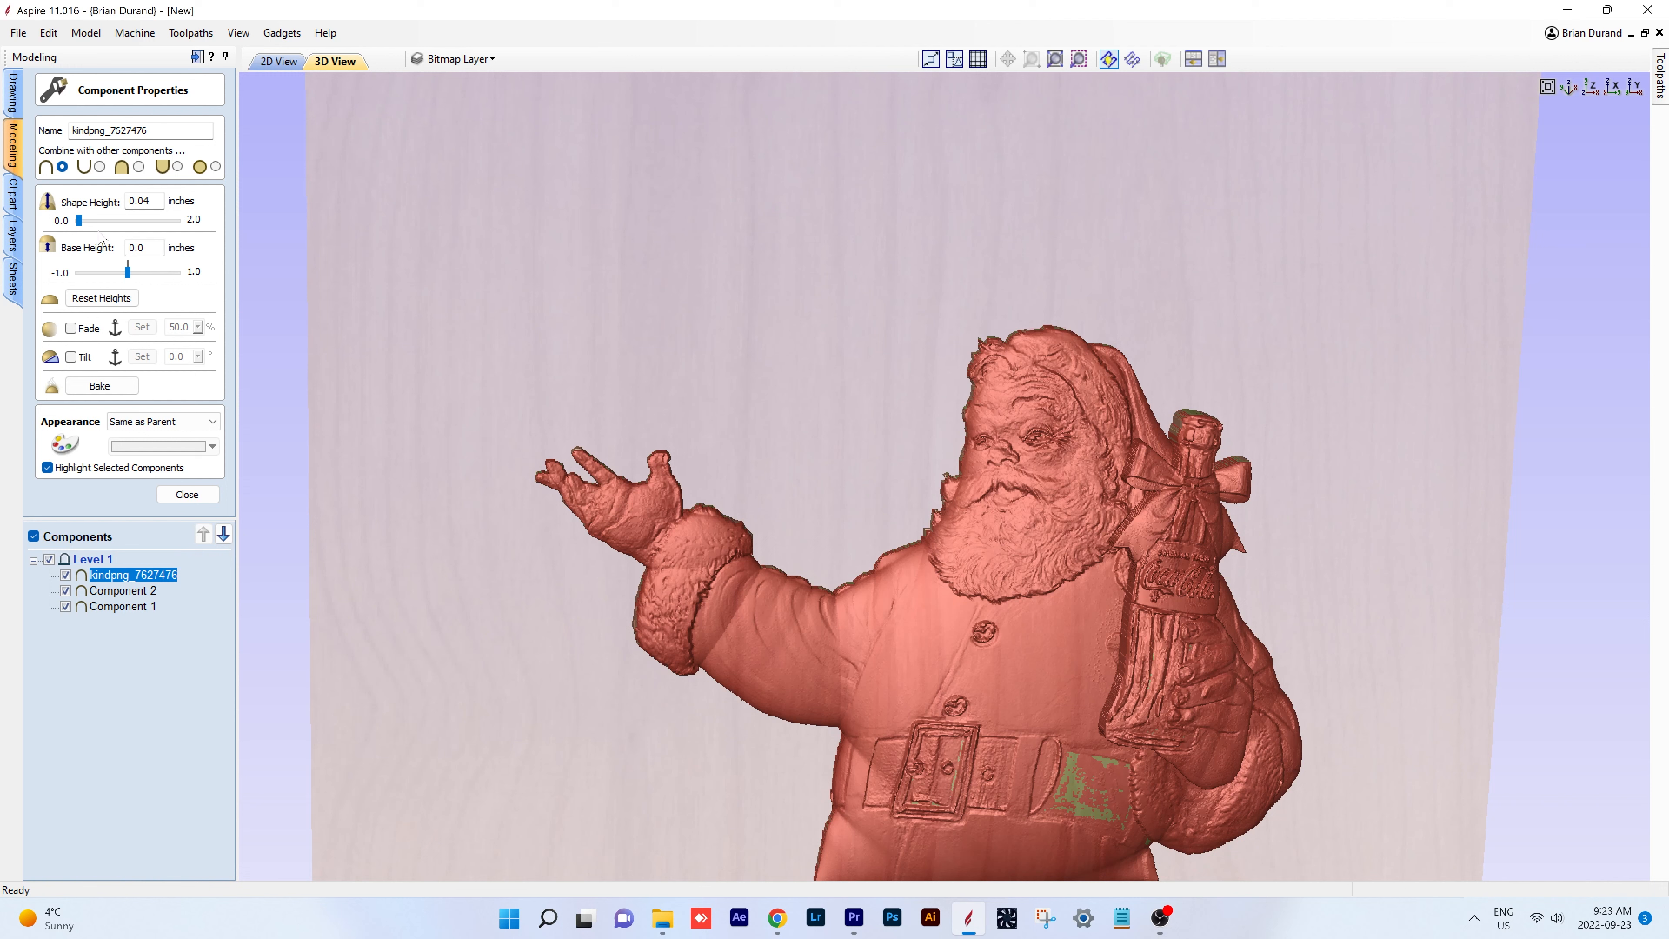
- Try a 0.02-inch shape height and a 0.02-inch base height on the bitmap component, resetting the base height to 0.00
left_click_drag(79, 220, 73, 223)
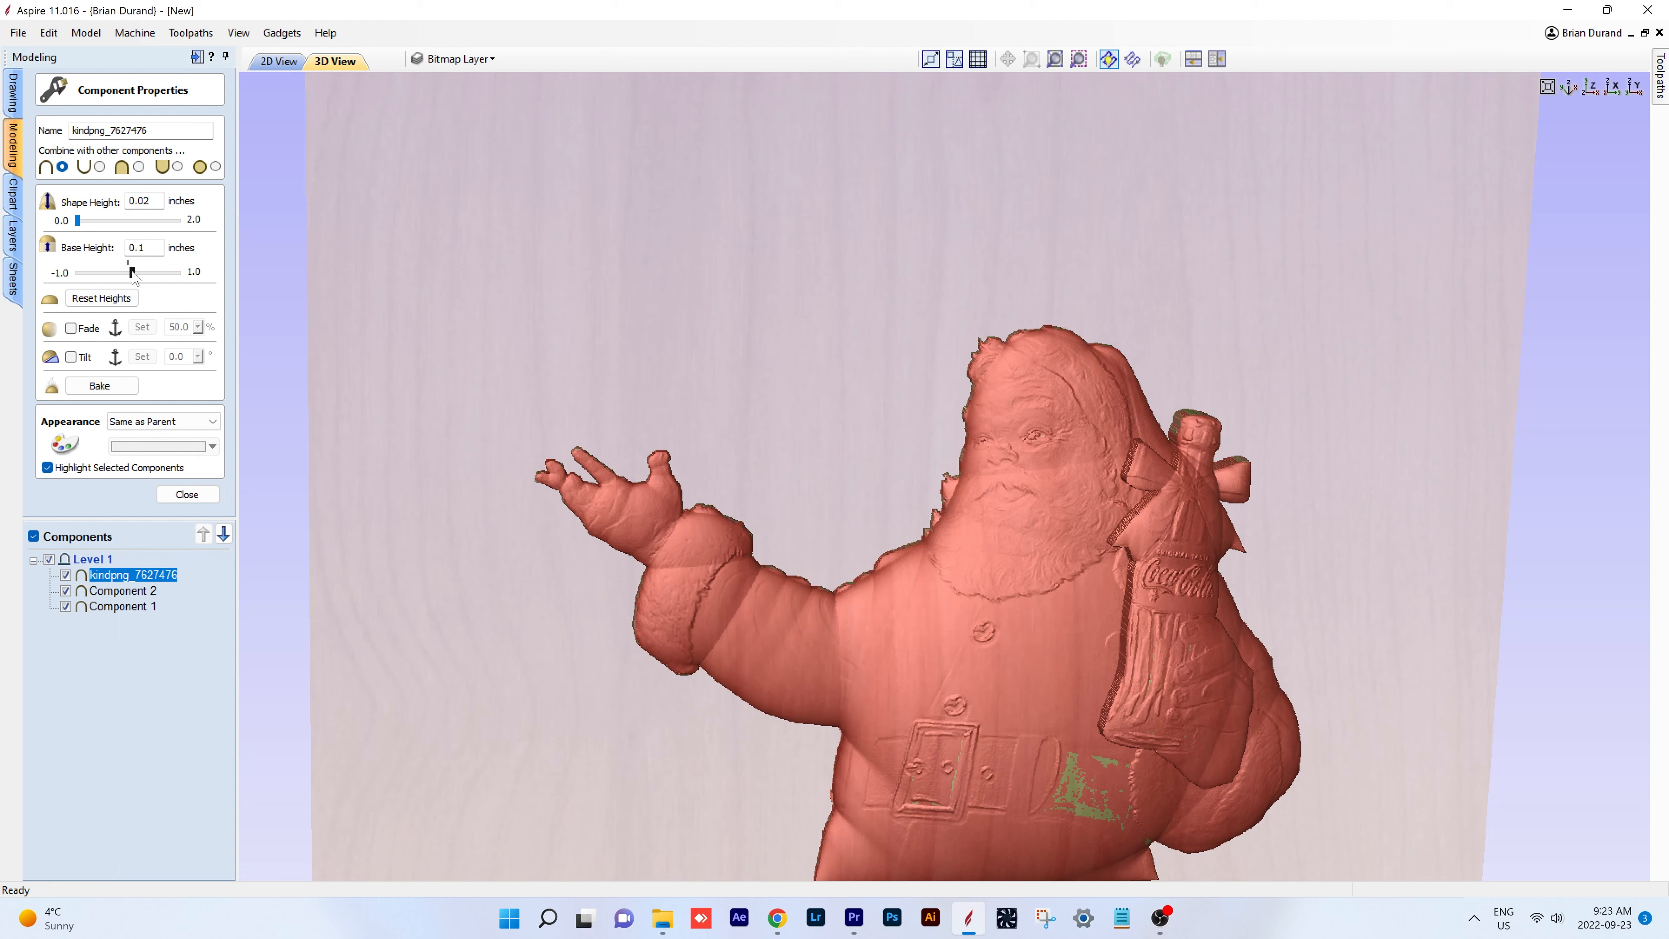
left_click_drag(132, 274, 130, 277)
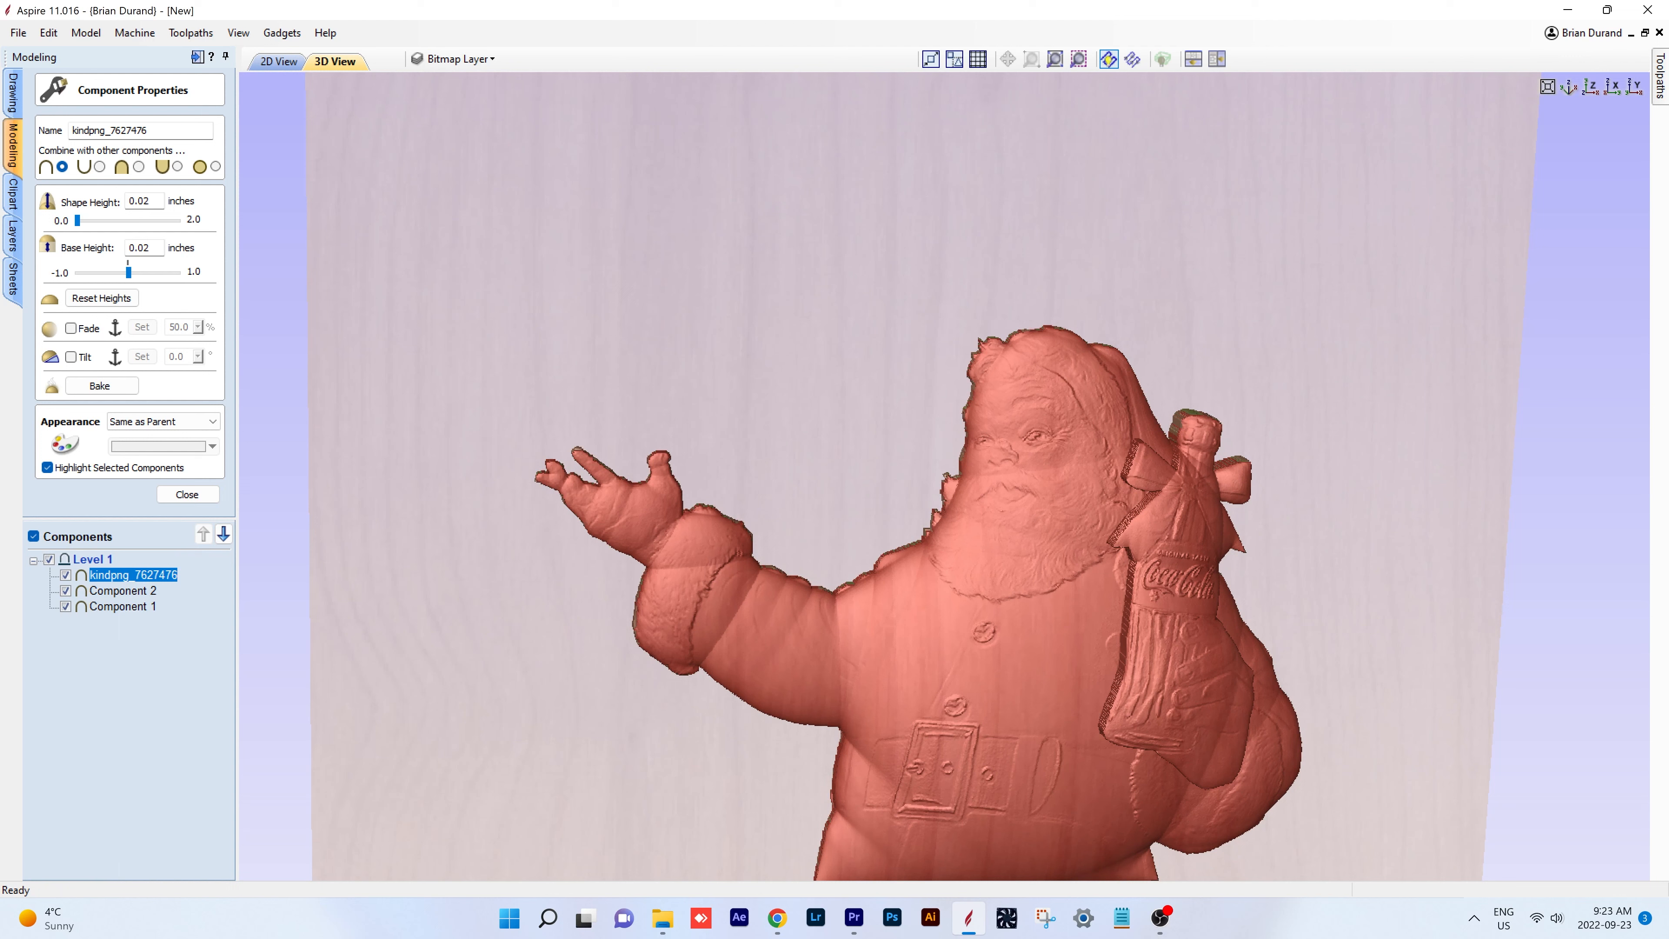
key("shift+Left")
- Bring the bitmap component's shape height back up to 0.04 inches
left_click(80, 224)
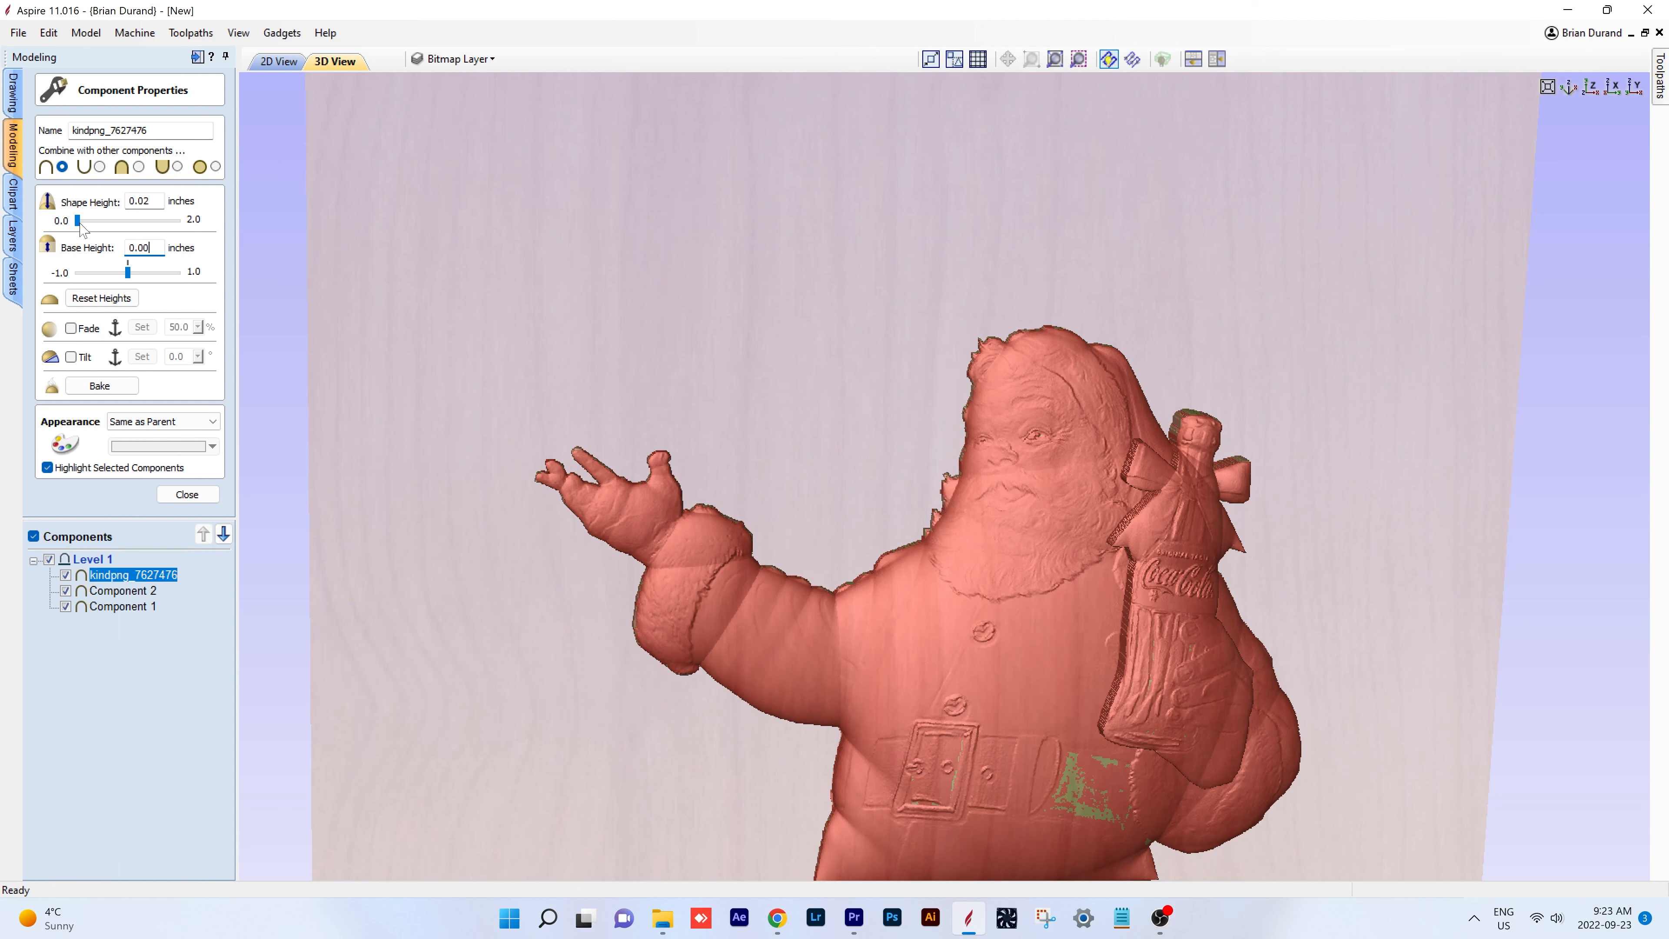
left_click(80, 225)
left_click(132, 222)
left_click_drag(109, 227, 84, 226)
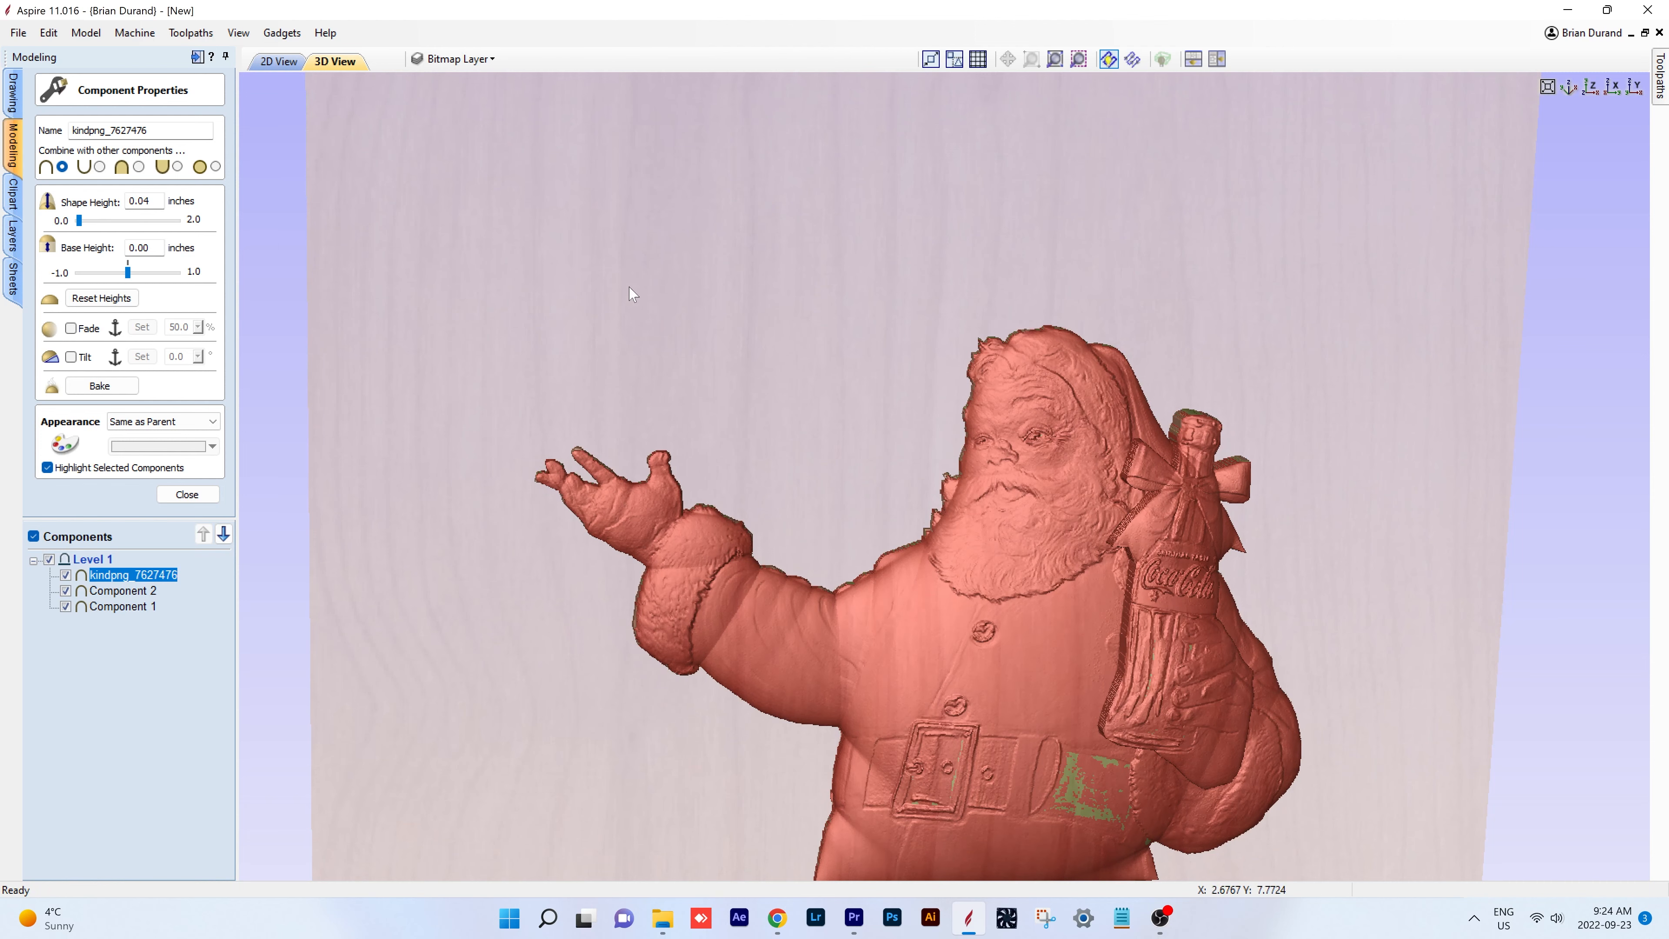
- Set the bitmap component's shape height to 0.06 inches and close its properties
left_click_drag(968, 457, 1242, 504)
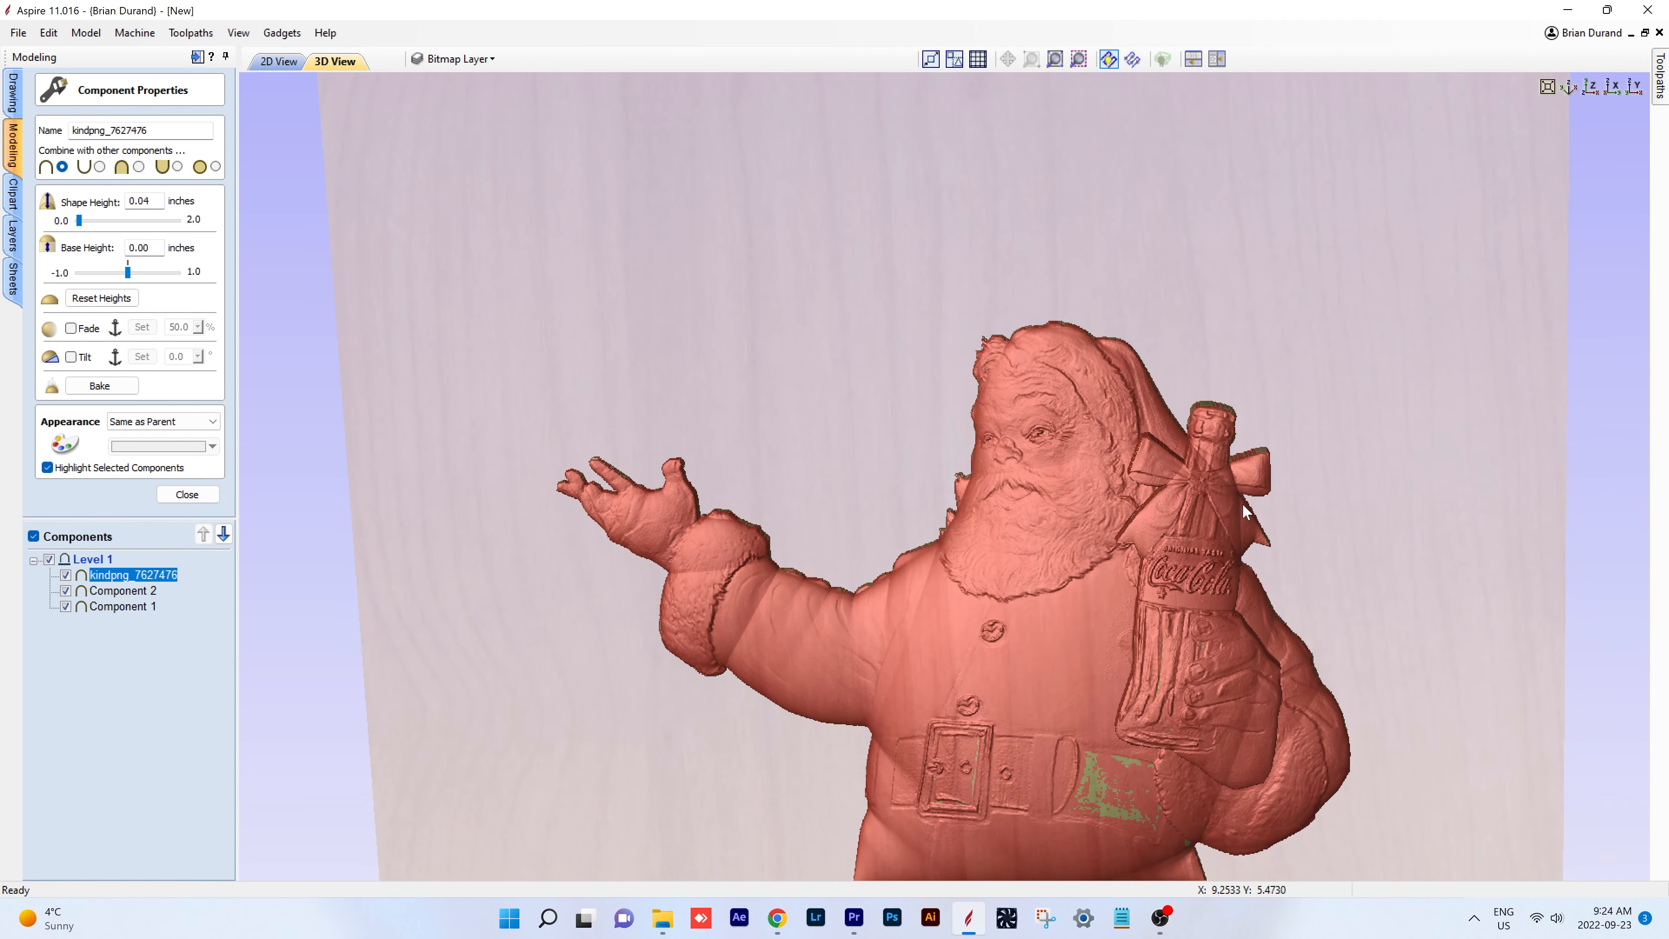
left_click(150, 201)
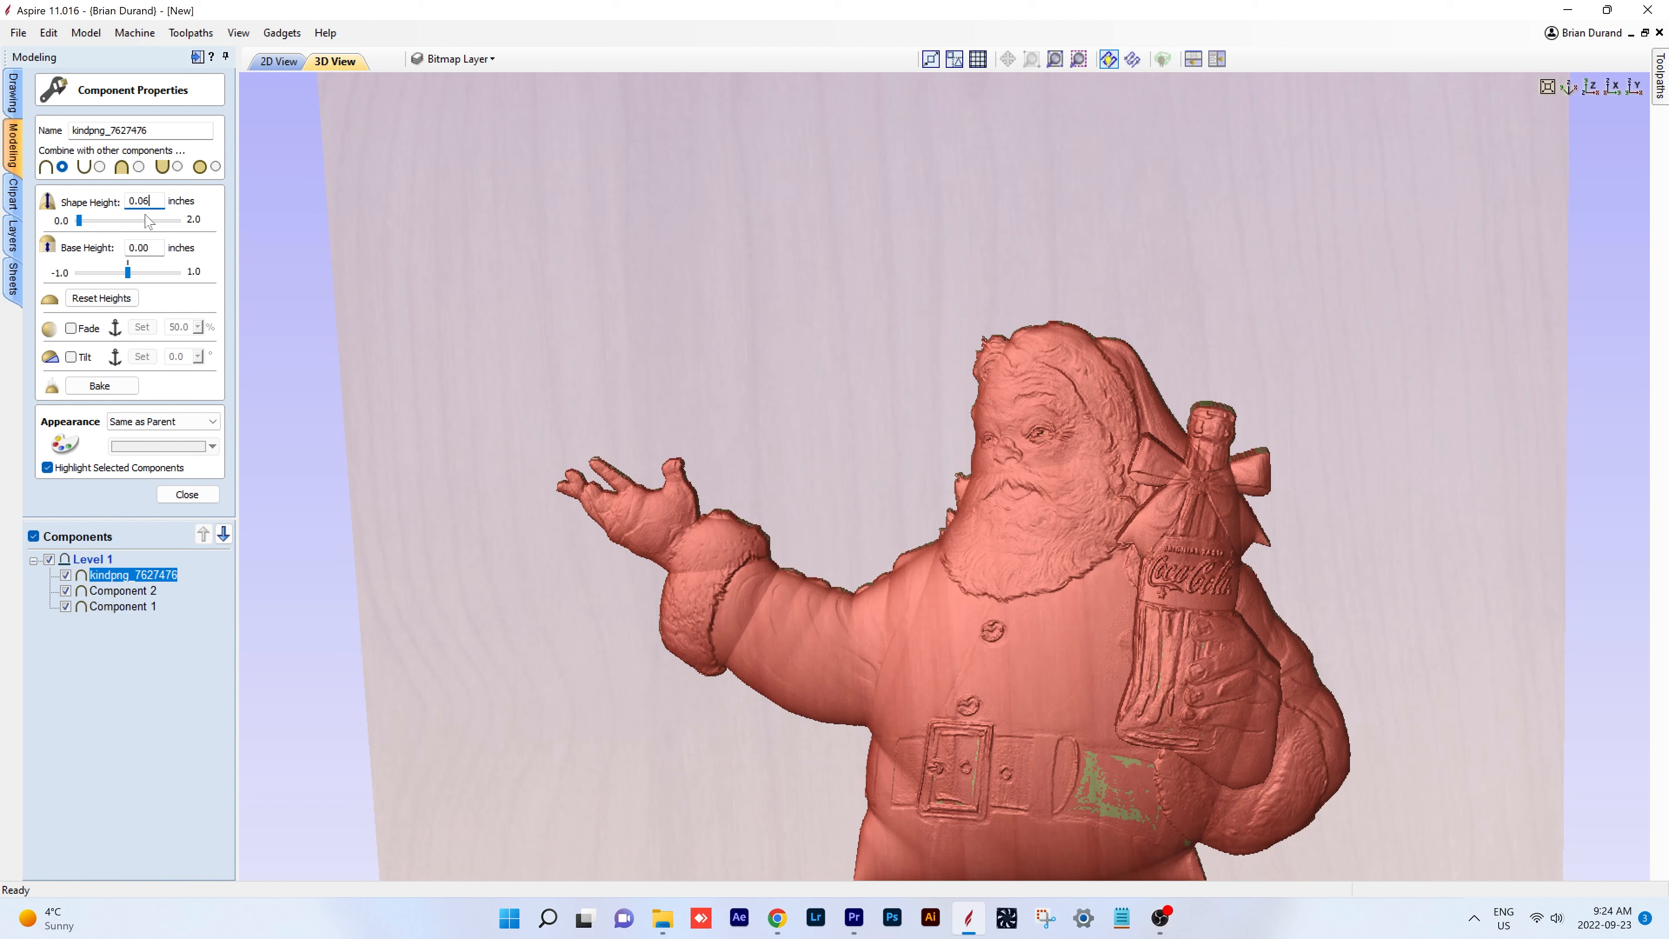
key("Return")
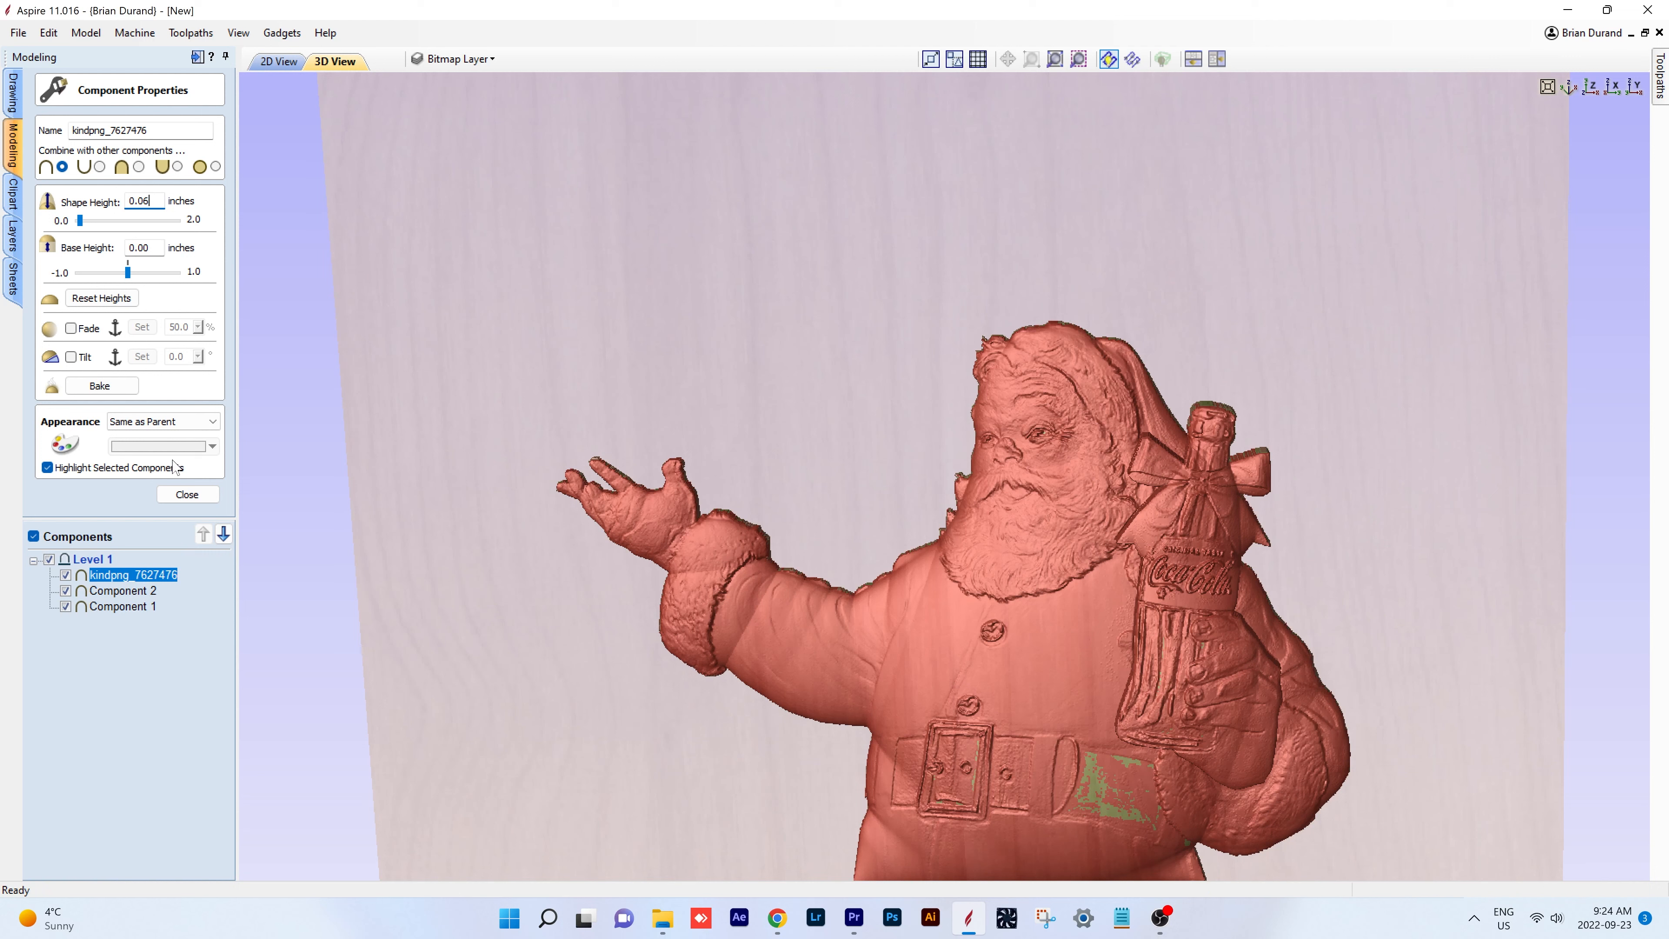
left_click(182, 495)
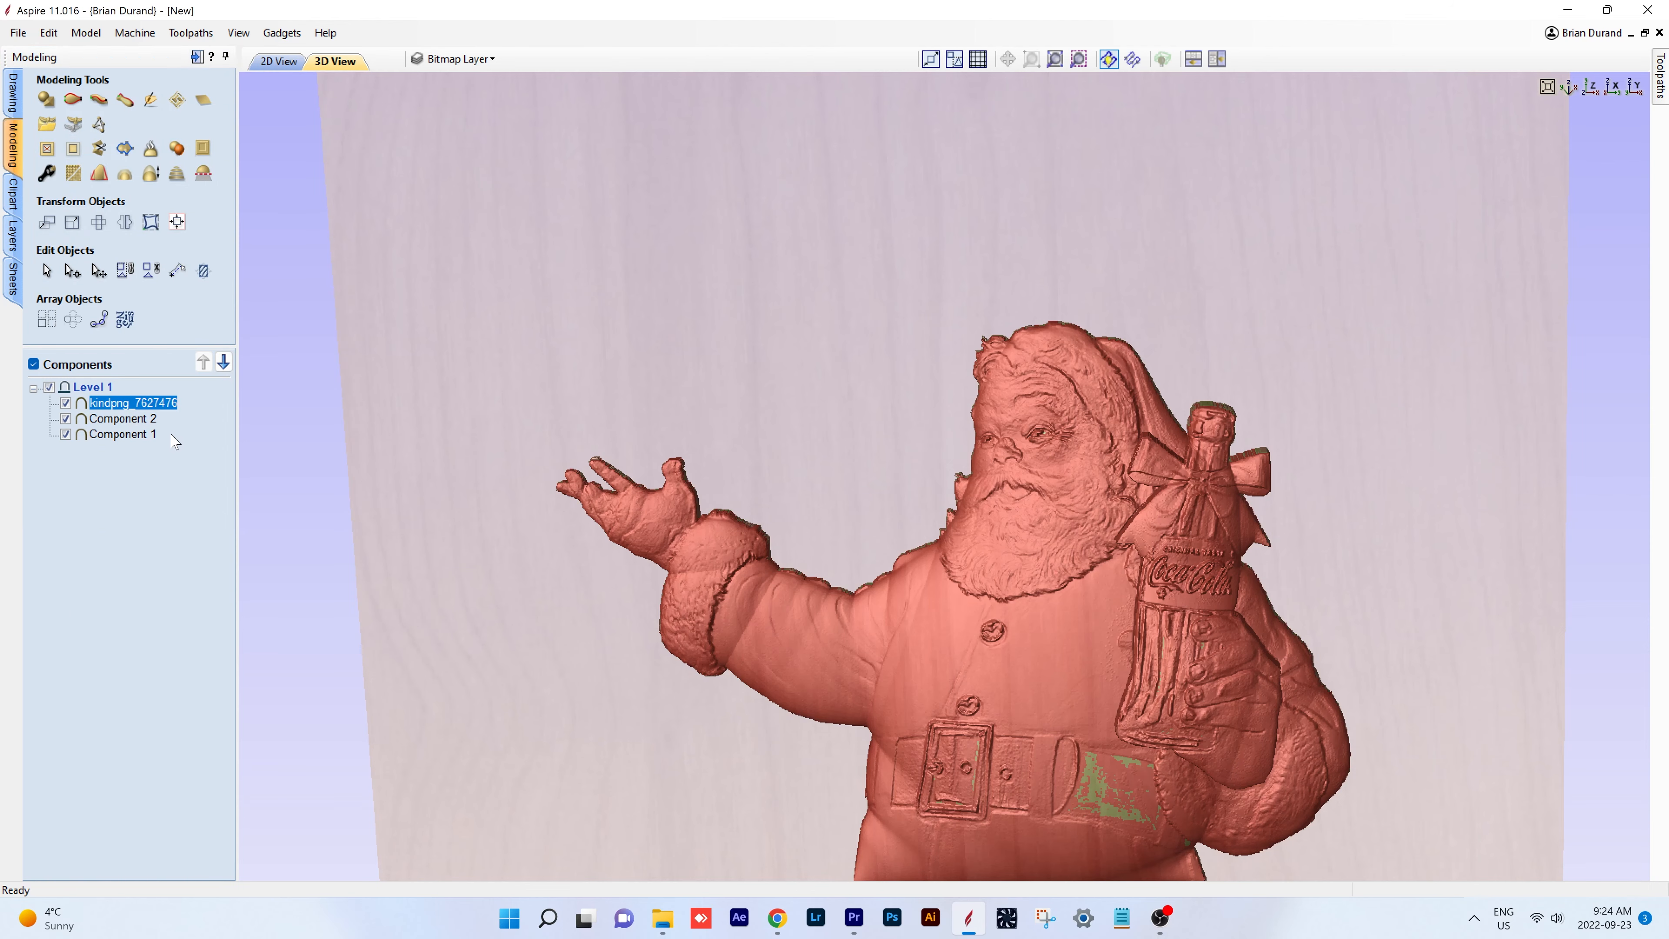
- Rename Component 2 as "bottle"
left_click_drag(999, 503, 834, 526)
left_click(112, 419)
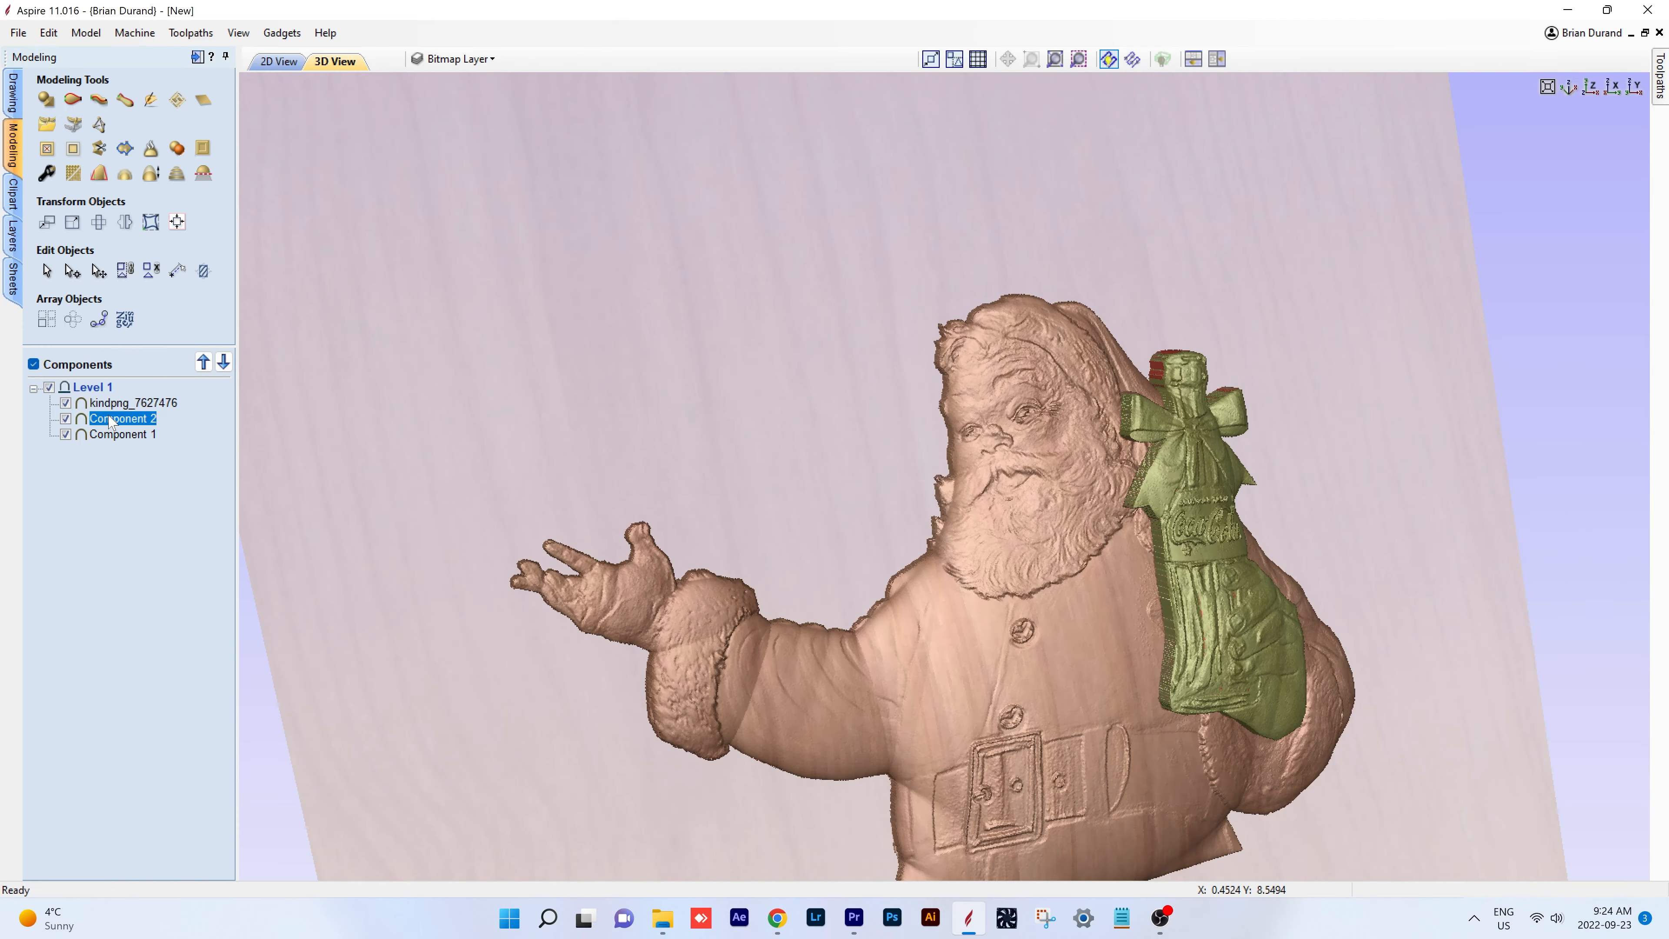
left_click(111, 421)
type("bottle")
key("Return")
- Rename Component 1 as "body"
left_click(118, 438)
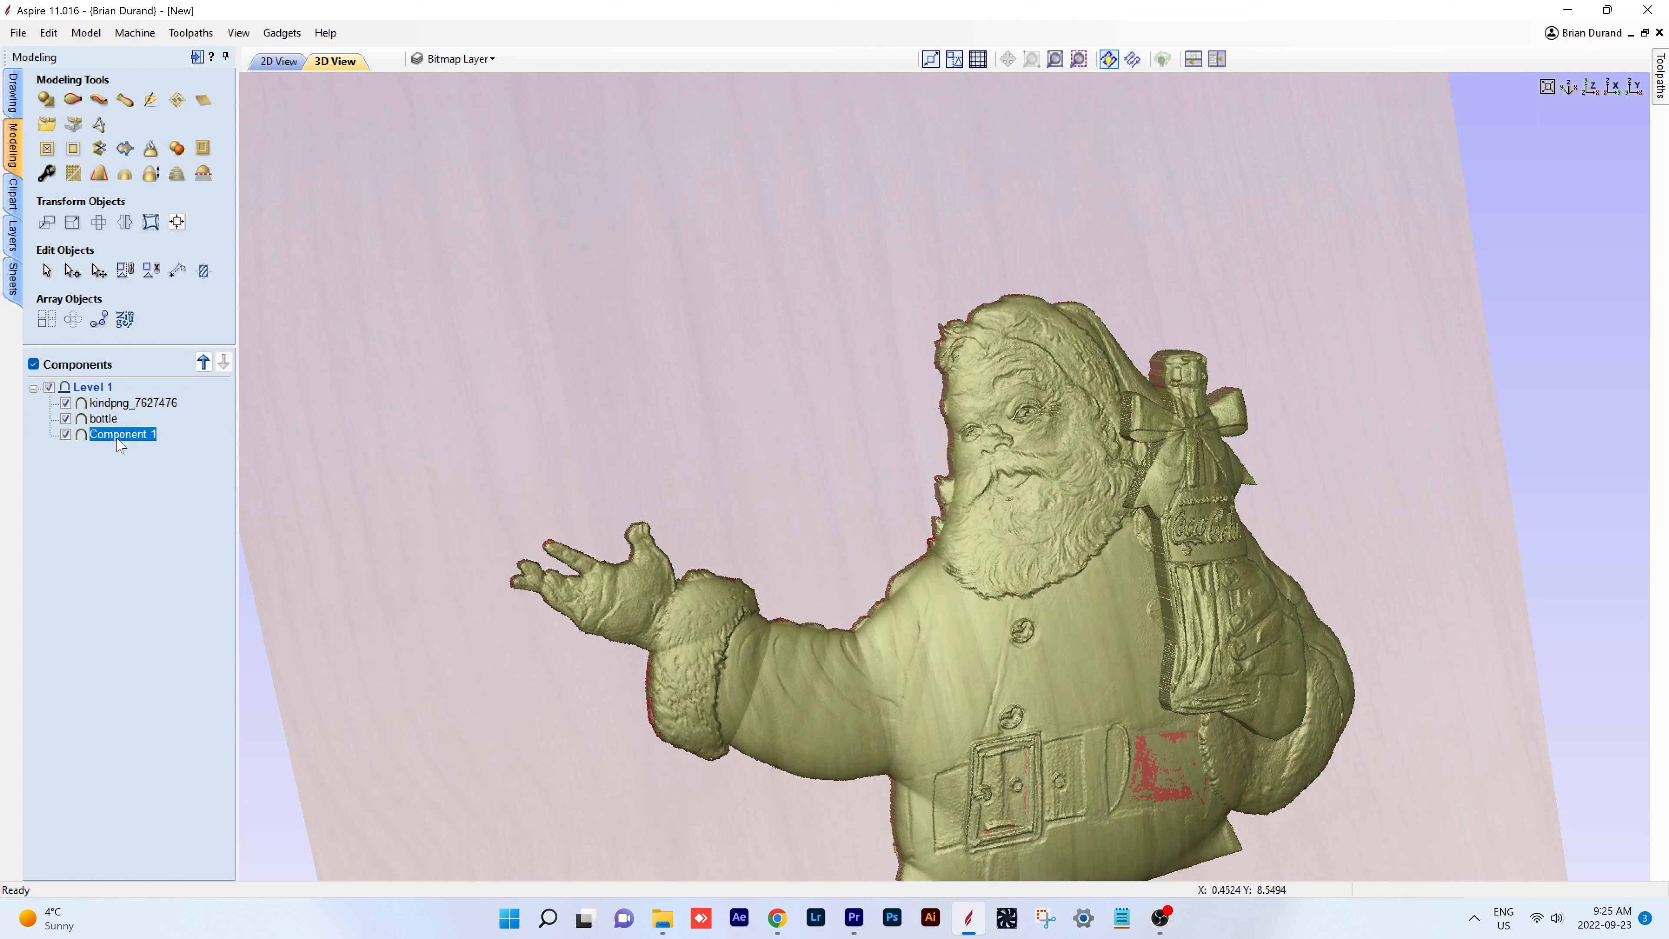
left_click(117, 438)
type("body")
key("Return")
- Open the bottle component's properties and set its shape height to 0.18 inches
left_click(91, 421)
left_click(46, 173)
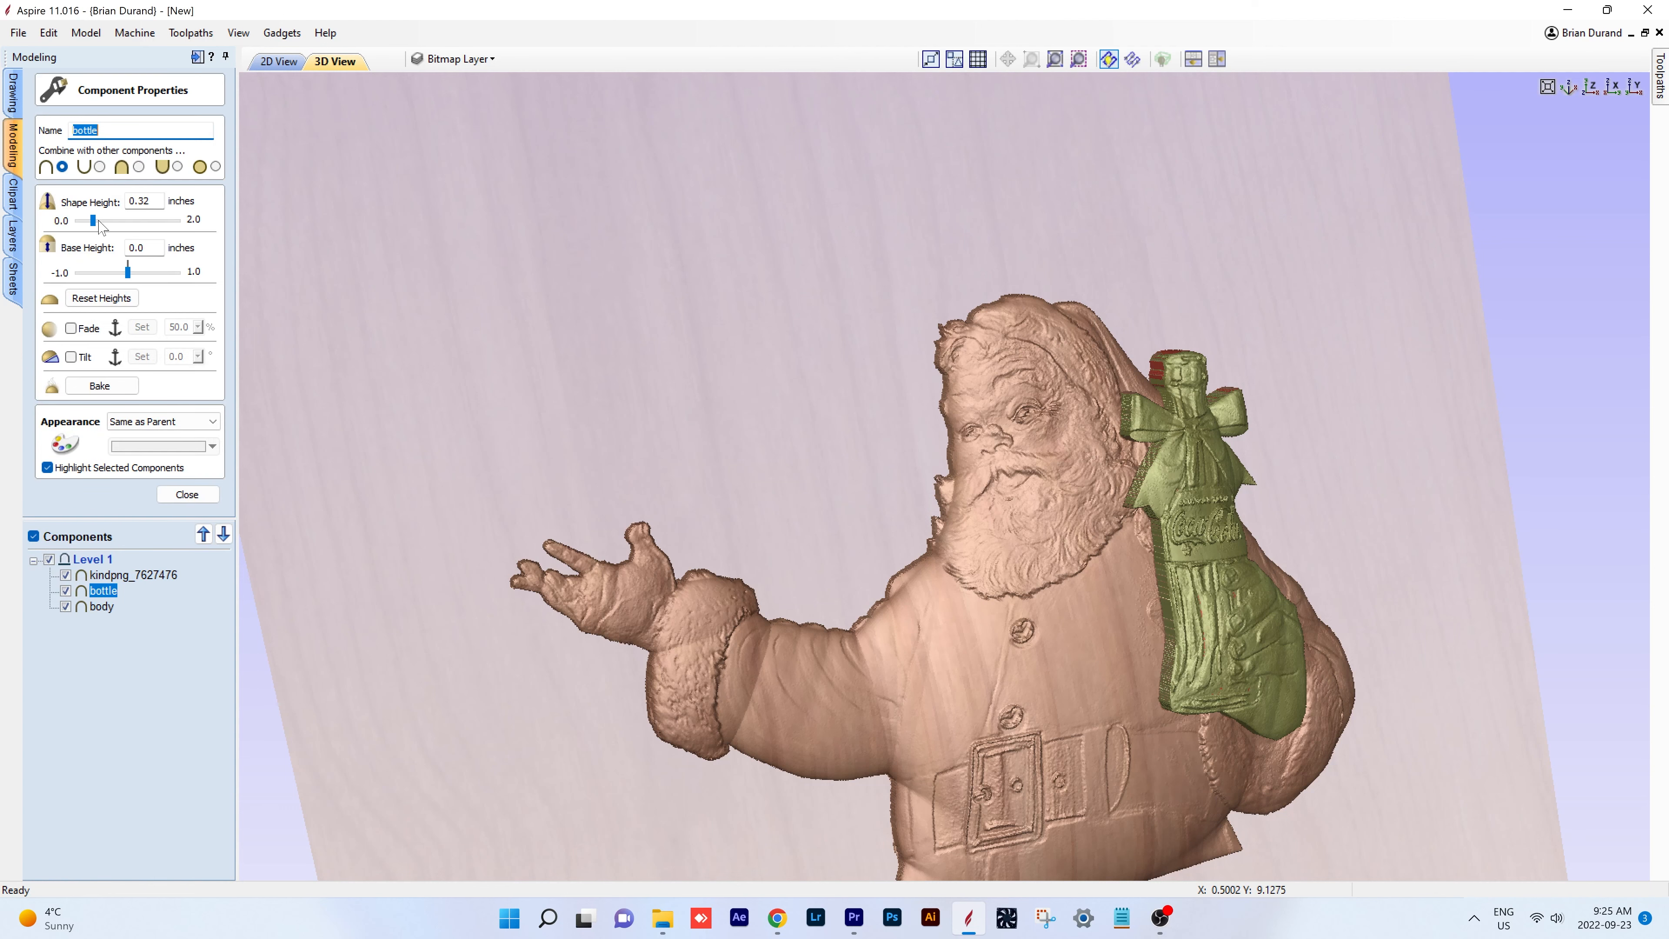
left_click_drag(92, 221, 81, 222)
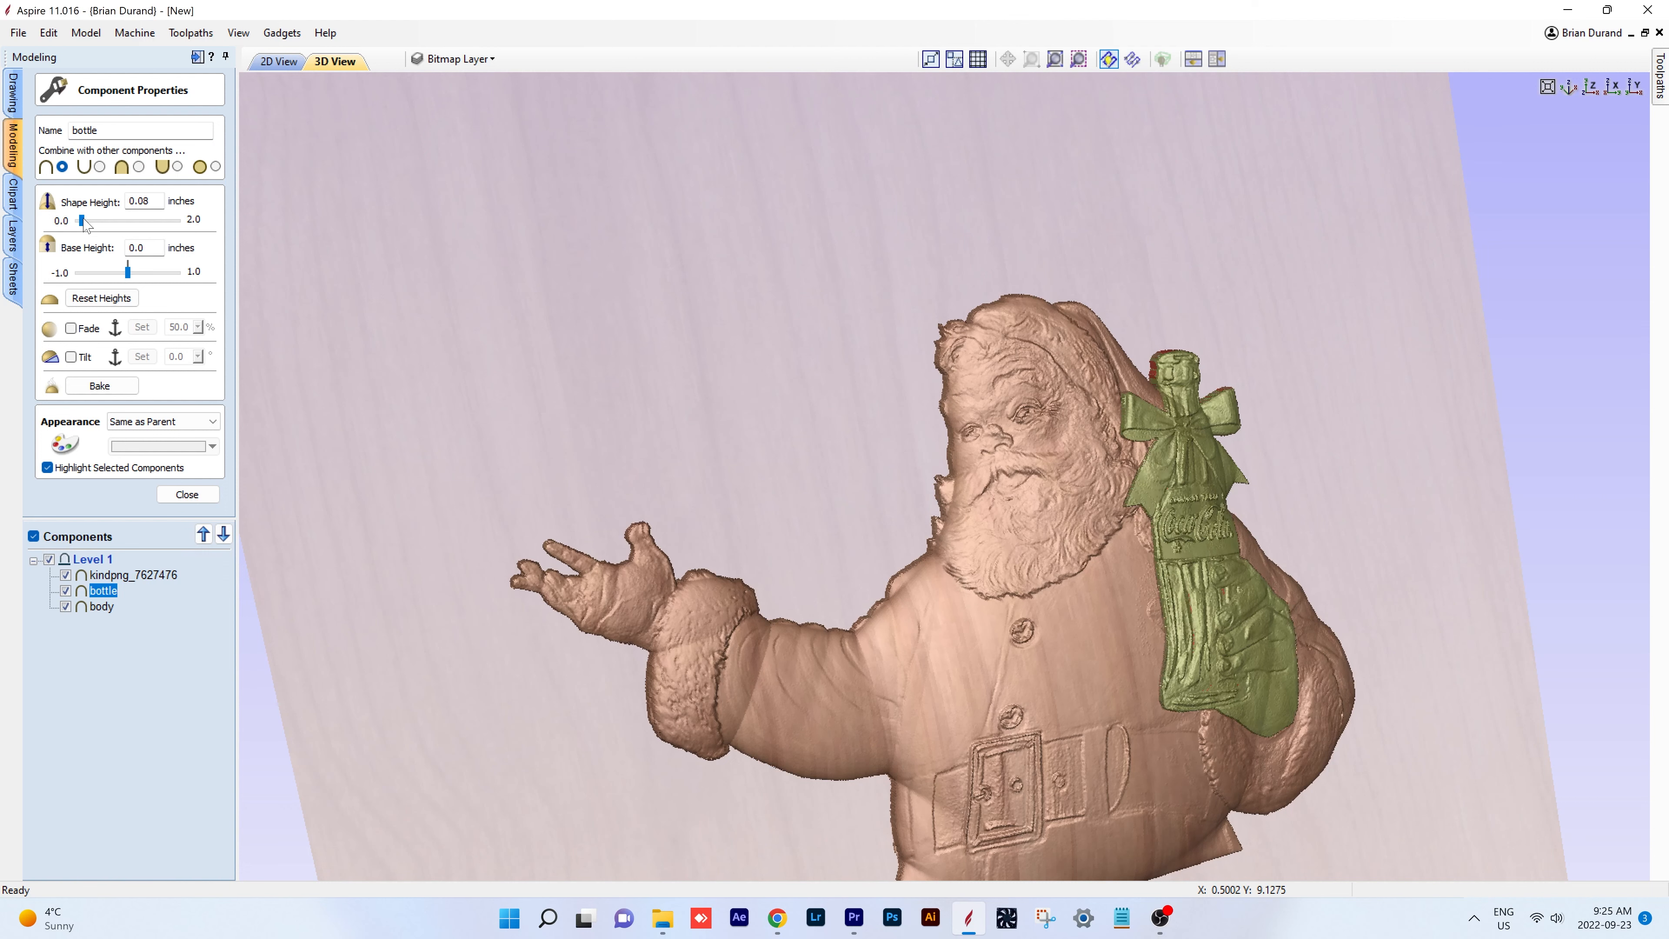
left_click_drag(87, 222, 91, 223)
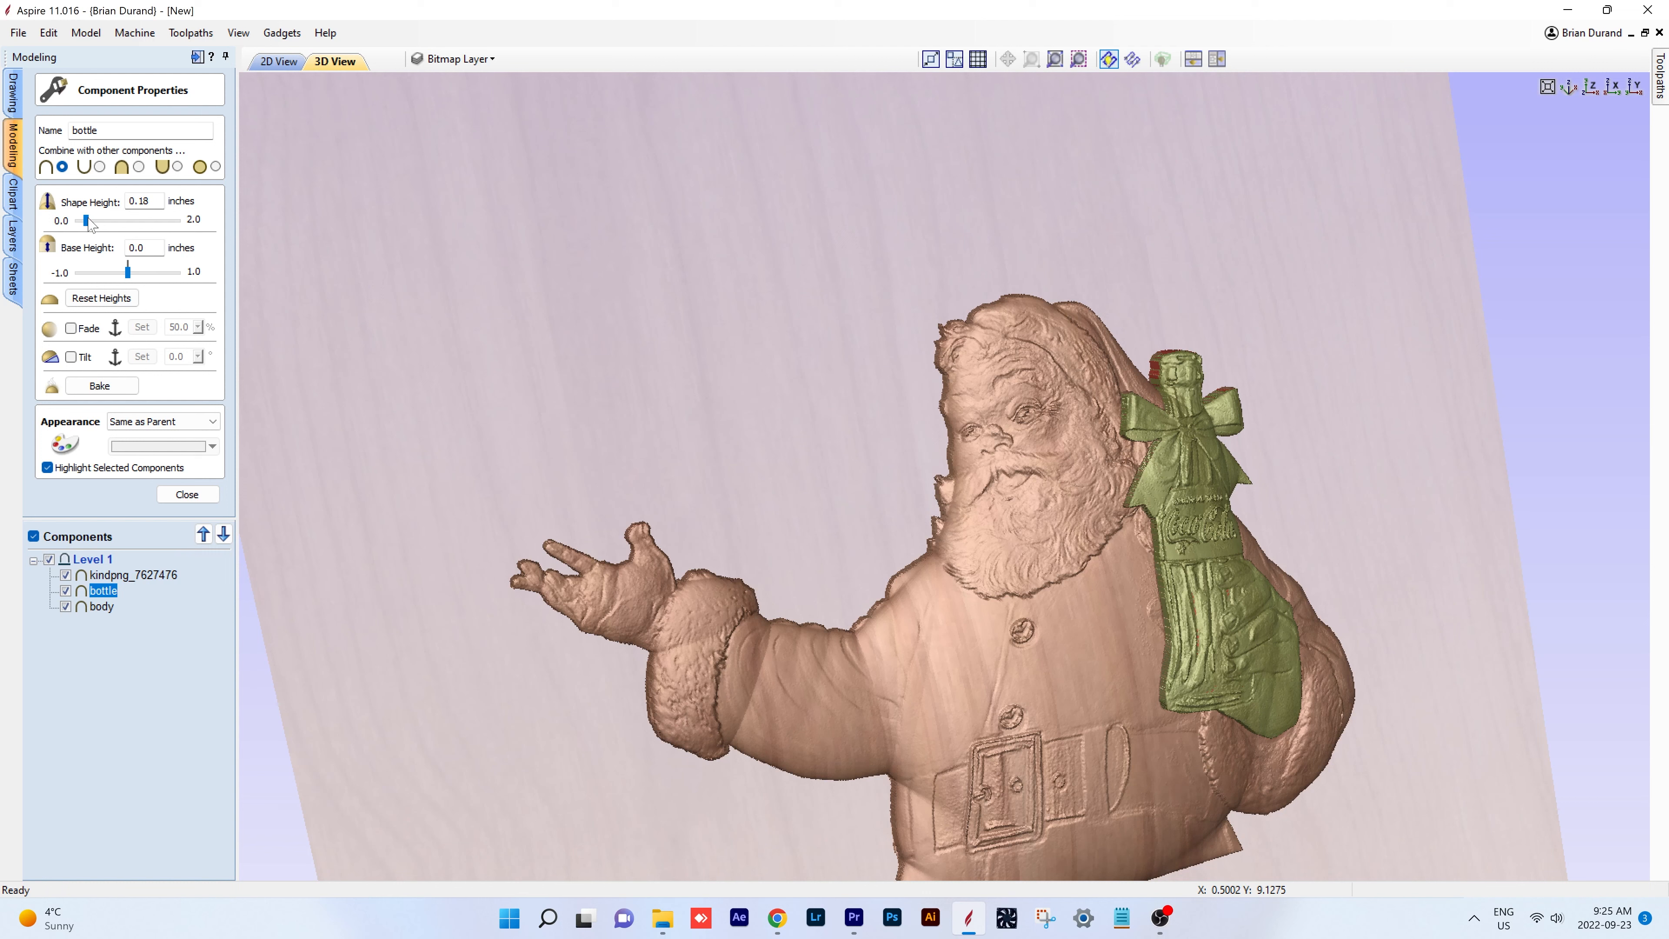
- Raise the bottle component's base height to 0.08 inches, check the relief from another angle and close its properties
left_click_drag(129, 271, 131, 271)
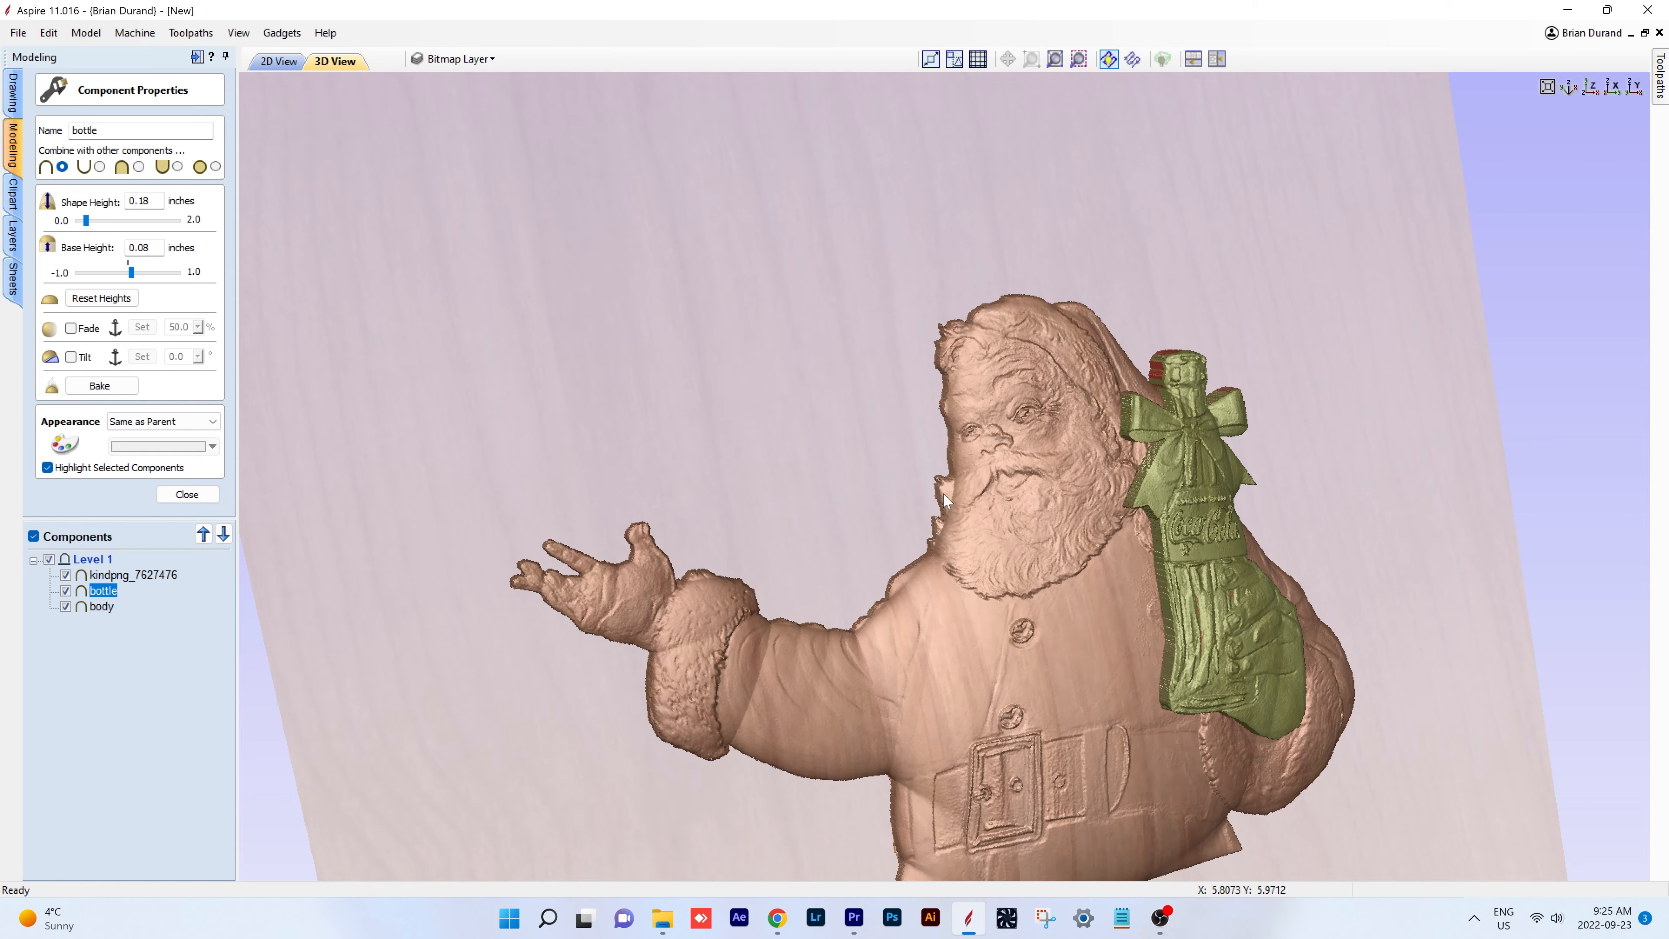
left_click_drag(1213, 569, 1367, 633)
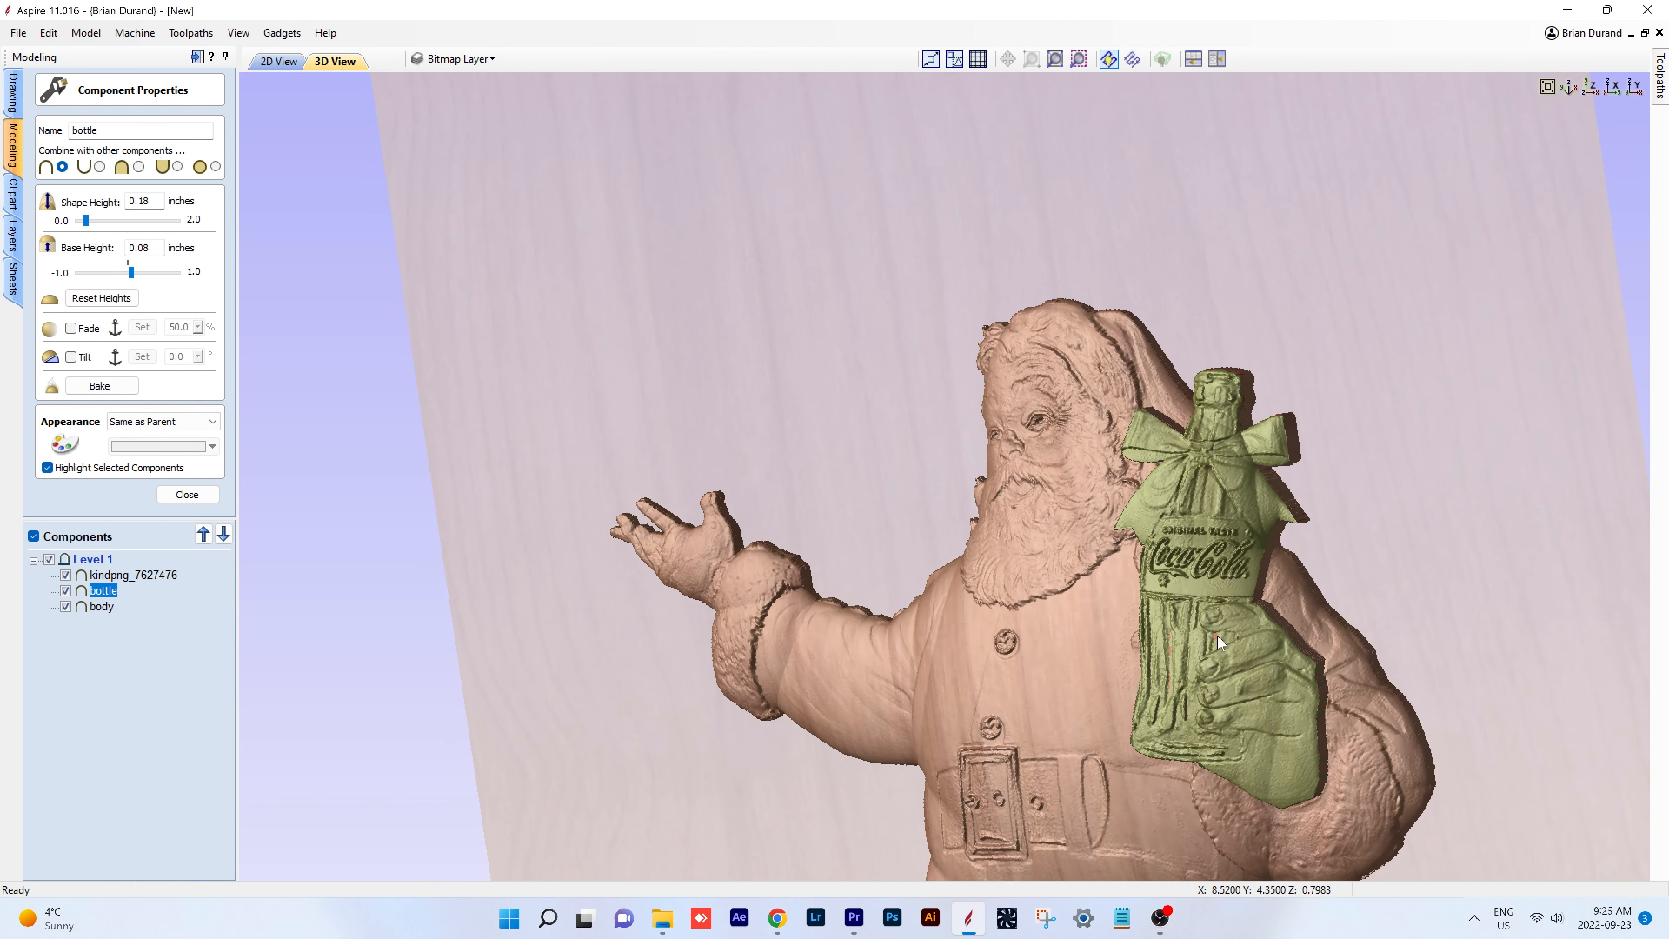
left_click_drag(1216, 634, 1275, 666)
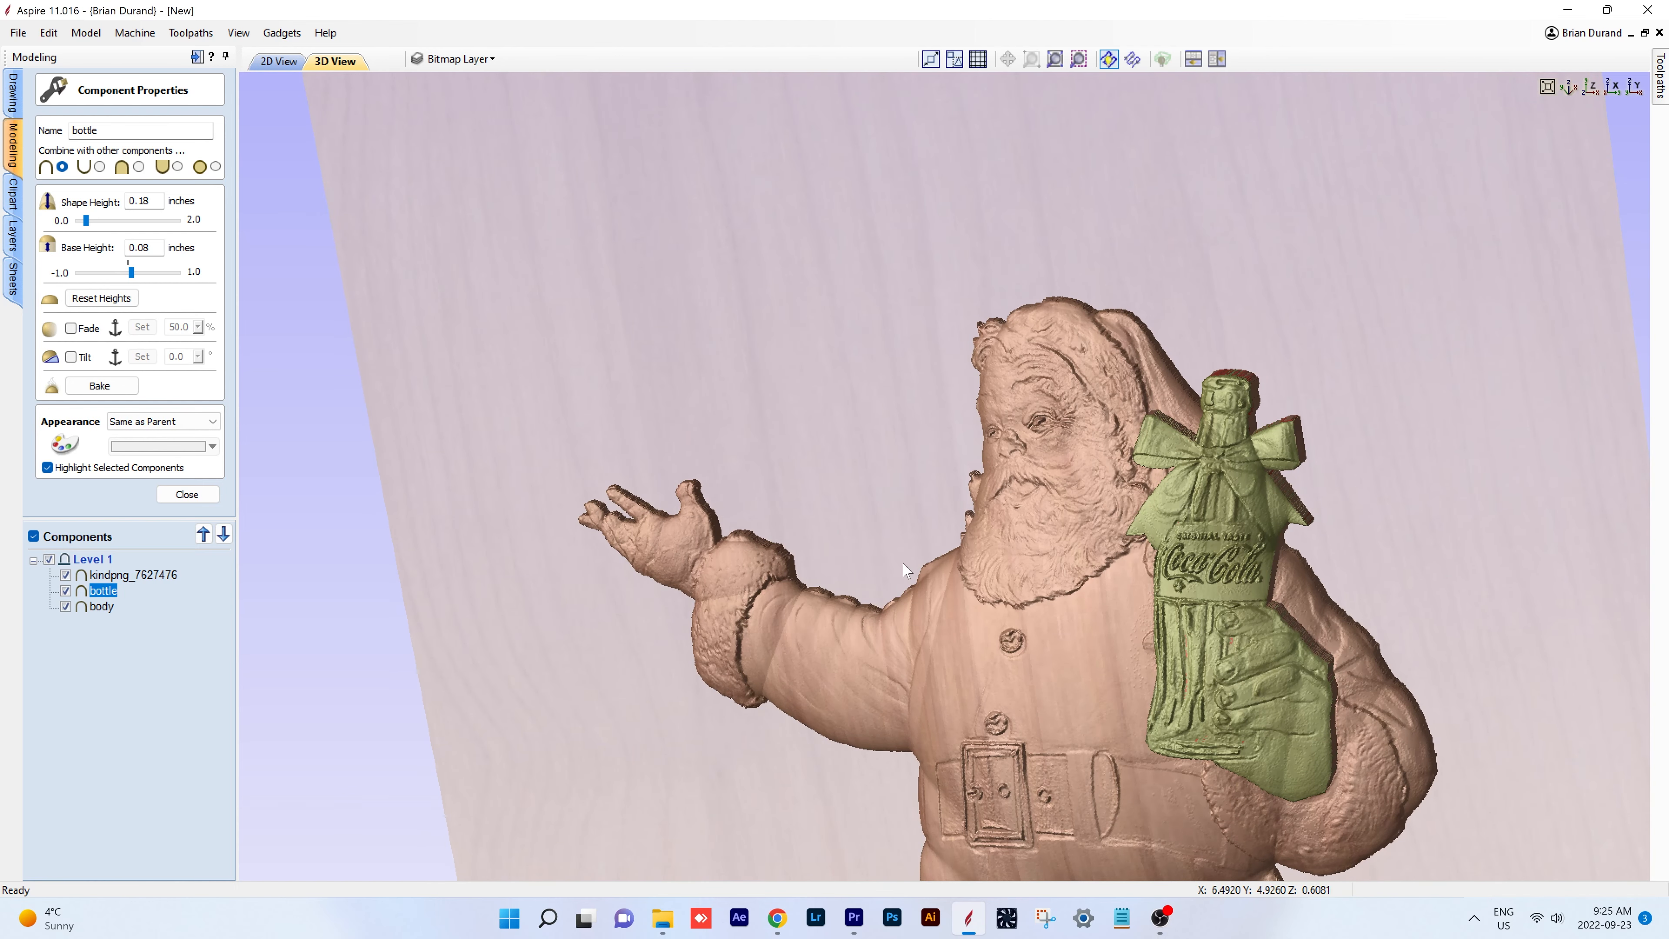
left_click(188, 494)
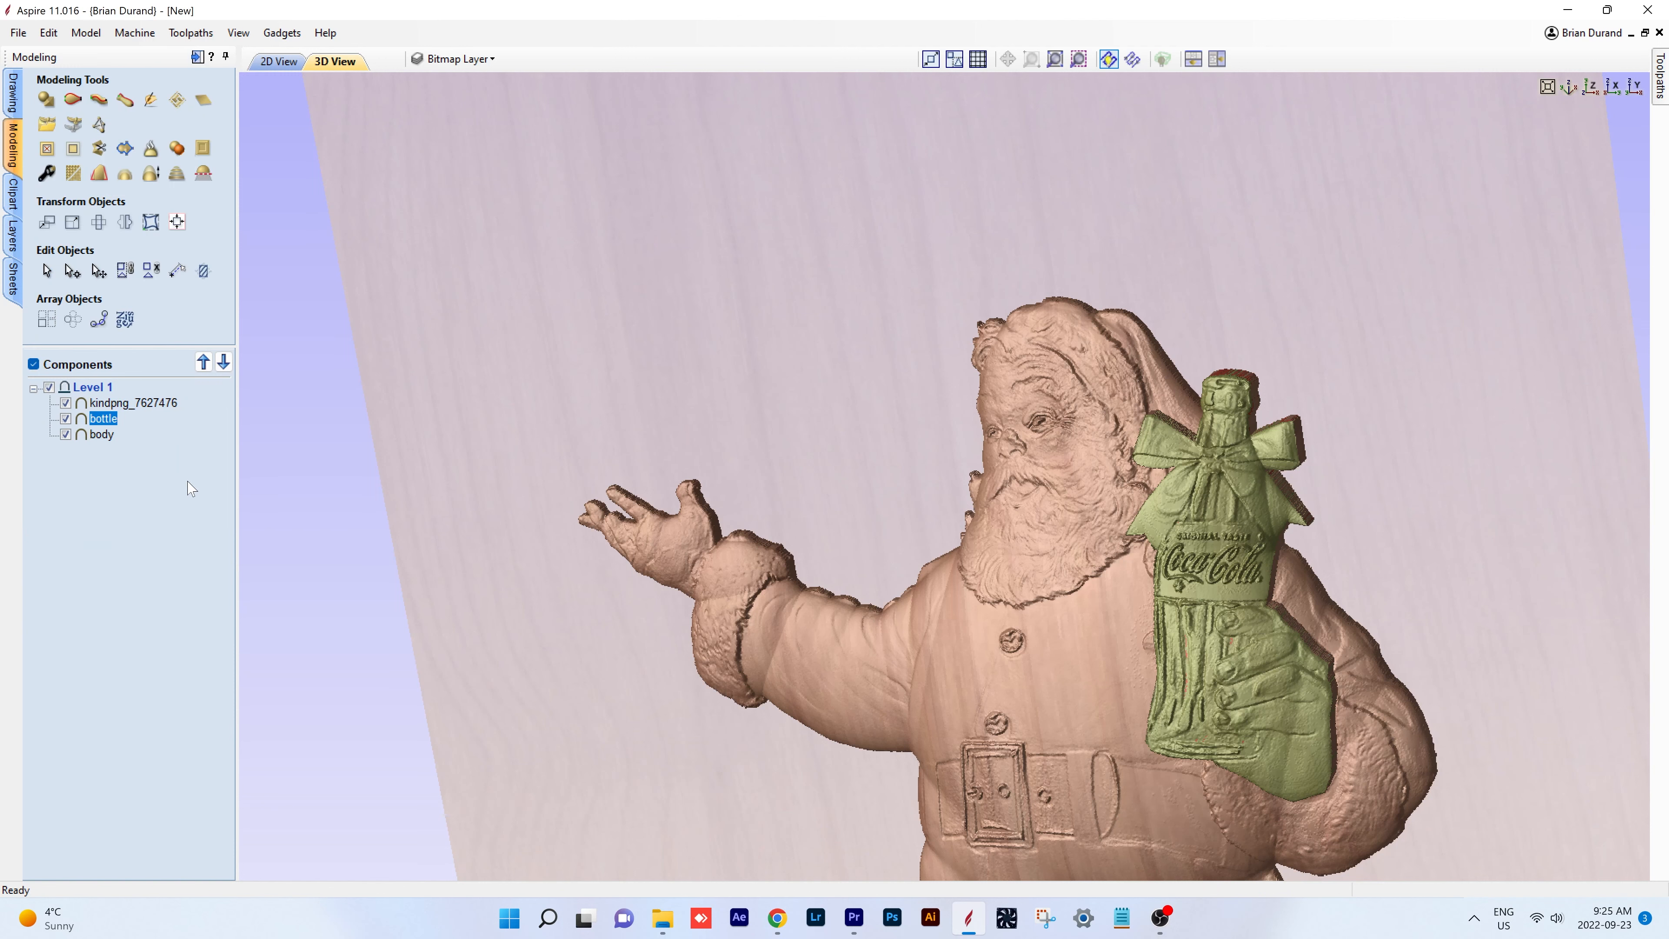
- Restore the side-by-side 2D and 3D views and enlarge the bottle area of the 2D drawing
left_click(1218, 59)
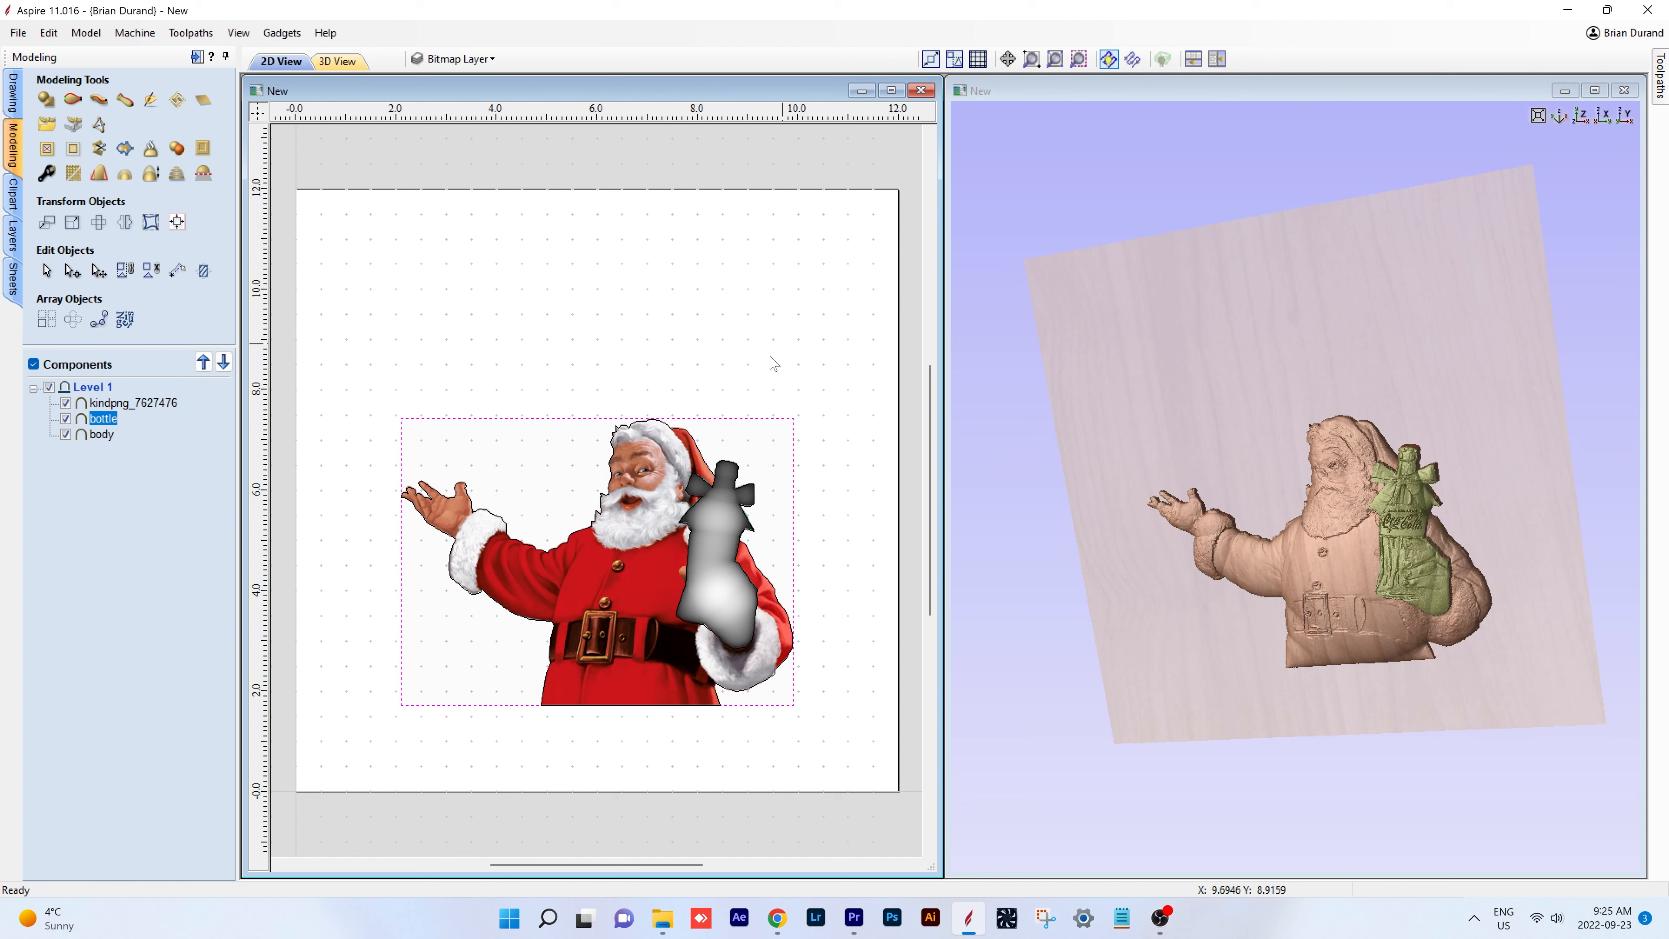
scroll(651, 542, "up", 3)
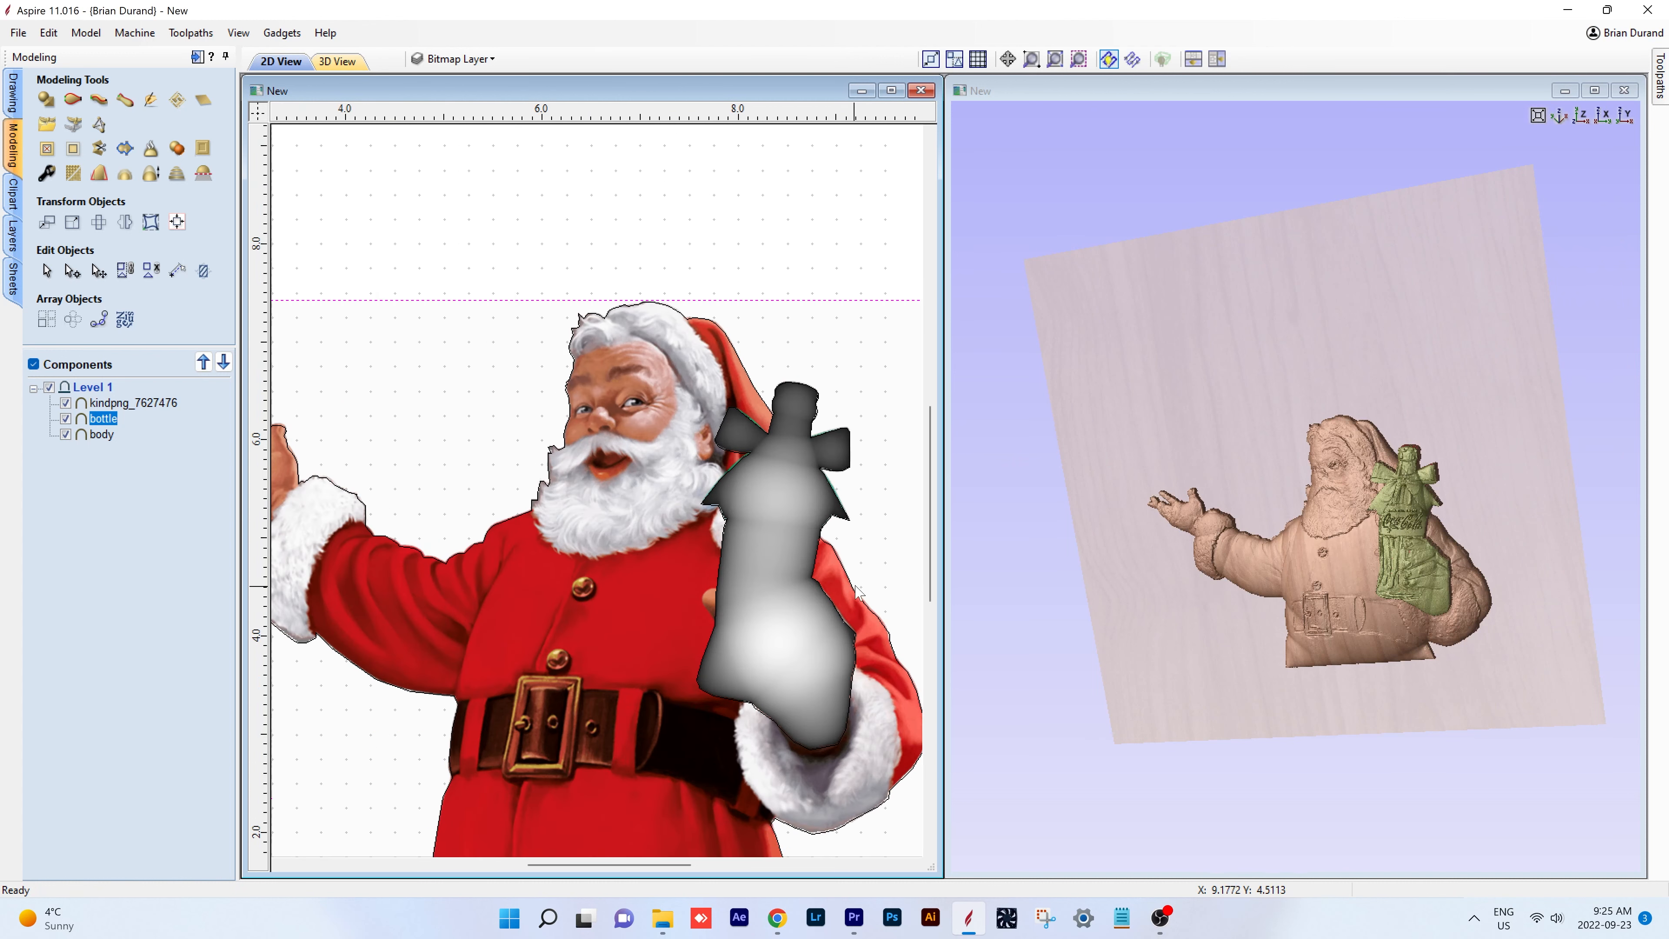
- Recentre the 2D drawing around the bottle and maximize the 2D view
middle_click_drag(858, 592, 660, 552)
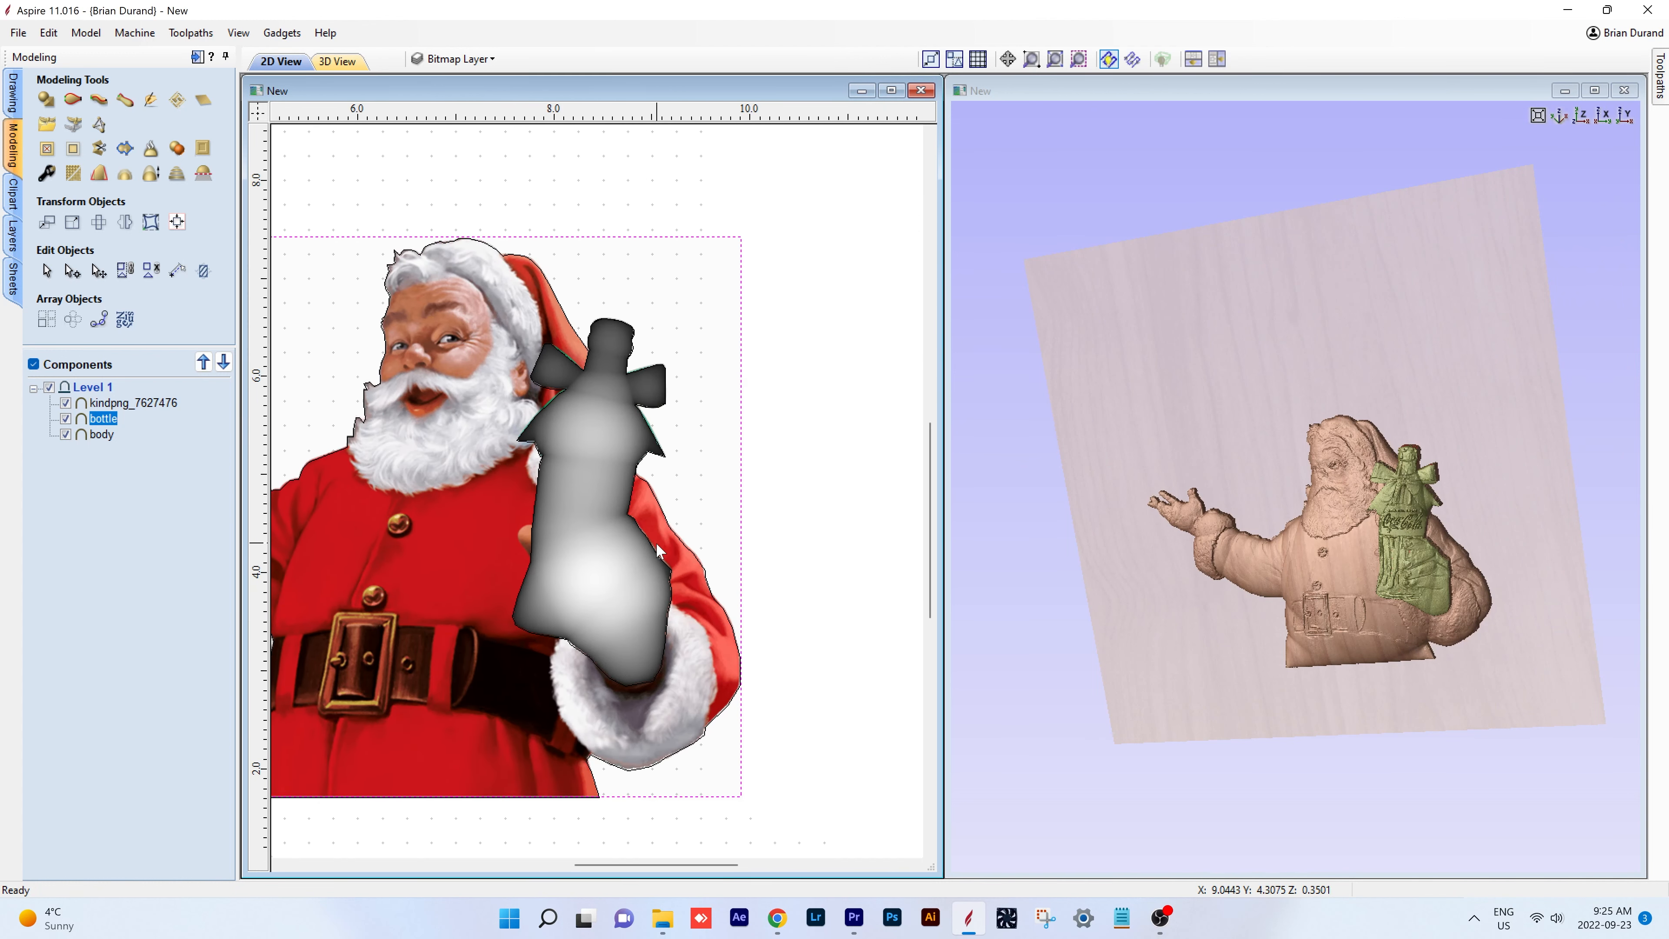
left_click(892, 91)
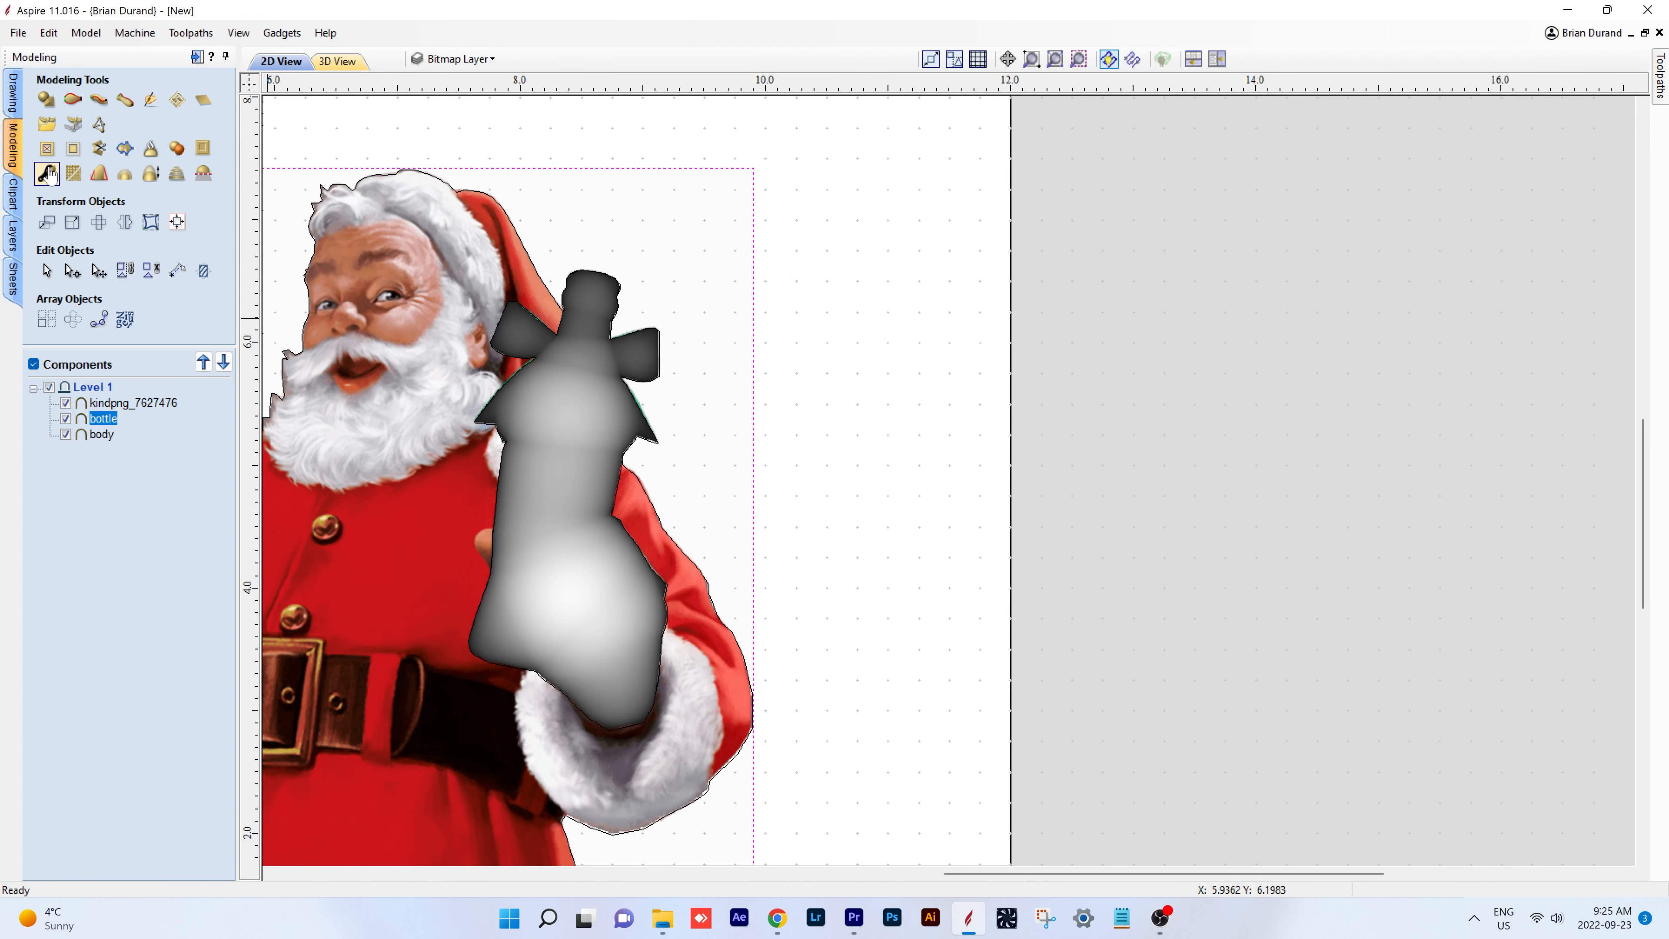
left_click(13, 92)
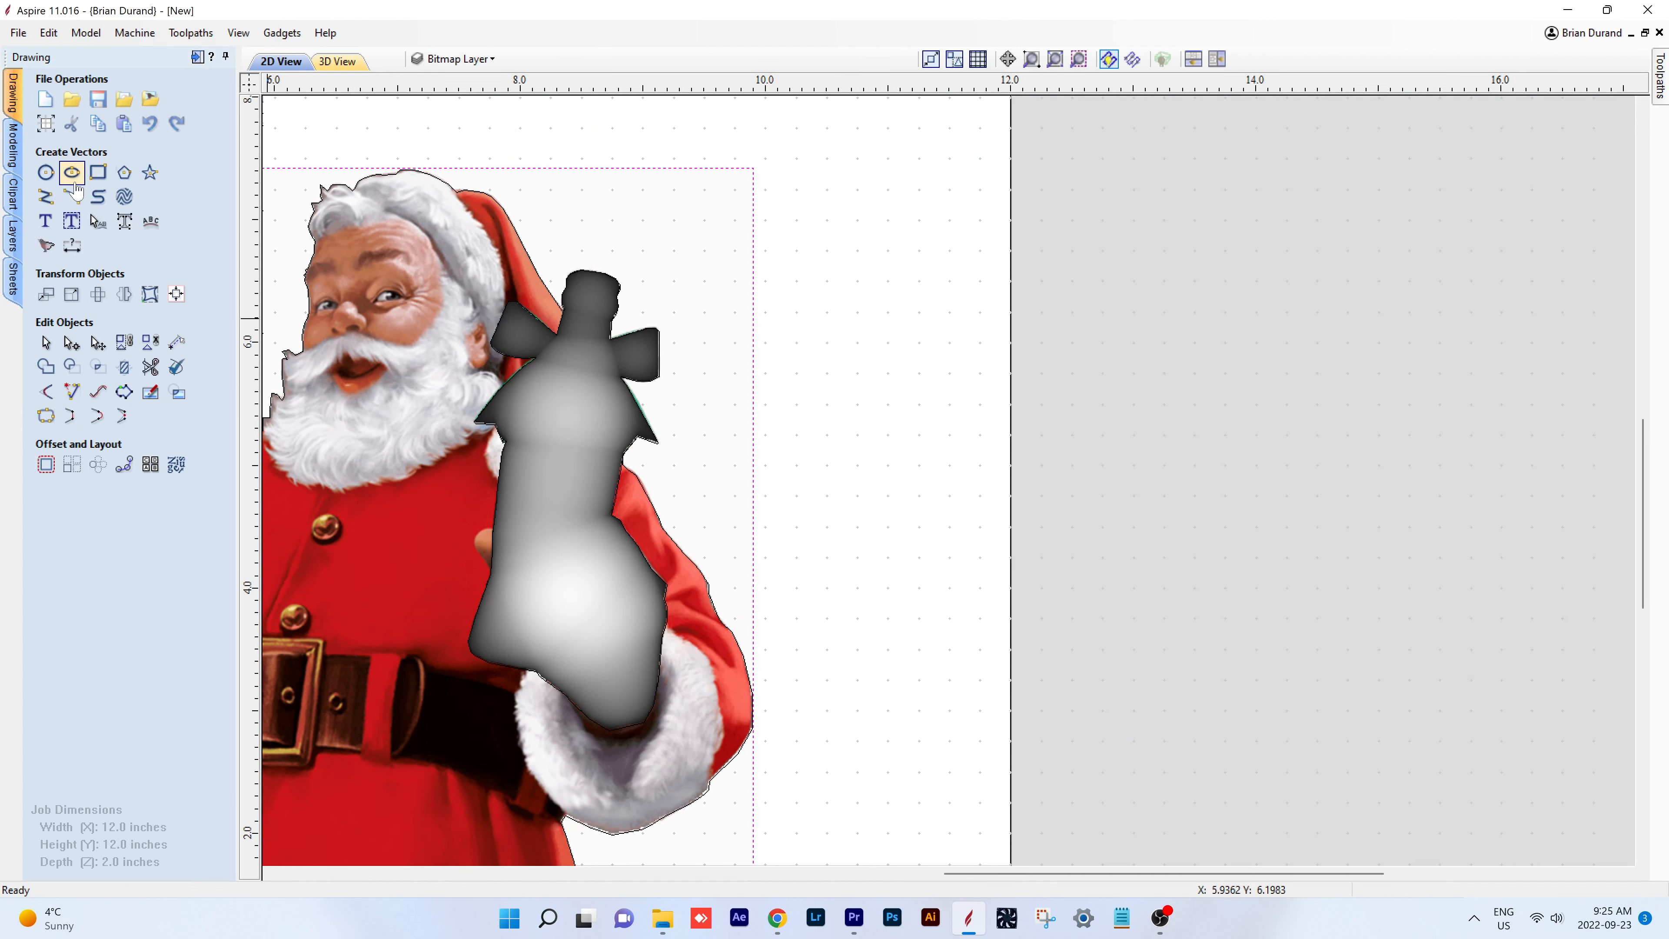
left_click(45, 196)
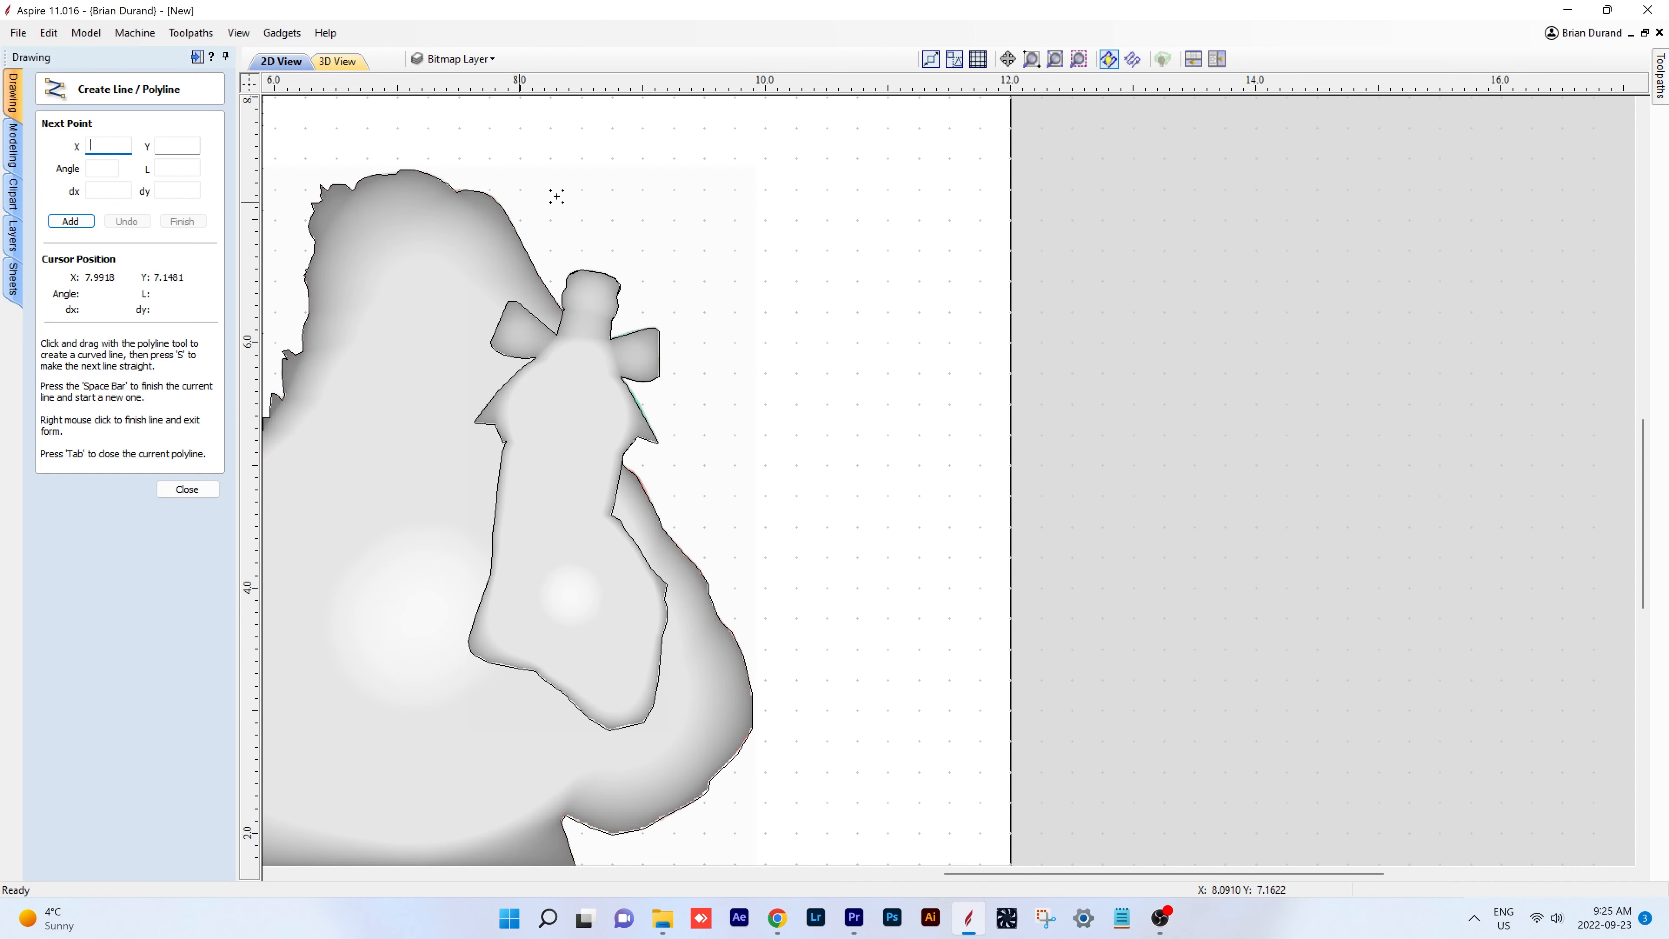
left_click(1080, 59)
scroll(1084, 530, "up", 5)
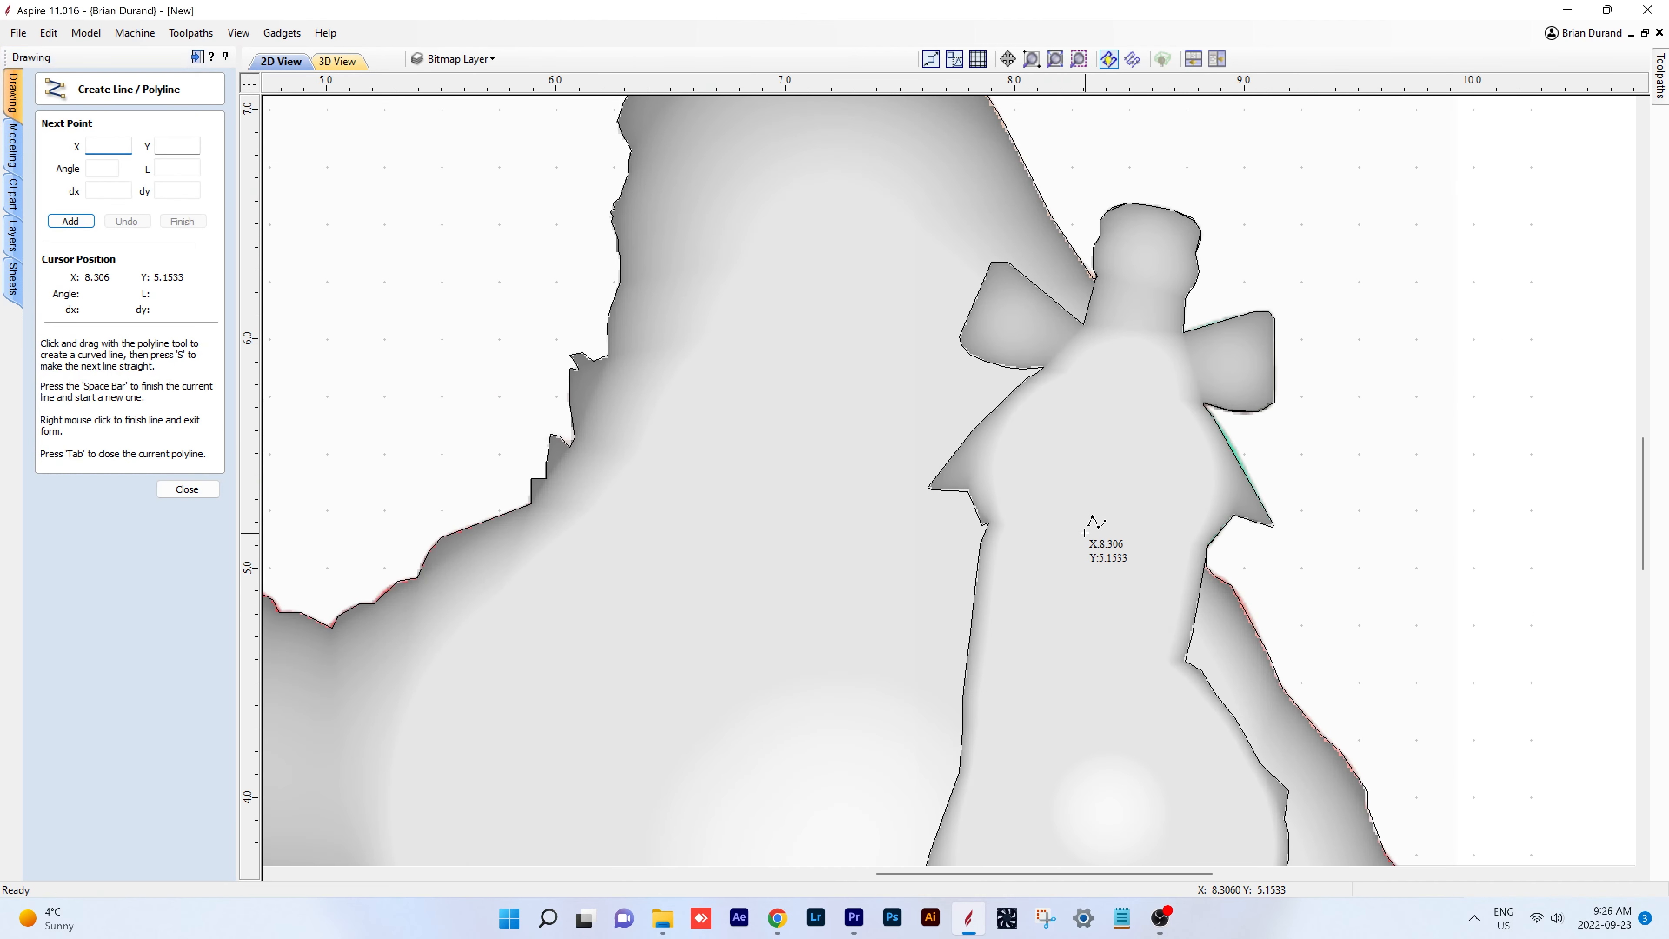
middle_click_drag(1084, 529, 894, 335)
left_click(187, 489)
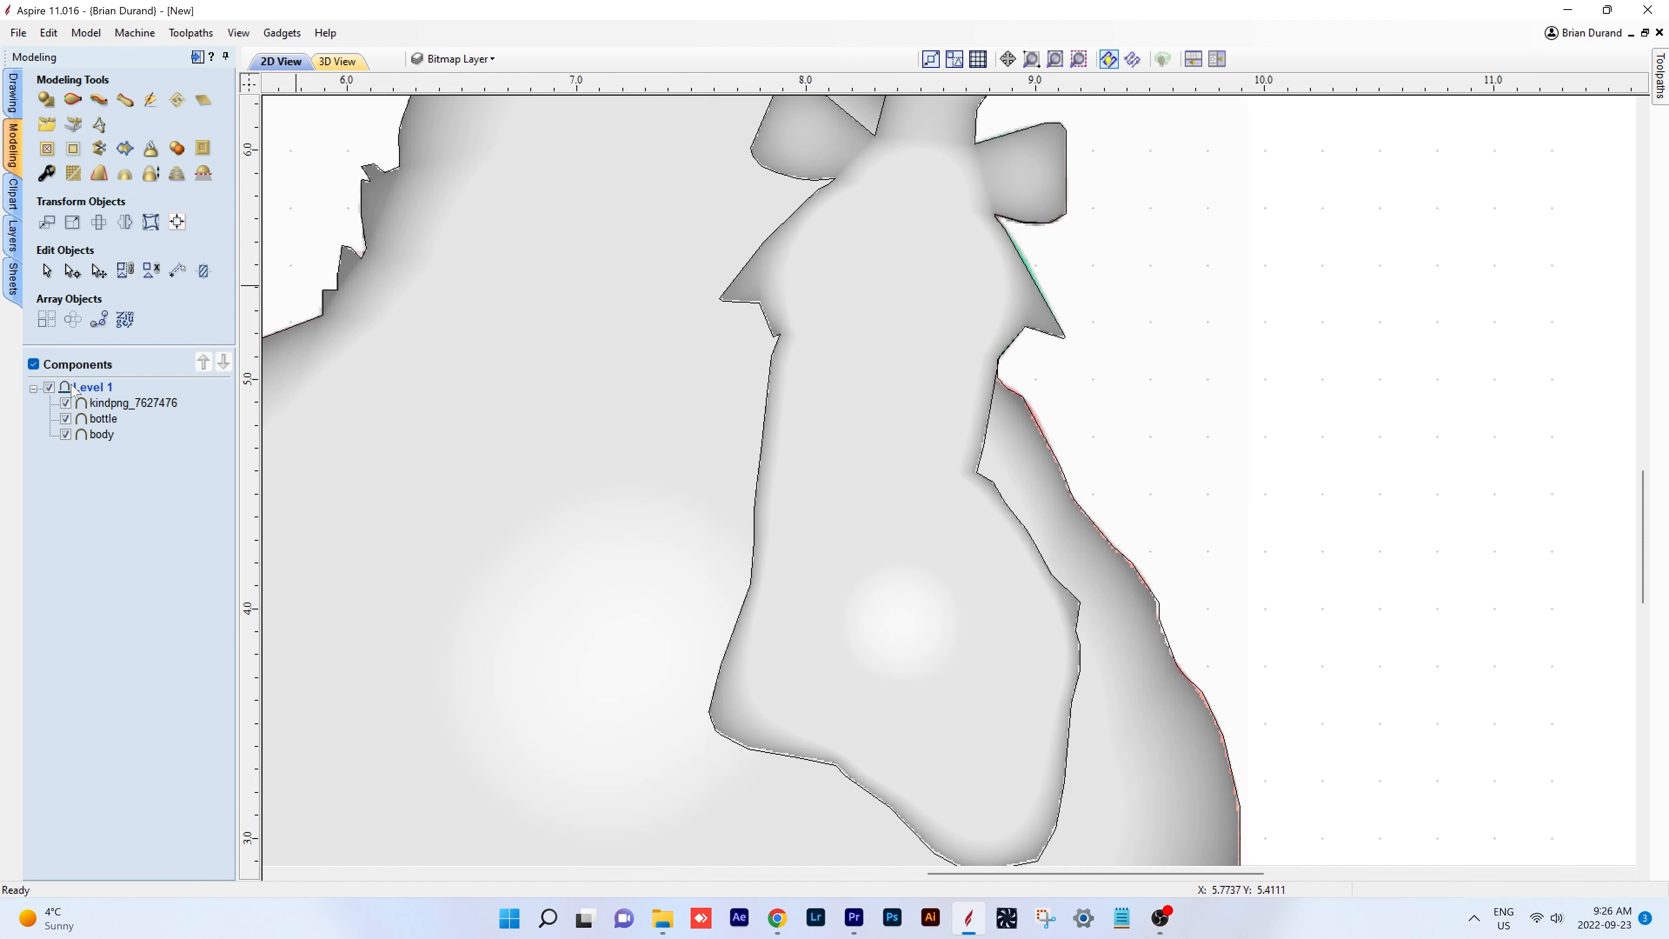
- Hide all components in Level 1 to expose the bitmap around the hand and fur cuff
left_click(50, 388)
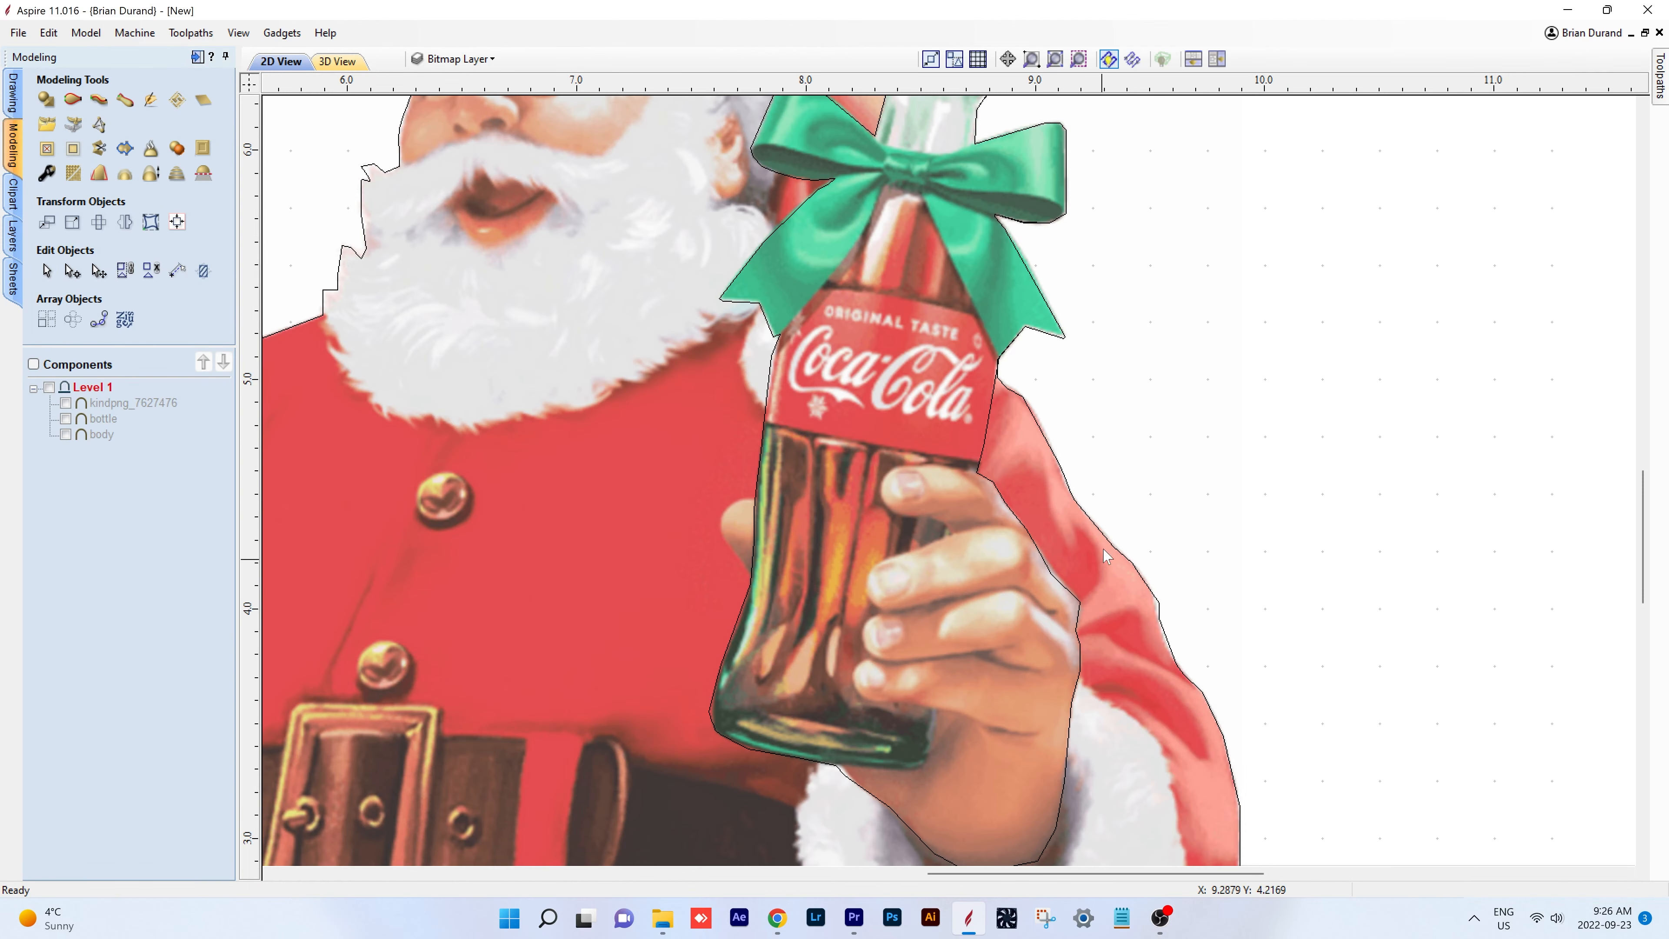
middle_click_drag(1064, 484, 1004, 319)
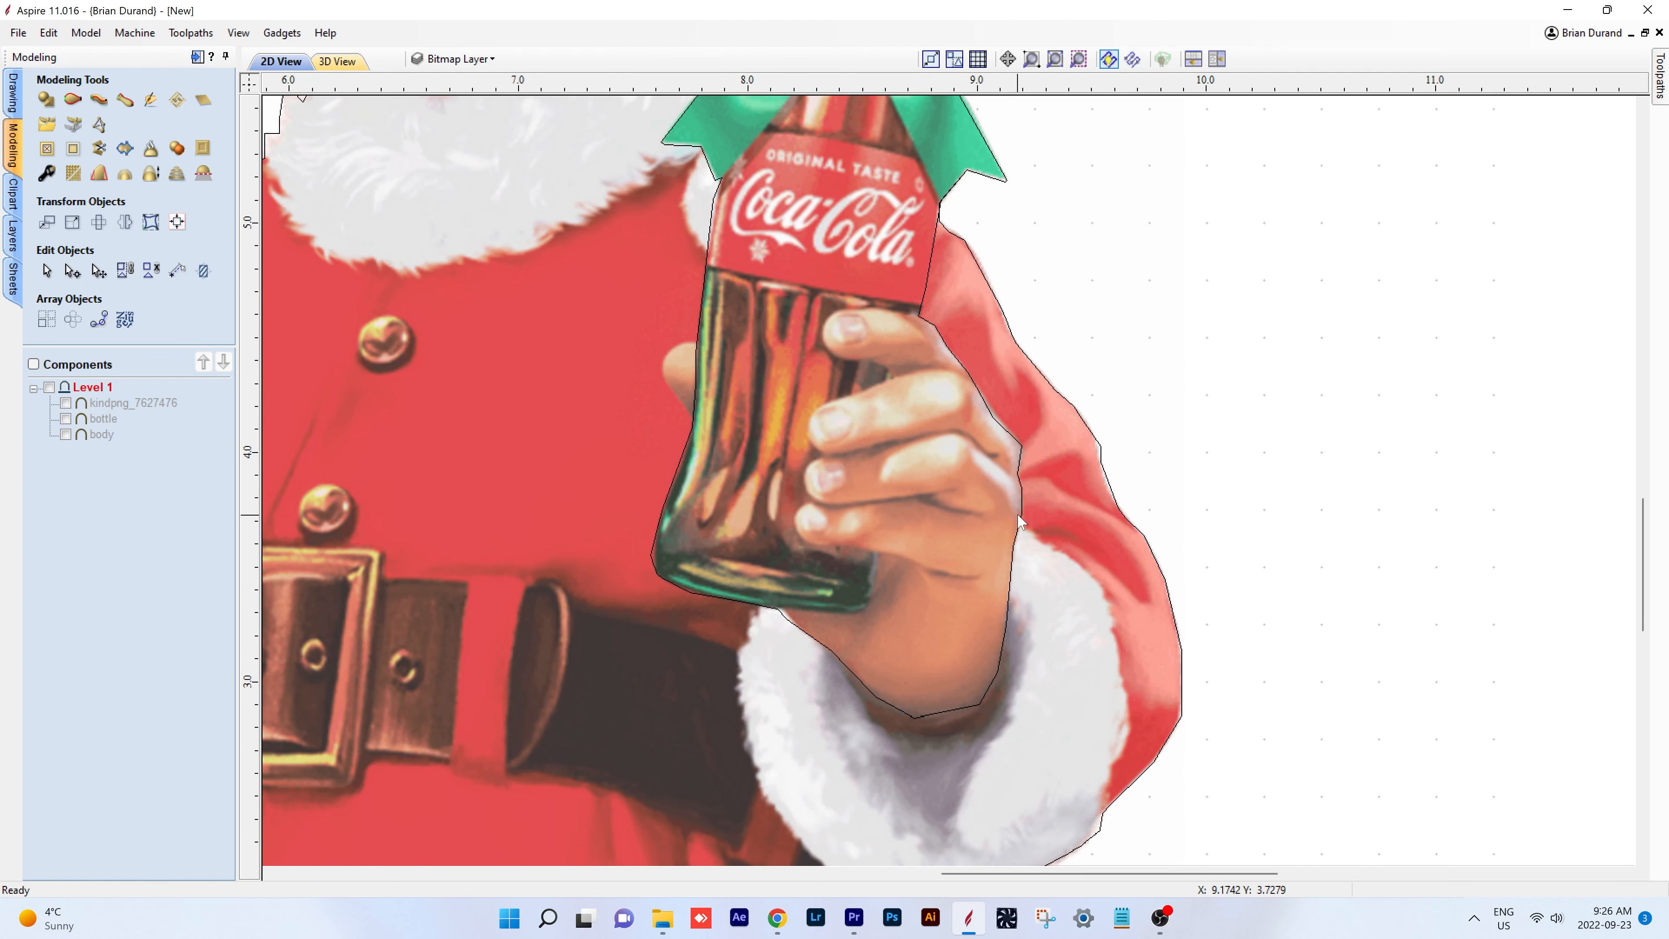
middle_click_drag(1046, 541, 953, 540)
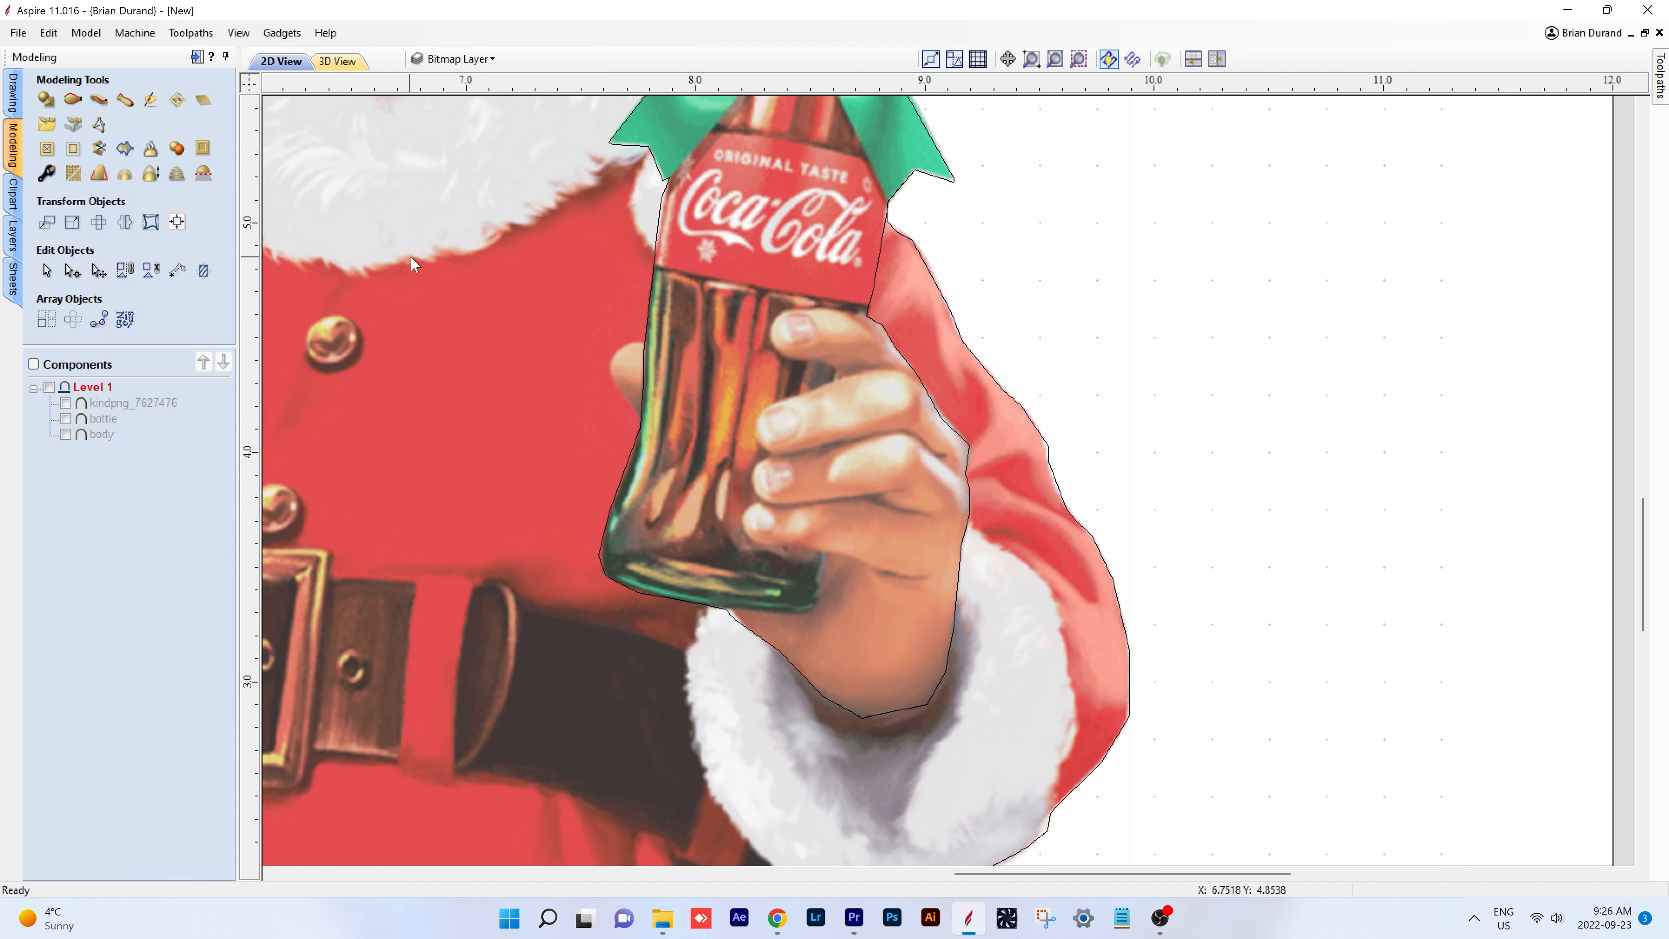
middle_click_drag(411, 257, 421, 202)
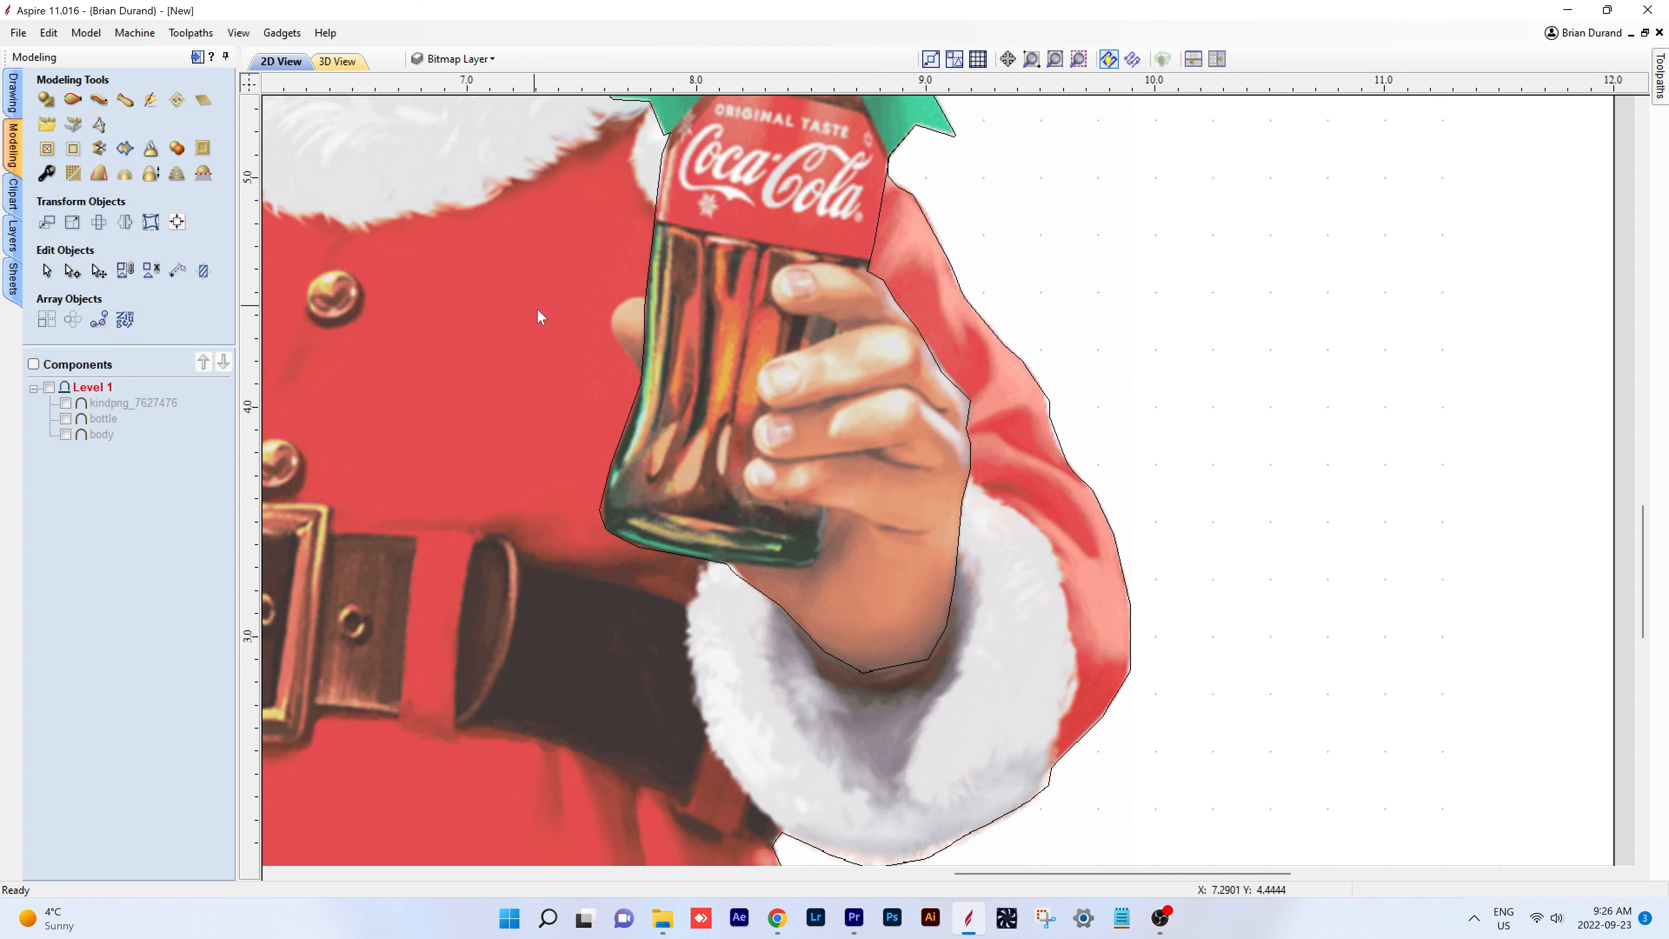
- Start a polyline at the bottle's base and trace the upper inner edge of the fur cuff
left_click(13, 98)
left_click(45, 197)
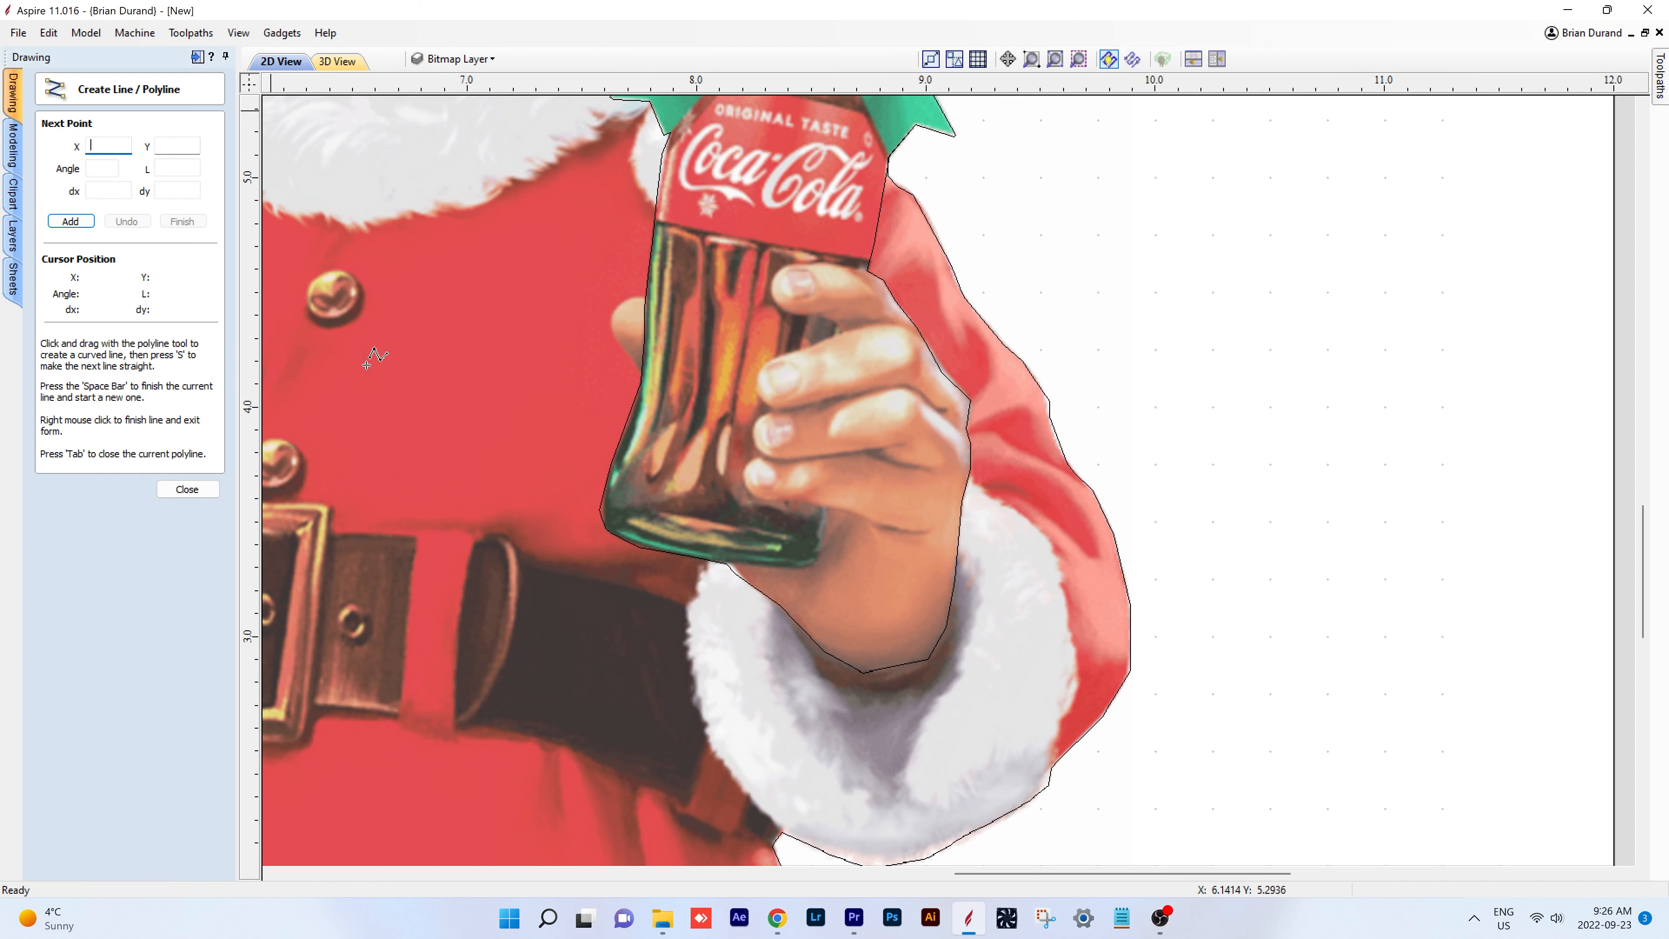
scroll(715, 560, "up", 3)
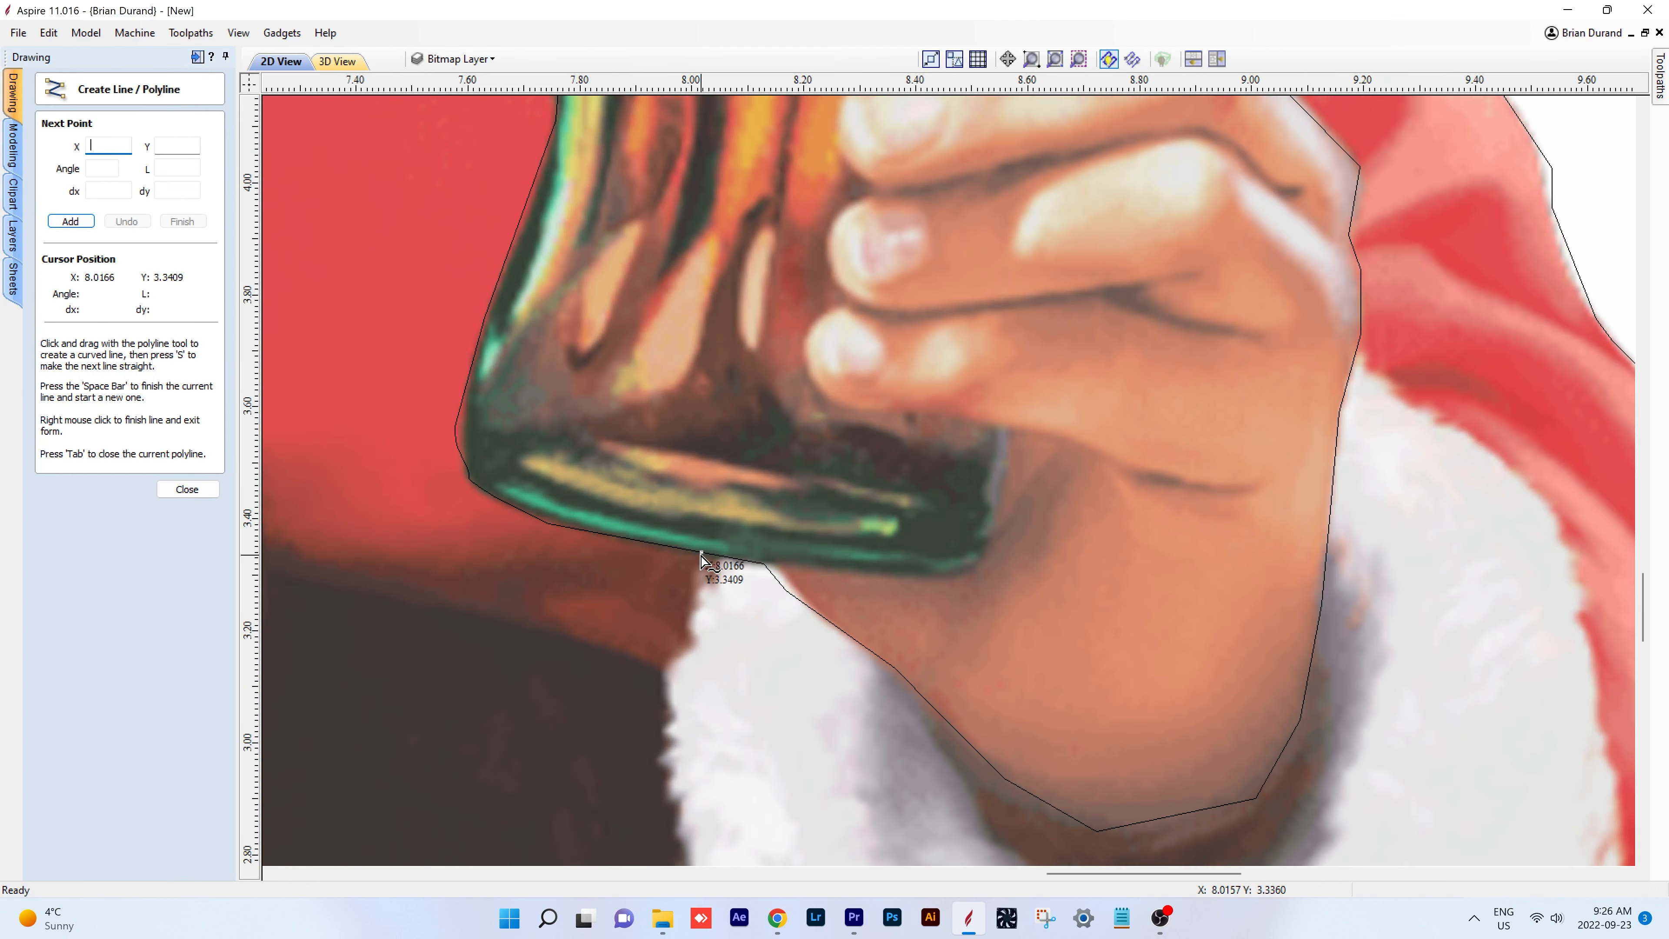
left_click(717, 561)
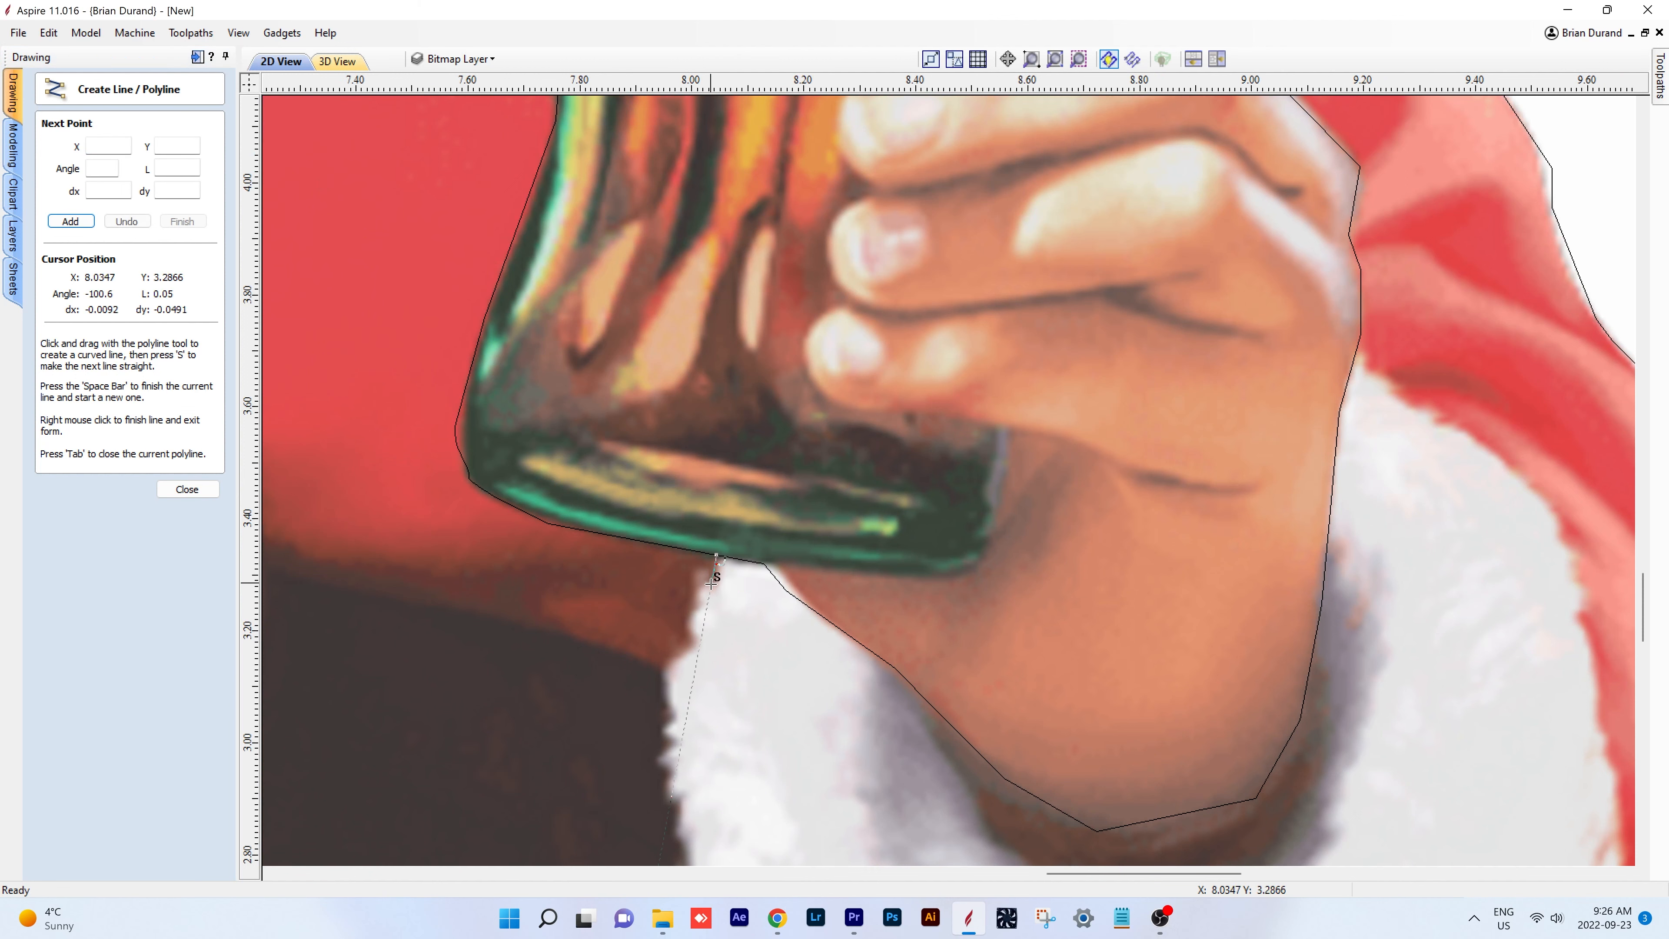
left_click(694, 611)
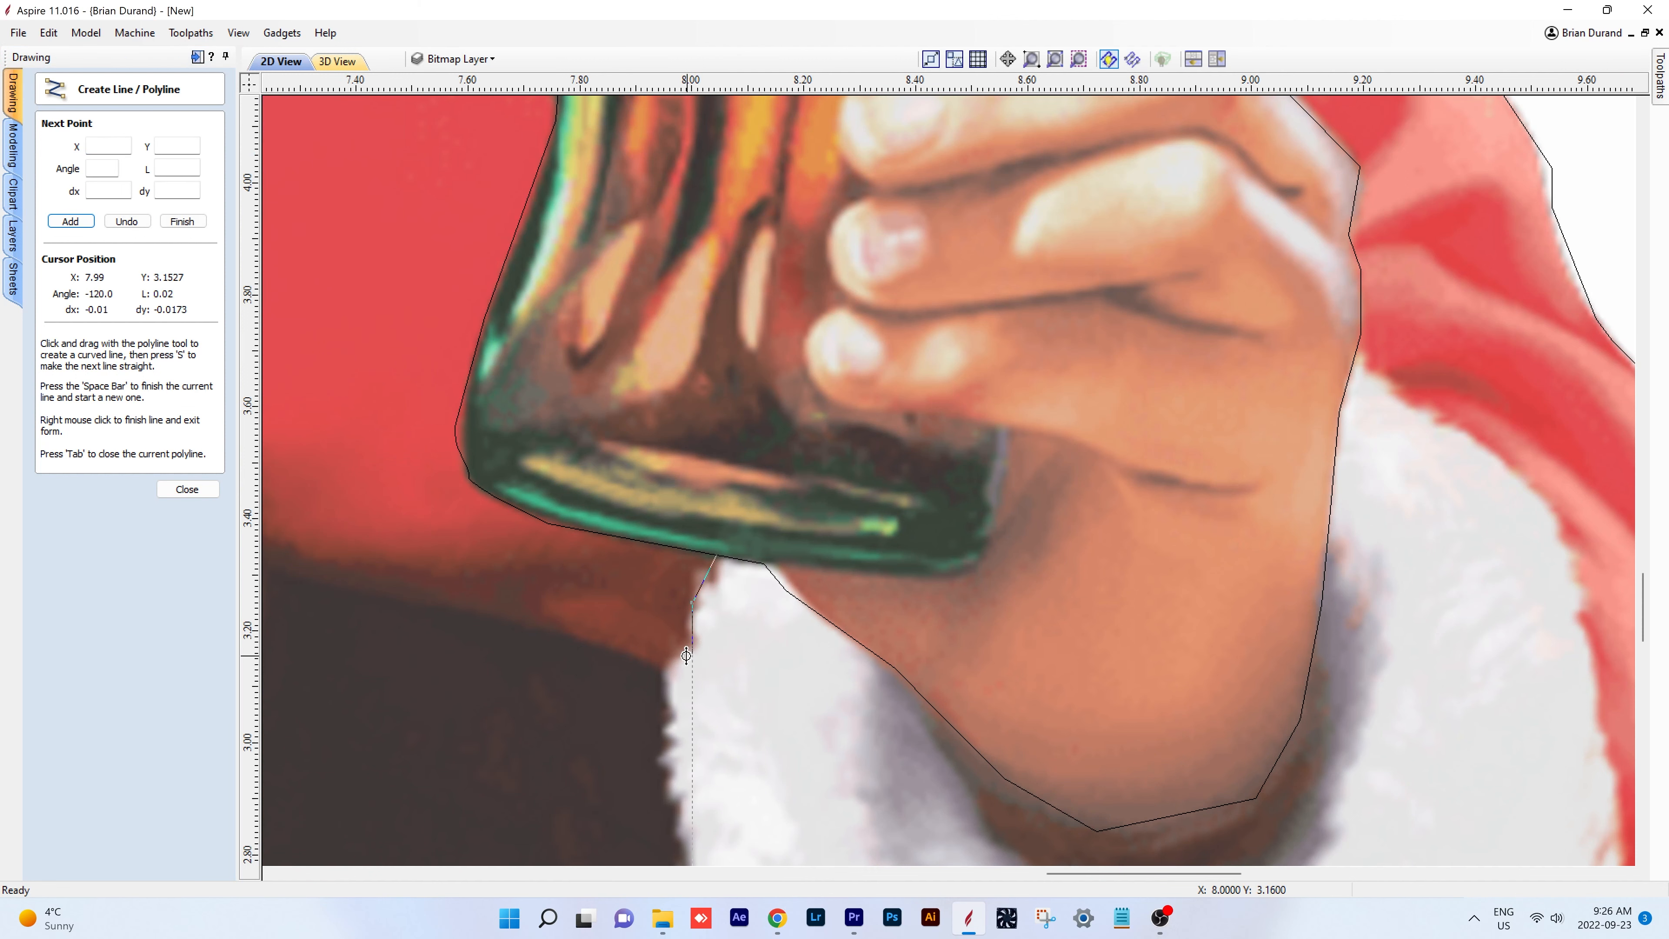
left_click(666, 675)
- Continue the polyline down the jagged fur edge of the cuff where it borders the dark belt
middle_click_drag(667, 675, 683, 432)
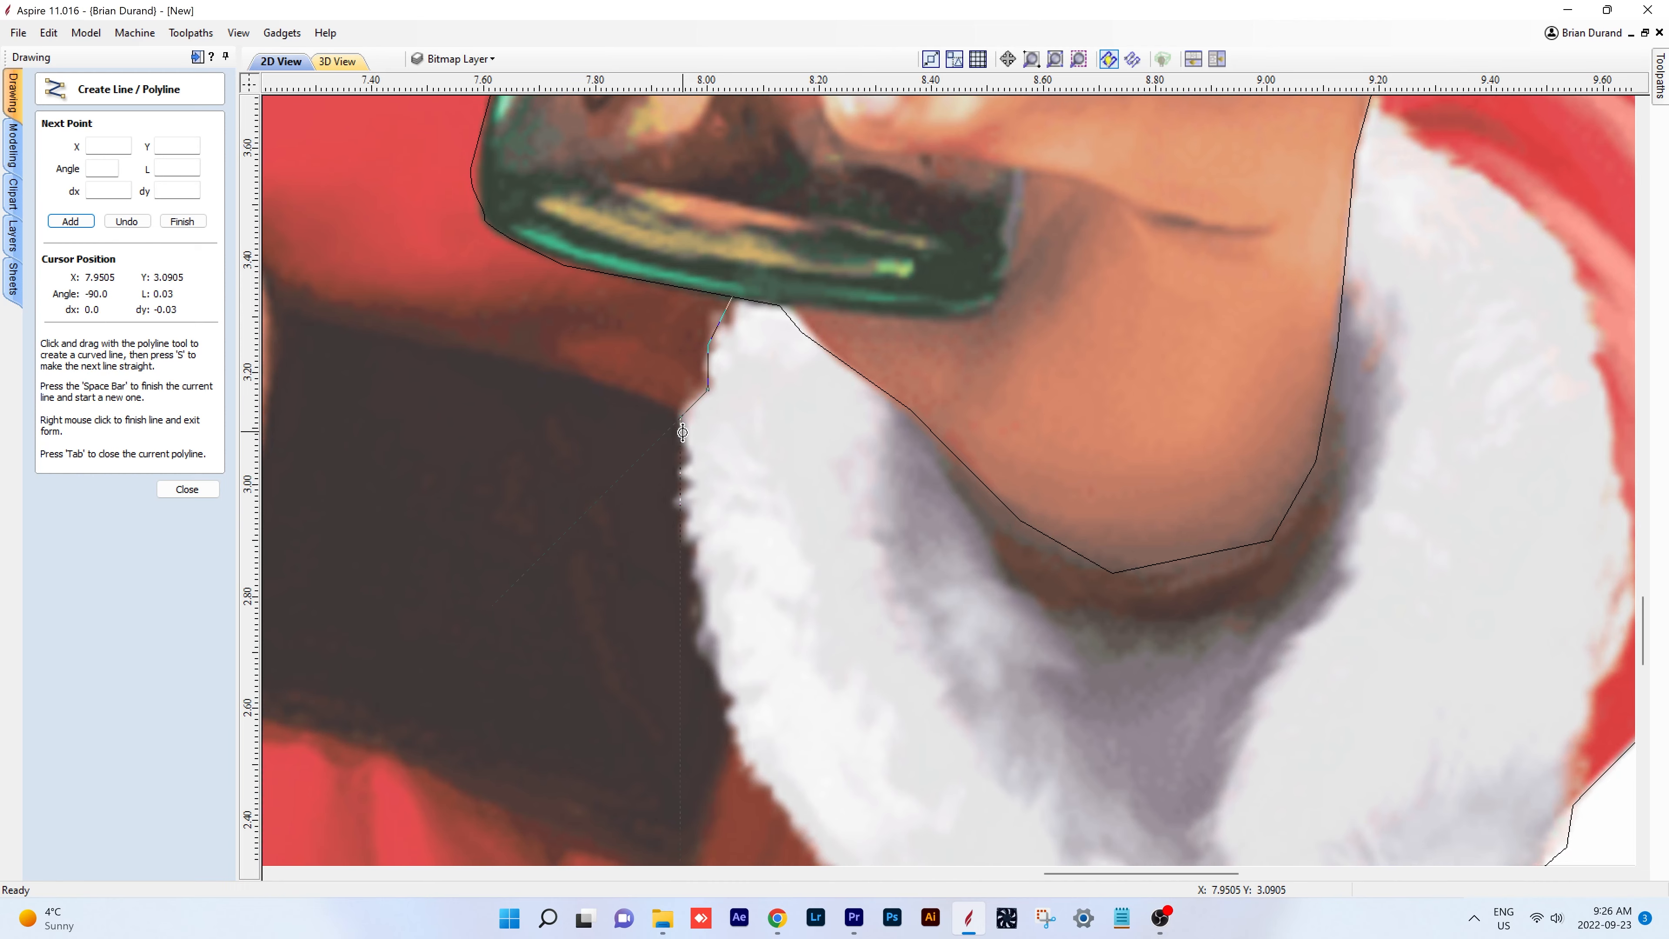
left_click(691, 466)
left_click_drag(680, 474, 679, 499)
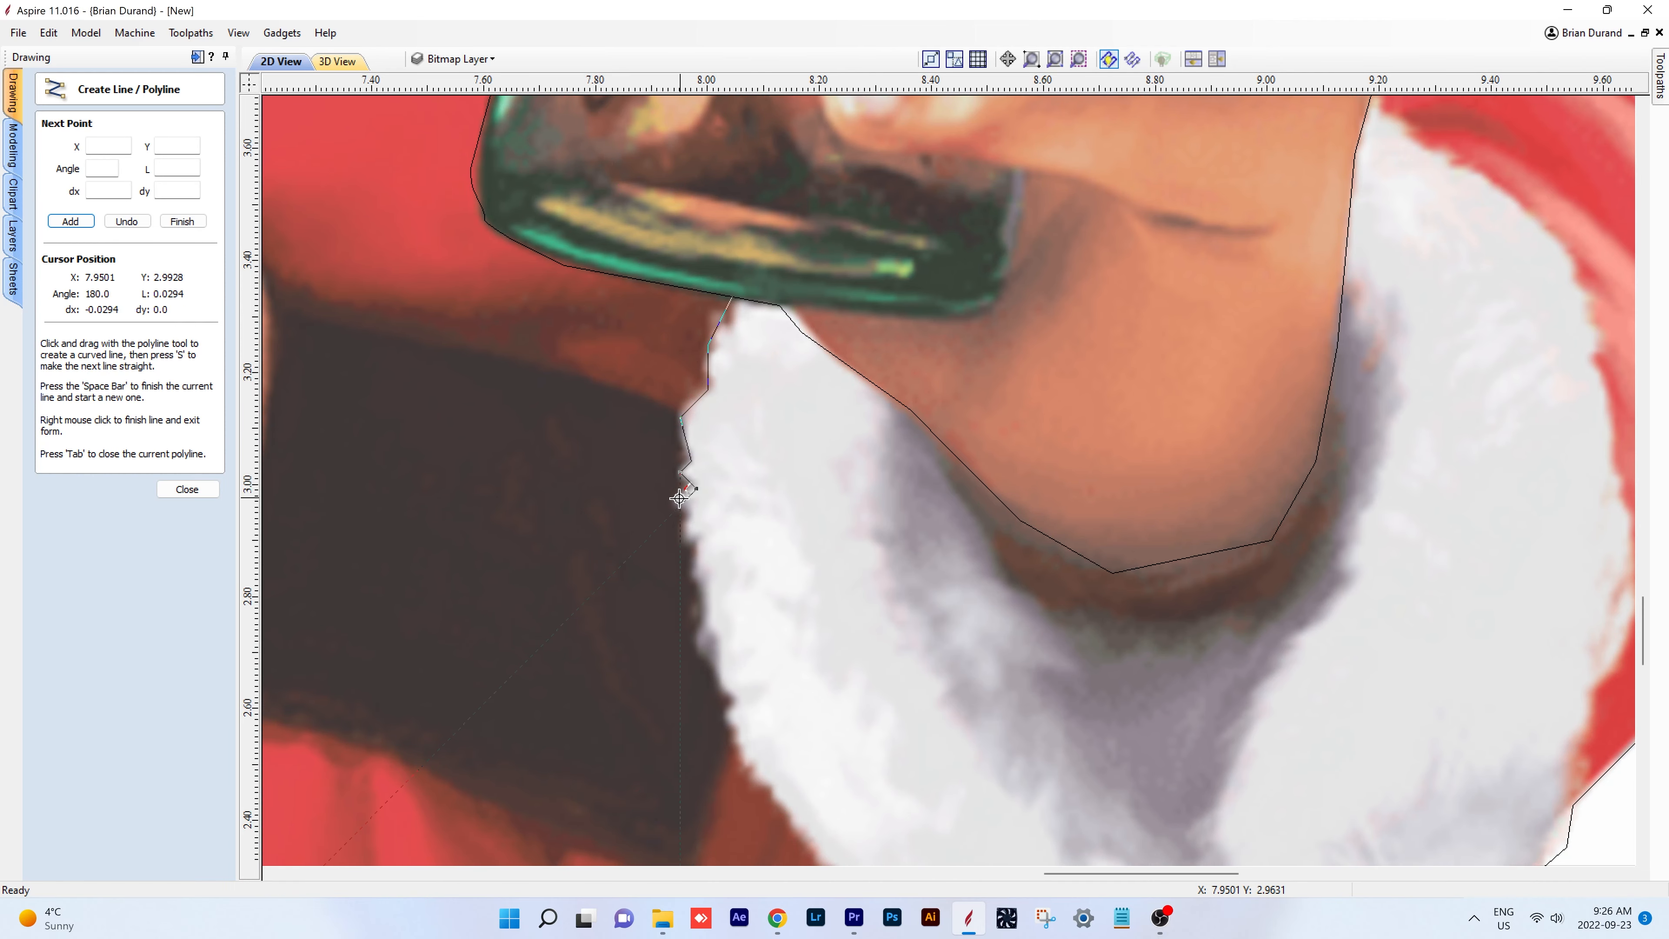
left_click(673, 512)
left_click(687, 537)
left_click(695, 642)
left_click(732, 688)
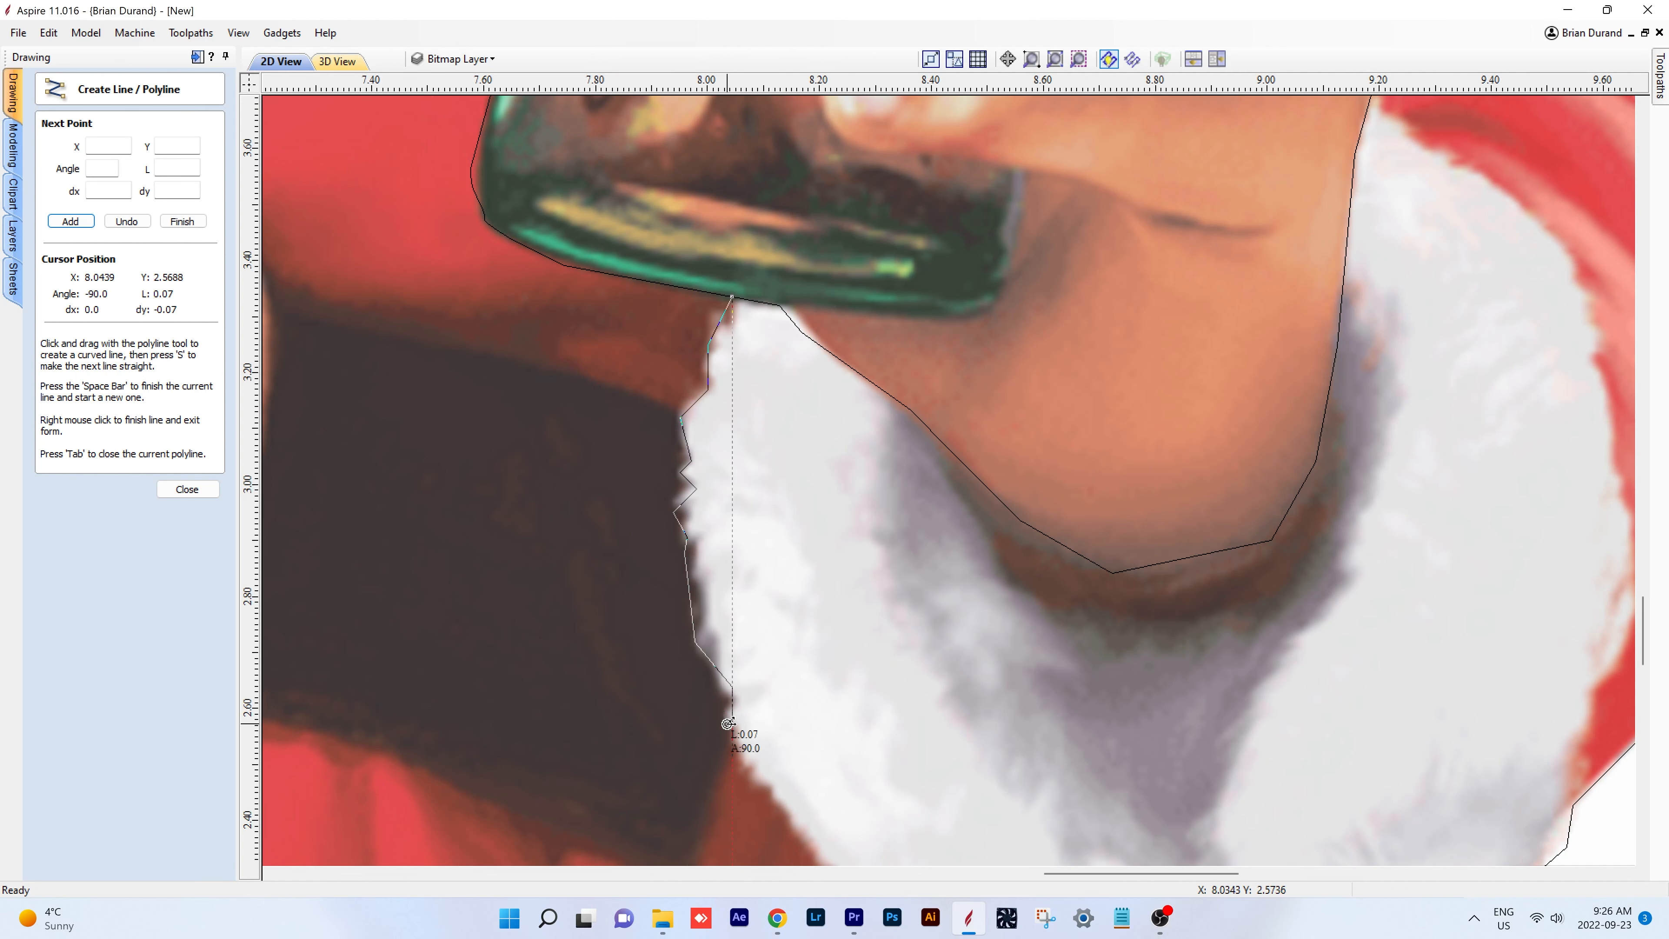
left_click(722, 724)
- Continue the polyline around the underside of the fur cuff to where it meets the red sleeve
middle_click_drag(722, 725, 700, 391)
left_click(735, 454)
left_click(798, 519)
left_click(890, 629)
left_click(1105, 717)
left_click(1242, 695)
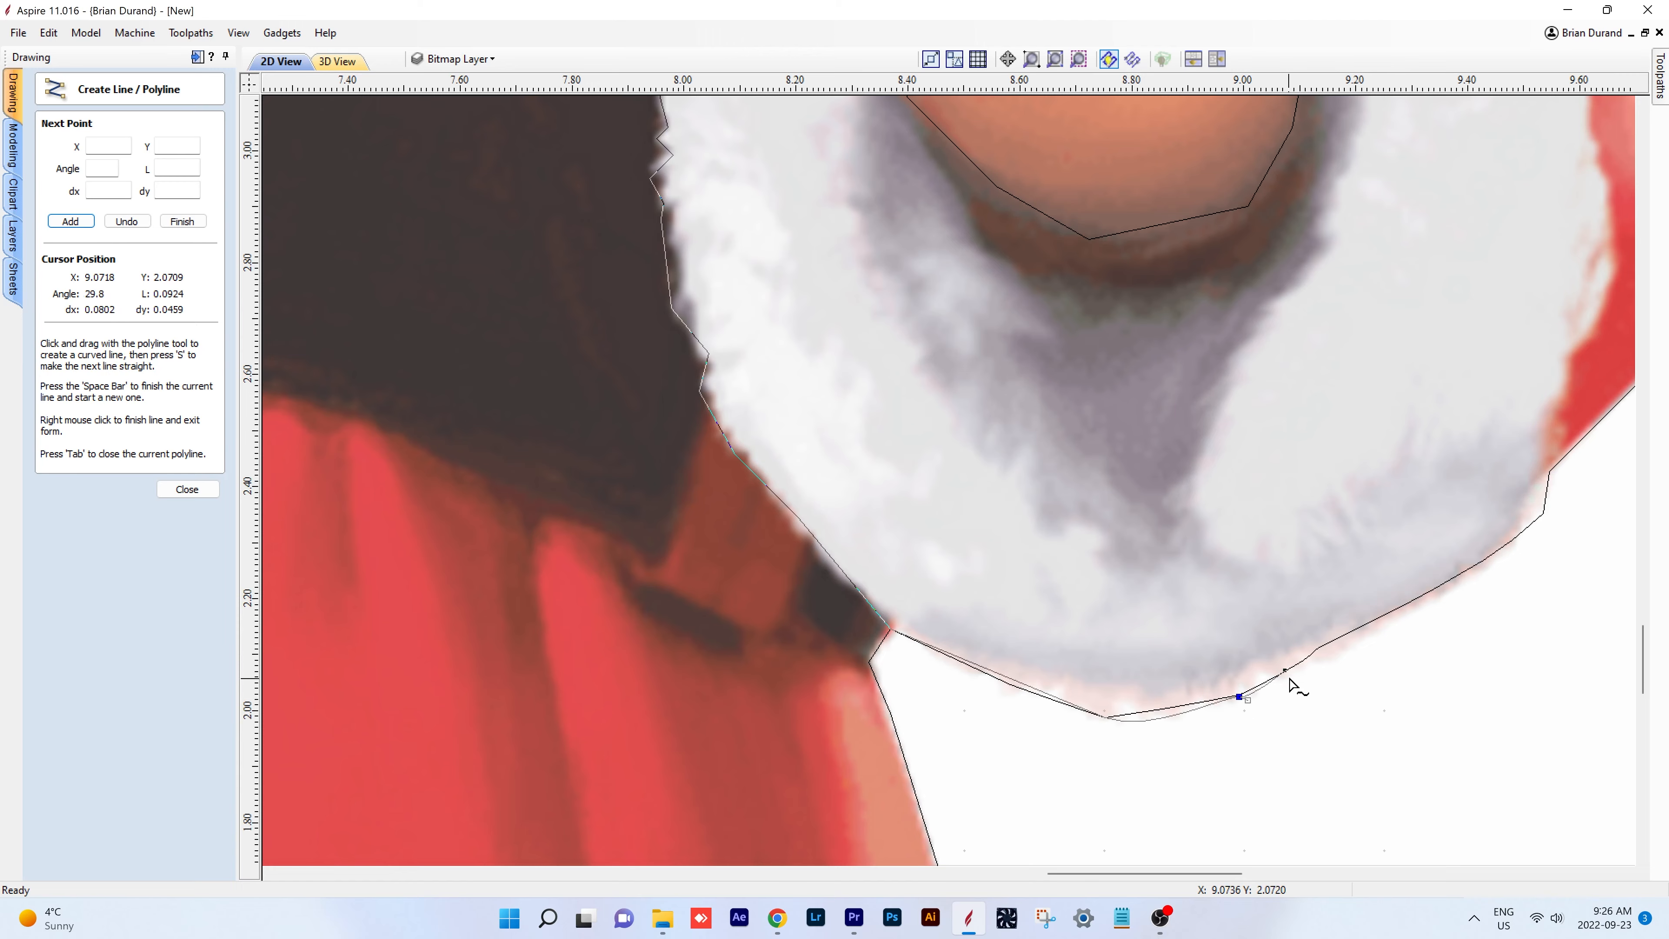
left_click(1543, 512)
left_click(1550, 471)
- Trace the outer edge of the red sleeve with the polyline, from the fur cuff up along the arm
middle_click_drag(1549, 470, 1048, 660)
left_click(1172, 537)
left_click(1241, 423)
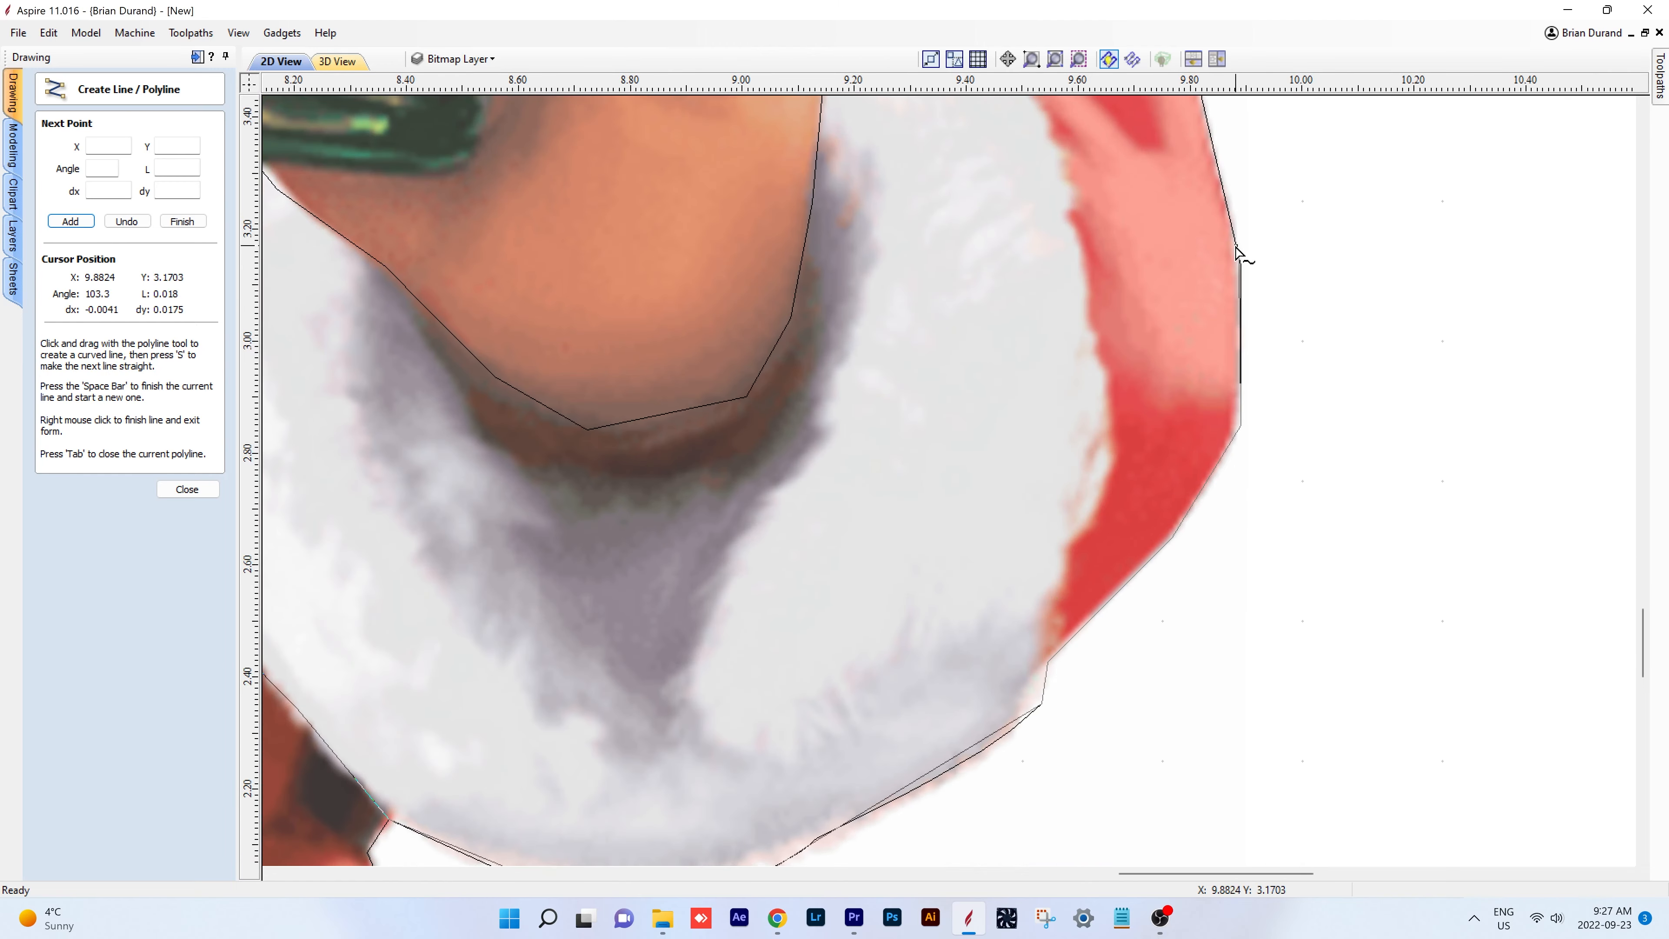
left_click(1242, 260)
middle_click_drag(1241, 259, 1351, 804)
left_click(1304, 624)
left_click(1258, 525)
left_click(1198, 463)
left_click(1153, 349)
left_click(1153, 309)
left_click(1040, 171)
- Extend the polyline along the upper sleeve to the bottle's edge just below the green ribbon
middle_click_drag(1040, 171, 1371, 629)
left_click(1279, 518)
left_click(1244, 440)
left_click(1153, 265)
left_click(1113, 242)
left_click(1090, 219)
- Carry the polyline down the edge of the bottle's red label to the uppermost finger of the hand
middle_click_drag(1089, 219, 1140, 637)
scroll(1140, 638, "down", 2)
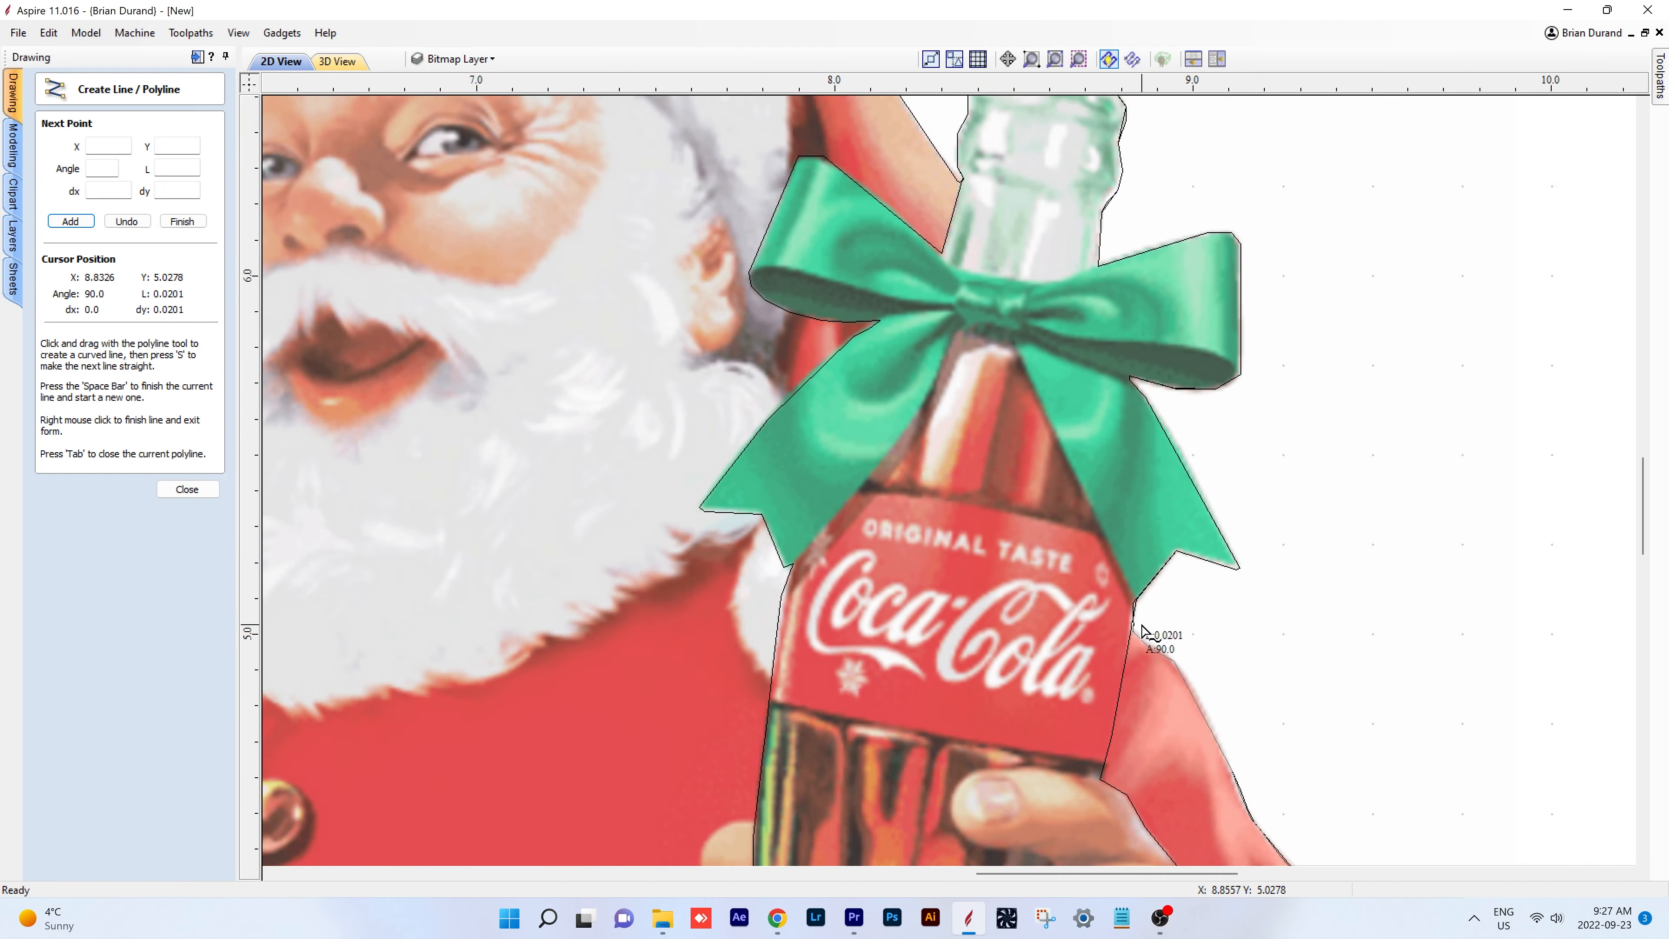
scroll(1067, 775, "up", 5)
left_click(1079, 778)
scroll(1080, 776, "up", 2)
scroll(1096, 727, "down", 2)
middle_click_drag(1097, 727, 1083, 298)
scroll(1083, 297, "up", 1)
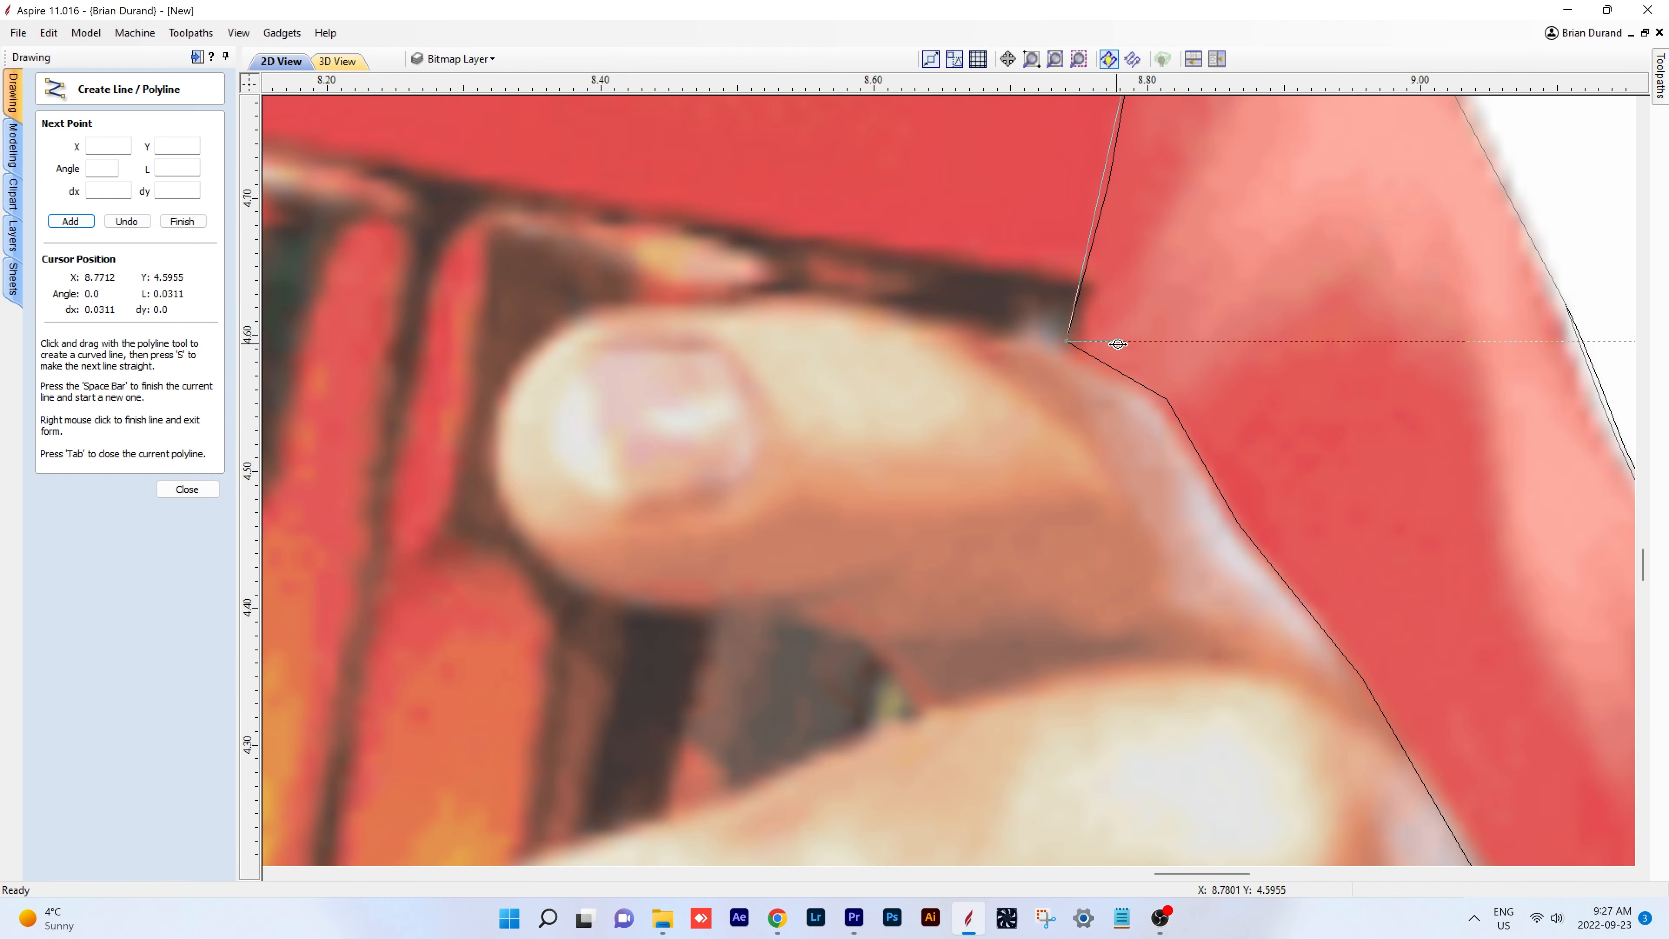
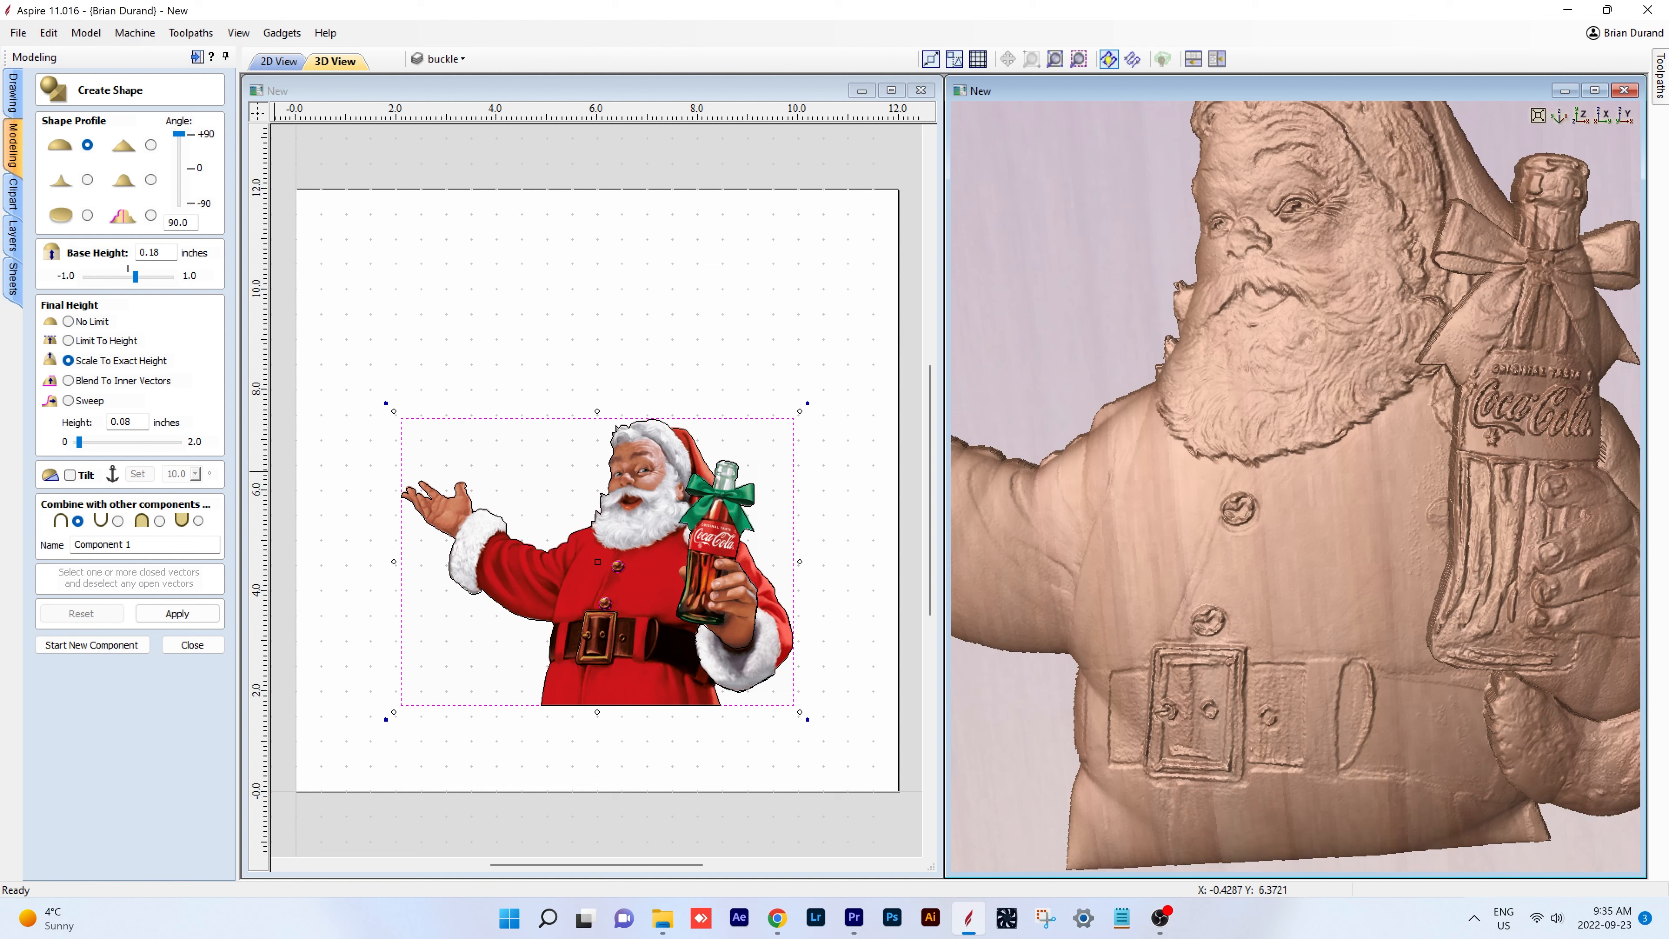
- Create a rounded shape from the two coat buttons, with base height -0.02 inches and exact height 0.05 inches
left_click(177, 613)
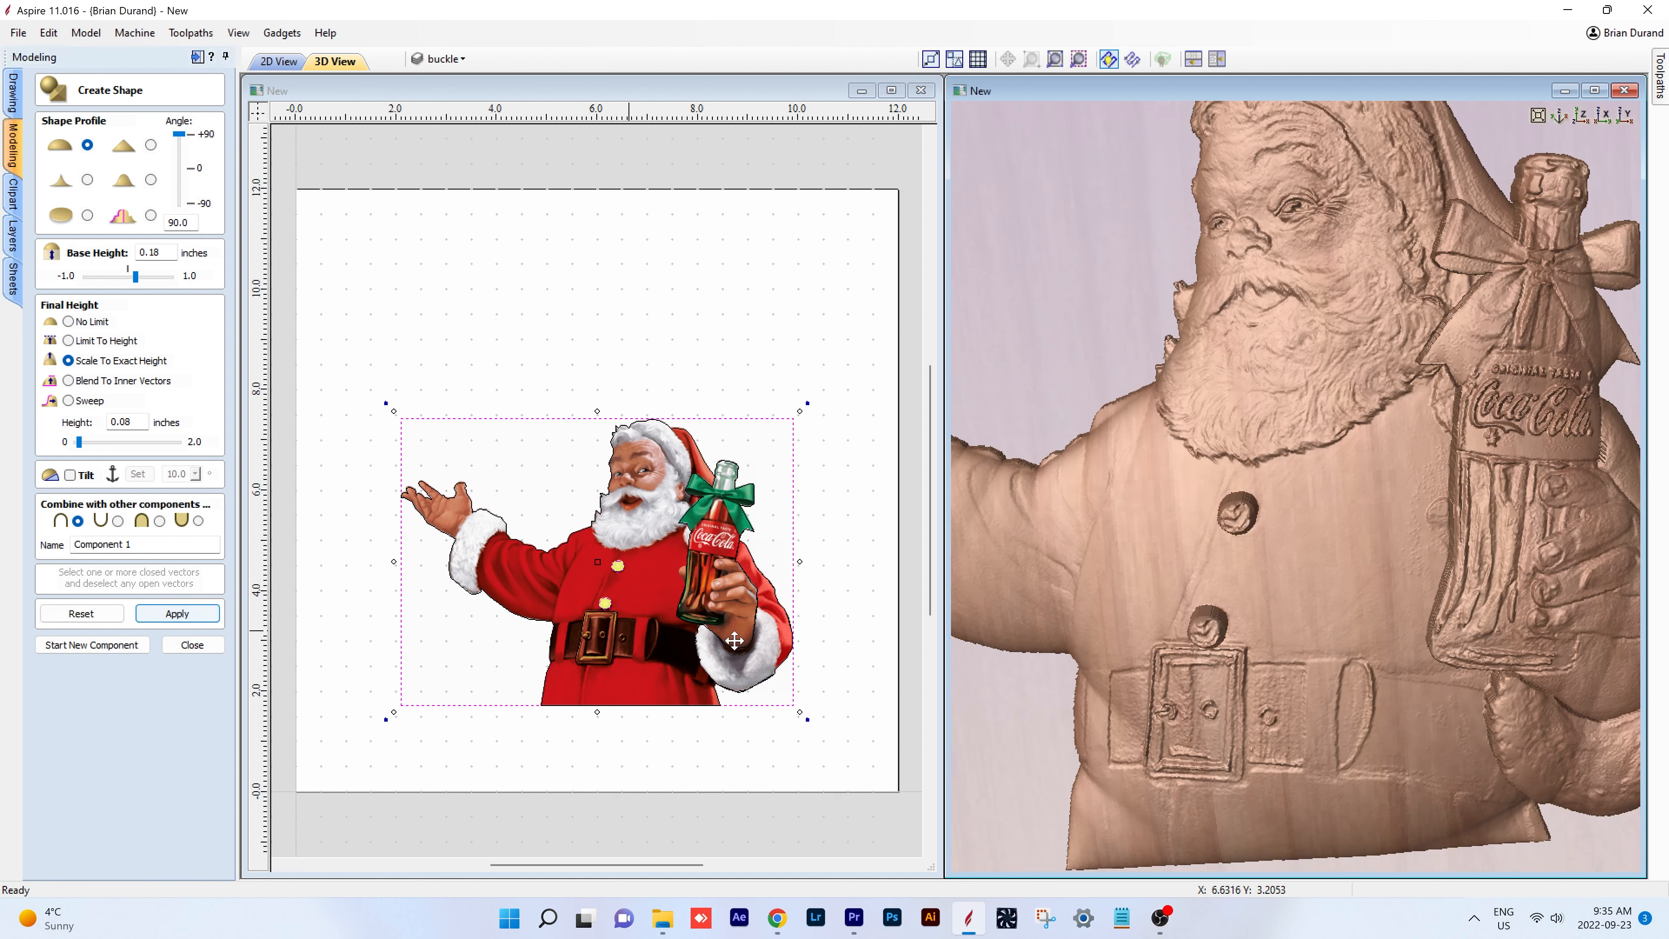
left_click_drag(1372, 620, 1296, 628)
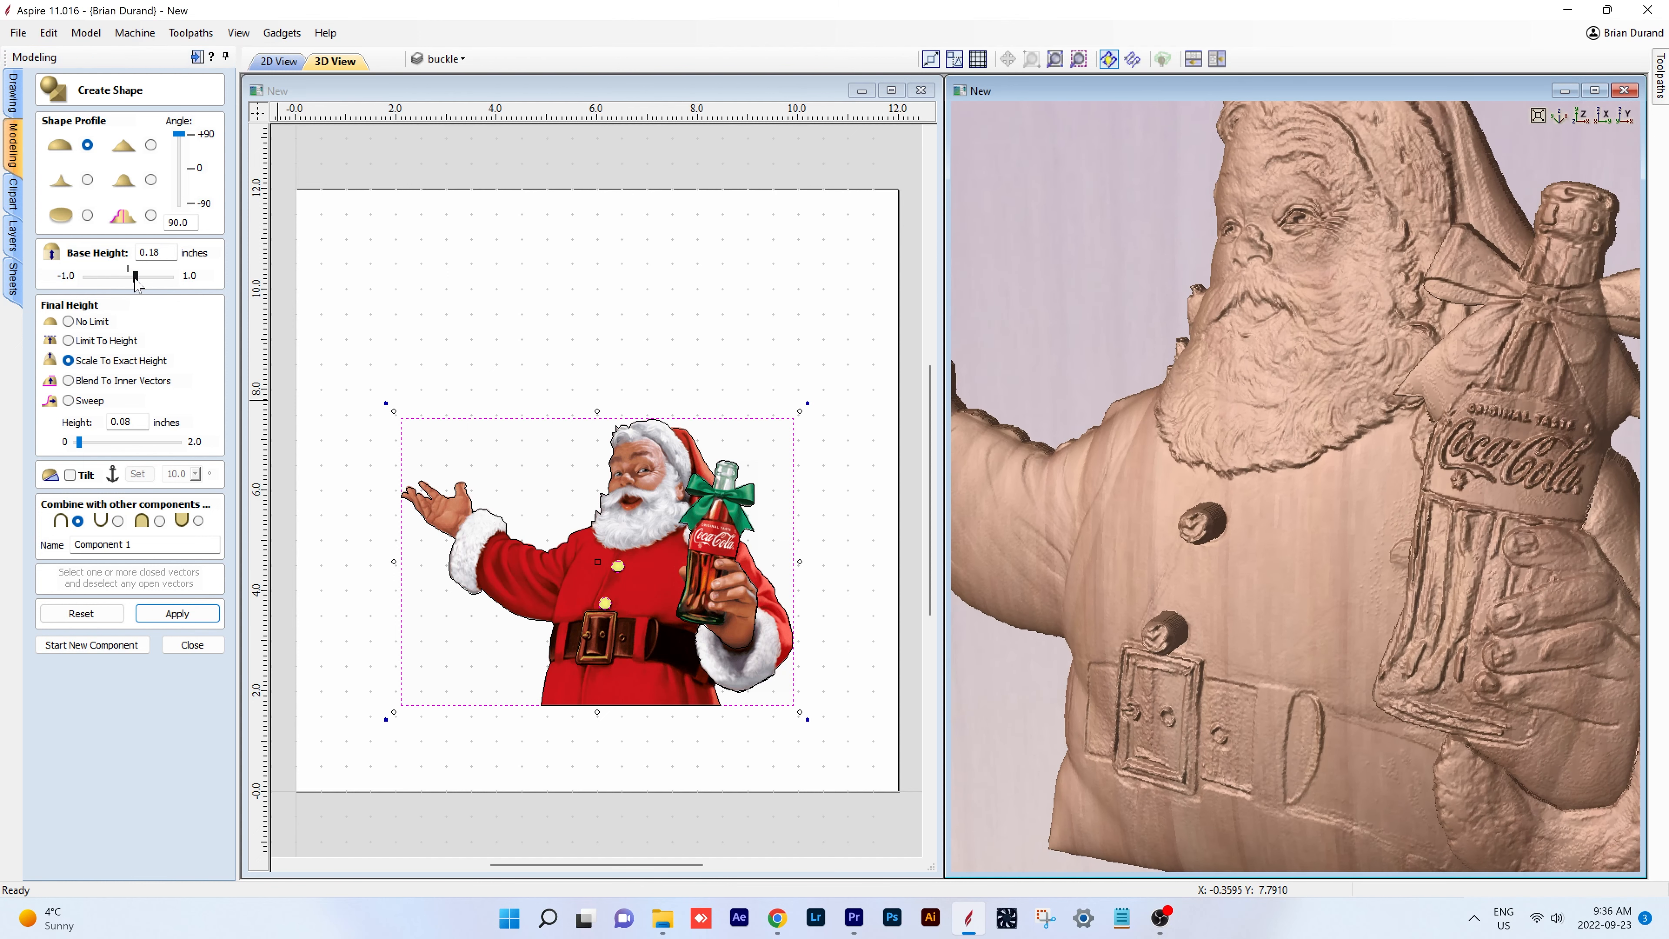
left_click_drag(136, 279, 132, 283)
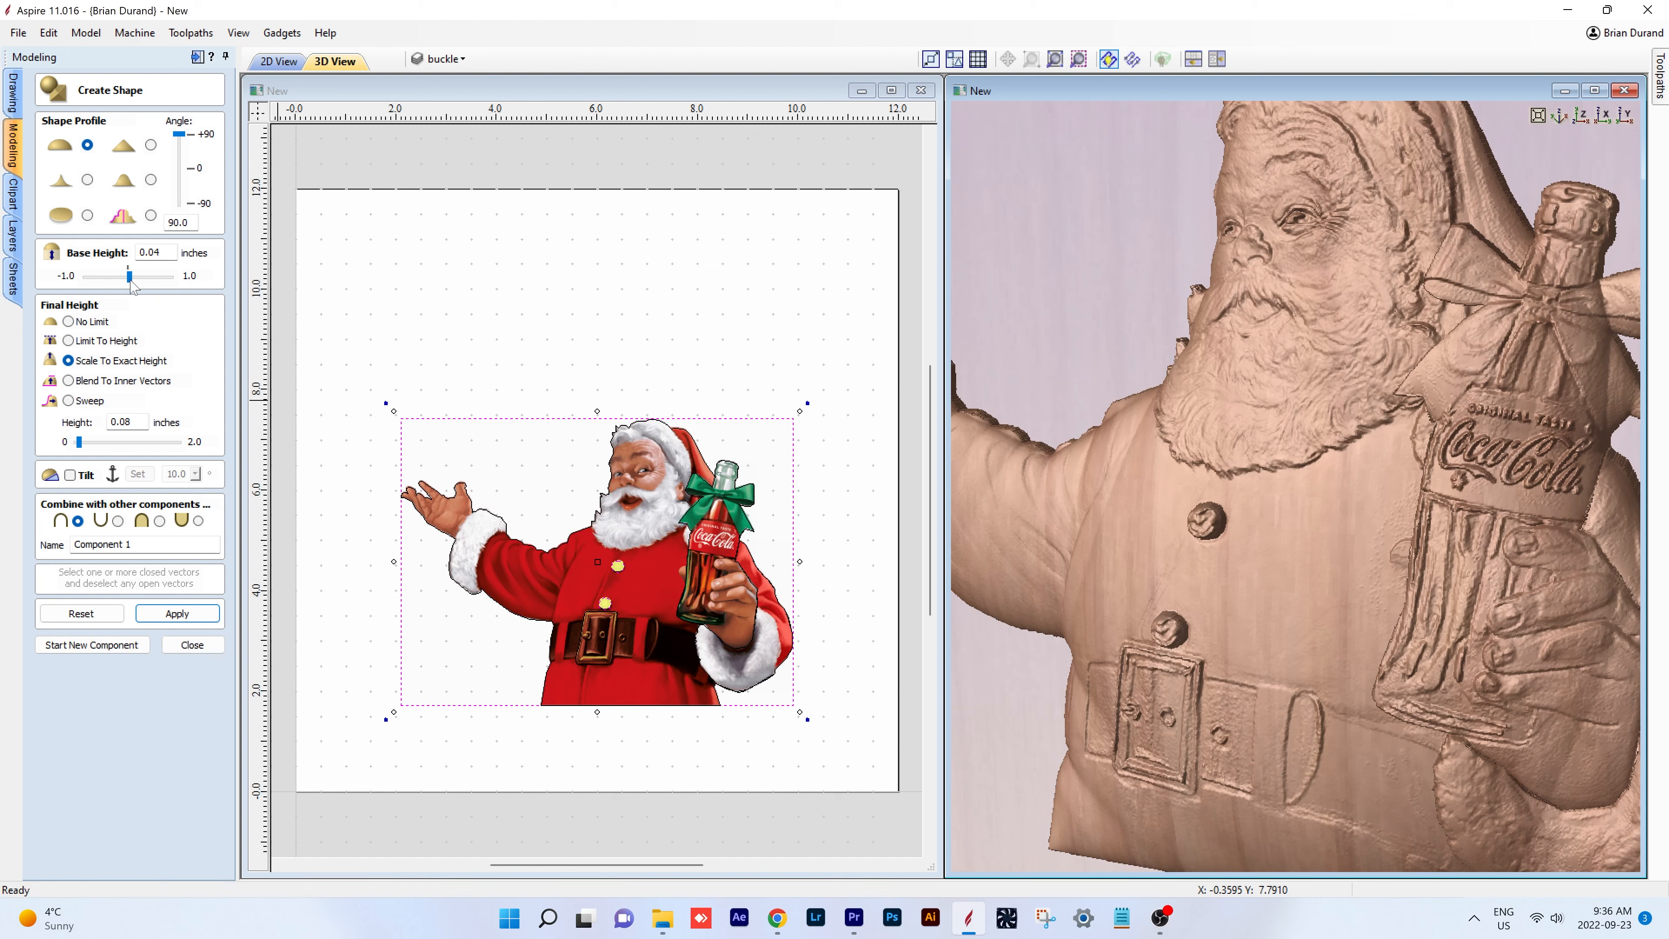
left_click_drag(129, 281, 128, 282)
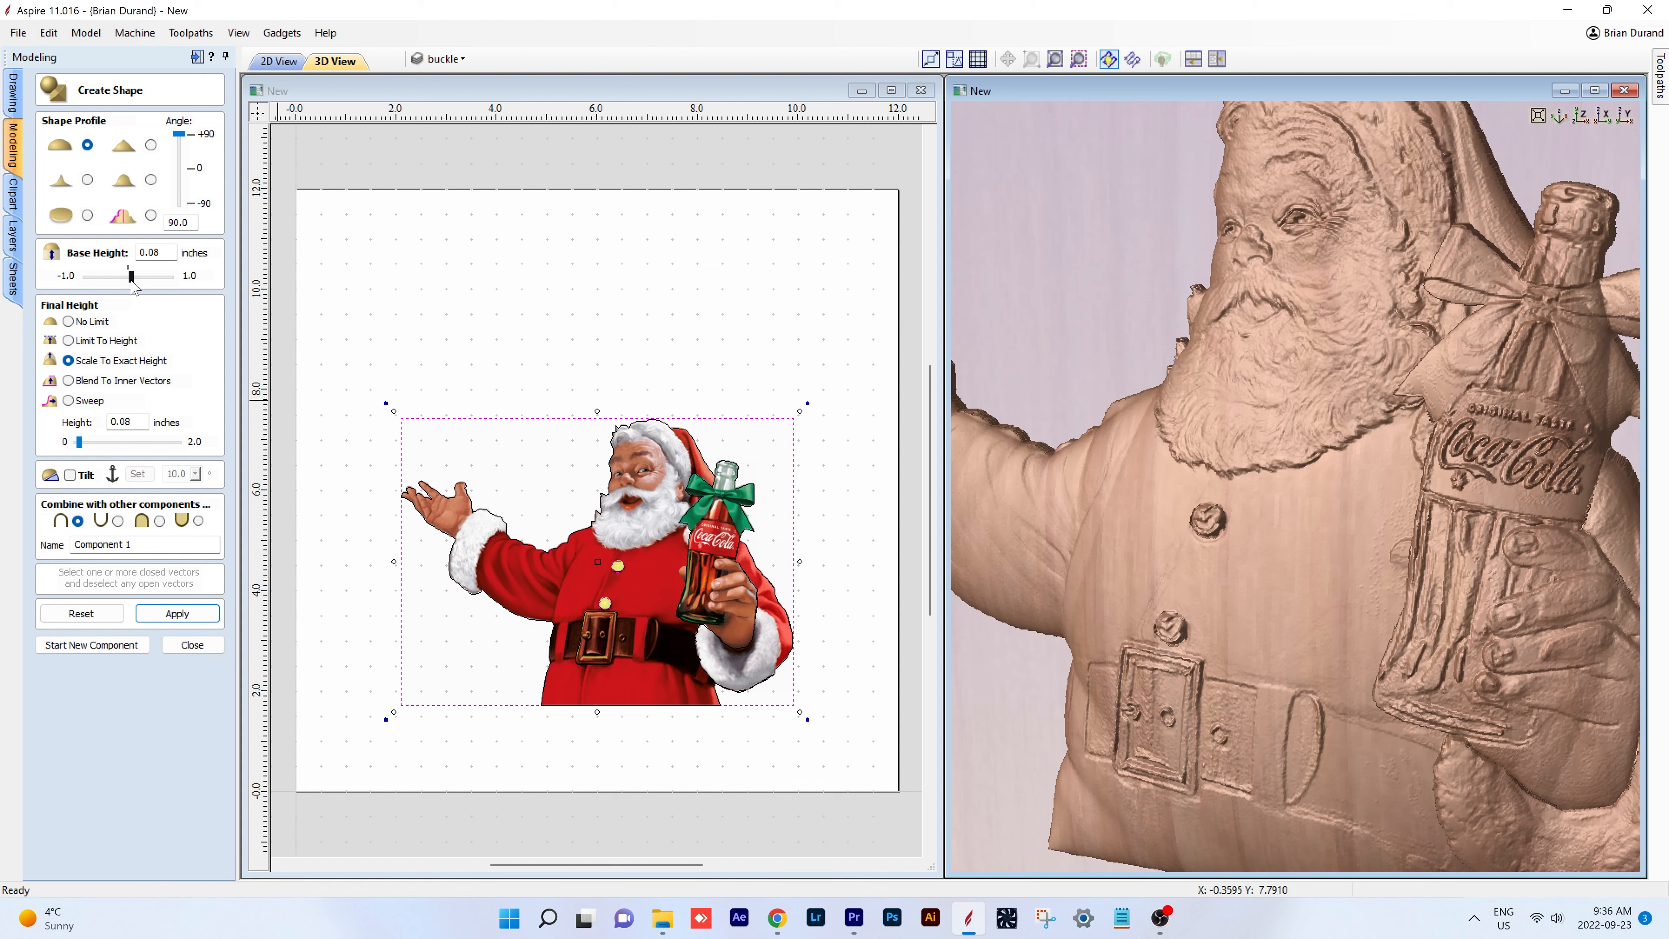
left_click_drag(133, 284, 129, 284)
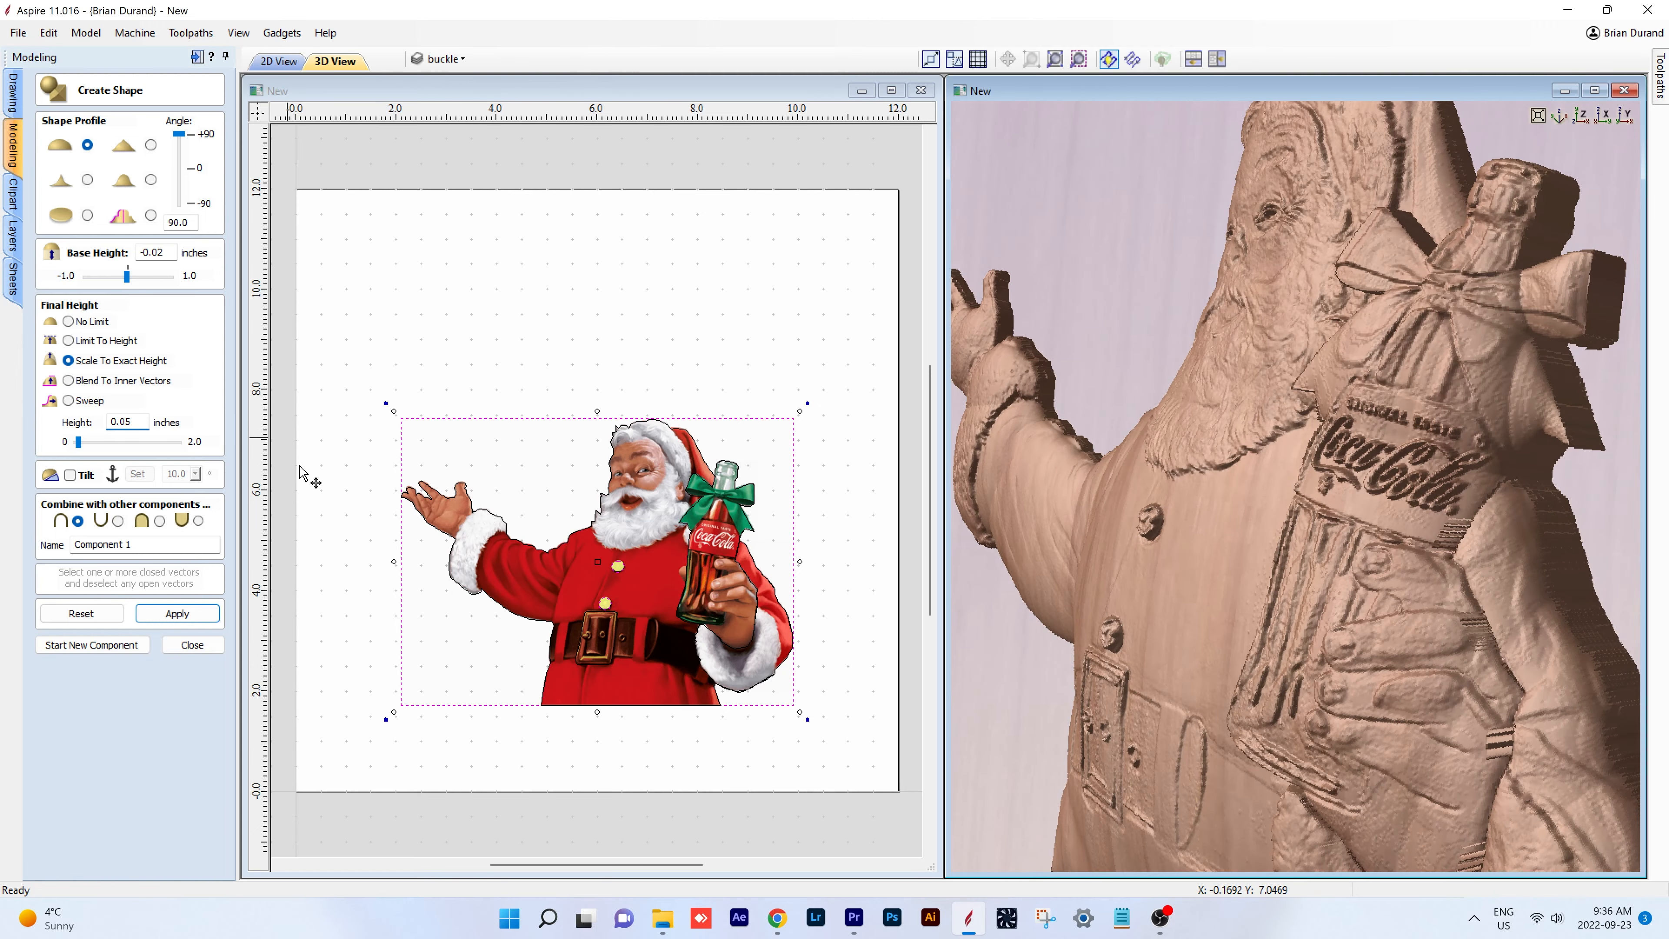
left_click_drag(1140, 508, 1192, 508)
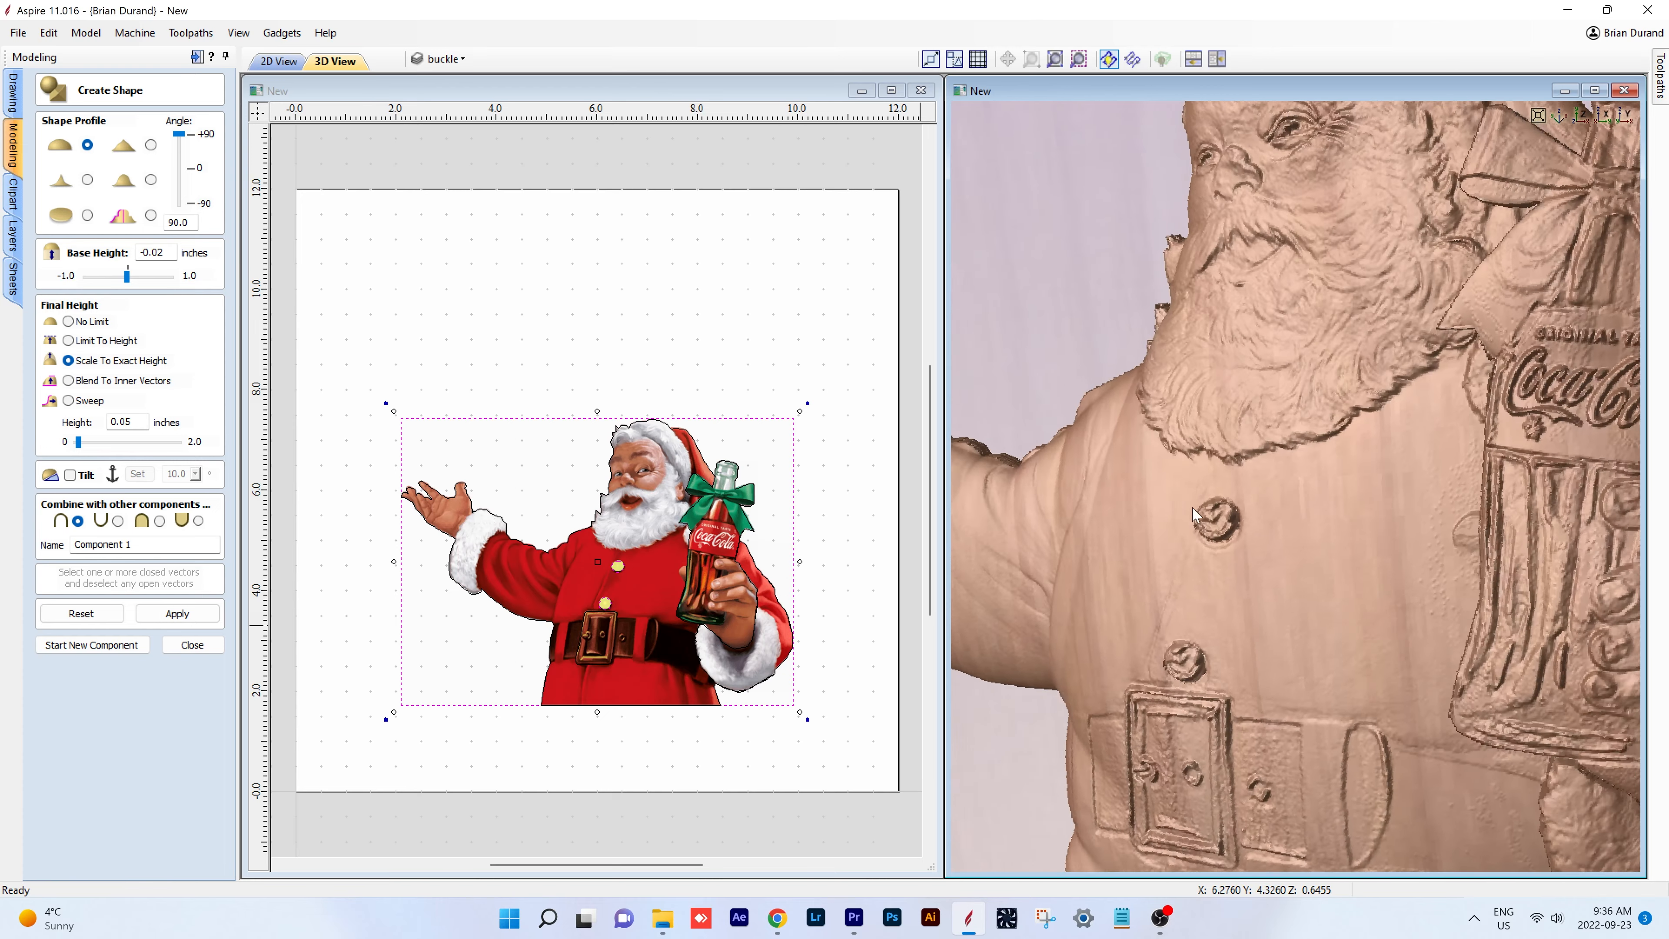
- Start a new component and shape the belt buckle outline with base height 0.02 inches and exact height 0.05 inches
left_click(92, 644)
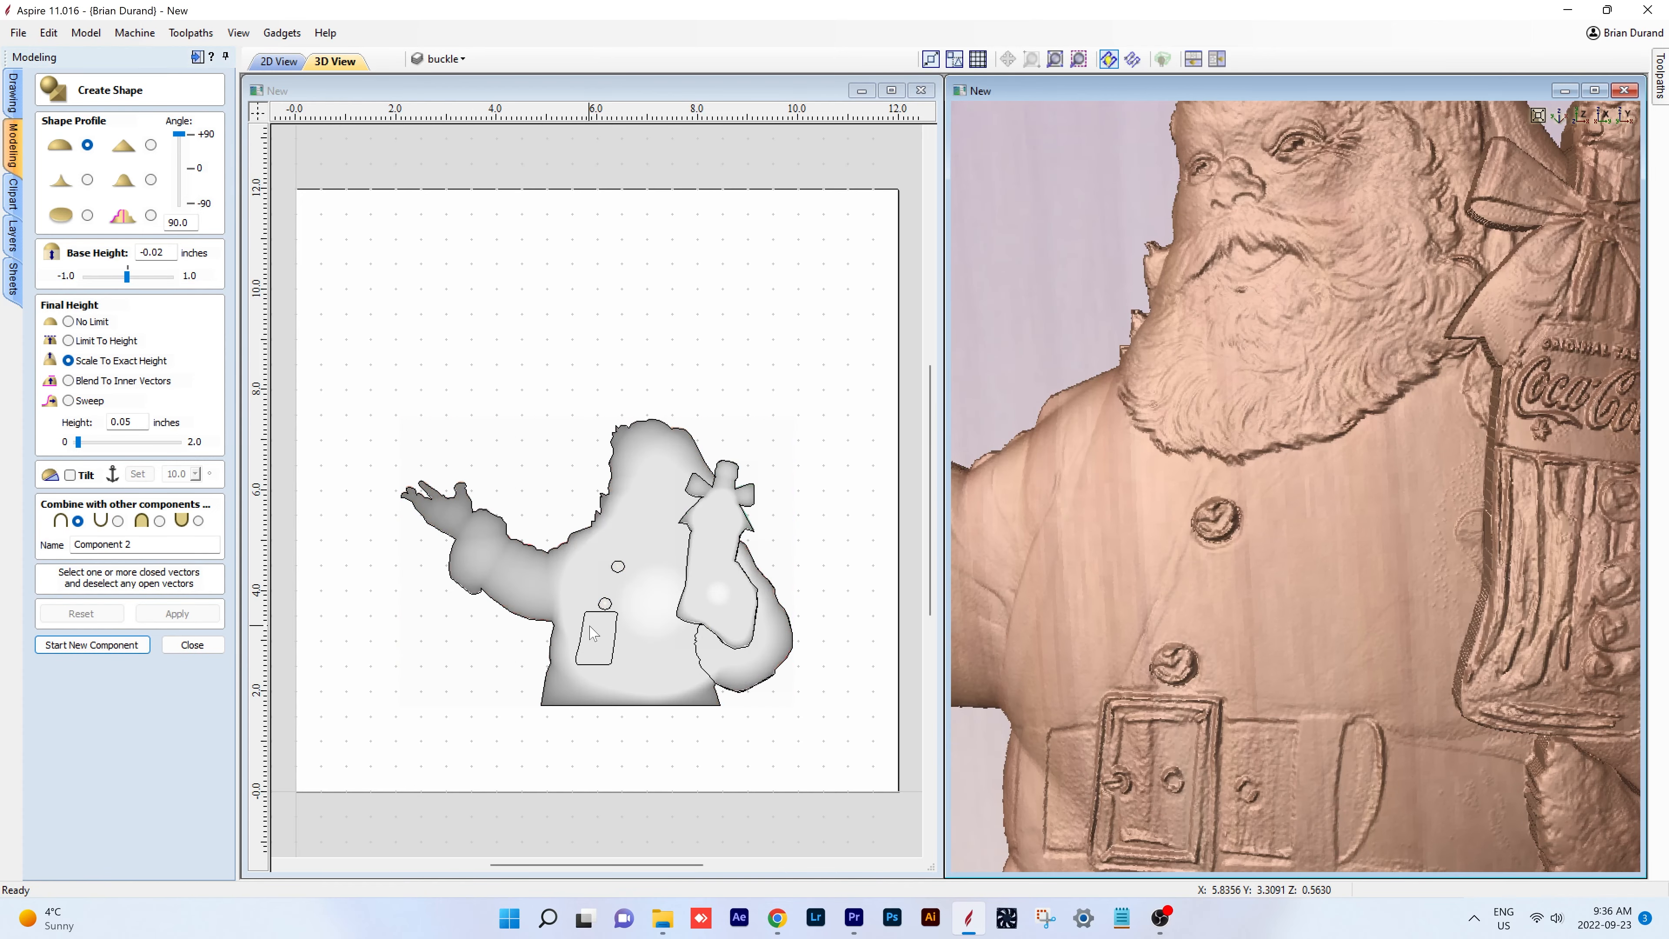
left_click(620, 621)
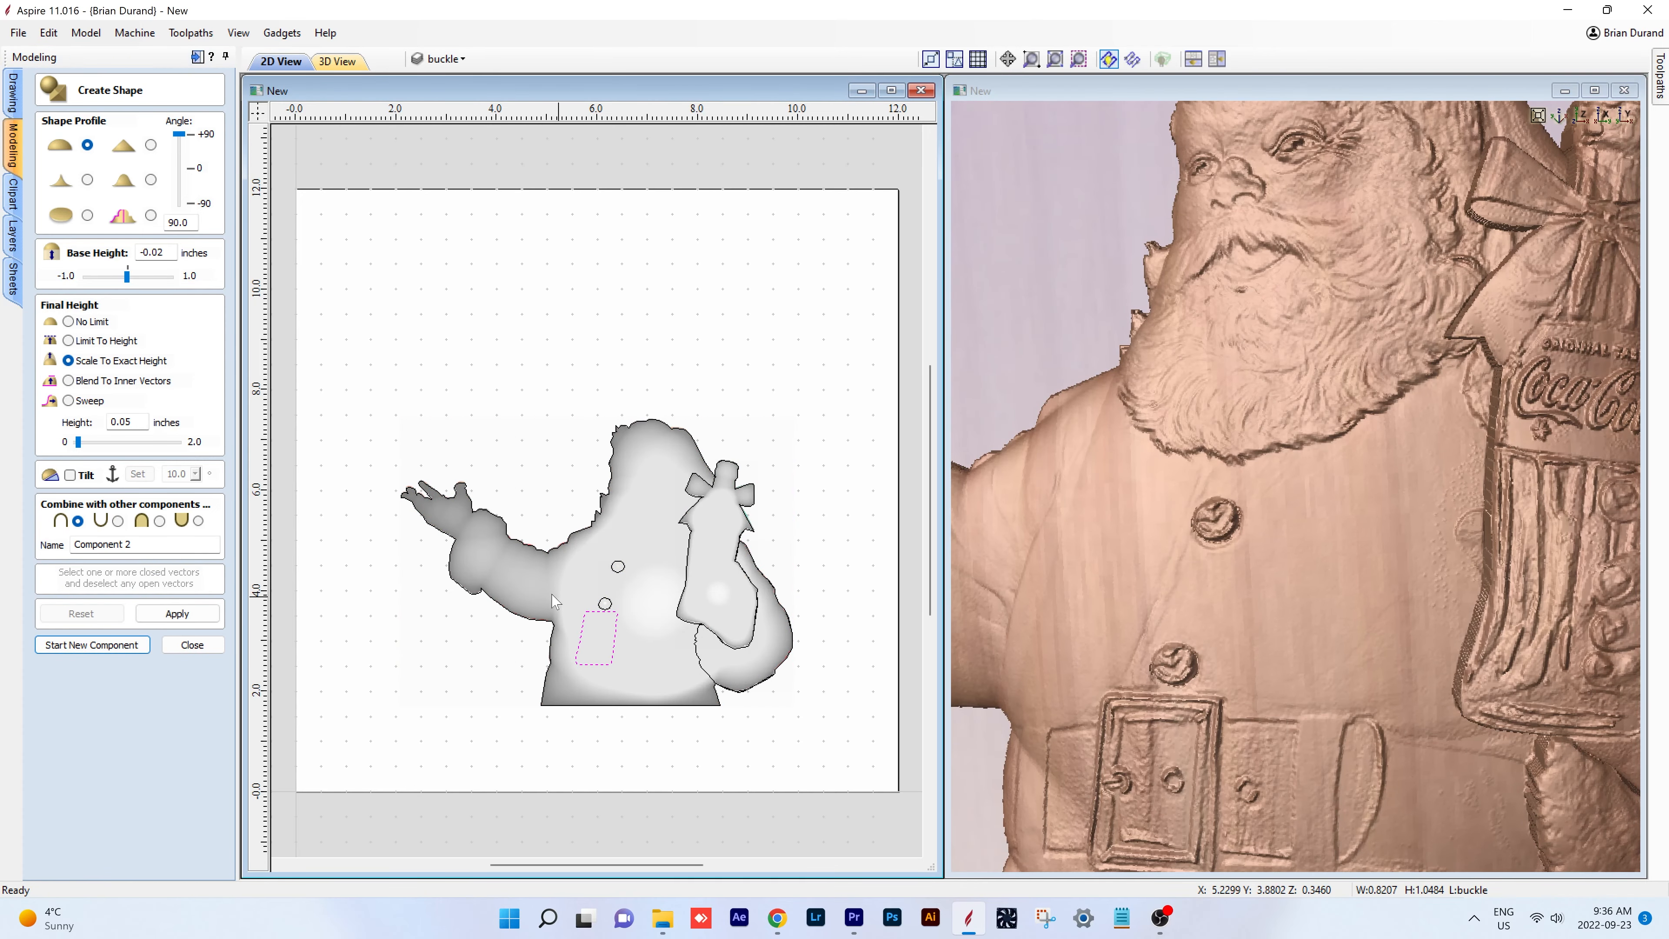
left_click_drag(1261, 688, 1277, 574)
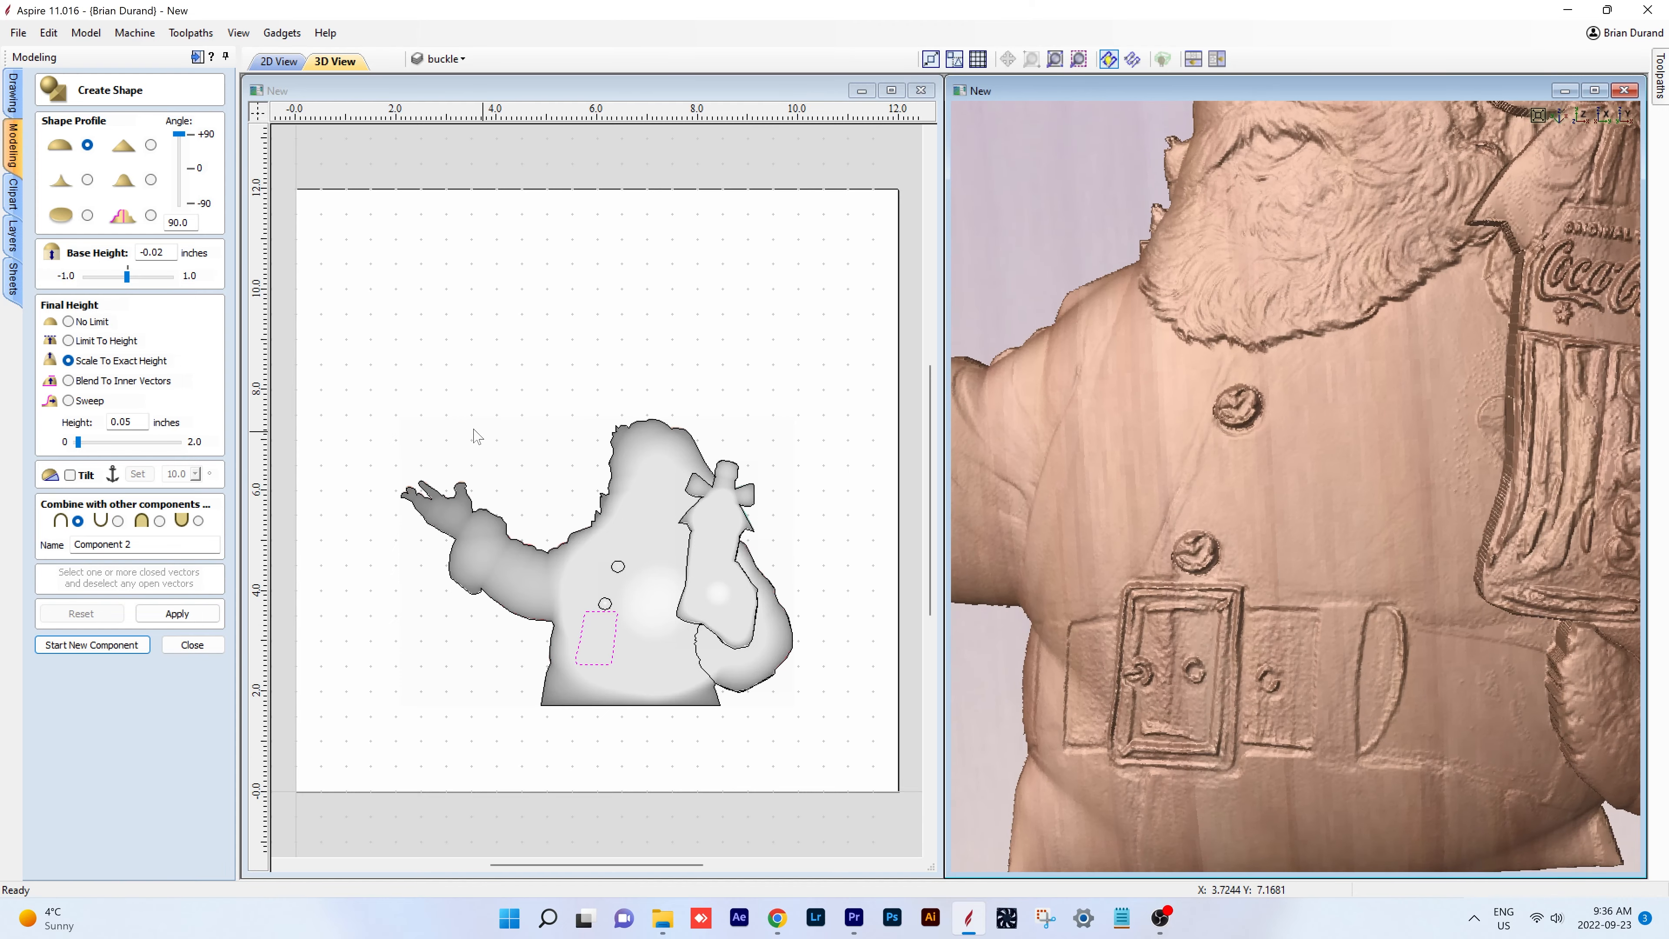
left_click(177, 613)
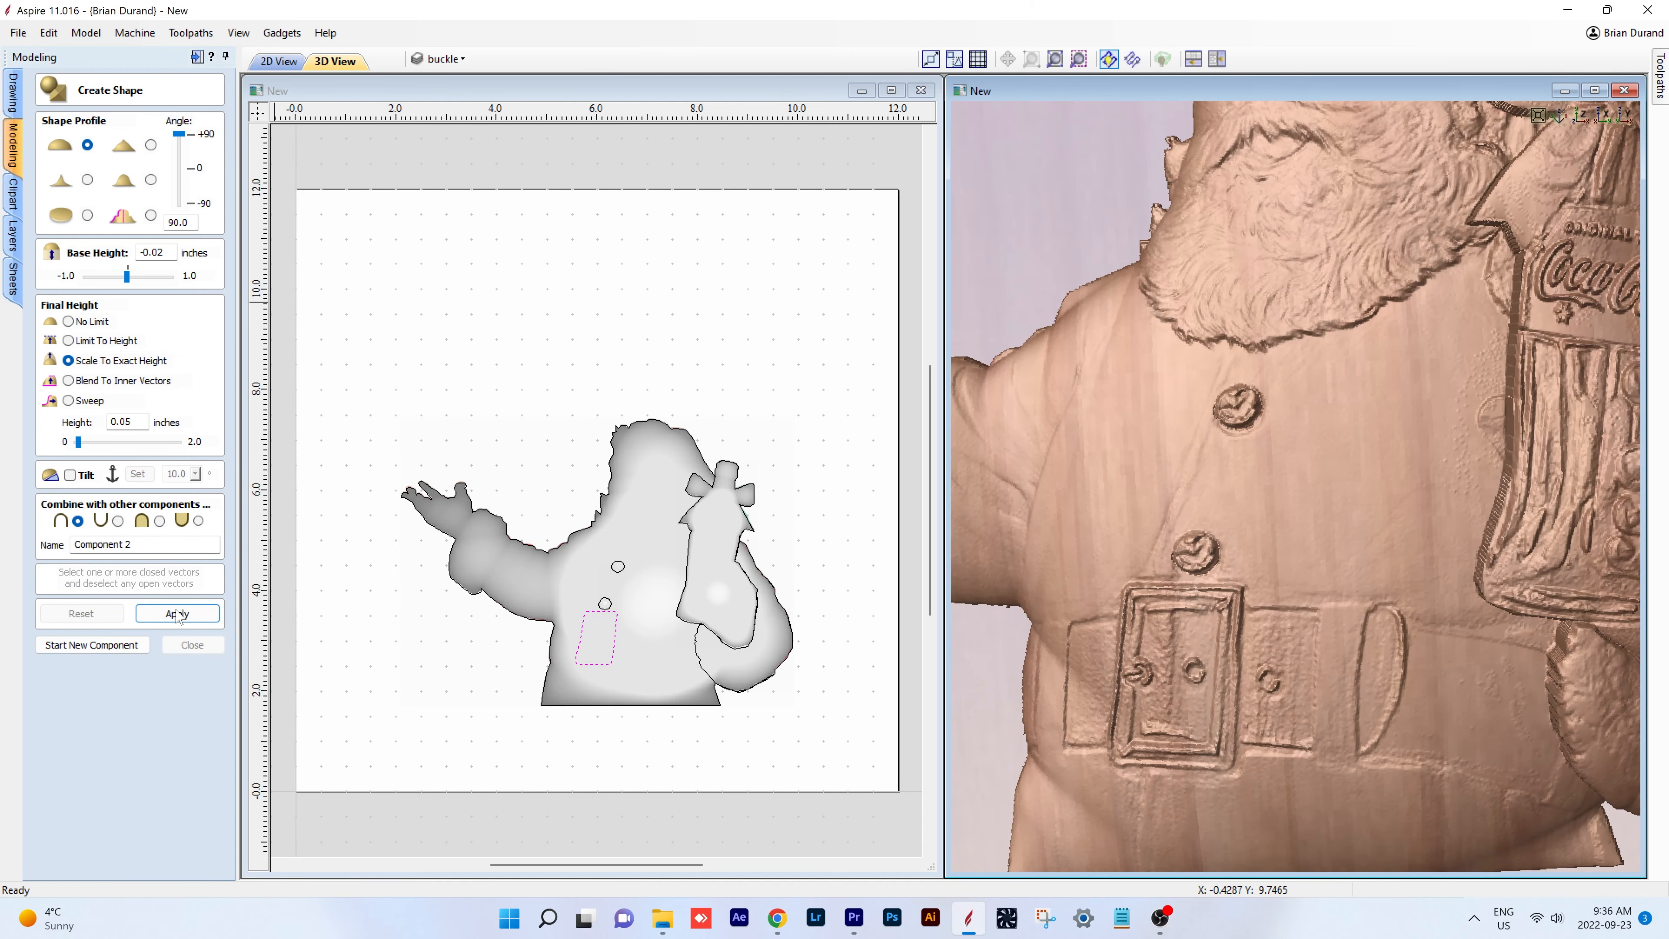
left_click_drag(1343, 554, 1191, 544)
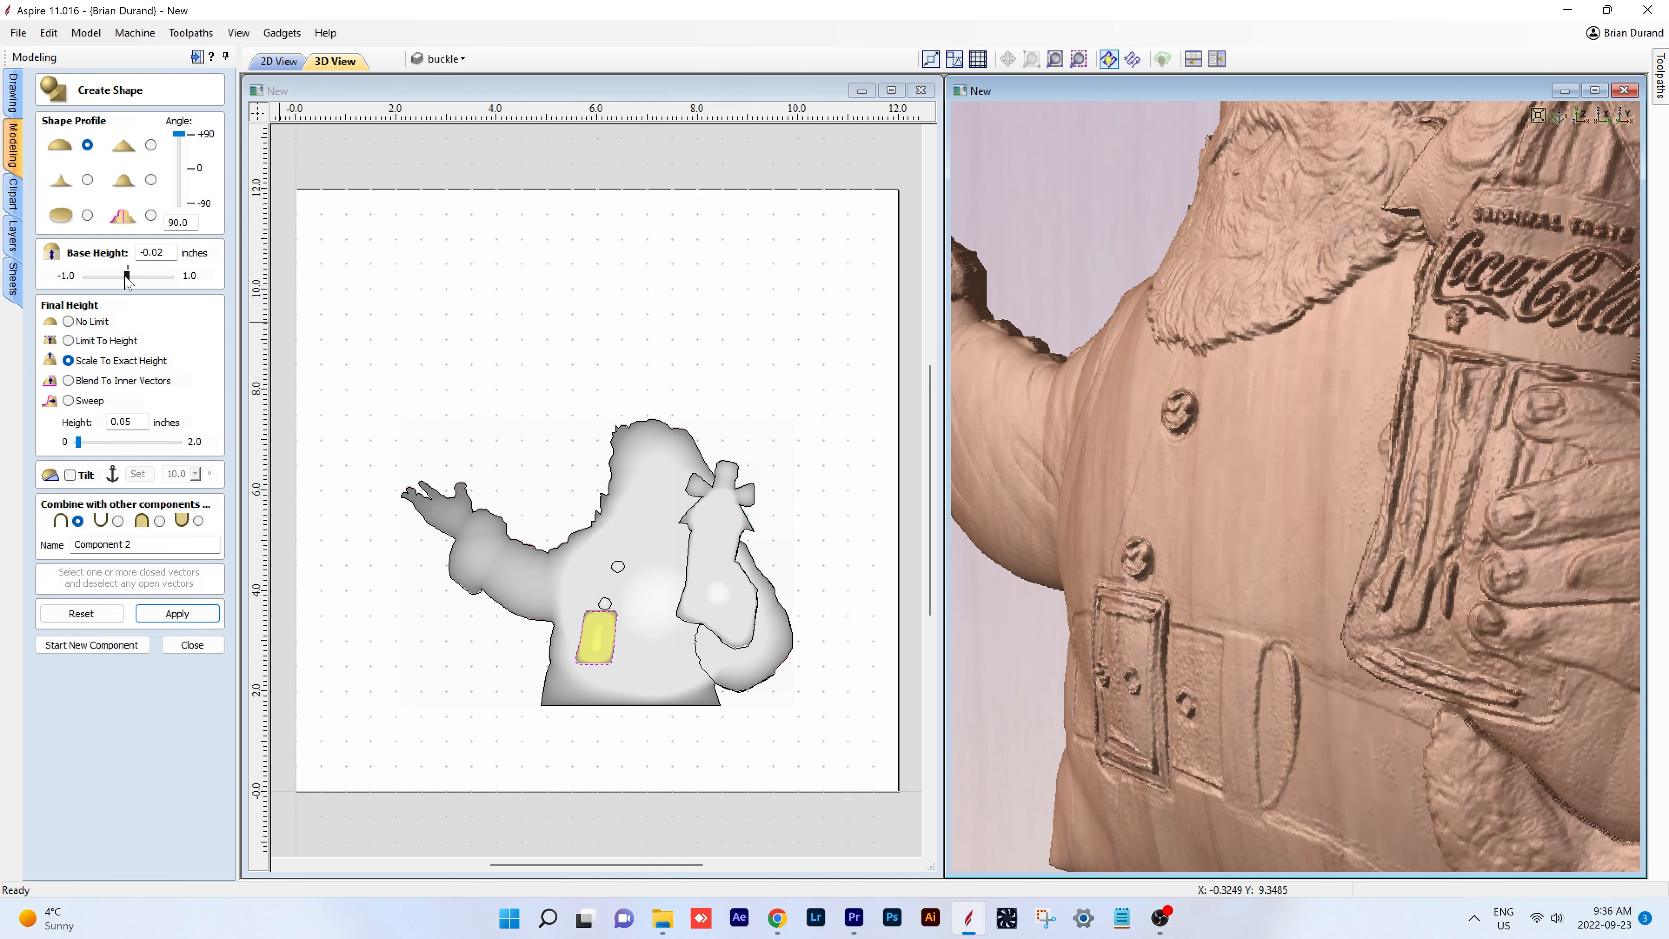
left_click_drag(129, 279, 132, 279)
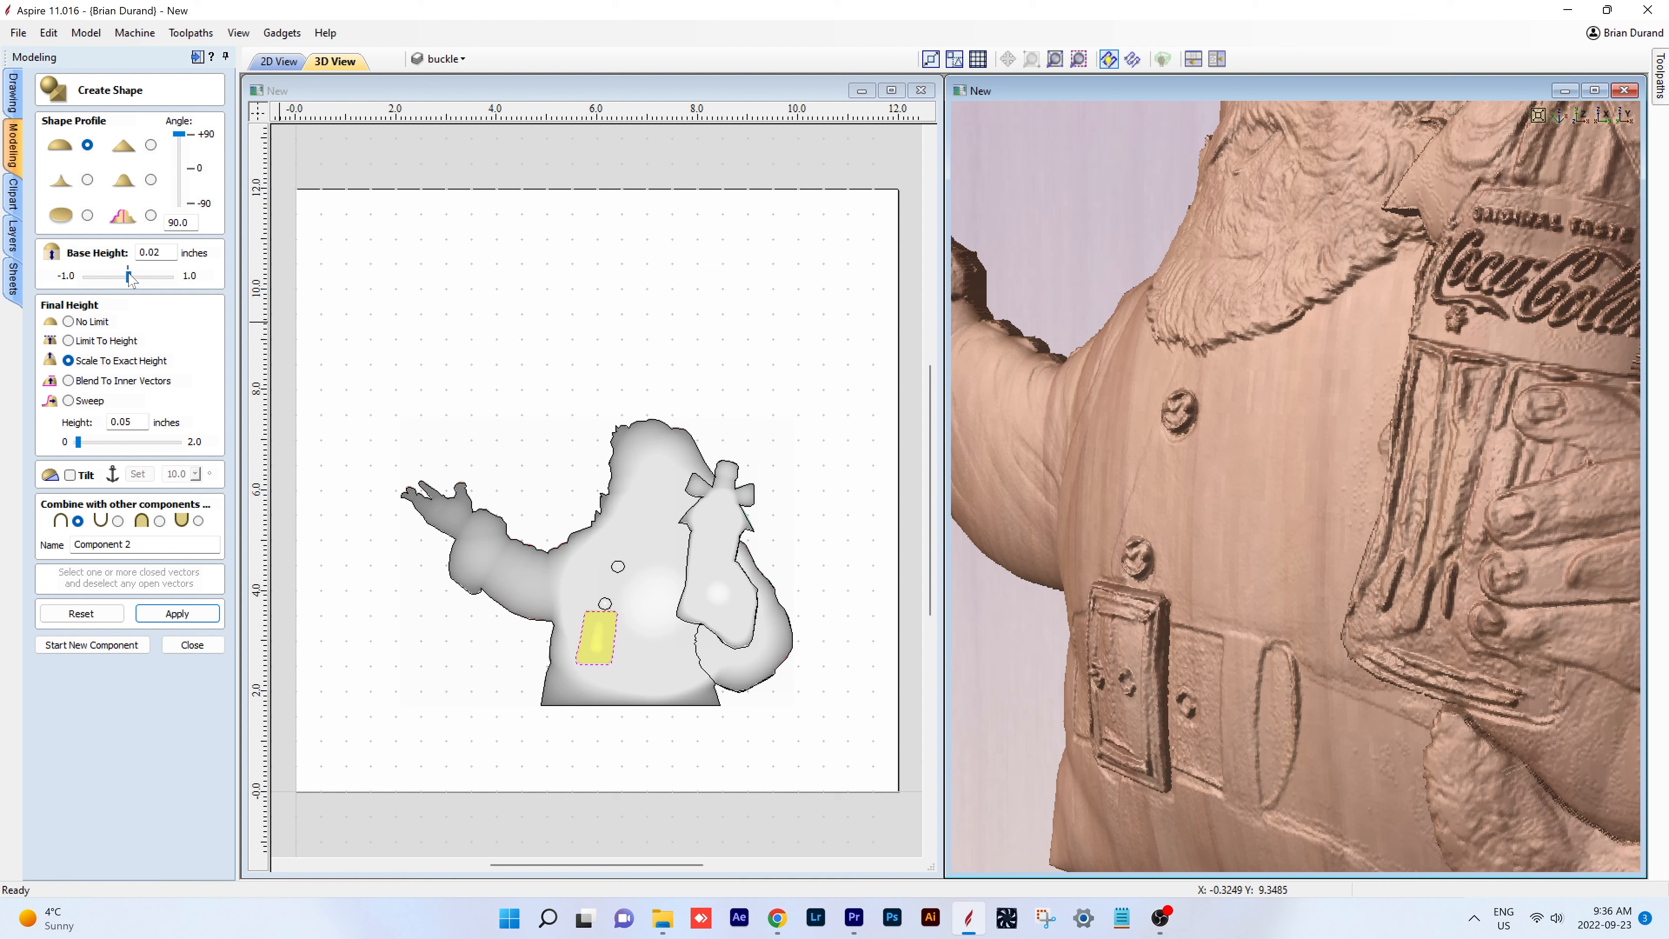
left_click(189, 612)
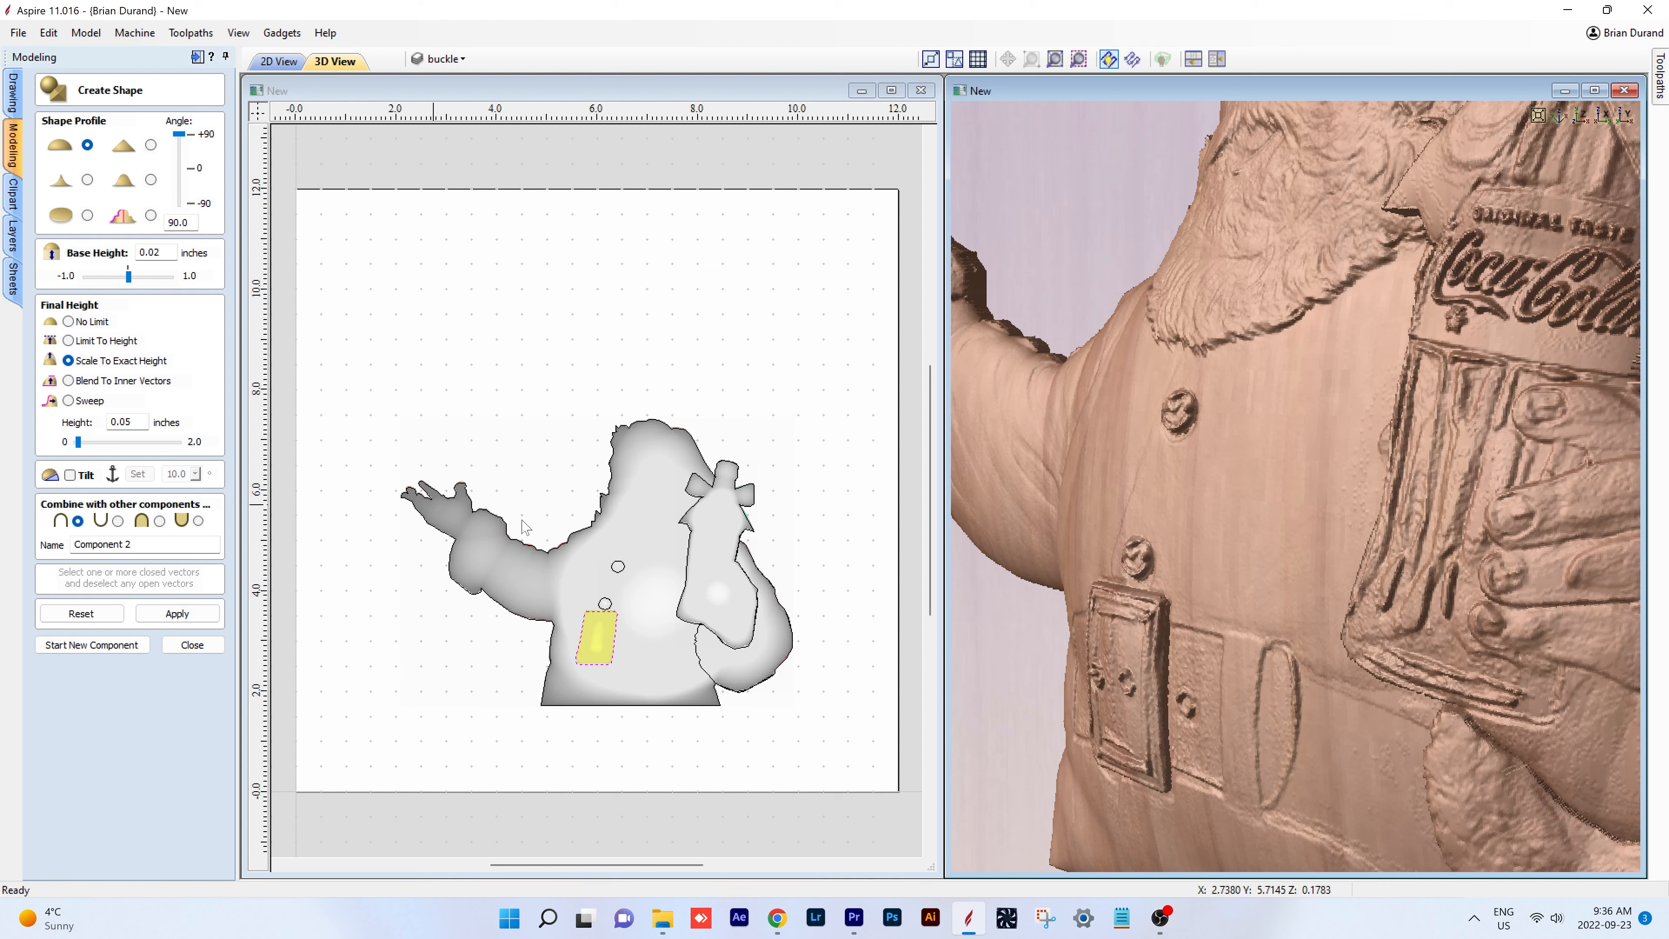
- Reset the belt buckle's shape and leave Create Shape
left_click_drag(1187, 644, 1458, 552)
left_click(86, 614)
left_click_drag(1248, 565, 1117, 591)
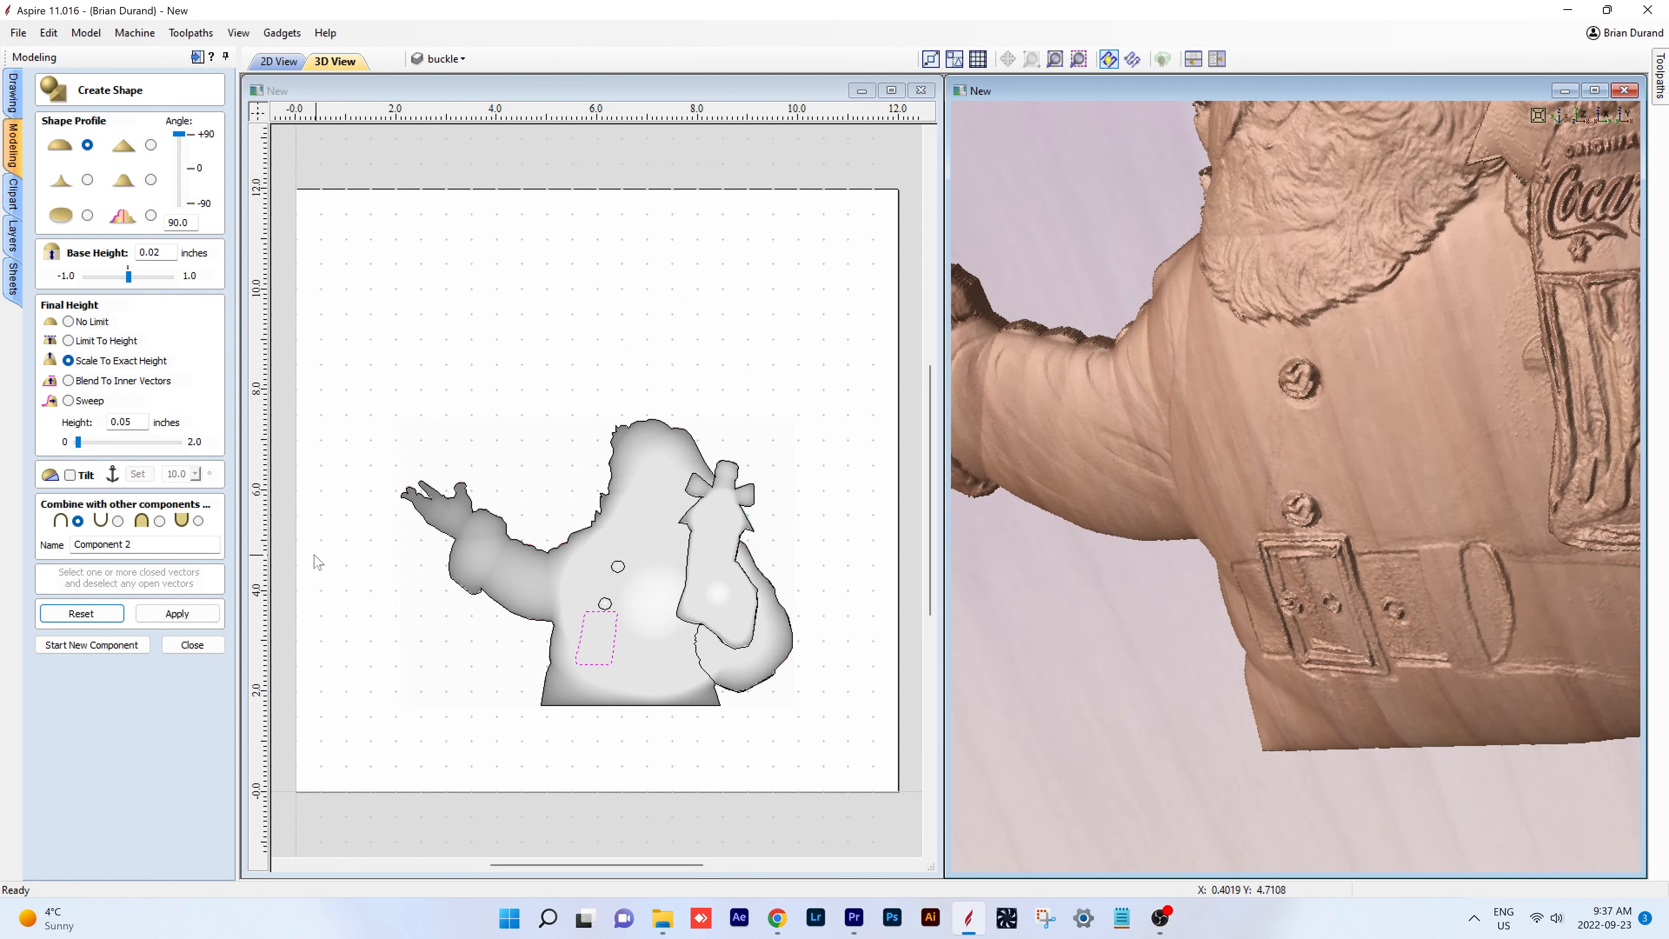
left_click(193, 645)
- Enlarge the 2D view around the belt and start the polyline tool
left_click(891, 91)
scroll(967, 568, "up", 8)
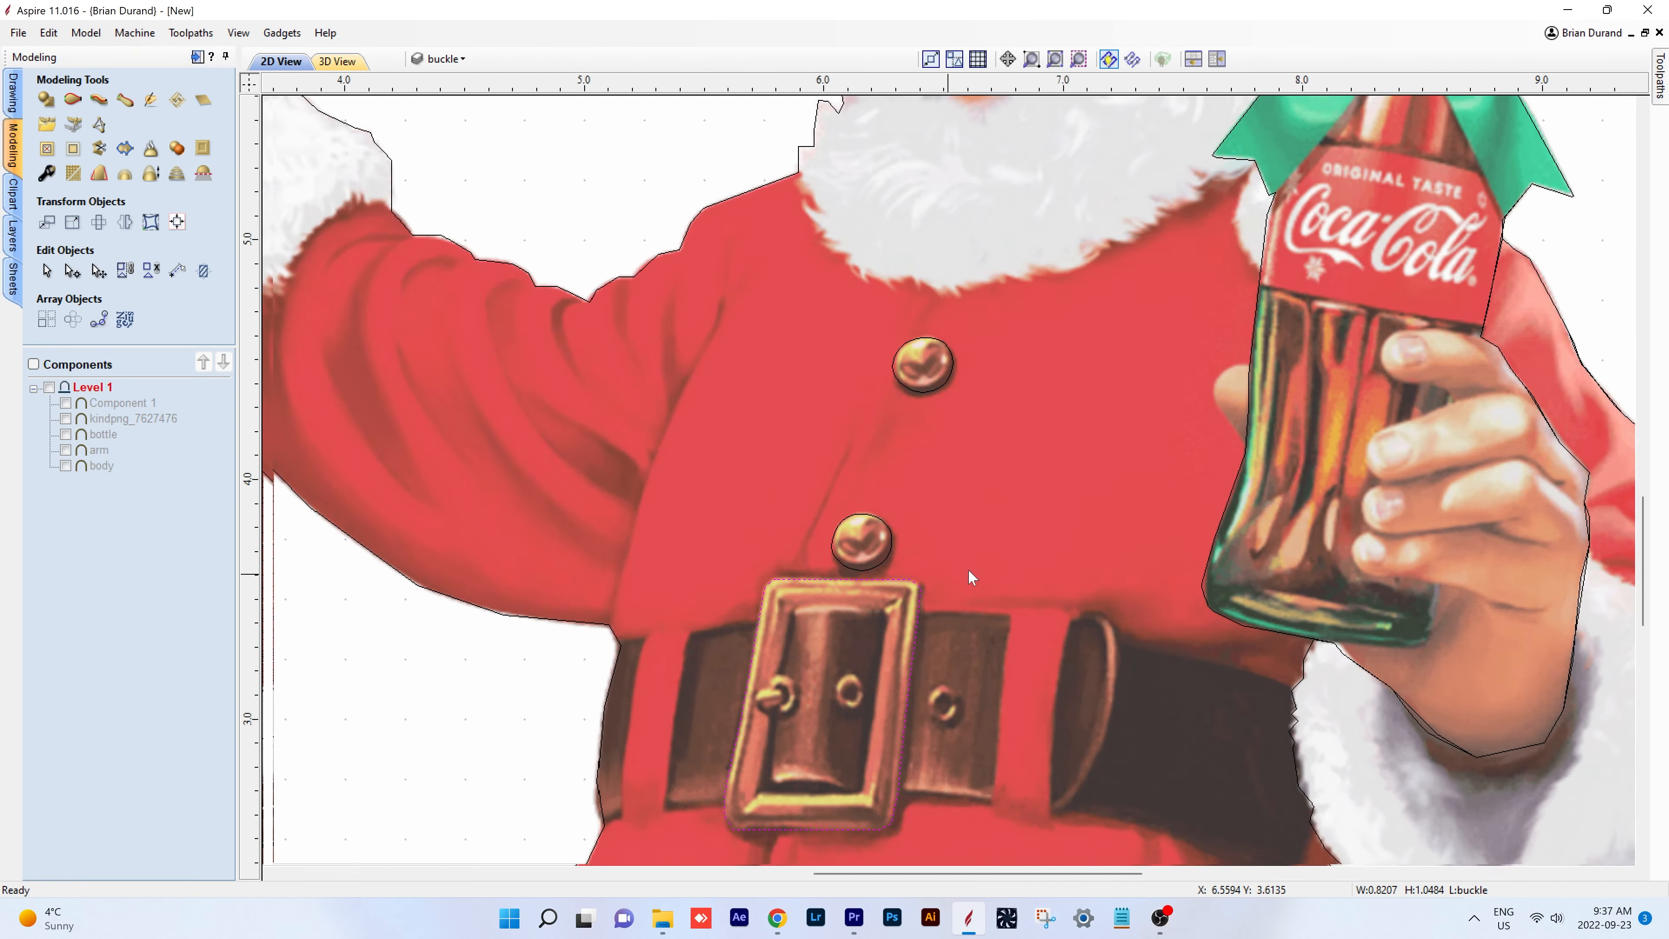
left_click(13, 93)
left_click(46, 197)
left_click(1081, 554)
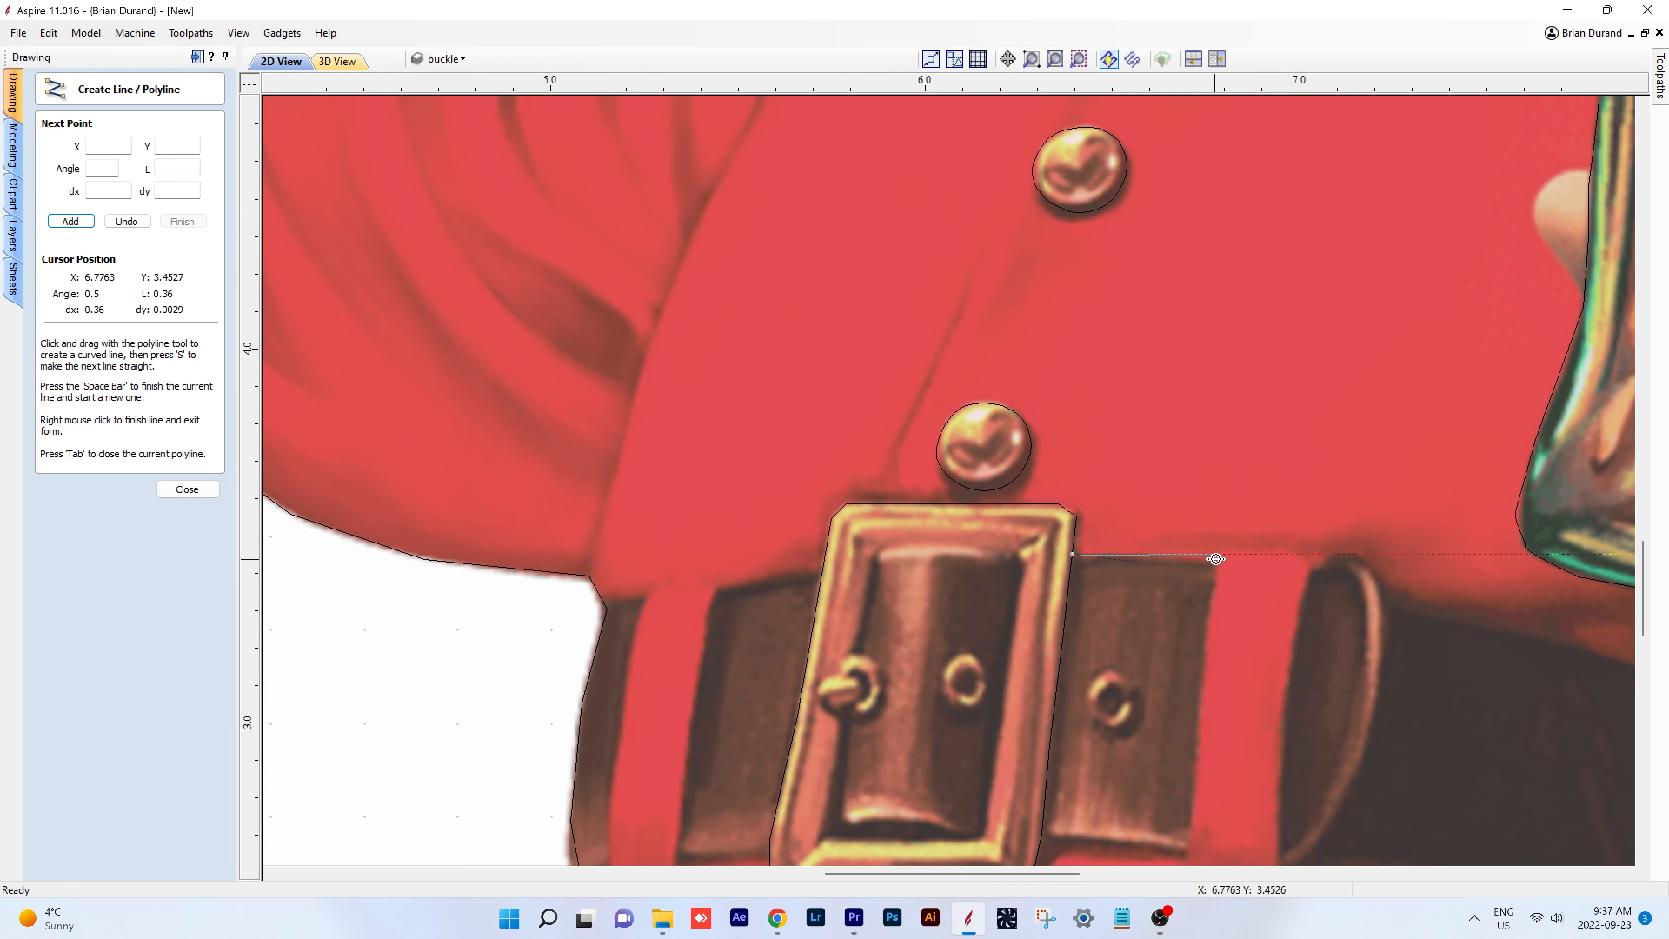
left_click(1239, 555)
left_click(1369, 554)
left_click(1384, 633)
left_click(1374, 734)
middle_click_drag(1374, 733, 1420, 558)
scroll(1420, 559, "up", 1)
left_click(1391, 634)
left_click(1370, 672)
scroll(1311, 731, "down", 2)
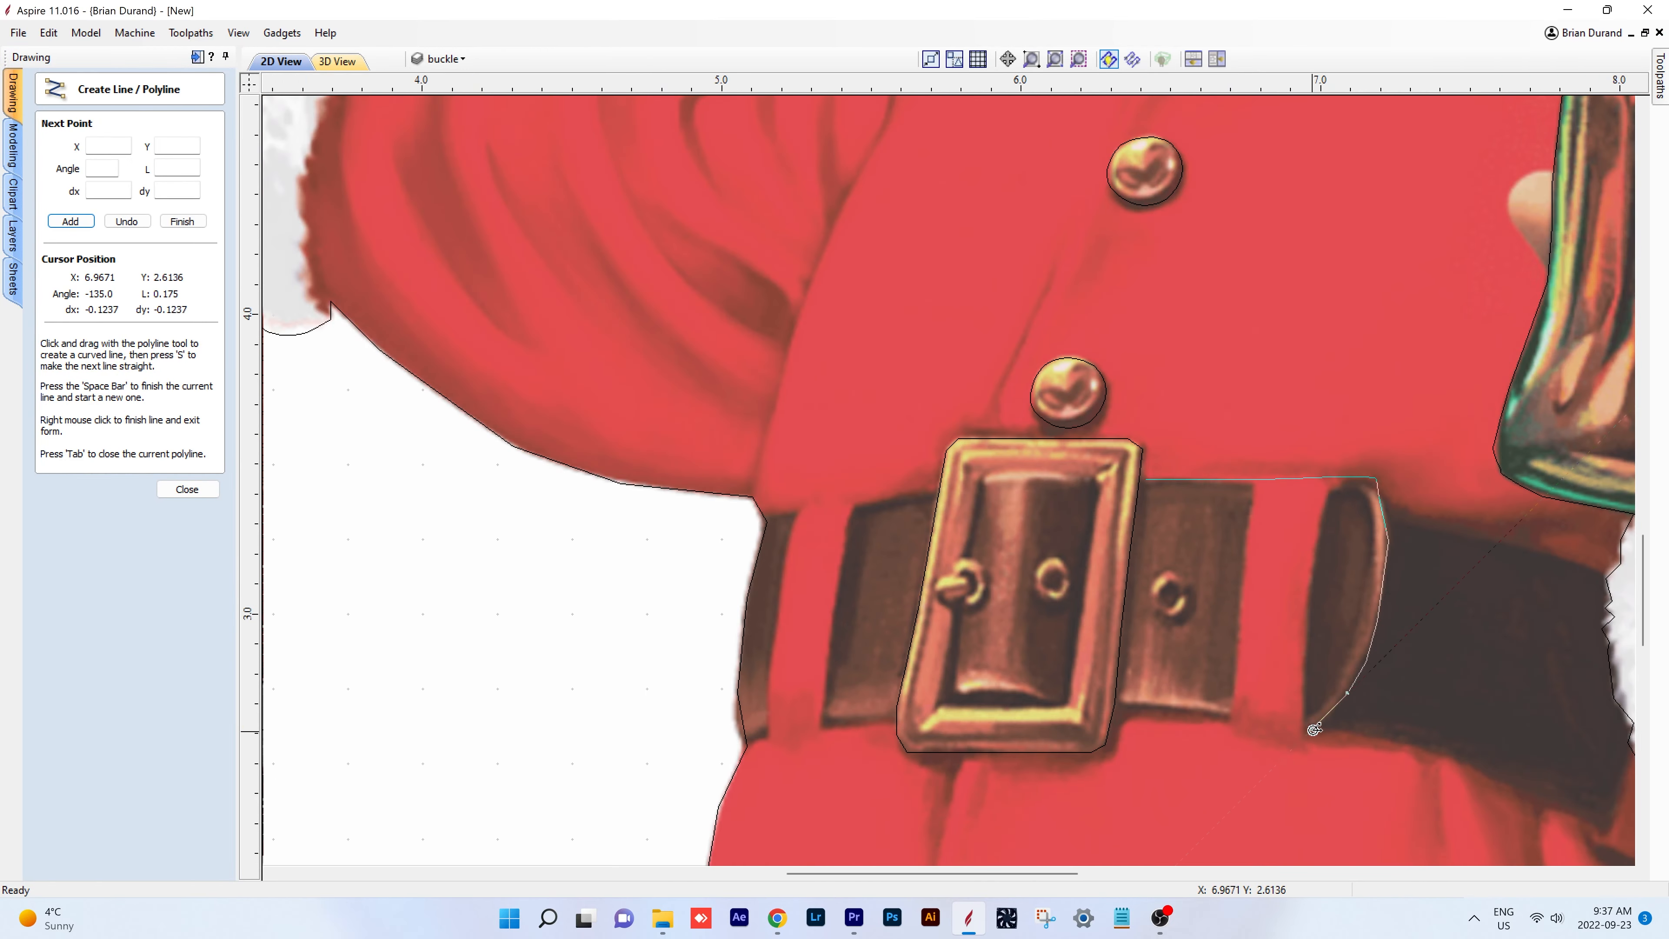
key("space")
key("ctrl+z")
- Trace the belt from the buckle along its upper edge to the fur cuff and back along its lower edge
left_click(1138, 478)
left_click(1364, 479)
left_click(1388, 516)
left_click(1606, 579)
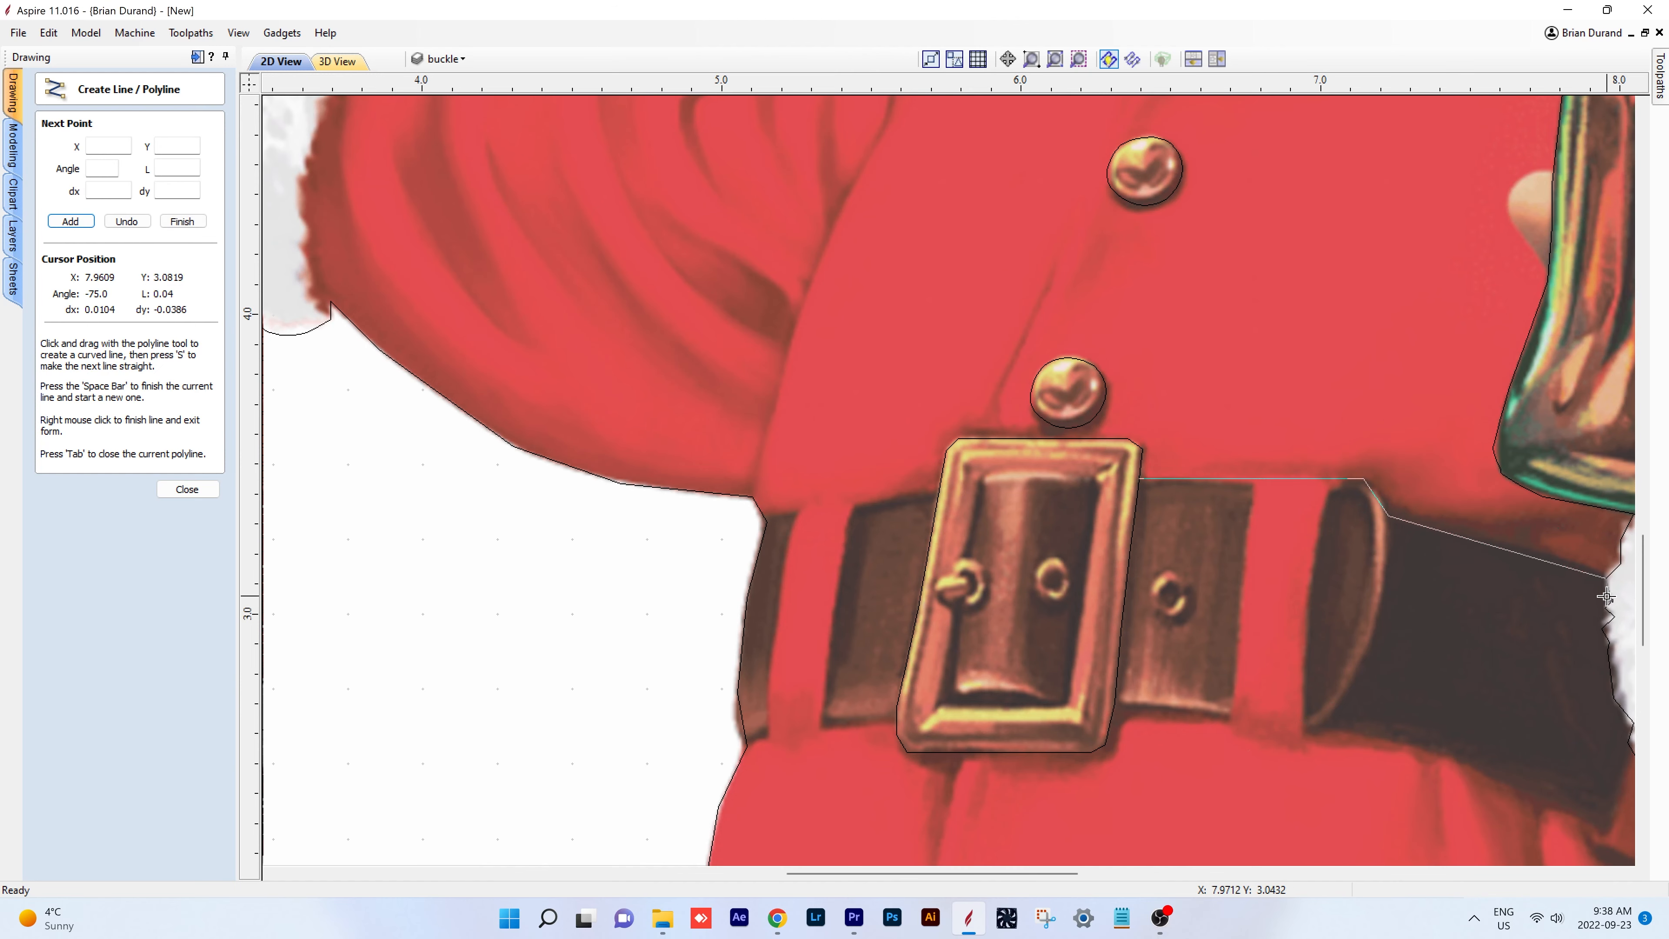
left_click(1607, 638)
left_click(1633, 724)
left_click(1606, 836)
left_click(1443, 758)
left_click(1303, 734)
left_click(1220, 721)
left_click(1115, 703)
- Continue the polyline beneath the buckle, following its bottom edge and both lower corners
scroll(1112, 749, "up", 6)
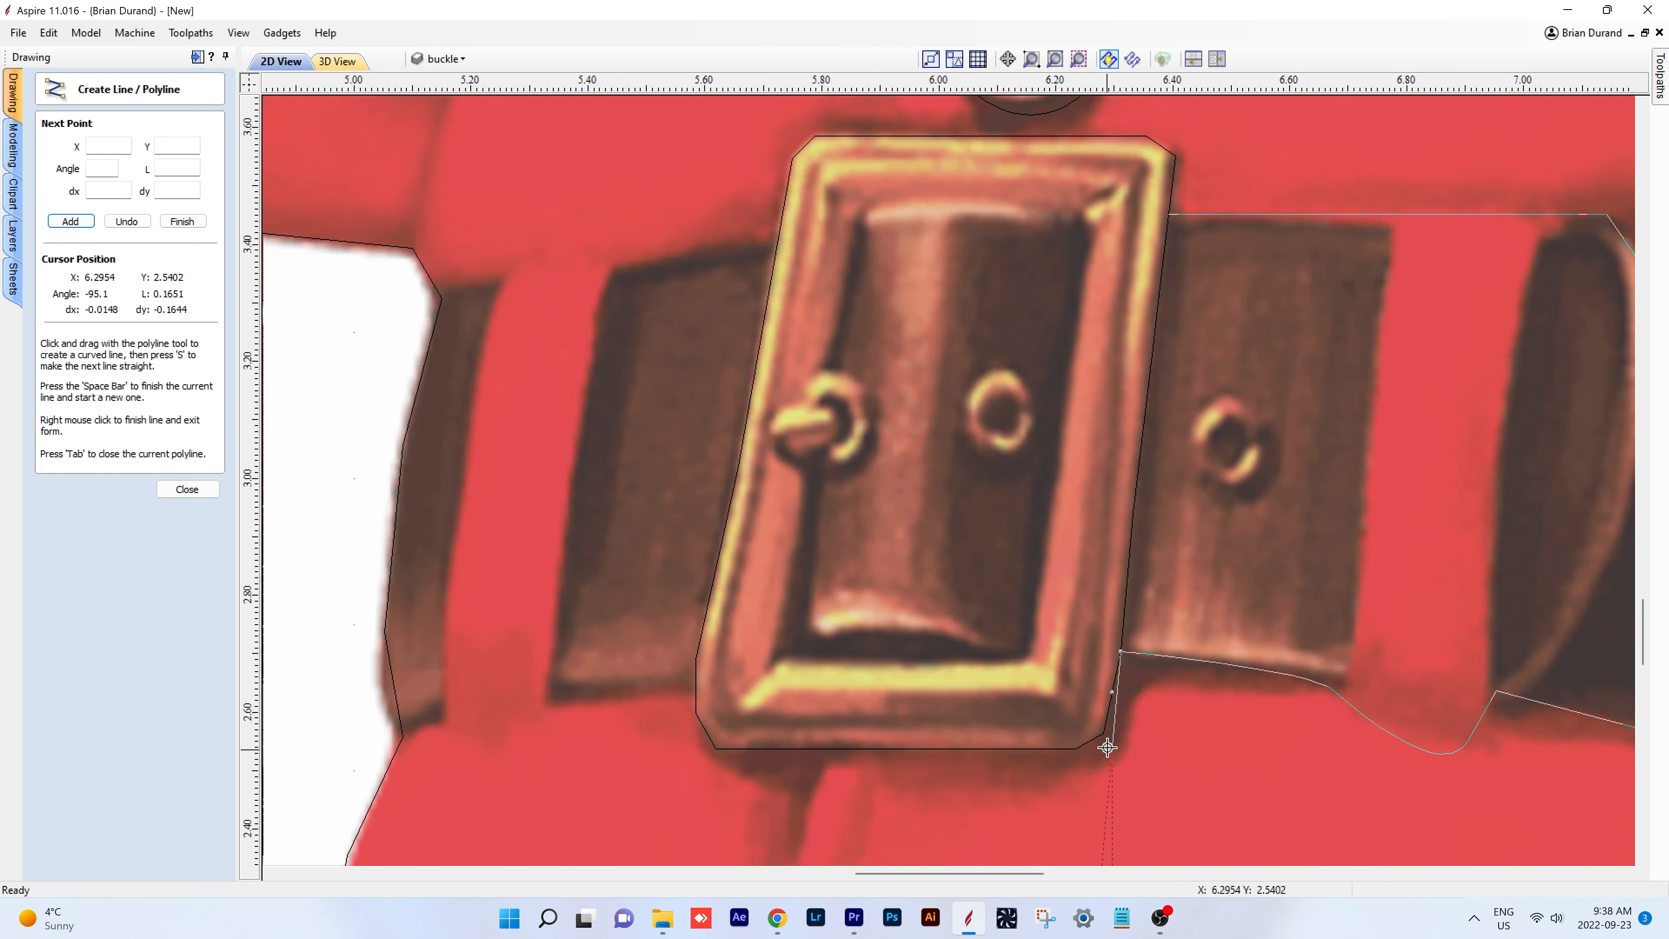
left_click(1097, 724)
left_click(1050, 750)
left_click(339, 754)
left_click(299, 685)
left_click(291, 648)
- Carry the polyline along the remaining lower belt edge to the coat's side and up to the belt's upper edge
middle_click_drag(290, 649, 1288, 651)
left_click(993, 680)
left_click(699, 744)
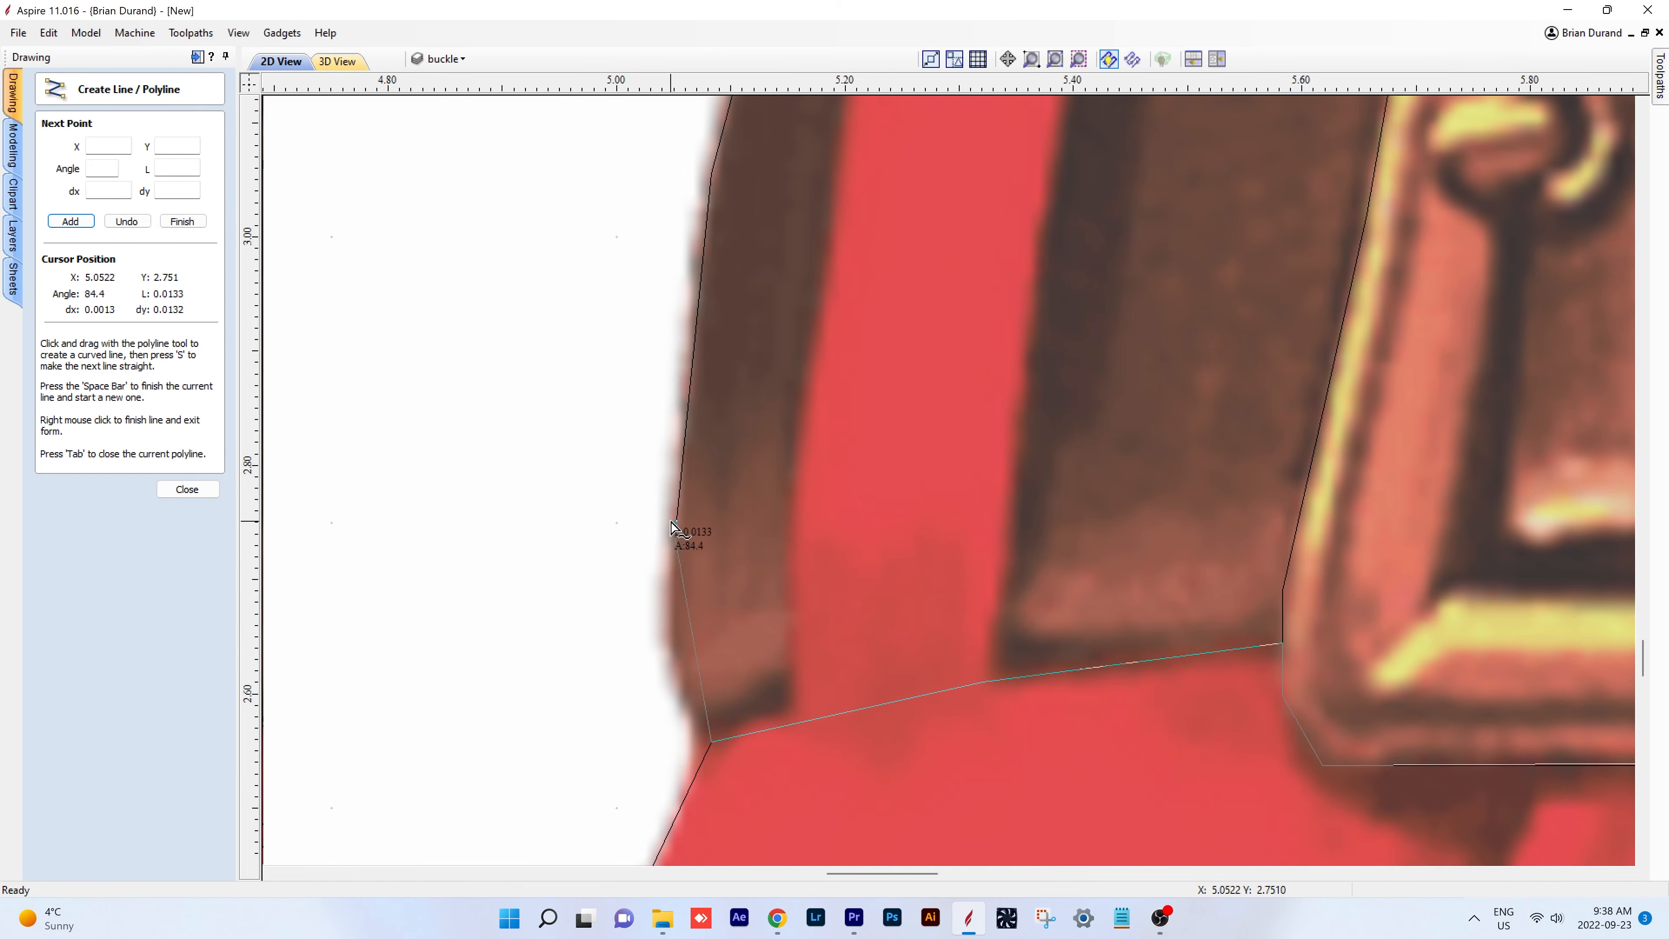
left_click(678, 528)
middle_click_drag(680, 474, 687, 897)
left_click(735, 570)
left_click(793, 285)
- Complete the belt outline along its upper edge and over the buckle's top corners back to the starting point
left_click(1459, 189)
middle_click_drag(1460, 191, 1151, 611)
left_click(1178, 453)
left_click(1223, 409)
middle_click_drag(1226, 411, 358, 411)
left_click(1002, 409)
left_click(1059, 448)
left_click(1046, 562)
- Leave the polyline tool and join the open belt outline into a closed vector
left_click(188, 489)
left_click(1066, 562)
scroll(1065, 579, "down", 4)
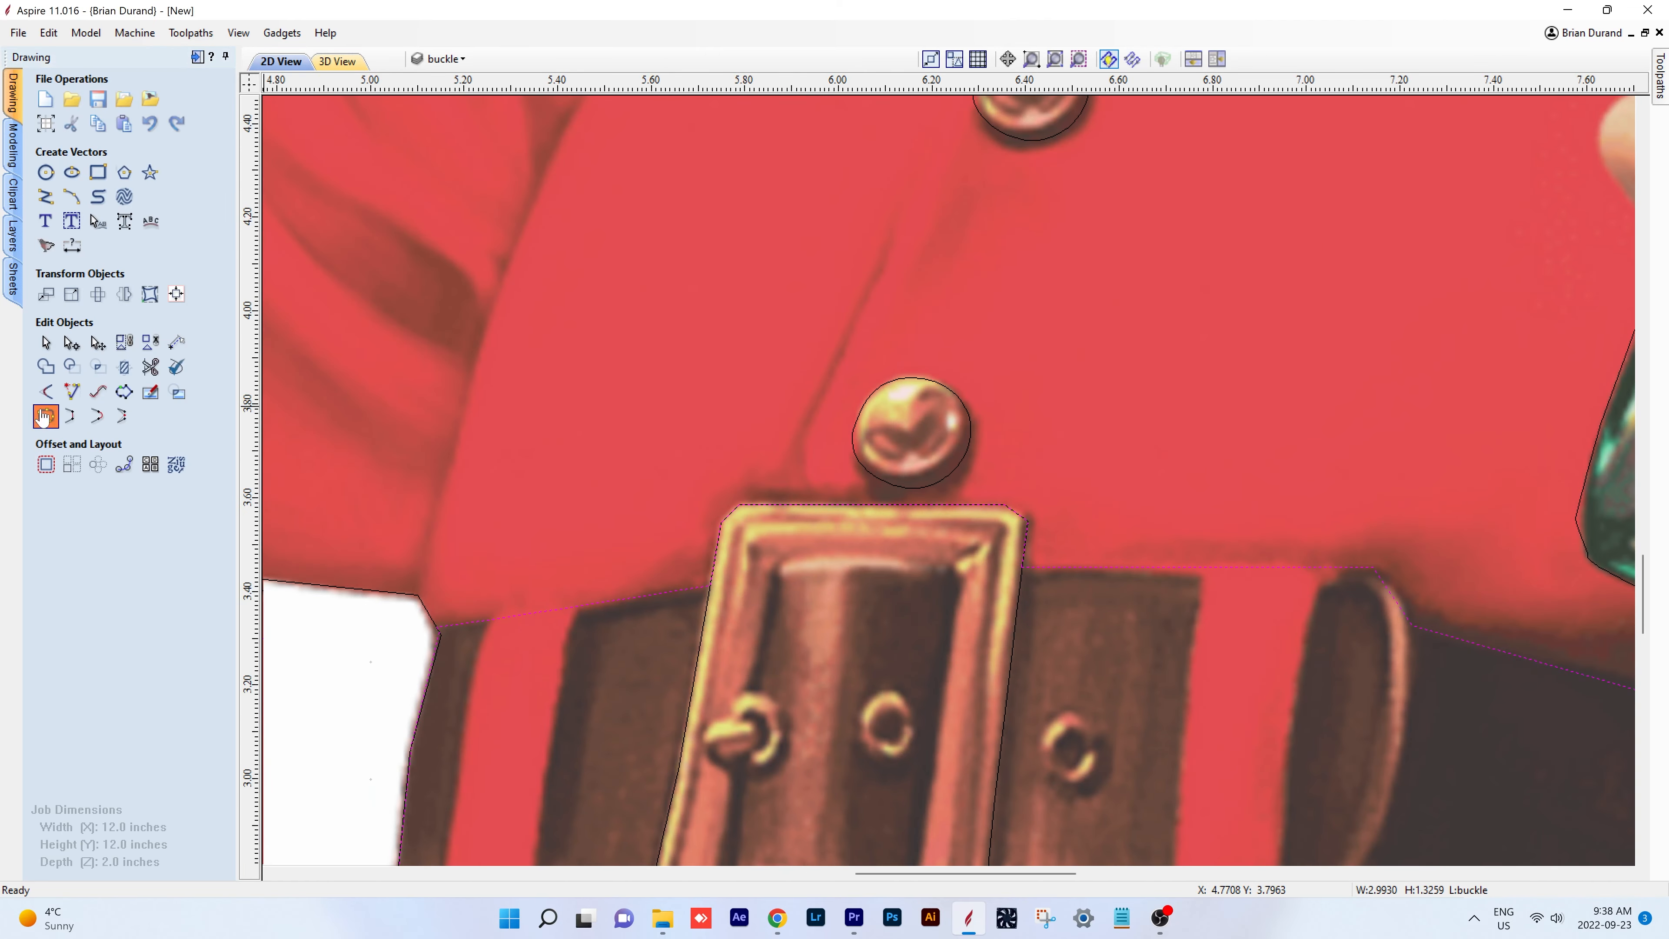
left_click(45, 416)
left_click(187, 344)
scroll(616, 391, "down", 2)
- Show the components and shape the belt outline with base height 0.02 inches and exact height 0.1 inches
left_click(1217, 59)
left_click(13, 146)
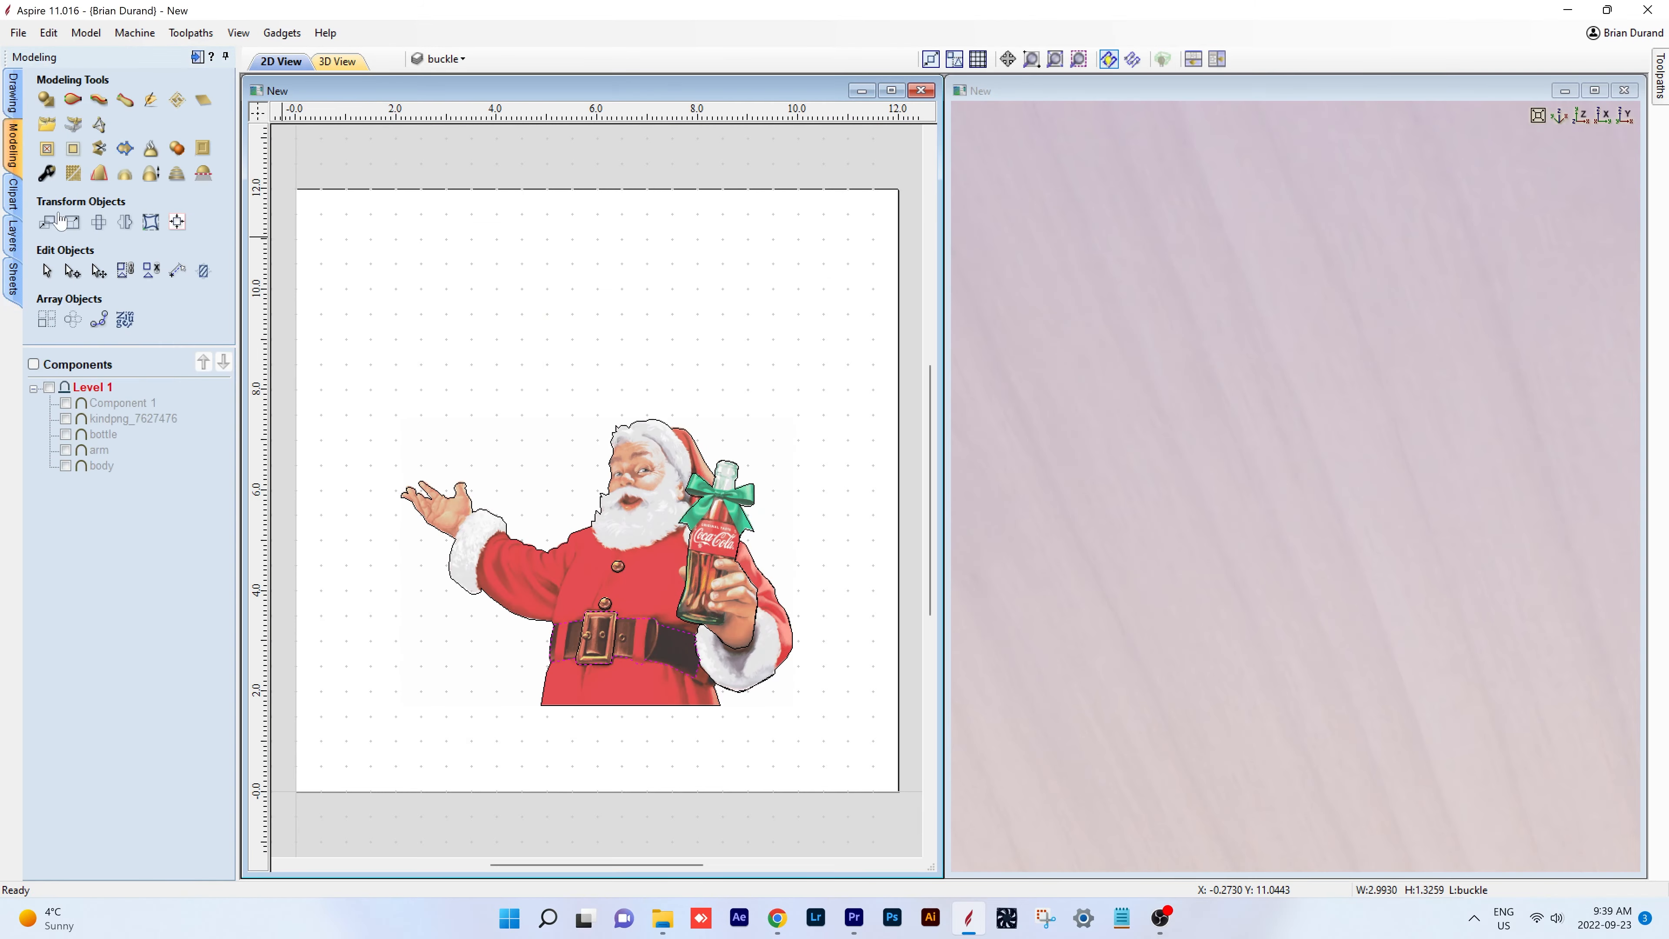
left_click(49, 387)
left_click_drag(1340, 479, 1150, 628)
left_click(46, 100)
left_click(177, 613)
scroll(1195, 634, "down", 5)
scroll(1215, 631, "up", 4)
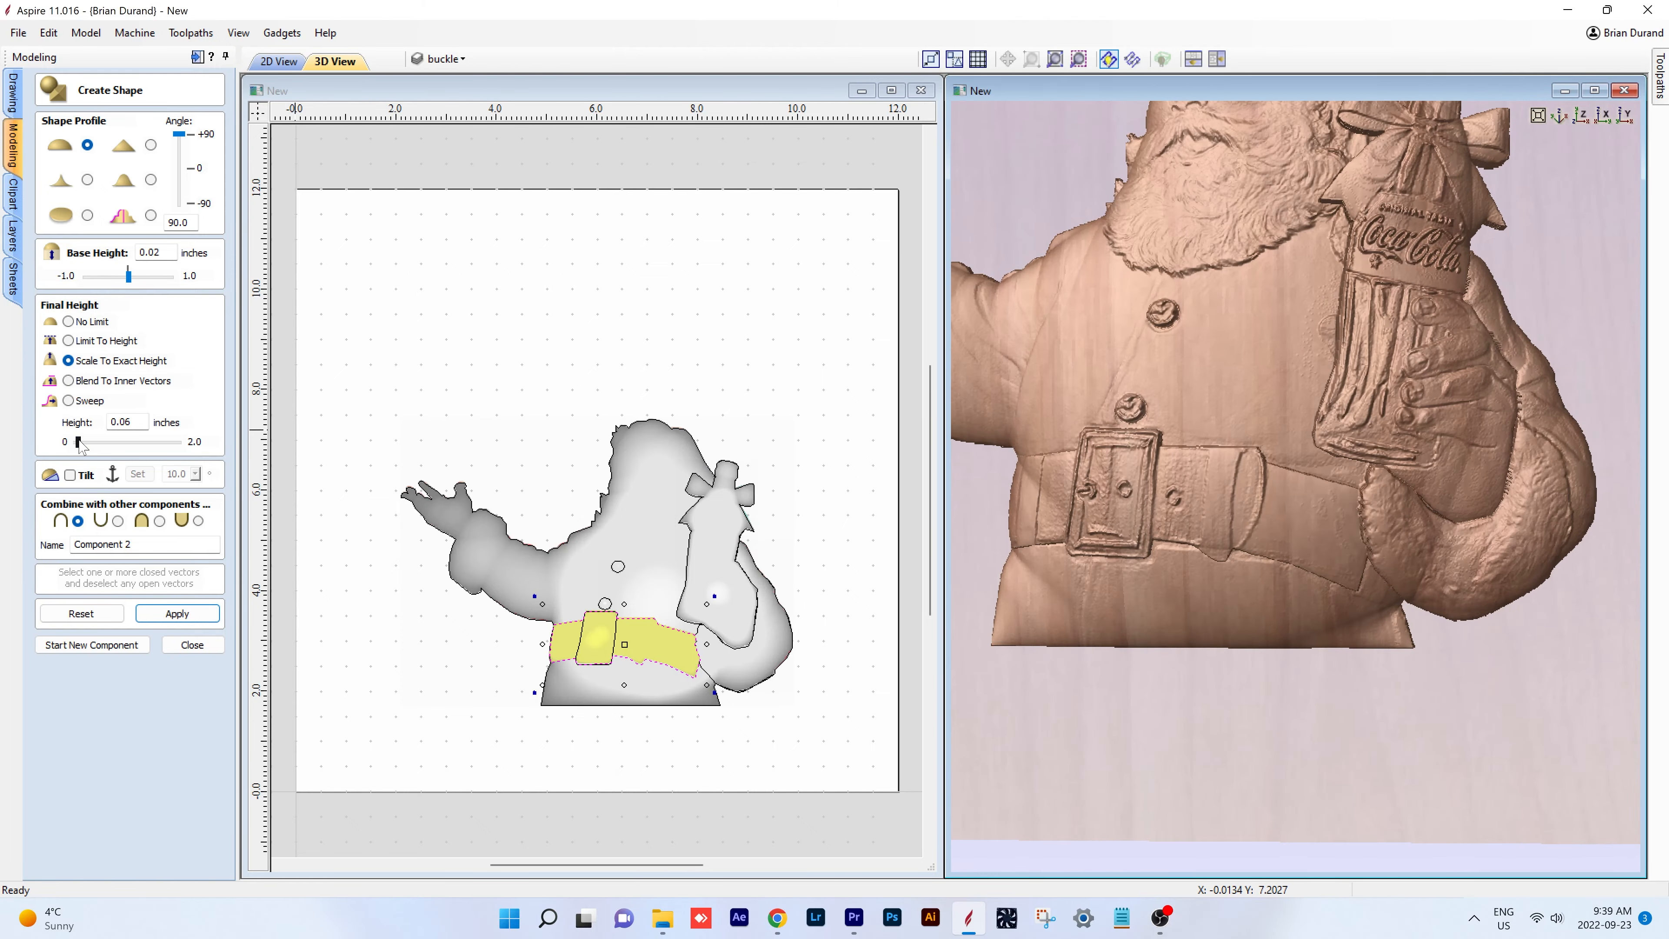
left_click_drag(78, 440, 80, 441)
left_click_drag(1256, 426, 1177, 453)
- Start a new component and shape the buckle outline with base height 0.02 inches and exact height 0.03 inches
left_click(135, 646)
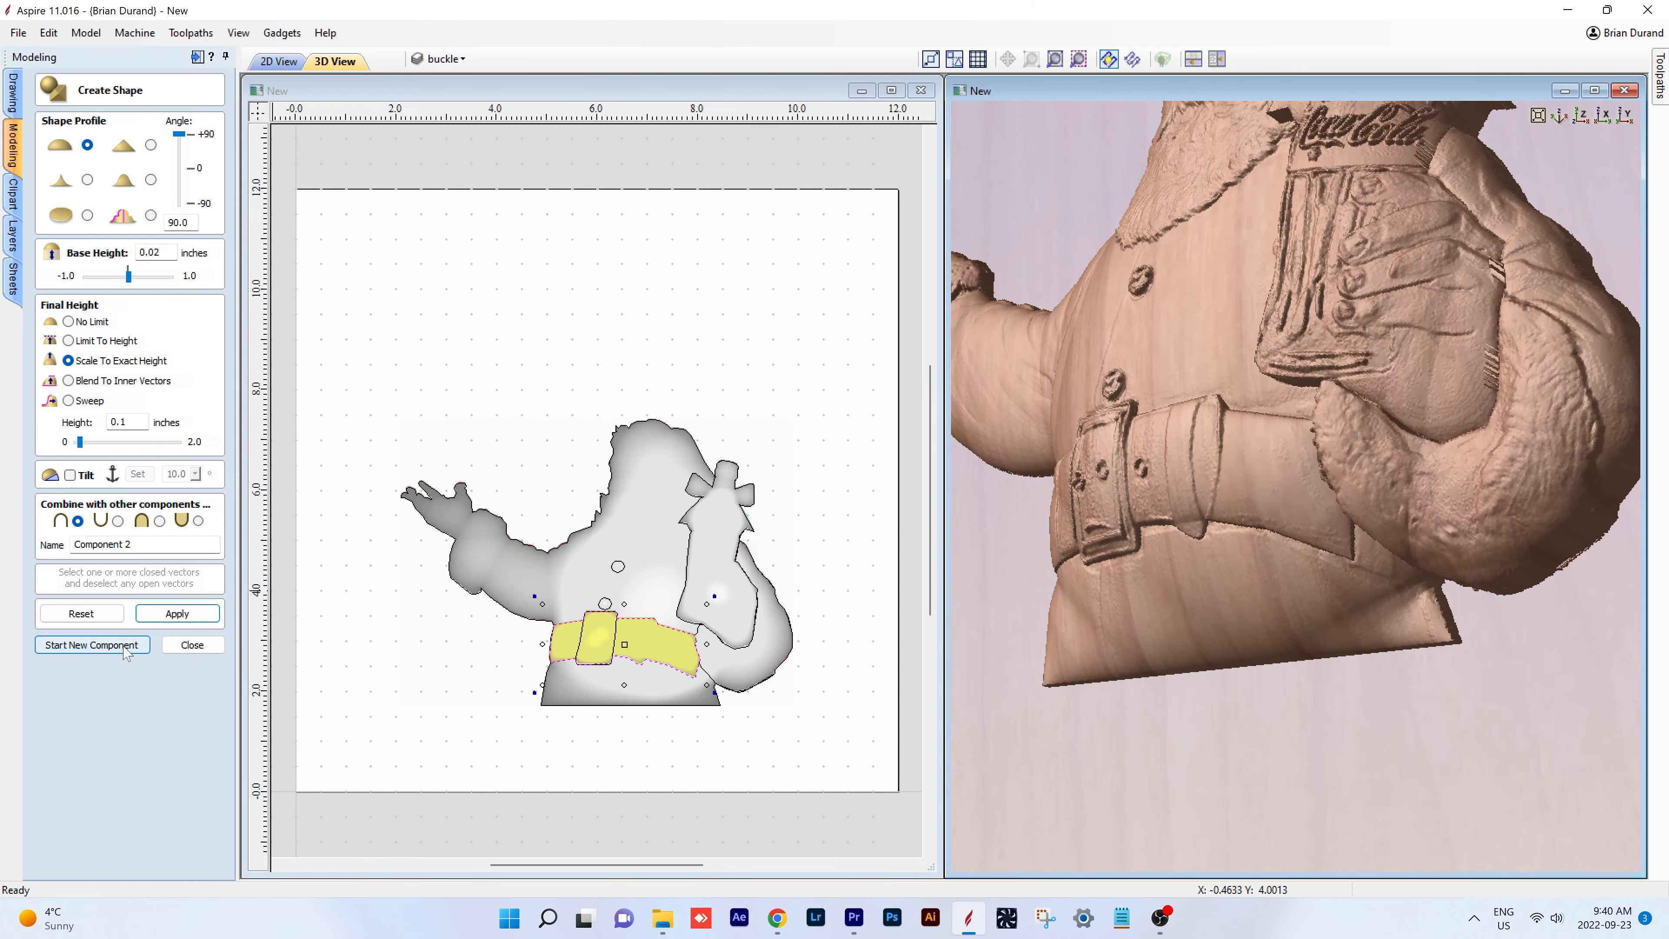
left_click(615, 629)
left_click(178, 613)
left_click_drag(1000, 460, 1077, 420)
double_click(126, 420)
type("0.03")
left_click_drag(1157, 493, 1172, 427)
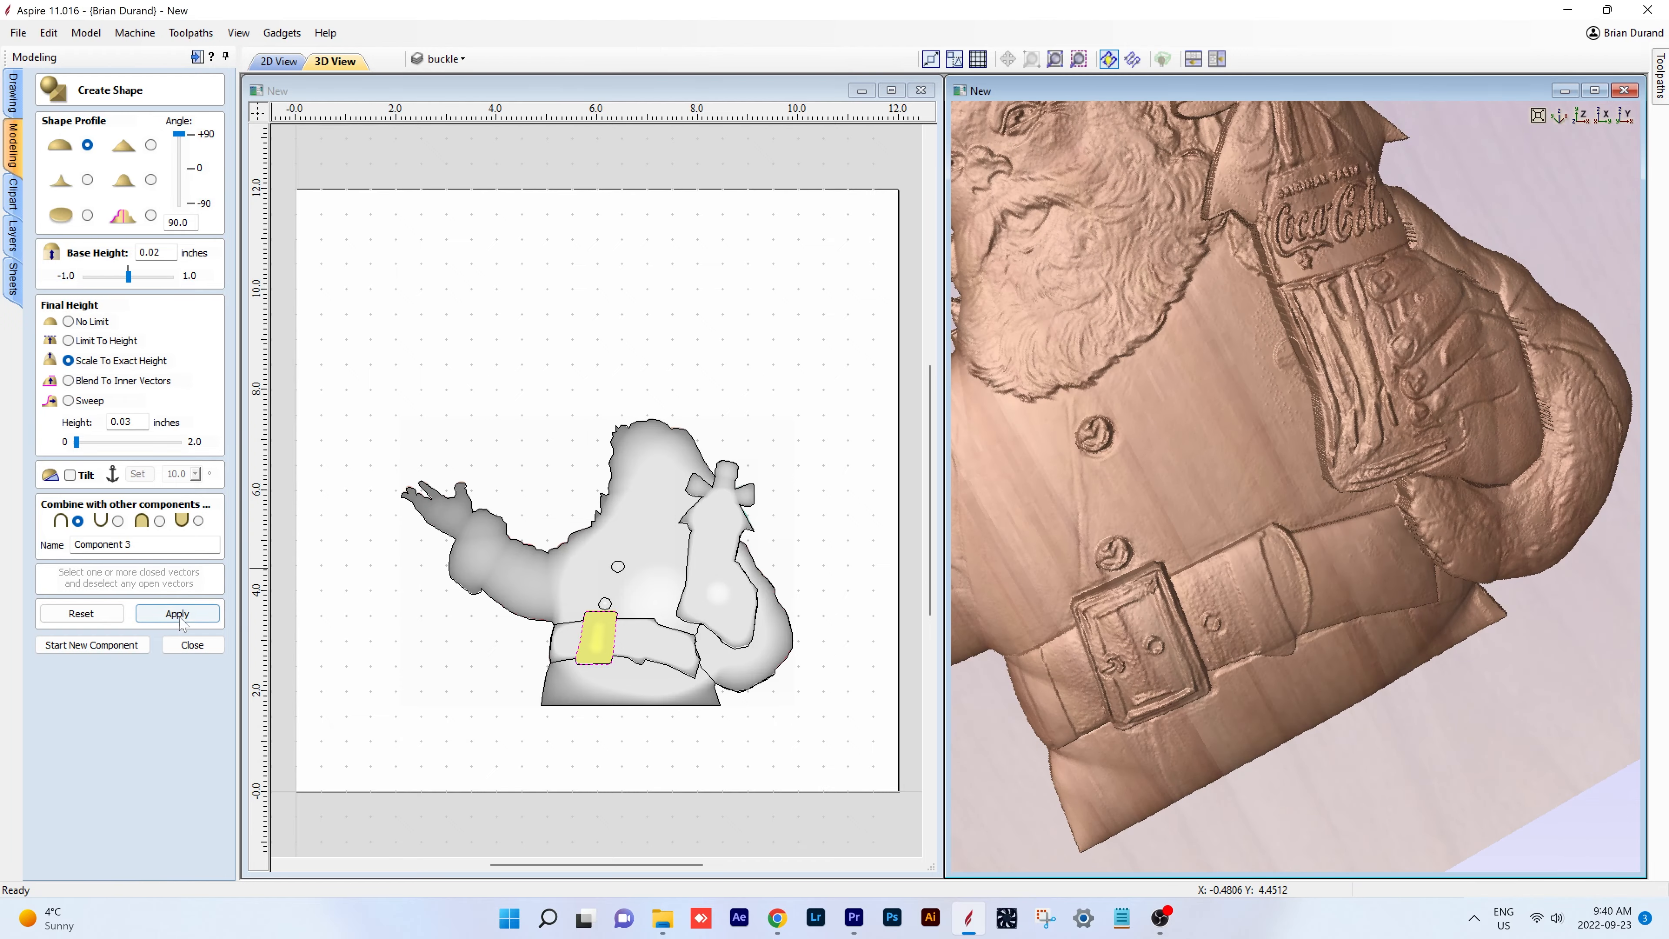
left_click(193, 645)
- Add nose and thumb layers and make nose the active layer
left_click(1559, 116)
scroll(1267, 545, "up", 5)
left_click_drag(1268, 545, 1294, 441)
scroll(1241, 449, "up", 3)
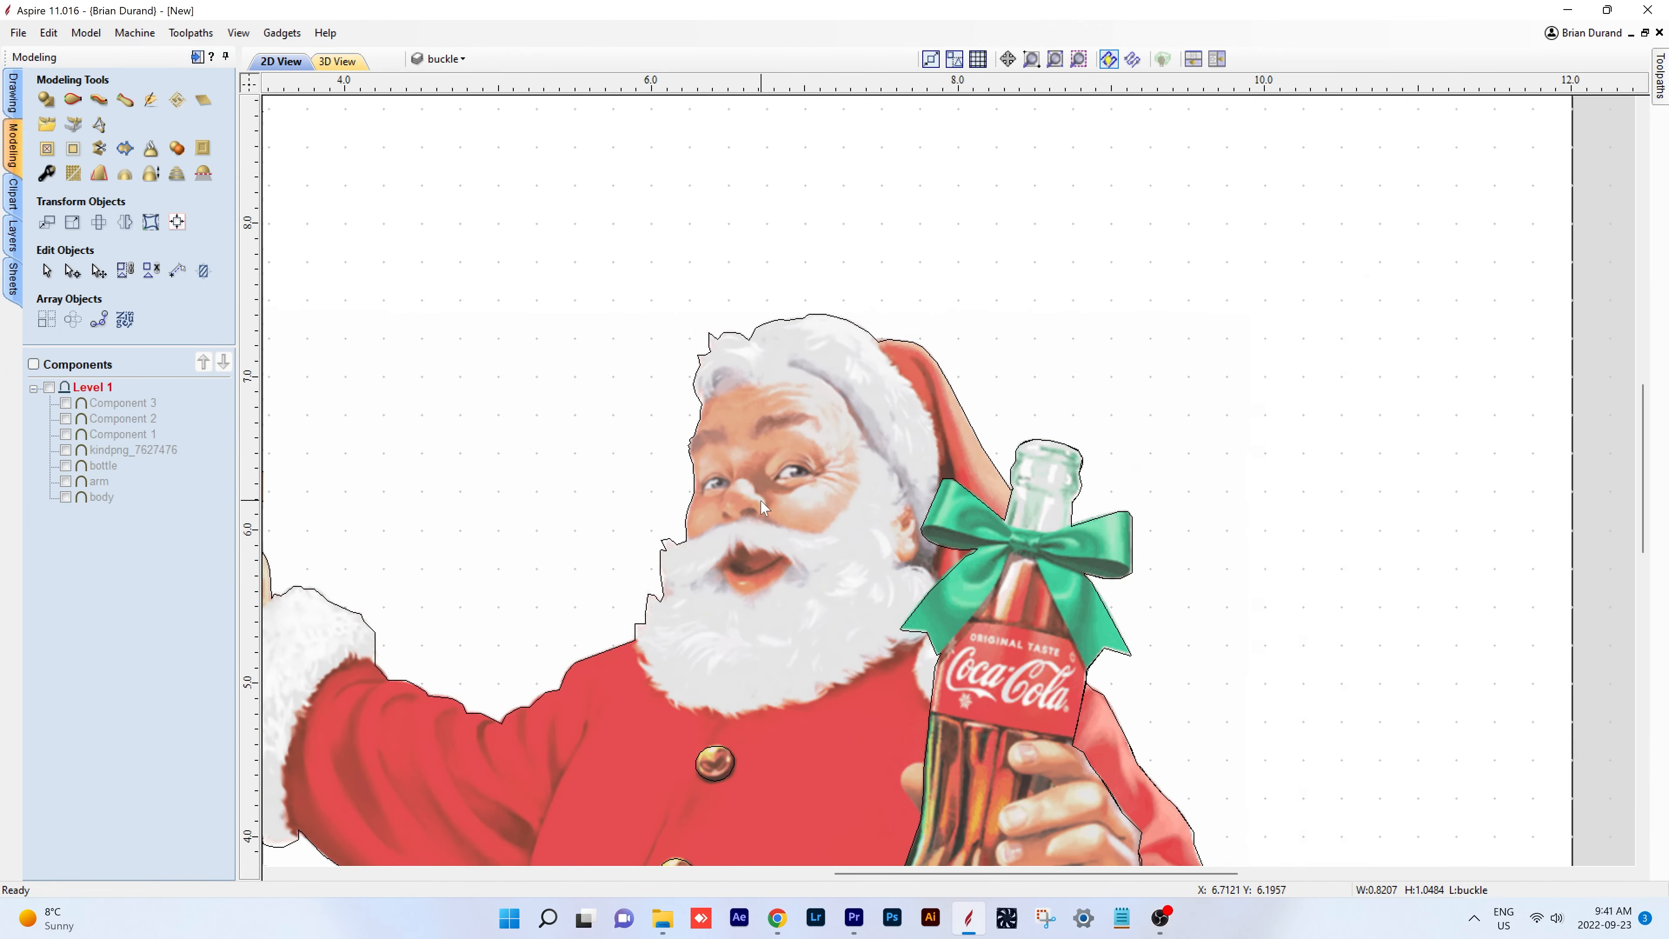
left_click(447, 59)
left_click(512, 228)
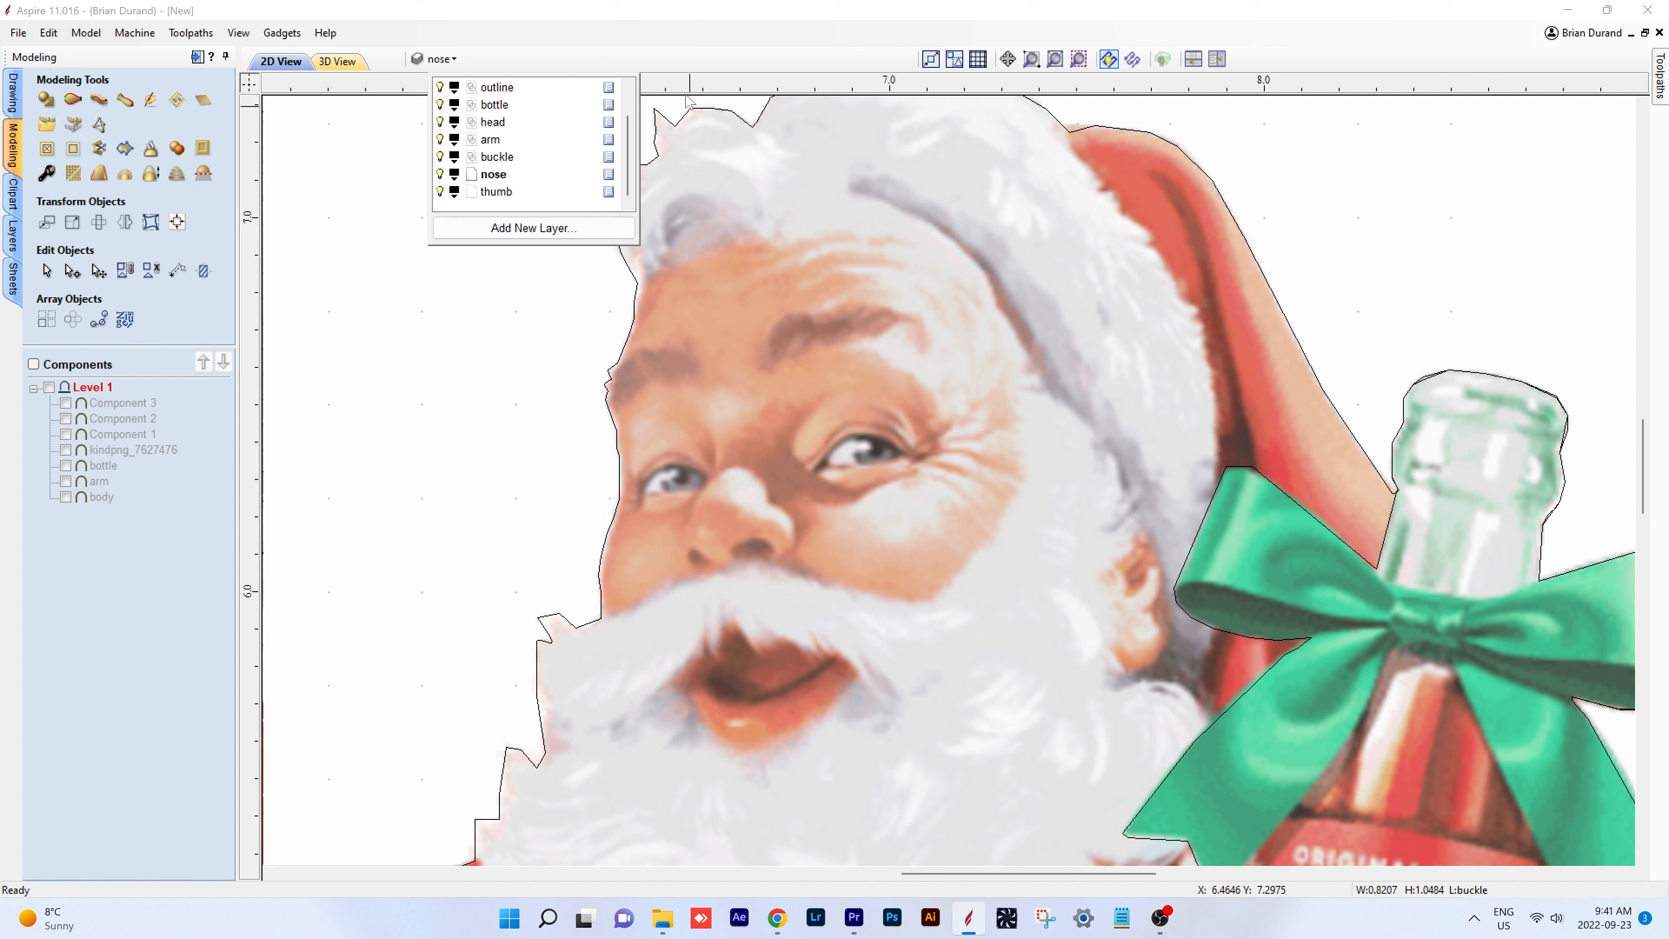
left_click(697, 133)
- Draw an ellipse about 0.16 by 0.24 inches over Santa's nose
left_click(13, 93)
left_click(71, 172)
mouse_move(677, 548)
left_mouse_down()
mouse_move(765, 479)
mouse_move(752, 469)
left_mouse_up()
left_click(185, 342)
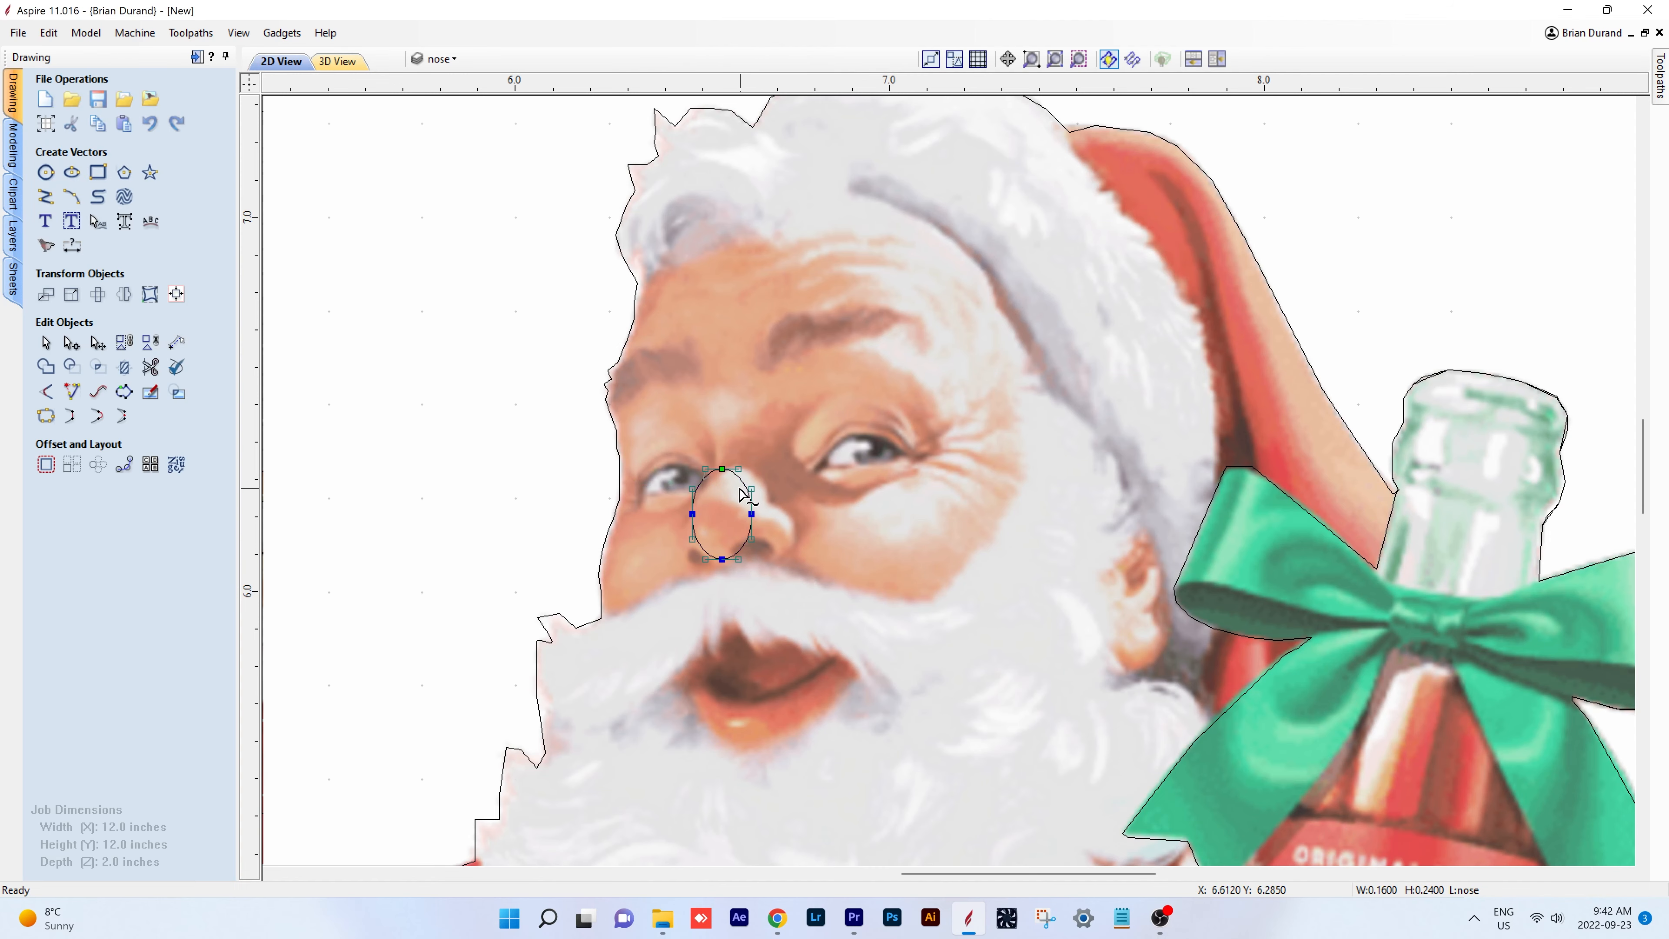
- Insert extra nodes in the nose ellipse and pull them out towards the nose's edge and underside
scroll(742, 494, "up", 3)
mouse_move(849, 486)
left_mouse_down()
mouse_move(922, 521)
mouse_move(881, 481)
left_mouse_up()
key("p")
key("p")
left_click_drag(770, 616, 743, 649)
left_click_drag(810, 646, 869, 611)
key("p")
key("p")
left_click_drag(922, 620, 707, 636)
- Add nodes along the nose's underside and adjust them to curve the outline around both nostrils
key("p")
key("i")
right_click(753, 633)
left_click(766, 643)
scroll(767, 643, "up", 4)
key("i")
mouse_move(754, 636)
left_mouse_down()
mouse_move(770, 621)
mouse_move(724, 601)
mouse_move(753, 615)
left_mouse_up()
left_click_drag(820, 674, 796, 674)
left_click_drag(927, 683, 937, 688)
left_click_drag(902, 590, 887, 581)
left_click_drag(707, 636, 702, 647)
- Adjust the upper nodes and curve handles to fit the outline to the bridge of the nose
left_click_drag(718, 612, 782, 639)
left_click_drag(792, 224, 813, 264)
left_click_drag(1044, 246, 1077, 287)
left_click_drag(1102, 383, 1082, 325)
left_click_drag(871, 222, 877, 229)
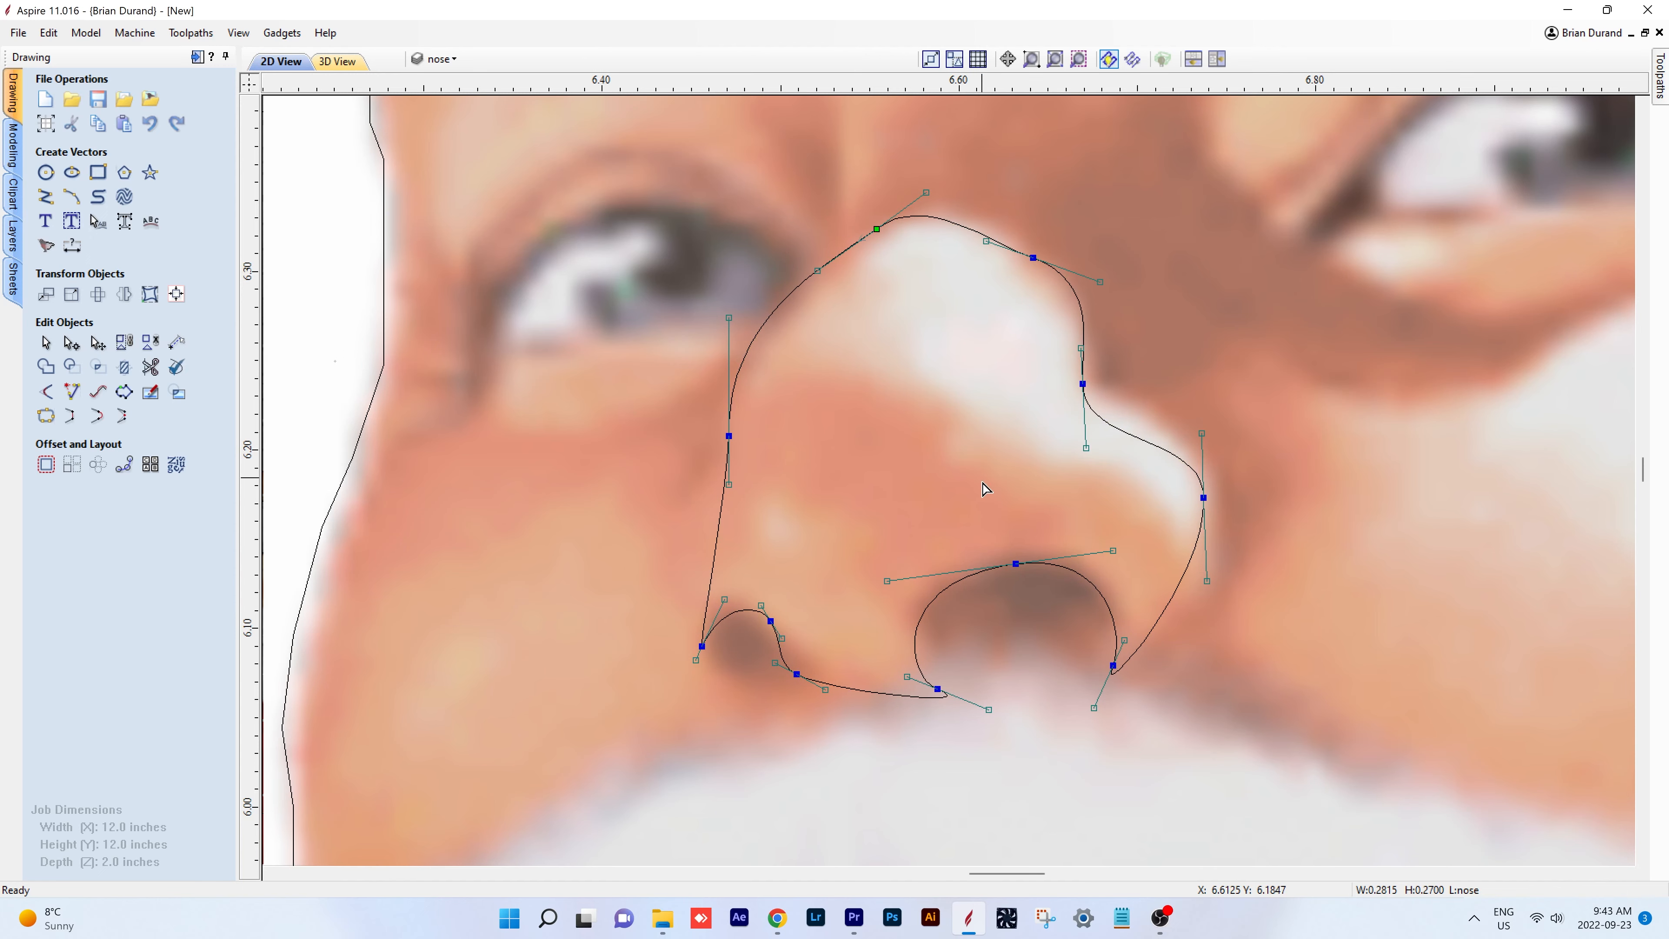
- Add nodes beside the small nostril and along the bridge, and fit the outline to the nose's edges
key("n")
key("n")
key("p")
left_click_drag(724, 489, 706, 491)
left_click_drag(1118, 429, 1135, 409)
left_click_drag(1100, 282, 1074, 321)
- Round the outline around the larger nostril's outer side, add a node beside the eye, and finish node editing
key("p")
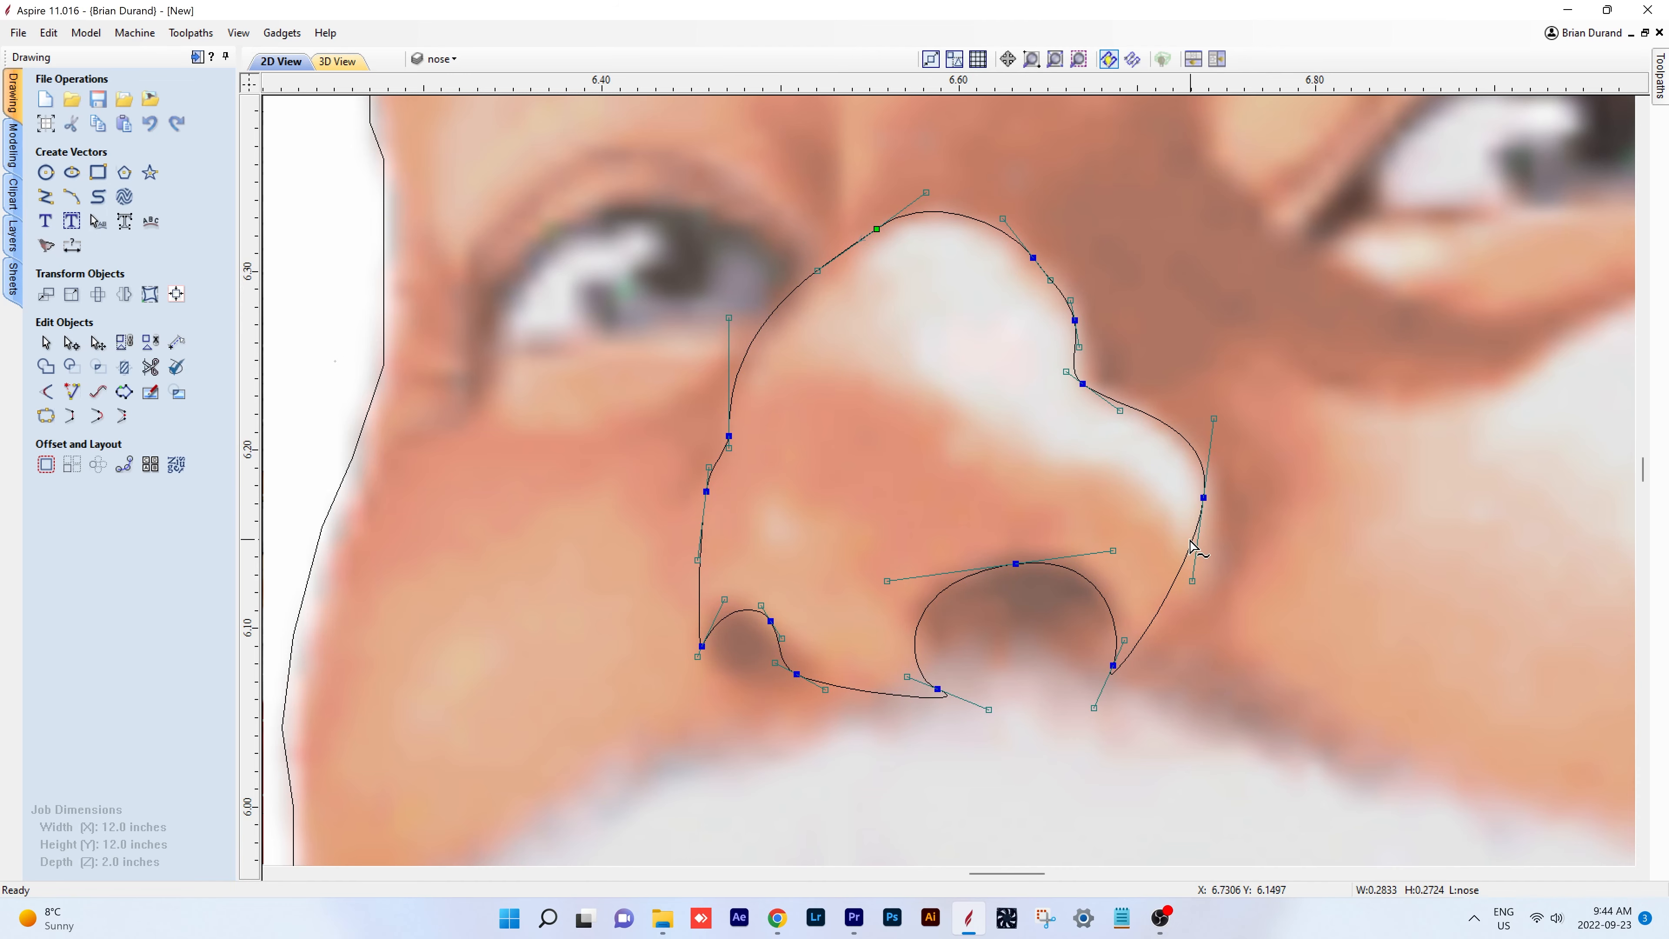
left_click_drag(1193, 581, 1239, 608)
key("p")
left_click_drag(781, 300, 789, 305)
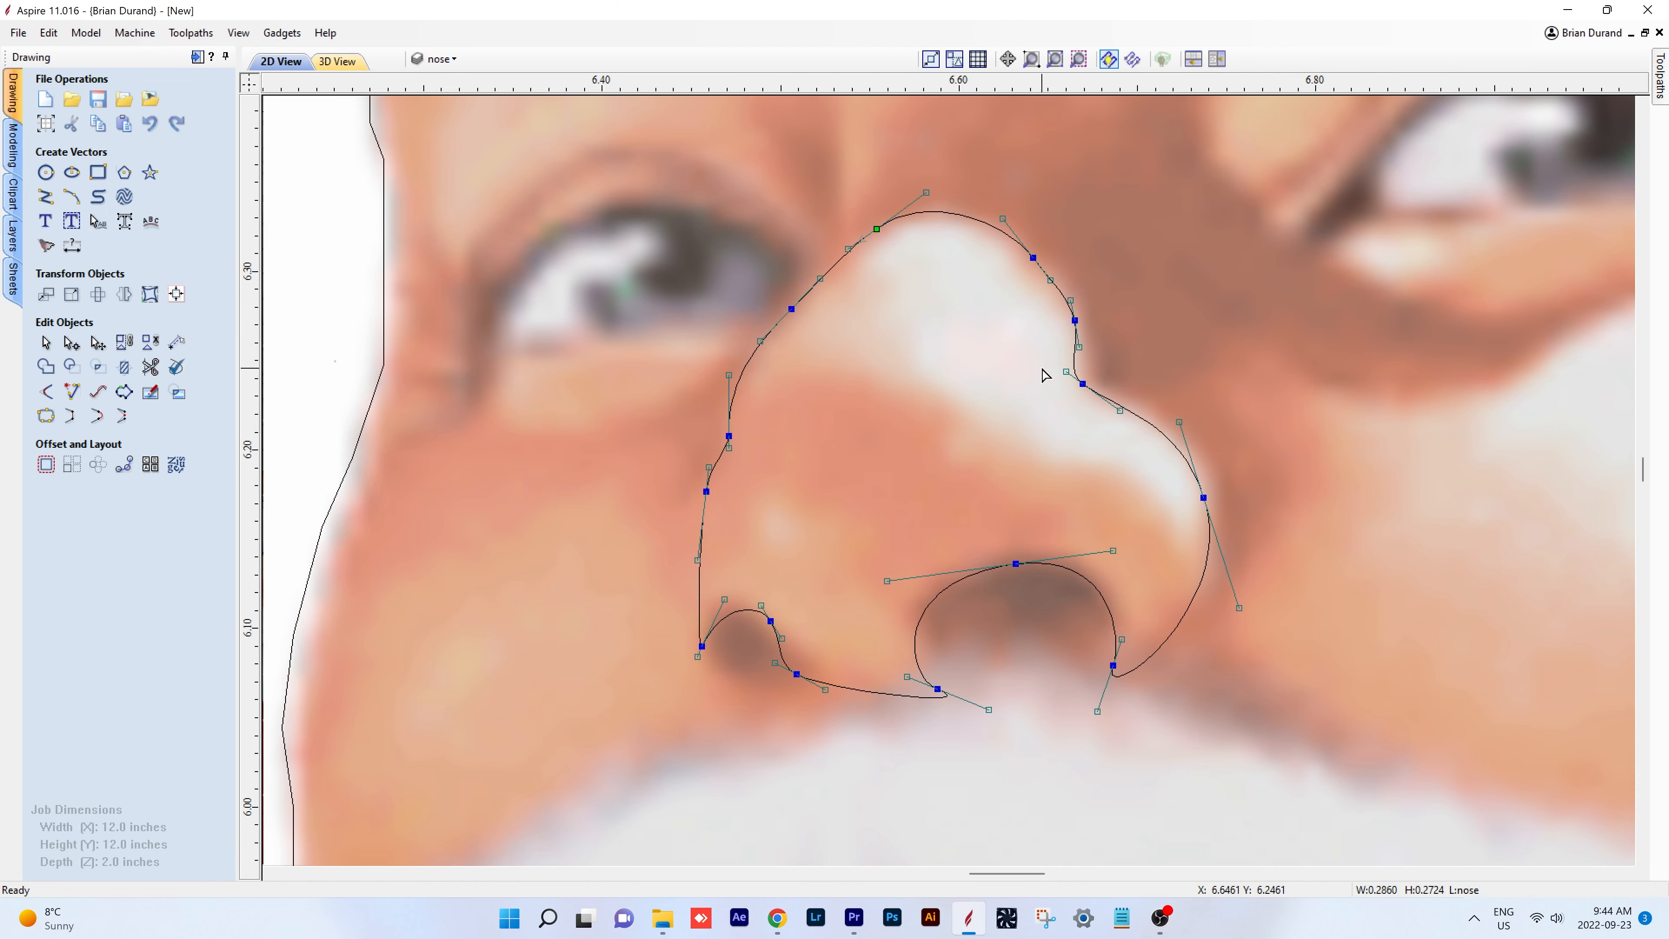
key("n")
- Show the components and shape the nose outline with base height 0.00 inches and exact height 0.03 inches
scroll(868, 345, "down", 8)
left_click(1217, 59)
left_click(13, 146)
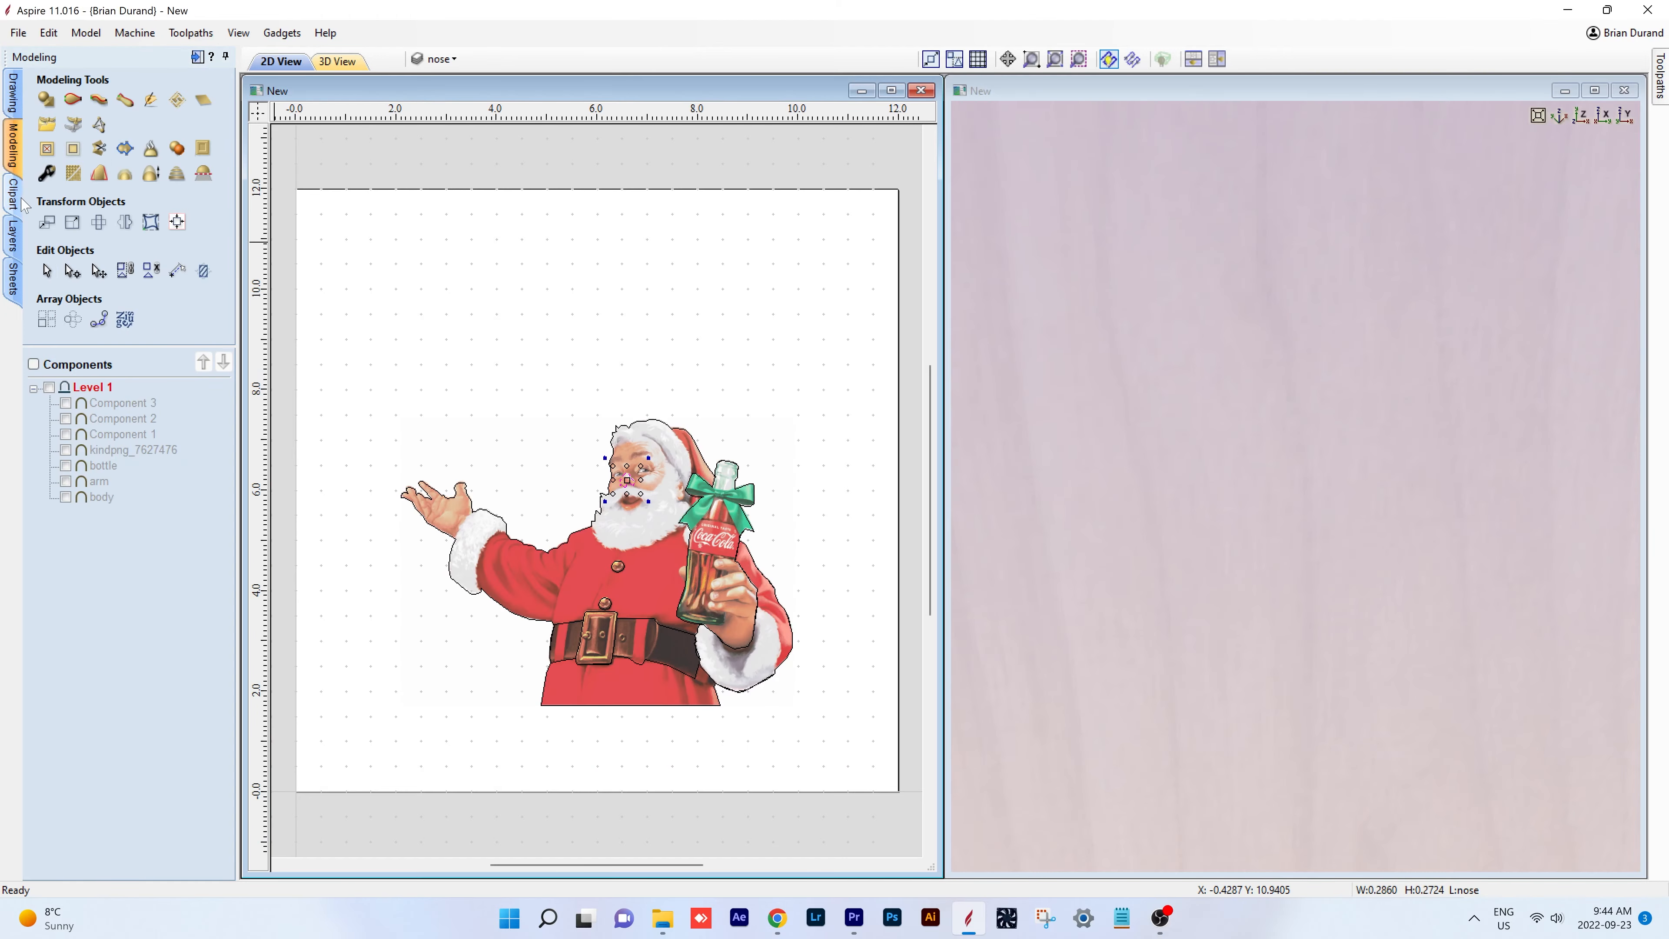
left_click(61, 386)
left_click(45, 100)
left_click(177, 613)
left_click_drag(1271, 351, 1228, 408)
left_click_drag(128, 277, 154, 253)
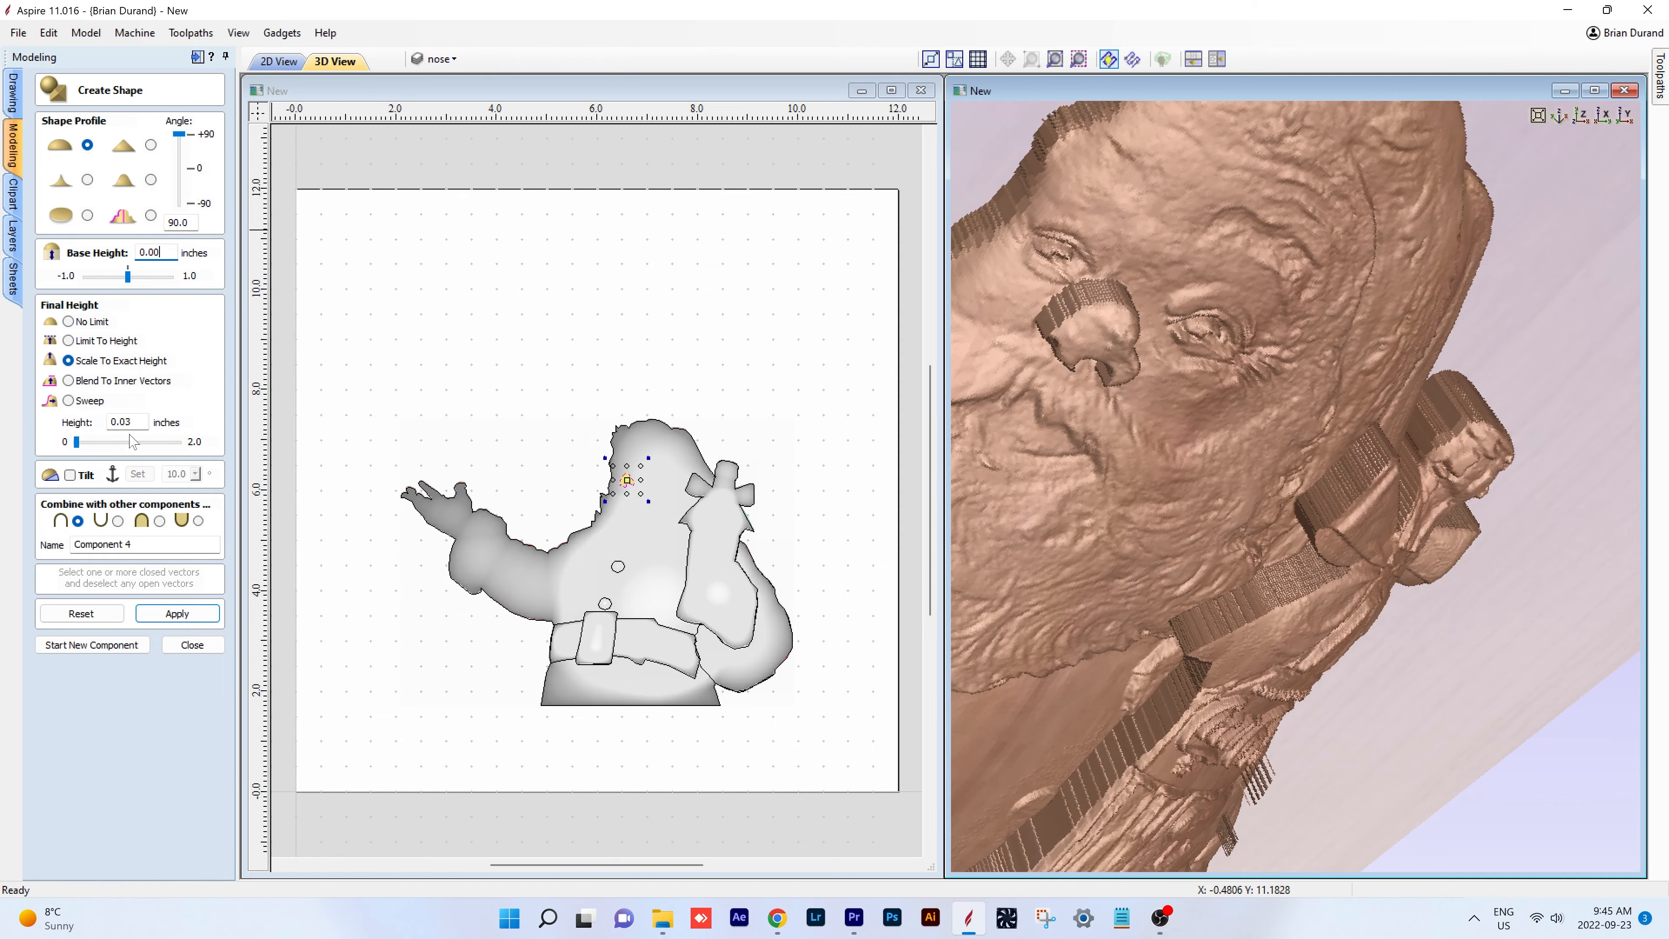
left_click(184, 613)
- Try exact heights of 0.02 and 0.03 inches for the nose shape
left_click_drag(959, 316, 1445, 342)
left_click_drag(125, 422, 144, 424)
type("2")
left_click(177, 615)
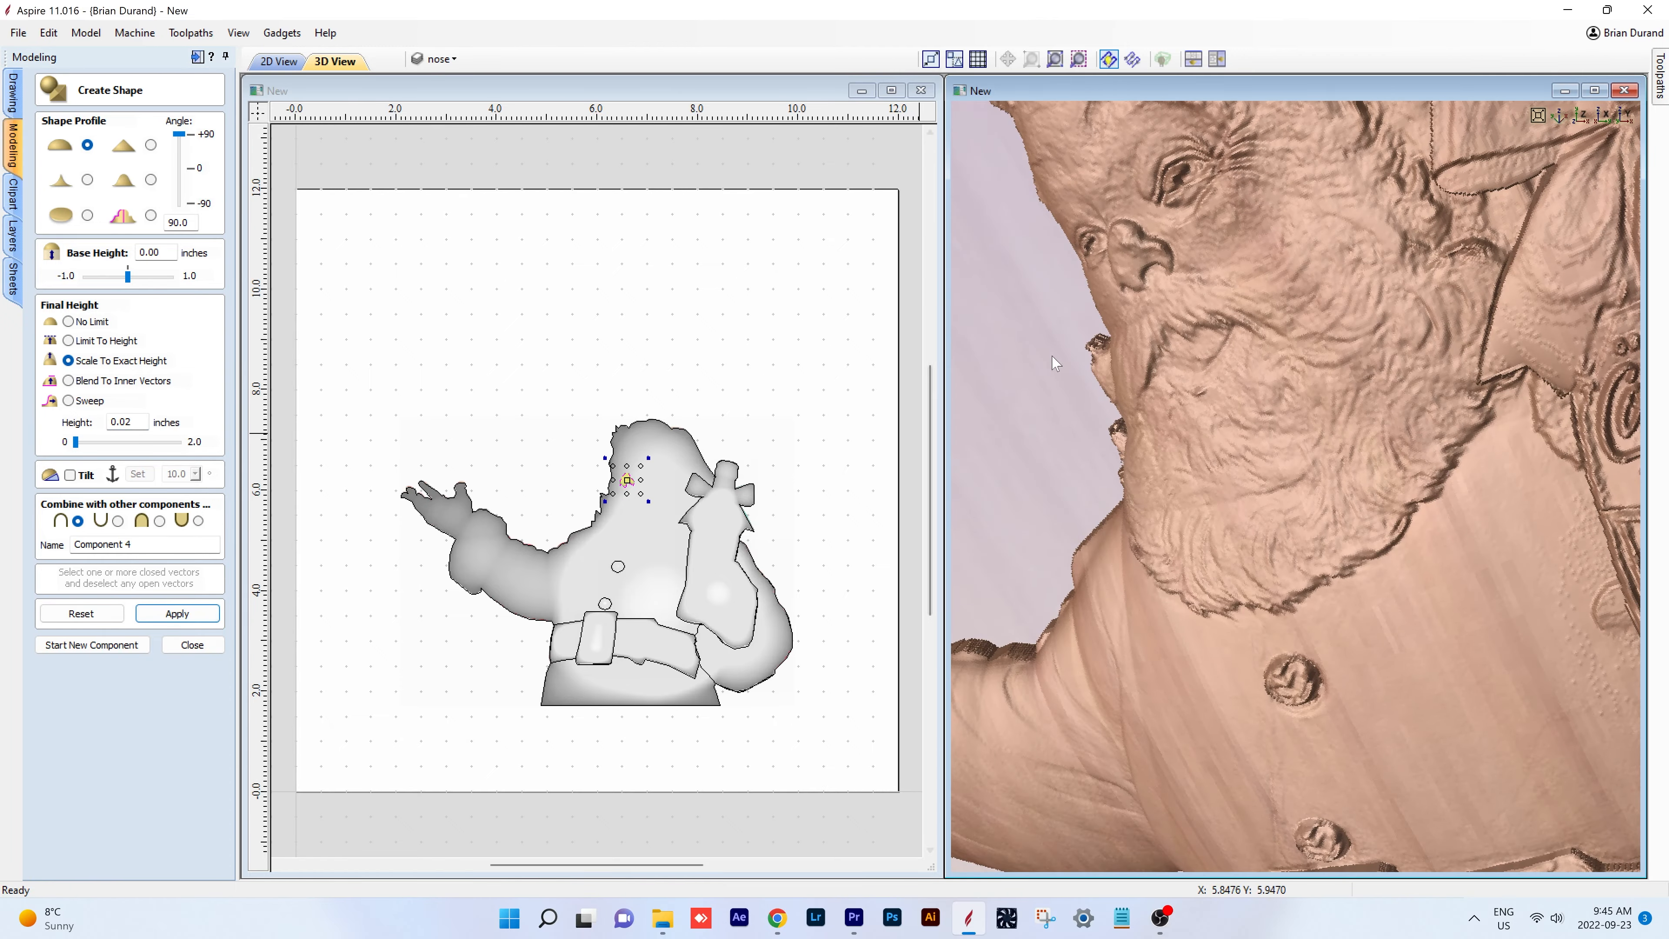
left_click_drag(1053, 356, 1157, 315)
left_click_drag(125, 422, 139, 422)
type("3")
left_click(182, 616)
- Set the nose shape's exact height to 0.05 inches, apply it and leave Create Shape
left_click_drag(1216, 328, 1065, 399)
left_click_drag(134, 422, 125, 422)
type("5")
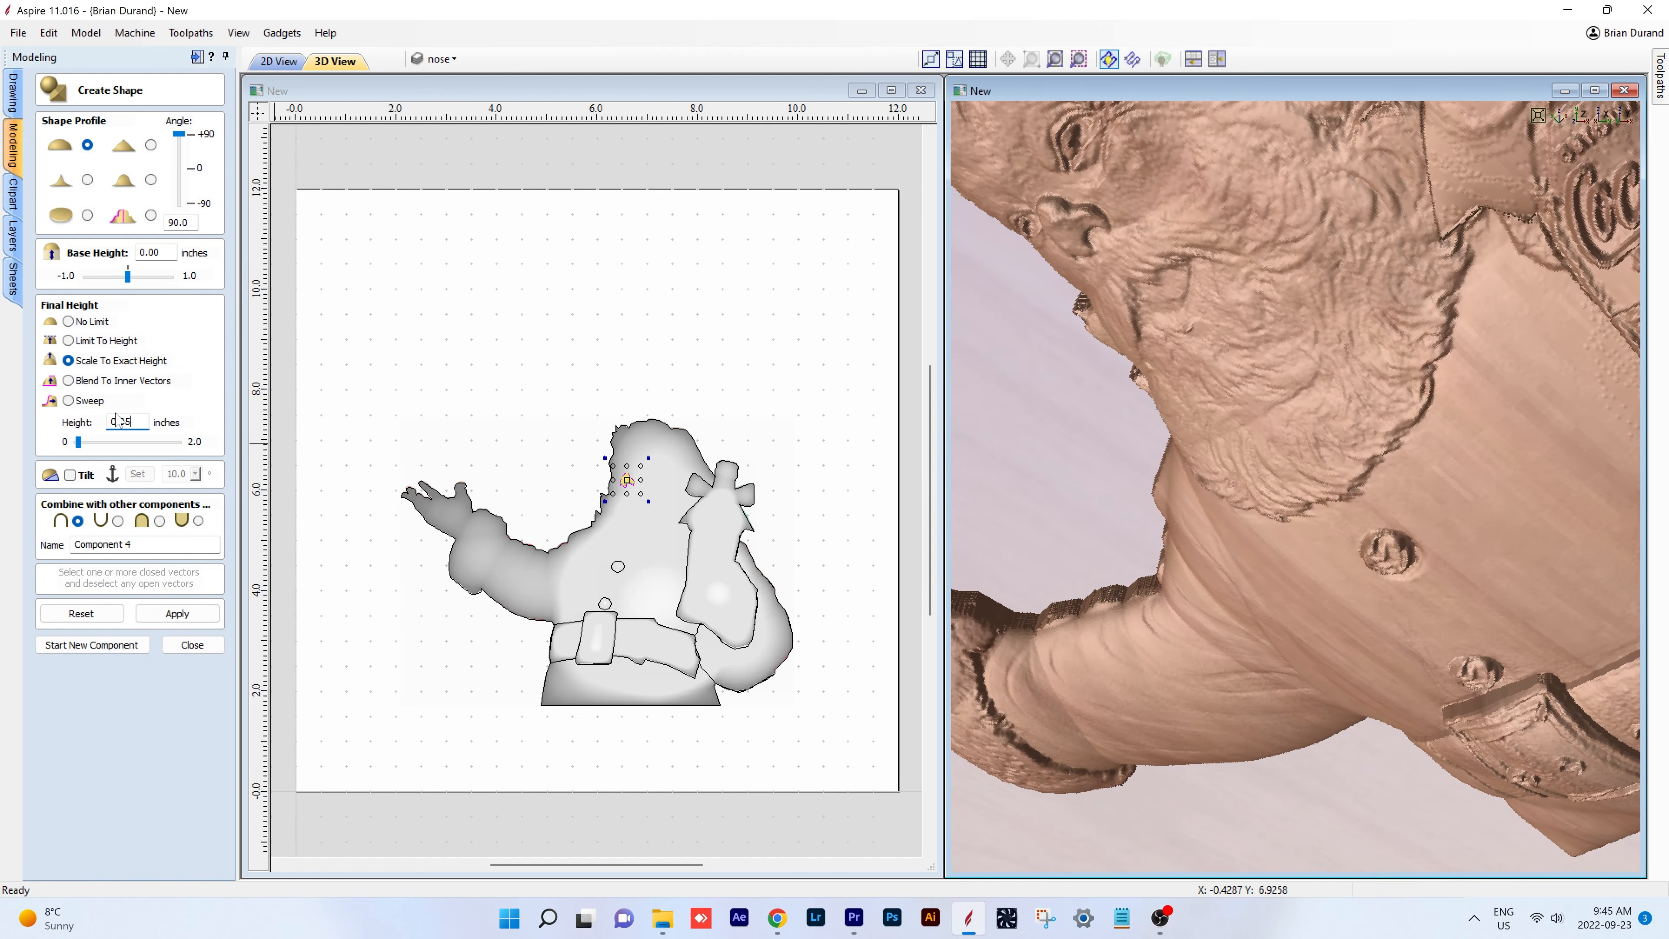
left_click(173, 615)
left_click_drag(1065, 388, 1123, 421)
left_click(190, 644)
- Hide the Level 1 components and open the bottle outline for node editing beside the thumb
left_click(49, 386)
scroll(671, 609, "up", 2)
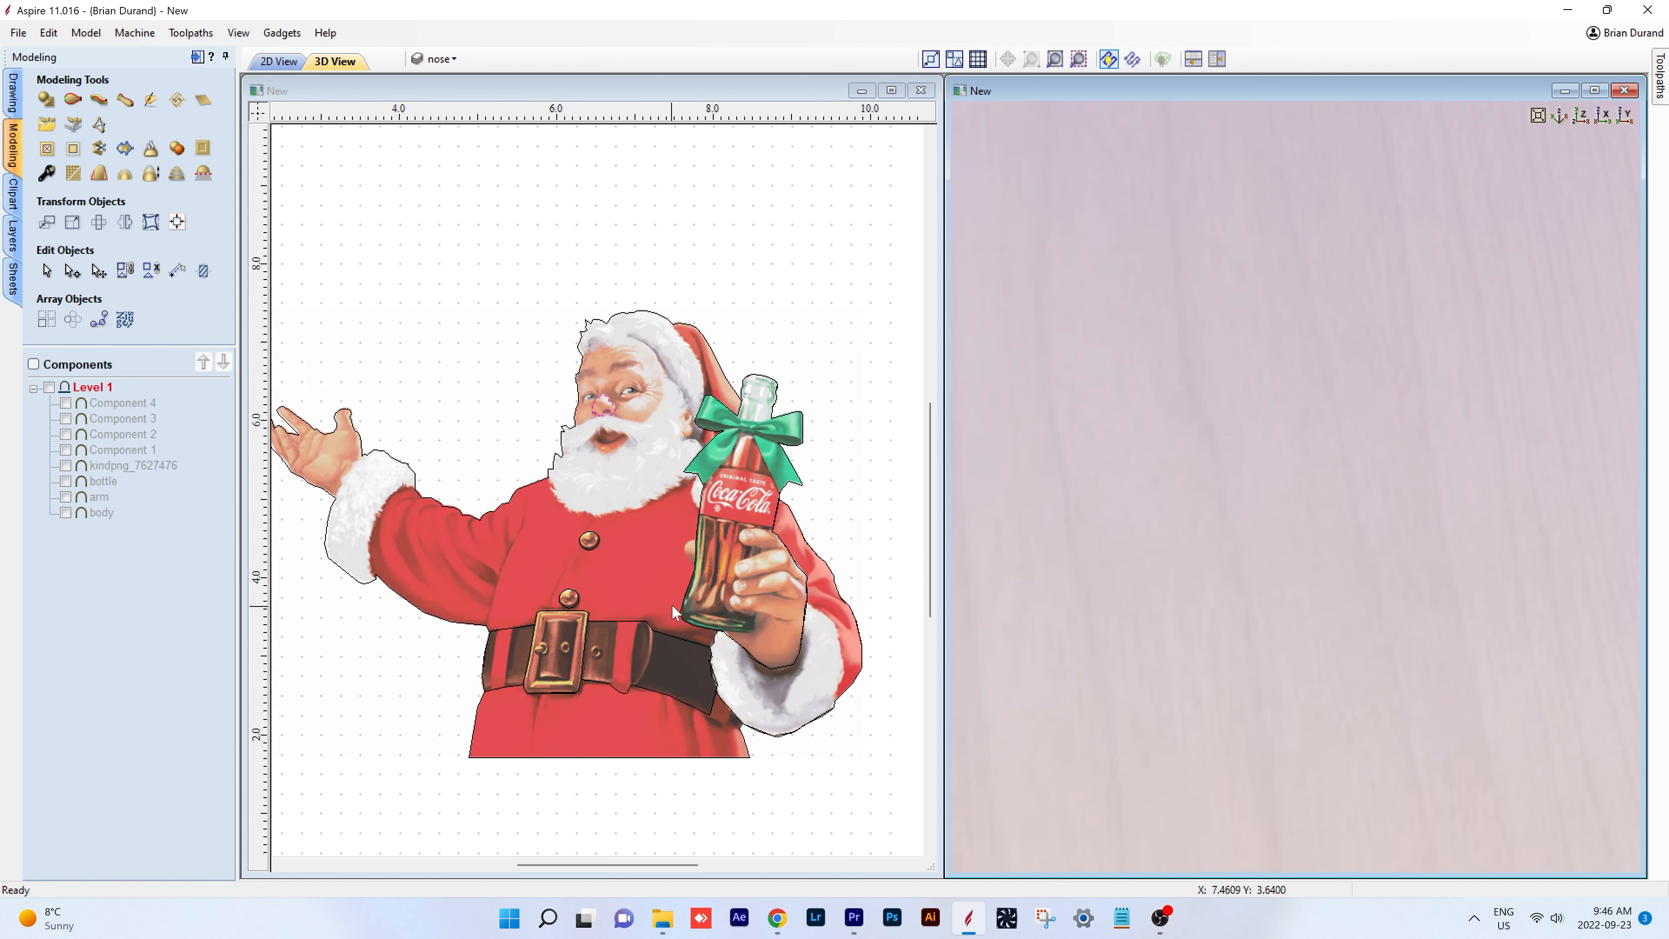
scroll(673, 614, "up", 5)
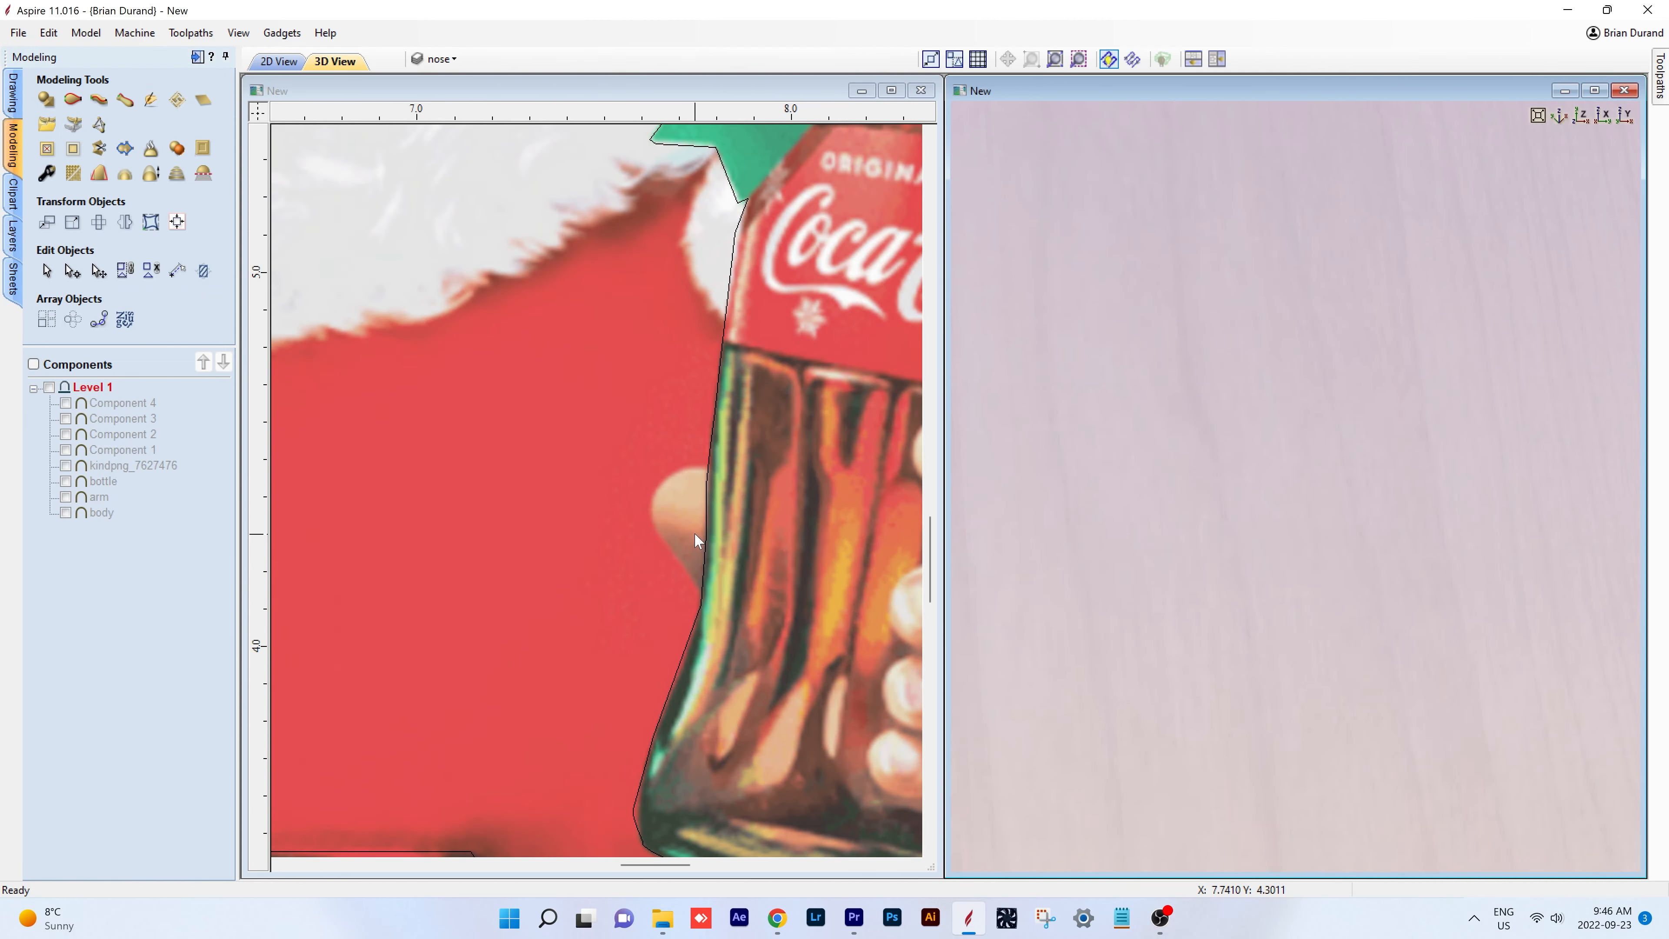
scroll(694, 532, "up", 2)
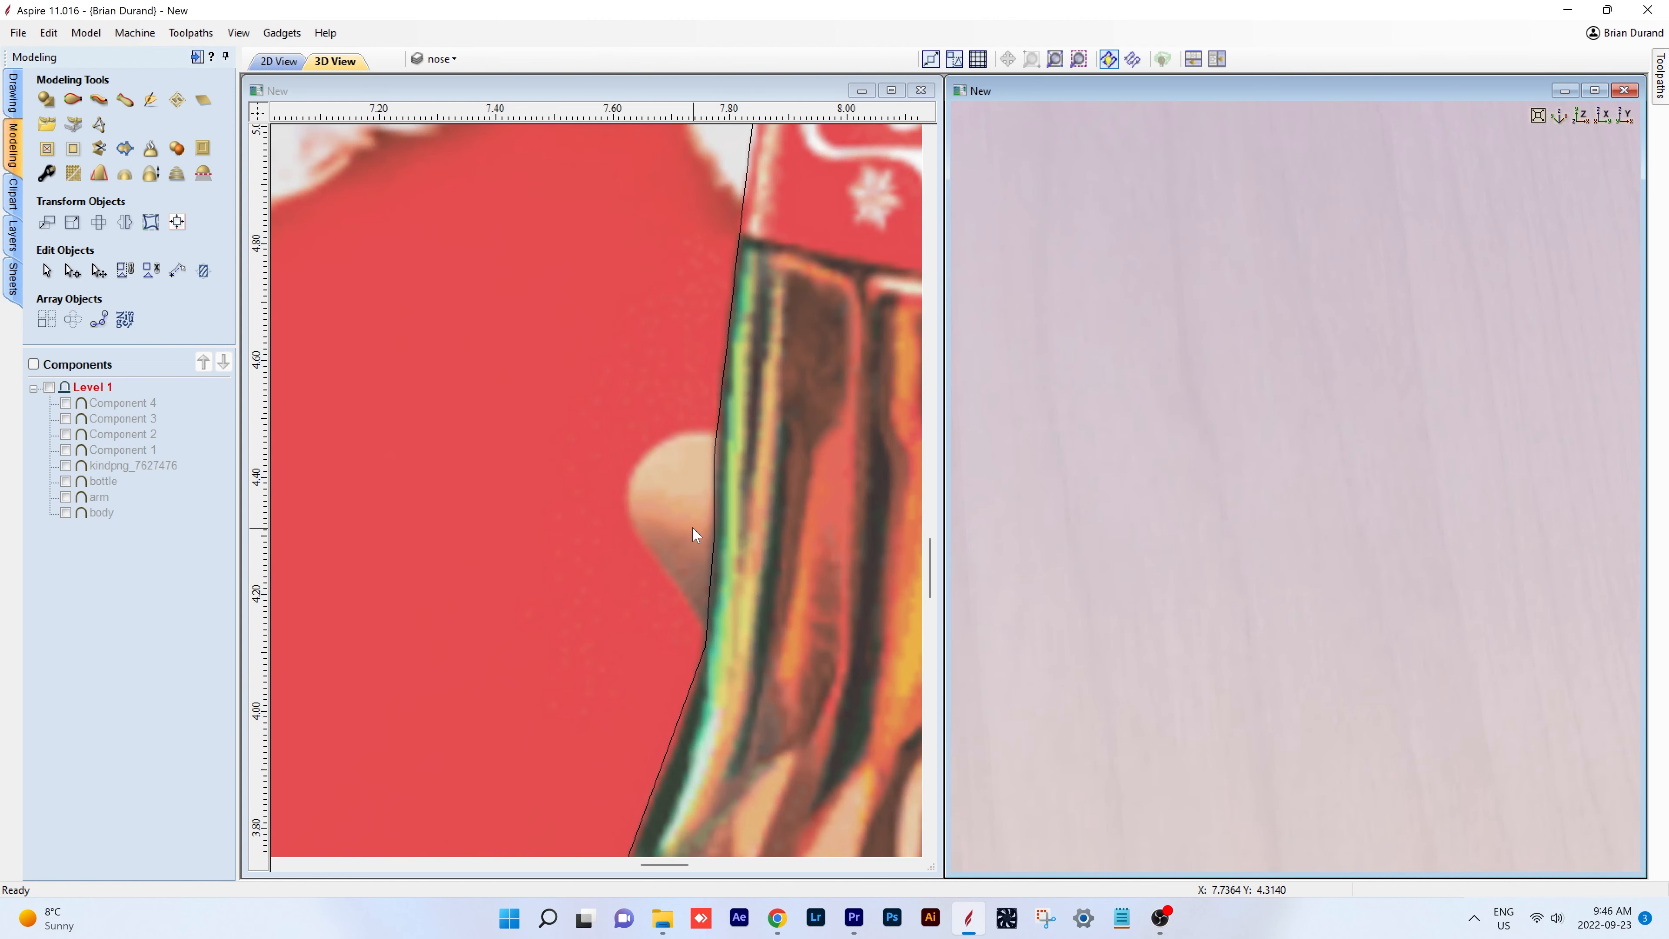
left_click(712, 449)
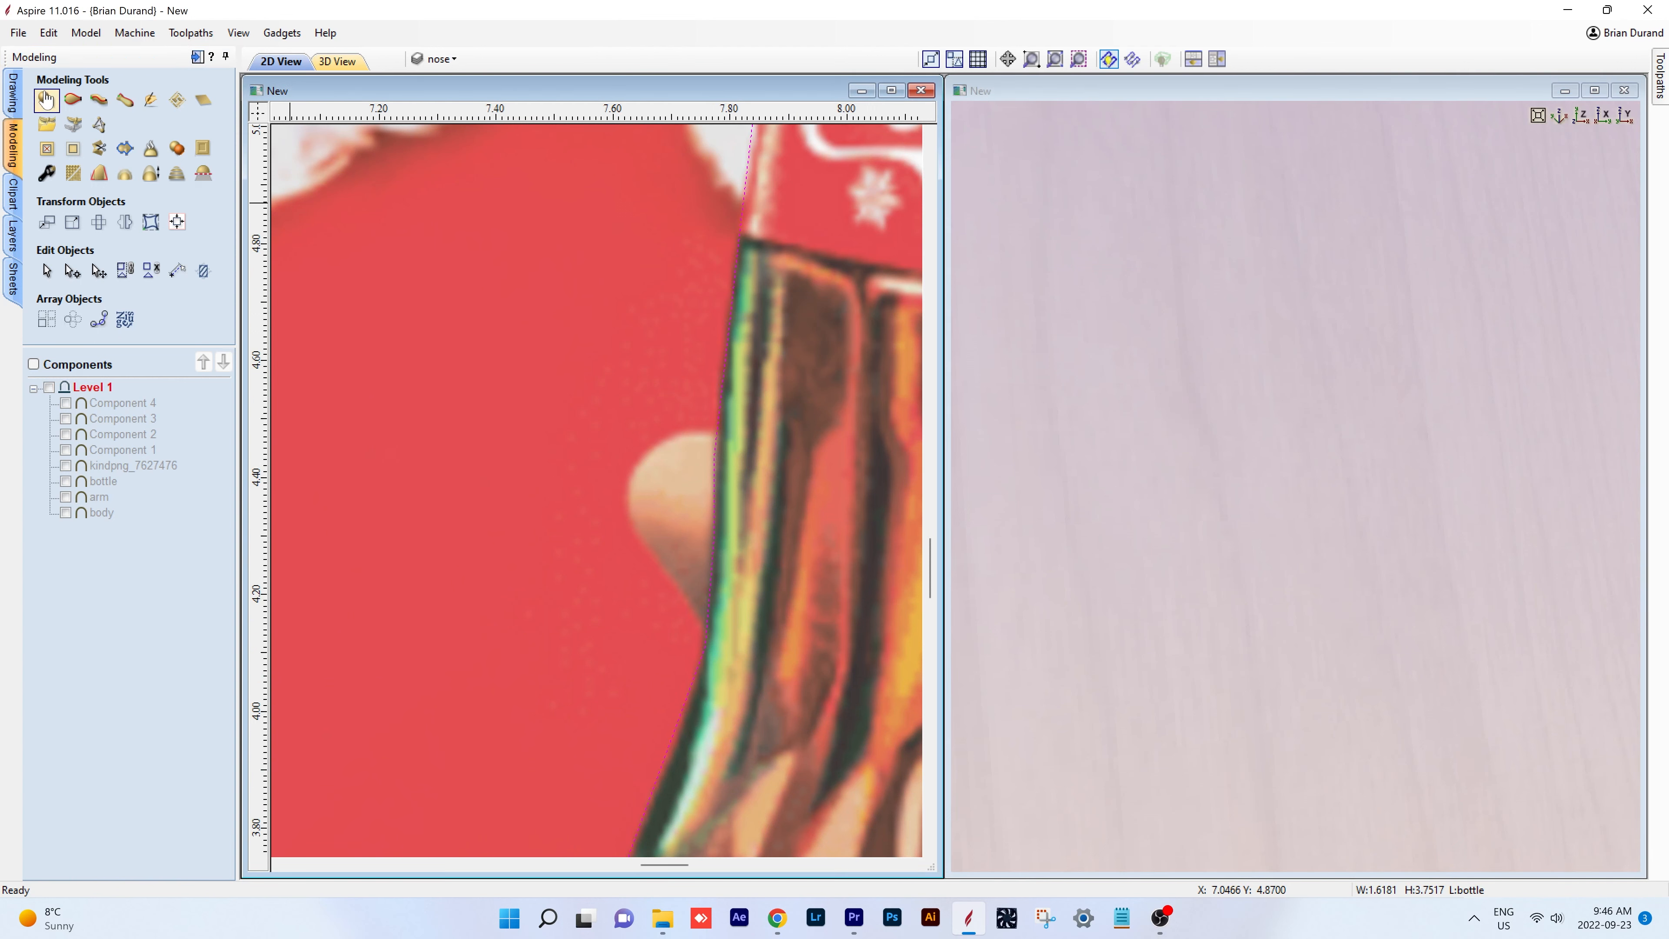
left_click(13, 95)
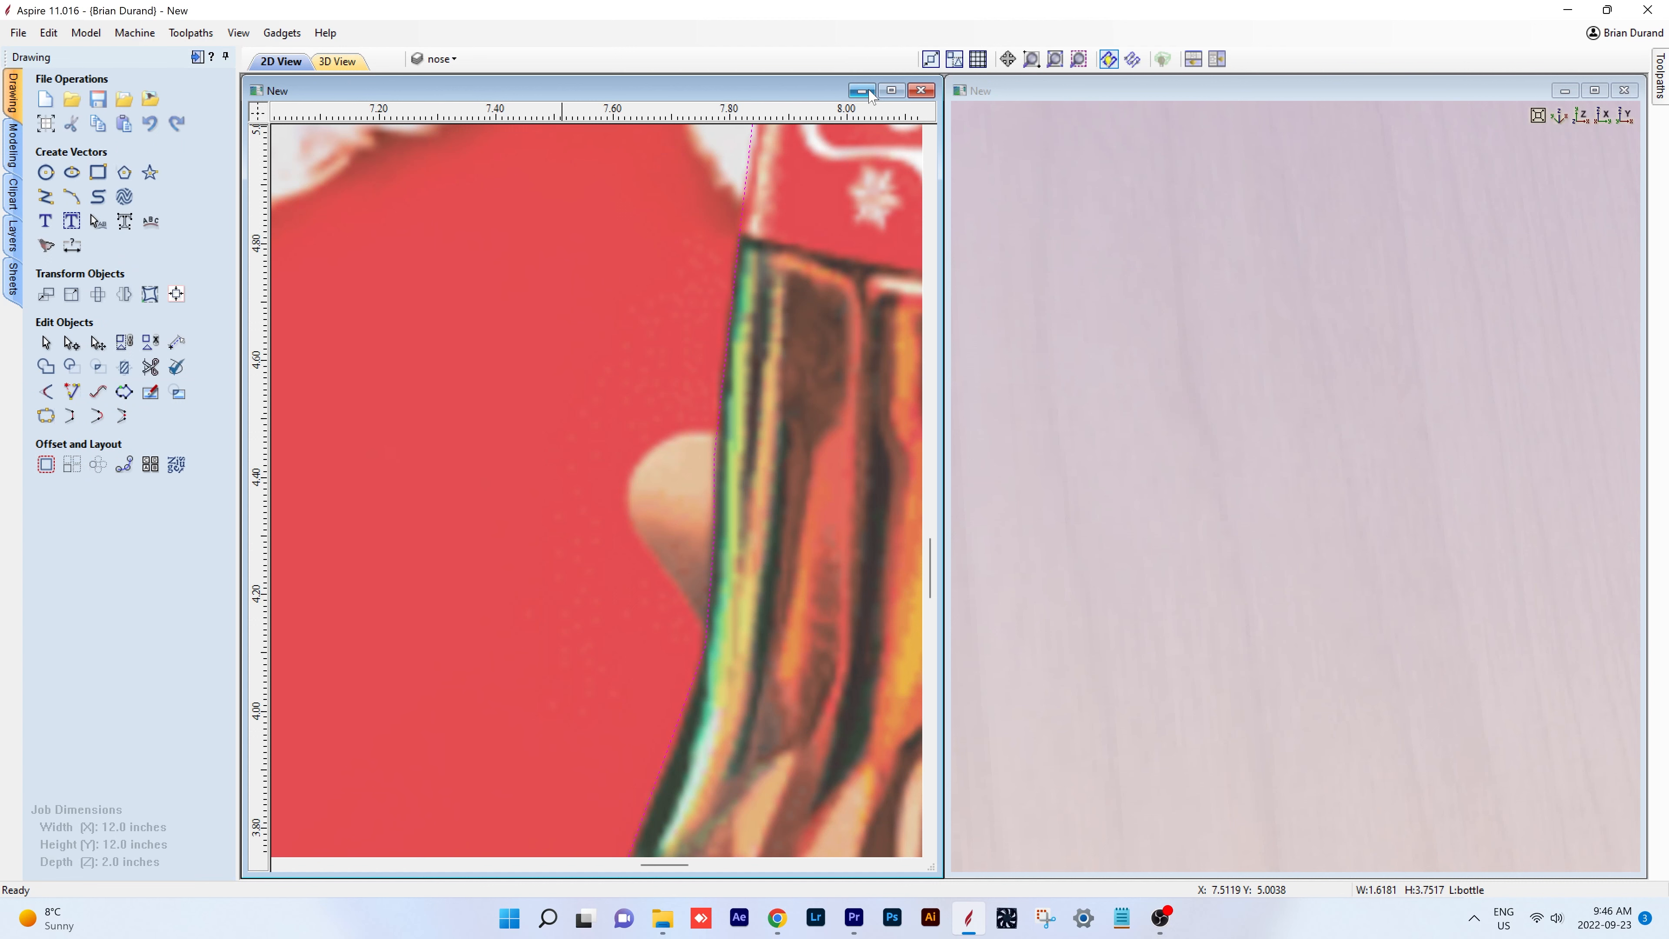
left_click(891, 93)
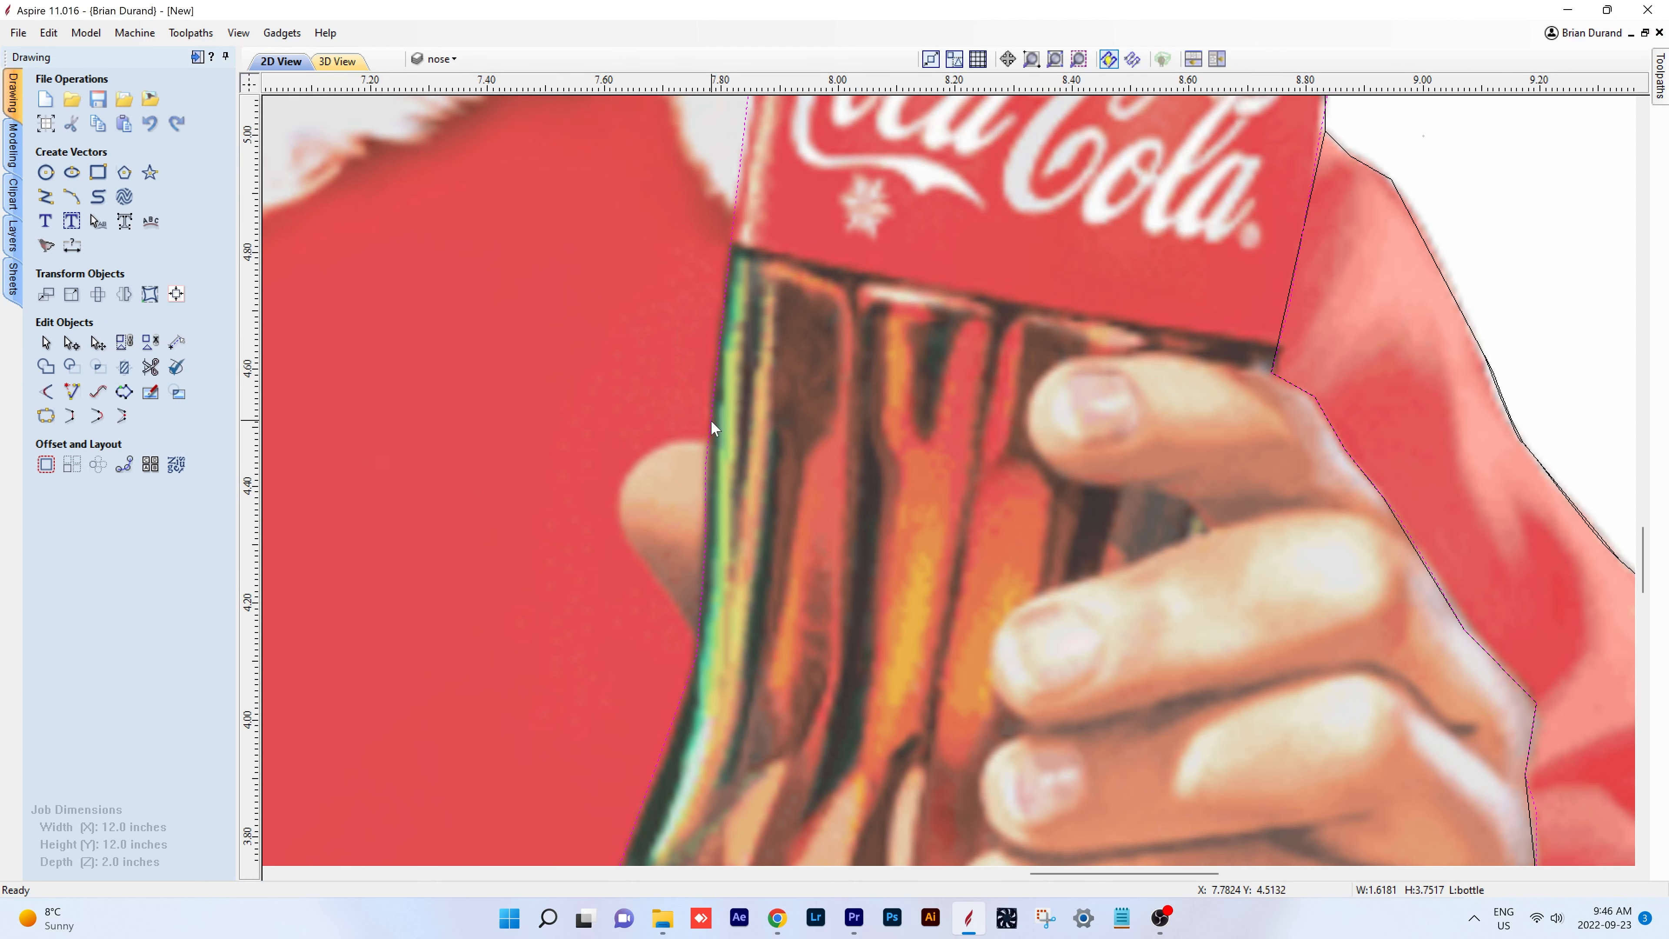
left_click(709, 460)
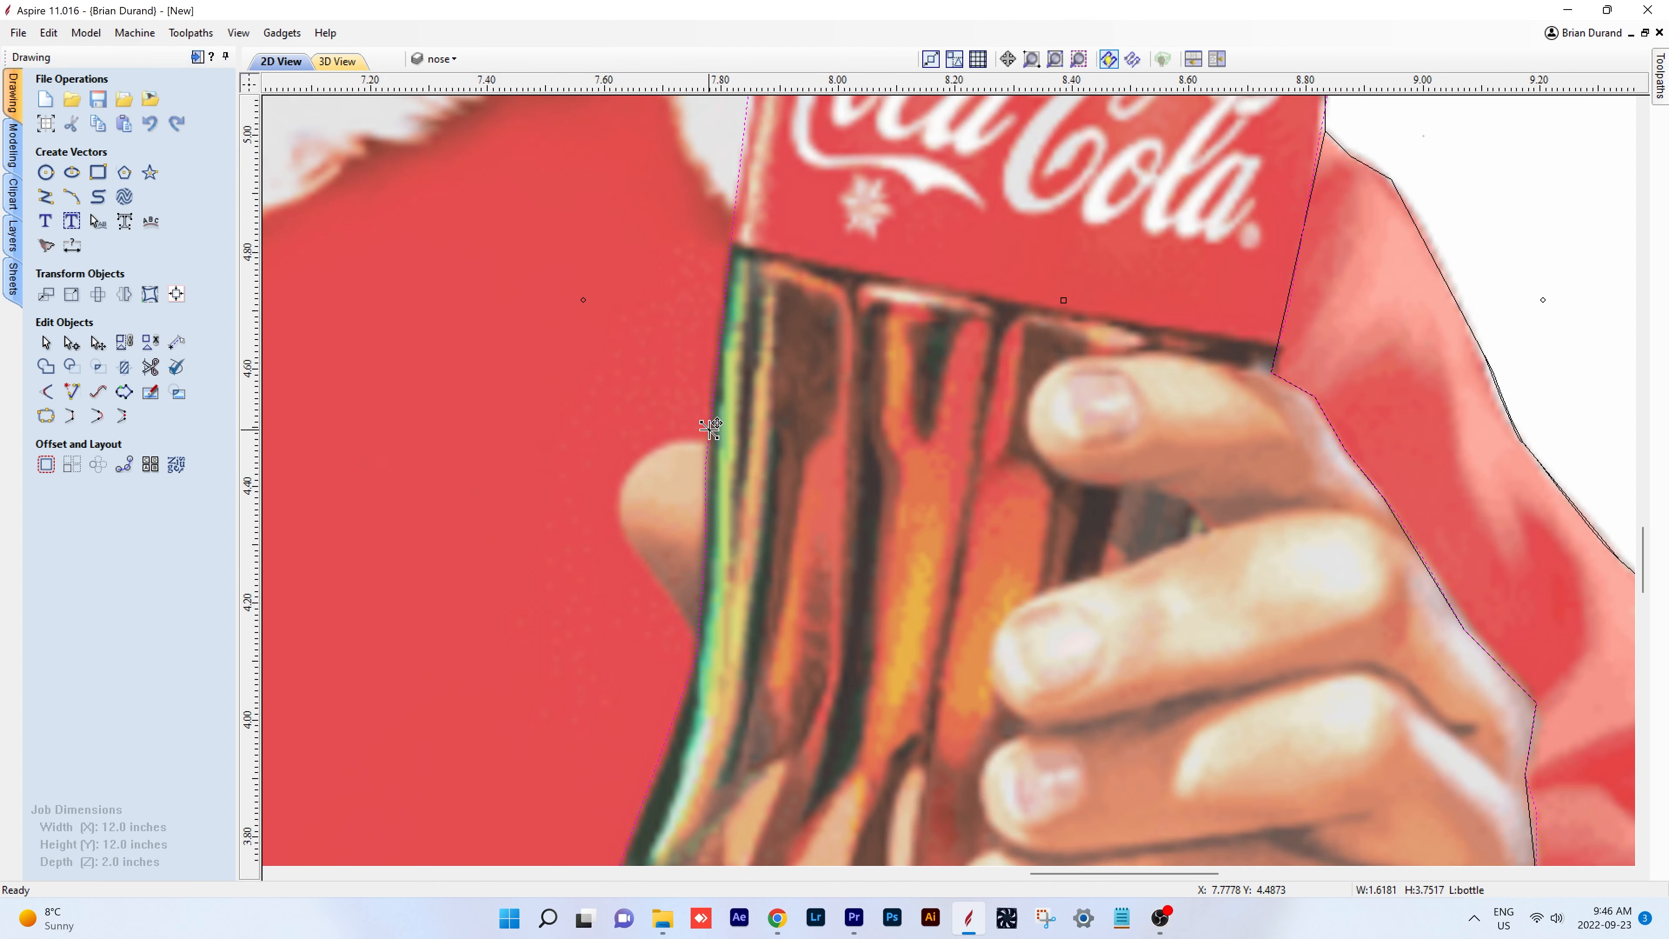
double_click(698, 464)
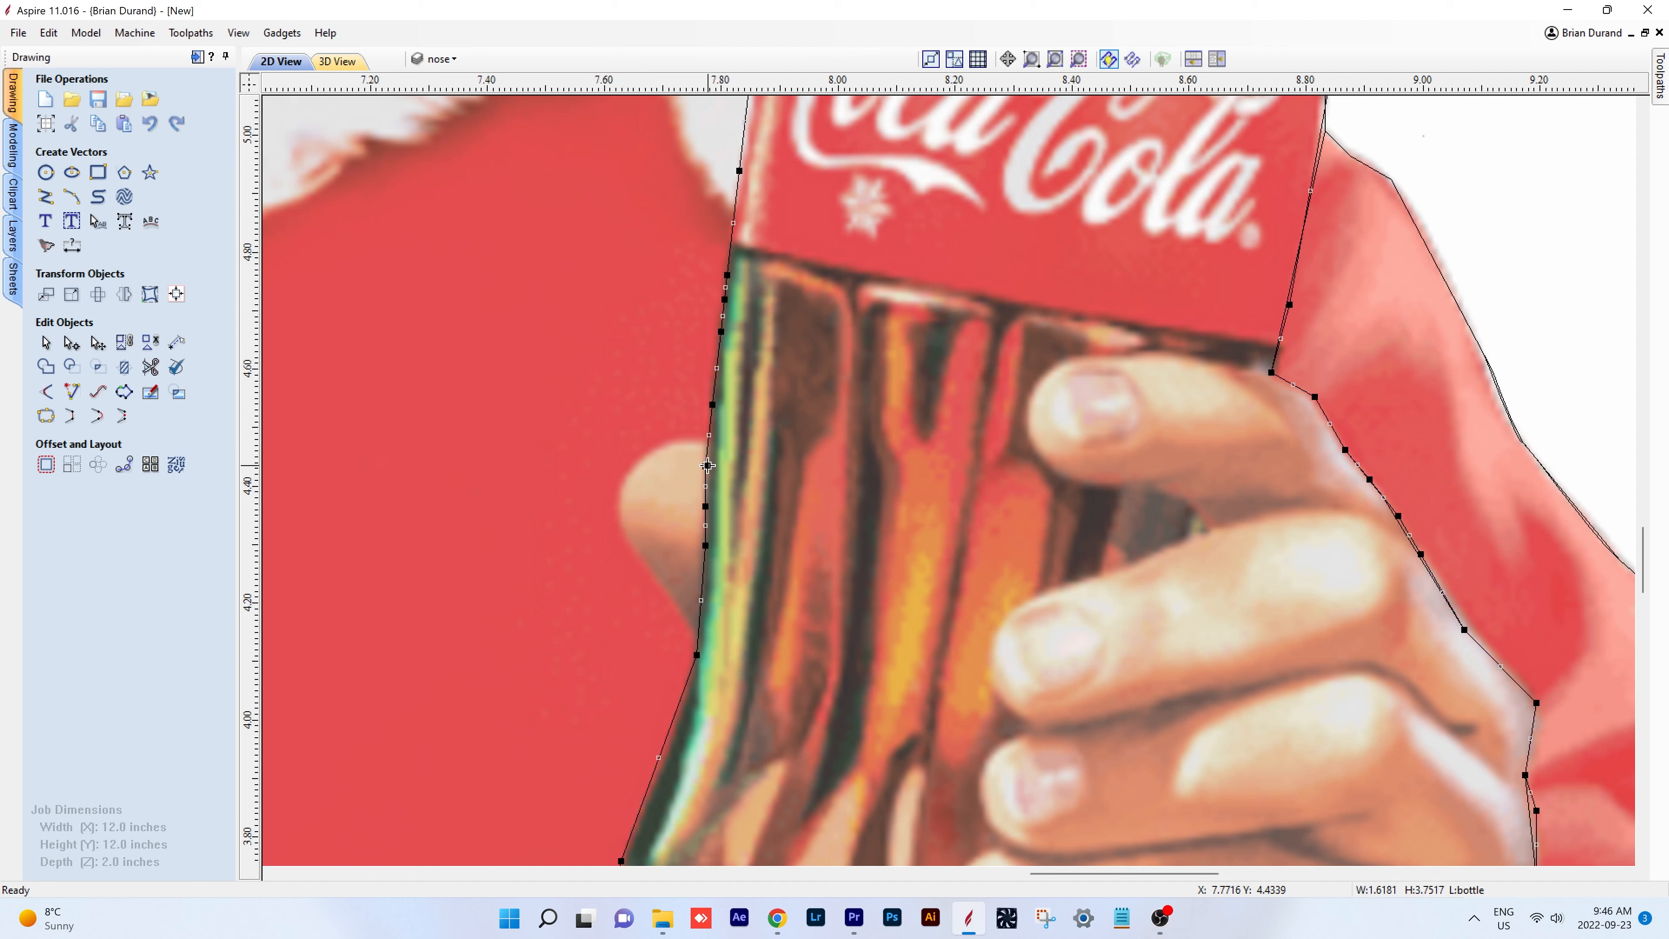
- Move the bottle outline's nodes out around the thumb tip and finish node editing
left_click_drag(705, 466, 648, 565)
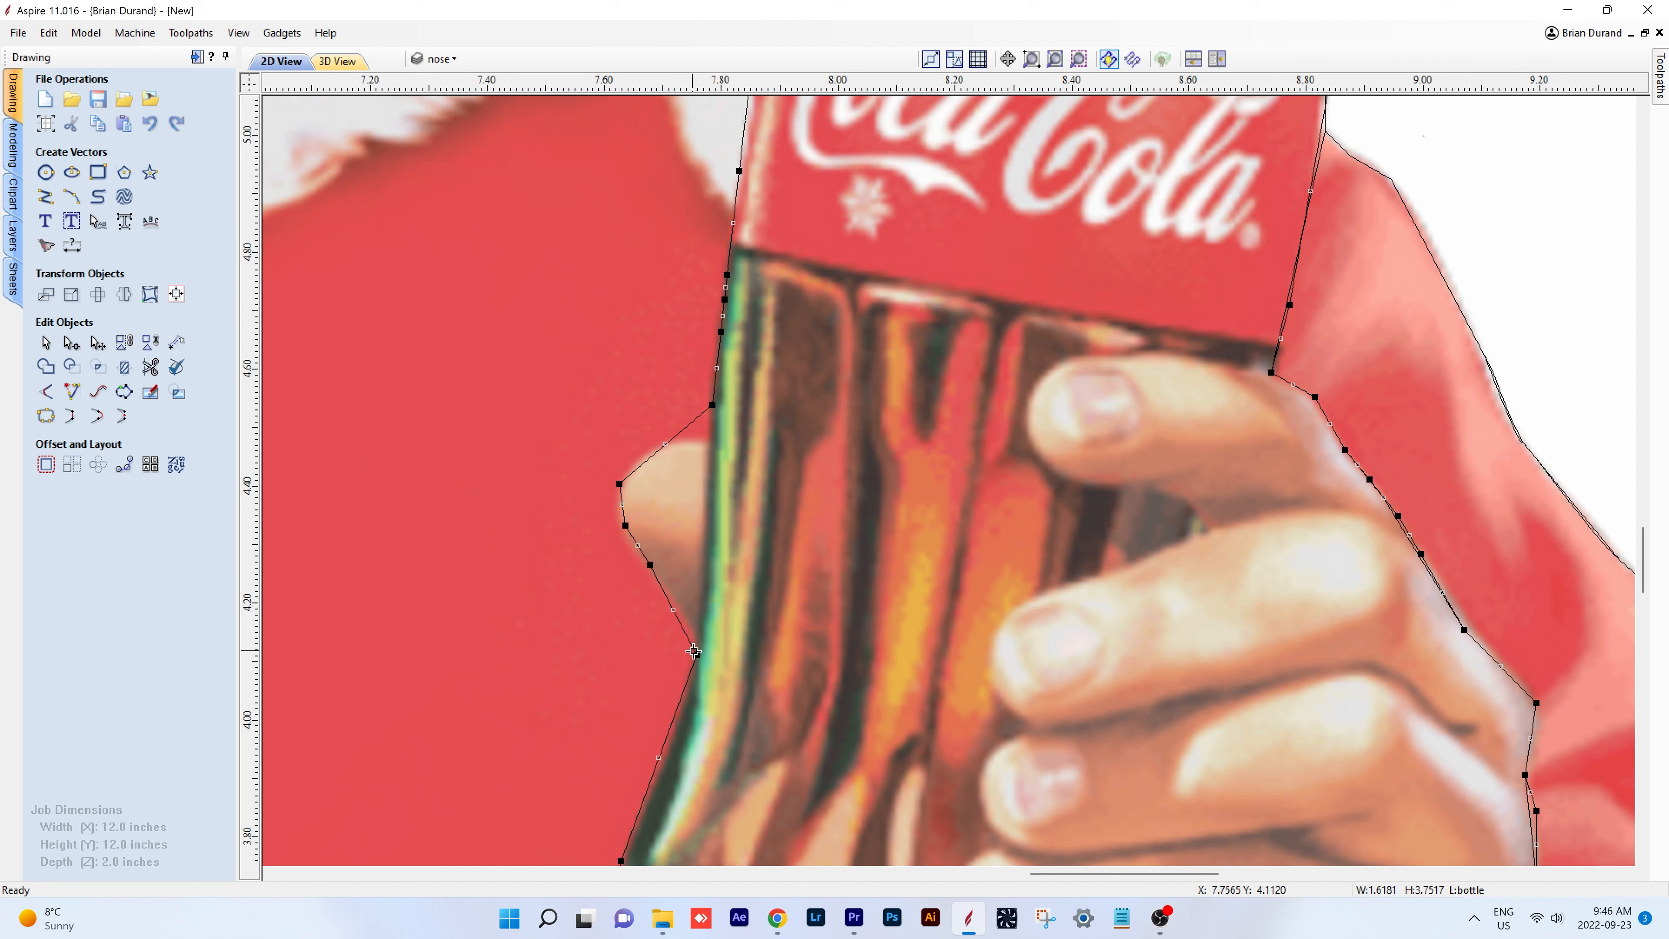
left_click_drag(693, 651, 701, 638)
mouse_move(711, 407)
left_mouse_down()
mouse_move(702, 444)
mouse_move(640, 464)
left_mouse_up()
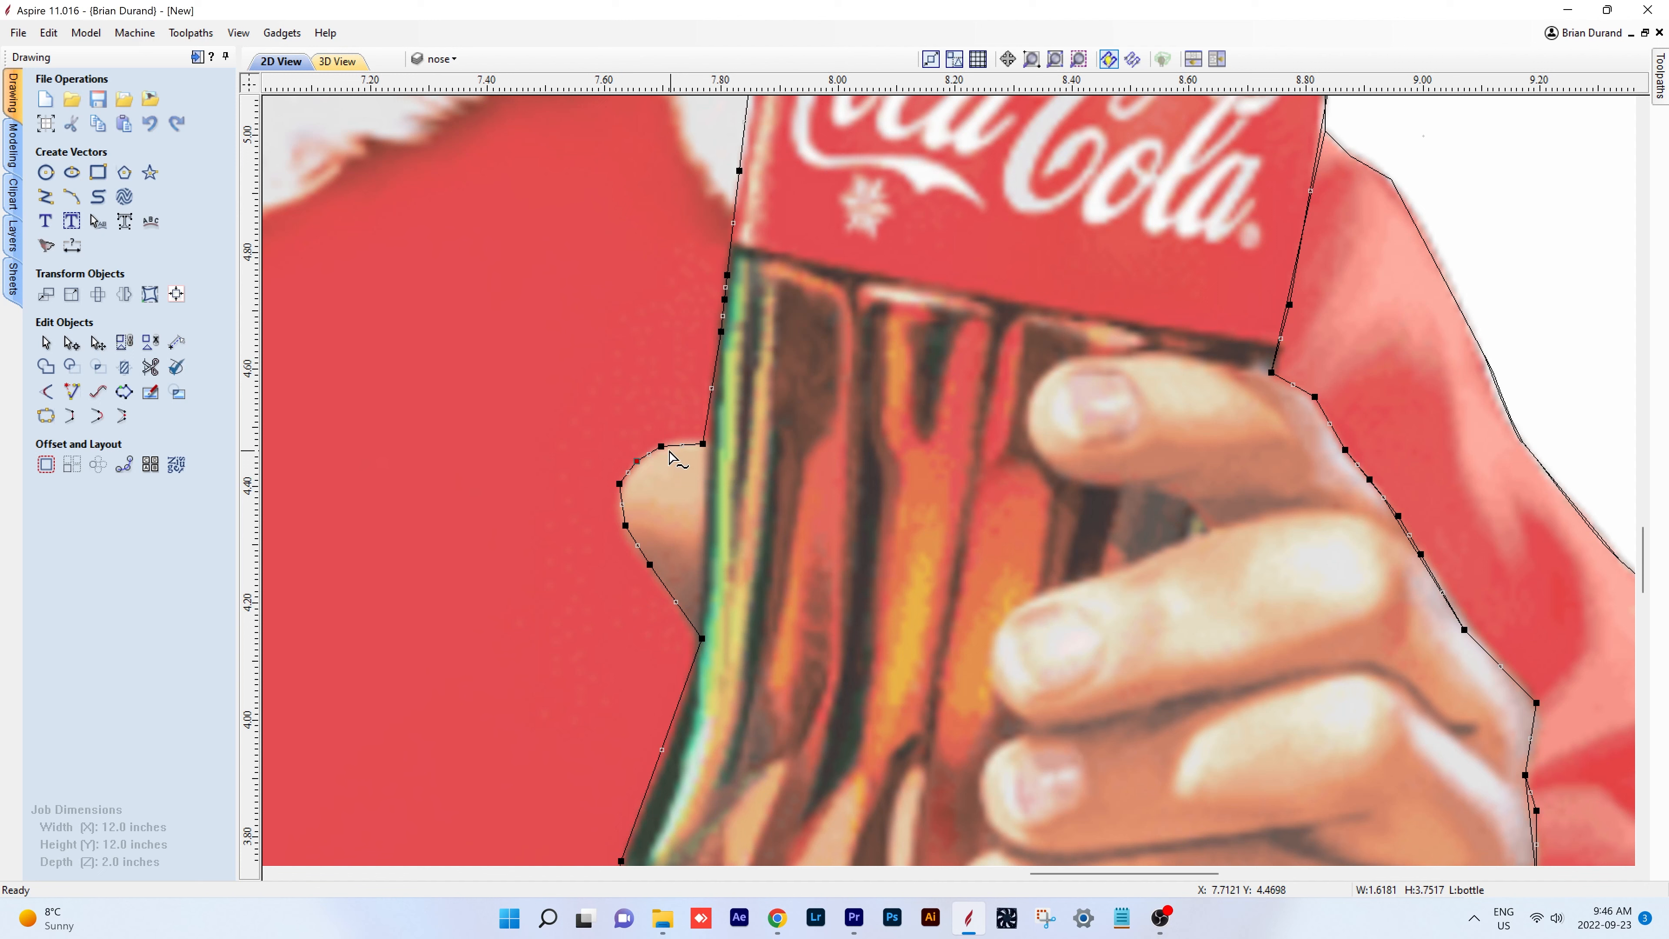
left_click(702, 442)
key("n")
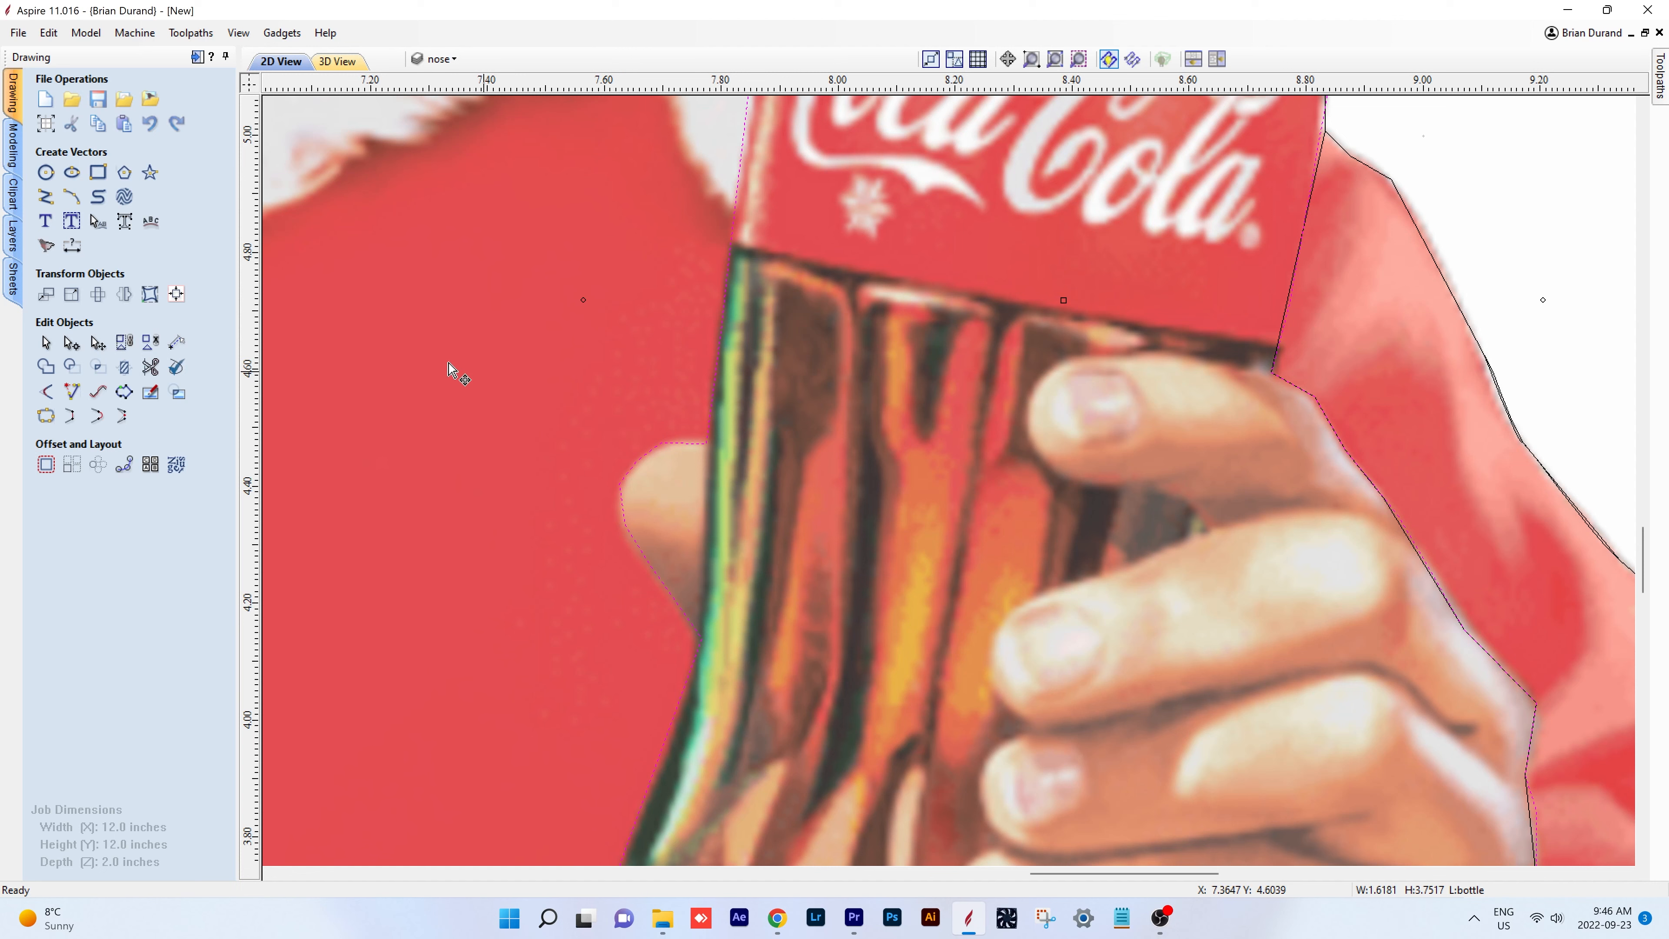
- Show the Level 1 components and delete the old bottle component
left_click(12, 147)
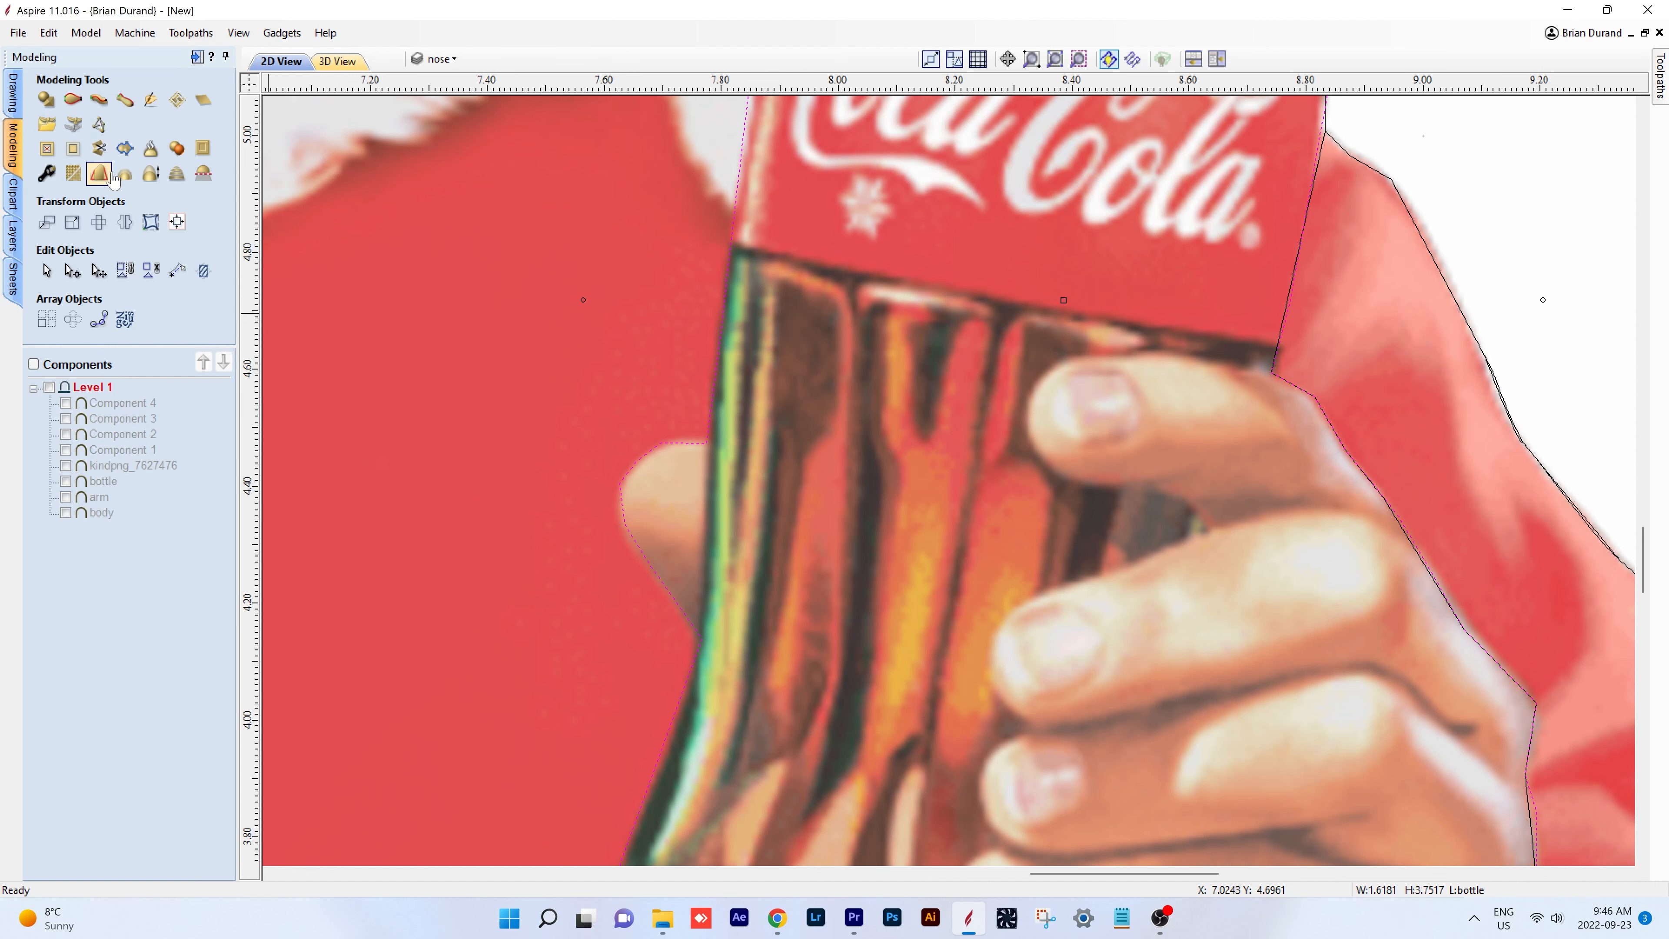
left_click(49, 387)
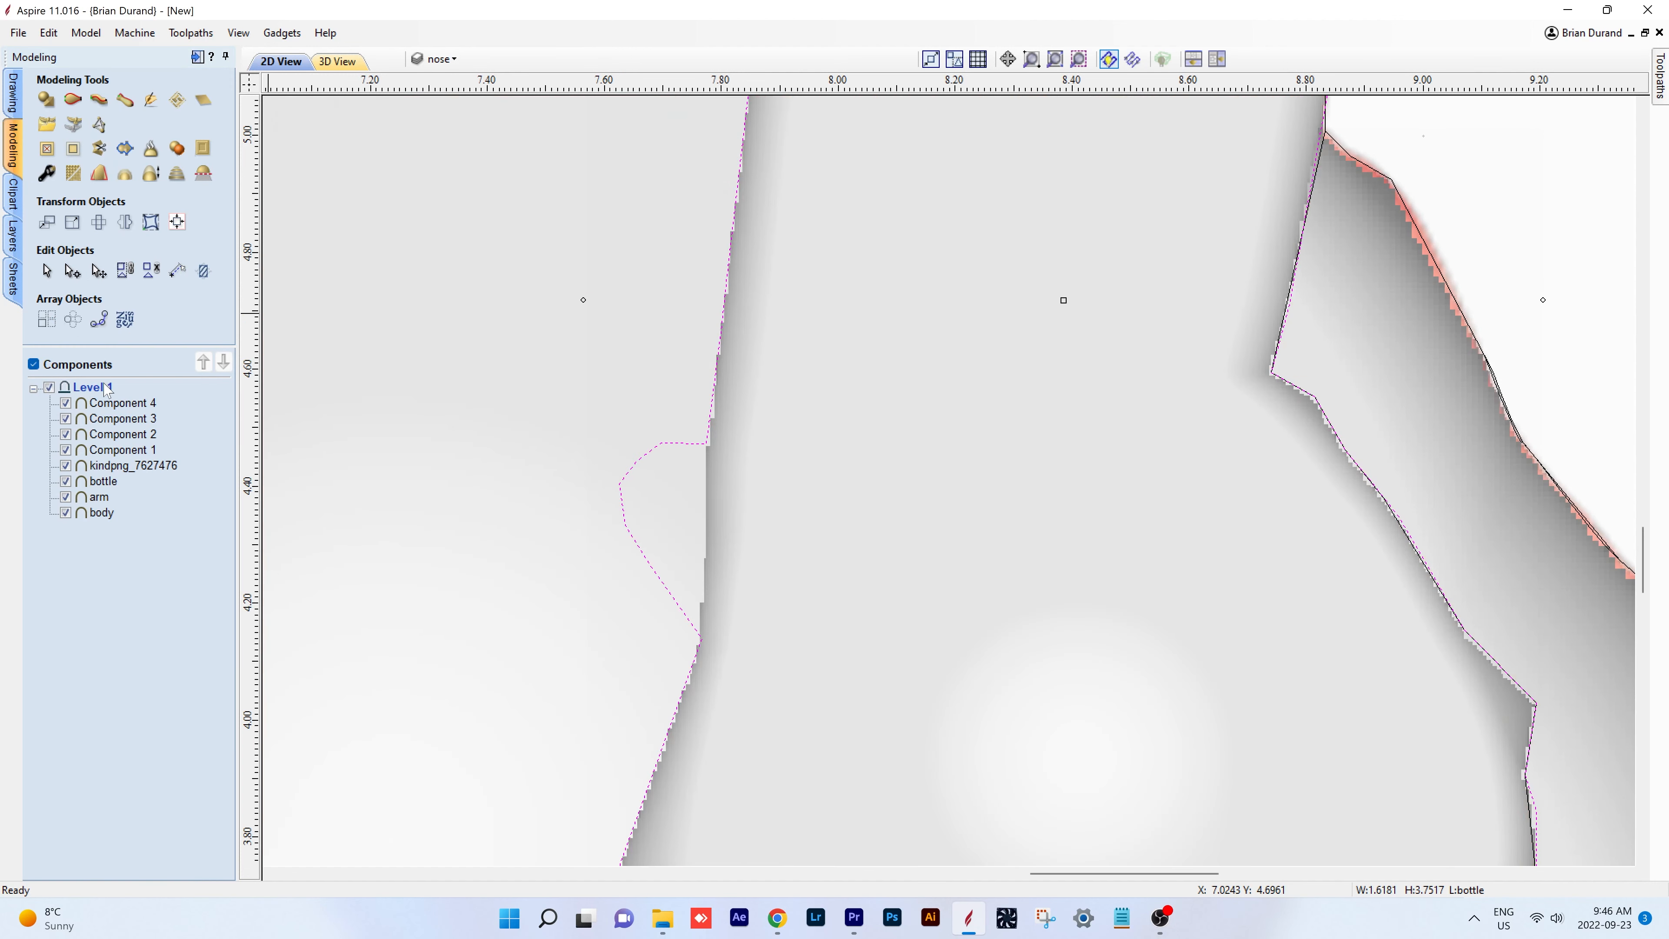
scroll(652, 429, "down", 1)
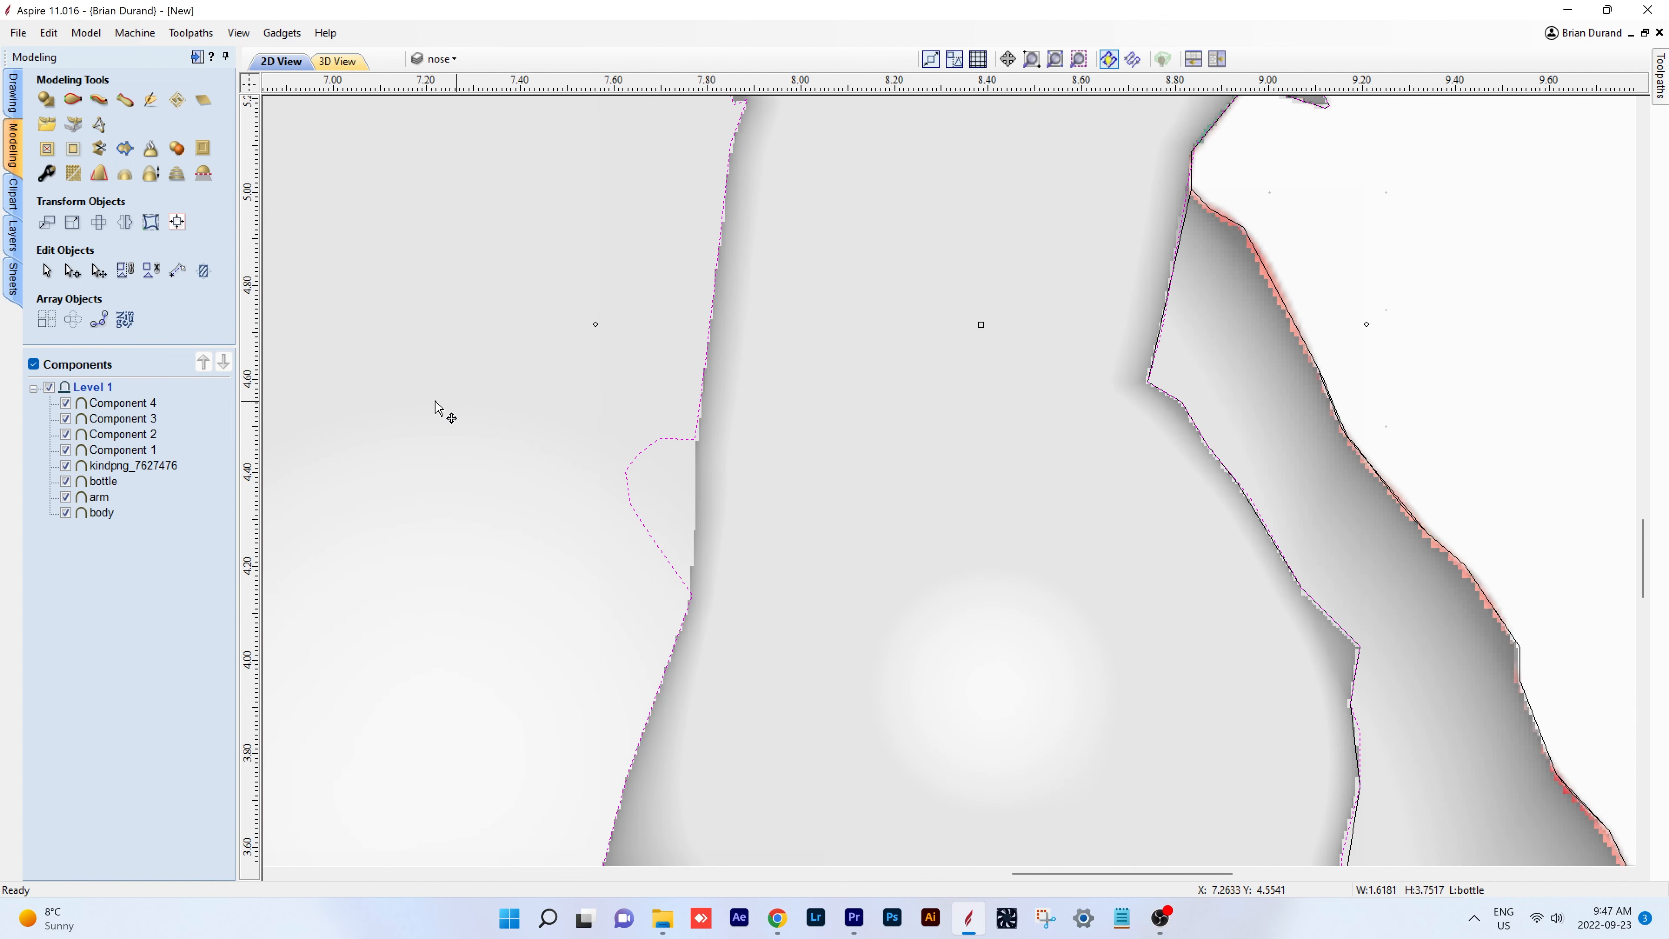
left_click(105, 483)
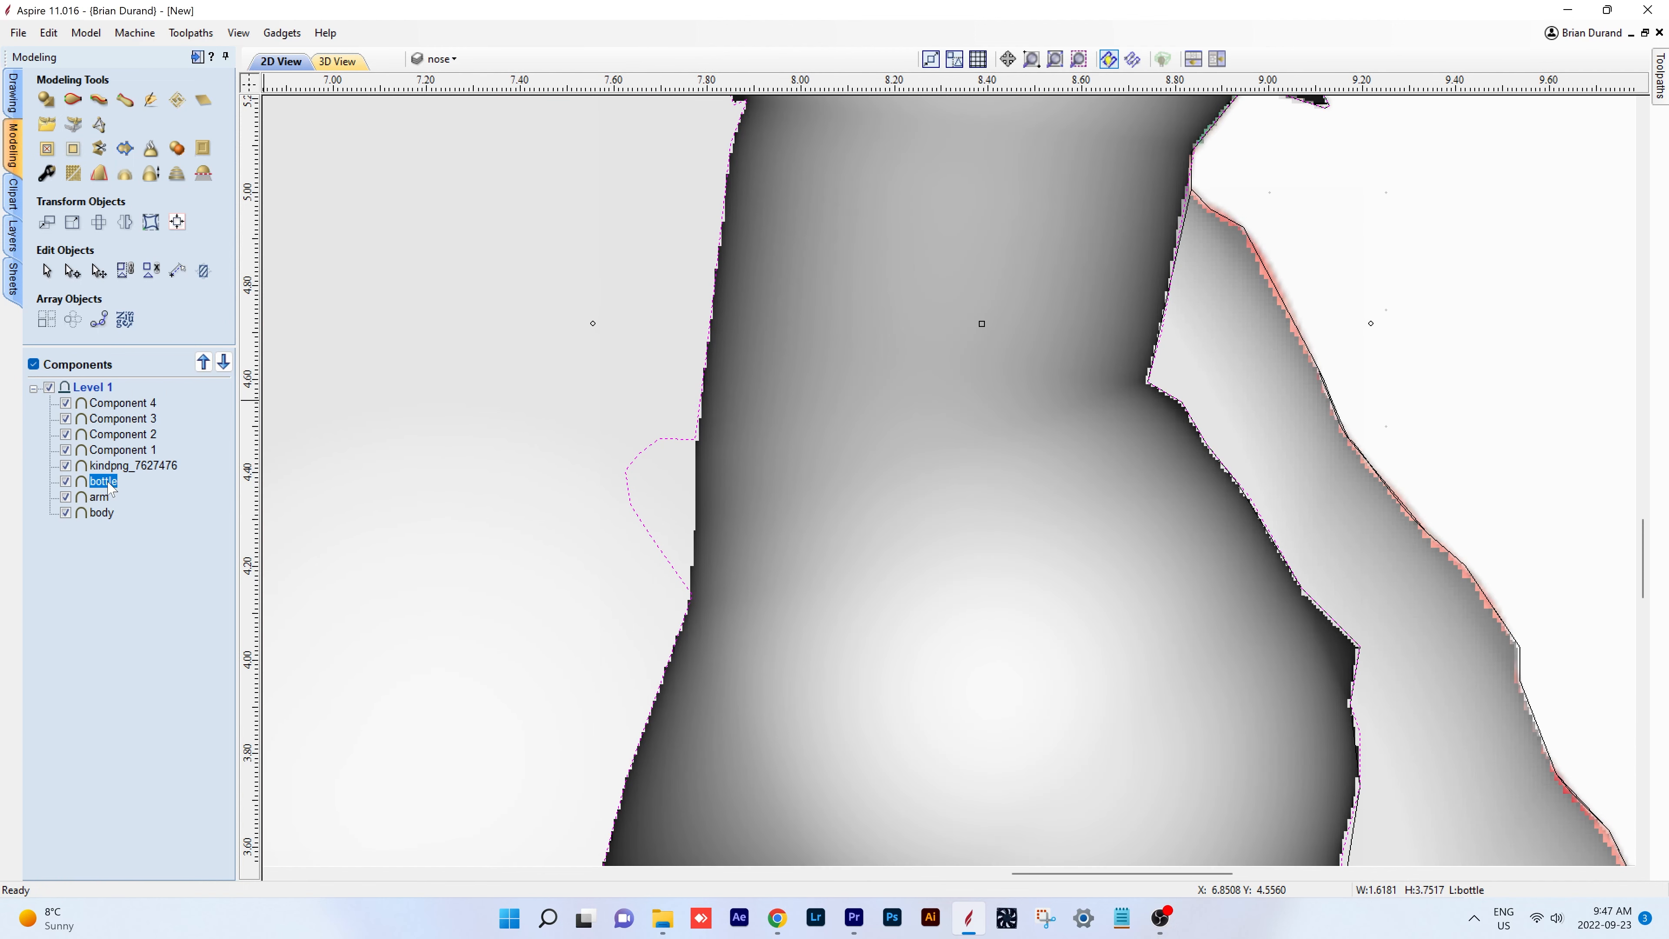
key("Delete")
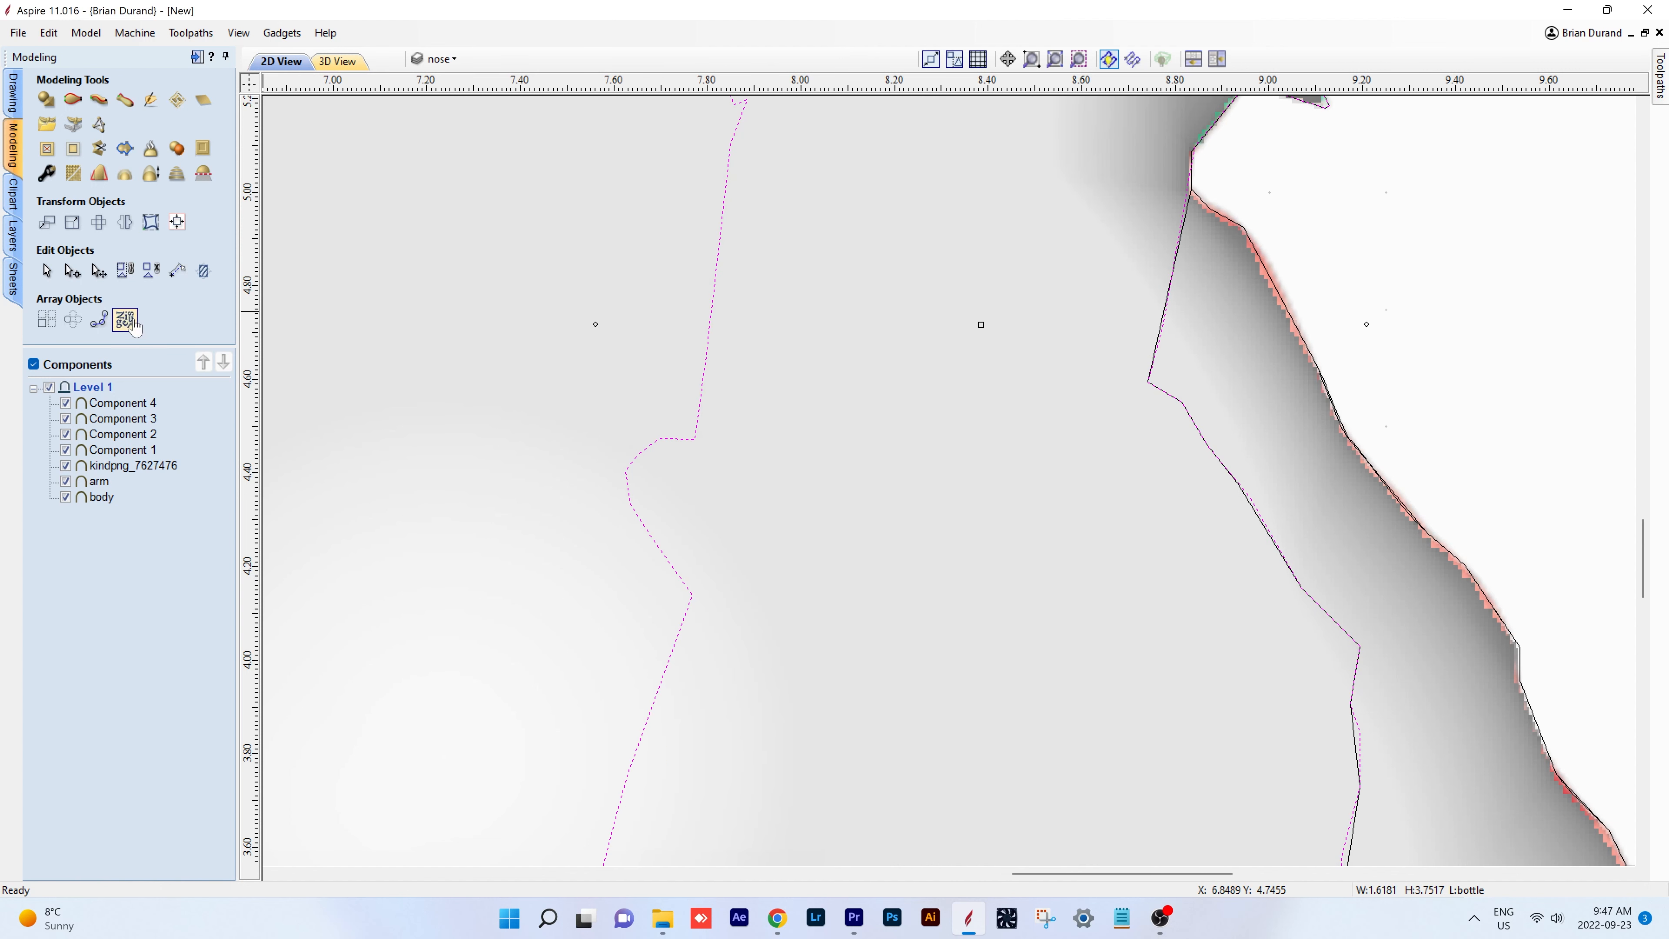
- Create a rounded shape from the edited bottle outline, scaled to exact height, and apply it
left_click(45, 101)
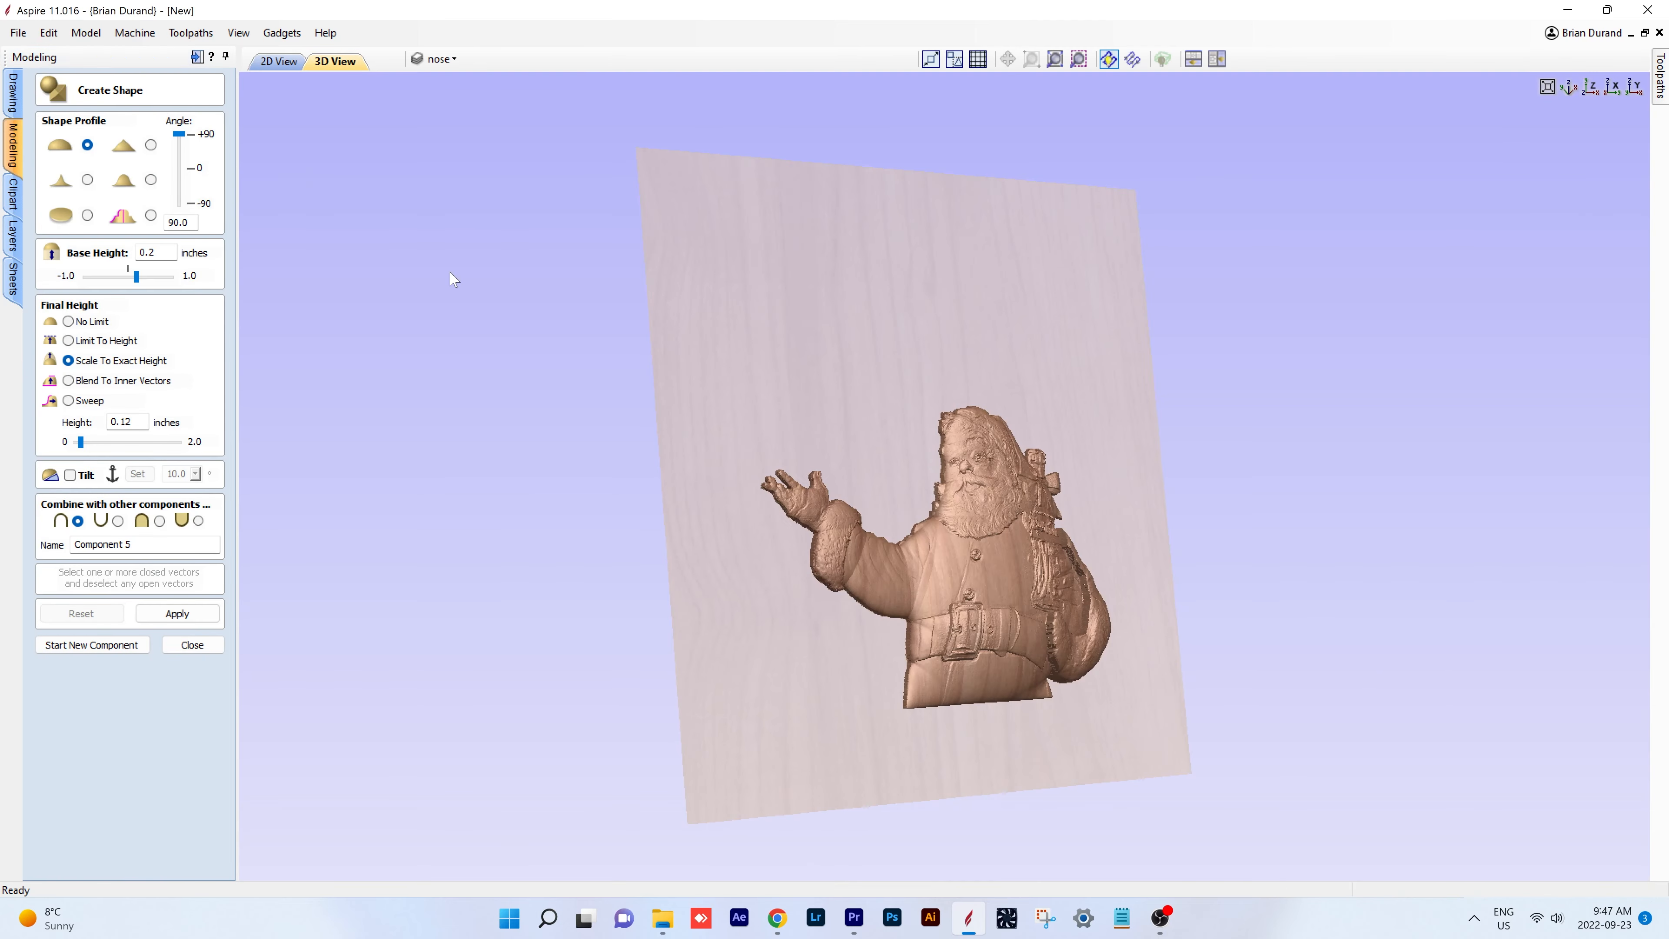
left_click_drag(1019, 556, 1266, 528)
scroll(1058, 592, "up", 5)
left_click(188, 609)
left_click_drag(657, 454, 792, 503)
- Set the bottle shape's base height to 0.06 inches and its exact height to 0.18 inches, apply and leave Create Shape
left_click_drag(137, 277, 130, 277)
left_click(181, 613)
left_click_drag(545, 391, 512, 398)
scroll(513, 398, "up", 3)
left_click_drag(81, 441, 85, 442)
left_click(178, 613)
left_click_drag(1360, 559, 1465, 625)
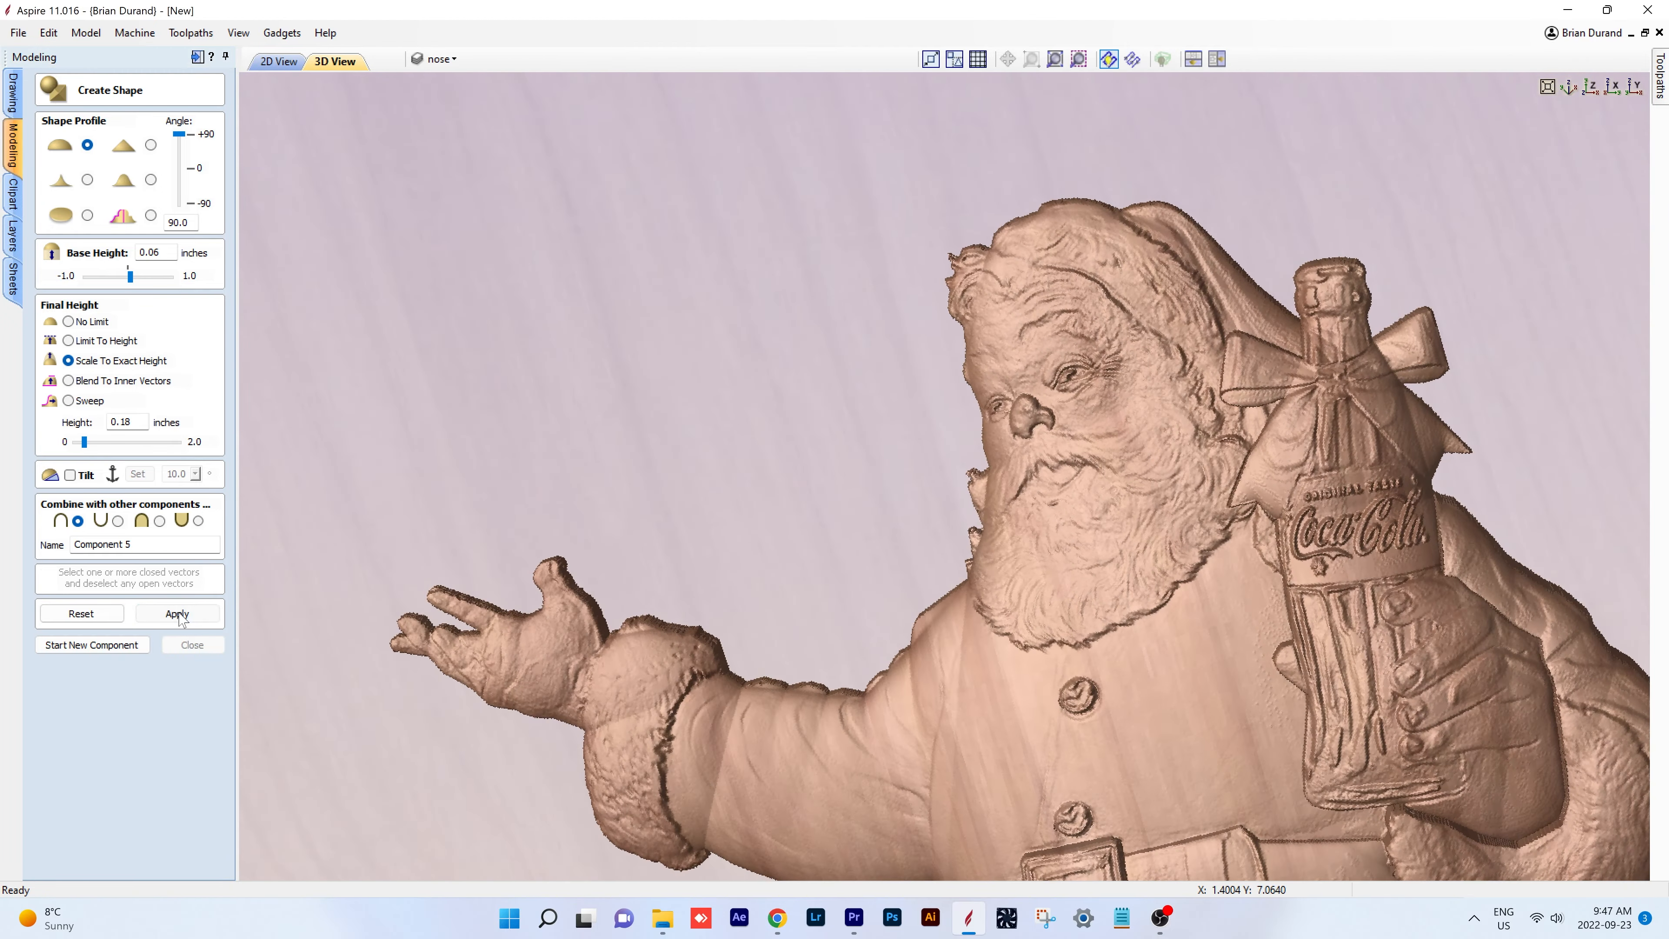
left_click_drag(1393, 545, 1236, 512)
left_click(192, 644)
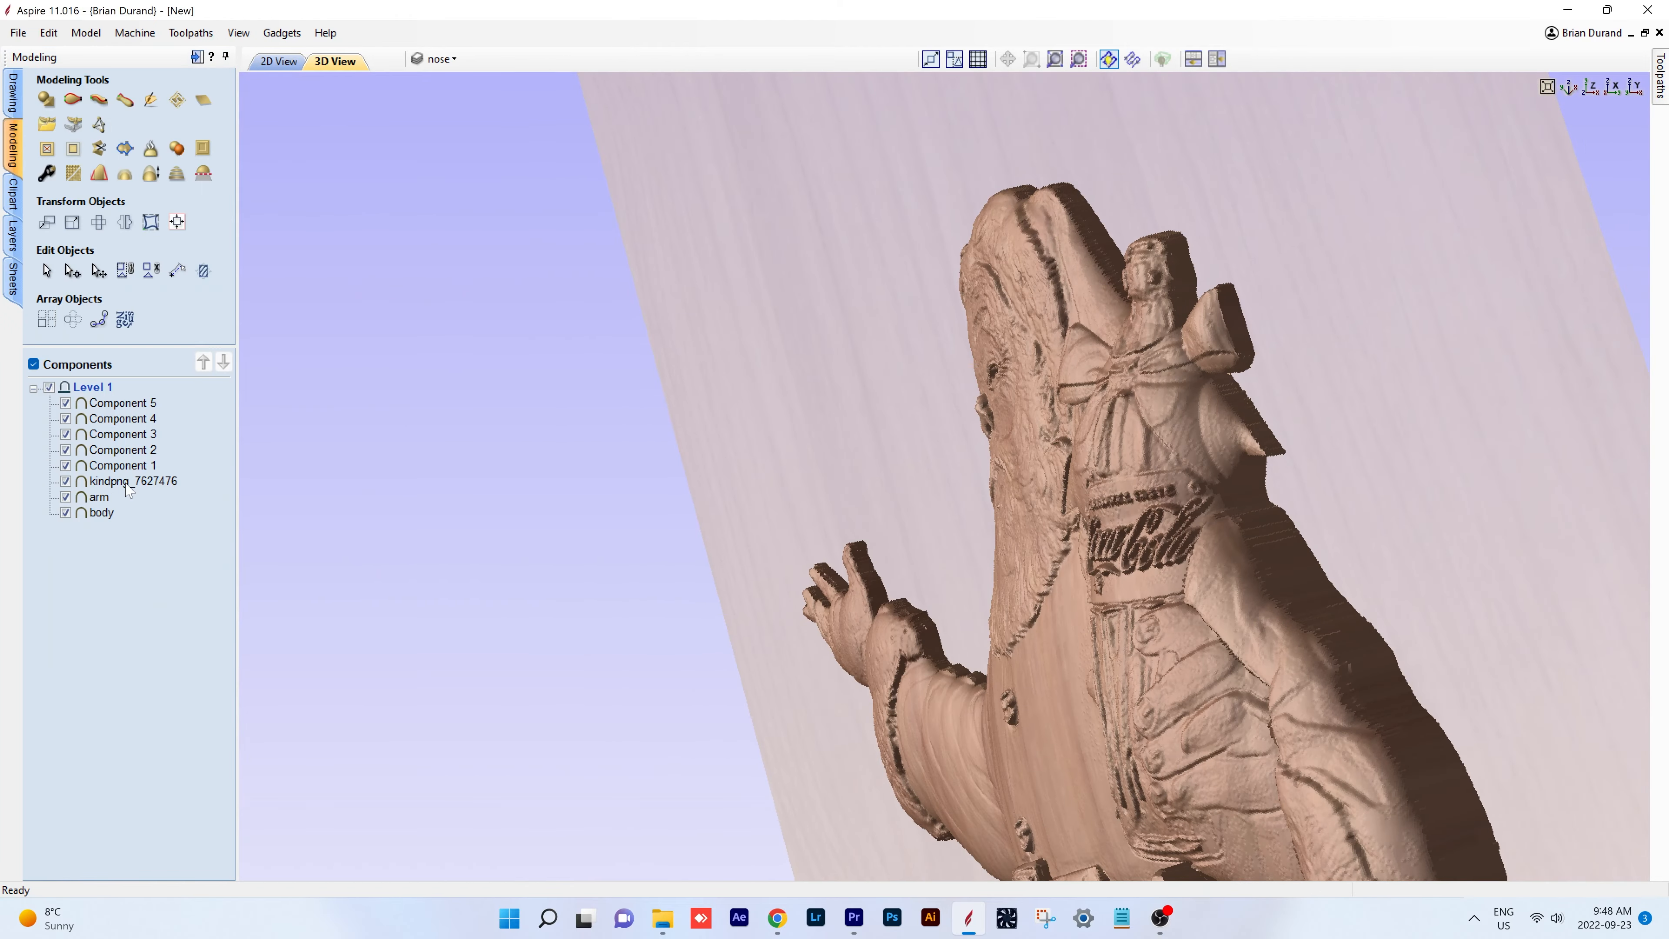
- Rename Component 5 as bottle and Component 4 as nose
left_click(126, 404)
left_click(128, 403)
type("b")
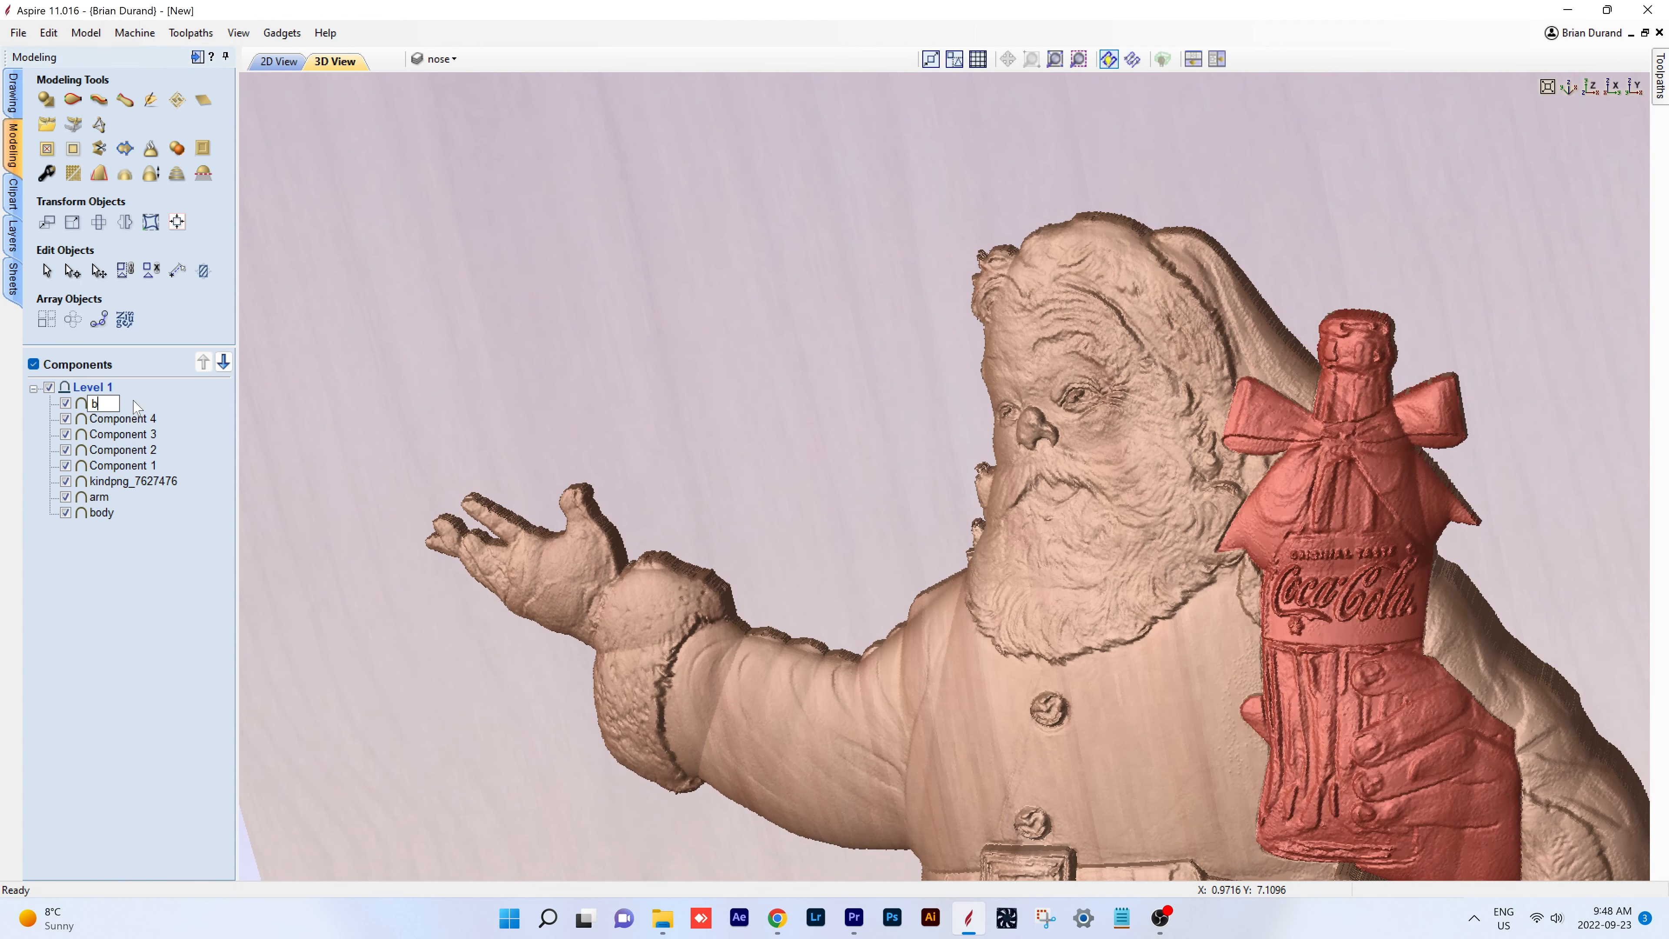
left_click(121, 419)
left_click(122, 419)
type("nose")
- Rename Component 3 as buckle and Component 2 as belt
left_click(121, 434)
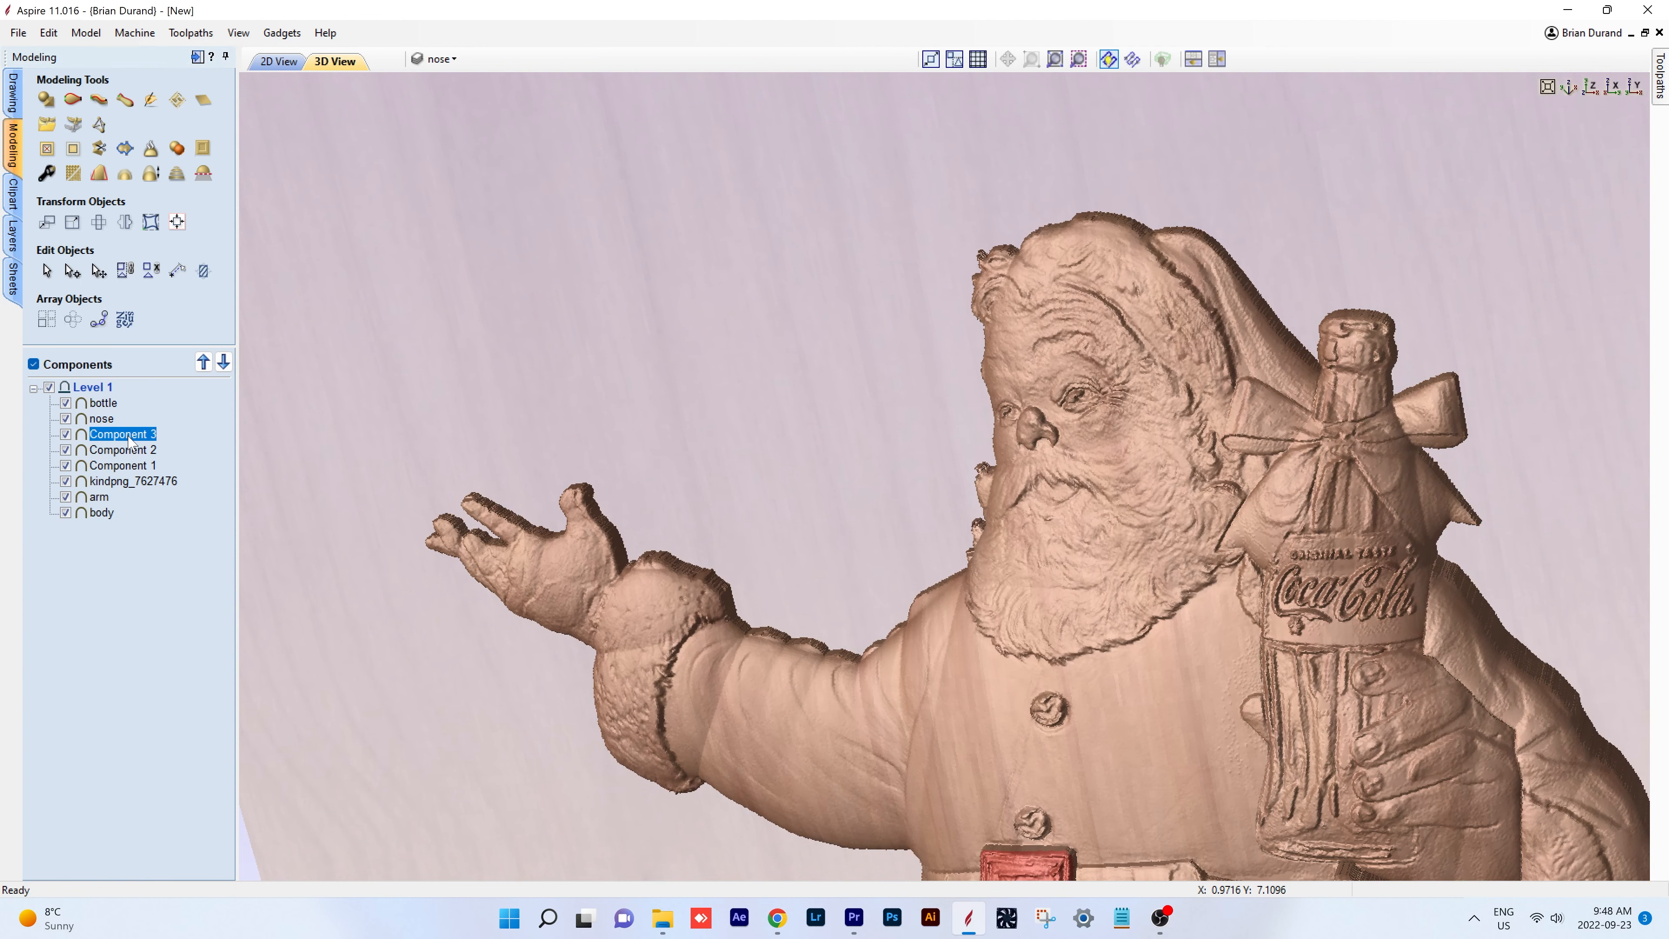
left_click(123, 435)
type("buckle")
key("Return")
middle_click_drag(547, 536, 551, 233)
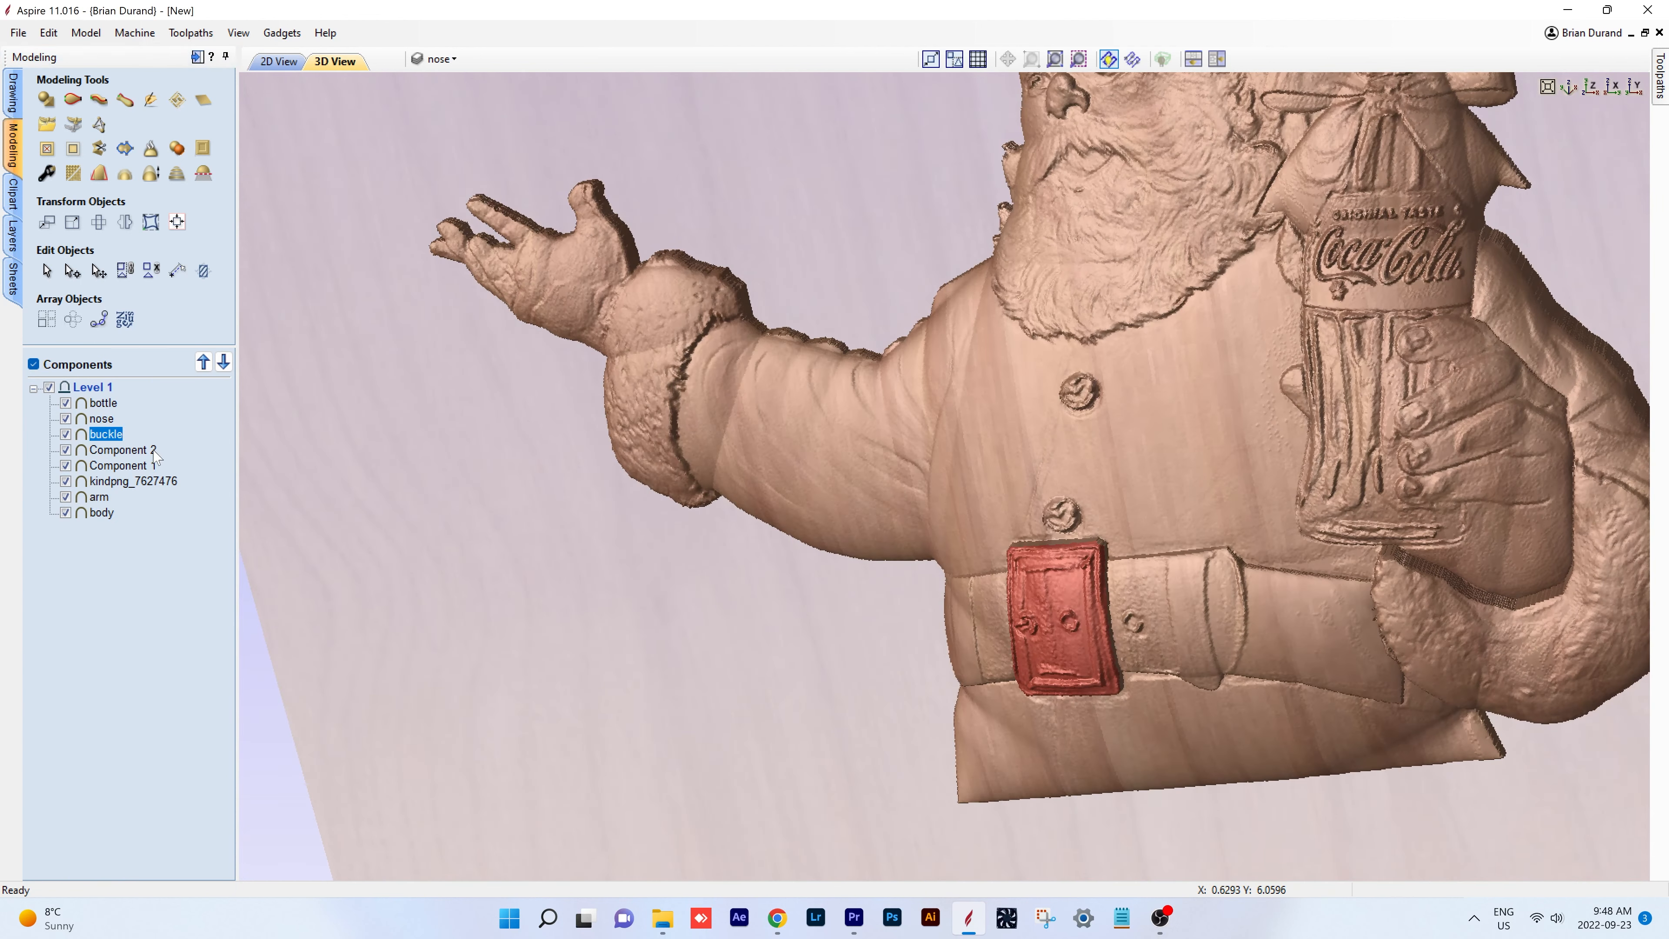
left_click(152, 451)
left_click(153, 451)
type("belt")
key("Return")
- Rename Component 1 as buttons
left_click(140, 465)
left_click(139, 466)
type("buttons")
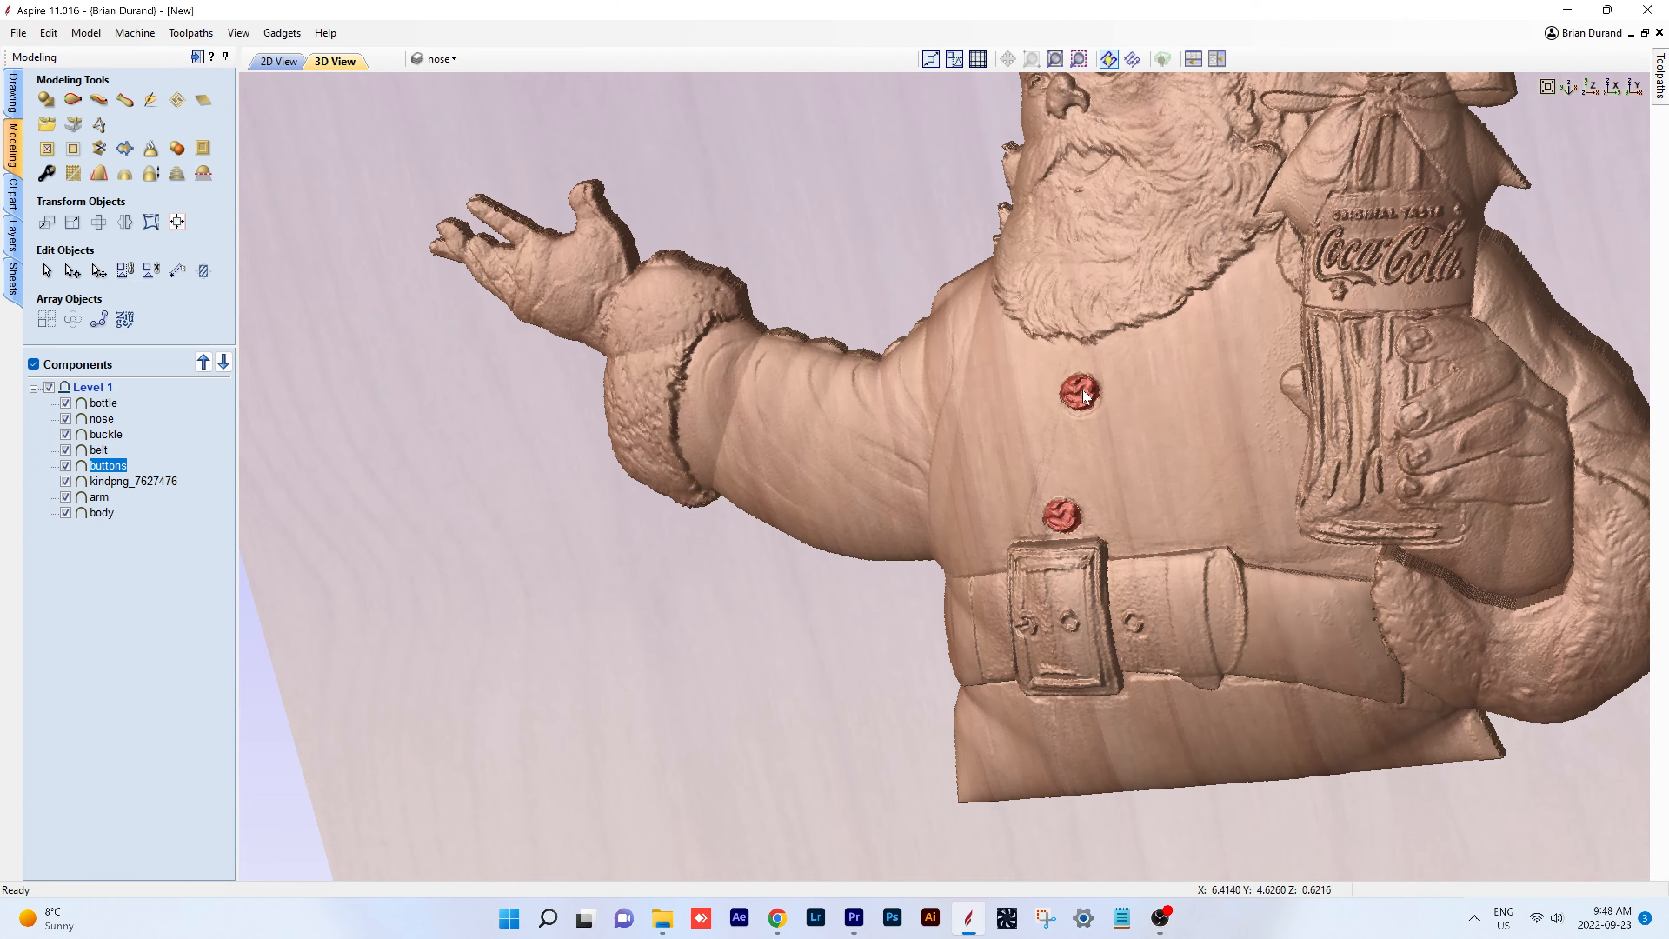
- Move the bottle component below kindpng_7627476 in the component order and inspect the relief around the bottle
left_click_drag(1082, 387, 968, 530)
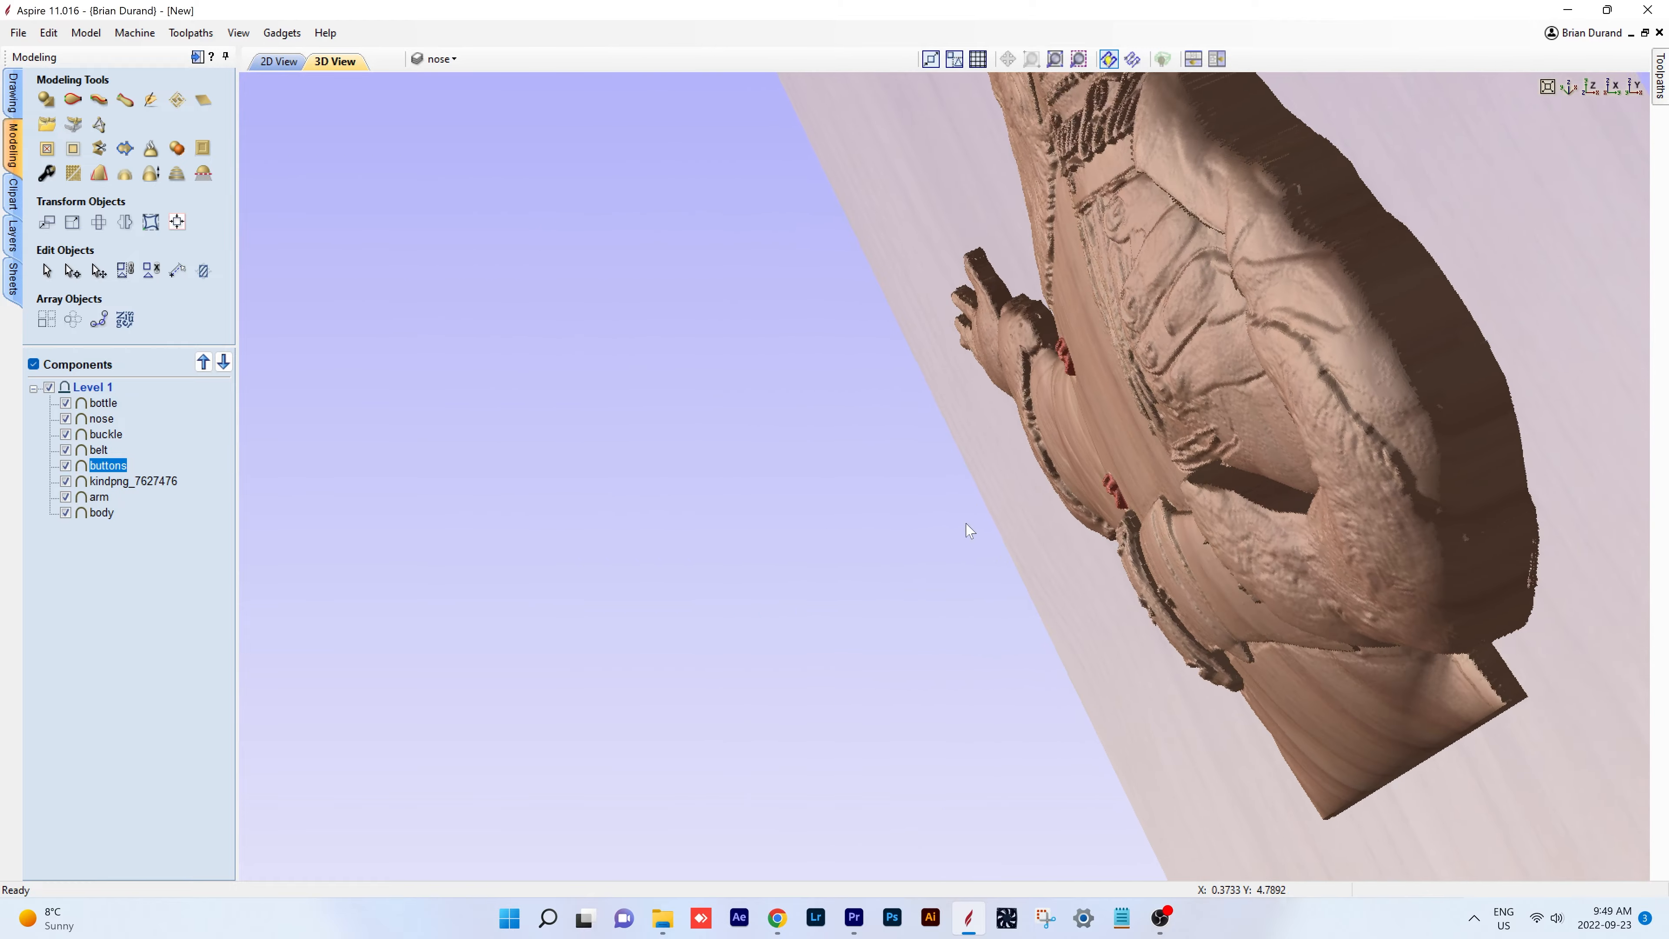
left_click_drag(101, 404, 98, 489)
left_click_drag(1288, 316, 1321, 355)
scroll(897, 591, "down", 5)
scroll(875, 491, "up", 5)
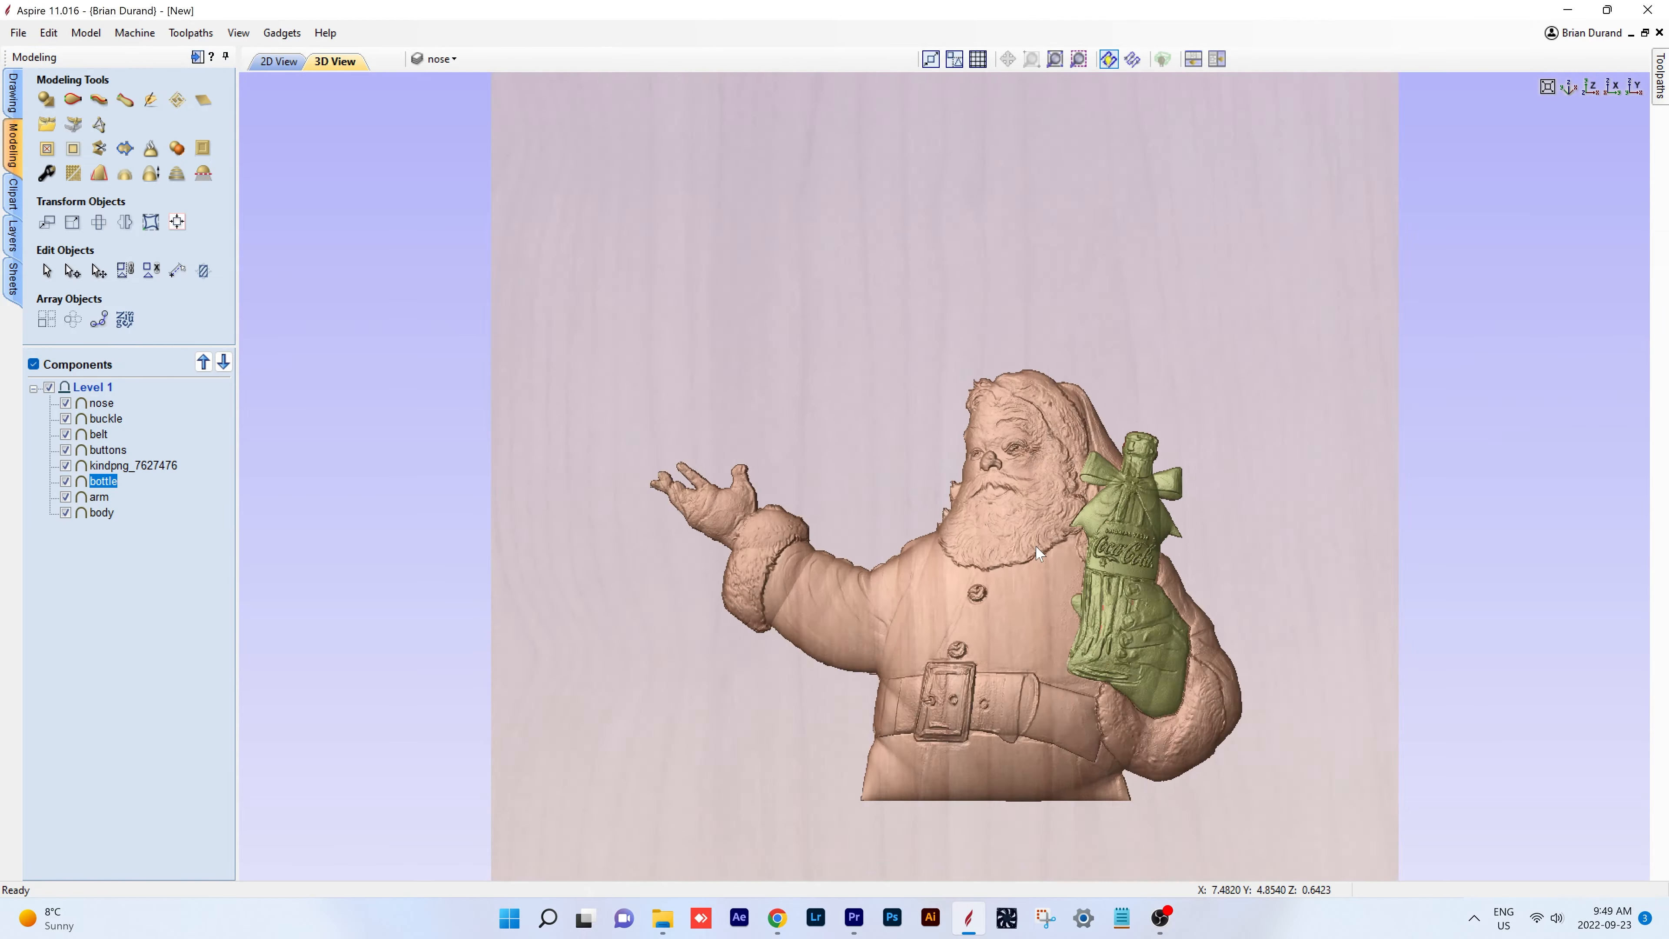
left_click_drag(875, 491, 1224, 505)
scroll(1108, 392, "up", 5)
mouse_move(1108, 393)
left_mouse_down()
mouse_move(600, 365)
mouse_move(1007, 301)
mouse_move(1272, 519)
mouse_move(848, 338)
mouse_move(1118, 416)
mouse_move(1055, 619)
mouse_move(764, 607)
mouse_move(1043, 364)
mouse_move(1010, 458)
mouse_move(1216, 608)
mouse_move(1108, 546)
mouse_move(1291, 605)
left_mouse_up()
- Hide the Level 1 components and bring up the bottle and hand artwork in the 2D view
left_click(14, 99)
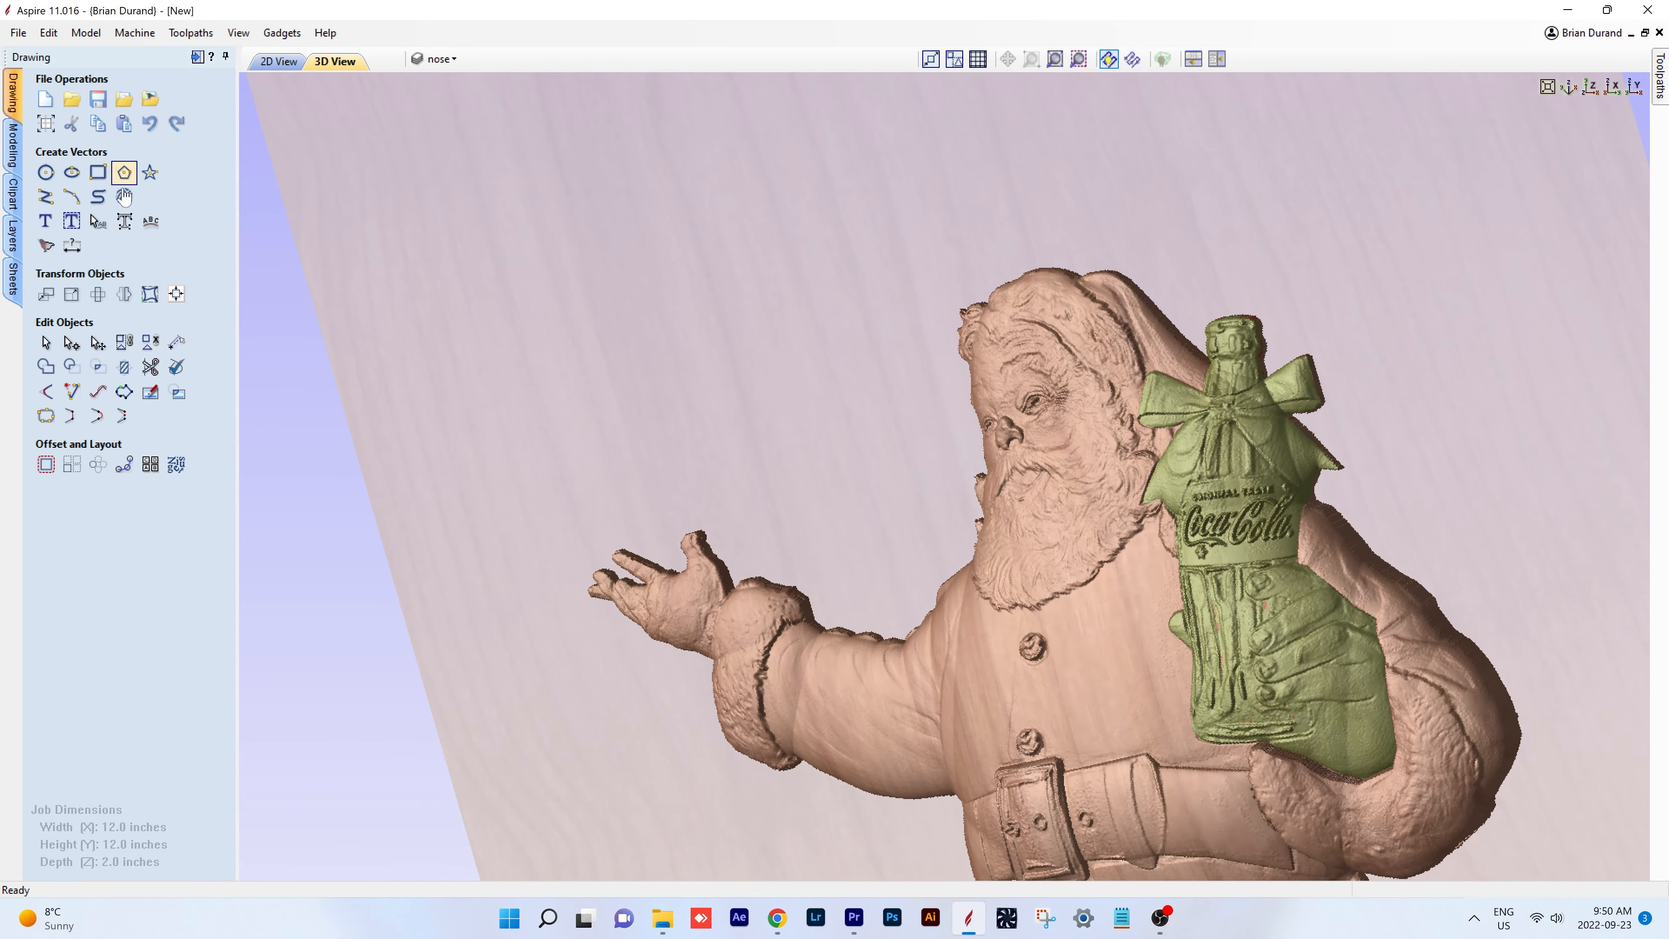
left_click(18, 151)
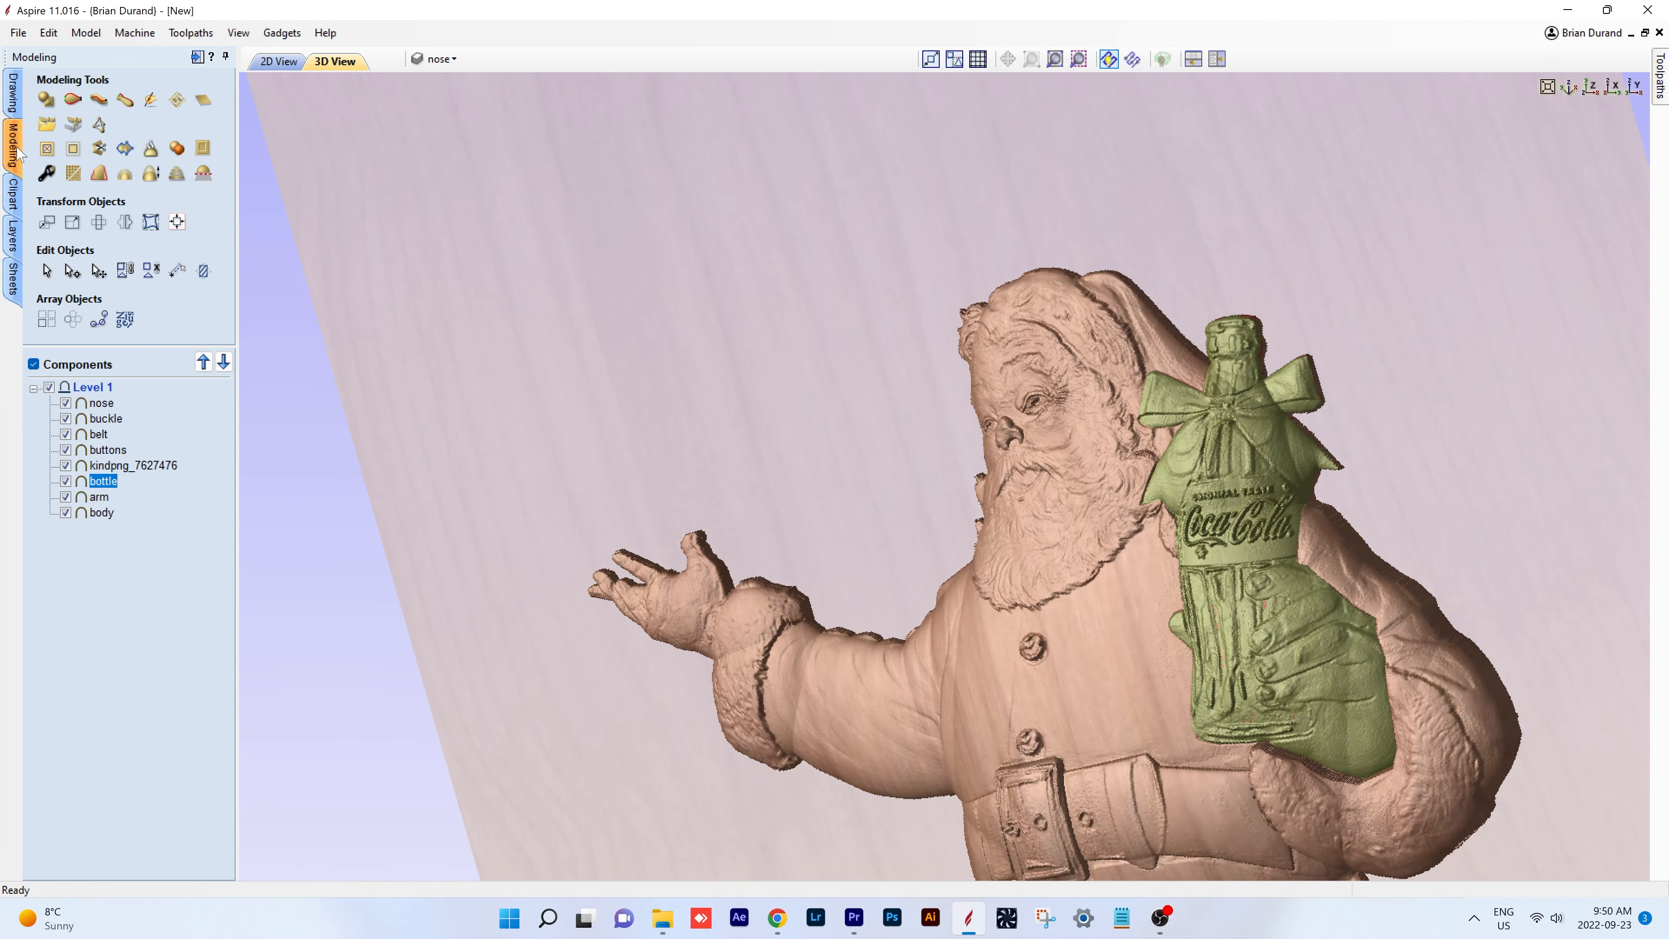
left_click(50, 387)
left_click(280, 61)
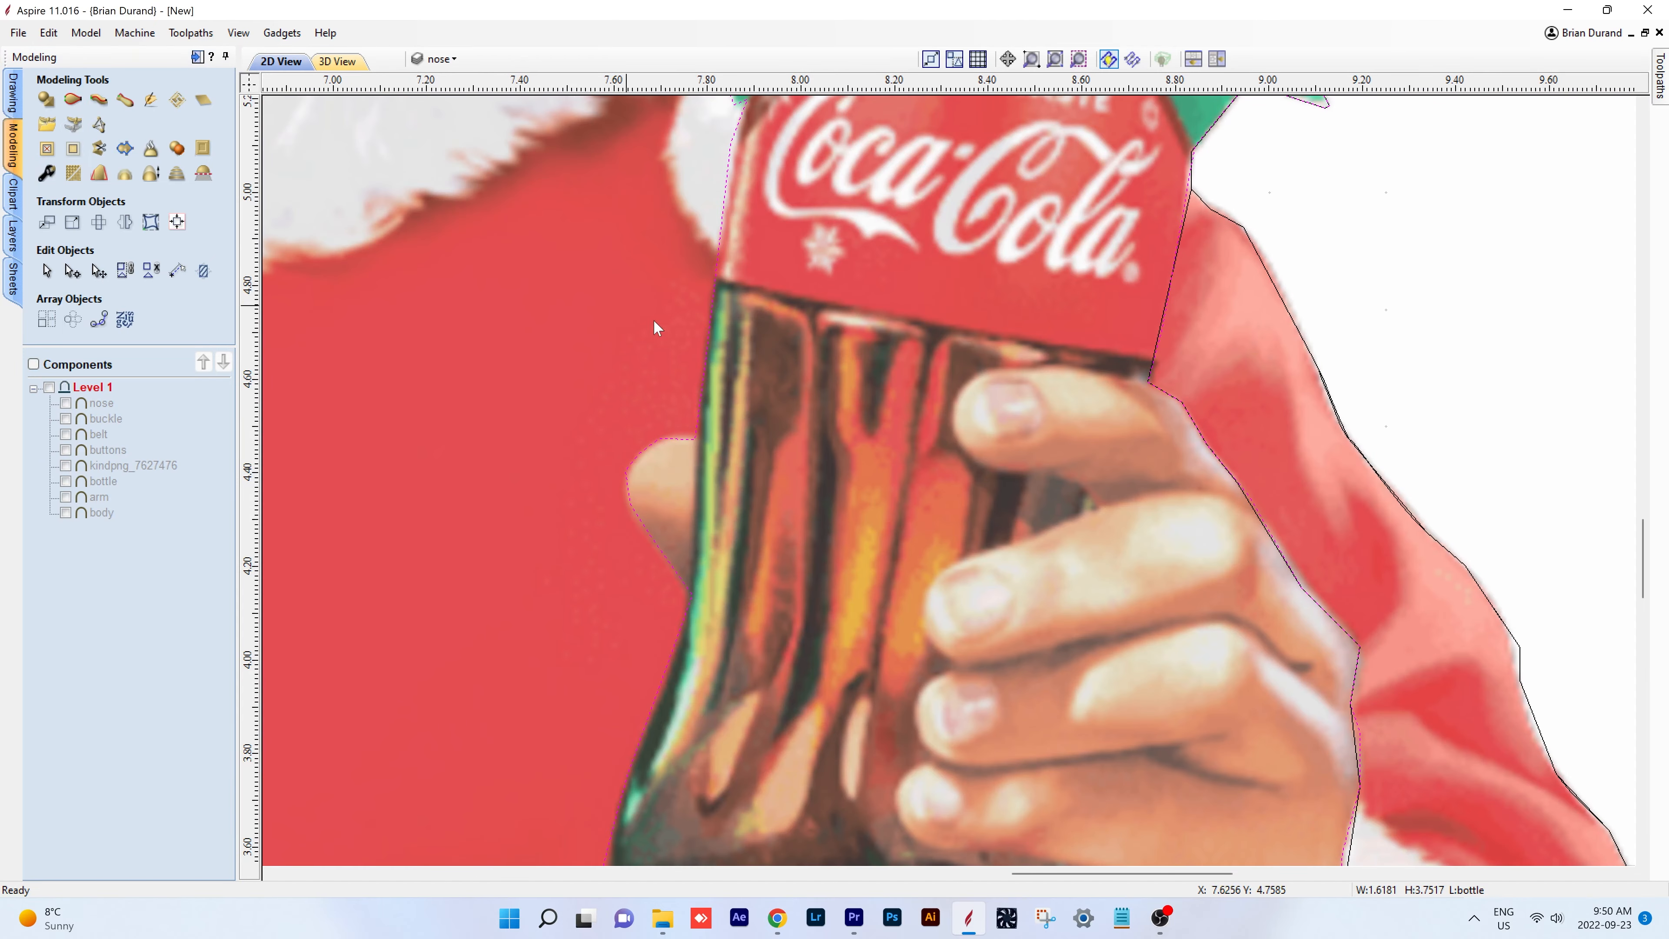
scroll(994, 511, "up", 2)
scroll(995, 511, "down", 2)
scroll(994, 511, "down", 2)
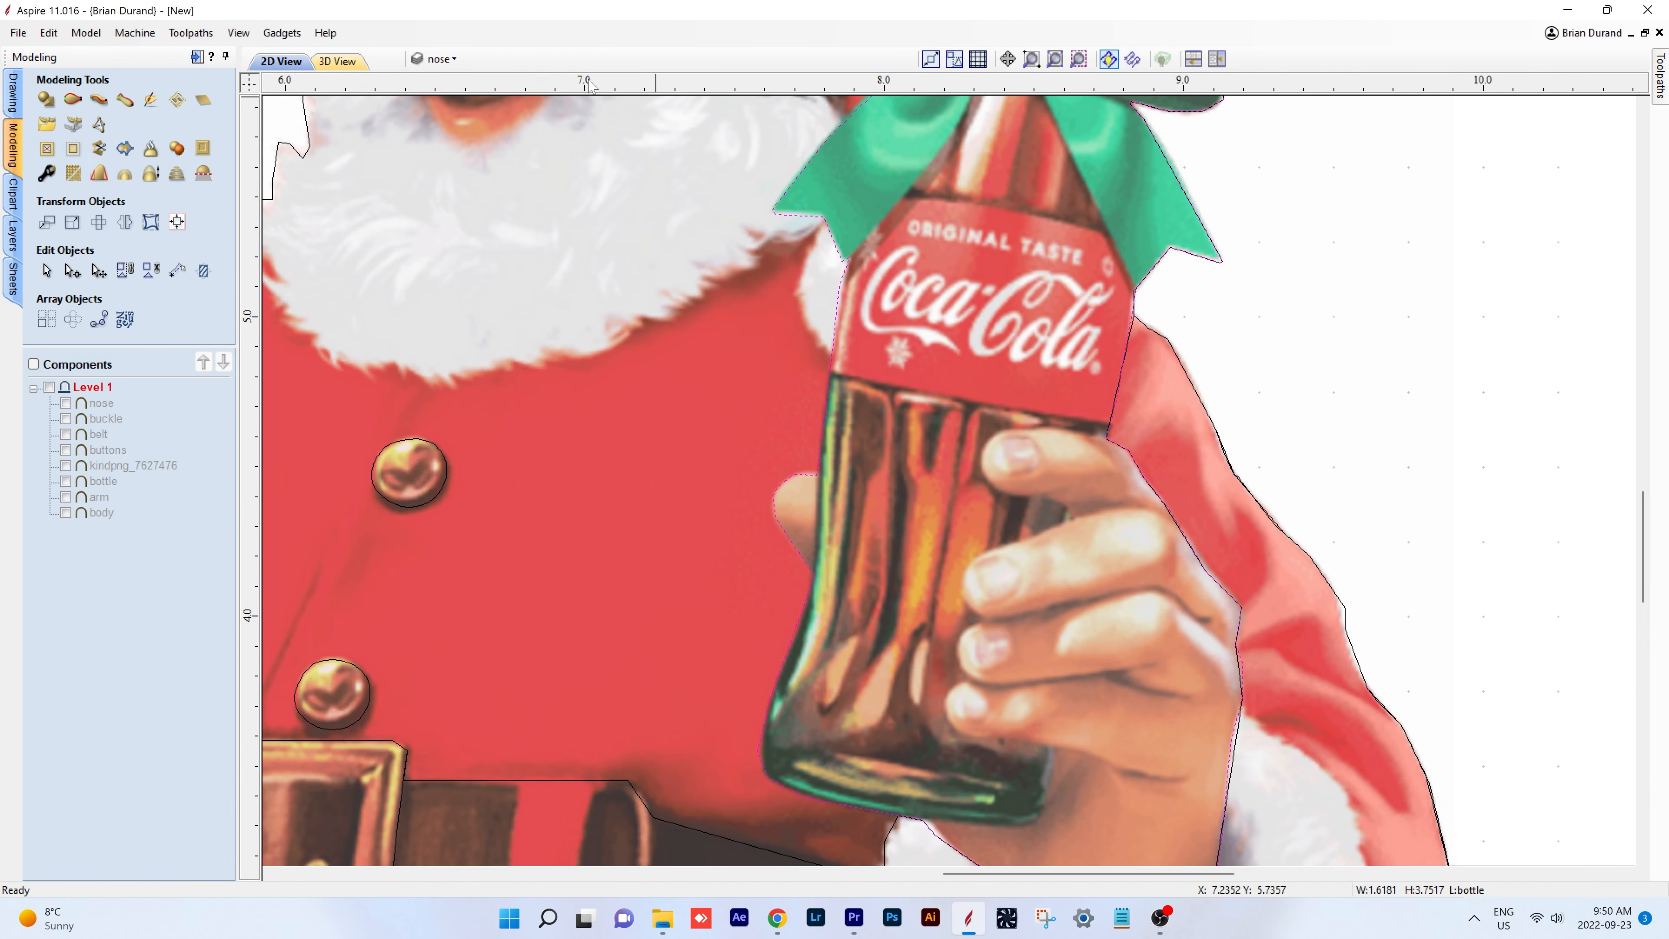
- Add a new active layer named hand and deselect the bottle outline
left_click(439, 59)
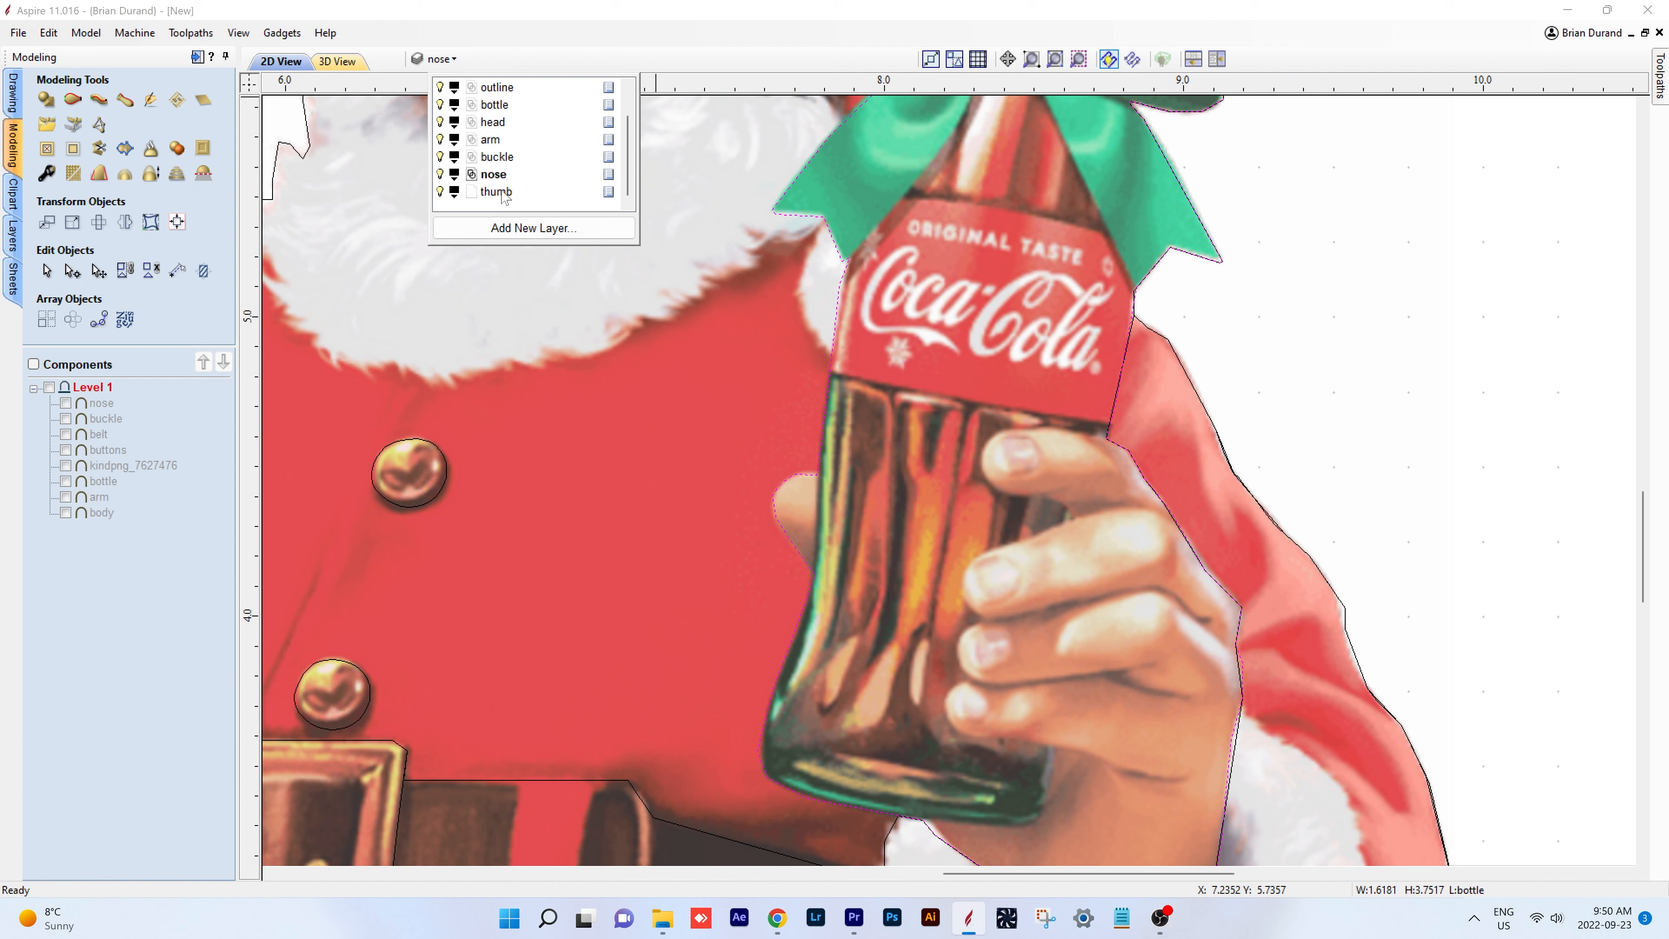
scroll(512, 187, "up", 2)
scroll(514, 184, "down", 3)
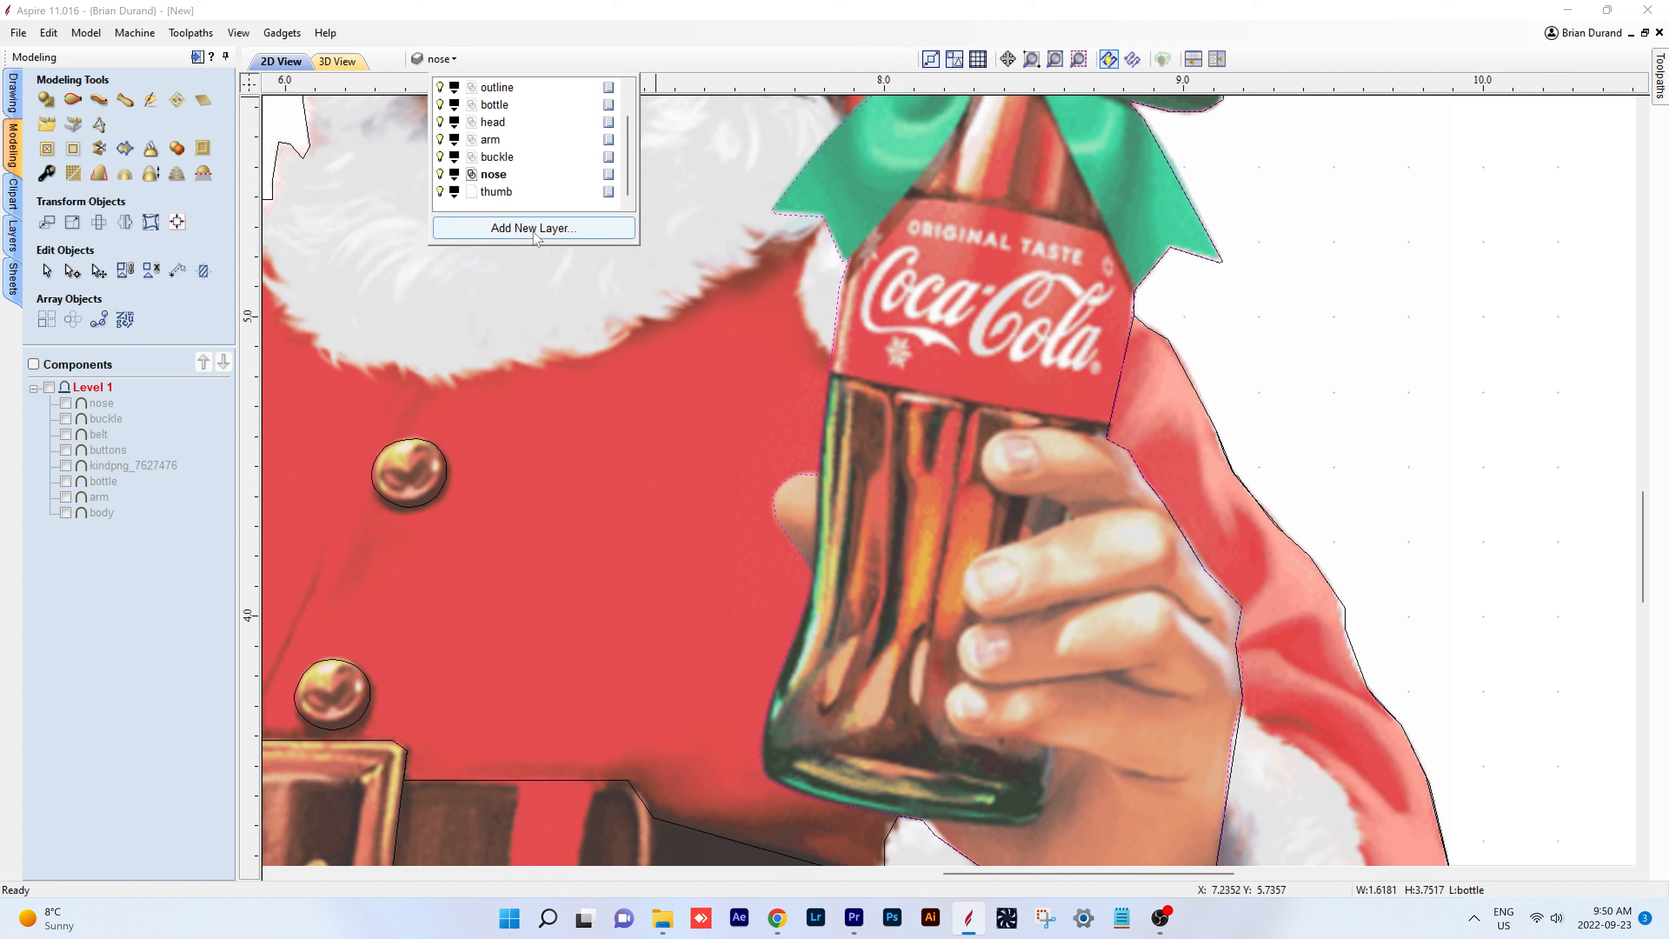
left_click(515, 193)
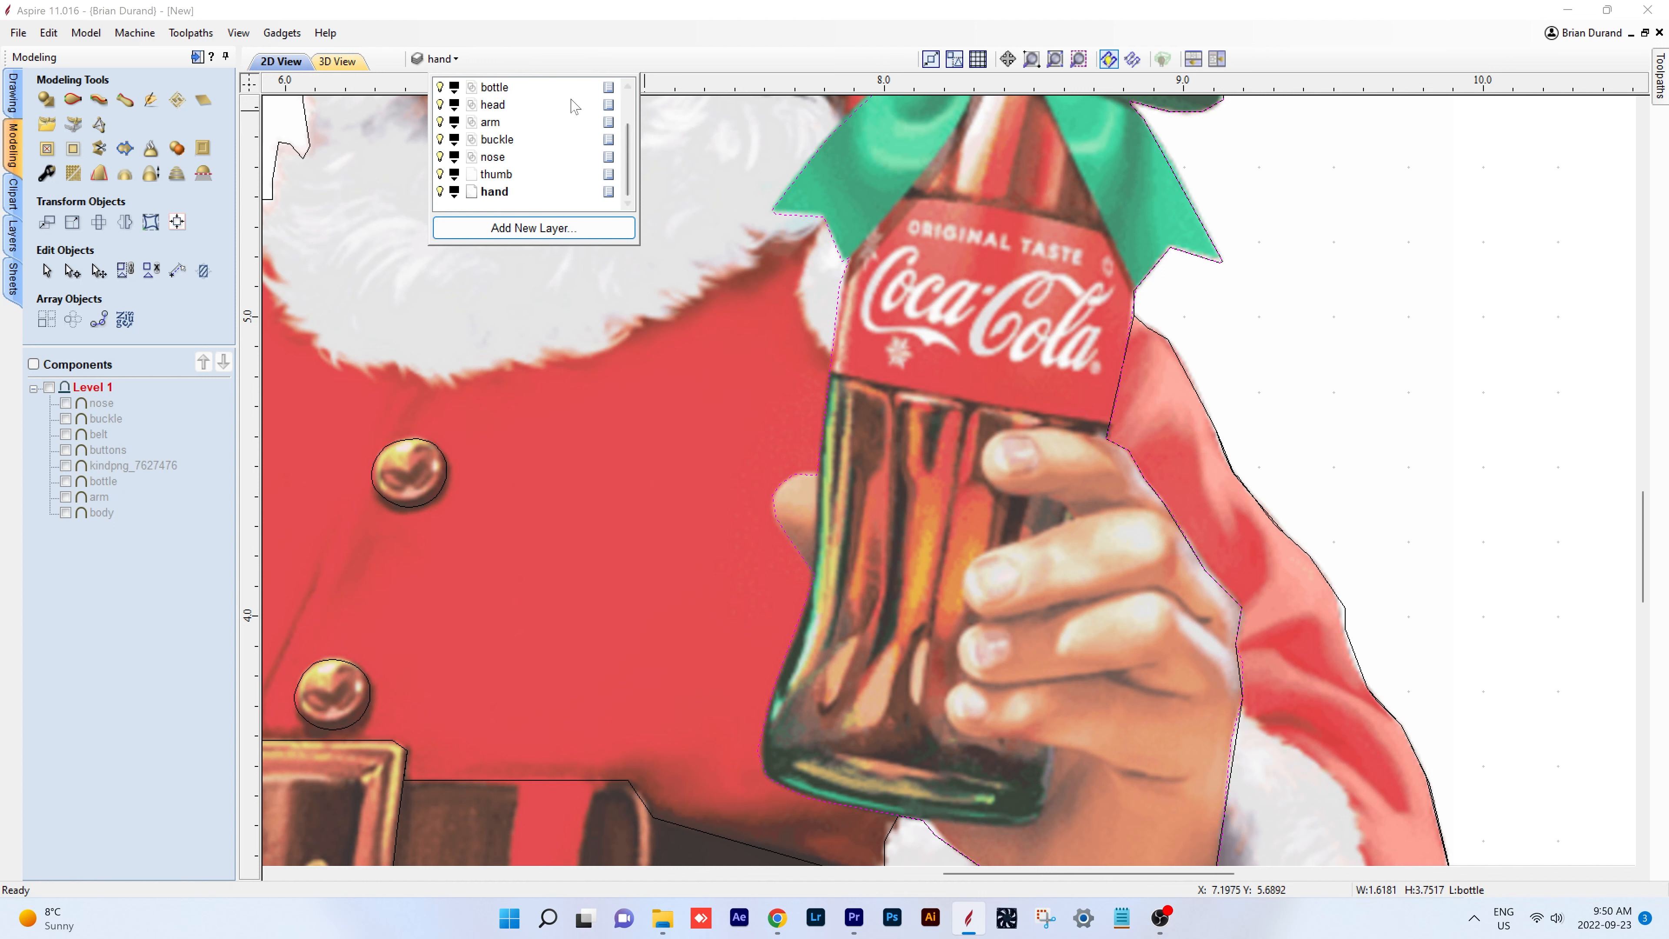
left_click(687, 403)
left_click(664, 393)
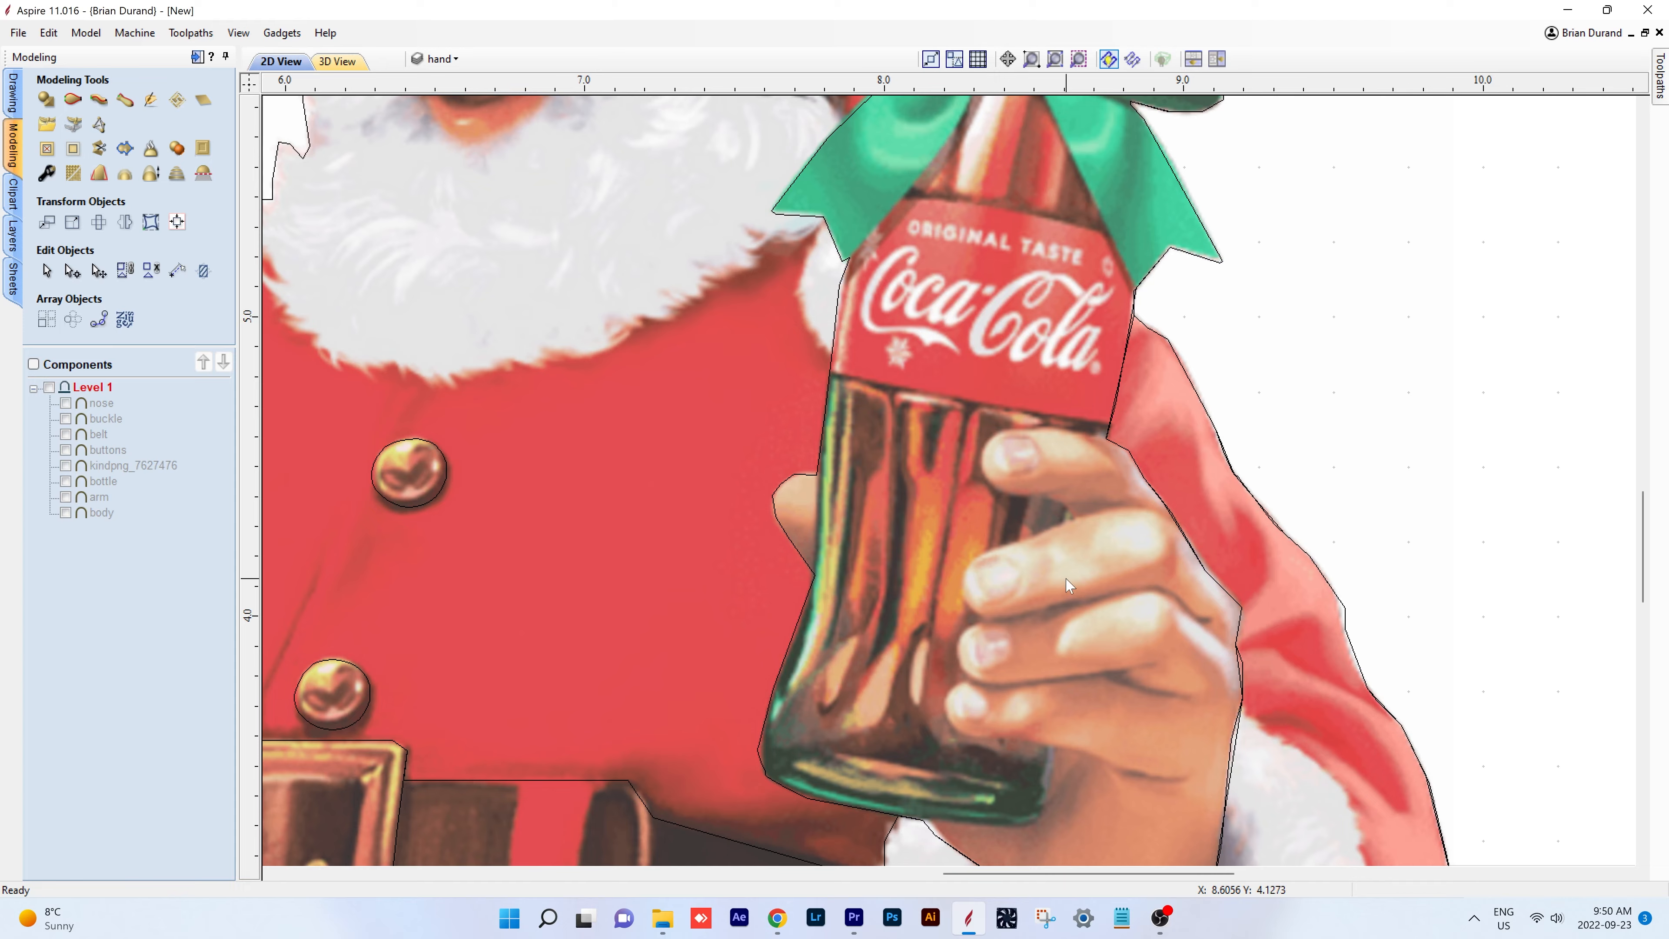
- Start a polyline at the index fingertip and trace along the finger's upper edge and the back of the hand
middle_click_drag(1069, 585, 1010, 388)
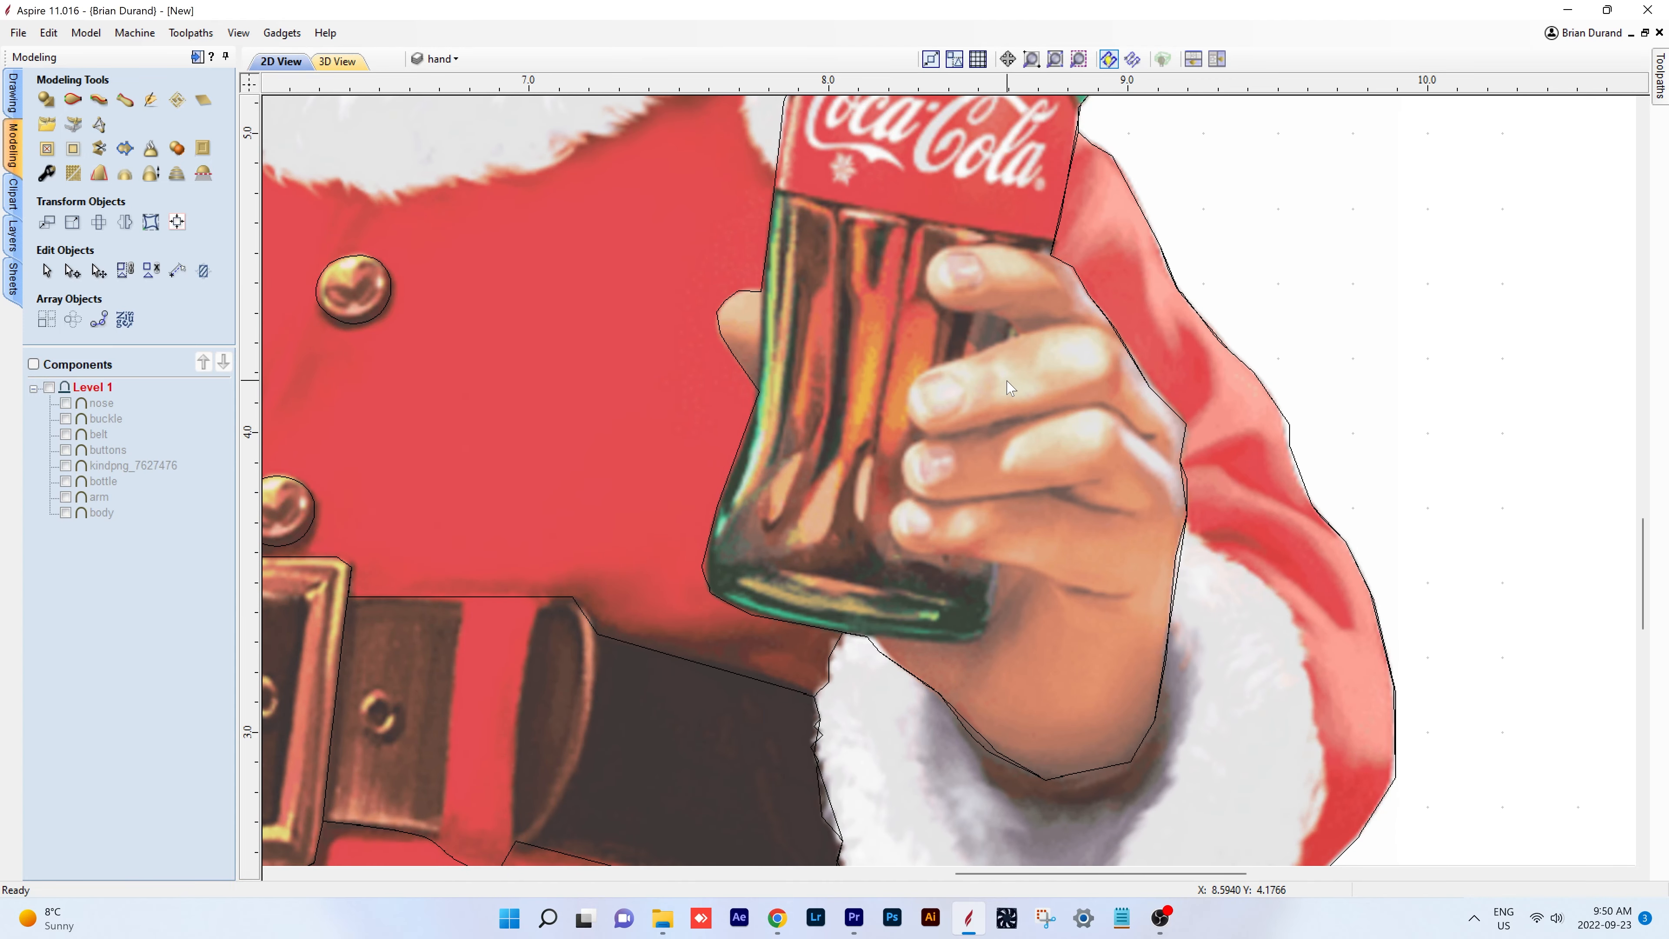
left_click(13, 95)
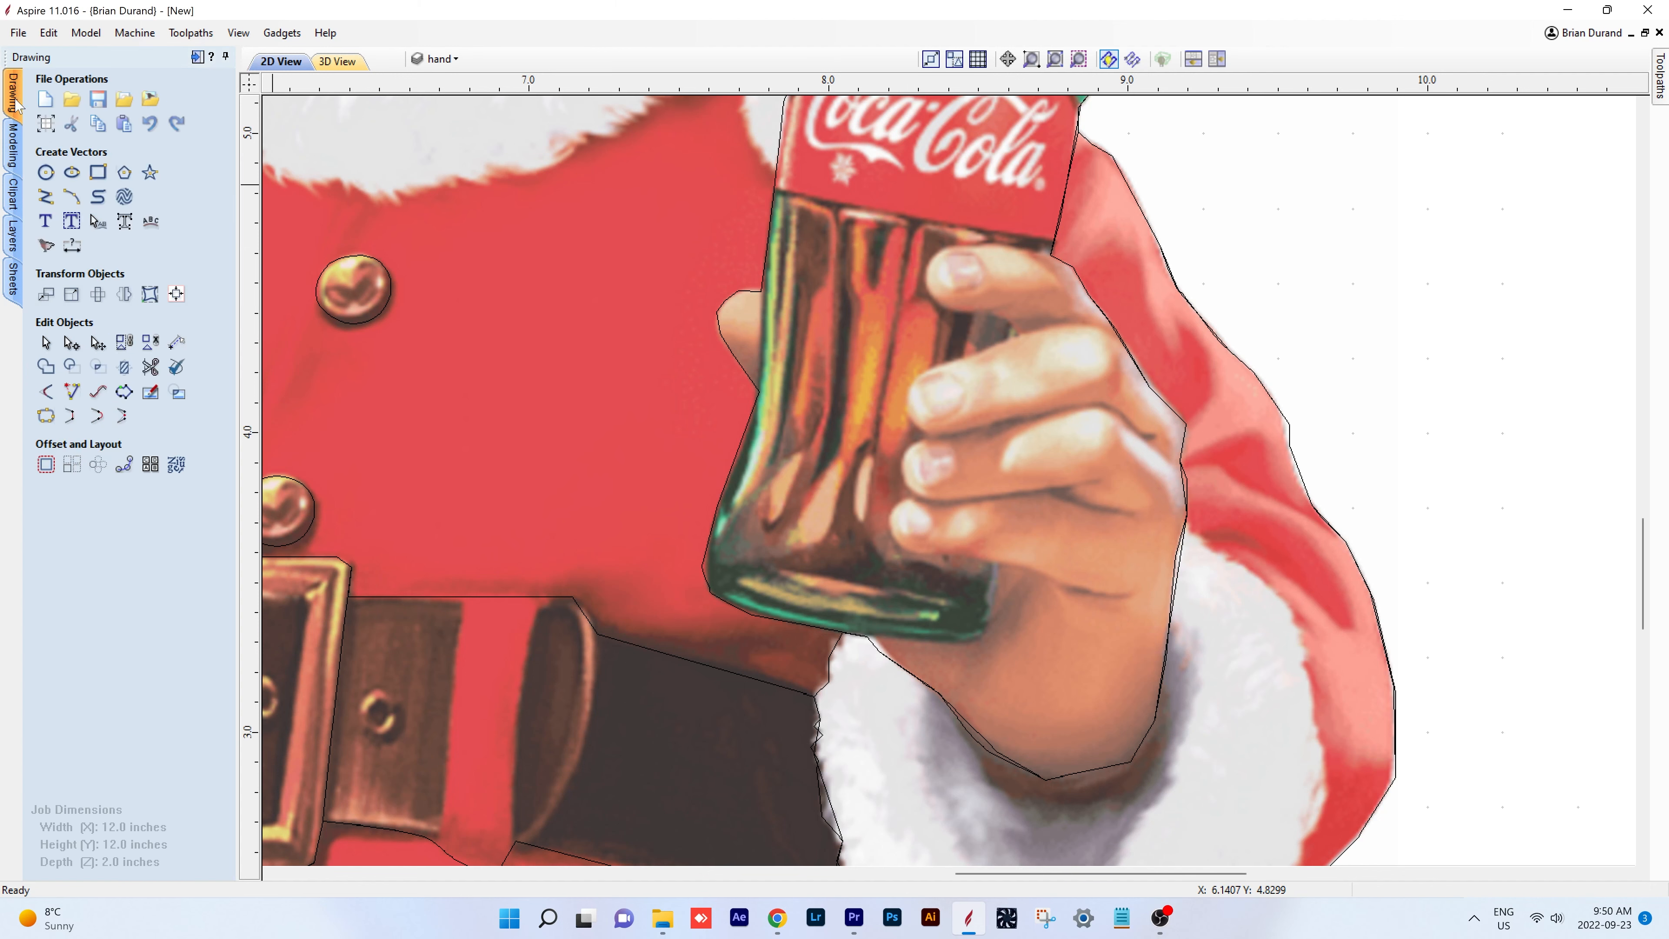
left_click(46, 197)
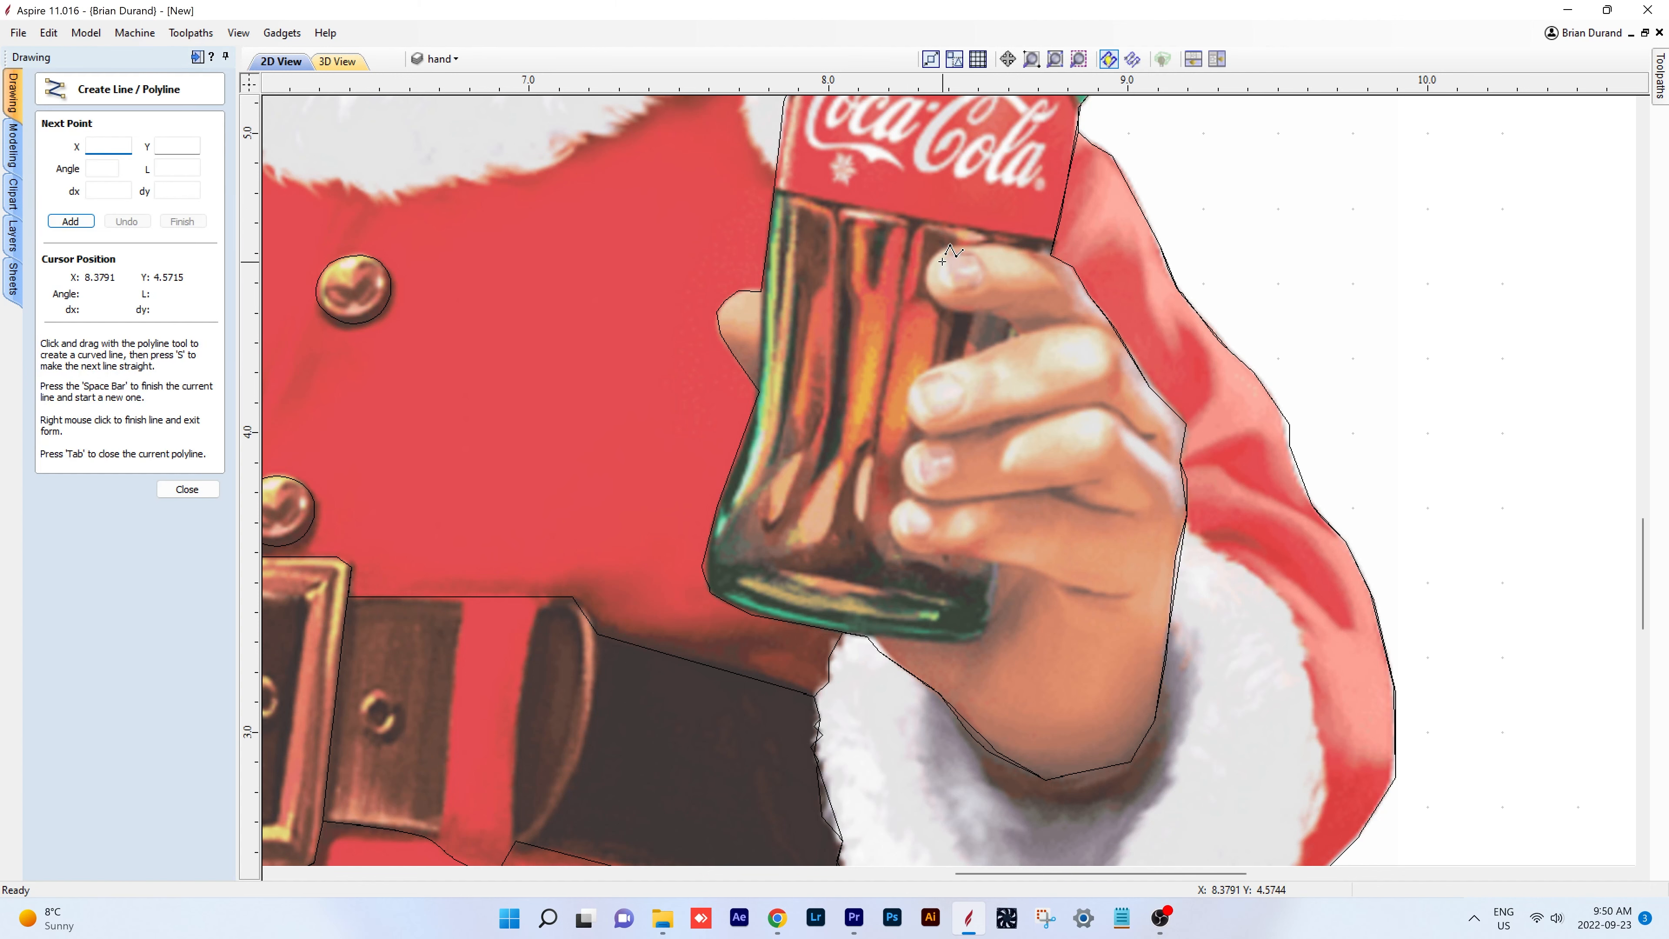
scroll(943, 261, "up", 2)
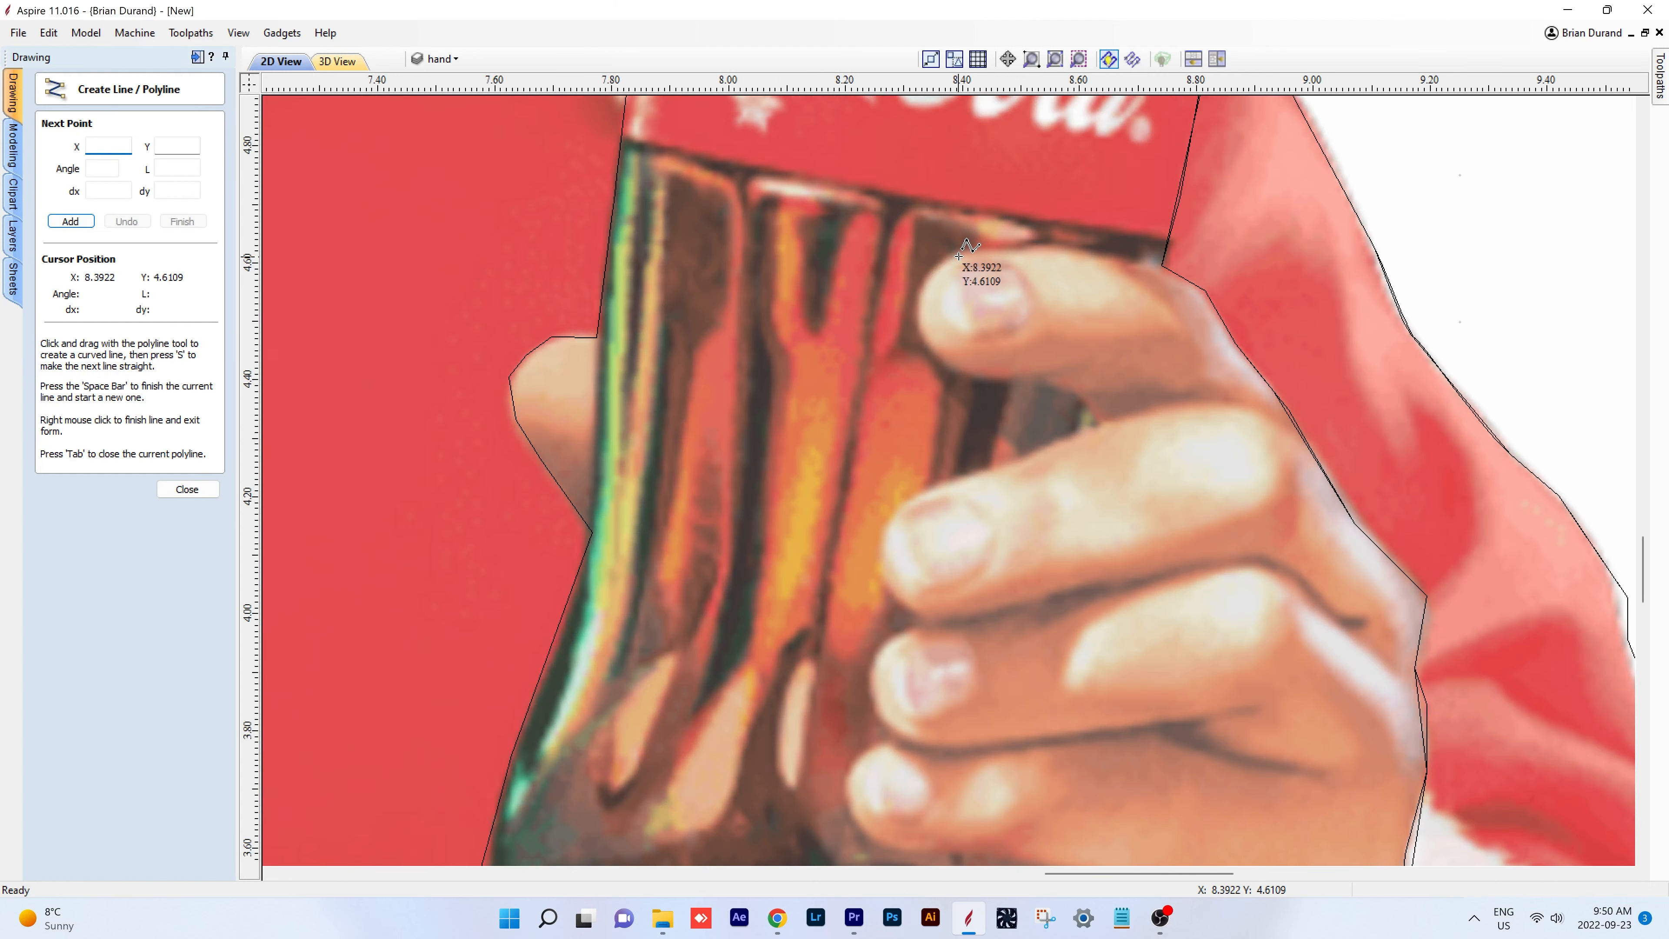
left_click(959, 256)
left_click(1029, 247)
left_click(1056, 244)
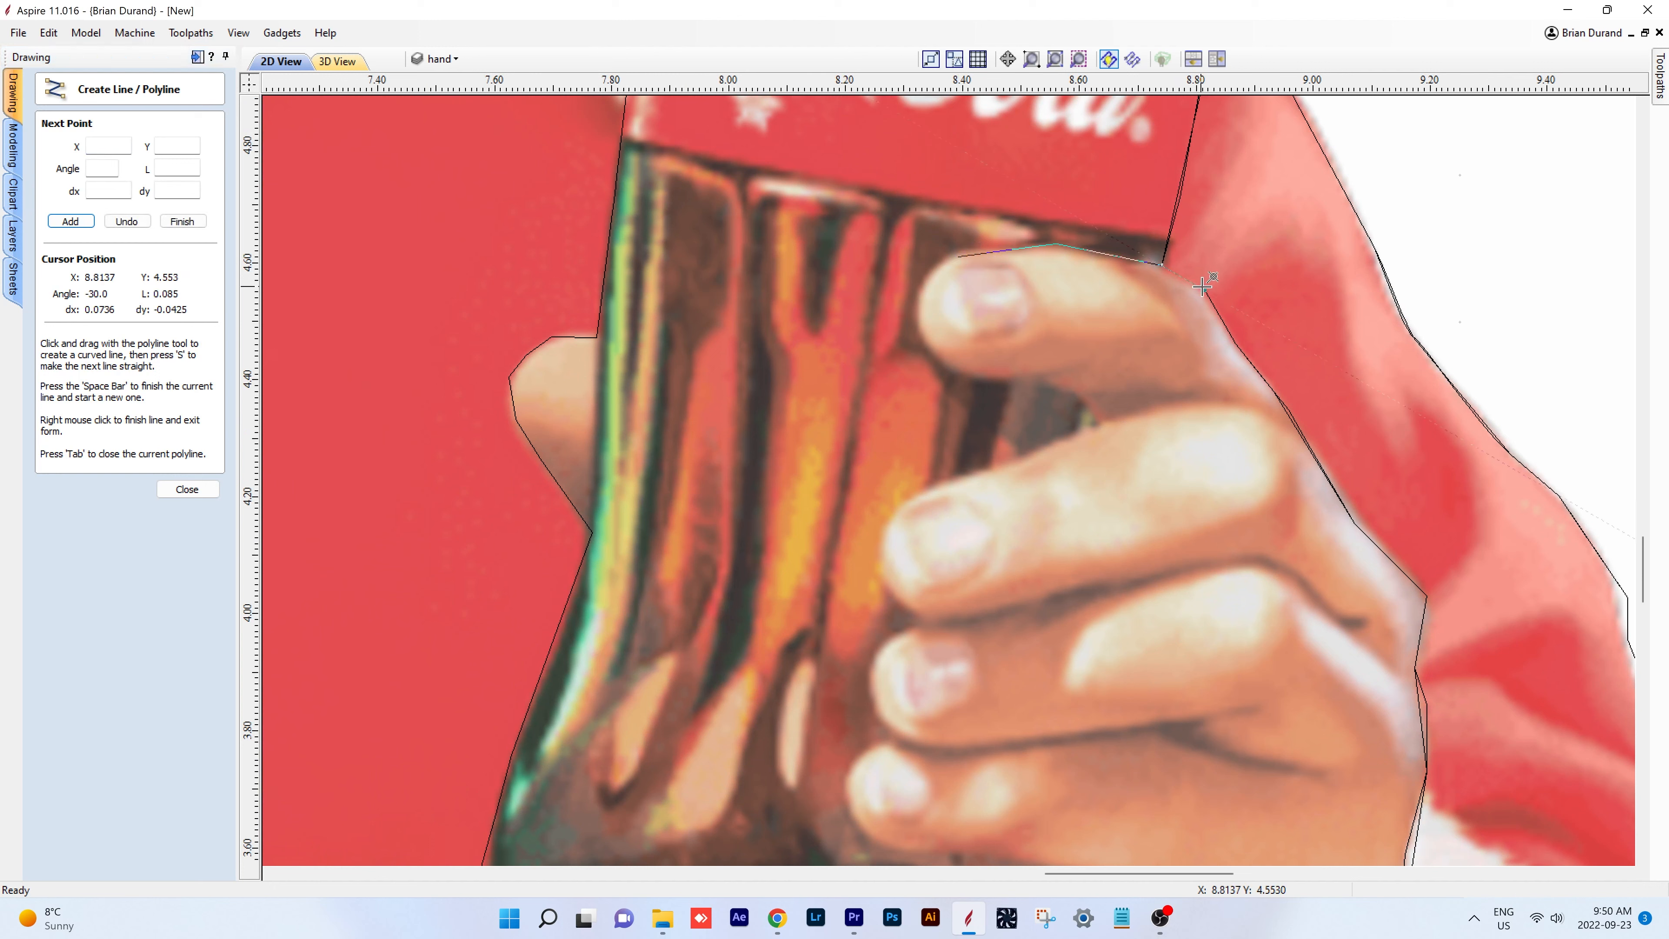
left_click(1353, 523)
left_click(1427, 599)
left_click(1418, 686)
- Continue the hand polyline down the wrist and around the cuff edge toward the bottle's base
middle_click_drag(1426, 749, 1420, 618)
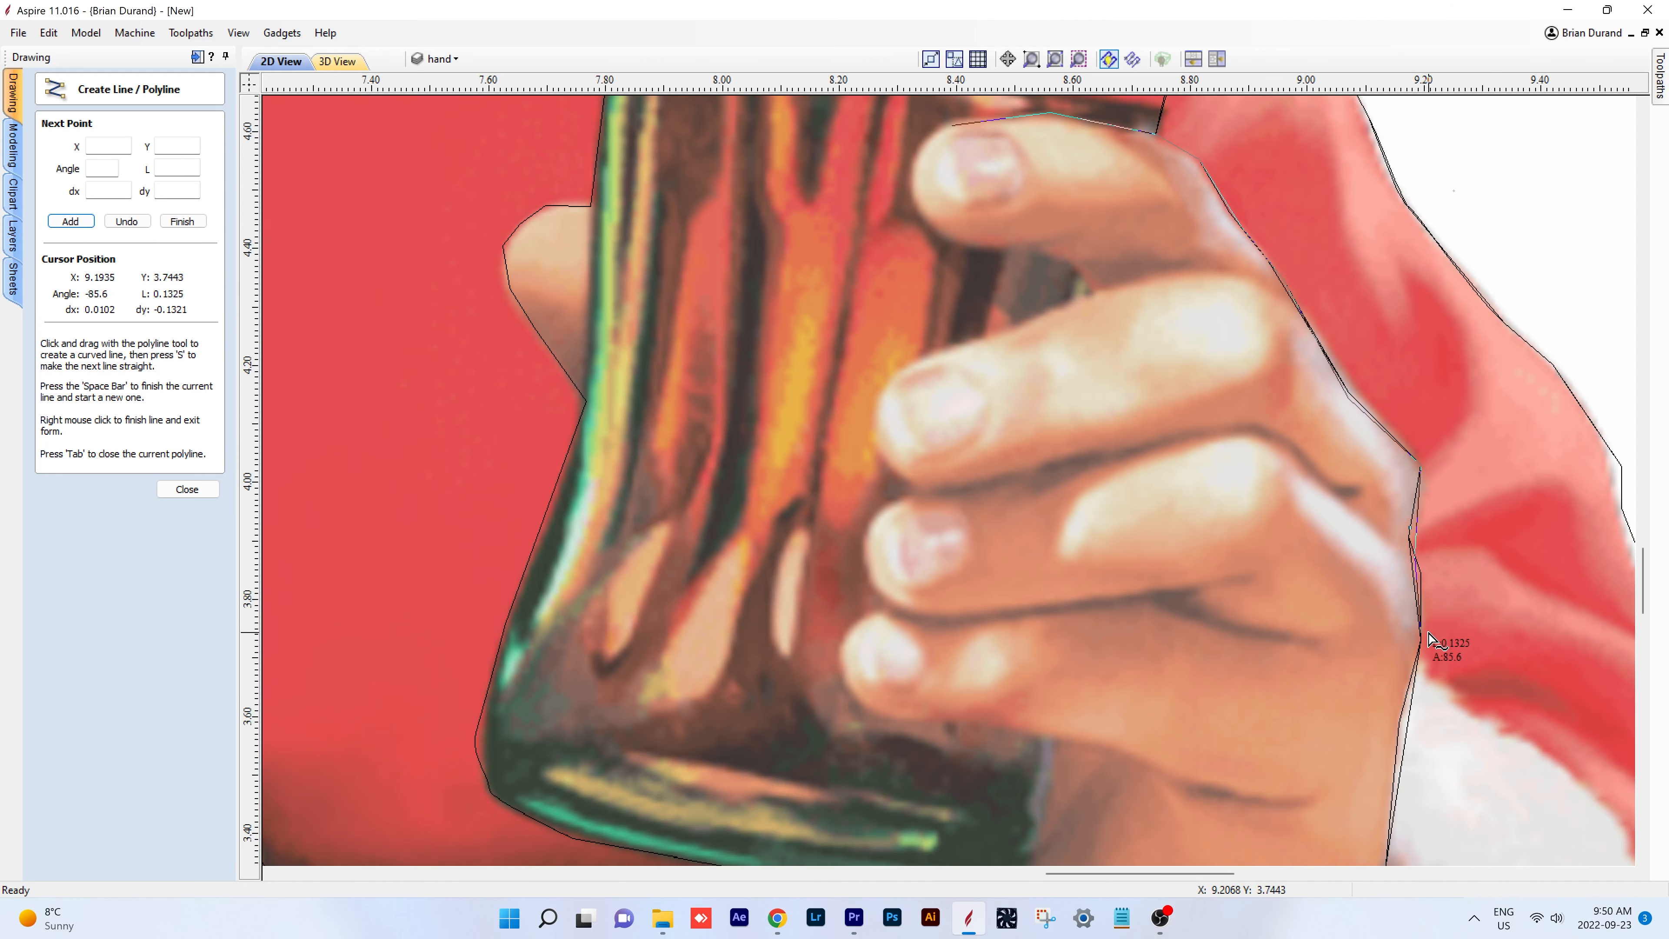
left_click(1421, 634)
left_click(1397, 721)
middle_click_drag(1396, 773, 1397, 407)
left_click(1359, 675)
left_click(1312, 758)
left_click(1145, 793)
left_click(1027, 733)
left_click(933, 622)
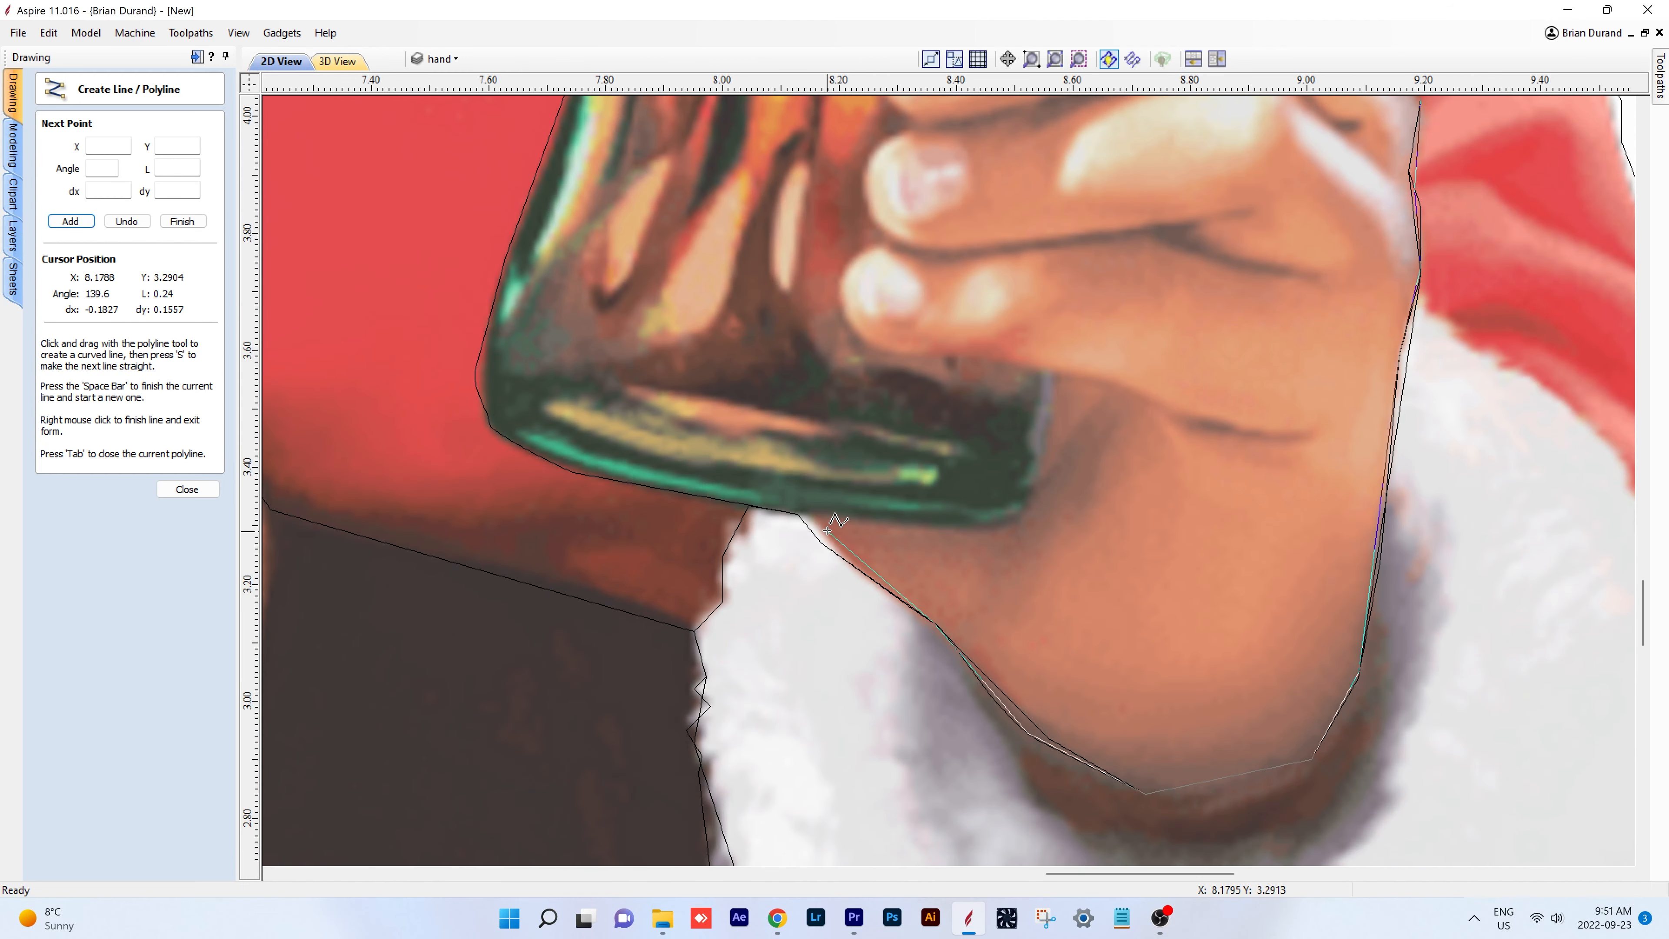
- Trace the hand polyline along the bottle's base, up its side and under the little finger
left_click(812, 516)
left_click(1014, 532)
left_click(1036, 503)
left_click(956, 344)
left_click(878, 343)
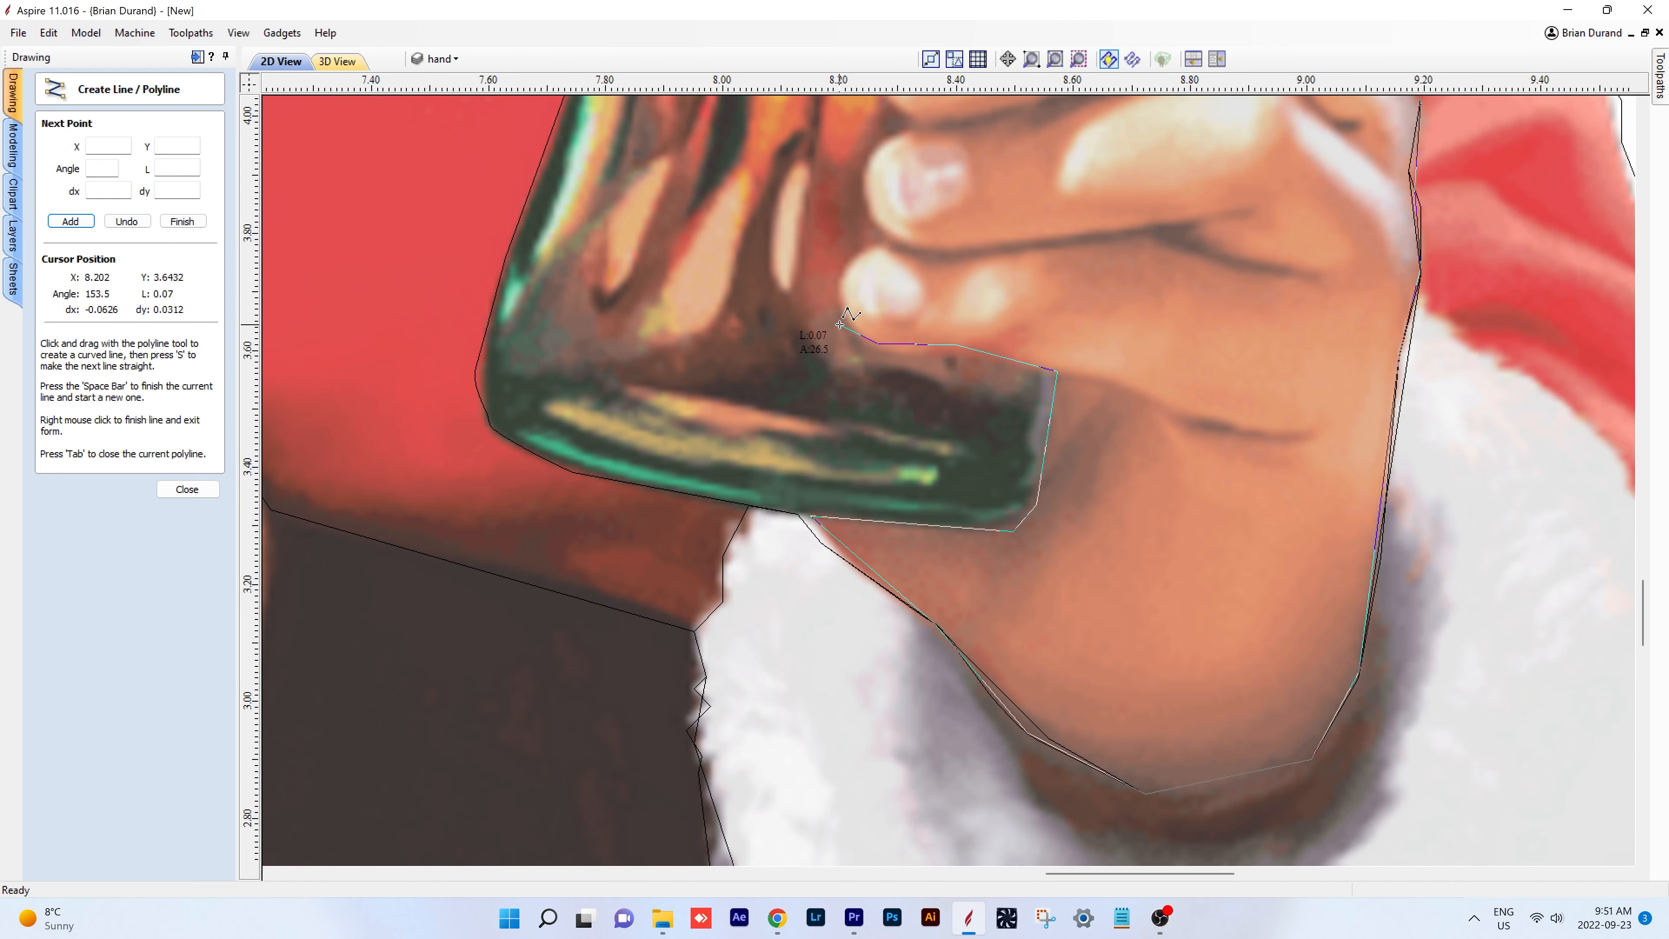
- Continue the hand polyline around the little fingertip, into the gap above it and around the ring fingertip
left_click(877, 244)
left_click(900, 244)
left_click(866, 212)
scroll(867, 212, "up", 3)
left_click(856, 167)
left_click(867, 110)
middle_click_drag(867, 110, 861, 472)
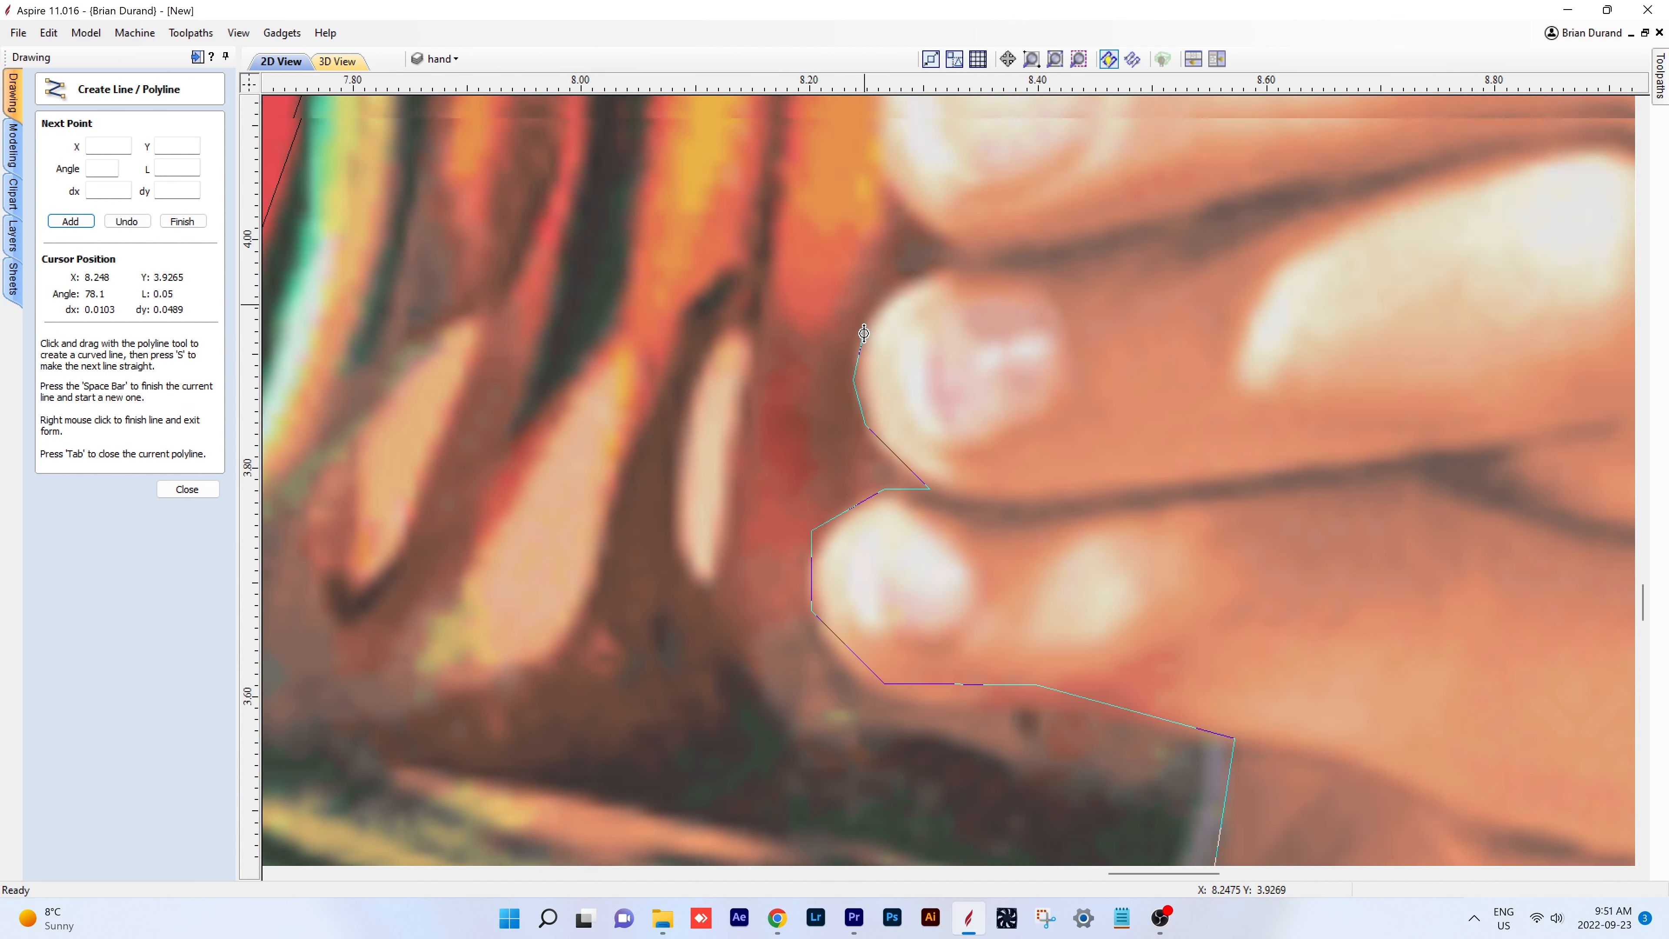
- Trace the hand polyline into the gap below the middle finger and around the middle fingertip
scroll(860, 471, "up", 1)
left_click(907, 425)
left_click(967, 403)
left_click(1047, 403)
left_click(977, 374)
left_click(908, 328)
left_click(881, 195)
middle_click_drag(880, 196, 907, 595)
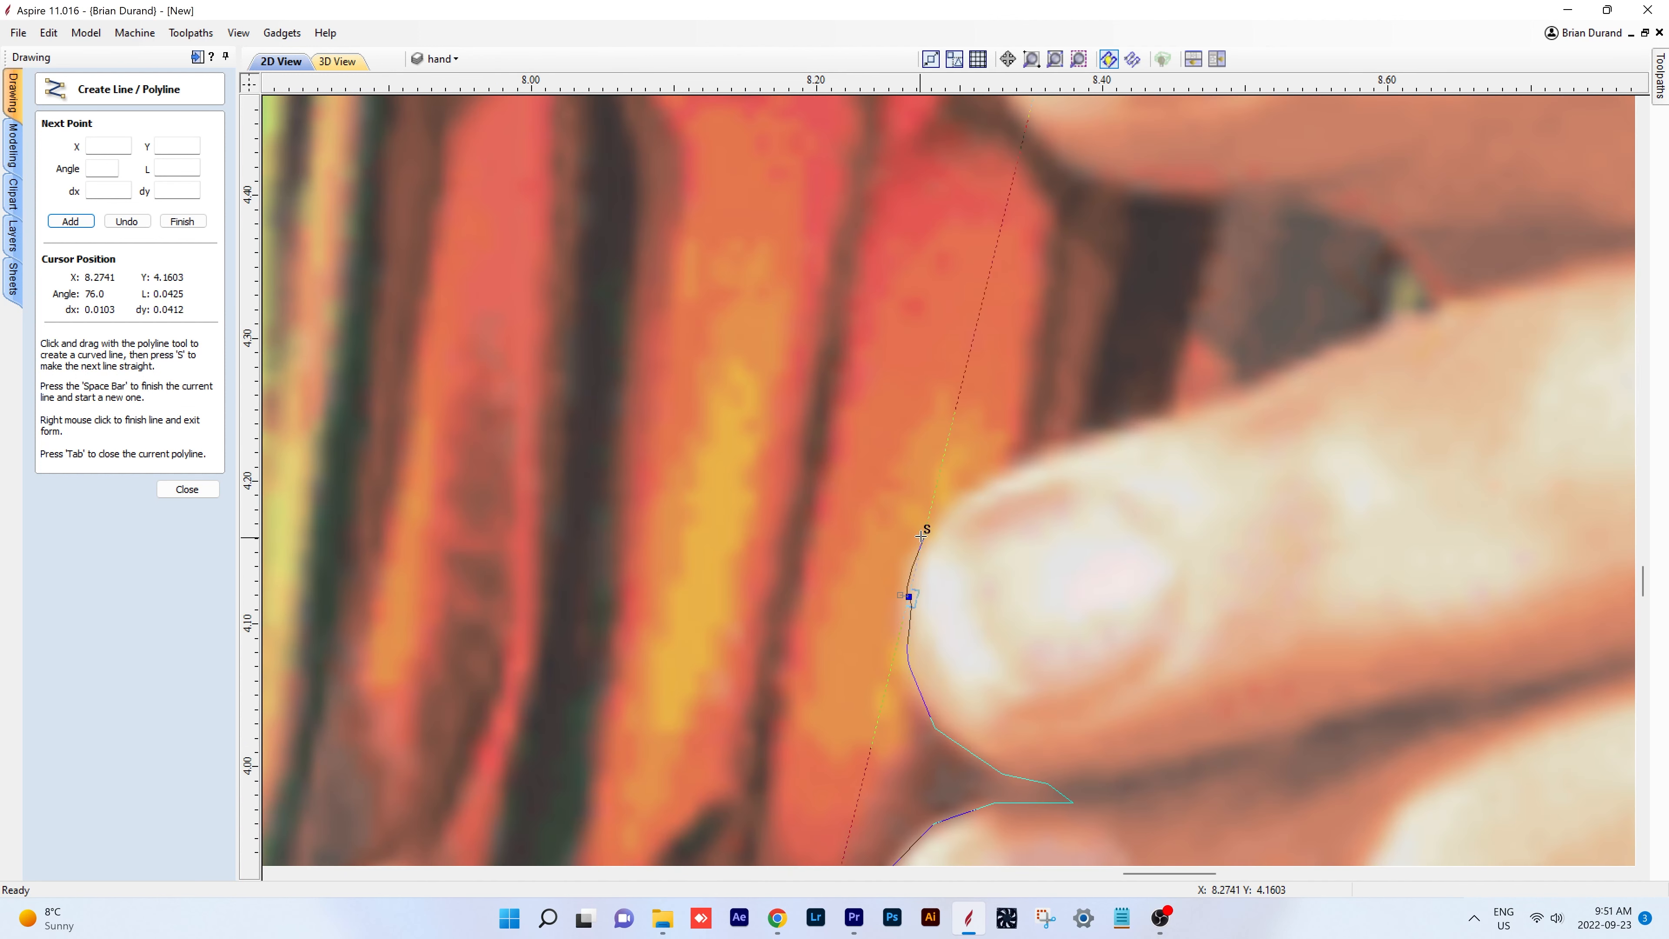
left_click(928, 517)
- Trace the middle finger's upper edge and the index finger's underside, close the hand outline and leave the polyline tool
left_click_drag(1109, 431, 1347, 344)
left_click(1387, 232)
left_click(1284, 196)
left_click(1189, 195)
left_click(1111, 185)
left_click(1046, 156)
left_click(1020, 123)
scroll(1020, 123, "down", 1)
middle_click_drag(1021, 123, 1032, 596)
left_click(1092, 409)
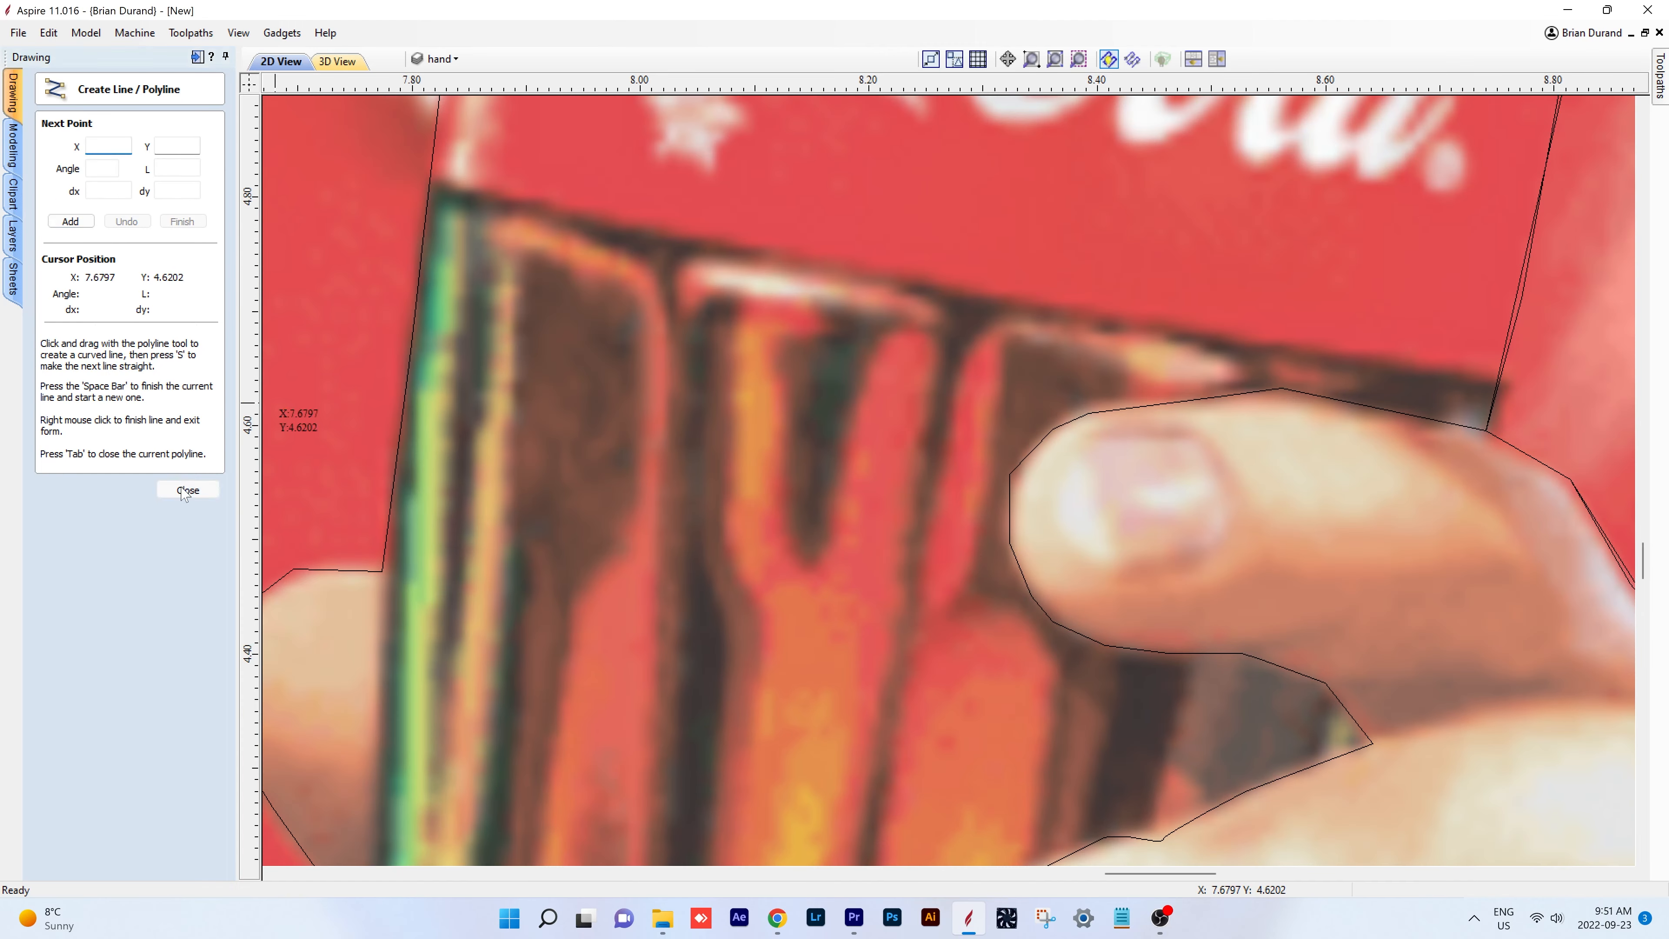
left_click(186, 489)
- Show the Level 1 components and create a rounded shape from the hand outline with base height 0.0 and exact height 0.18 inches
scroll(648, 366, "down", 5)
left_click(348, 62)
left_click(12, 146)
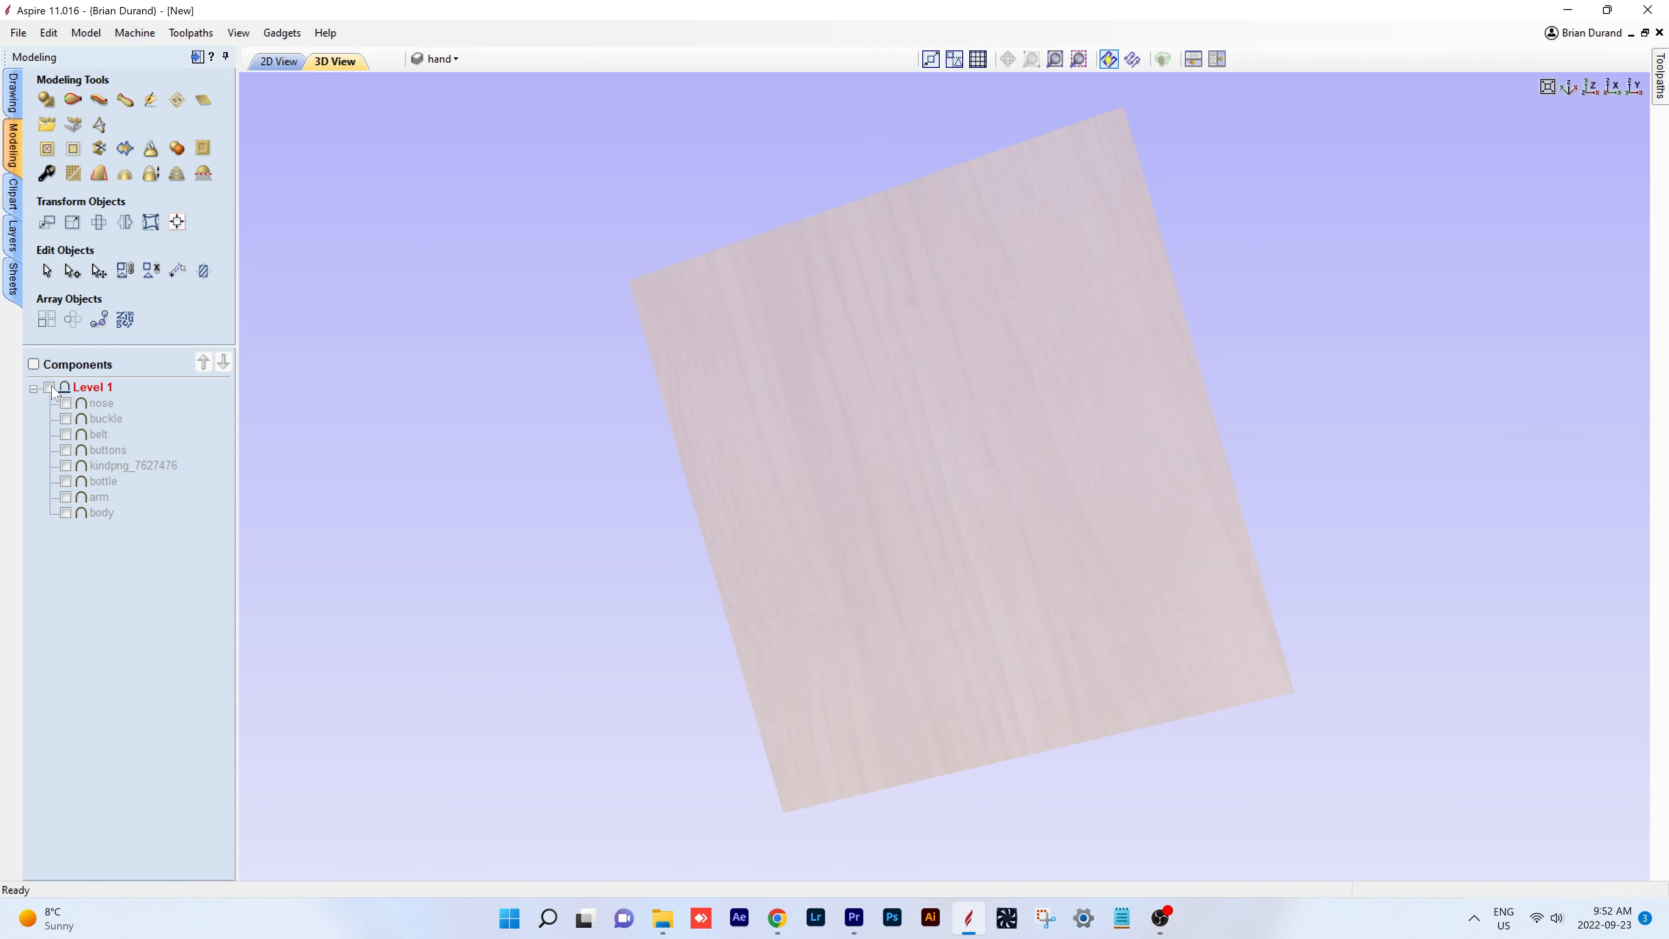
left_click(63, 388)
scroll(946, 513, "up", 5)
left_click(45, 99)
left_click(176, 614)
left_click_drag(893, 641, 1110, 575)
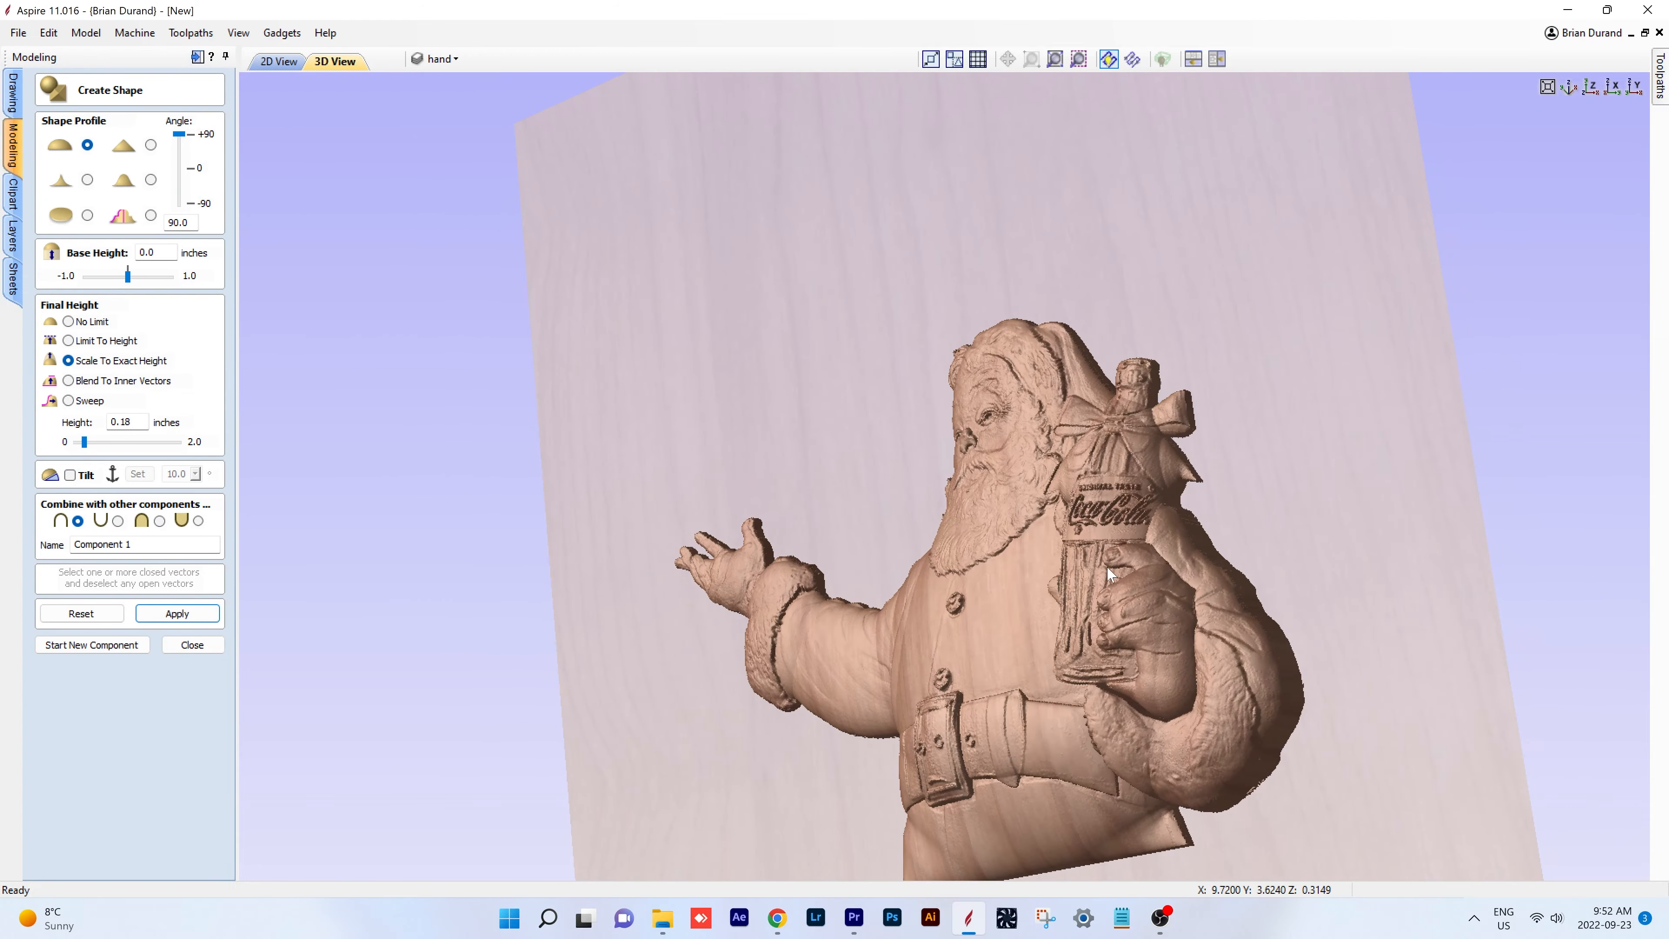
- Try the hand shape with an exact height of 0.14 inches and a base height of 0.12 inches
left_click_drag(84, 442, 81, 442)
left_click_drag(1110, 644, 1012, 565)
left_click_drag(127, 276, 134, 277)
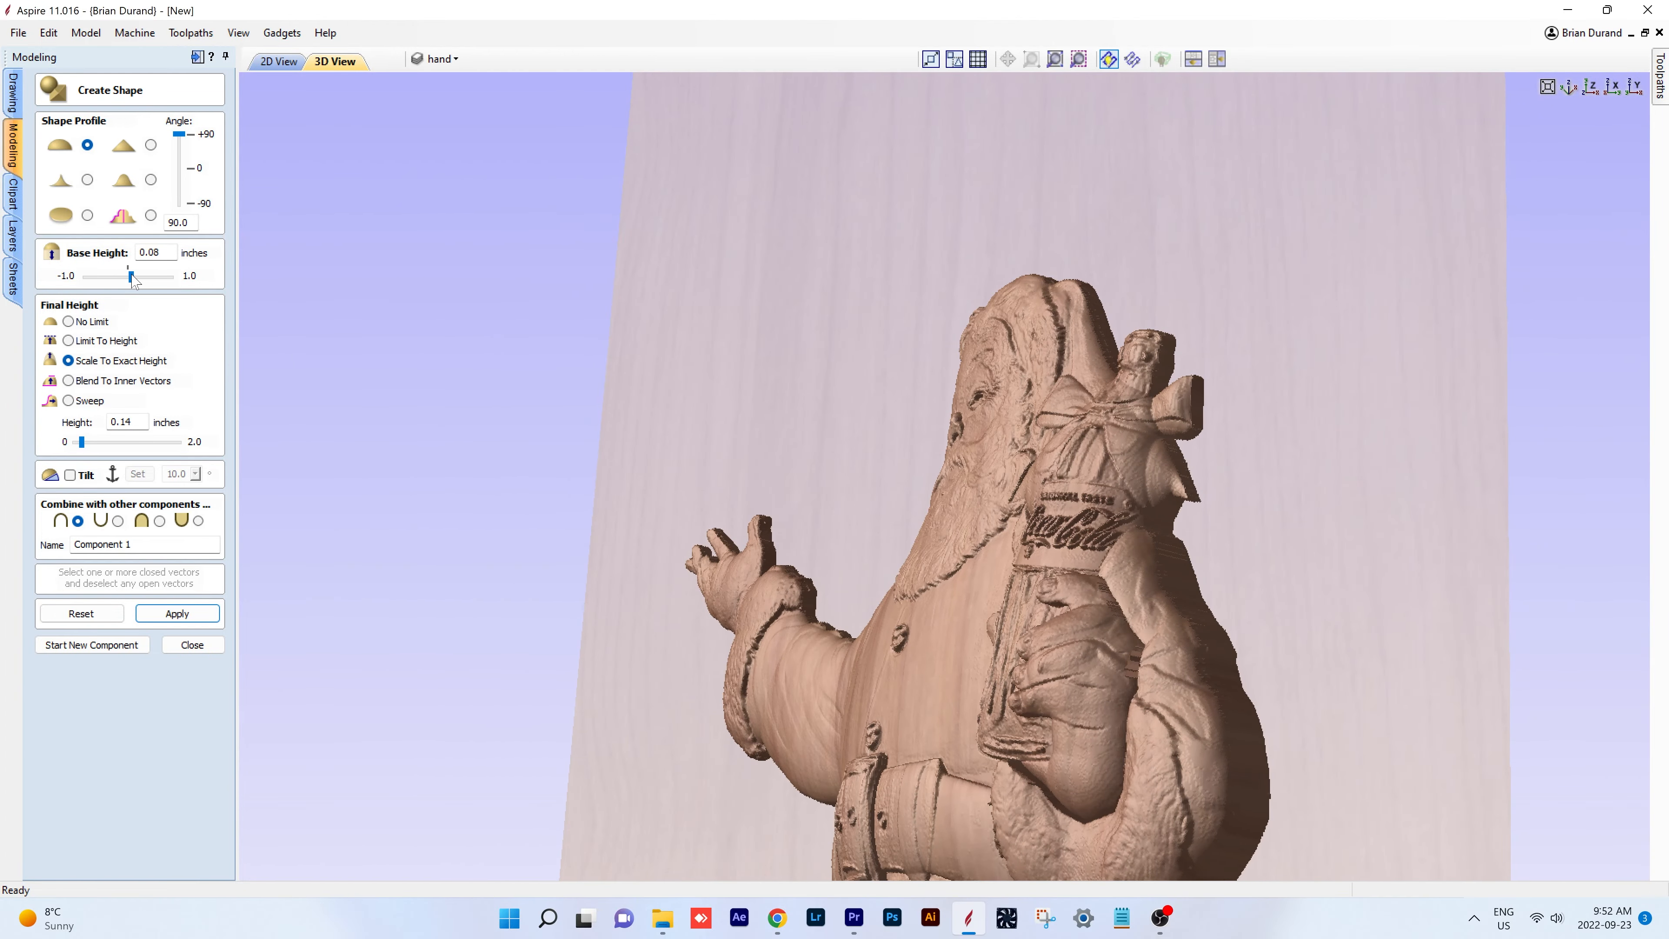
left_click_drag(1011, 565, 920, 486)
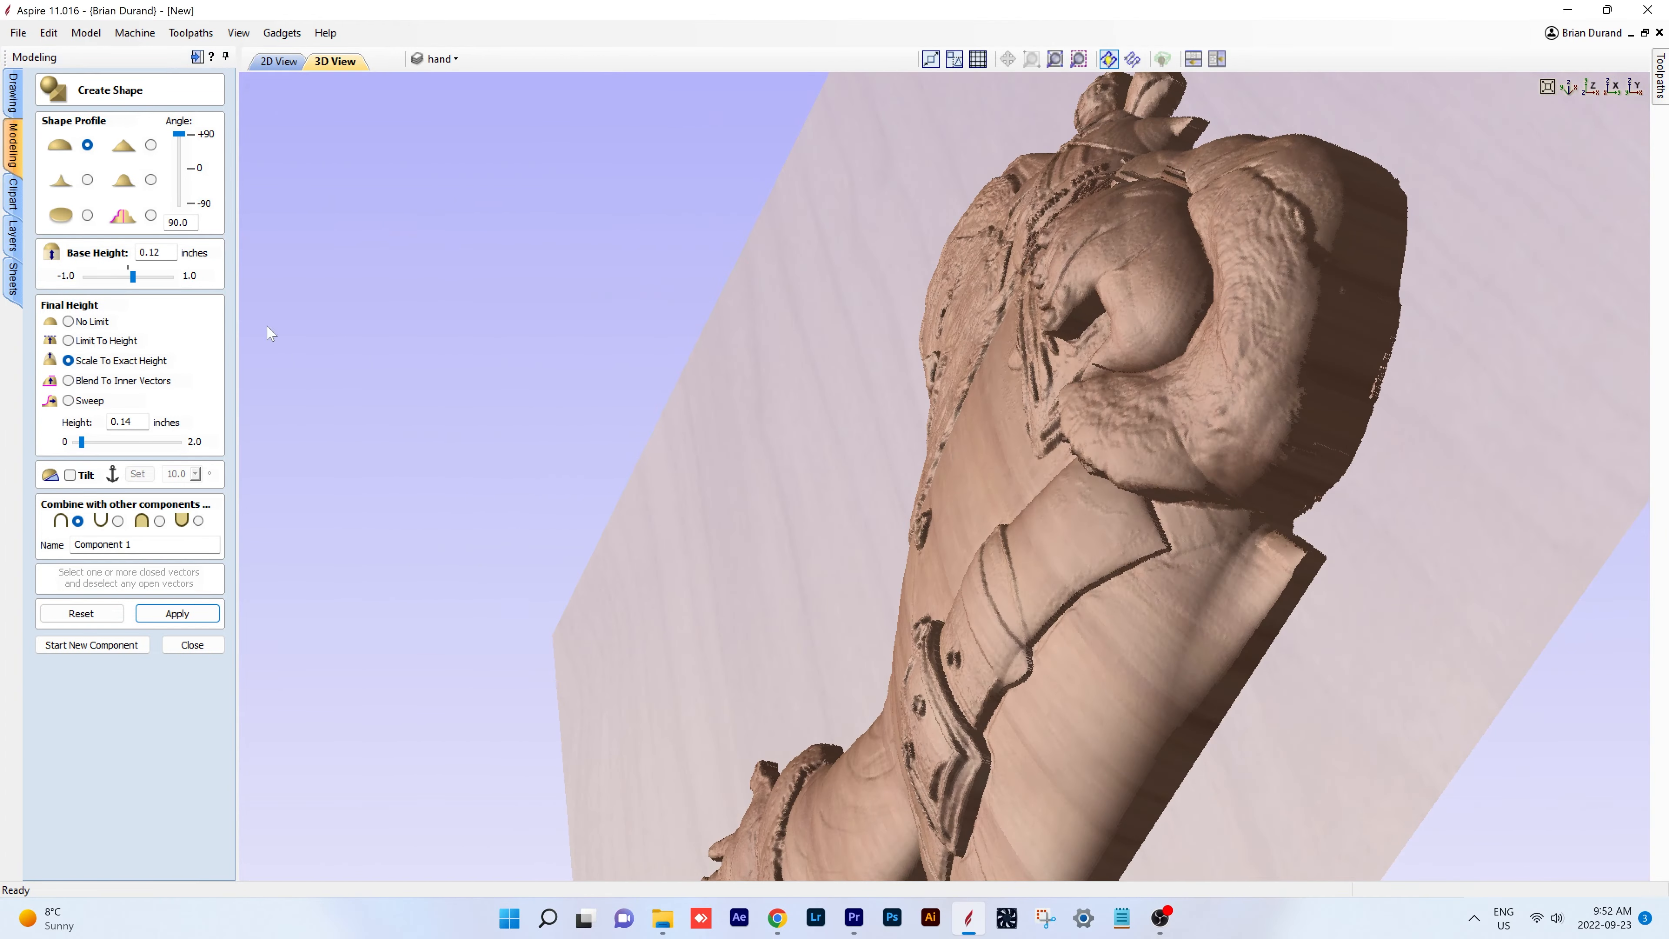
- Set the hand shape's base height to 0.10 inches and exact height to 0.04 inches, apply it and close the shape form
left_click_drag(133, 277, 134, 277)
type("0.8")
left_click_drag(131, 422, 78, 446)
left_click(197, 617)
left_click_drag(1051, 408, 1557, 519)
left_click_drag(161, 253, 153, 257)
left_click_drag(1439, 585, 914, 611)
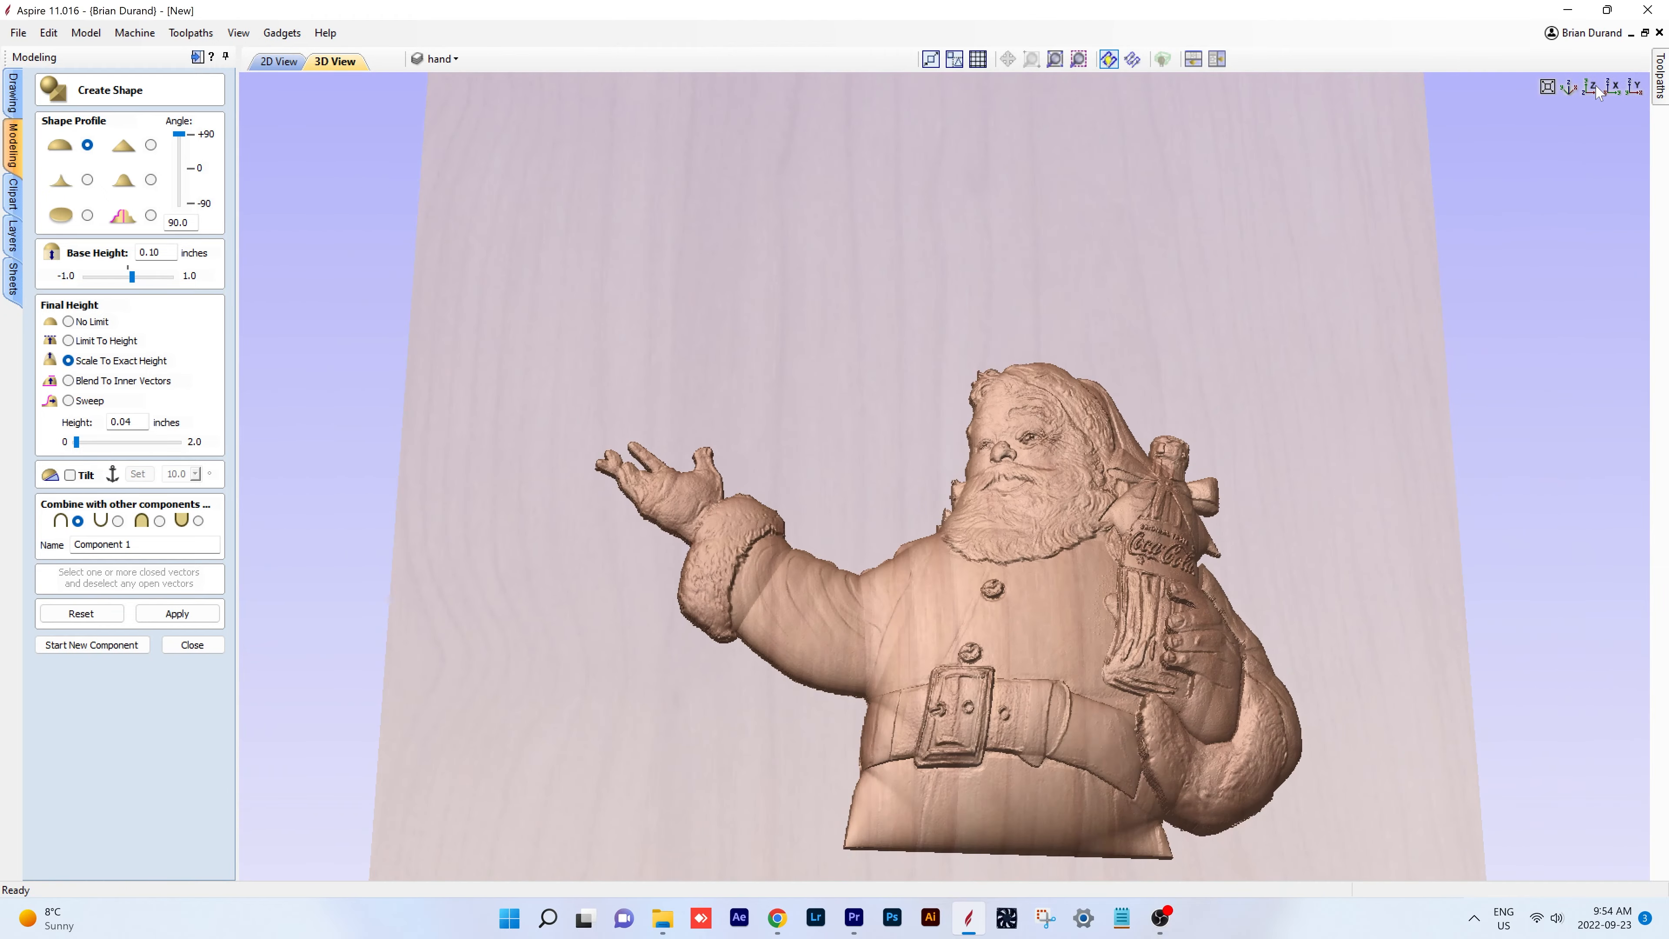
left_click(1591, 87)
left_click(192, 645)
- Rename the new shape component as hand
left_click_drag(889, 521, 880, 598)
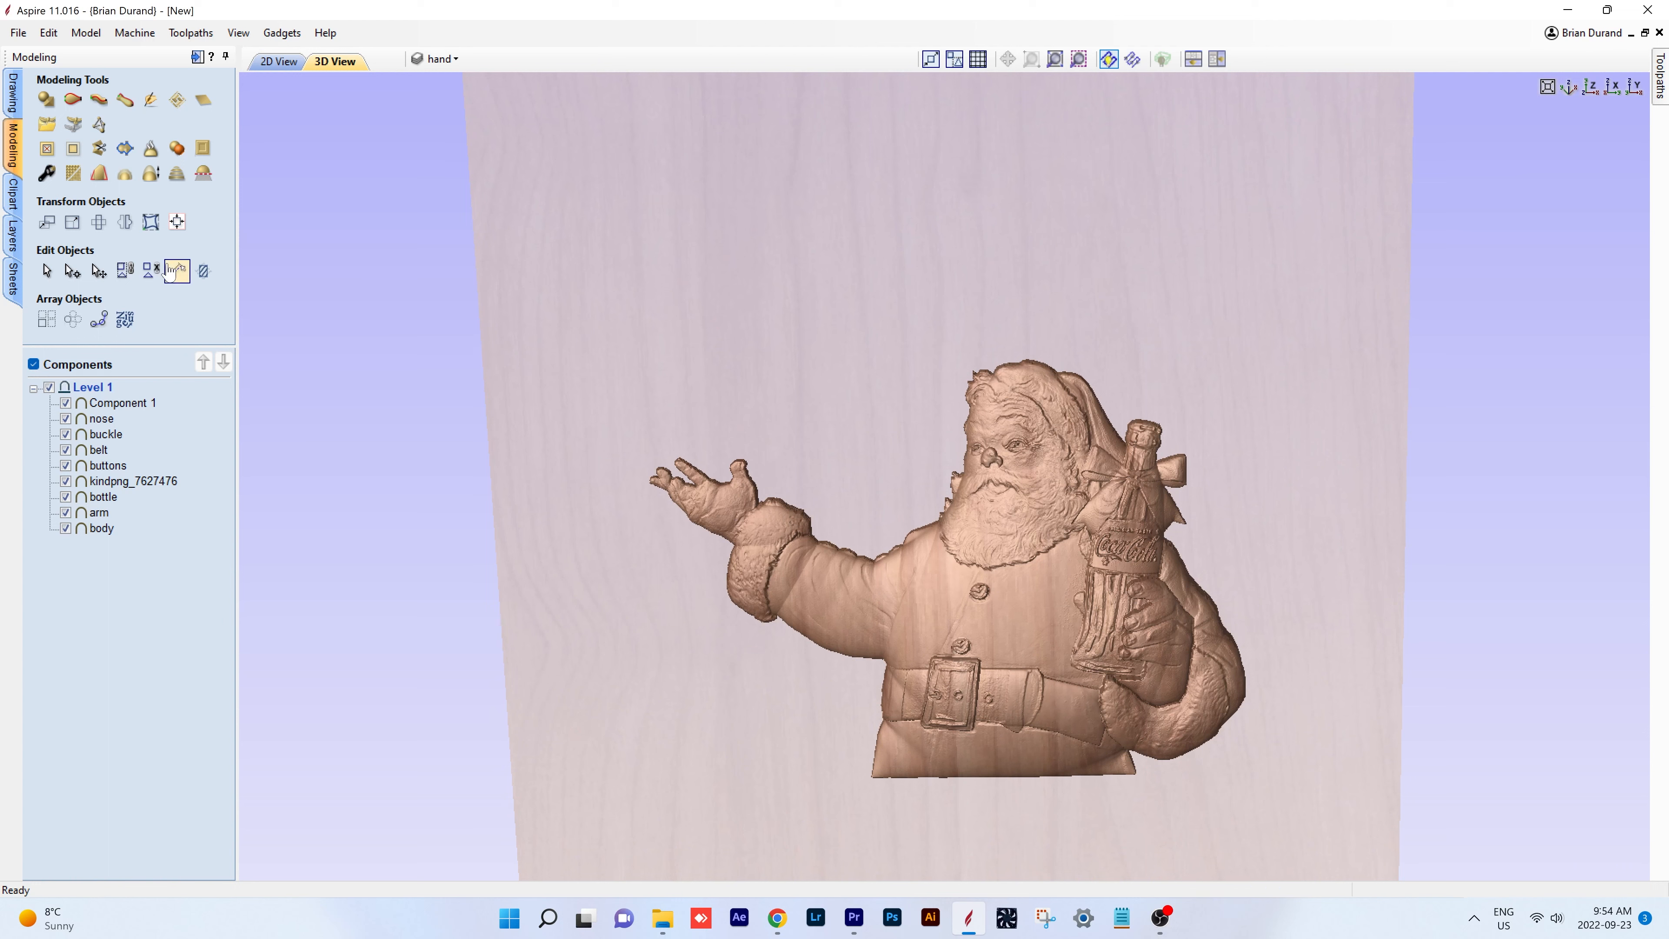
left_click(112, 403)
left_click(113, 404)
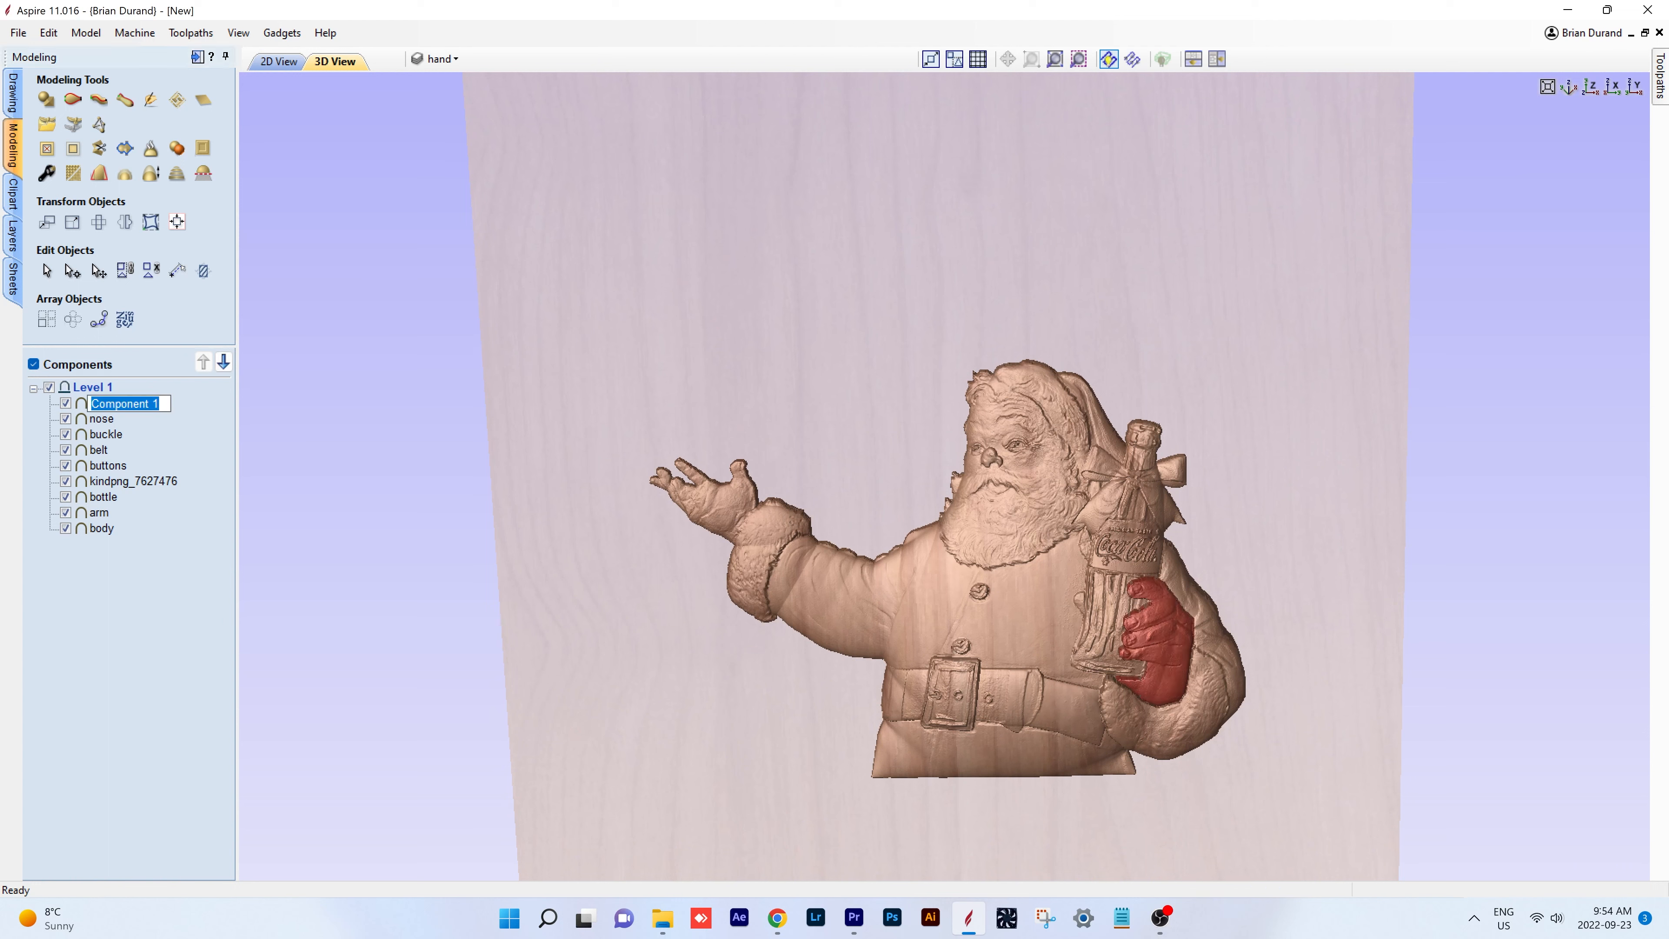
type("hand")
key("Return")
- Group all the Level 1 components, from body up to hand
key("Caps_Lock")
left_click(102, 531)
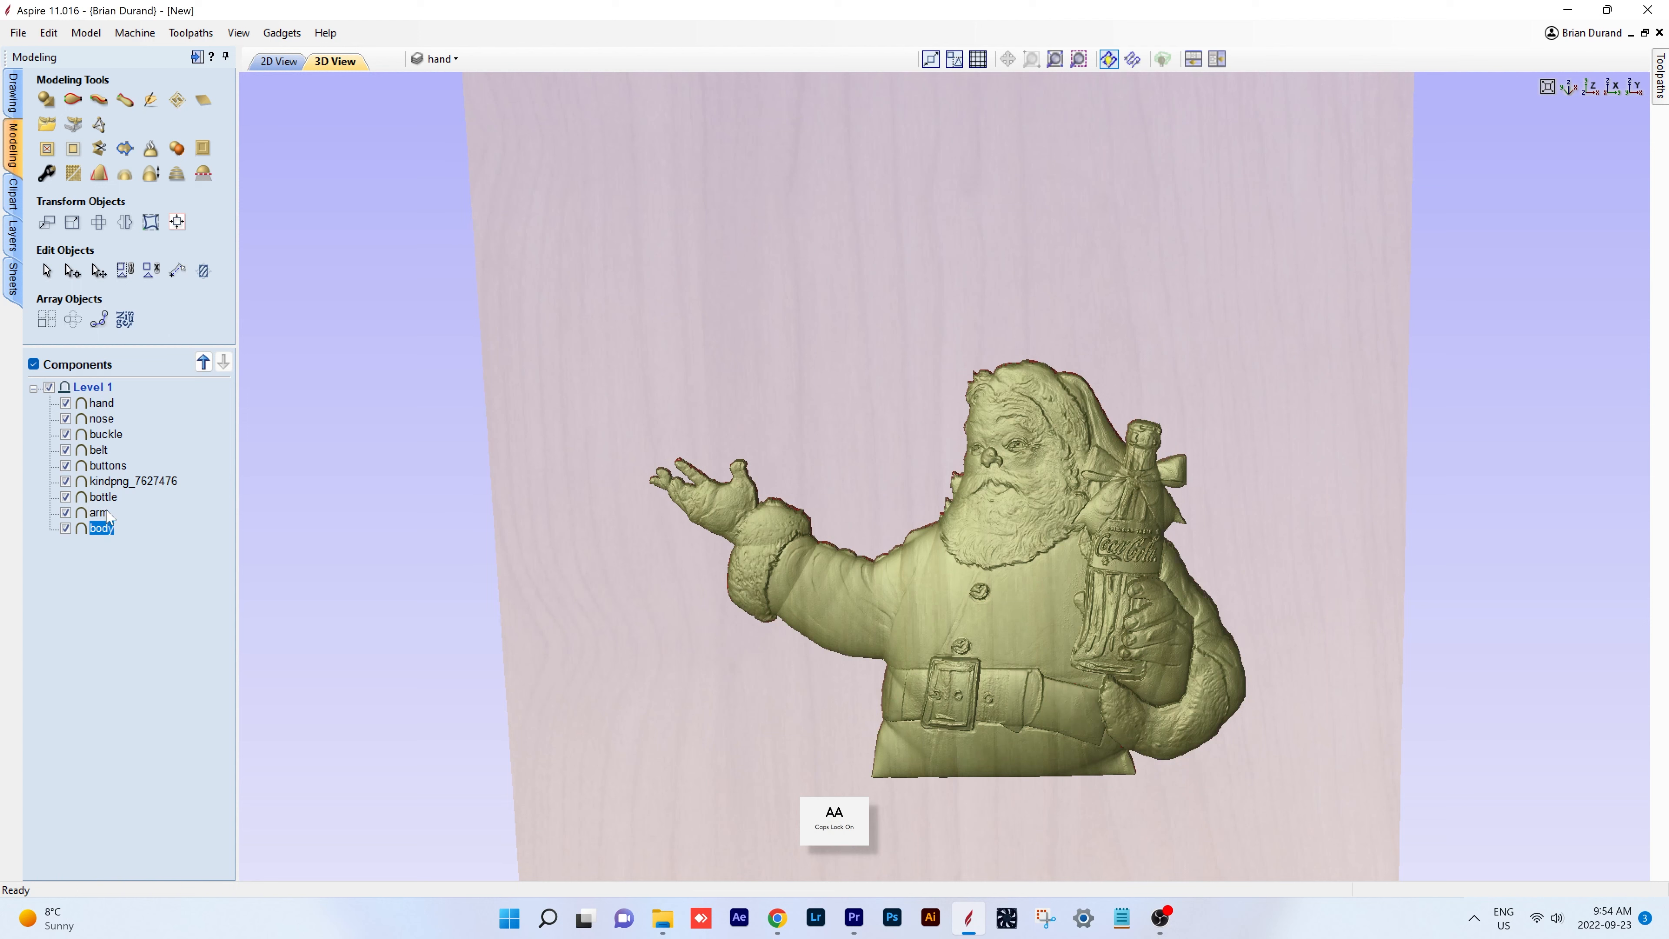
key("Caps_Lock")
left_click(99, 405, "shift")
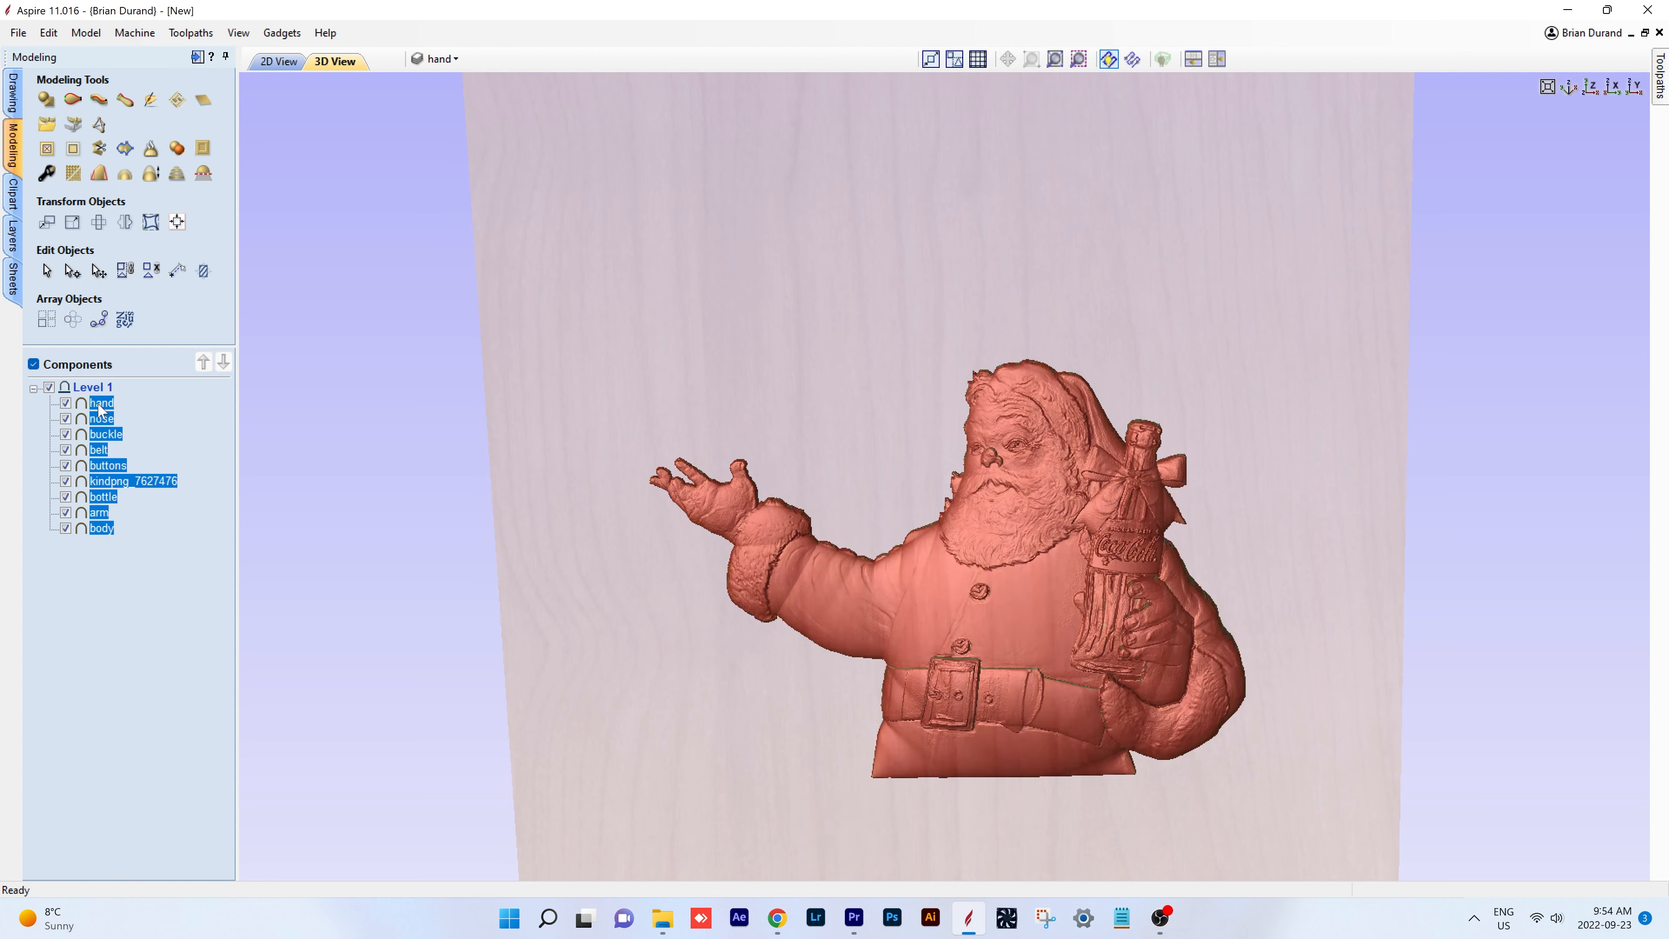
right_click(99, 407)
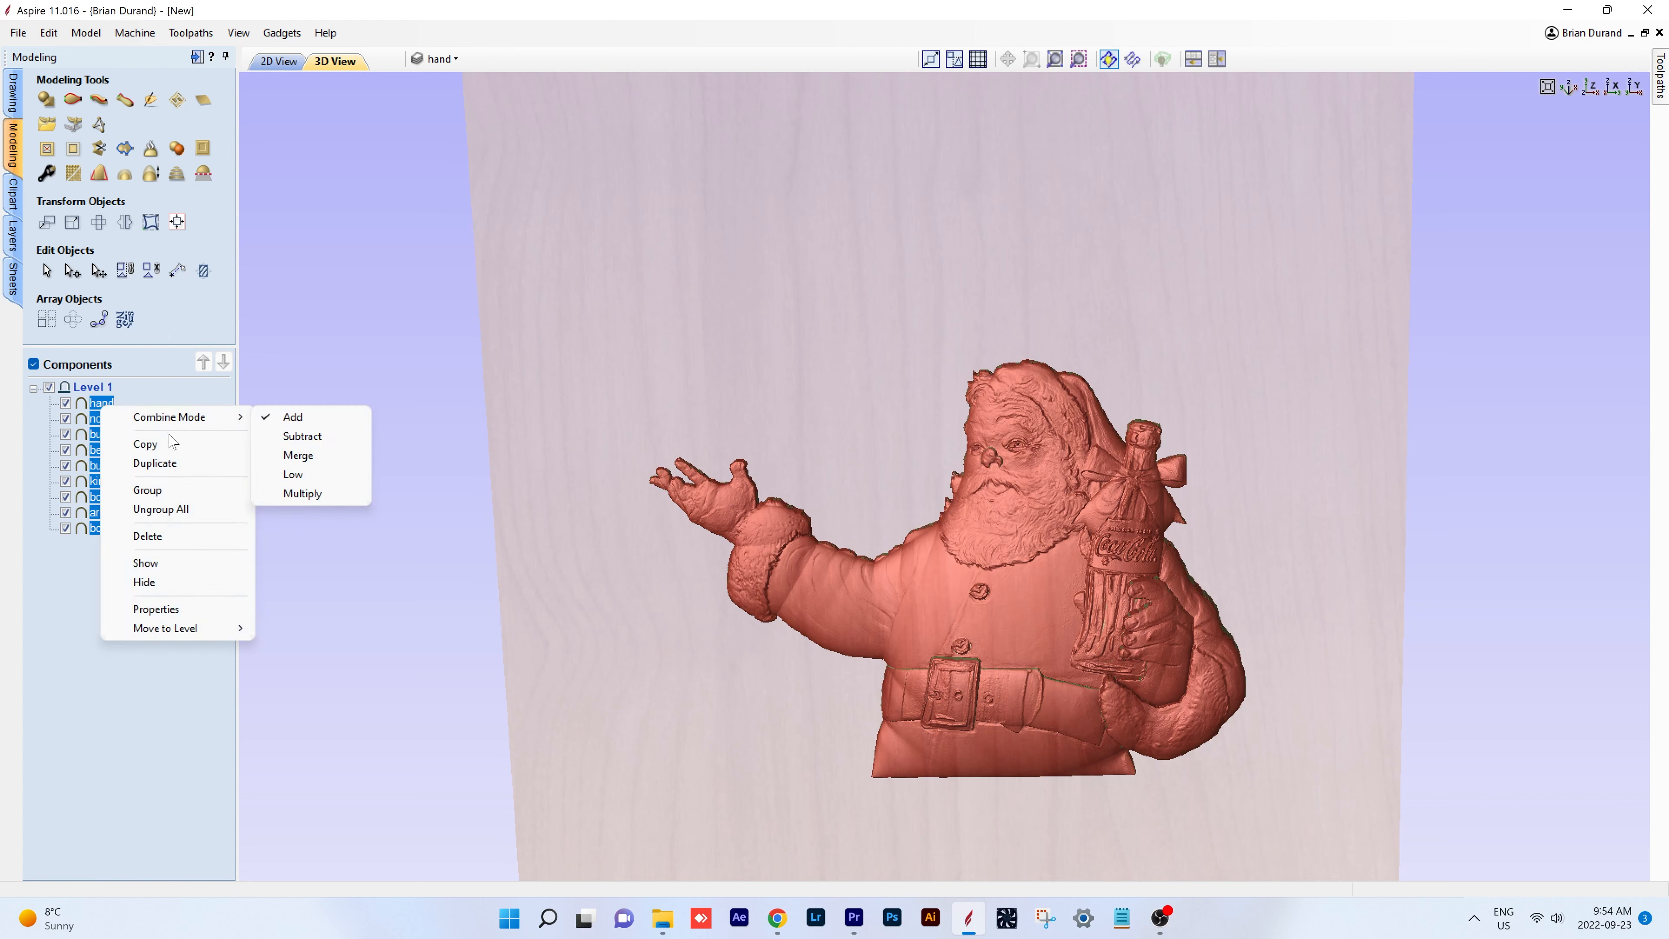
left_click(235, 489)
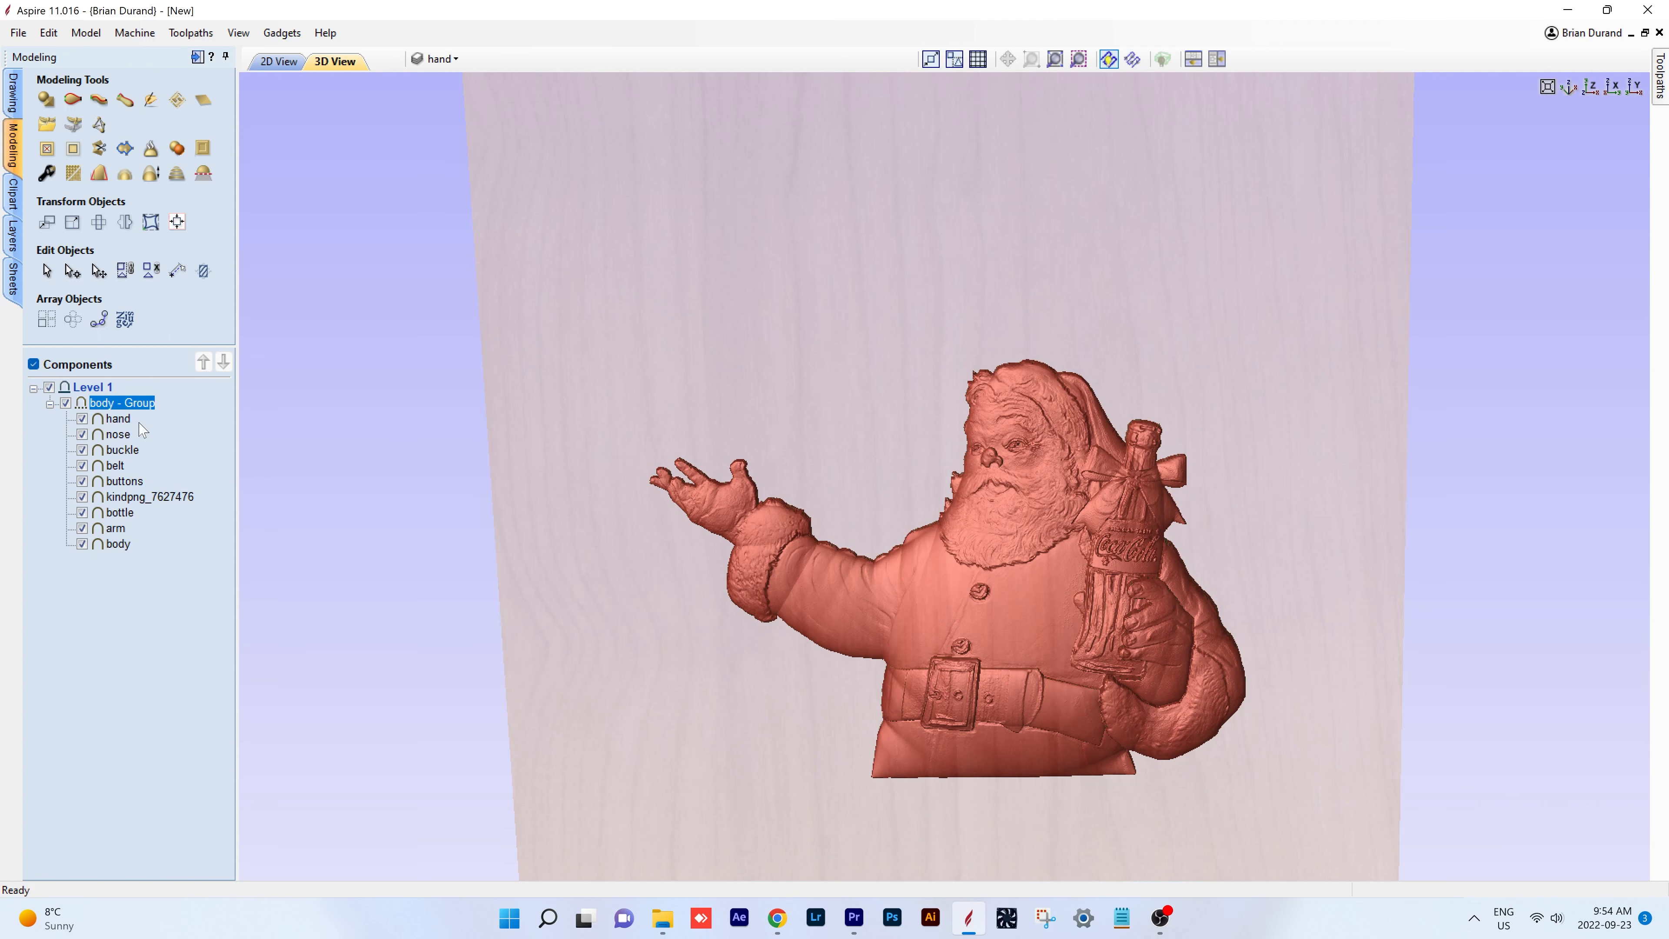
- Duplicate the collapsed body group and hide the original group
left_click(50, 405)
left_click(123, 405)
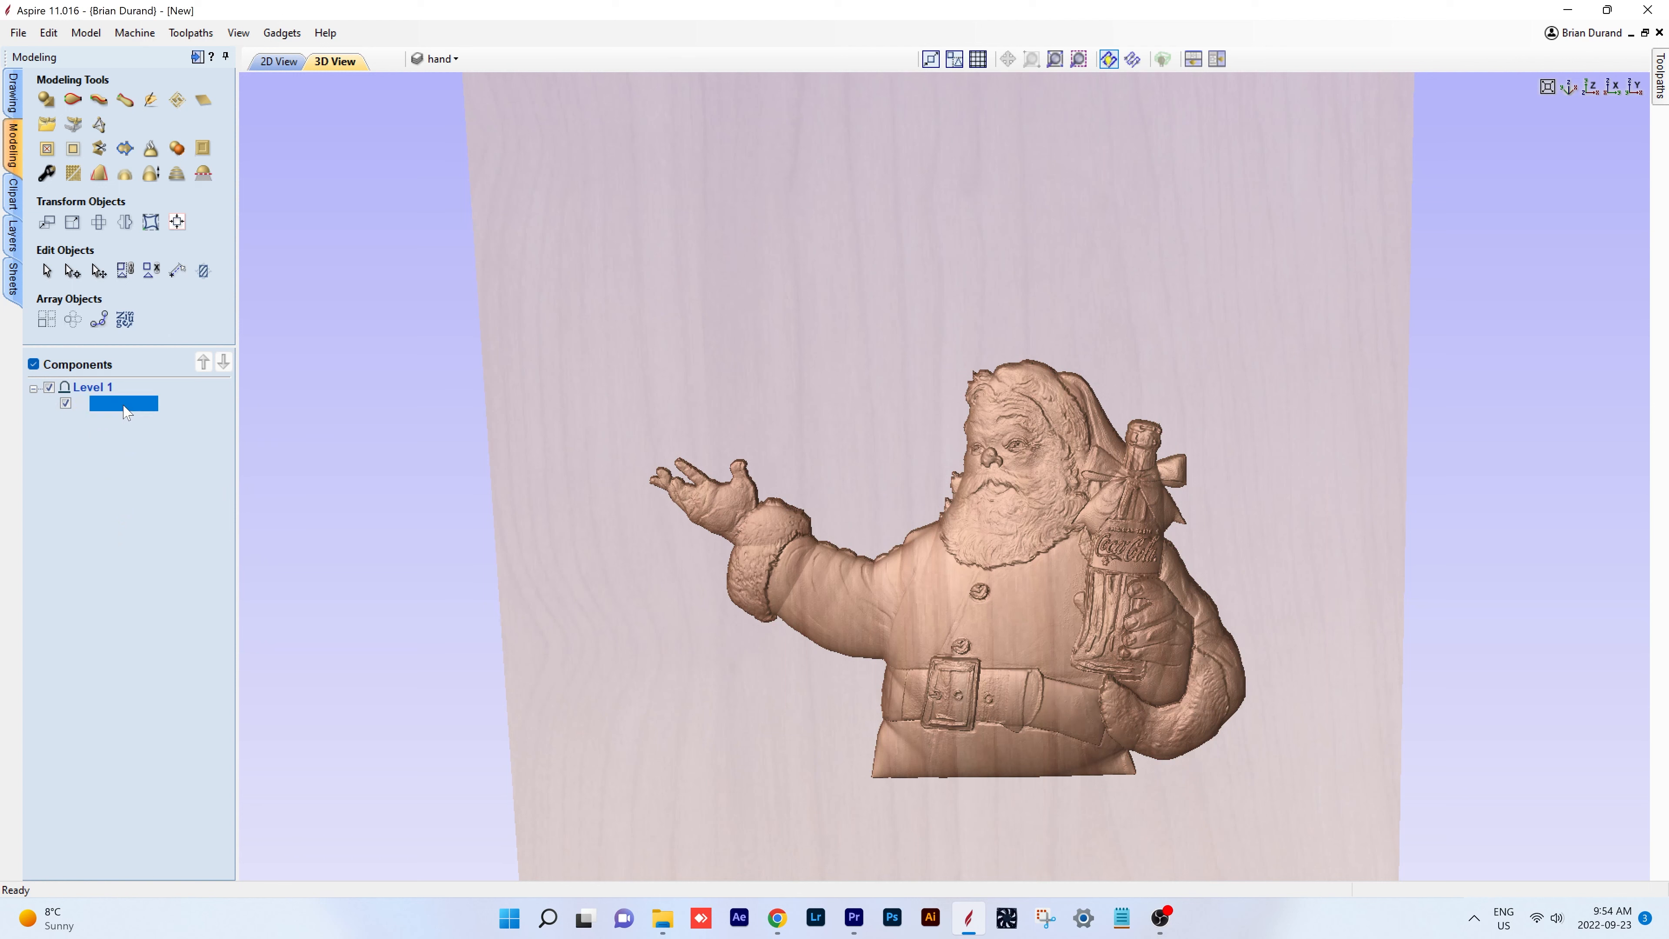
right_click(127, 411)
left_click(210, 527)
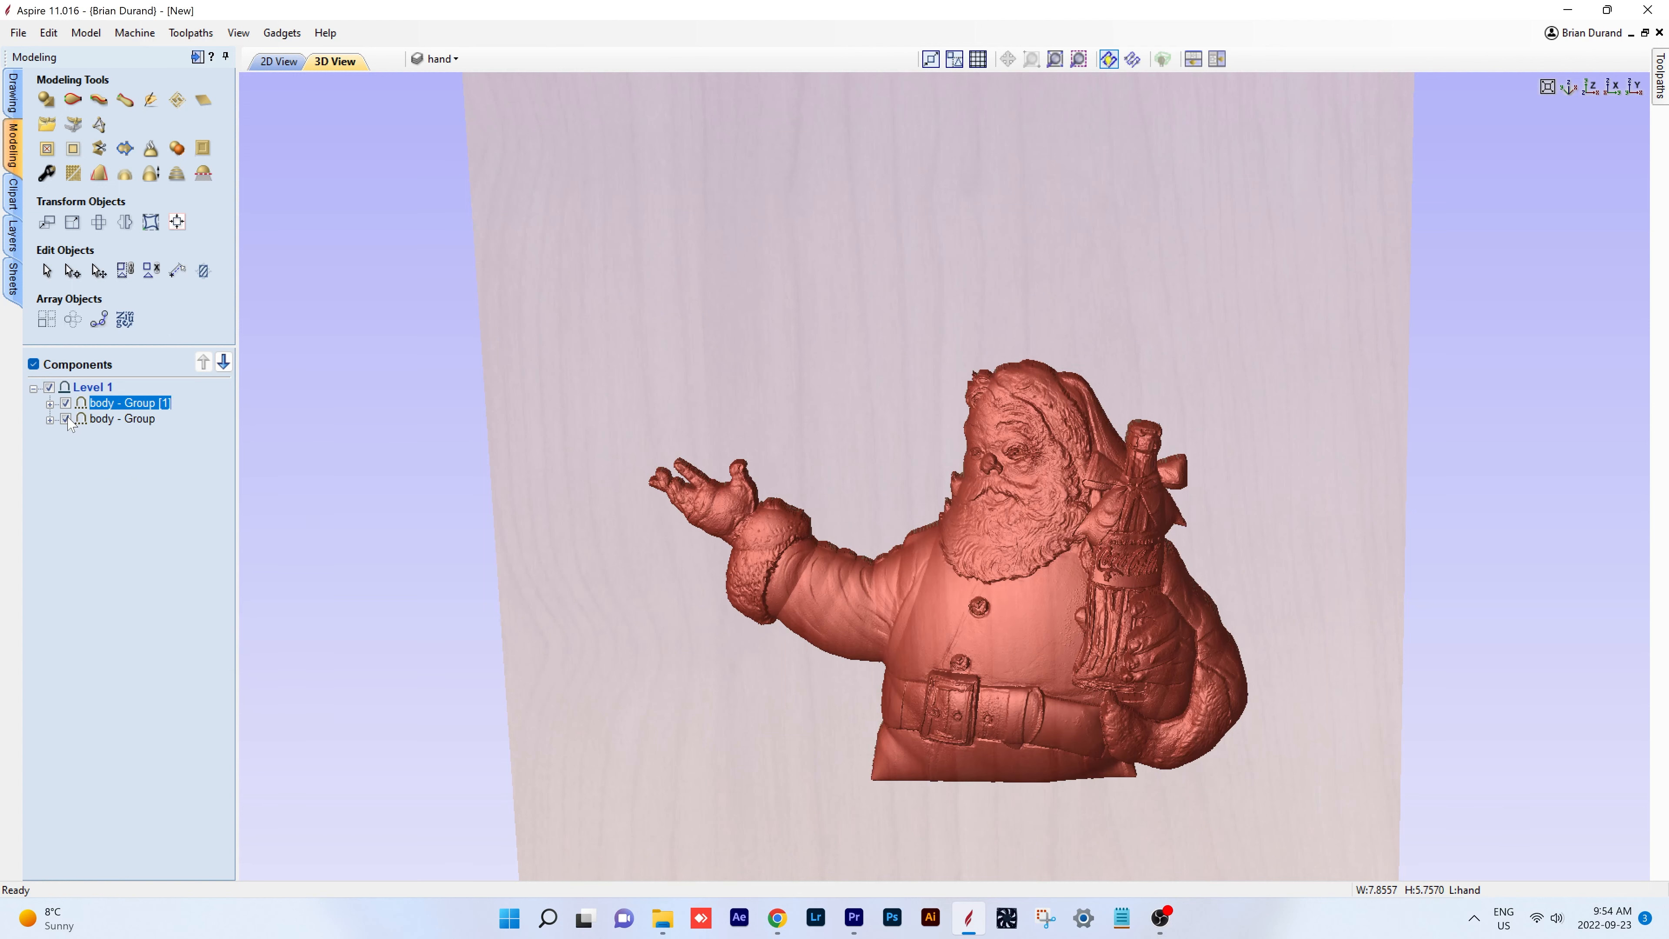
left_click(67, 419)
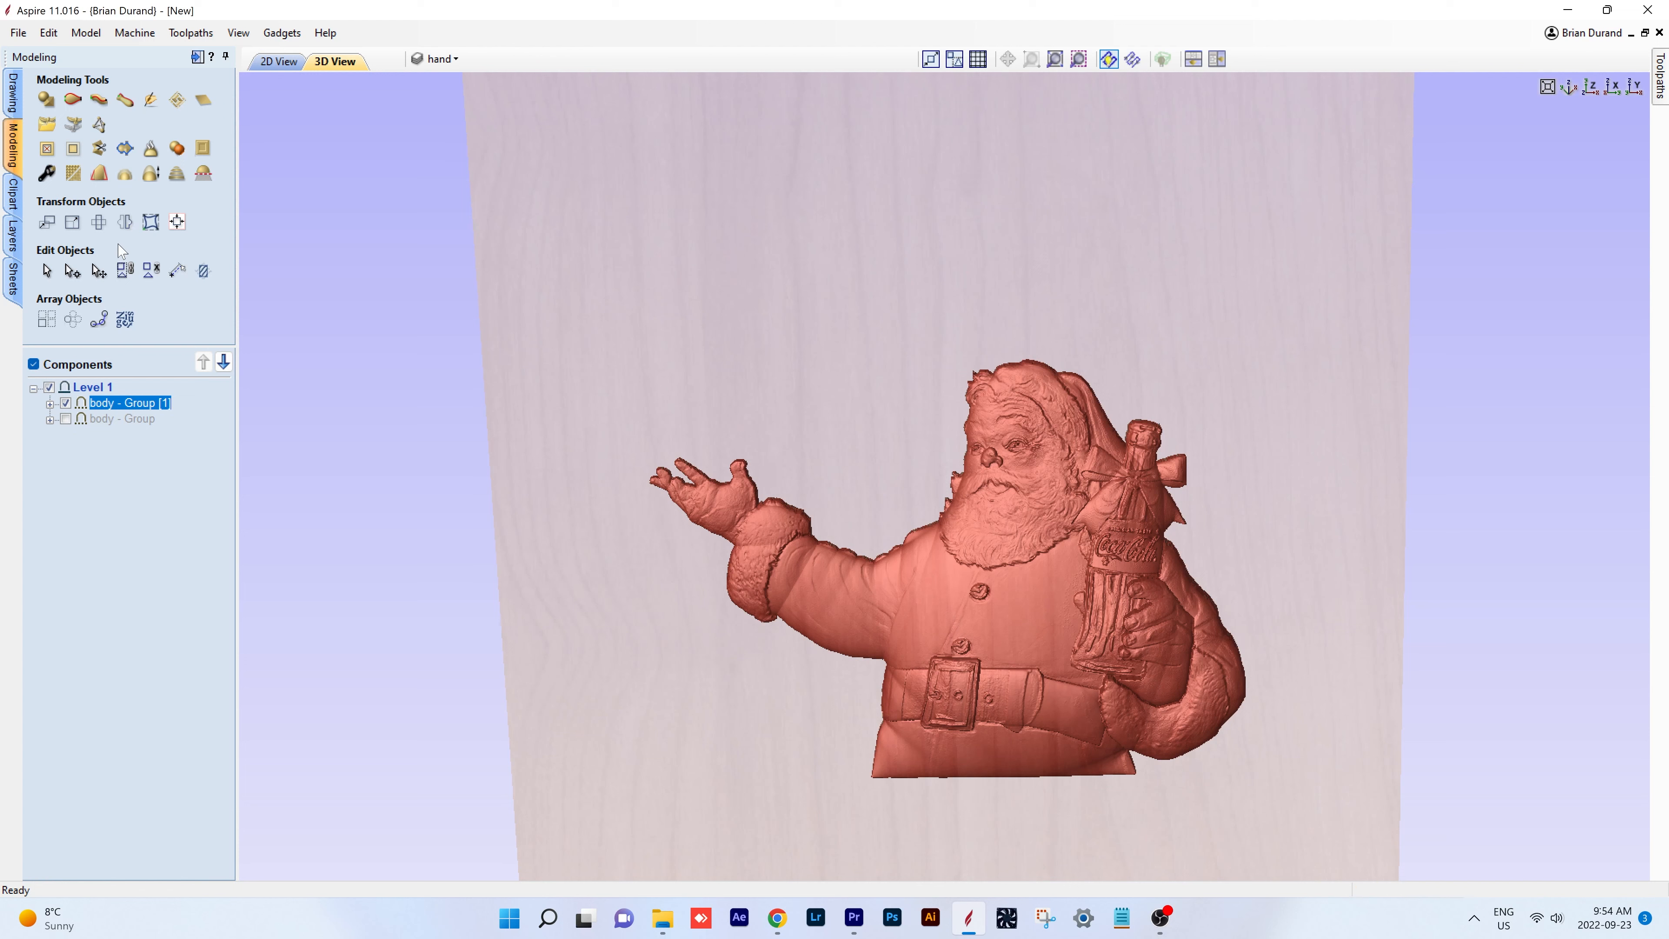
- Start sculpting the duplicated group, accept baking it, and inspect the whole relief with the Twiddle View tool
left_click(151, 101)
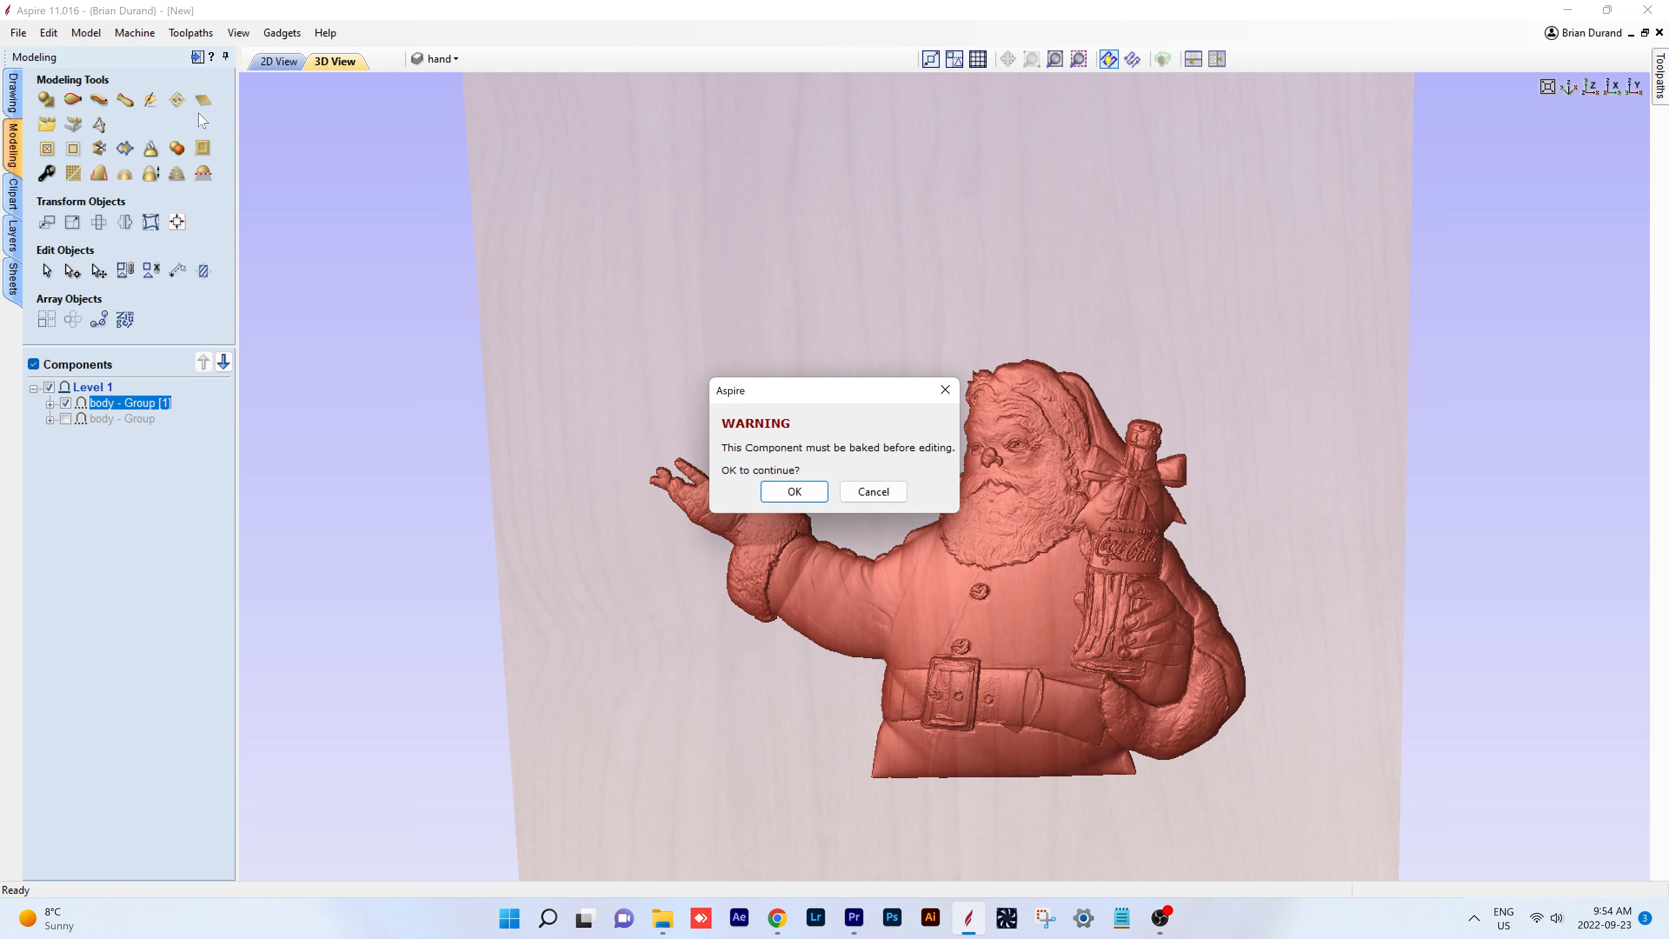
left_click(792, 493)
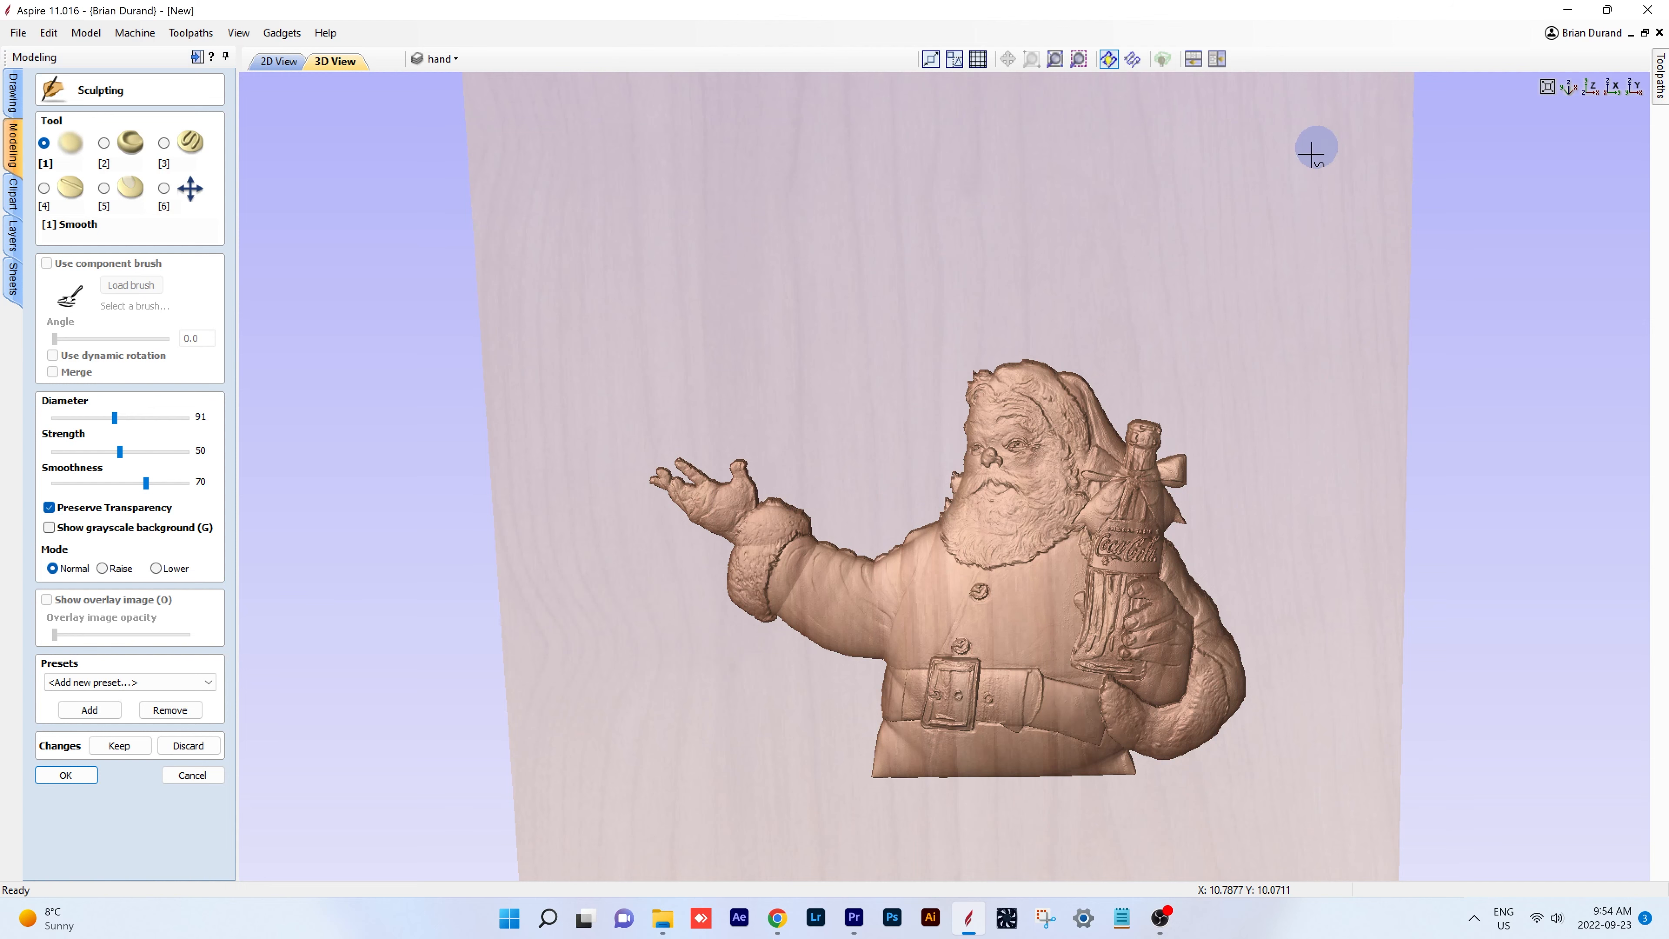
key("6")
left_click_drag(1106, 402, 1148, 404)
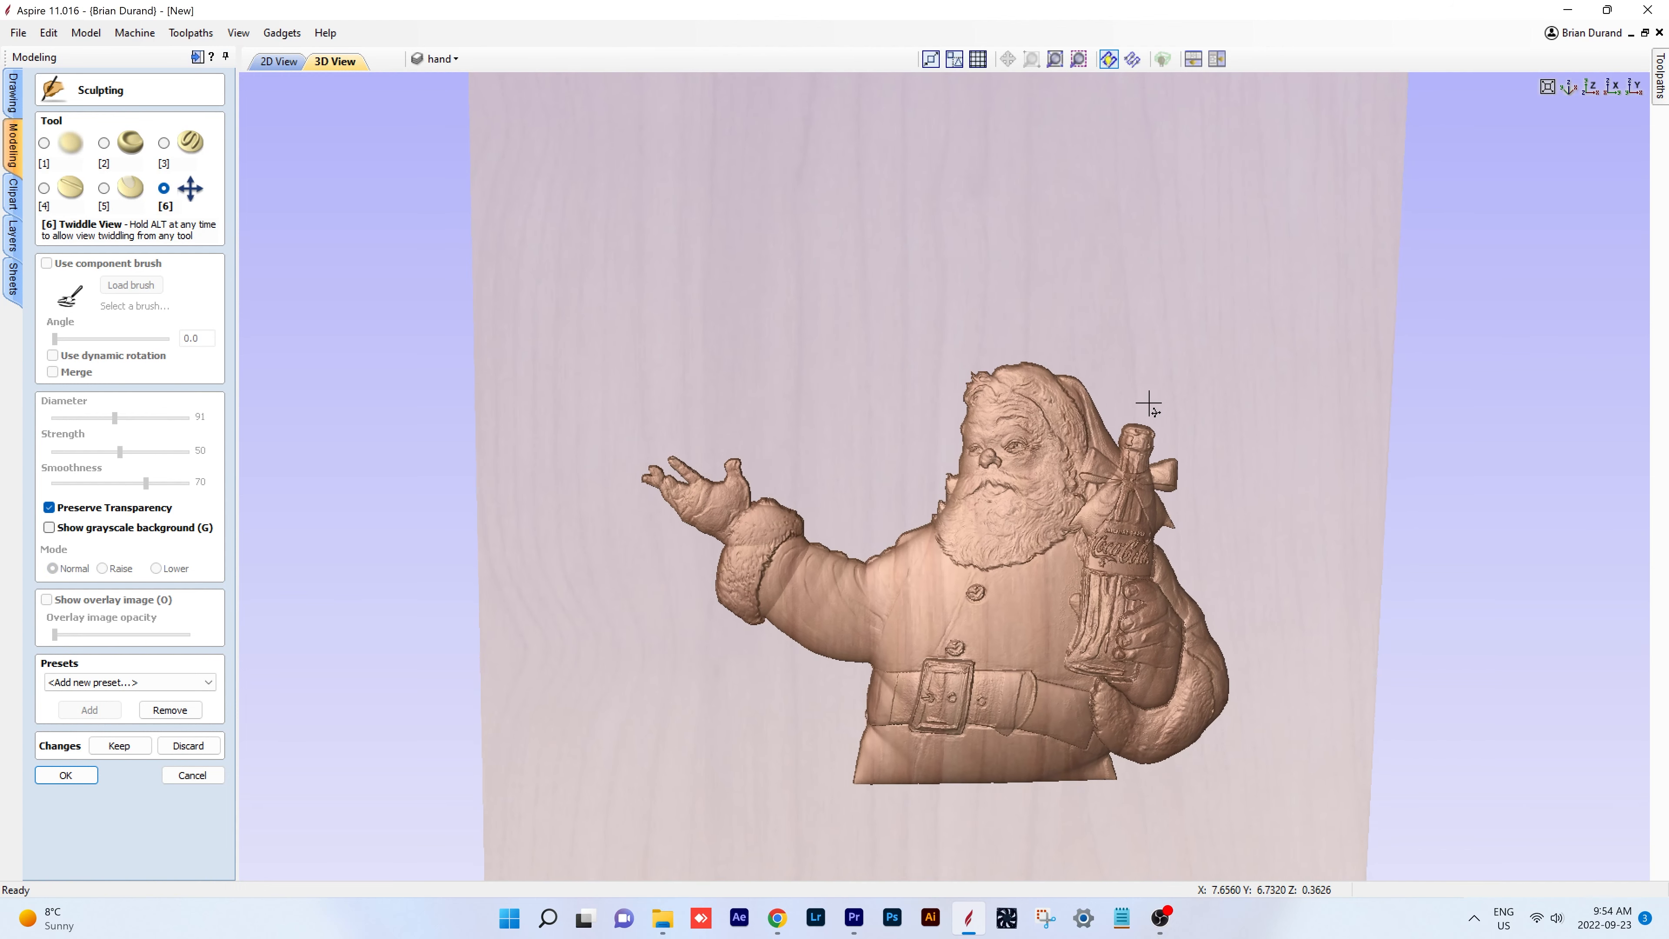
scroll(1016, 465, "up", 2)
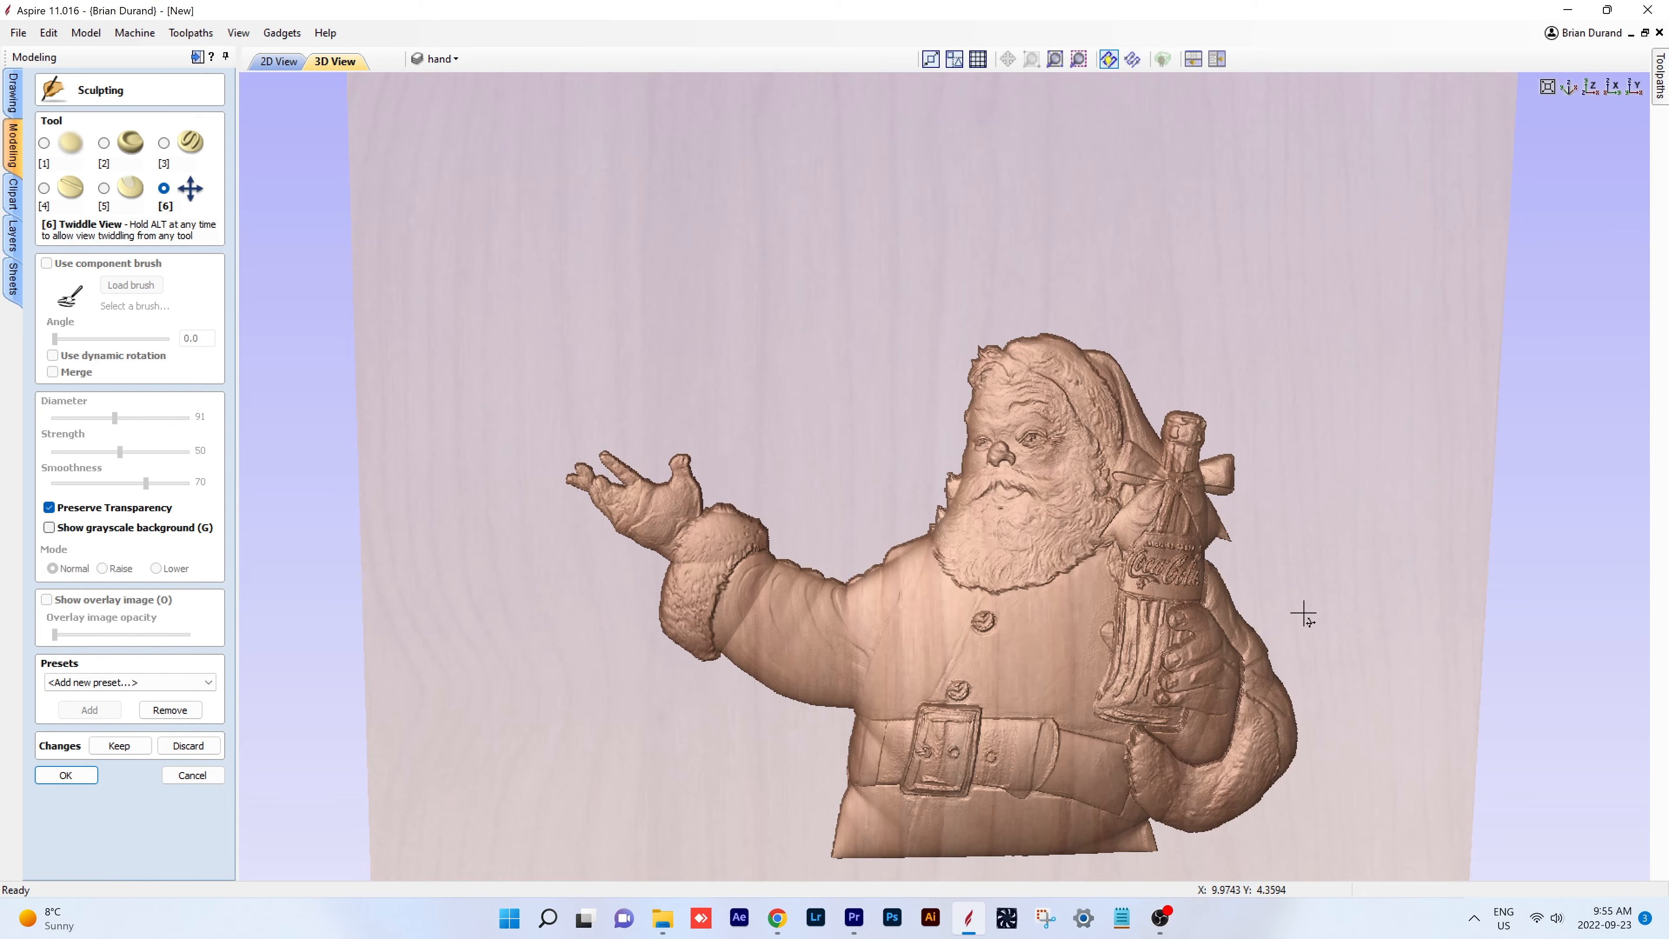
left_click_drag(1296, 602, 1372, 530)
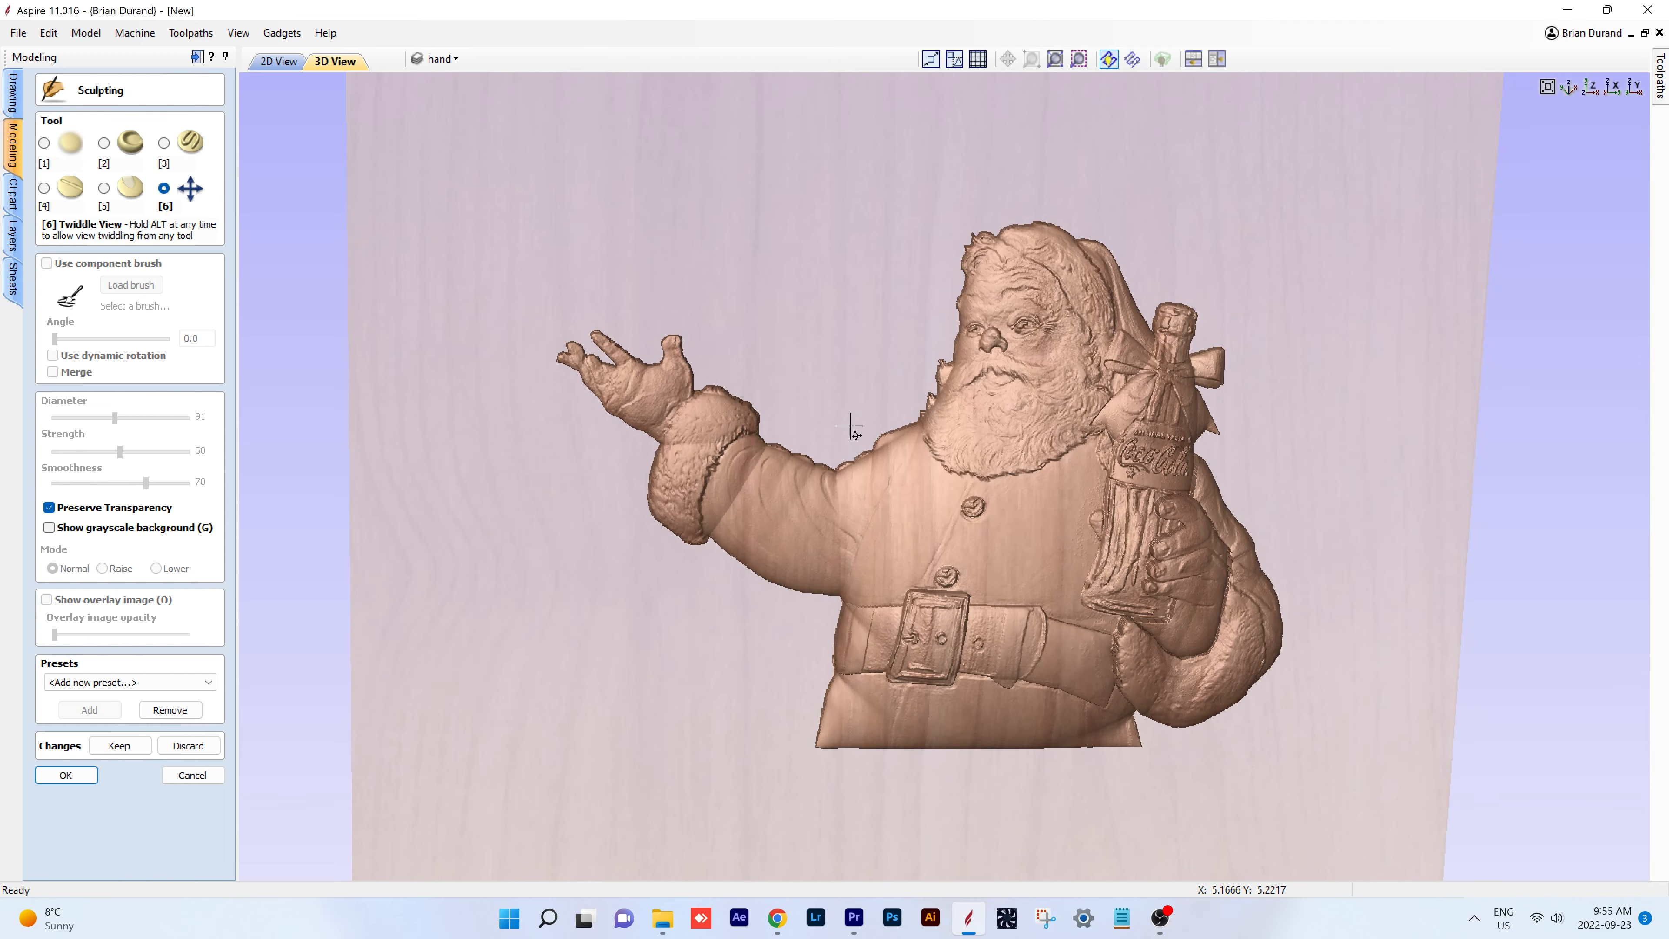
scroll(923, 474, "up", 10)
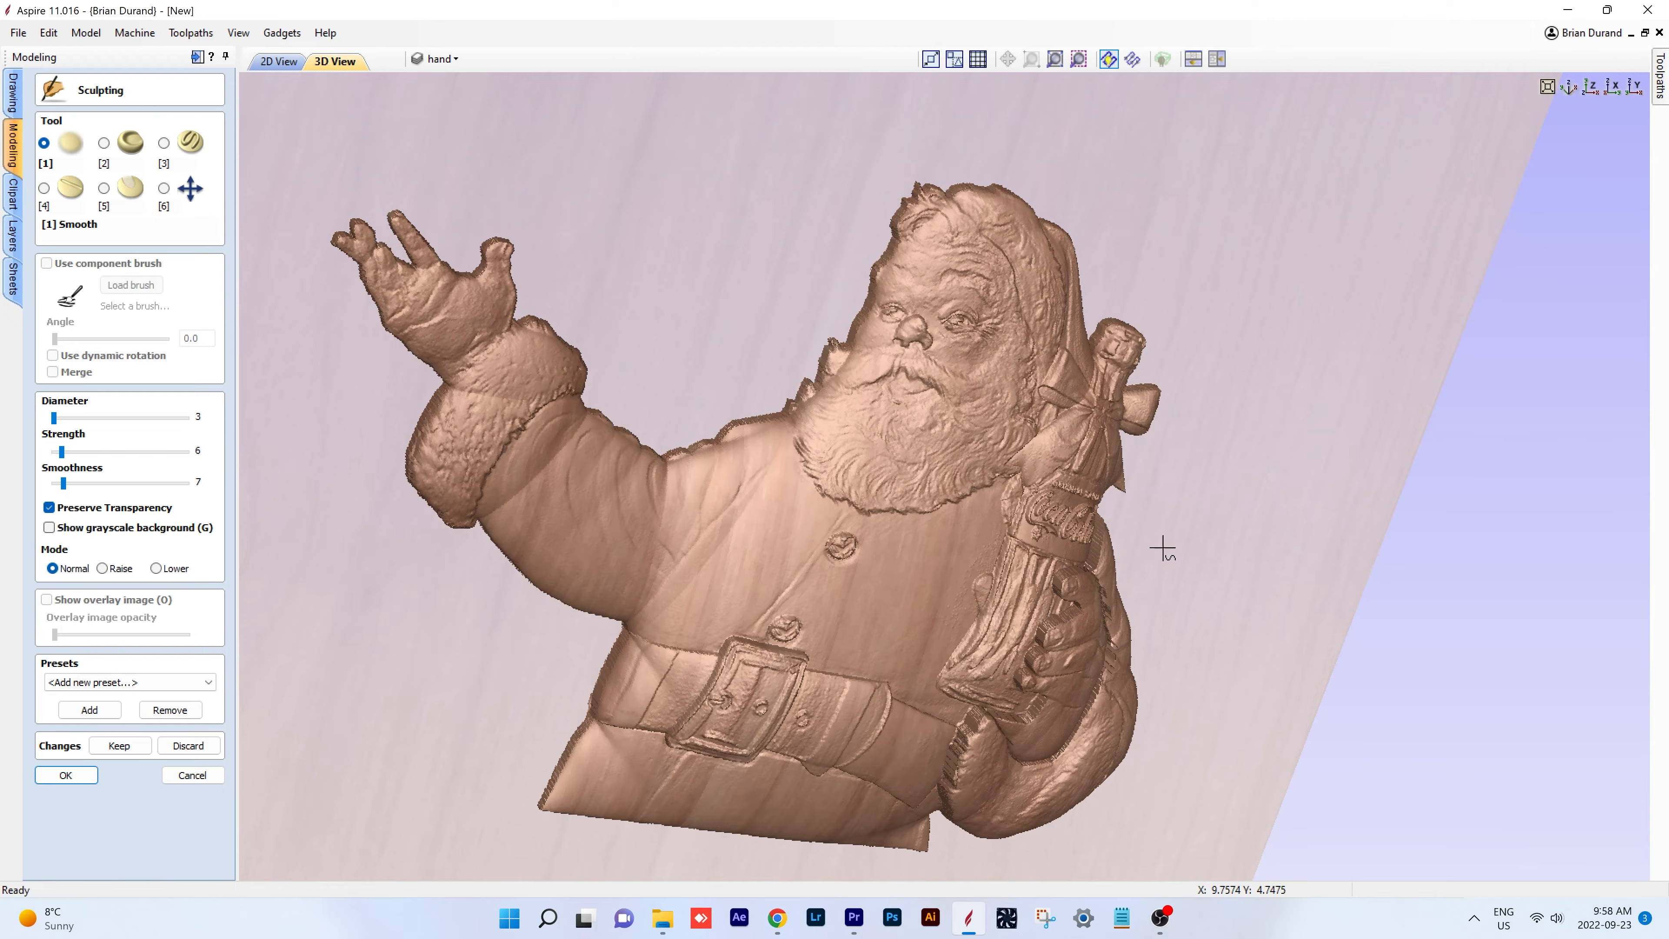
- Smooth the lower face of the bottle with the Smooth tool at strength 14 and smoothness 21
left_click_drag(1163, 549, 1119, 595)
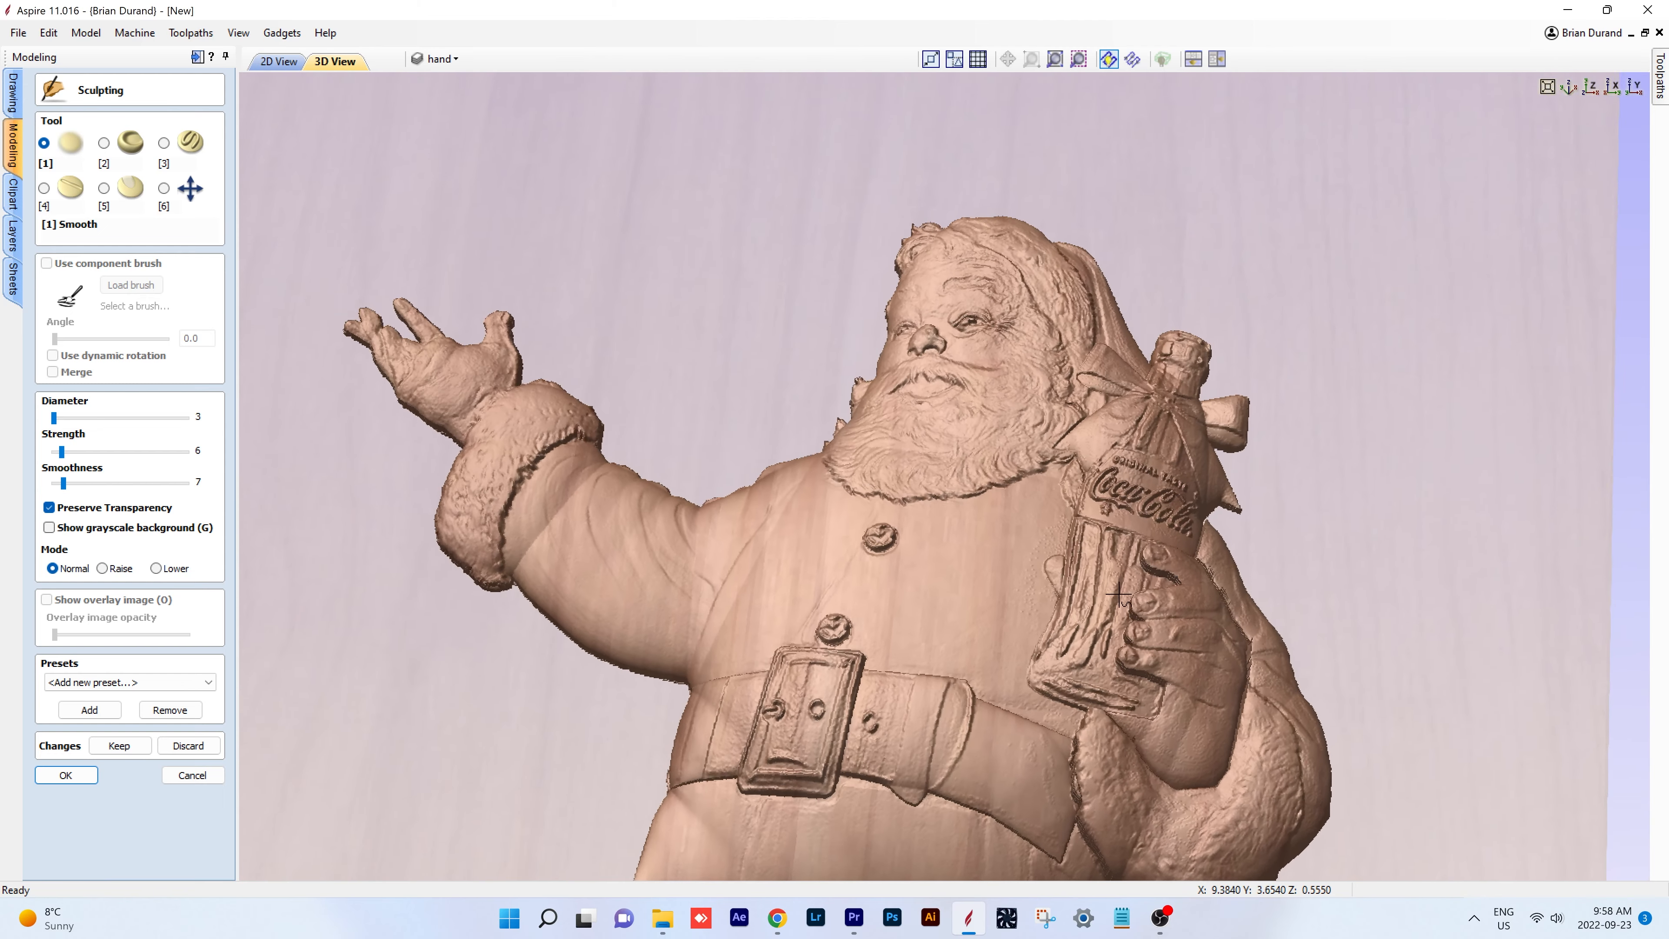
middle_click_drag(1119, 595, 1105, 620)
scroll(1080, 730, "up", 2)
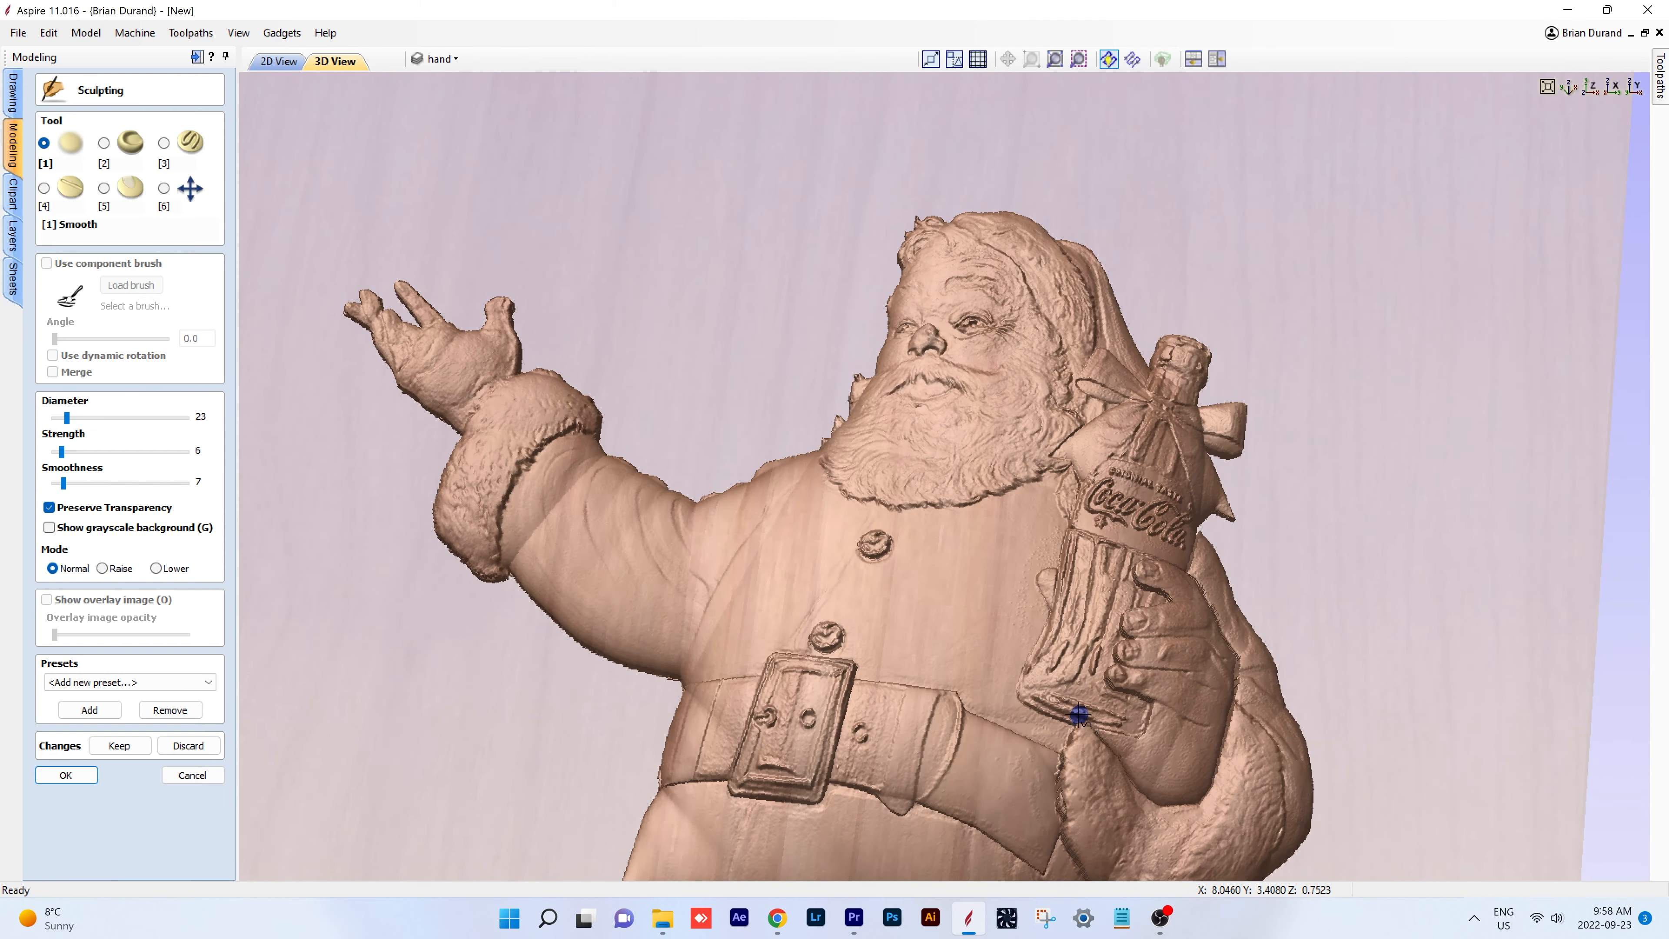
scroll(1076, 712, "up", 2)
scroll(1089, 713, "up", 2)
middle_click_drag(1088, 713, 903, 492)
scroll(999, 603, "up", 2)
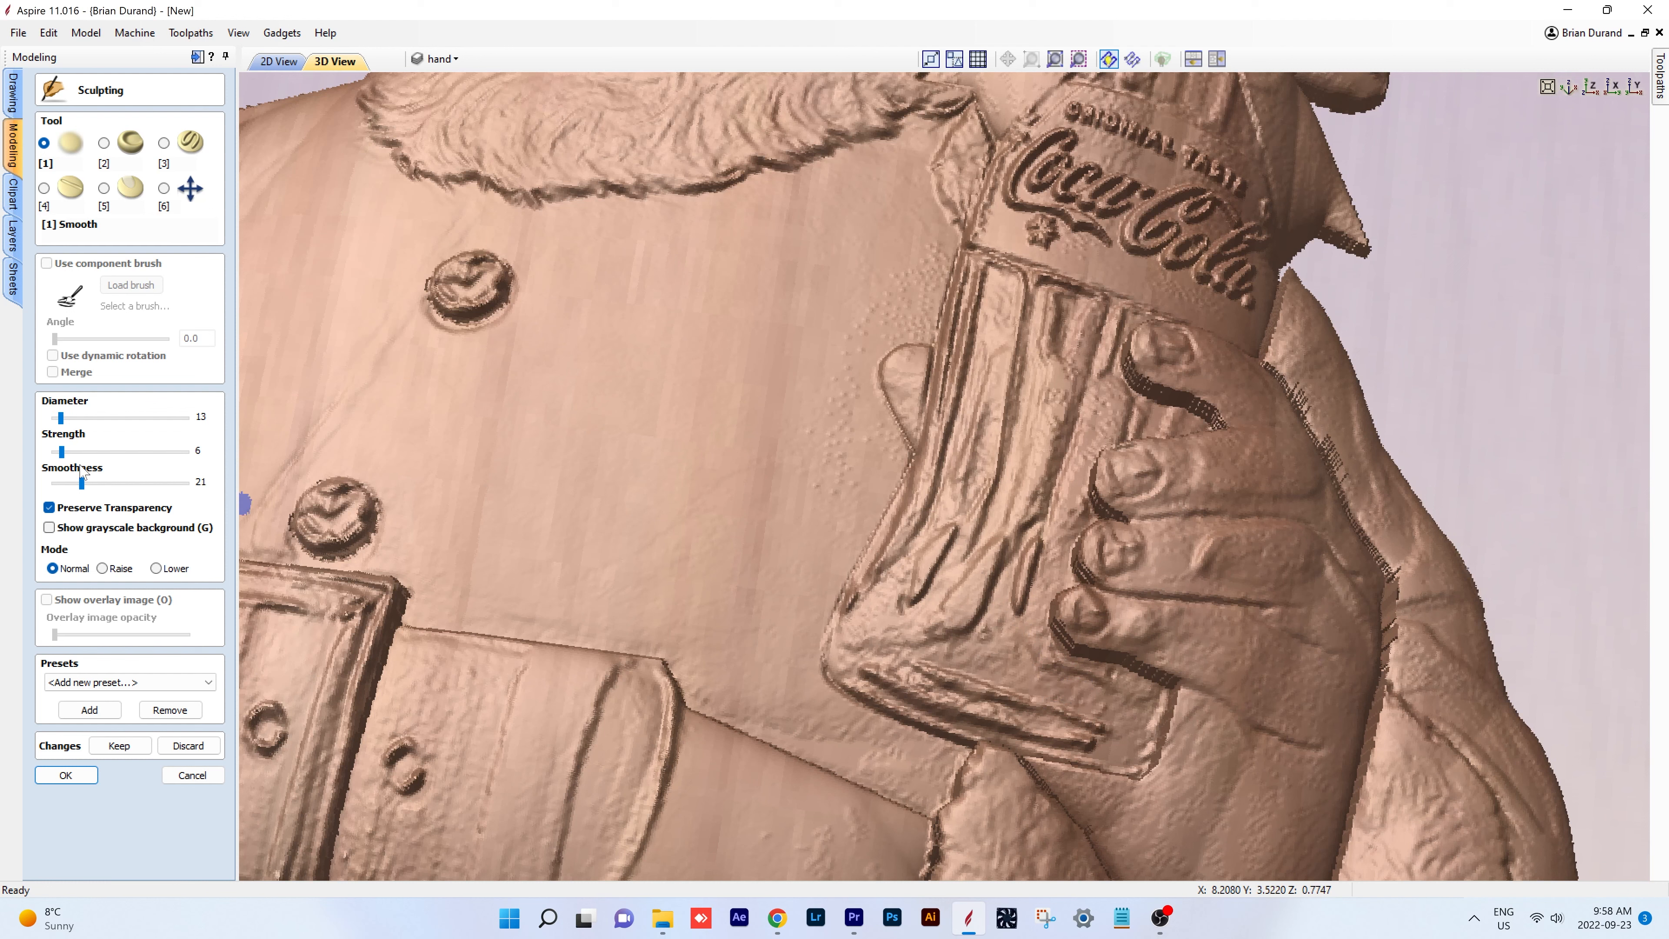
mouse_move(1054, 688)
left_mouse_down()
mouse_move(957, 658)
mouse_move(987, 643)
mouse_move(888, 649)
mouse_move(906, 674)
mouse_move(1074, 723)
mouse_move(1005, 707)
mouse_move(1123, 721)
mouse_move(1003, 670)
mouse_move(853, 641)
mouse_move(886, 600)
mouse_move(900, 649)
mouse_move(883, 585)
mouse_move(850, 658)
mouse_move(1005, 642)
mouse_move(991, 645)
mouse_move(1046, 614)
mouse_move(1041, 591)
left_mouse_up()
- Smooth the bottle's vertical flutes beside the fingers, using brush diameters of 23 and 13
key("w")
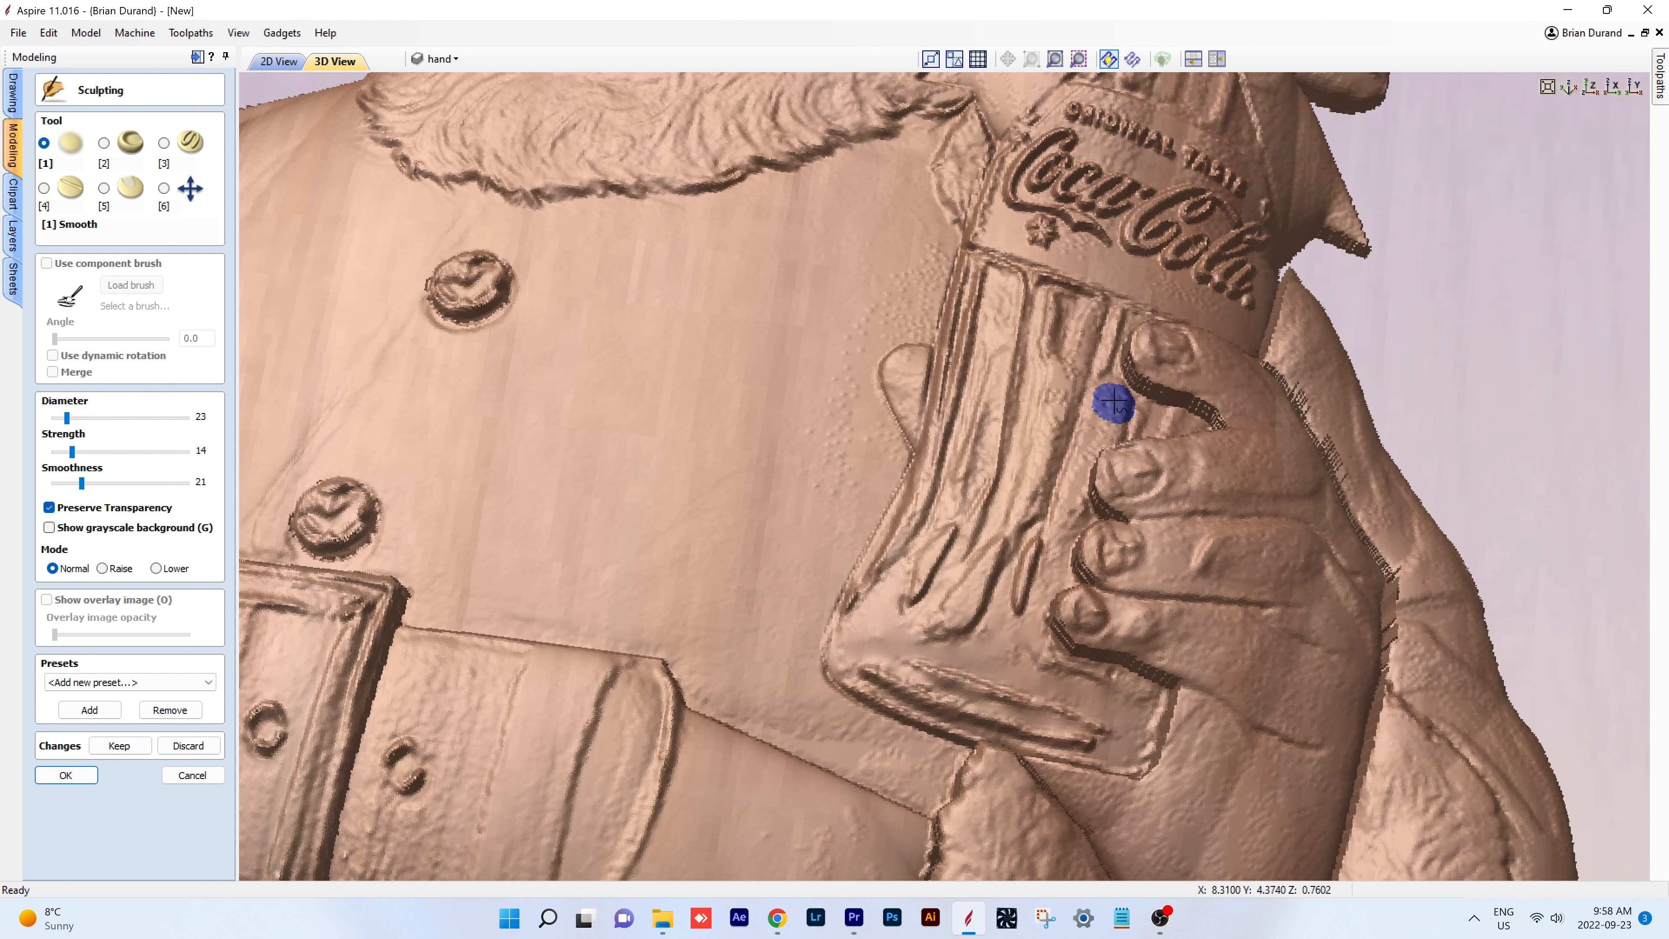
mouse_move(1112, 400)
left_mouse_down()
mouse_move(1091, 448)
mouse_move(1035, 379)
left_mouse_up()
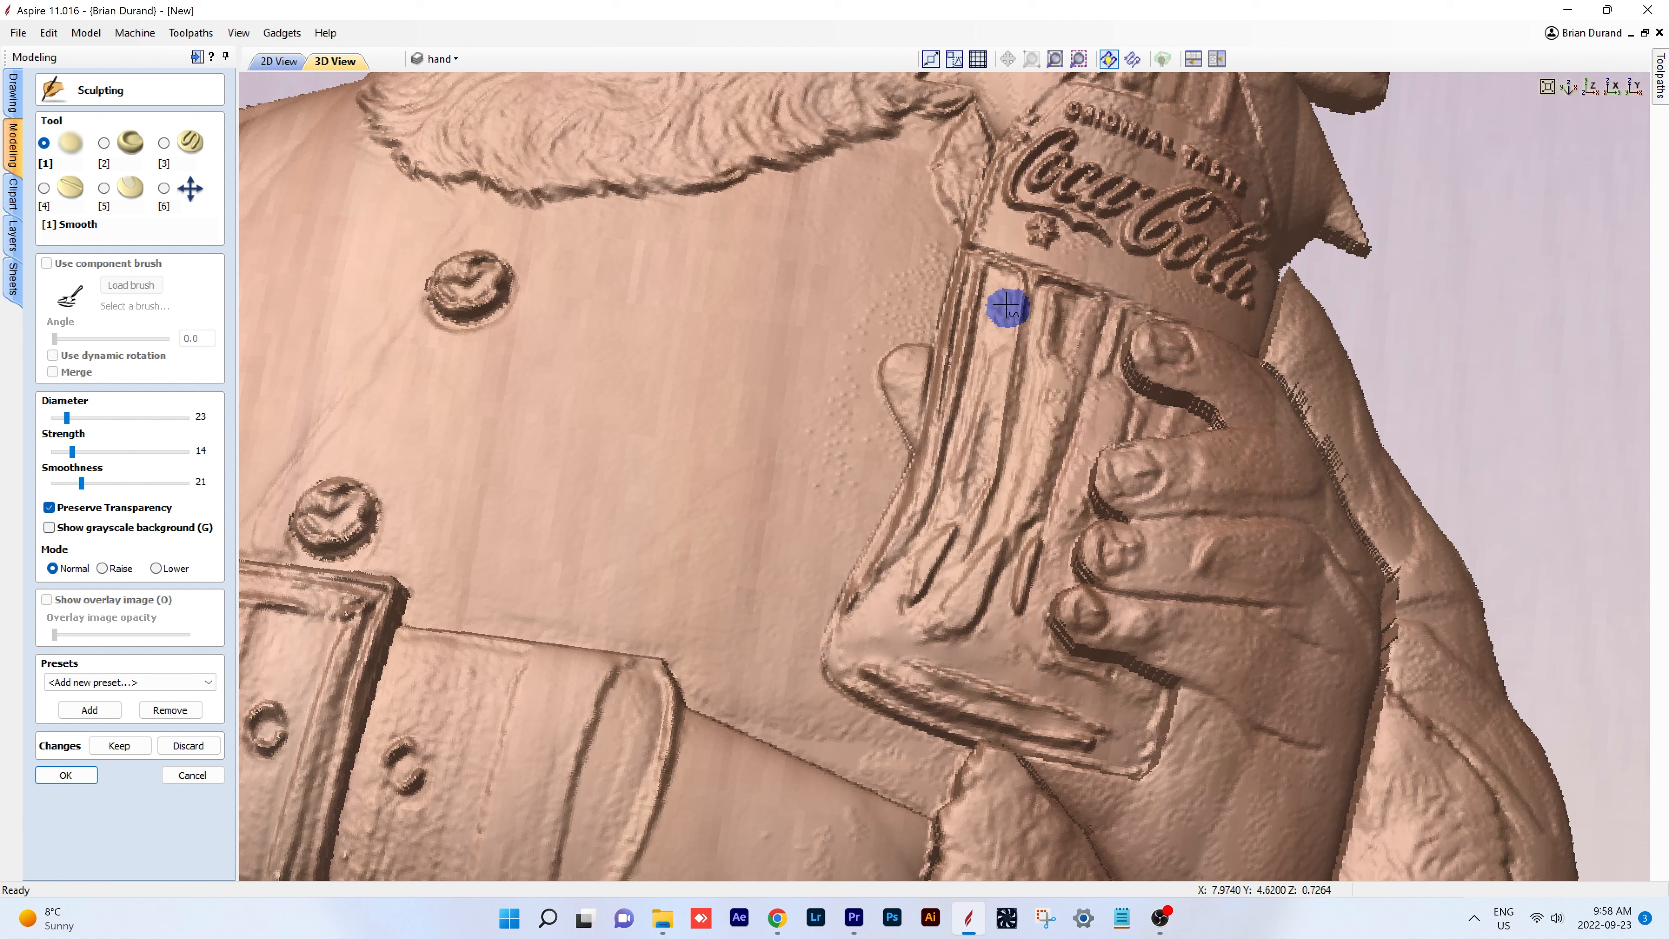
left_click_drag(1002, 306, 1016, 360)
key("q")
mouse_move(984, 463)
left_mouse_down()
mouse_move(992, 404)
mouse_move(966, 490)
left_mouse_up()
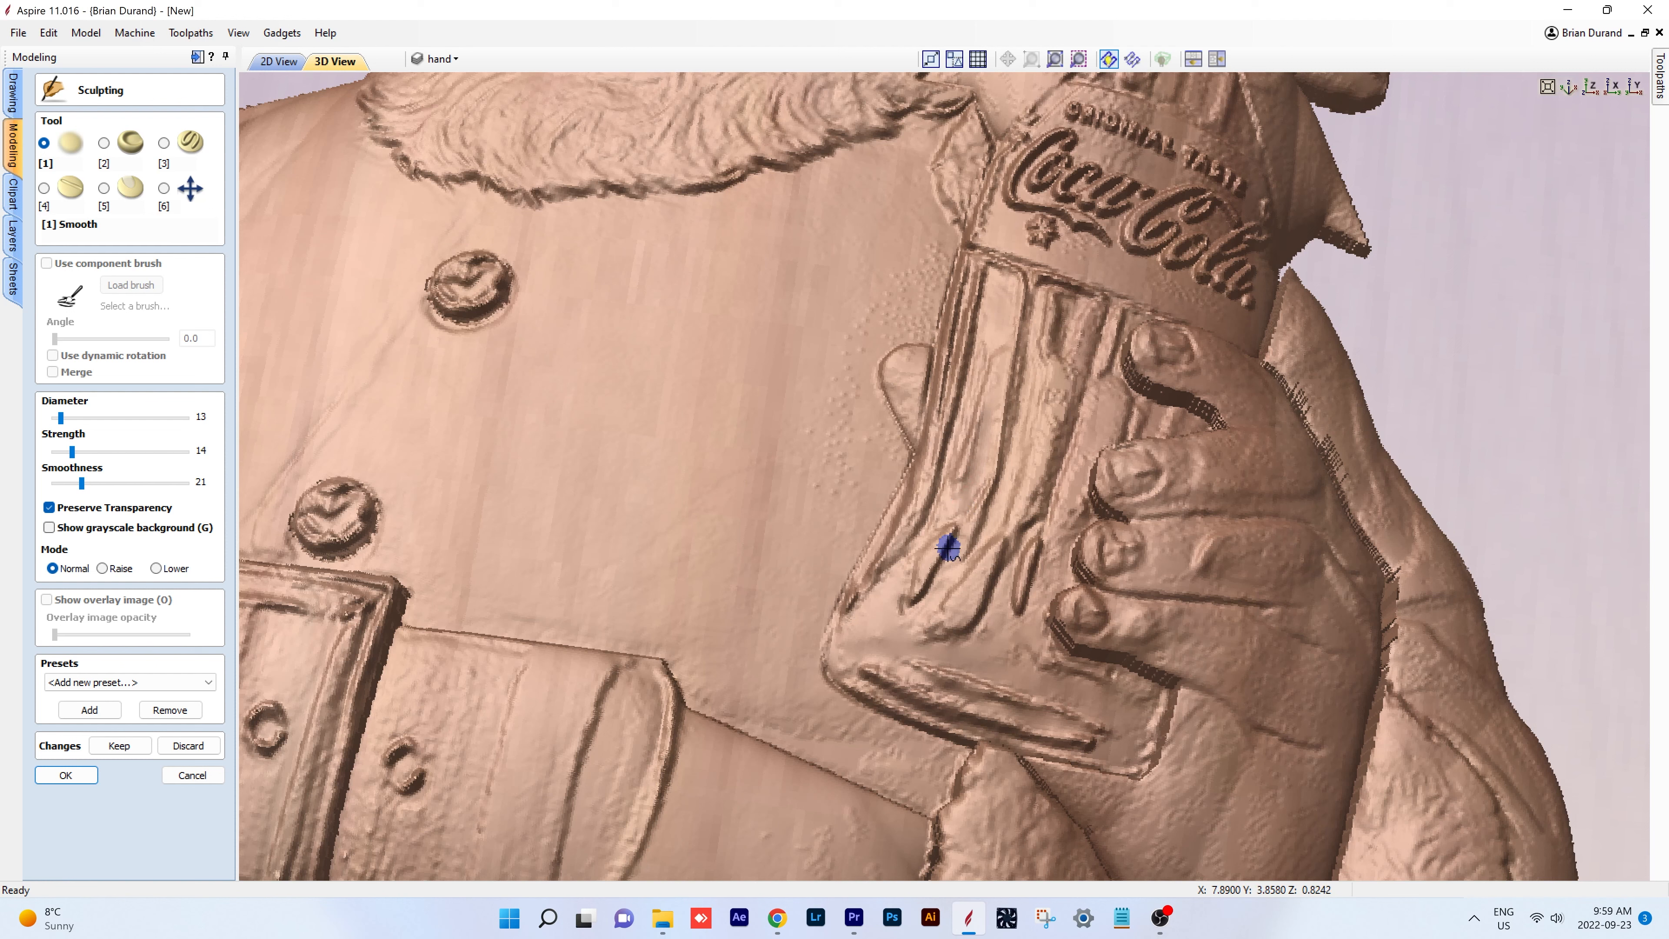
mouse_move(927, 584)
left_mouse_down()
mouse_move(906, 611)
mouse_move(935, 526)
mouse_move(898, 570)
mouse_move(920, 505)
left_mouse_up()
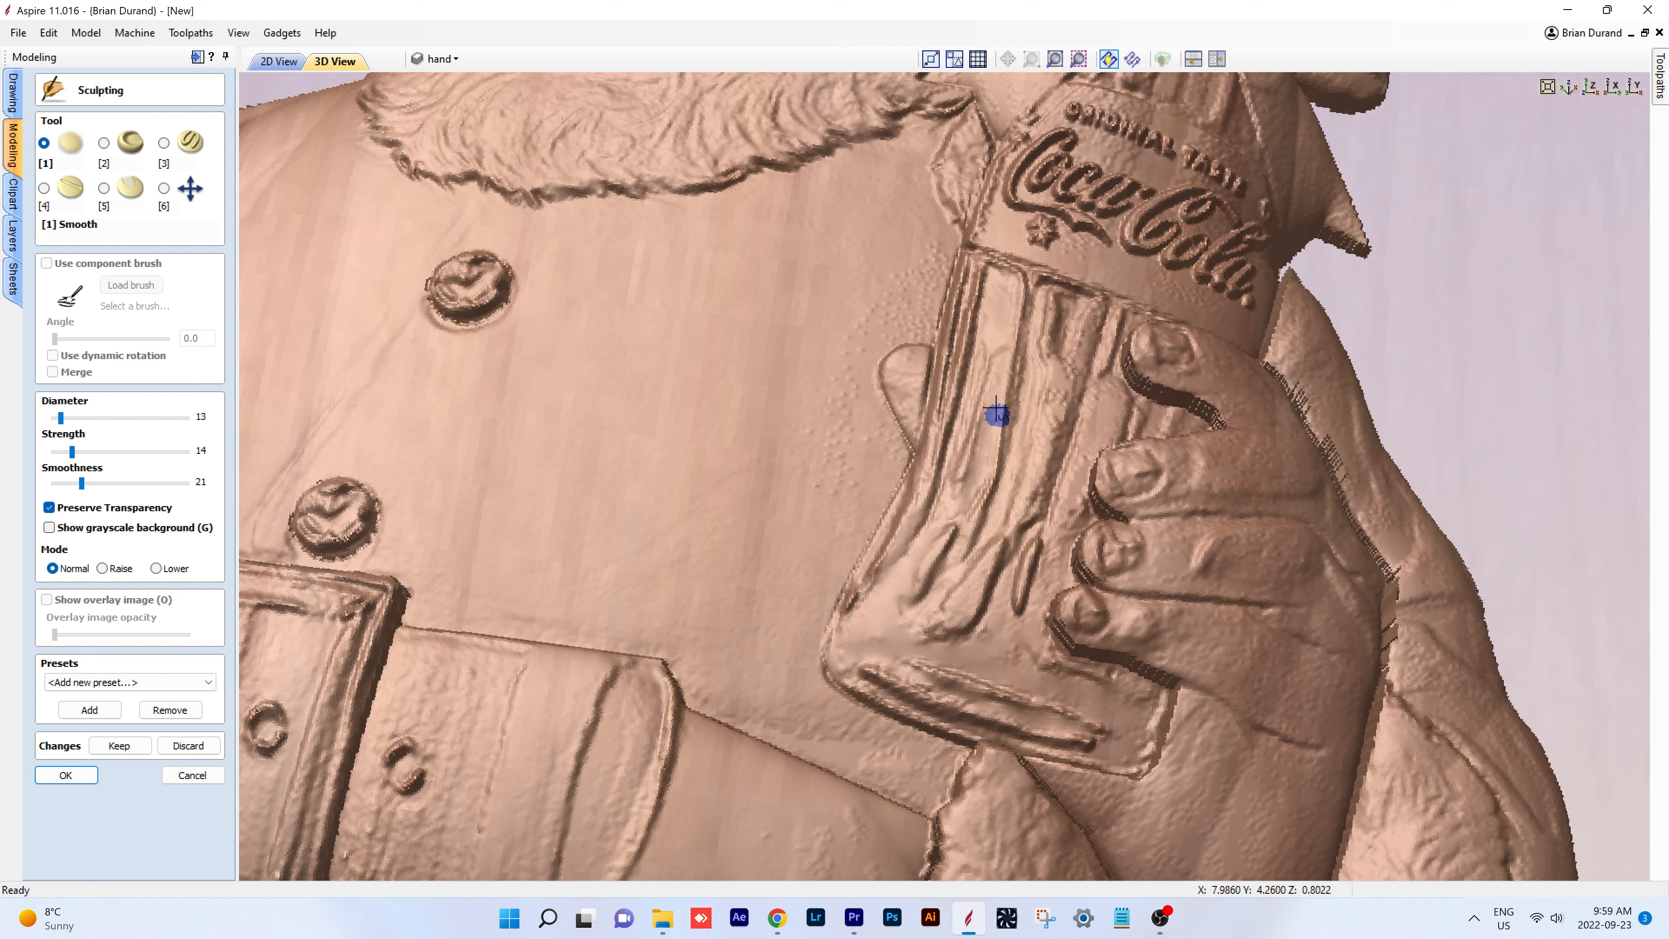
mouse_move(1088, 311)
left_mouse_down()
mouse_move(1023, 479)
mouse_move(1041, 380)
mouse_move(1029, 471)
mouse_move(1062, 449)
mouse_move(1076, 477)
mouse_move(1096, 403)
left_mouse_up()
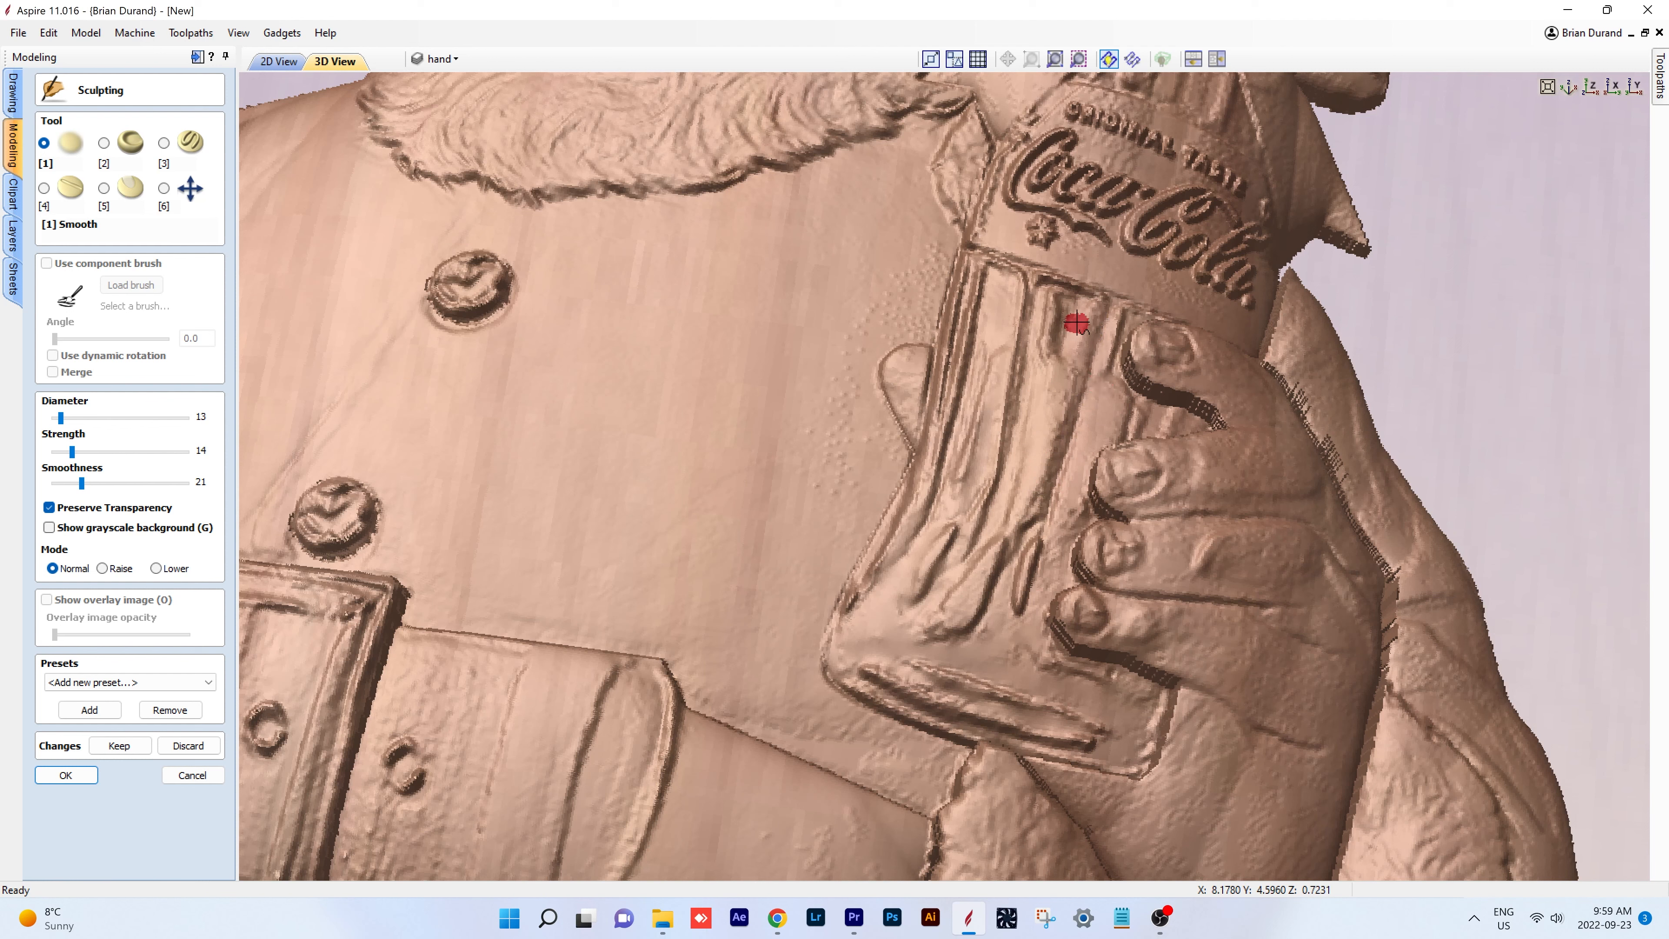
left_click_drag(1076, 323, 1054, 340)
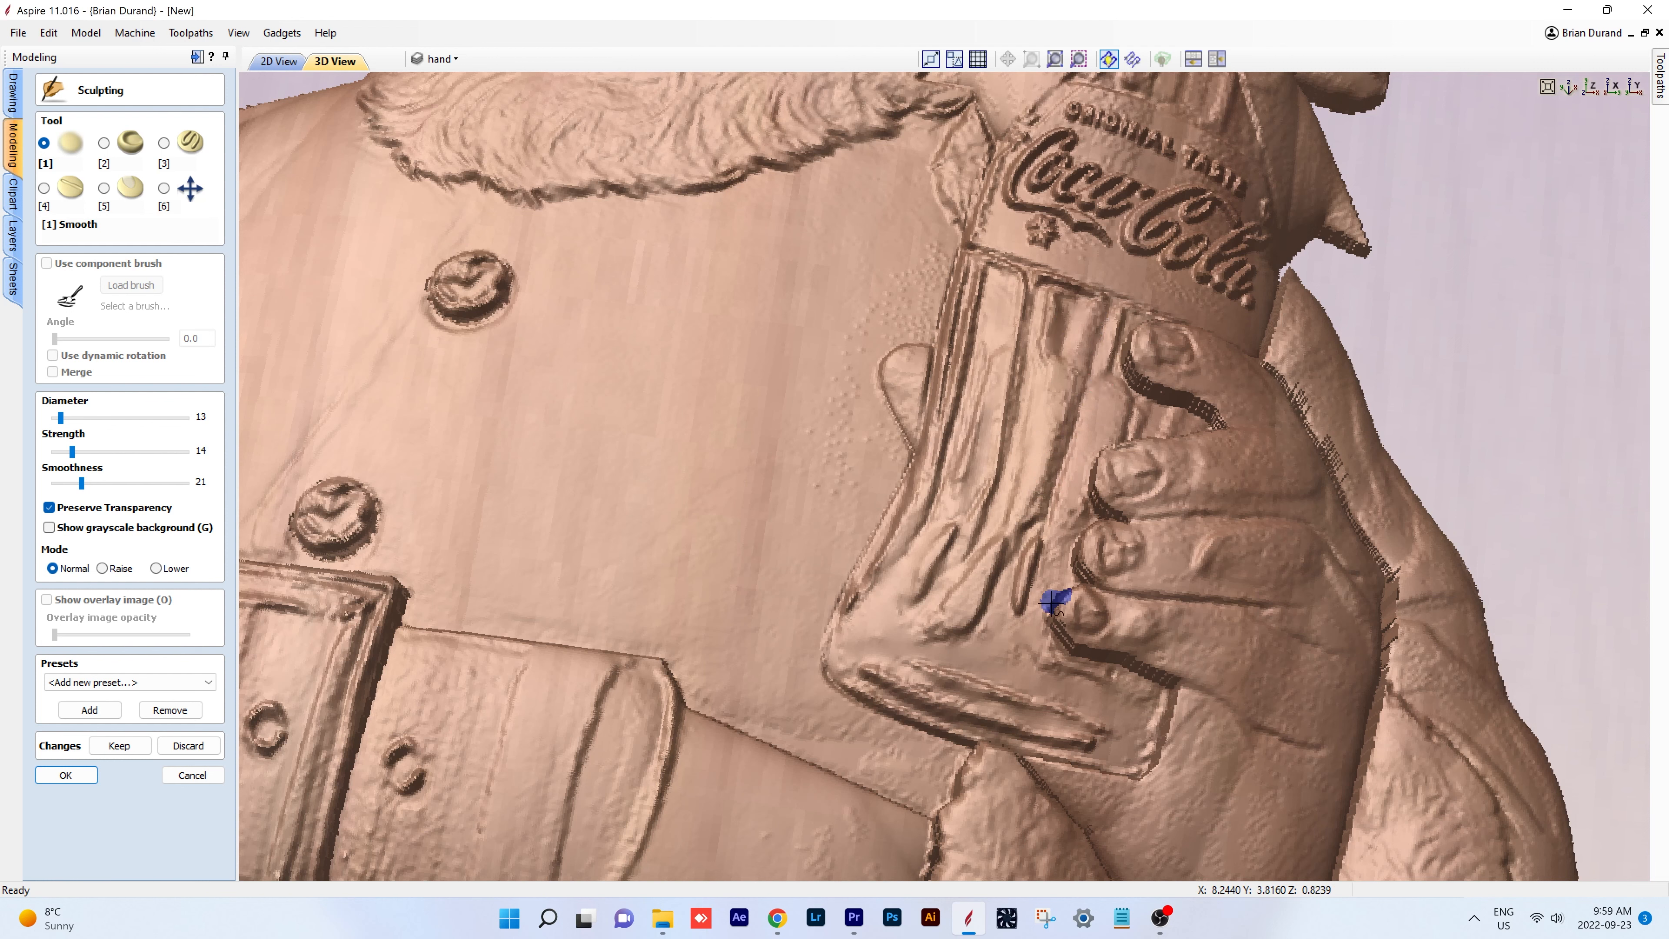
- Smooth the bottle's base, the finger edges and the outer edge of the bottle hand, enlarging the brush diameter to 23 for the wrist side
mouse_move(1028, 641)
left_mouse_down()
mouse_move(1162, 682)
mouse_move(1151, 756)
left_mouse_up()
mouse_move(1206, 437)
left_mouse_down()
mouse_move(1148, 384)
mouse_move(1203, 434)
mouse_move(1116, 523)
mouse_move(1062, 639)
left_mouse_up()
left_click_drag(1385, 562, 1311, 409)
left_click_drag(60, 418, 67, 418)
mouse_move(1389, 570)
left_mouse_down()
mouse_move(1387, 694)
mouse_move(1346, 852)
left_mouse_up()
- Smooth the coat around the two buttons and the rough area beside the bottle with the 23-diameter brush
mouse_move(390, 523)
left_mouse_down()
mouse_move(295, 479)
mouse_move(298, 465)
left_mouse_up()
left_click_drag(453, 334, 516, 334)
mouse_move(835, 500)
left_mouse_down()
mouse_move(854, 317)
mouse_move(858, 373)
left_mouse_up()
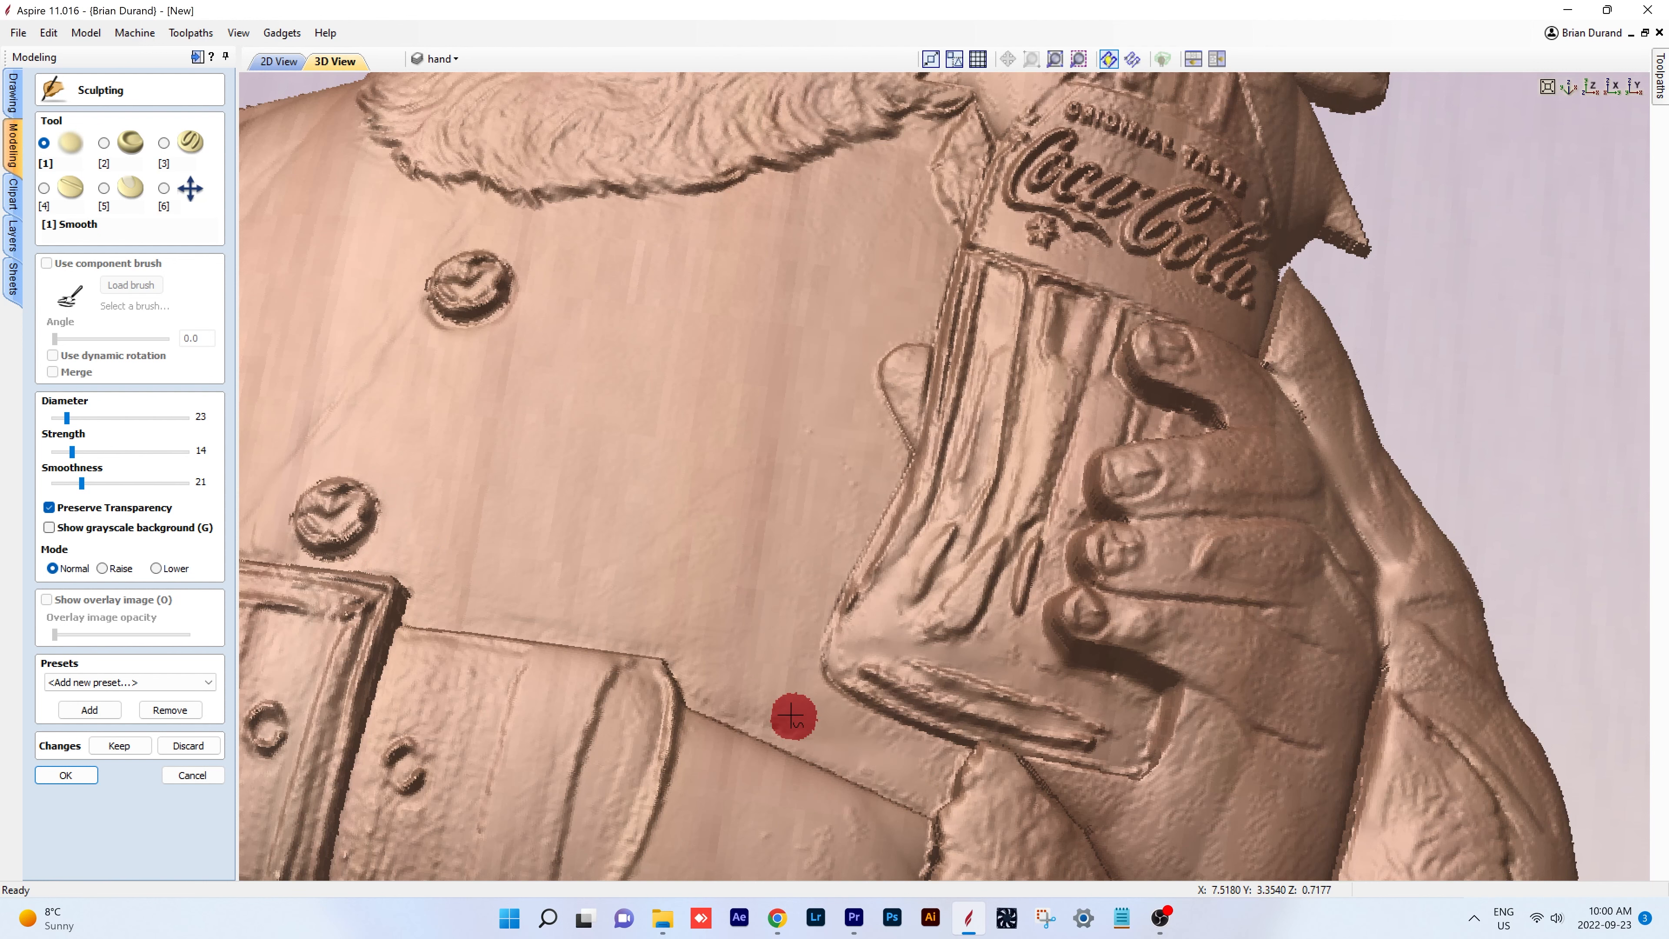
- Smooth the palm of the open, outstretched hand with the Smooth tool at diameter 17
scroll(1523, 268, "up", 5)
scroll(1152, 197, "down", 5)
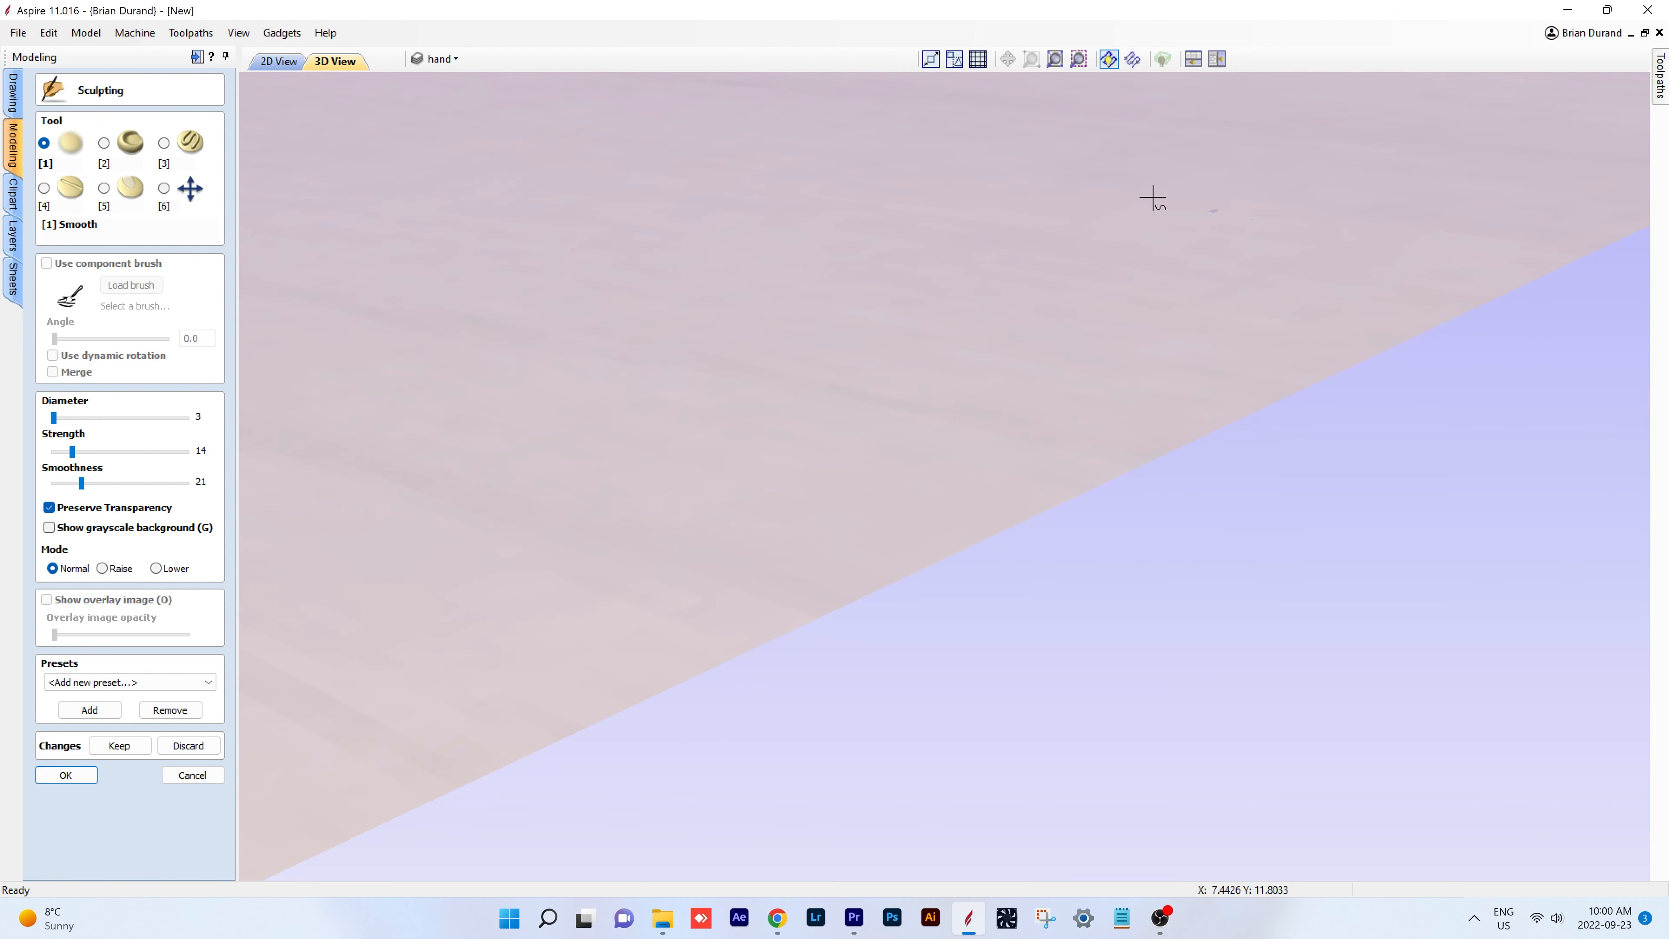
left_click(186, 199)
scroll(767, 399, "down", 10)
left_click(1590, 87)
scroll(861, 558, "up", 4)
scroll(862, 558, "up", 3)
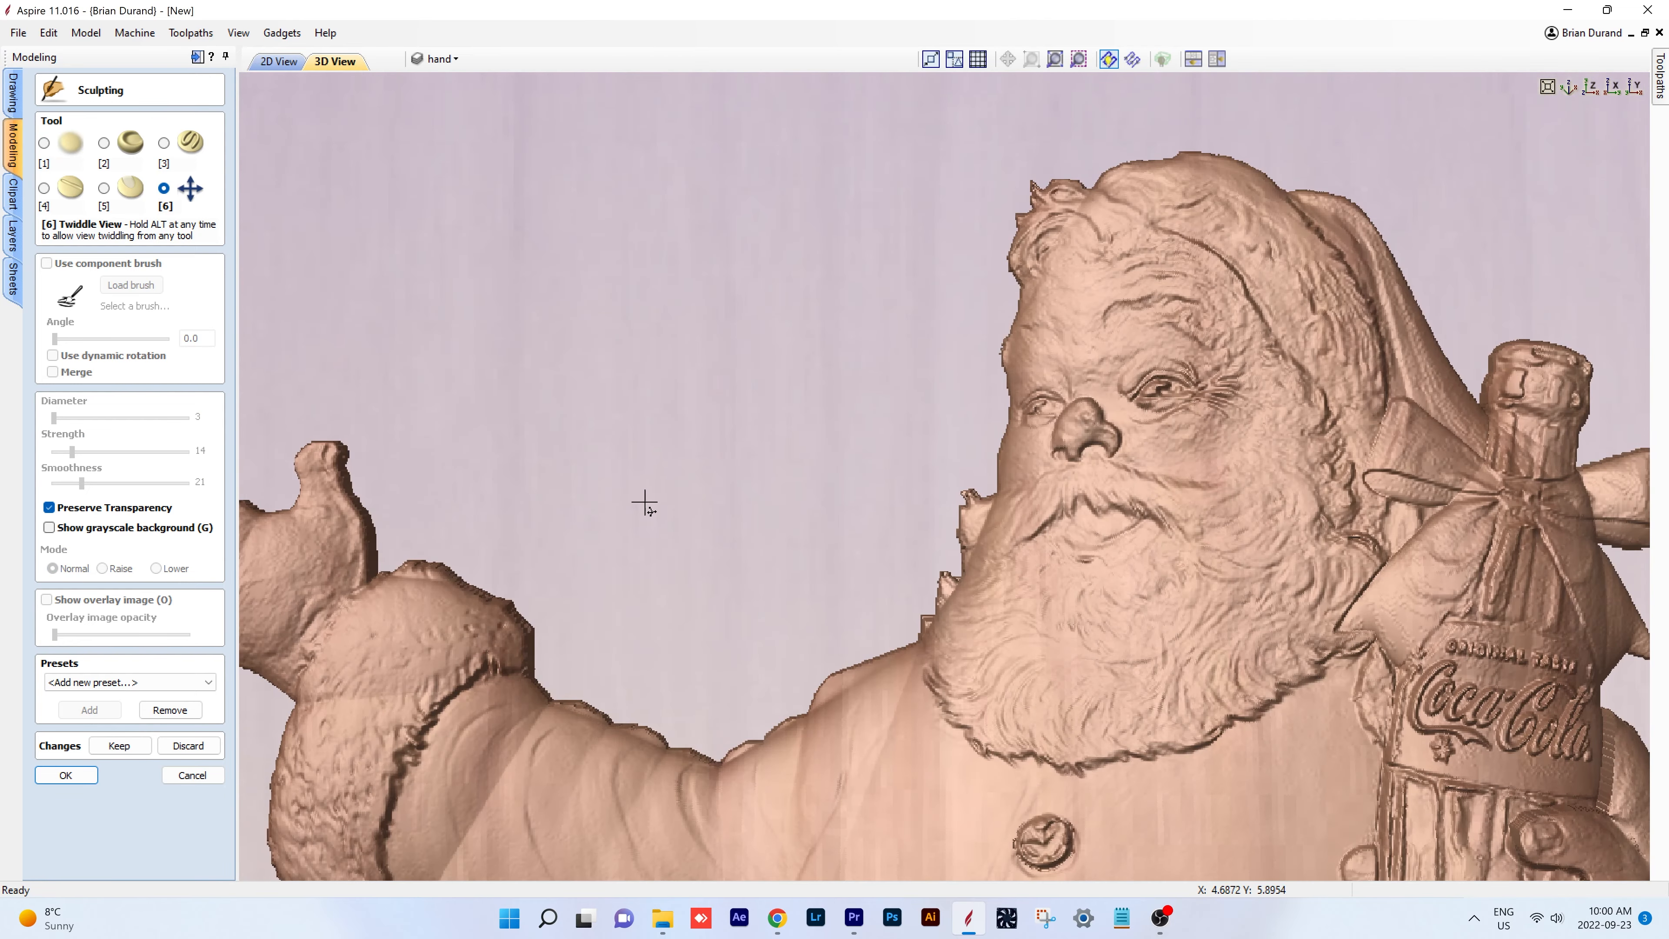
middle_click_drag(620, 481, 996, 432)
scroll(782, 464, "up", 4)
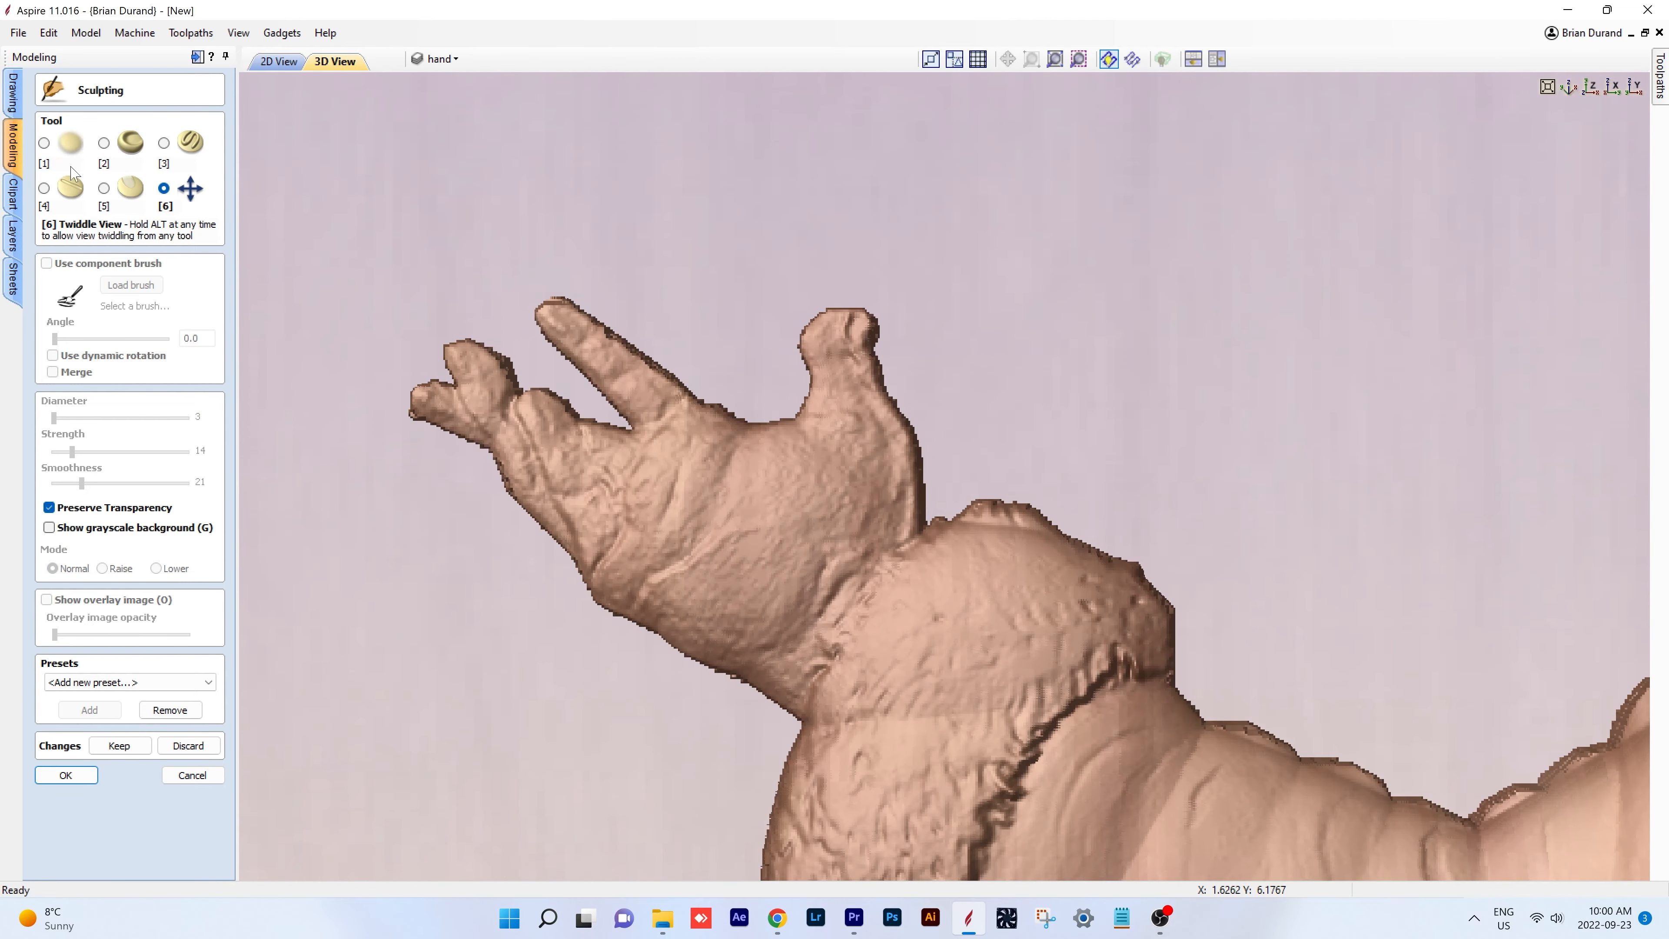
key("1")
scroll(760, 480, "down", 6)
mouse_move(853, 400)
left_mouse_down()
mouse_move(828, 358)
mouse_move(697, 429)
mouse_move(606, 440)
mouse_move(477, 388)
left_mouse_up()
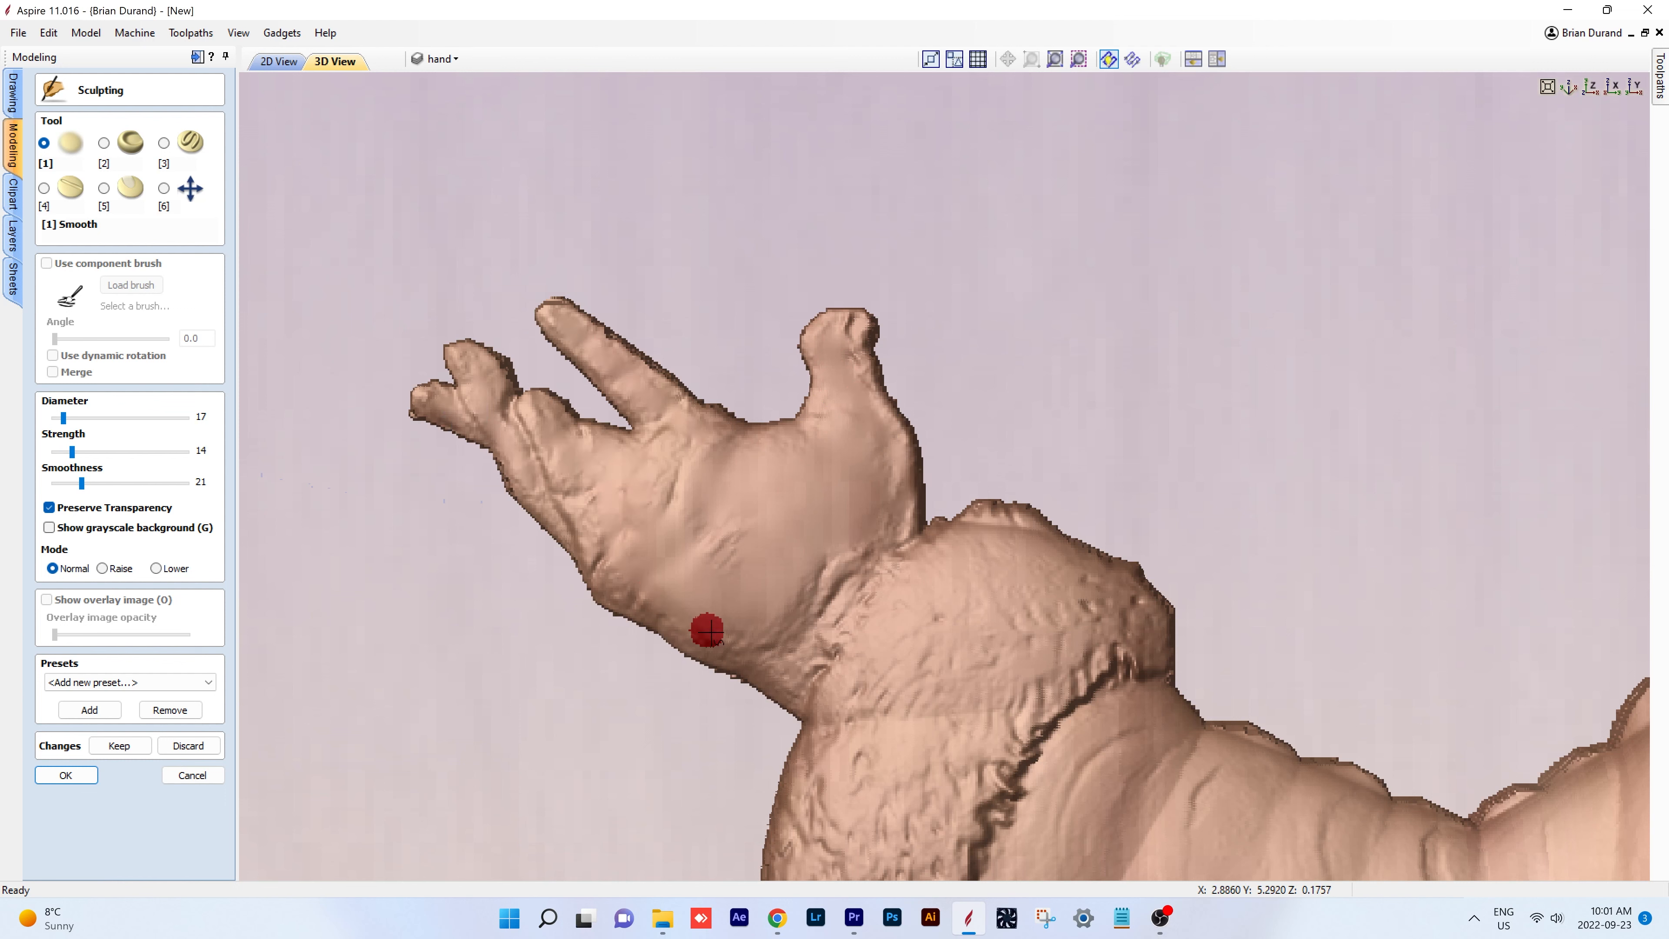
- Build up the finger contours of the open hand with the Deposit tool at diameter 11 and blend them with the Smooth tool
scroll(1016, 698, "down", 3)
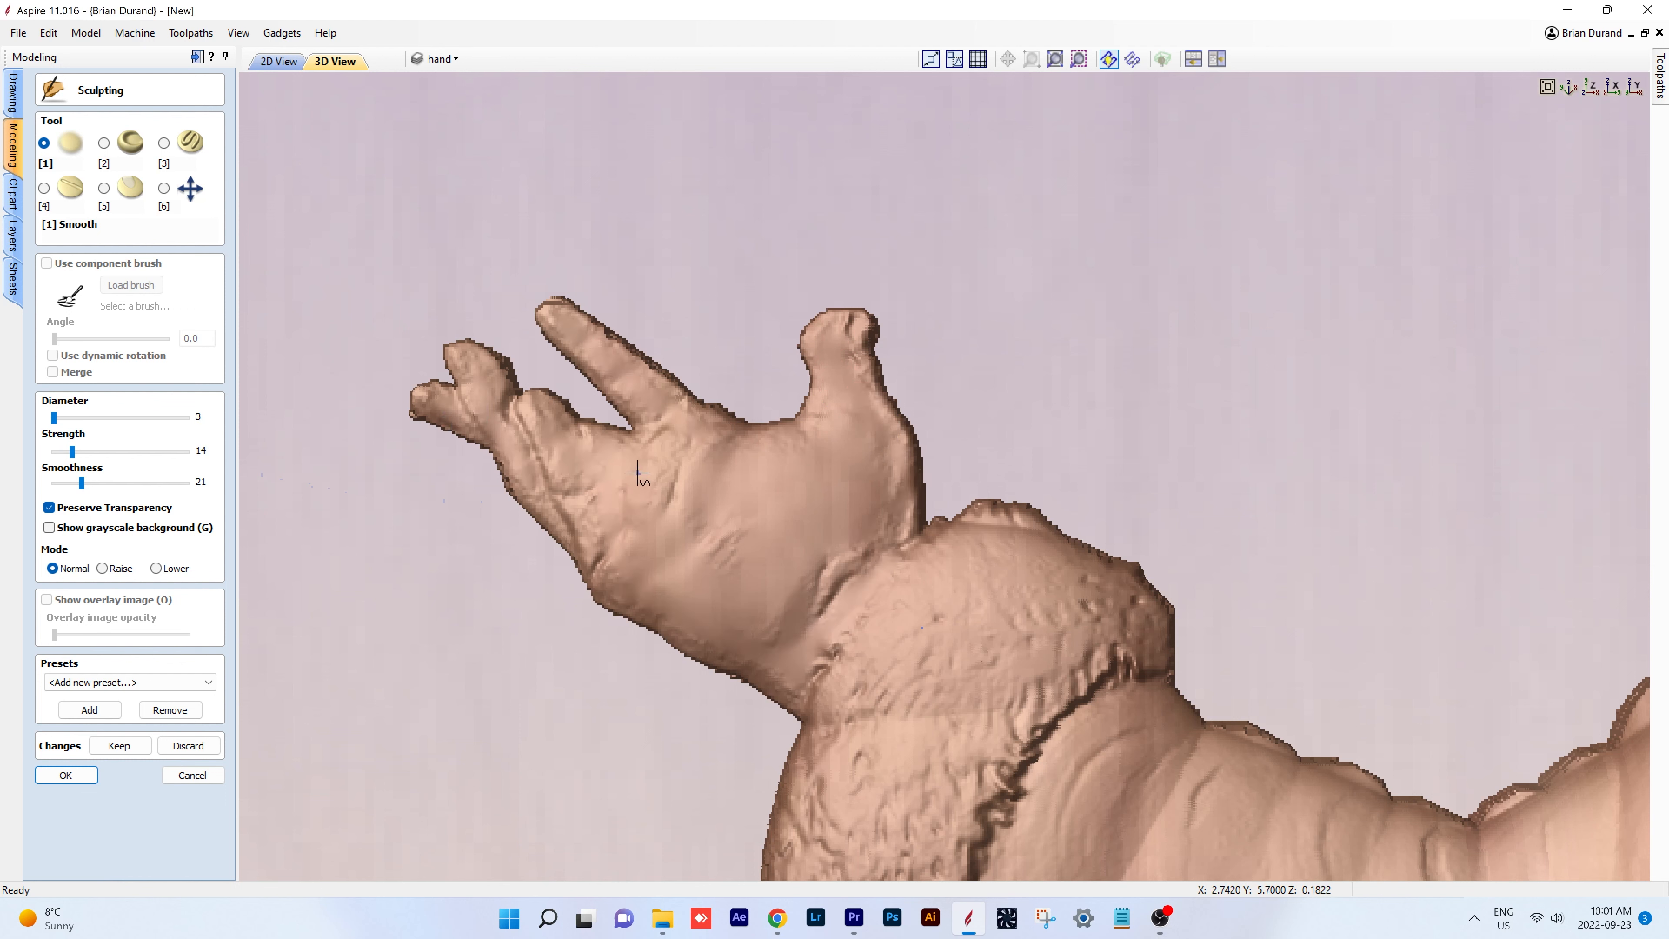
left_click(104, 143)
key("3")
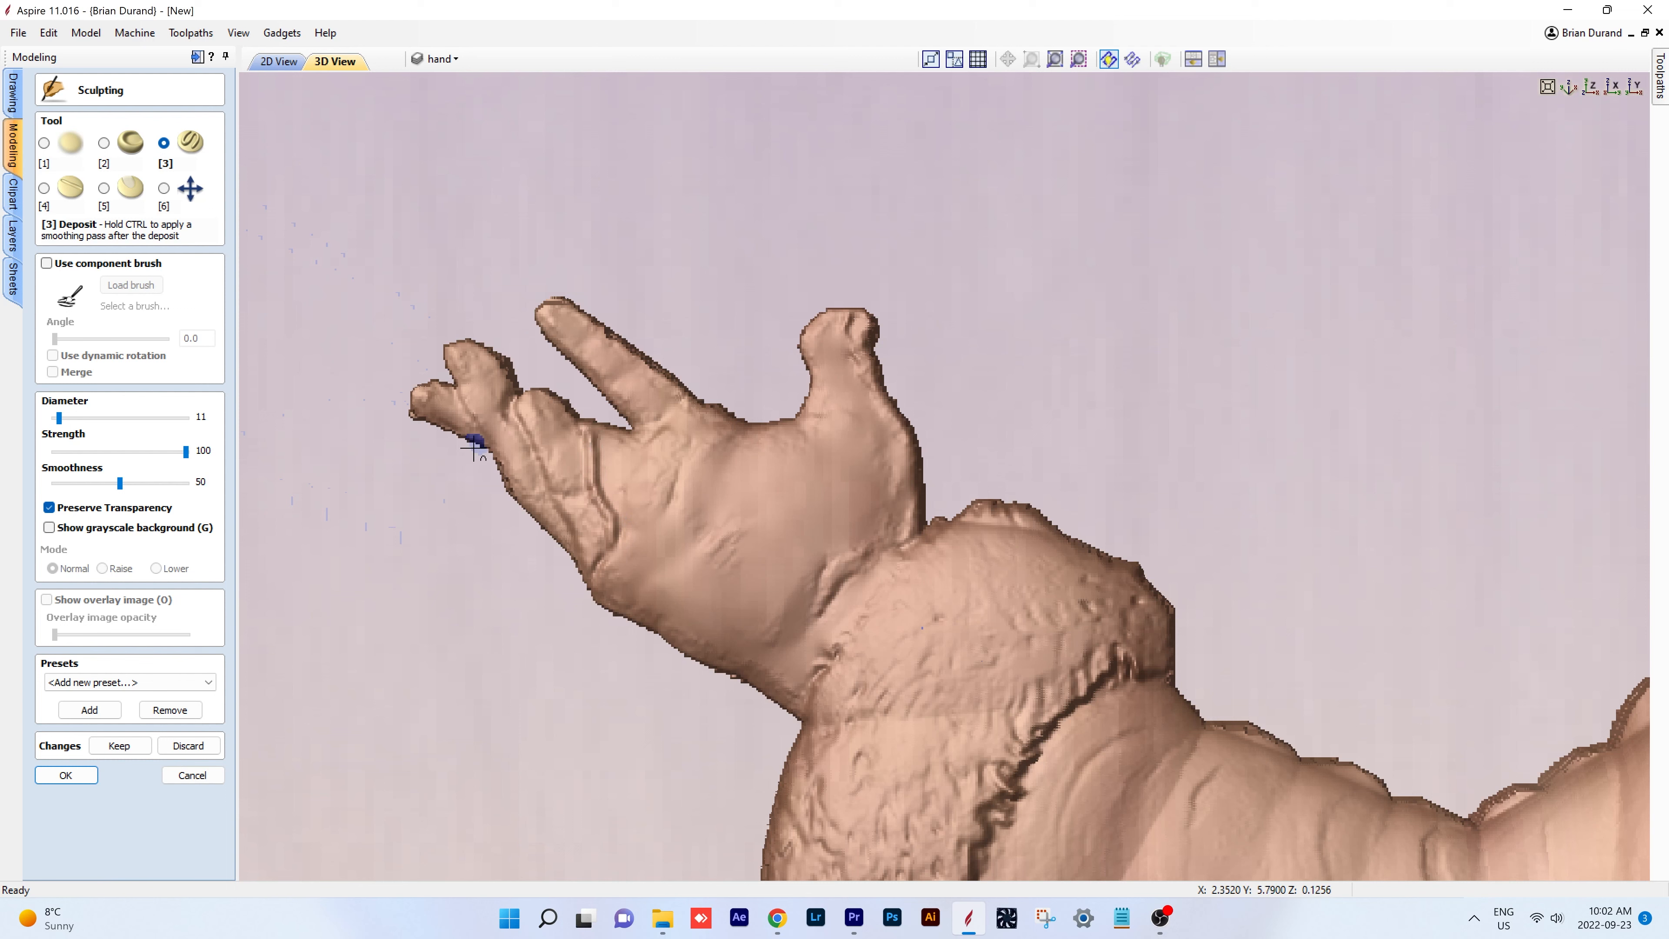
left_click(41, 143)
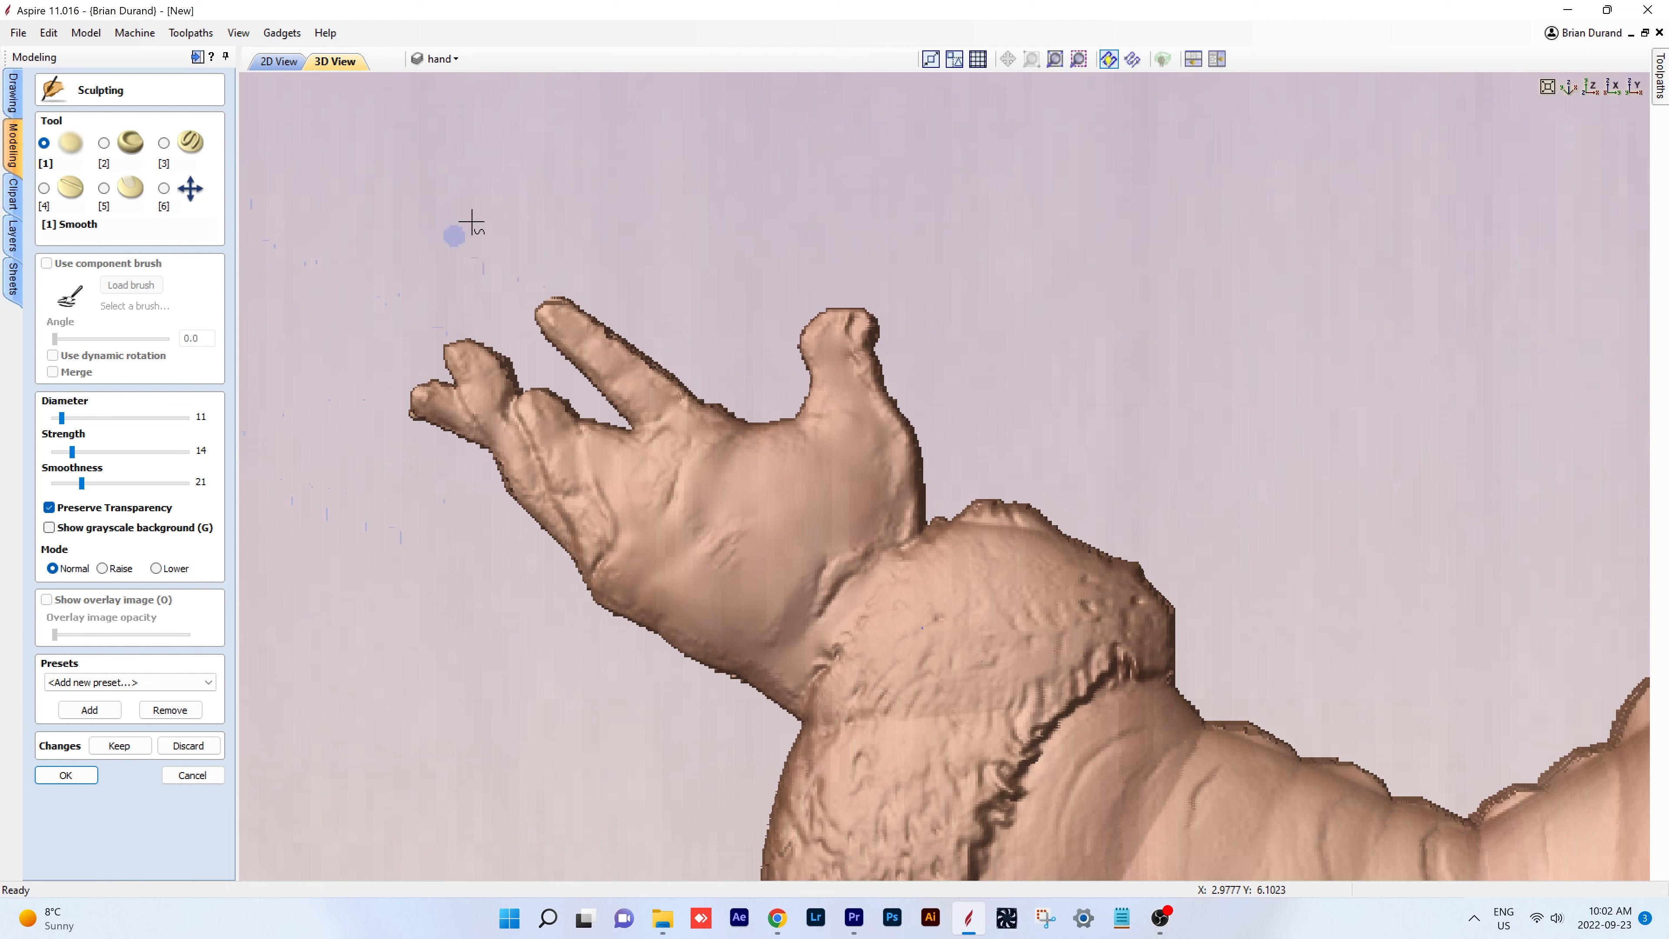
- Examine the open hand at an angle, then the whole relief from above and the coat and belt up close
left_click(163, 189)
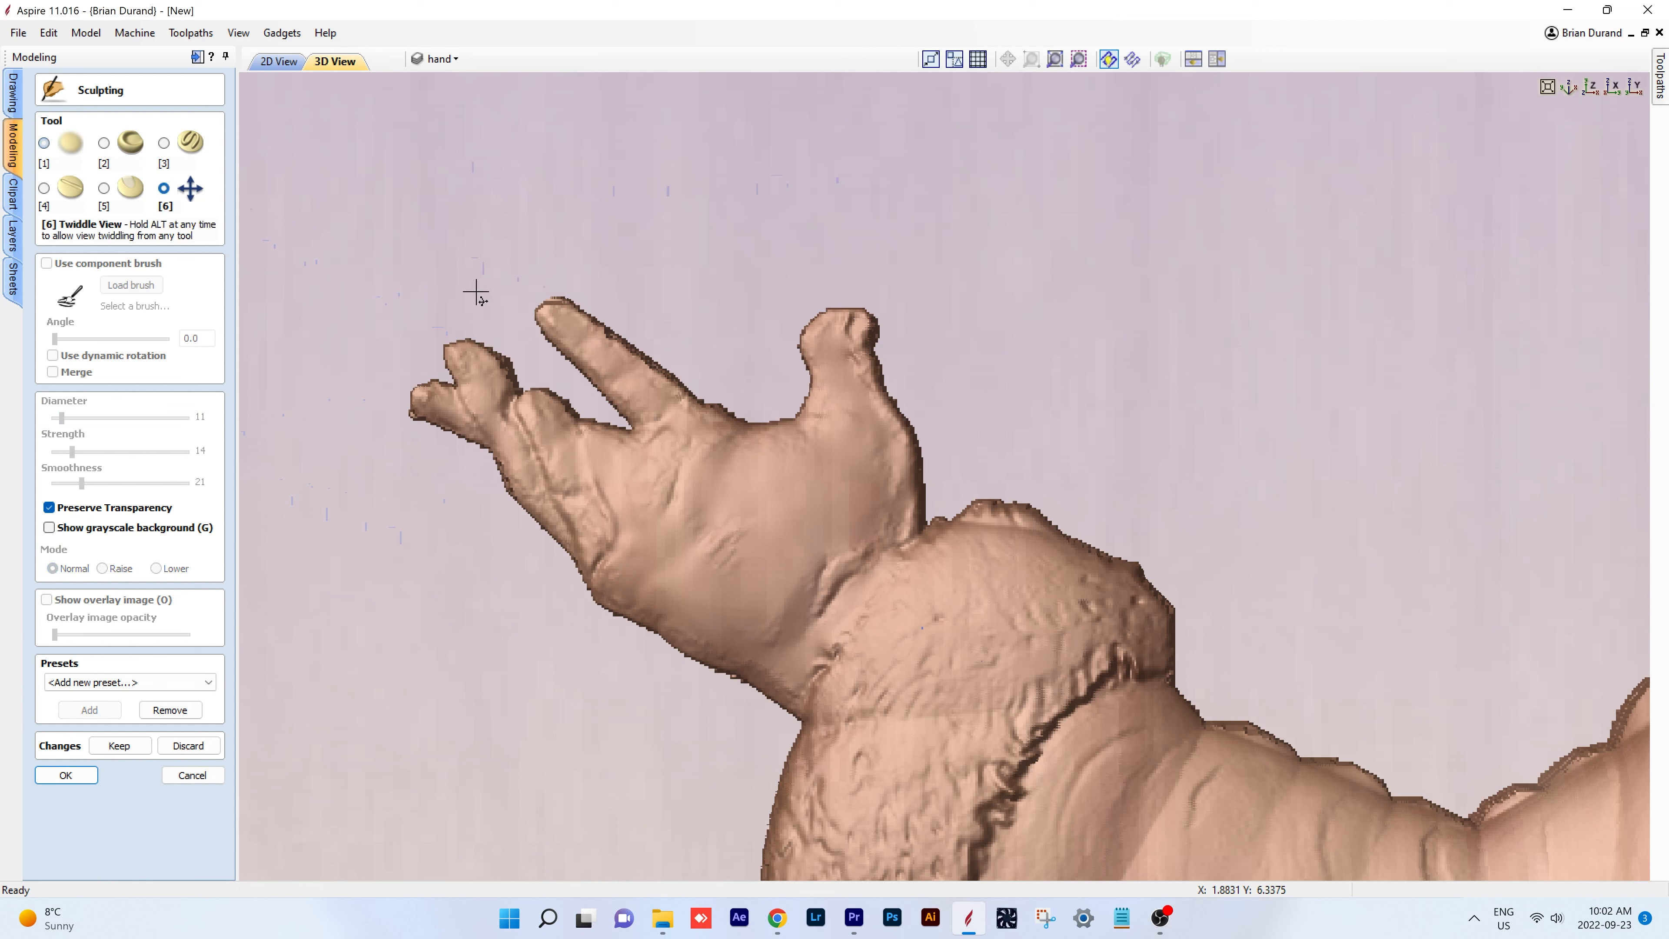
left_click_drag(1141, 436, 1143, 454)
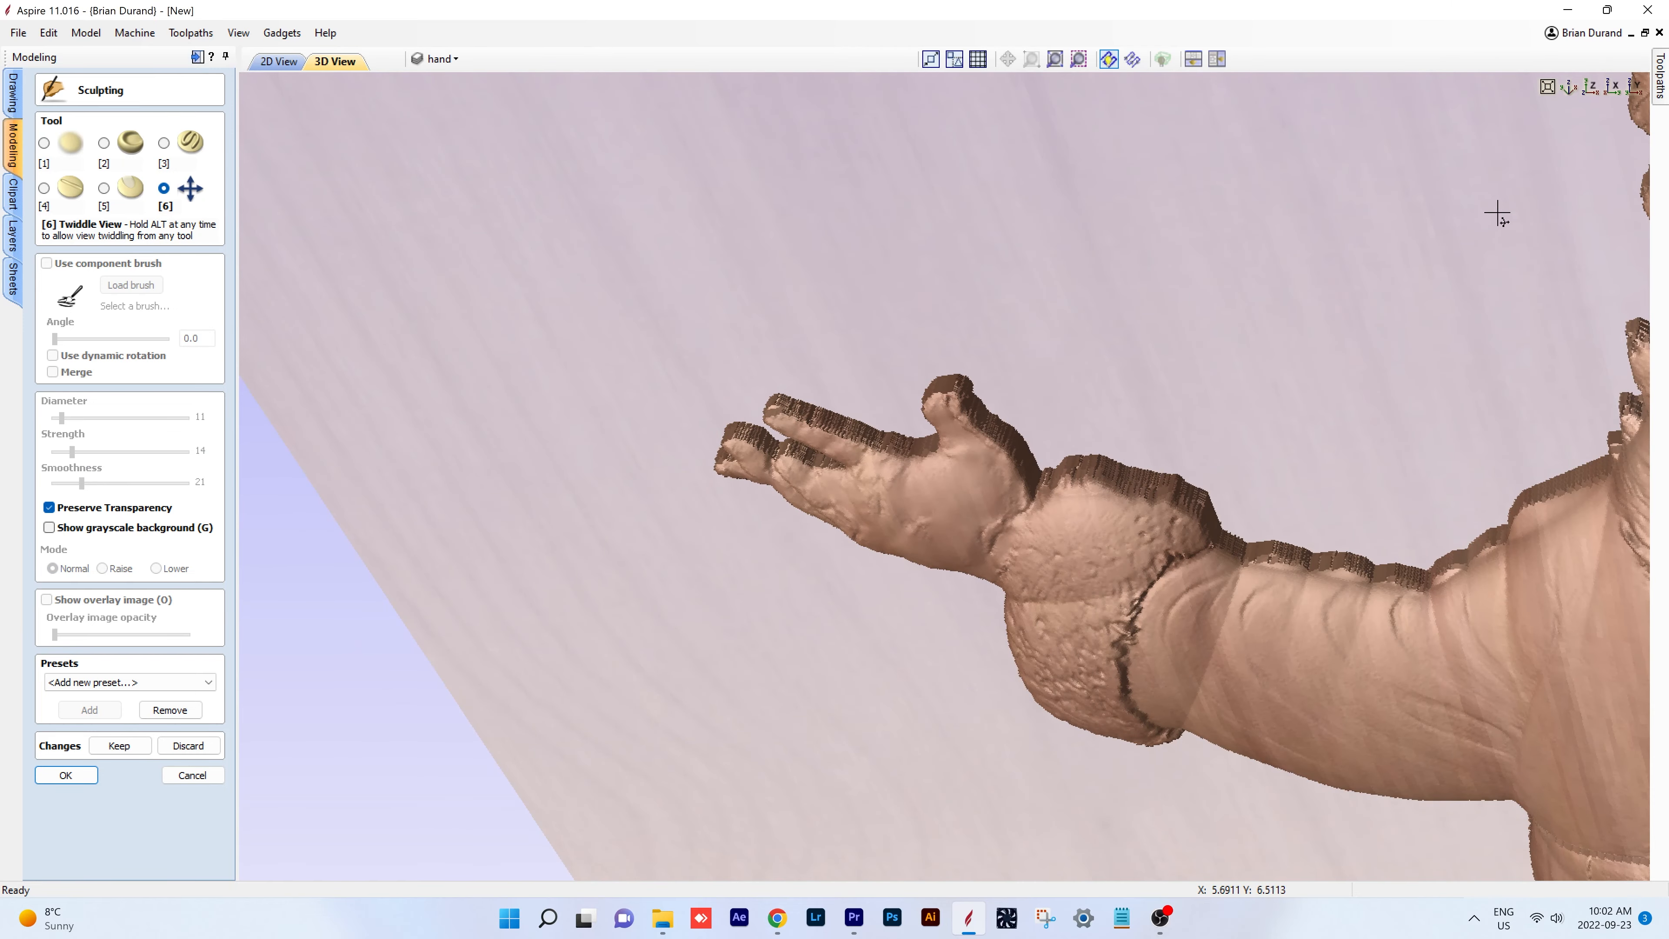
left_click(1593, 90)
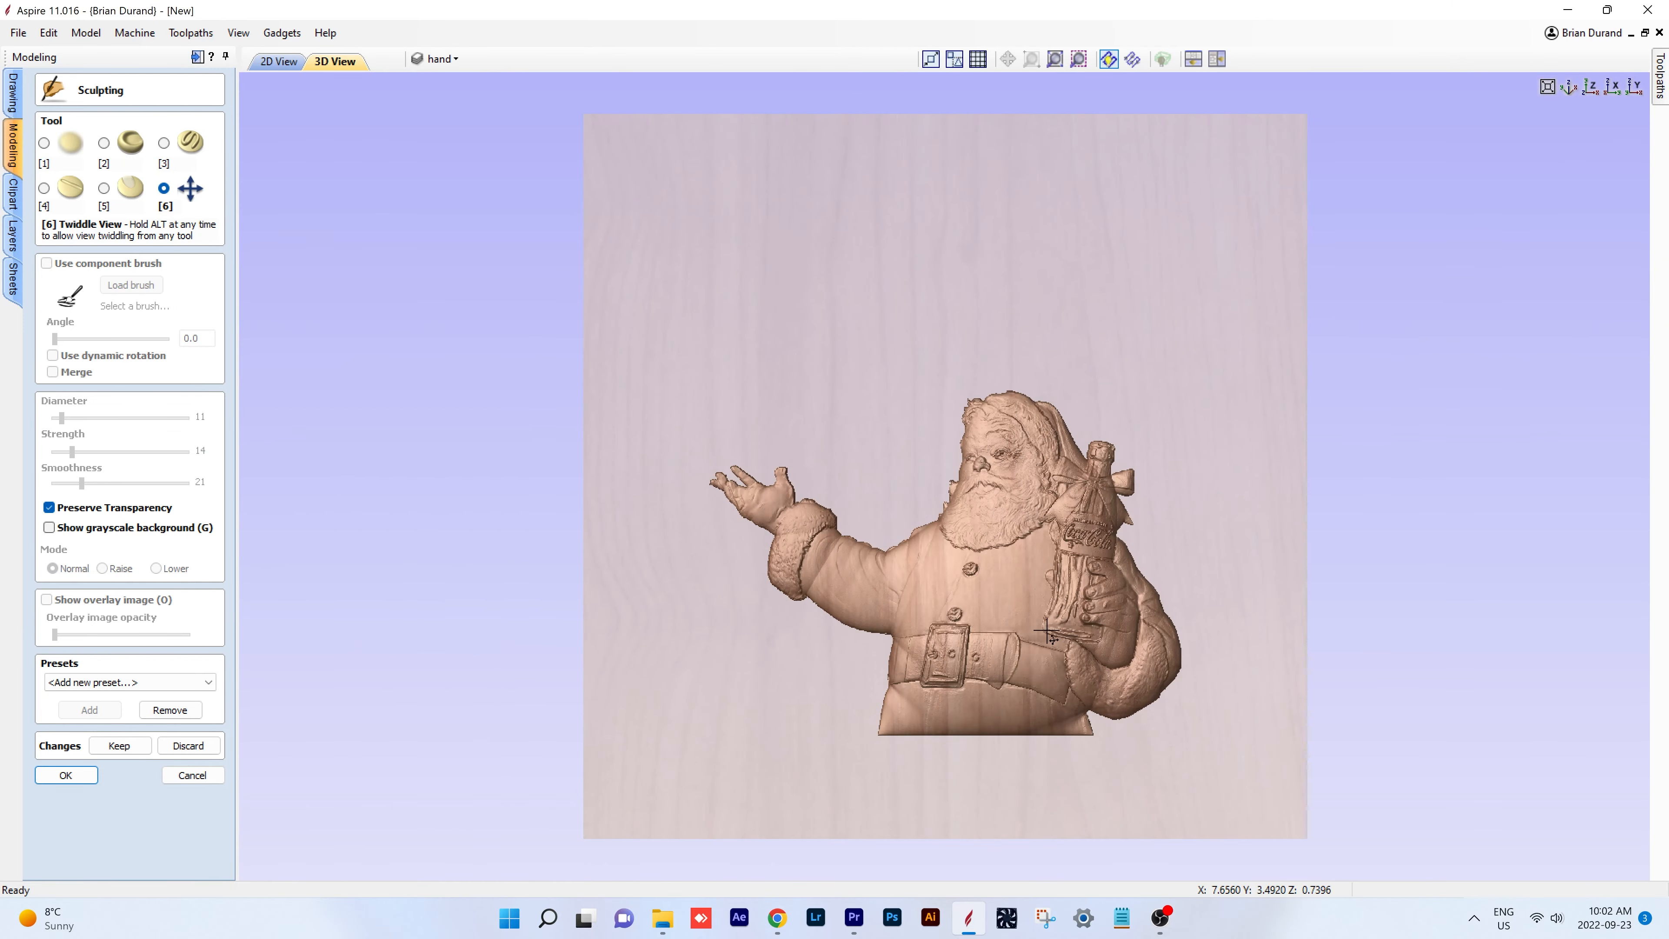
scroll(1047, 631, "up", 3)
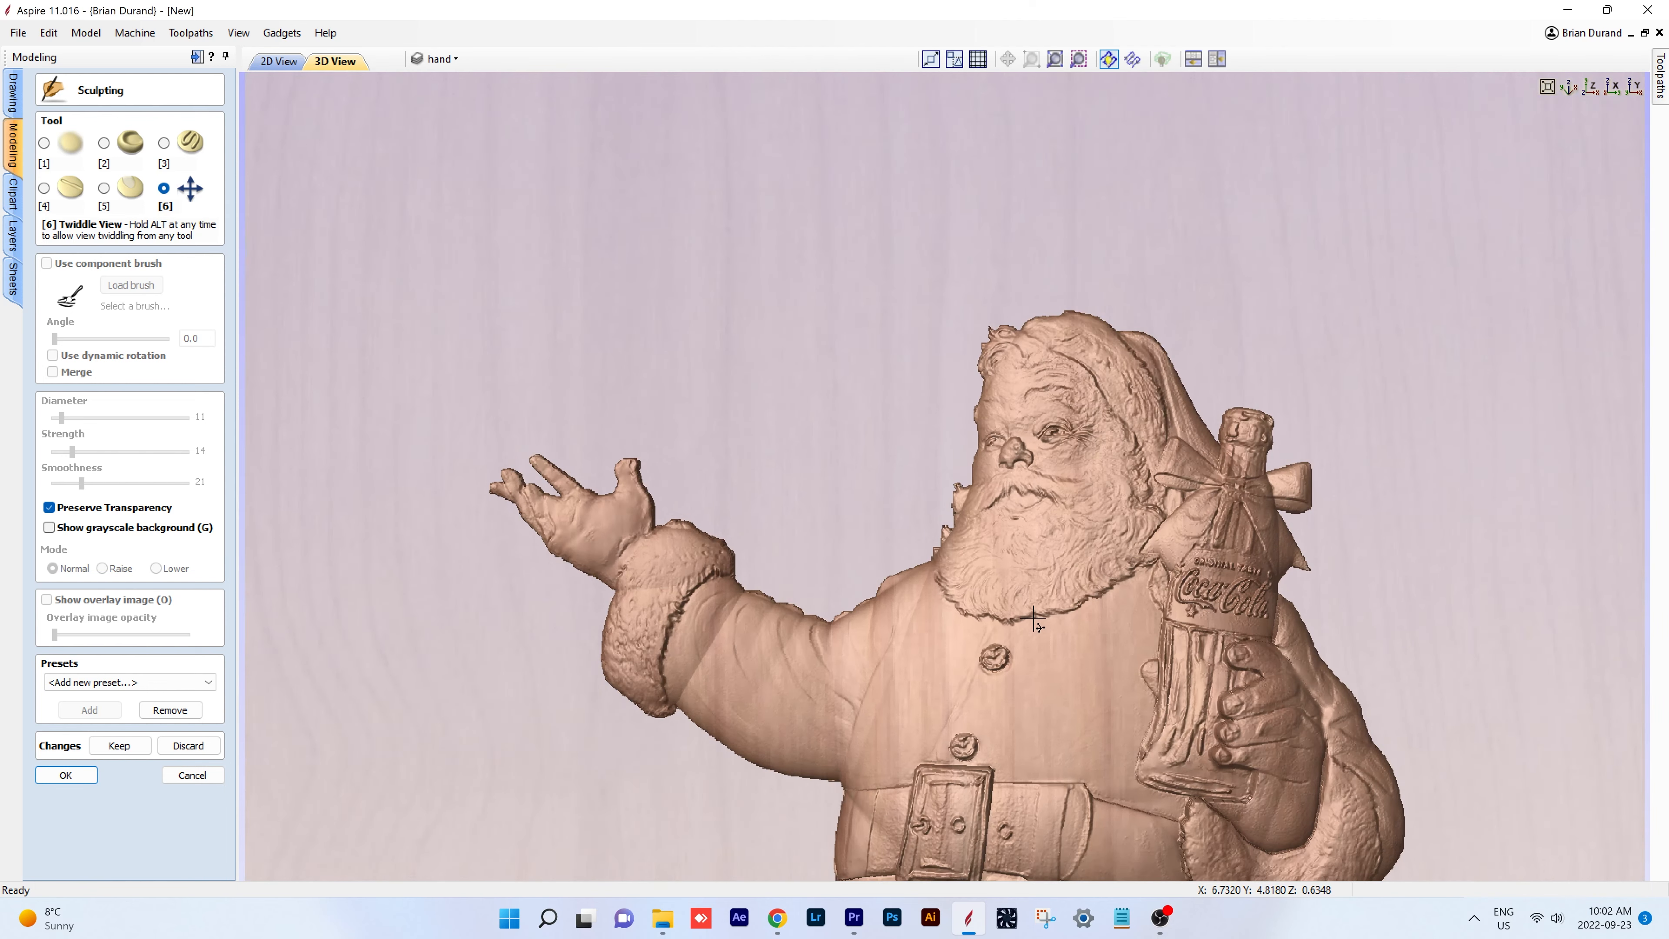
scroll(1066, 620, "down", 1)
scroll(1061, 618, "up", 1)
middle_click_drag(1054, 610, 980, 532)
scroll(1224, 679, "up", 1)
scroll(1225, 680, "up", 1)
scroll(1225, 680, "down", 1)
scroll(1266, 710, "up", 1)
scroll(1075, 682, "down", 1)
scroll(1145, 508, "up", 2)
mouse_move(1071, 782)
middle_mouse_down()
mouse_move(1145, 508)
mouse_move(1231, 481)
middle_mouse_up()
- Smooth the coat front and the belt with the Smooth tool at diameter 15
key("1")
scroll(923, 632, "up", 5)
mouse_move(874, 570)
left_mouse_down()
mouse_move(875, 658)
mouse_move(856, 671)
left_mouse_up()
left_click_drag(1181, 595, 1115, 517)
scroll(1115, 516, "down", 4)
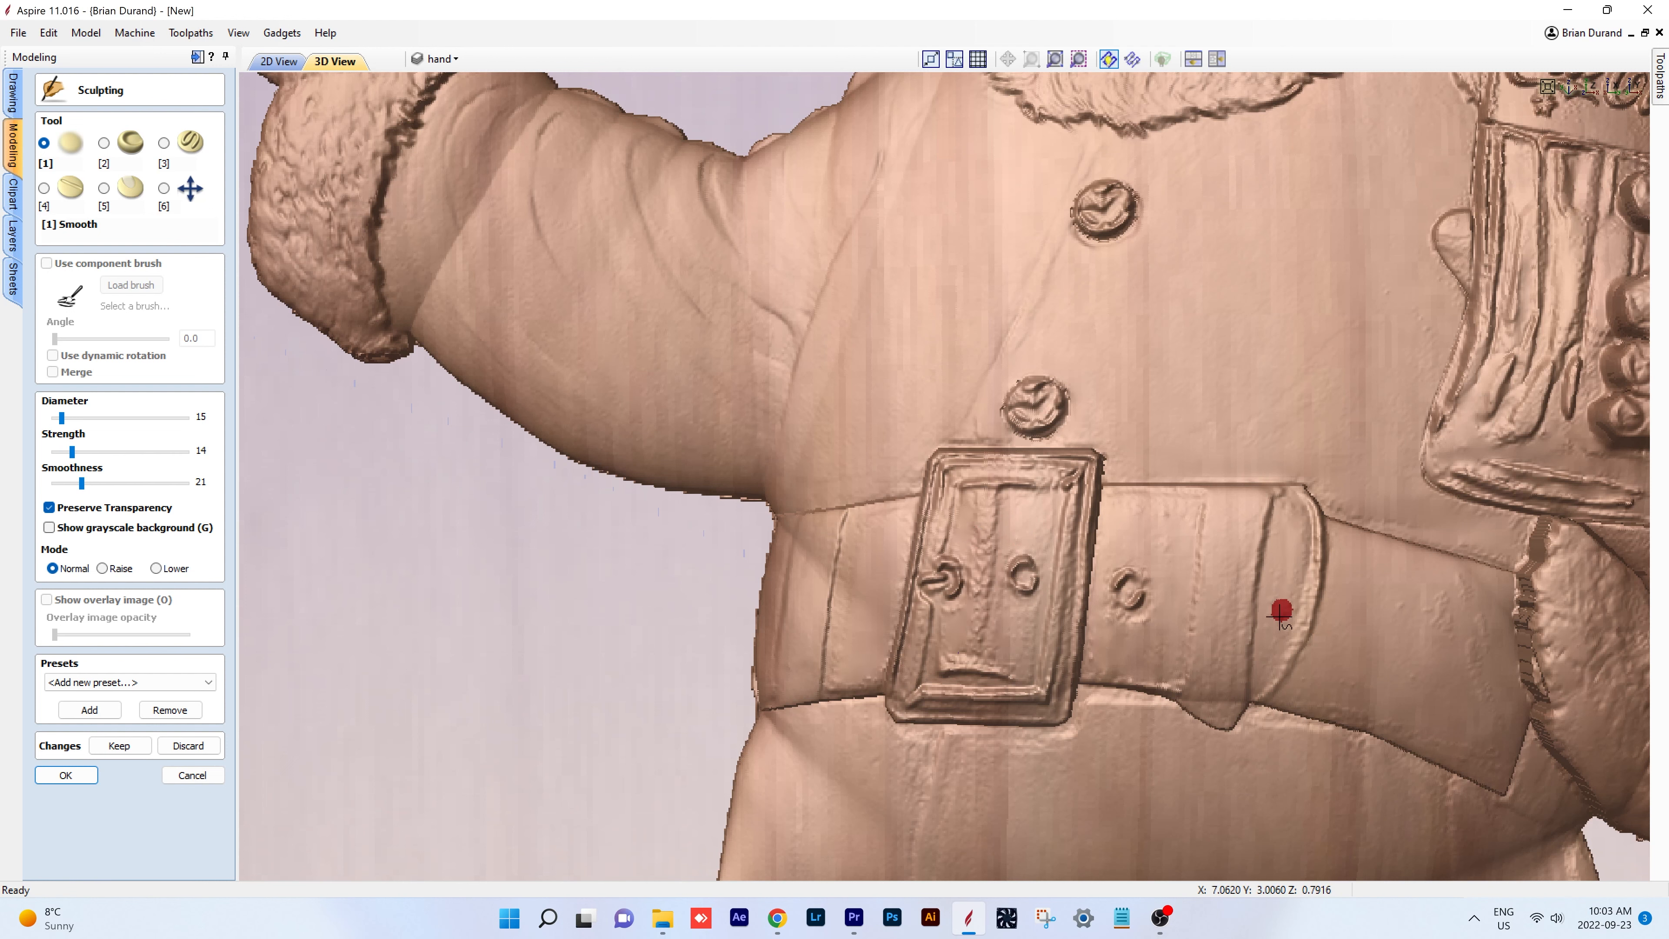
- Enlarge the smoothing brush to diameter 33 and smooth the lower coat and the outer edge of the bottle arm's sleeve
scroll(1084, 770, "up", 10)
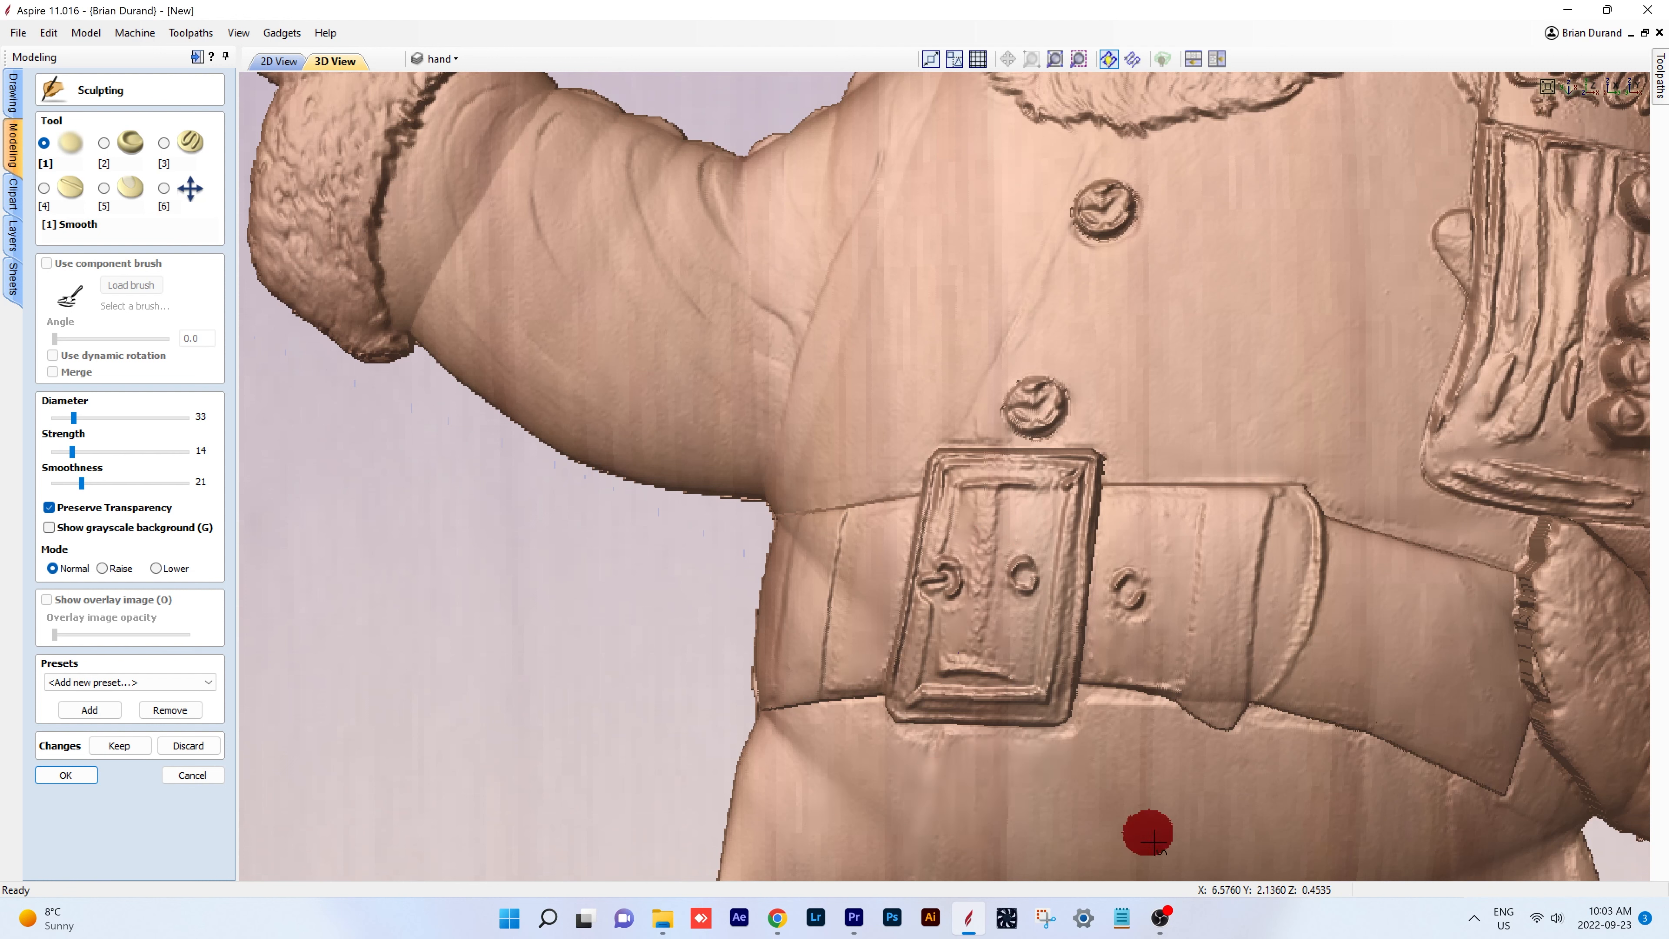
mouse_move(1573, 681)
middle_mouse_down()
mouse_move(1113, 620)
mouse_move(953, 552)
middle_mouse_up()
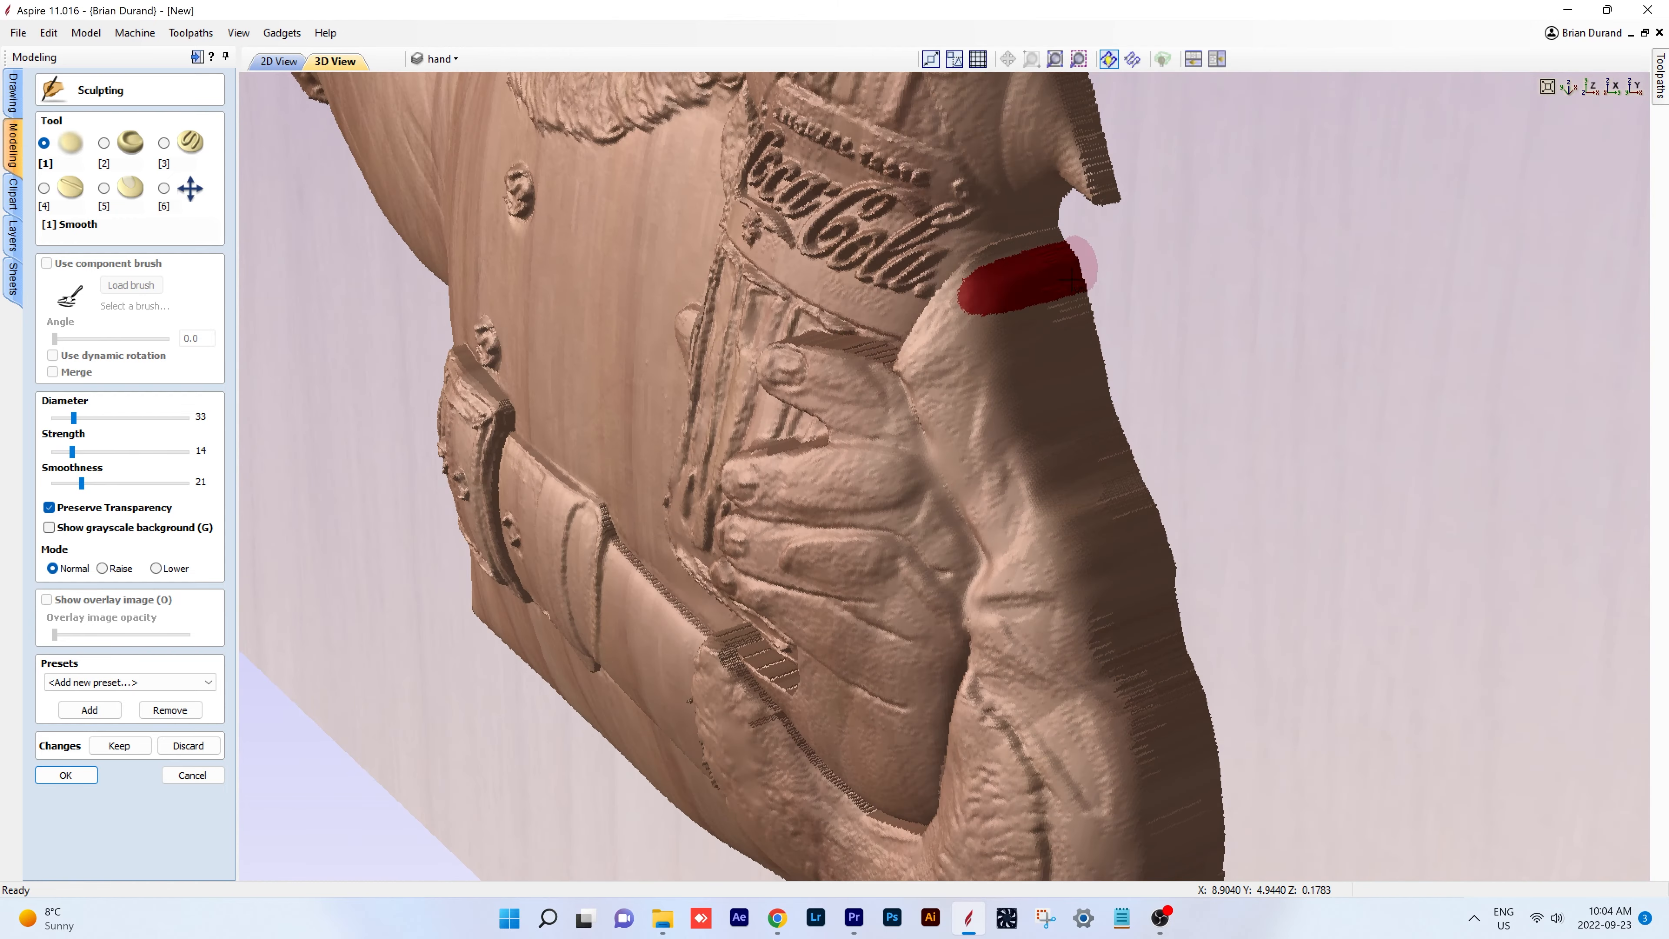
middle_click_drag(1144, 728, 1215, 447)
mouse_move(1286, 656)
middle_mouse_down()
mouse_move(1090, 558)
mouse_move(1013, 574)
mouse_move(1312, 551)
middle_mouse_up()
scroll(1013, 574, "down", 5)
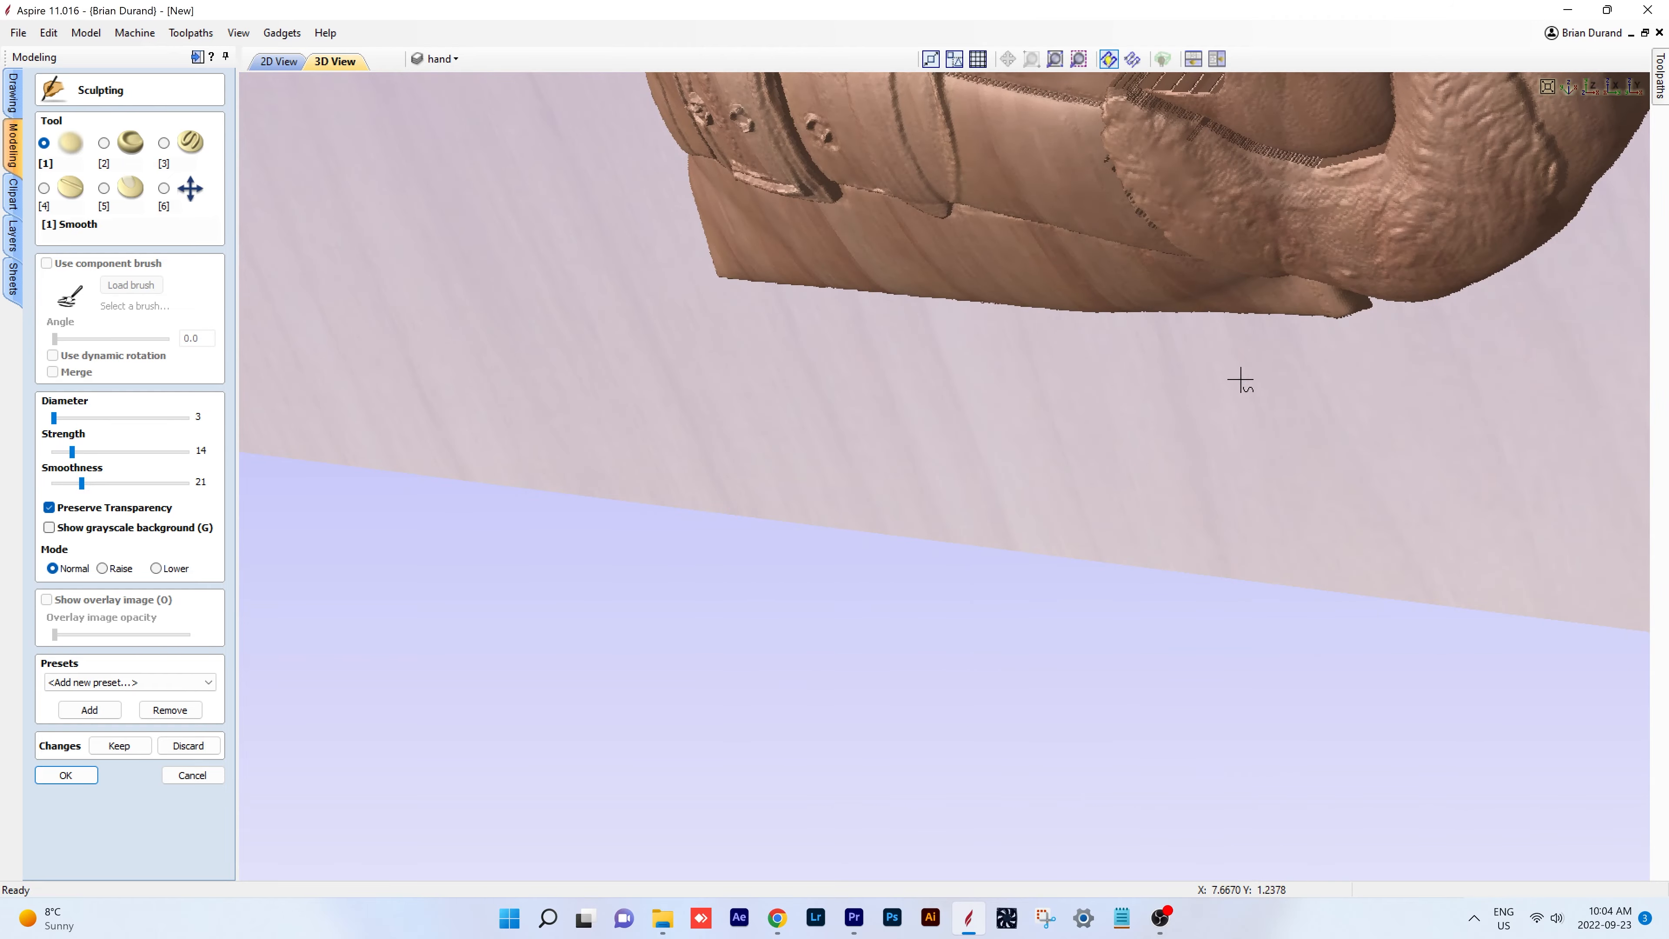
- Check the relief's lower edge and the face, and accept the sculpting changes
double_click(1241, 380)
scroll(990, 640, "up", 5)
middle_click_drag(990, 640, 1013, 362)
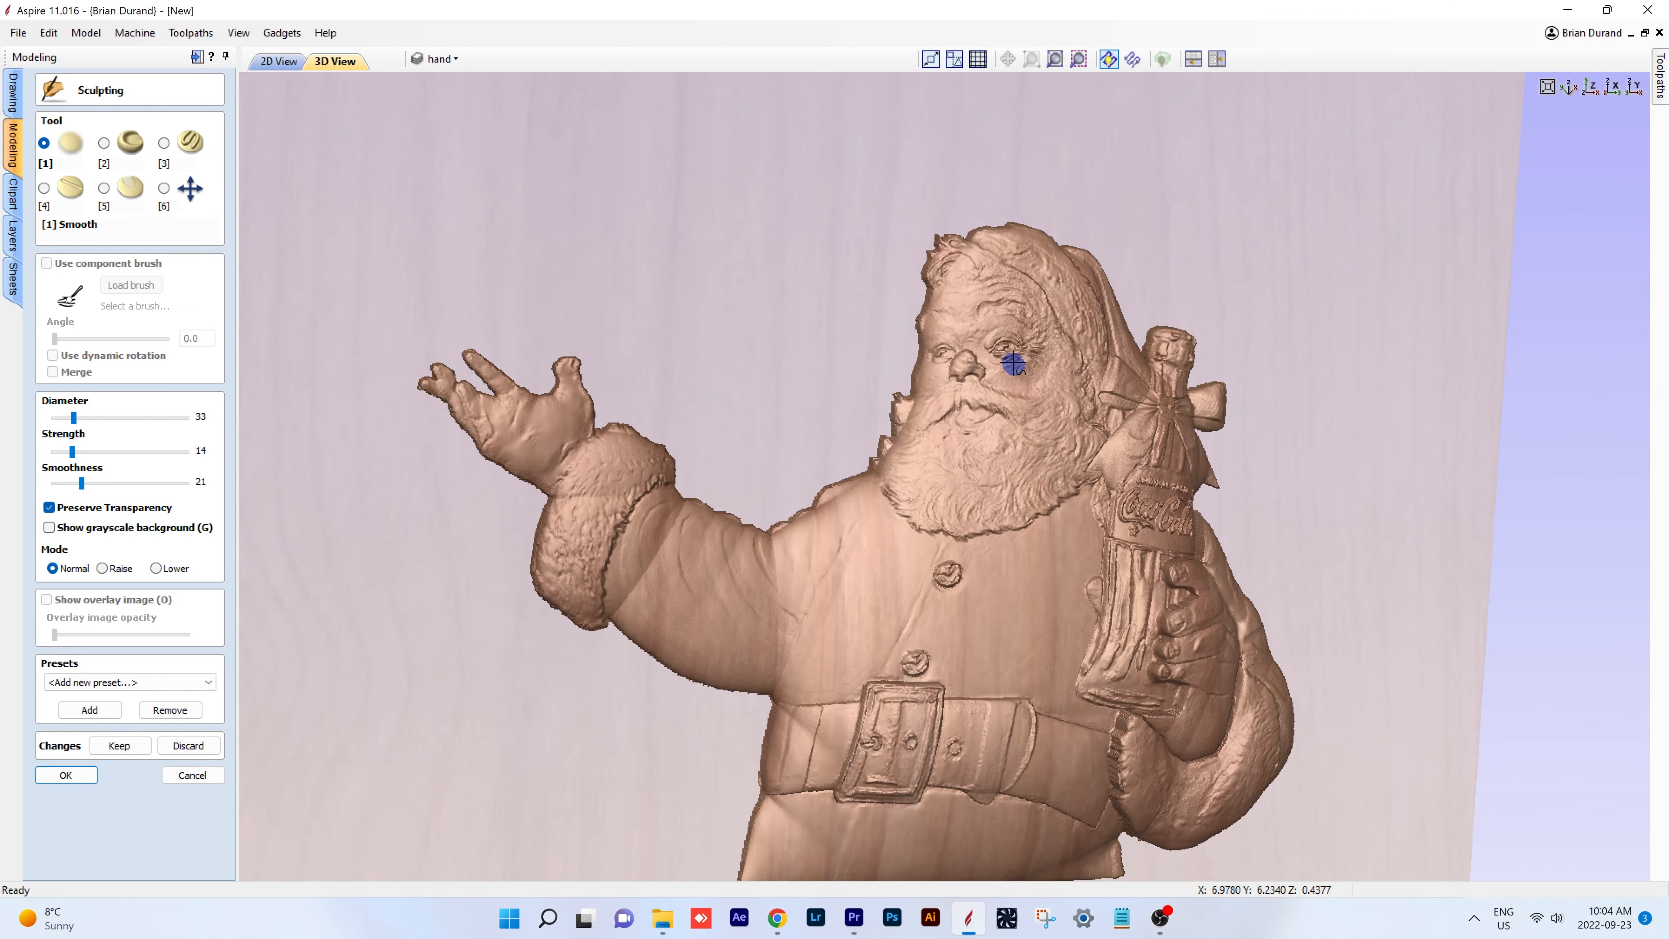
scroll(1013, 362, "up", 5)
scroll(1054, 380, "down", 2)
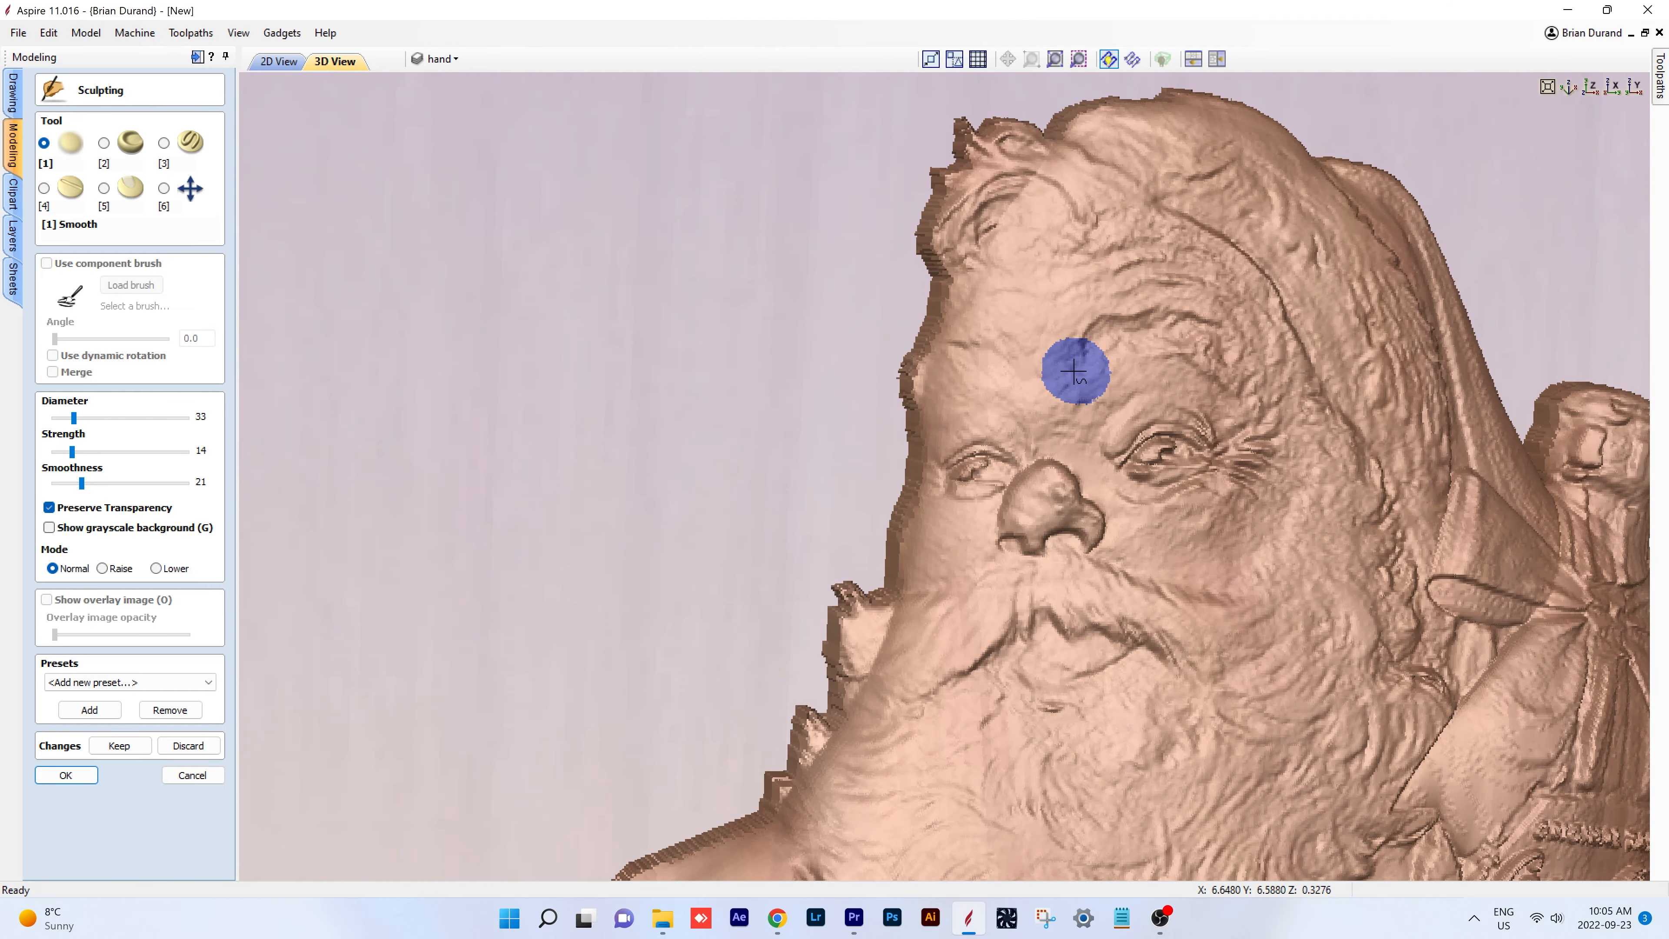
left_click(75, 775)
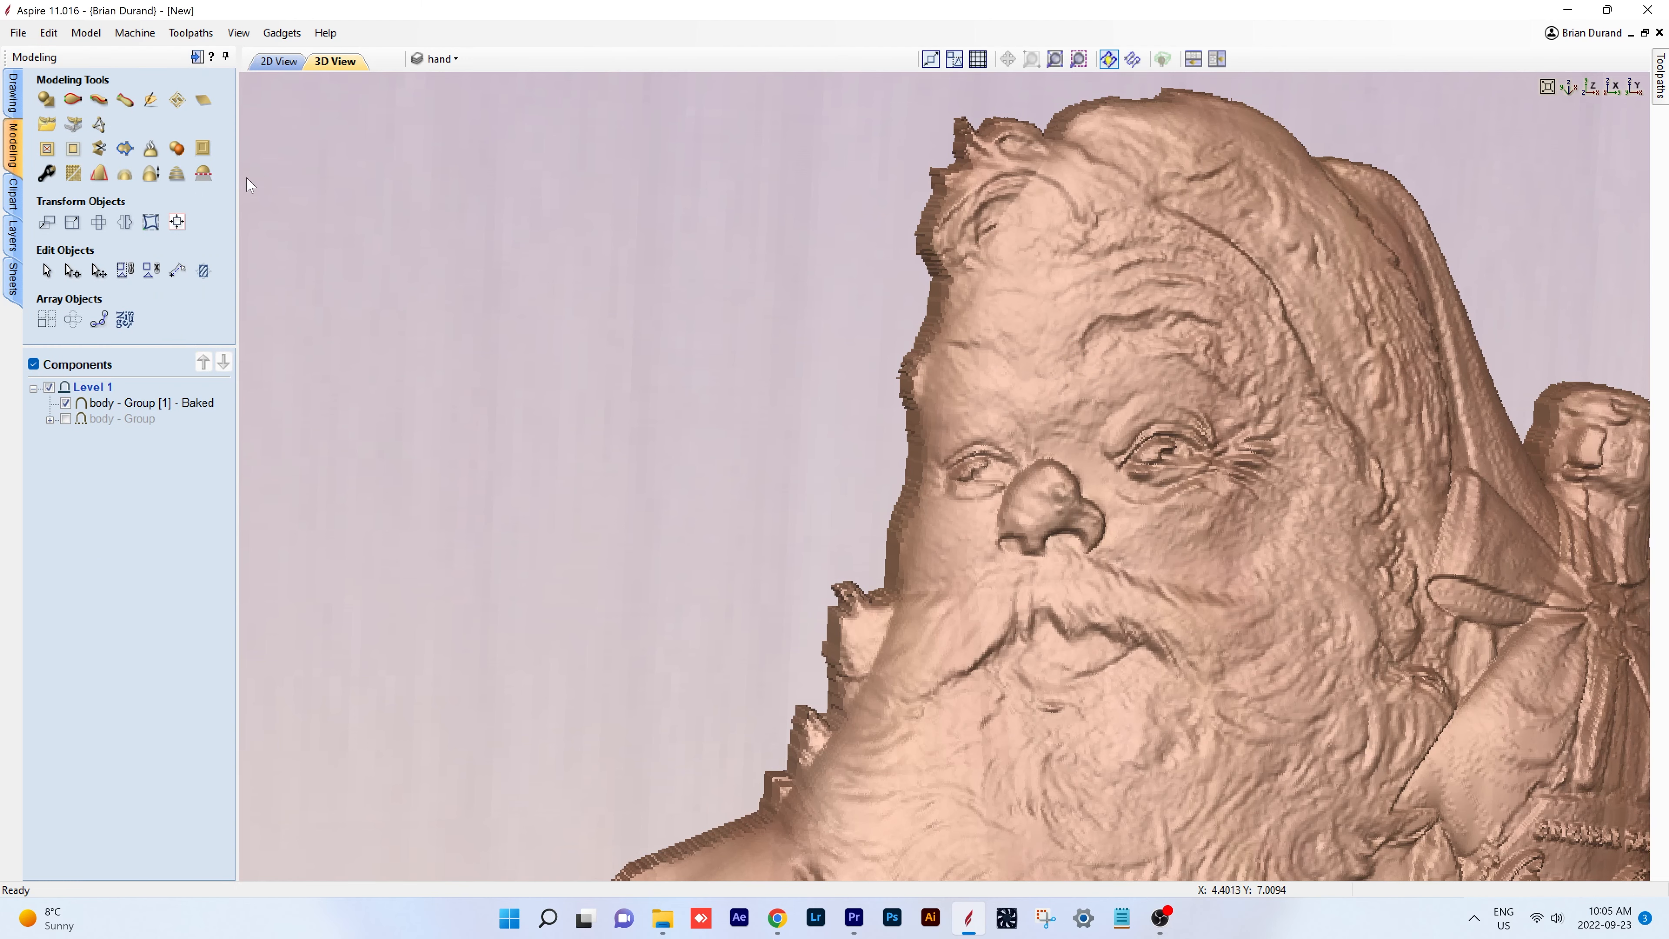
- Apply a light overall smoothing to the baked body group with Smooth Components, preserving transparency, and check it across the figure
left_click(114, 403)
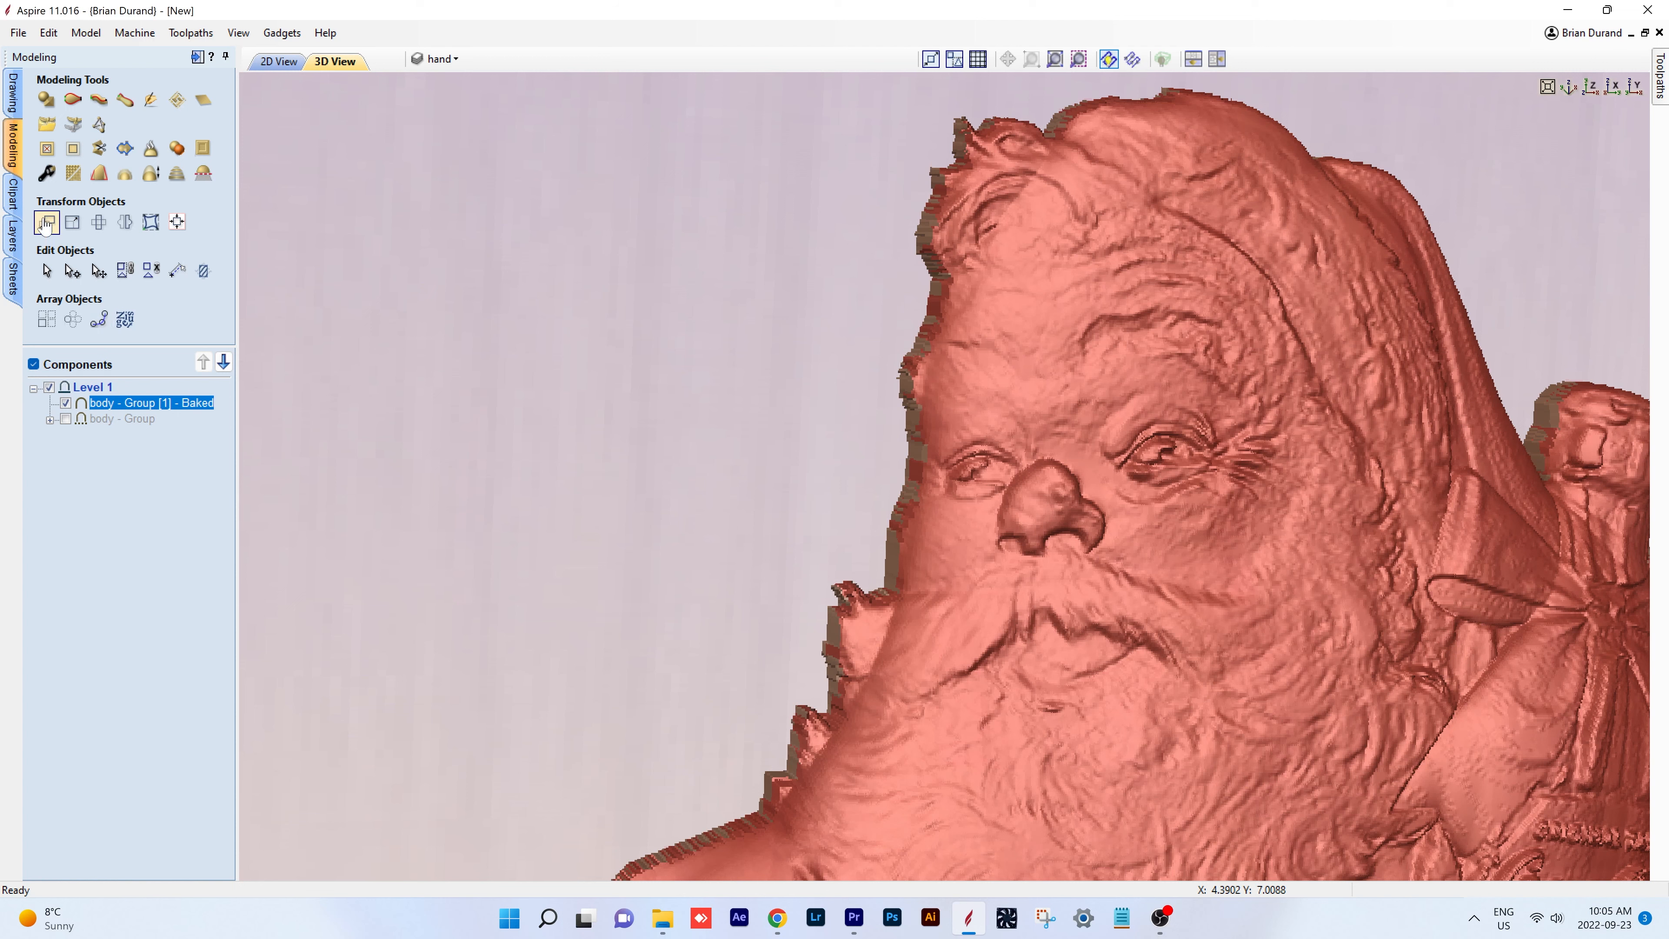
left_click(73, 174)
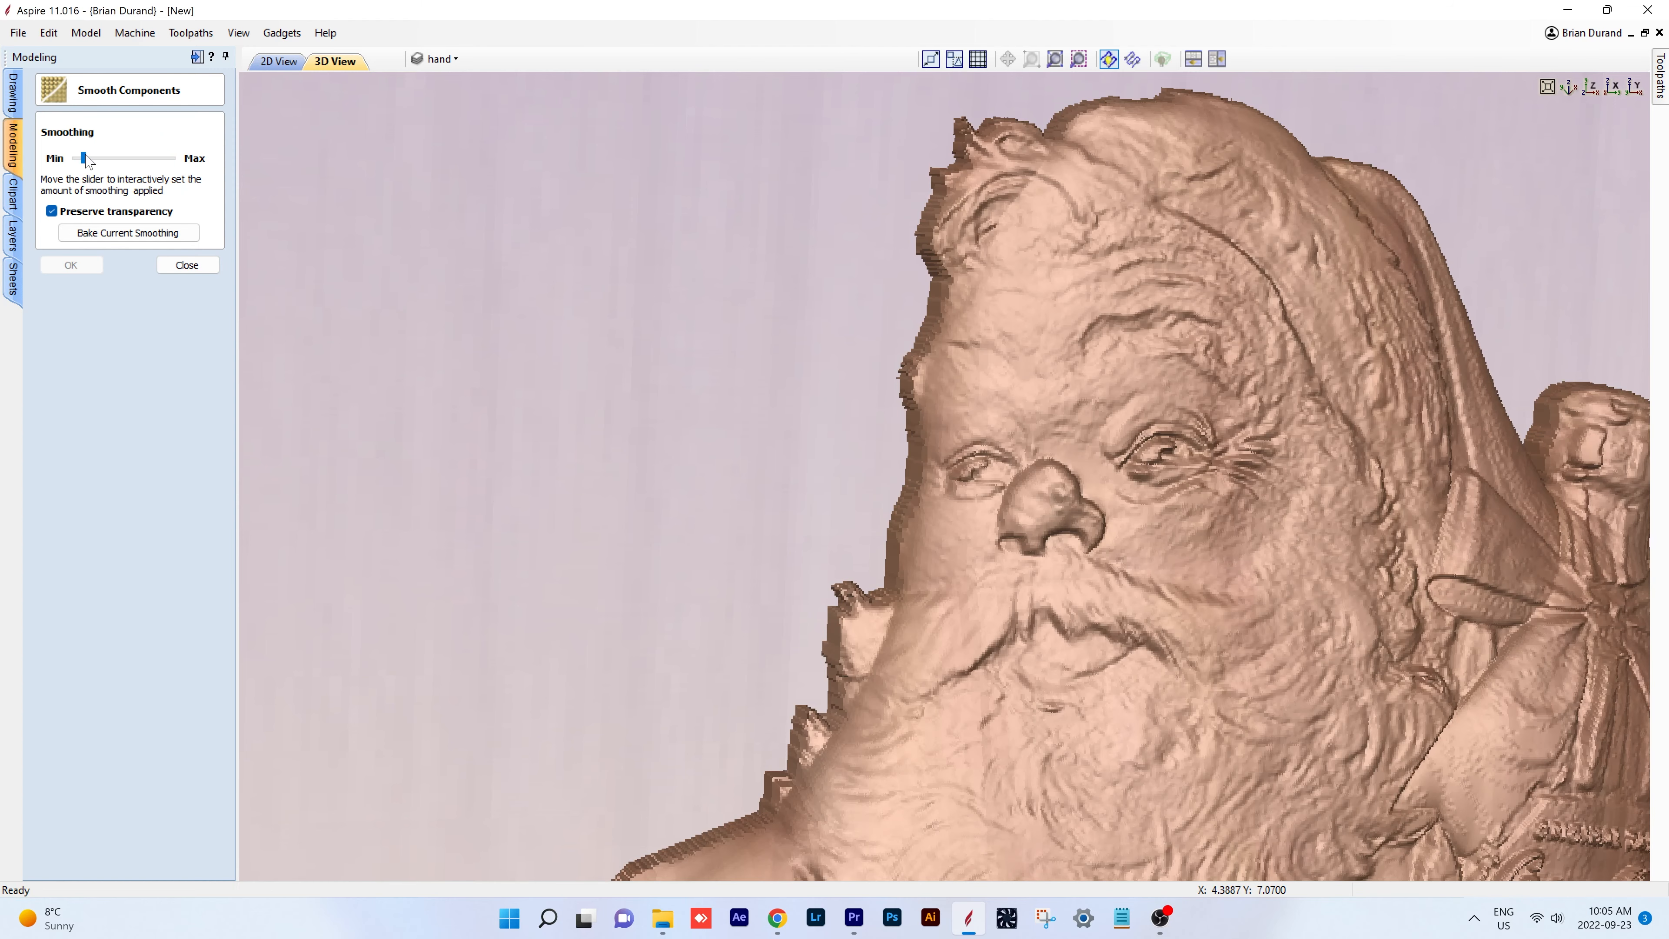
left_click_drag(88, 154, 89, 154)
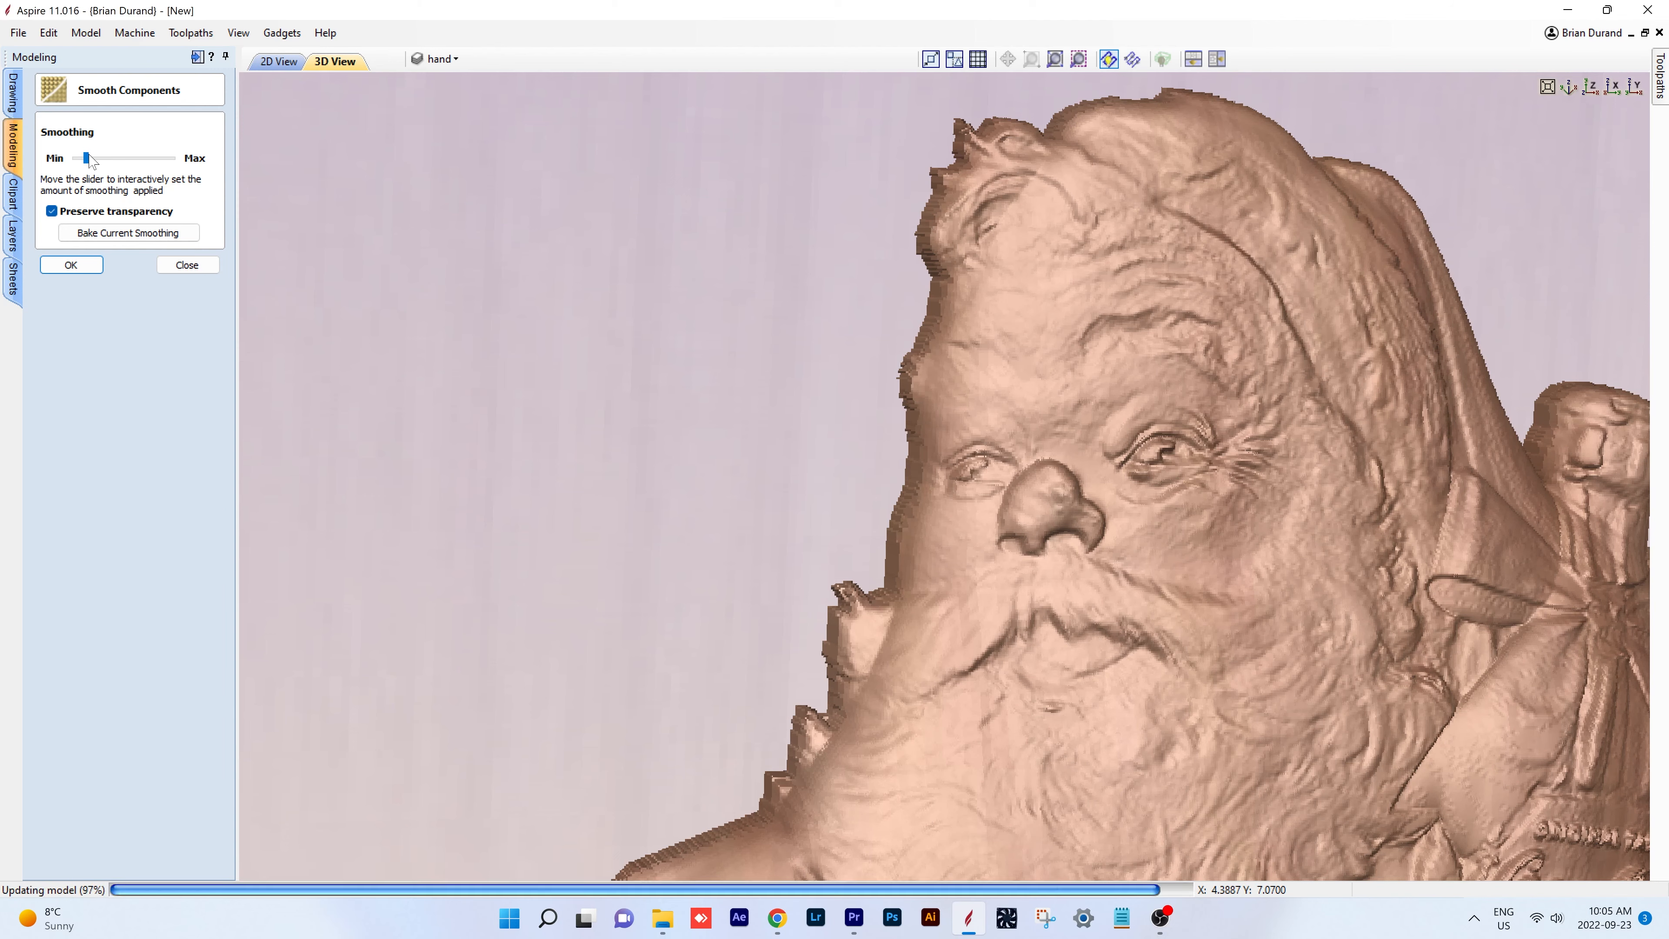
scroll(1150, 525, "down", 4)
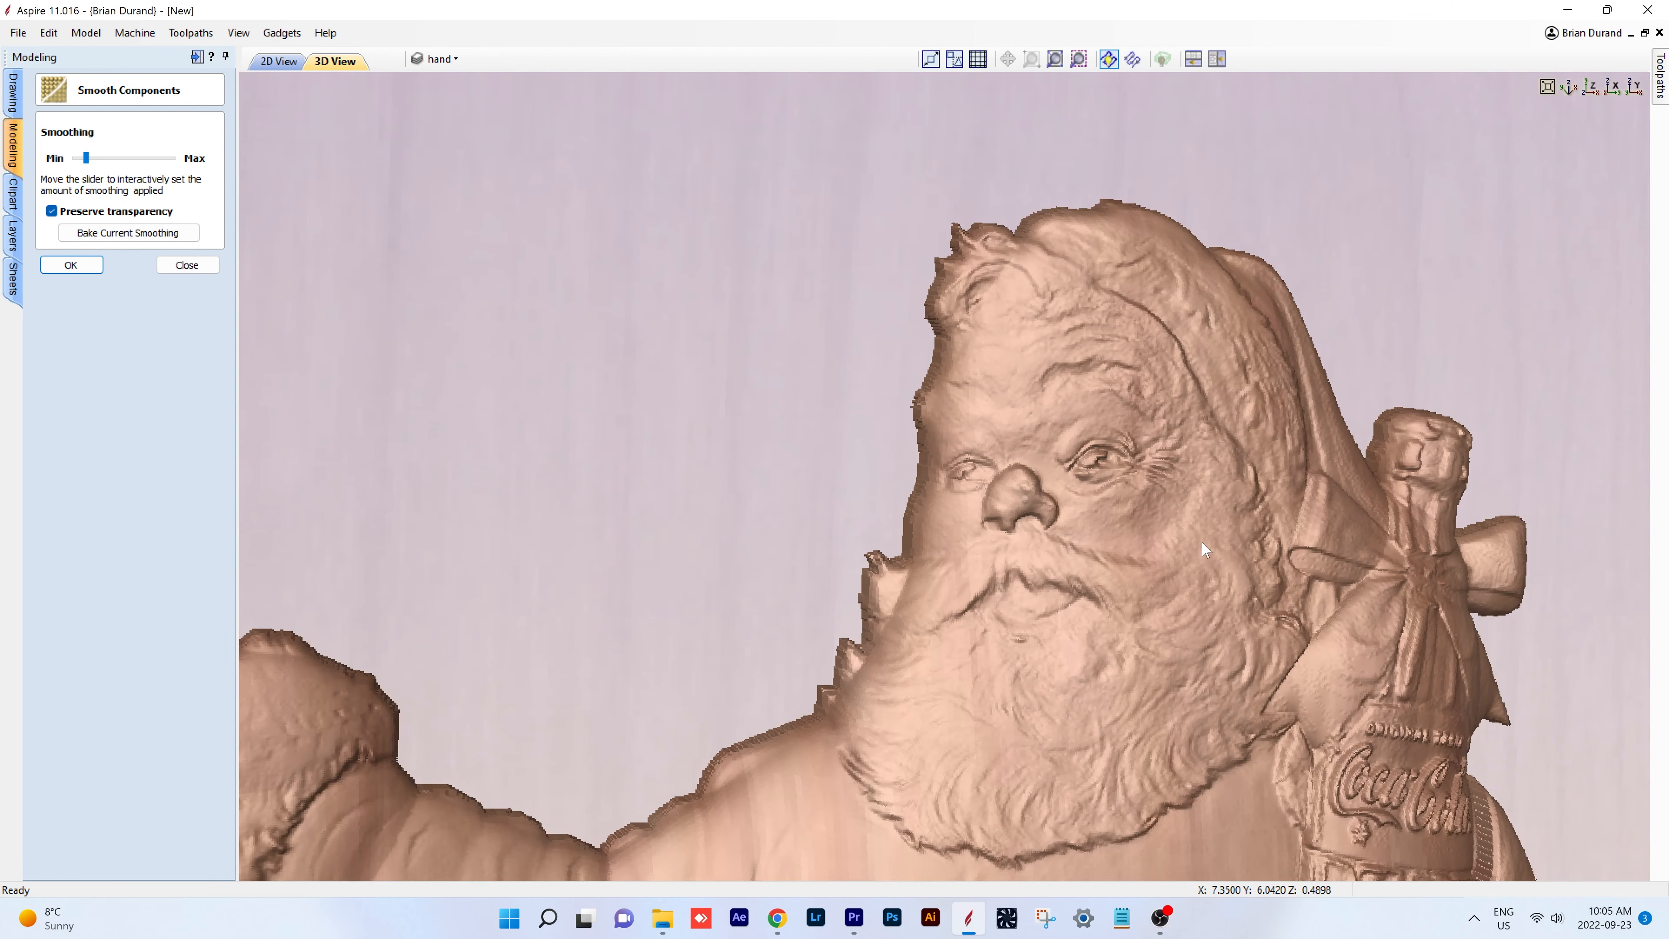
middle_click_drag(1178, 626, 1112, 359)
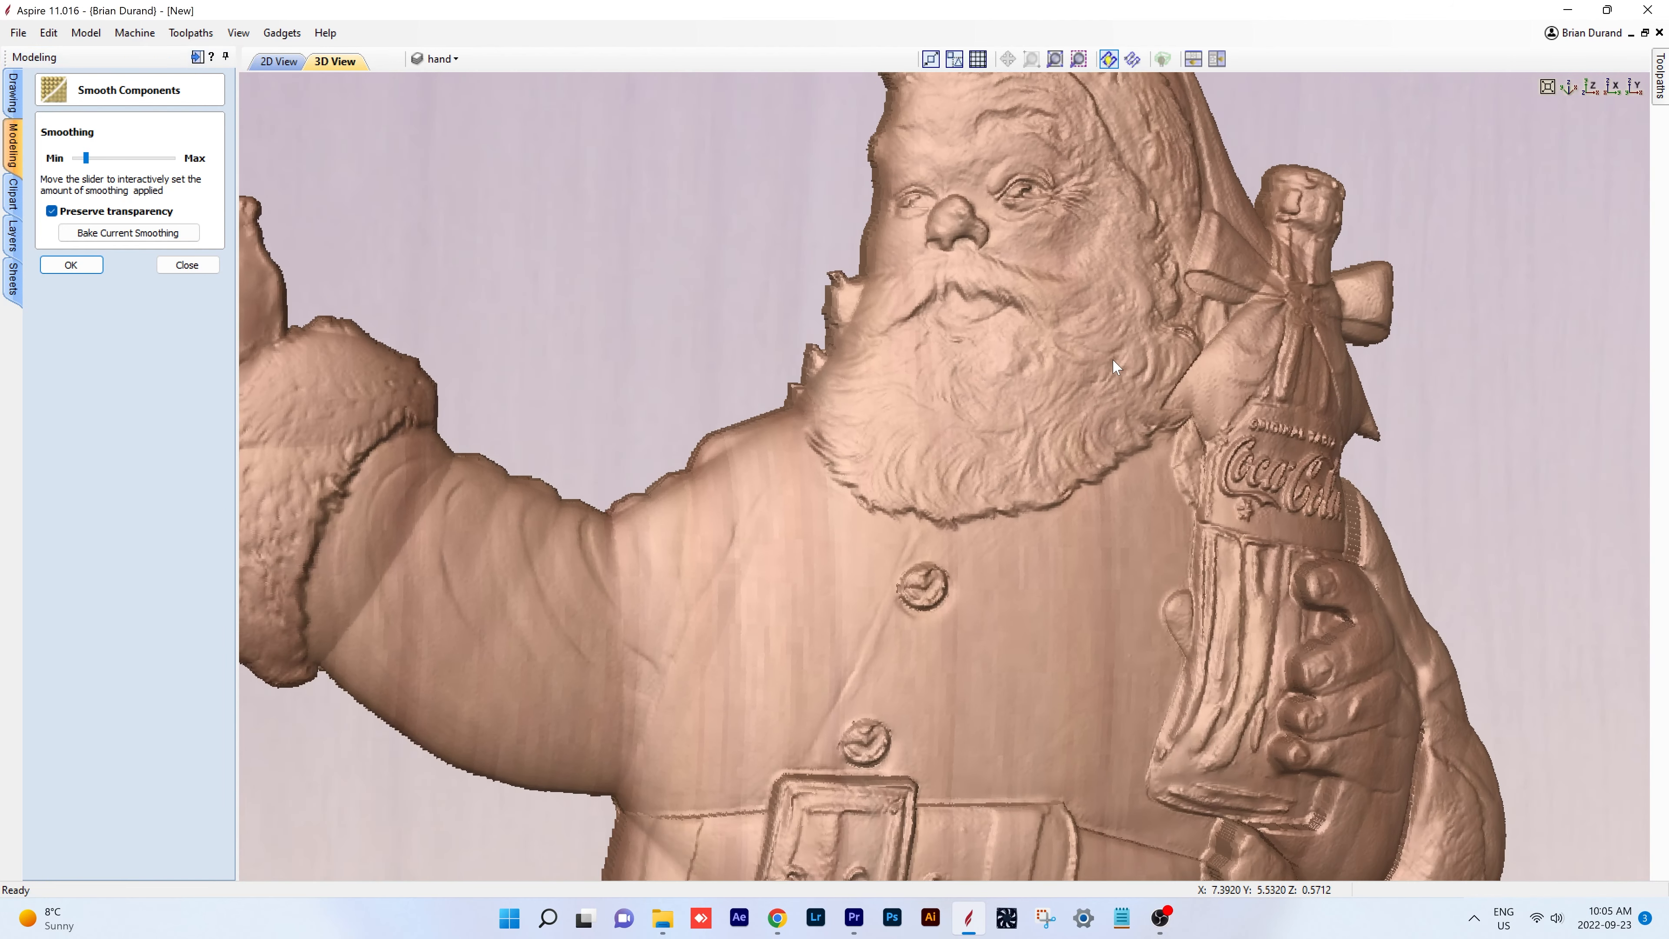
scroll(1138, 584, "down", 4)
left_click_drag(1289, 613, 1323, 572)
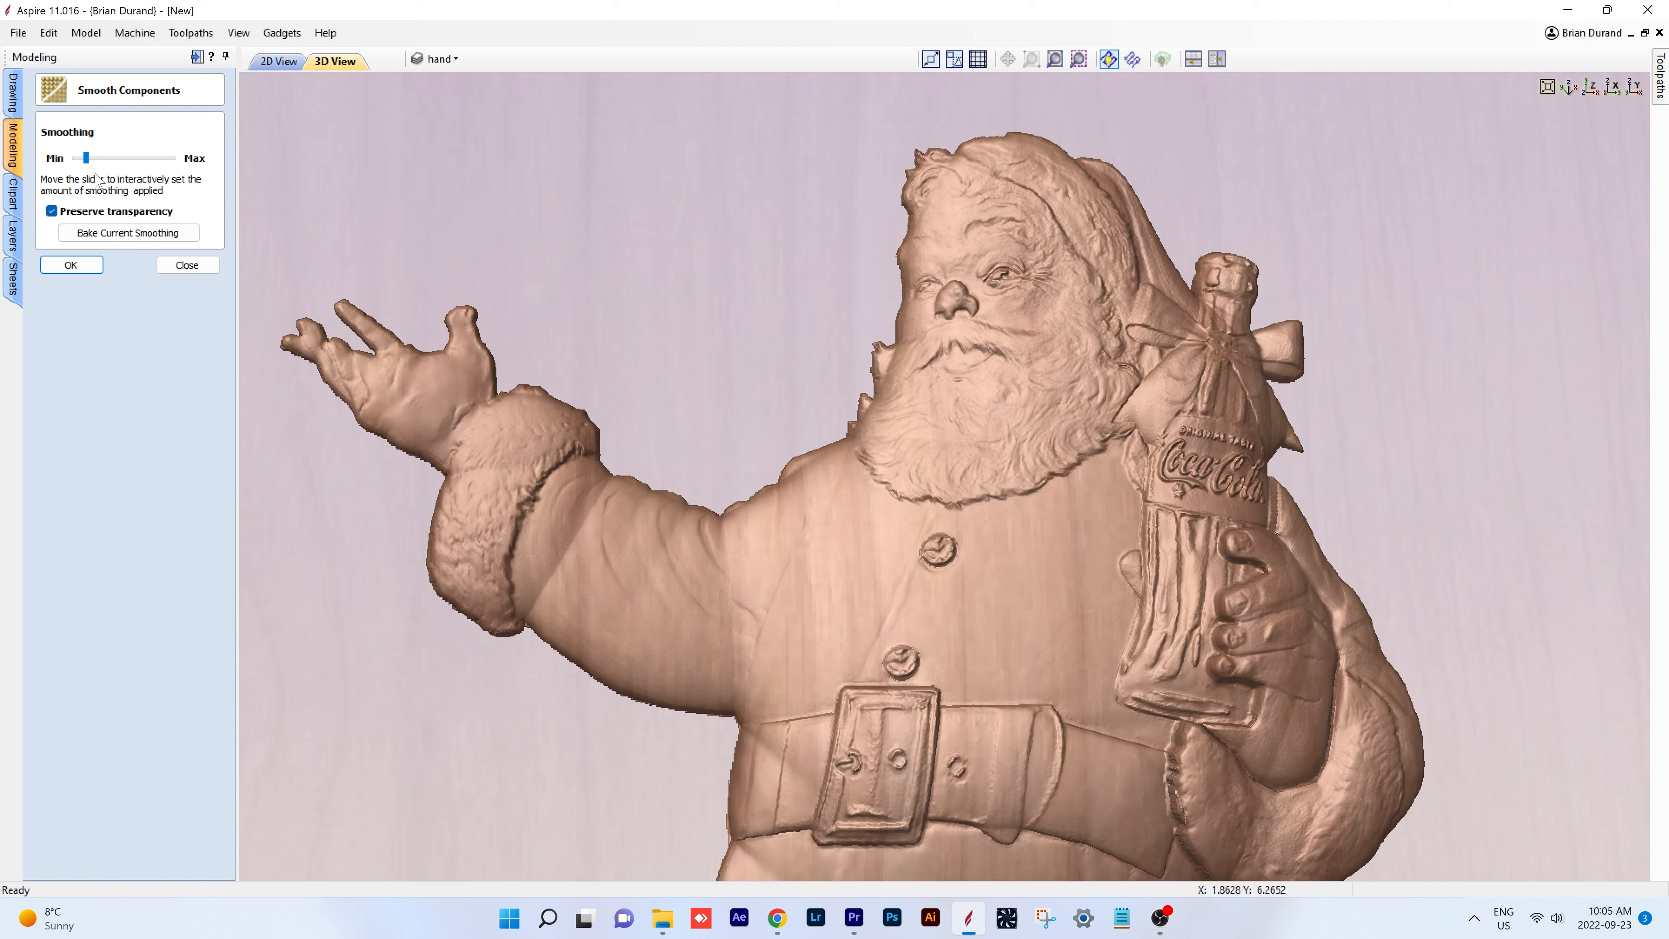
- Try a slightly stronger smoothing amount, return it to the light setting, and inspect the face, beard and coat
left_click(90, 159)
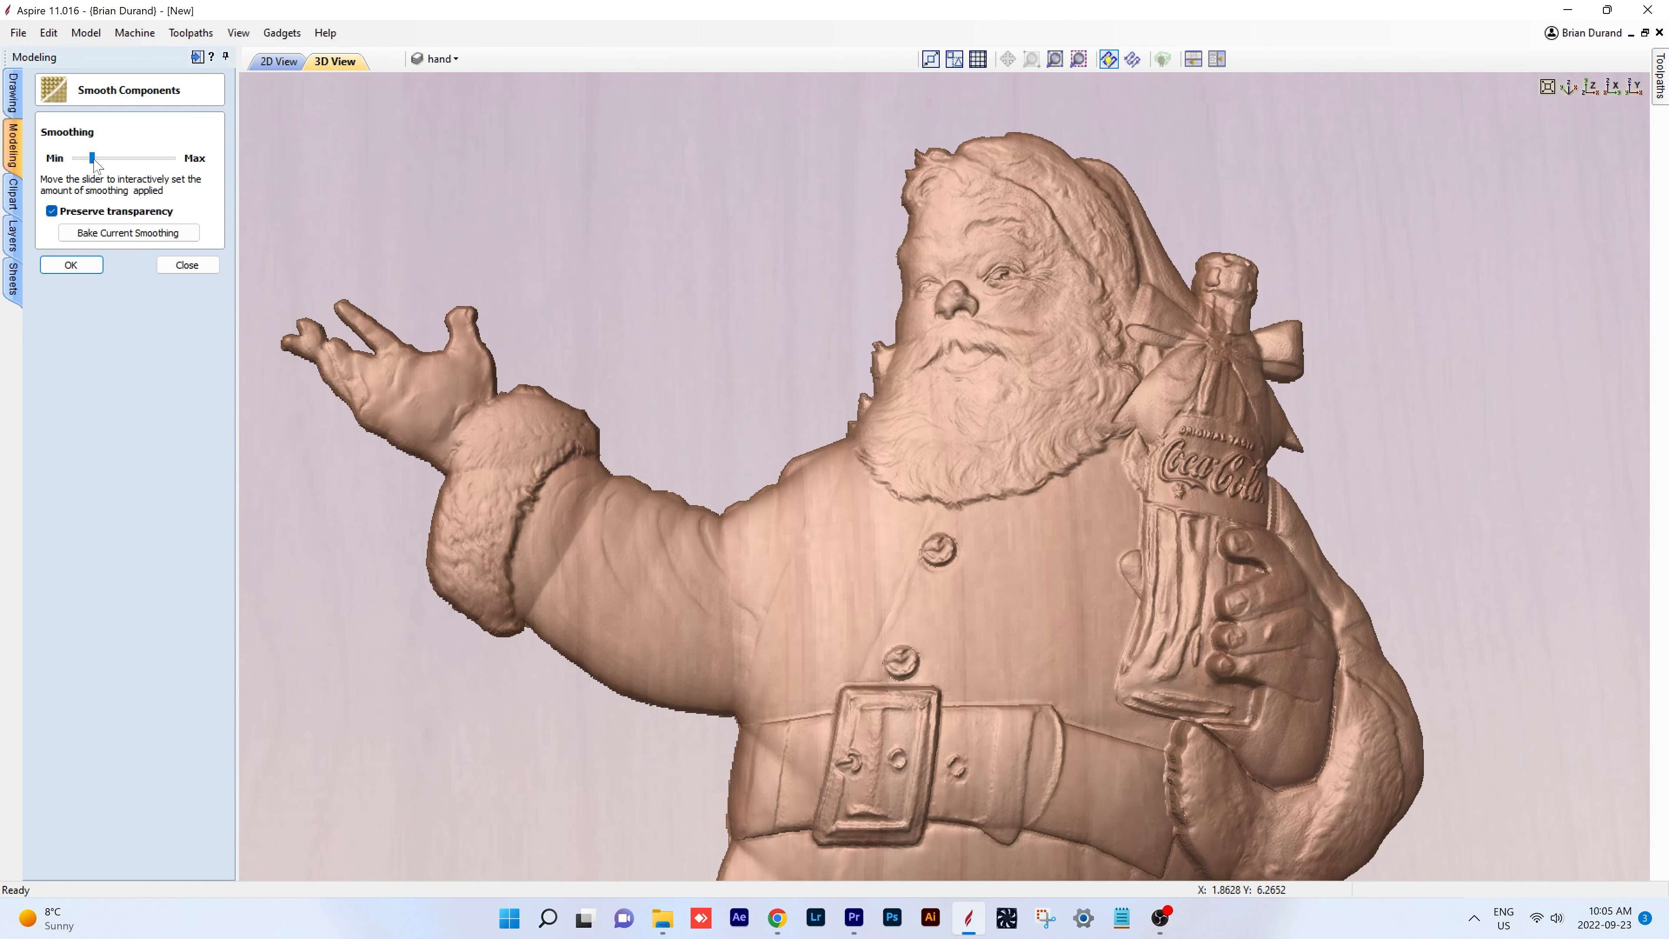
left_click_drag(94, 161, 90, 160)
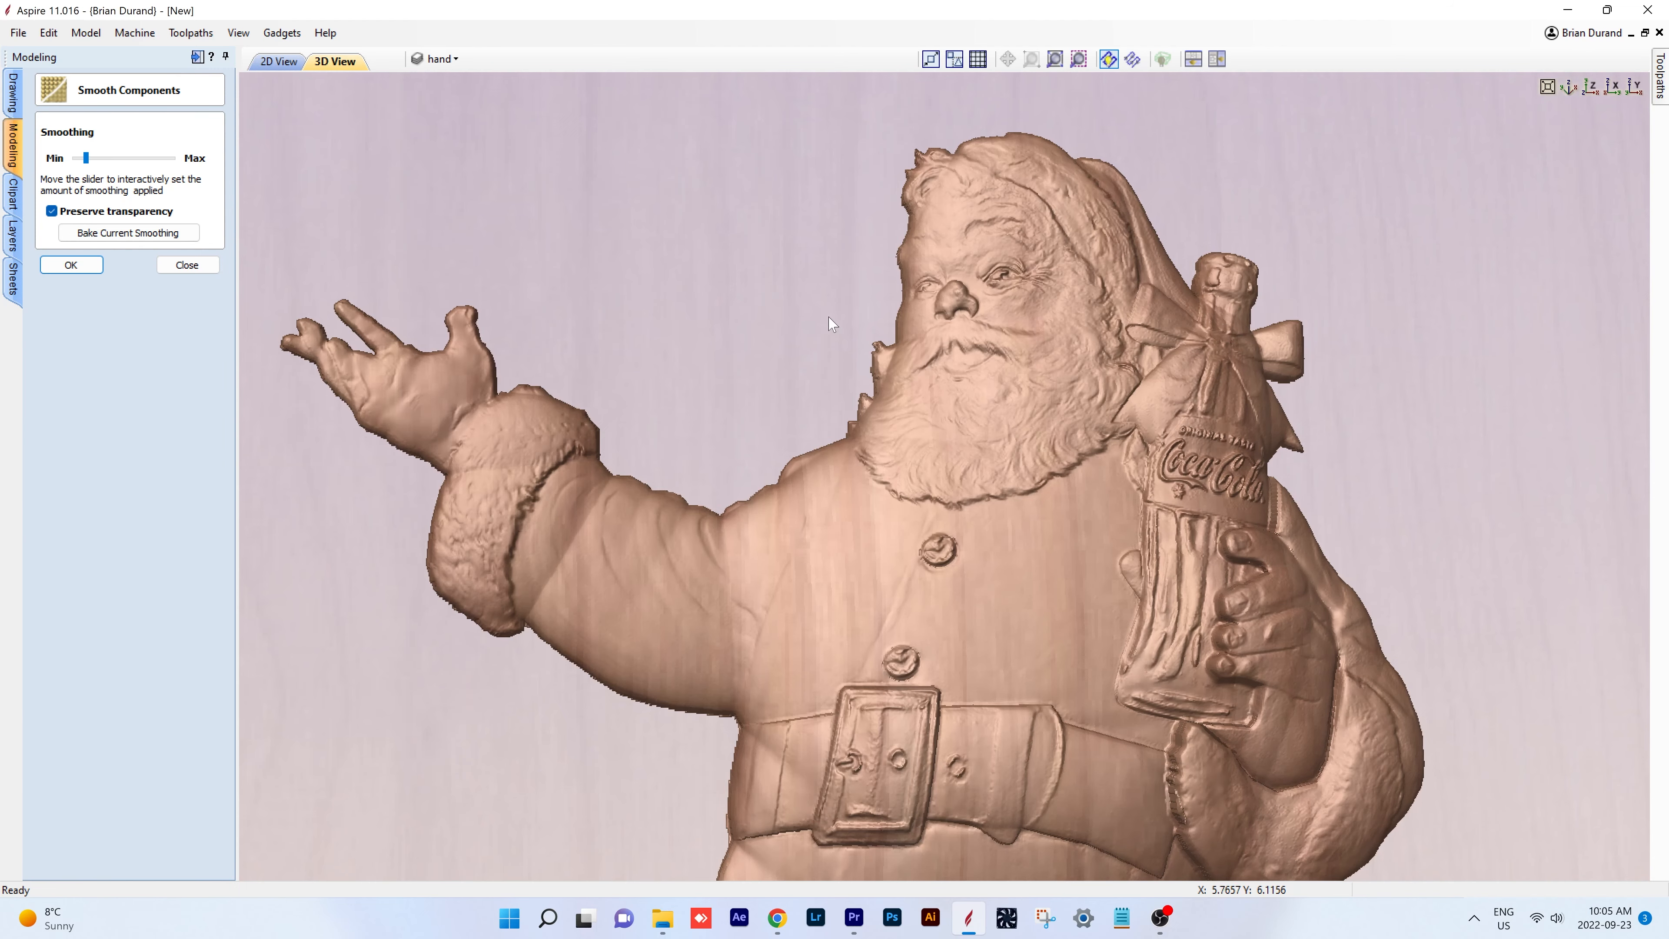
scroll(831, 322, "up", 2)
scroll(1001, 309, "up", 2)
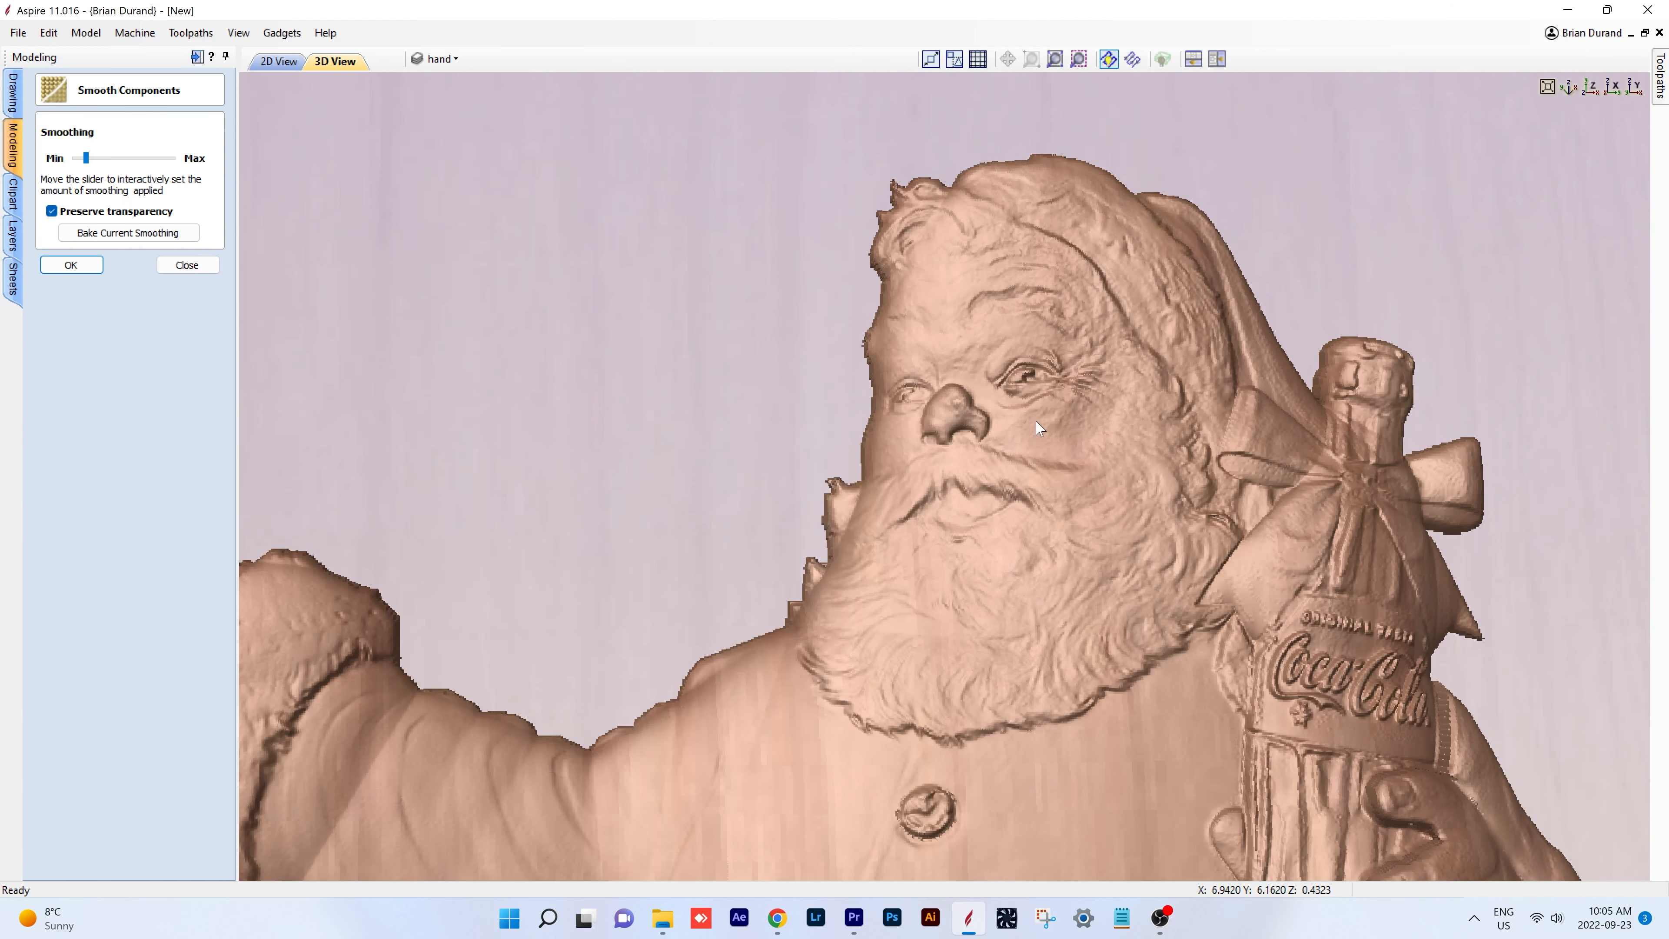
scroll(1043, 387, "up", 2)
left_click_drag(1030, 399, 1022, 523)
scroll(944, 456, "down", 2)
left_click_drag(940, 595, 1144, 723)
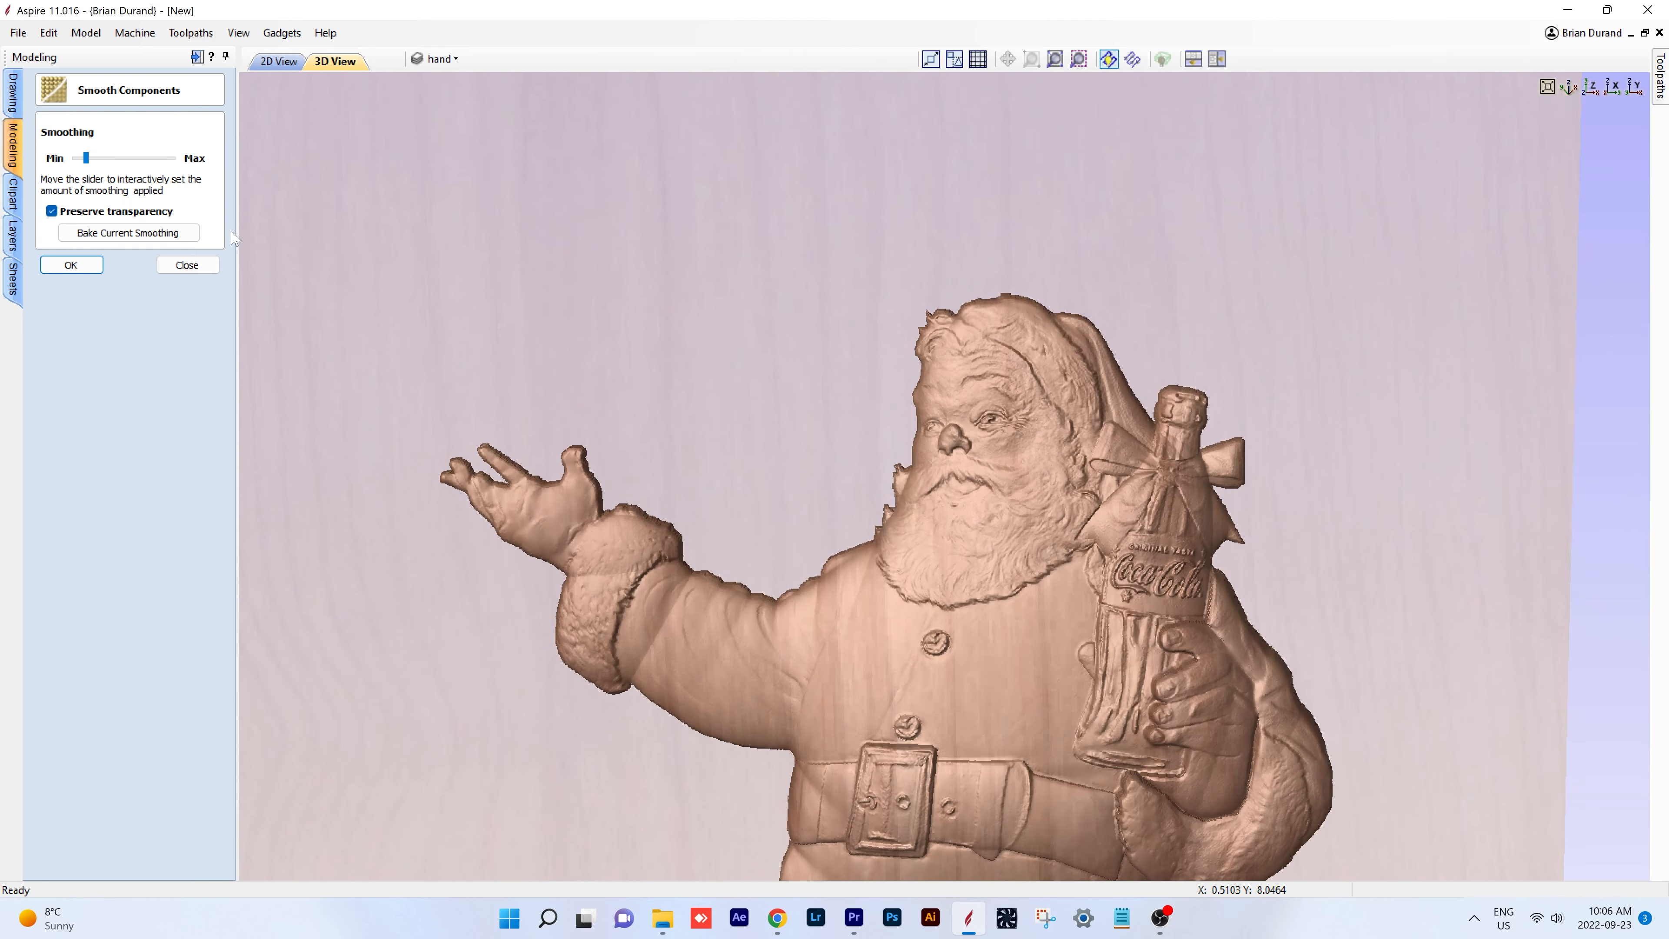
- Bake the current smoothing into the body group and finish the Smooth Components operation
left_click(111, 234)
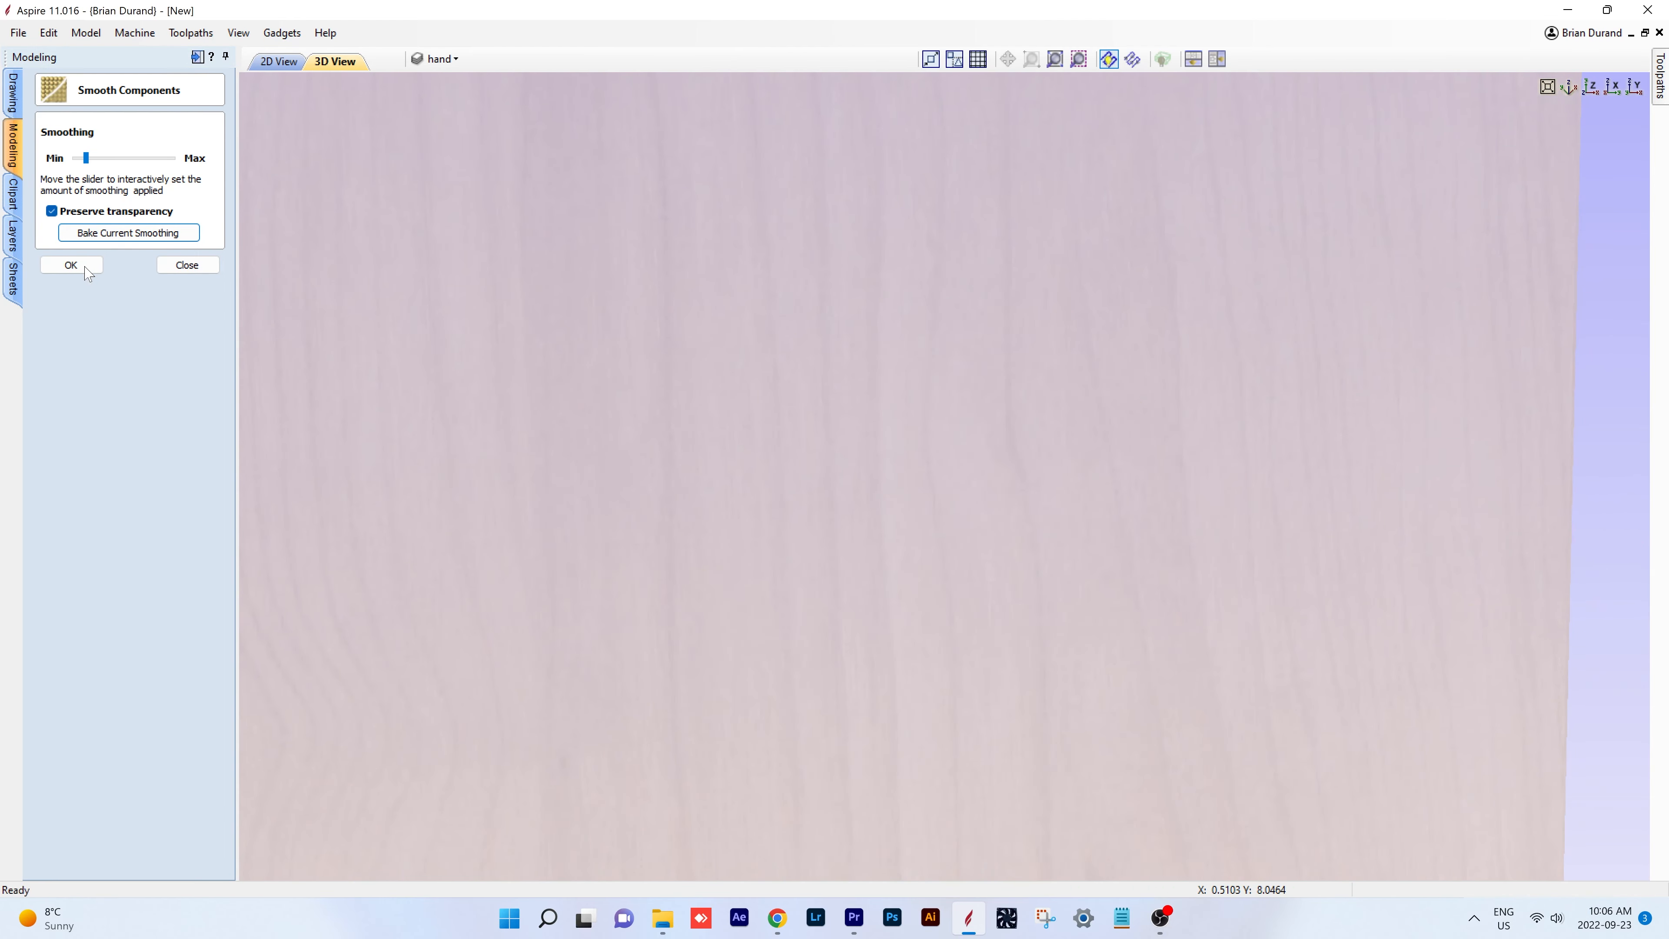
left_click(71, 265)
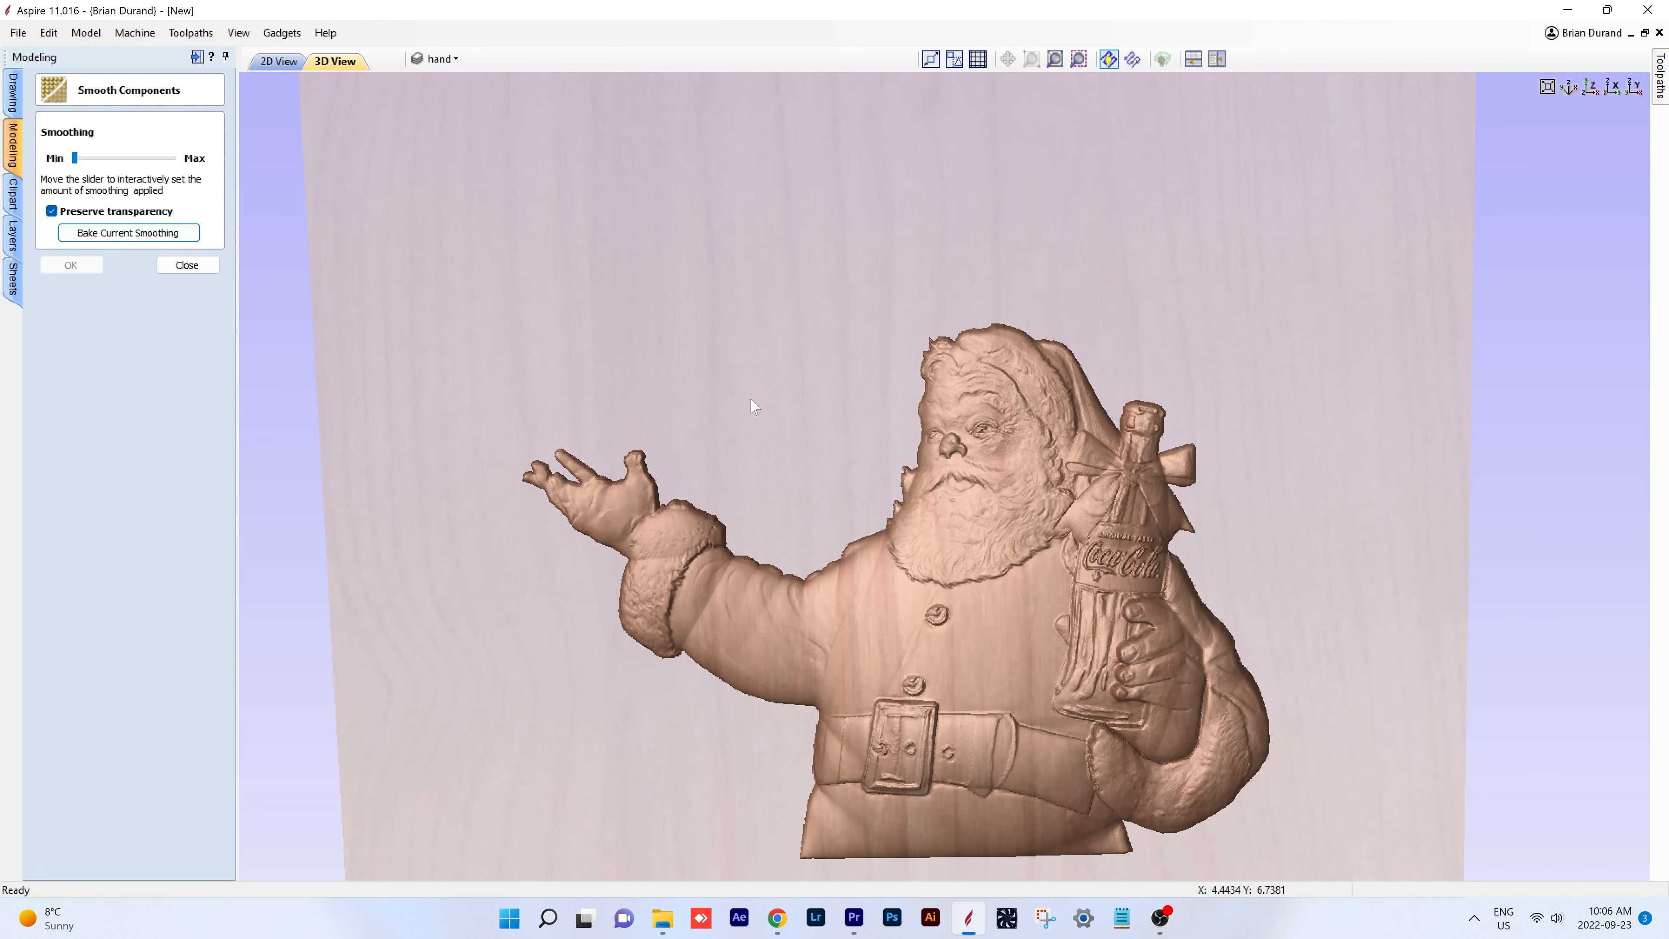
scroll(758, 412, "down", 1)
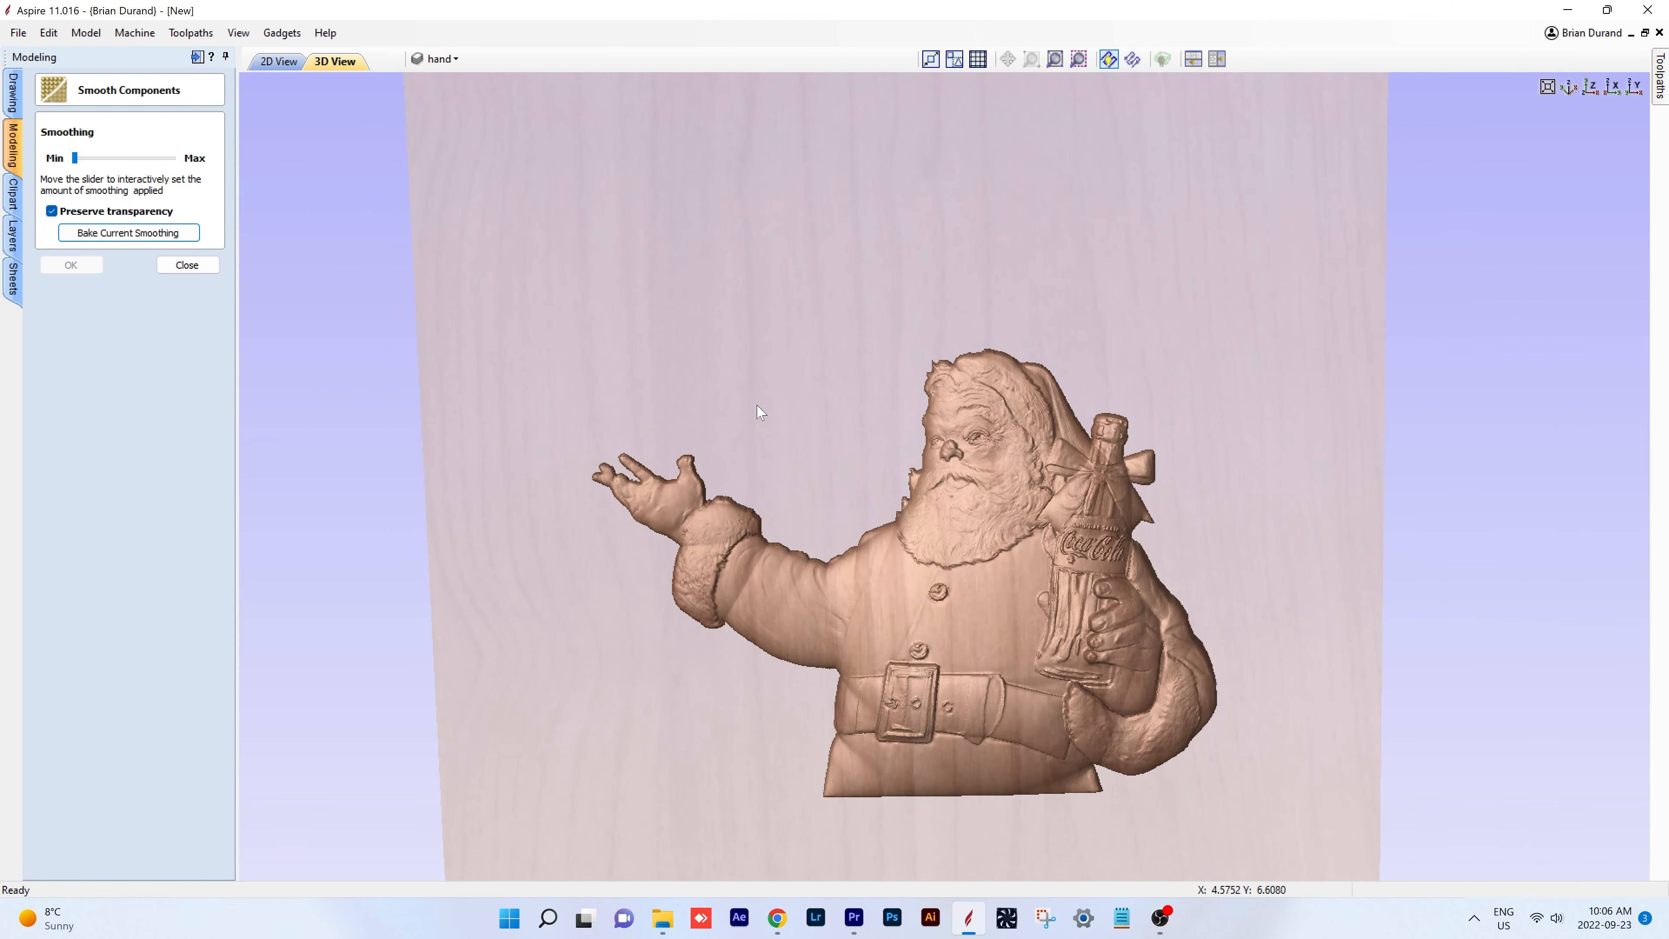
mouse_move(1141, 286)
left_mouse_down()
mouse_move(1204, 299)
mouse_move(1150, 284)
left_mouse_up()
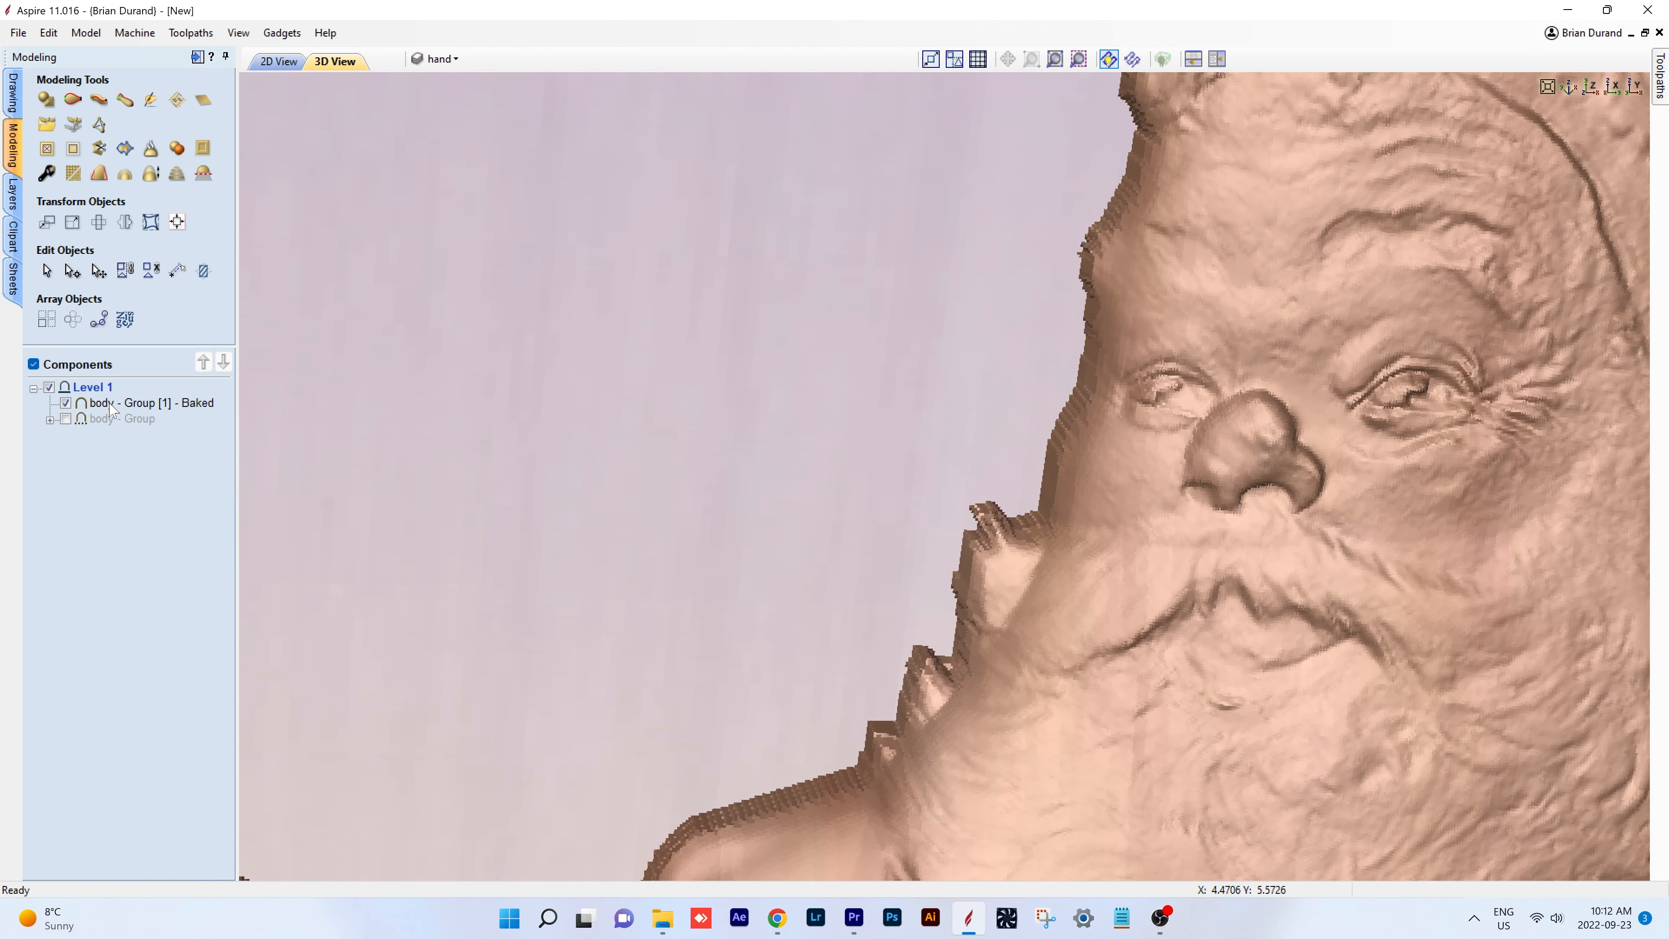
- Sculpt the baked body group, smoothing the eye nearer the bottle in Lower mode at diameter 11, strength 29 and smoothness 33
left_click(113, 403)
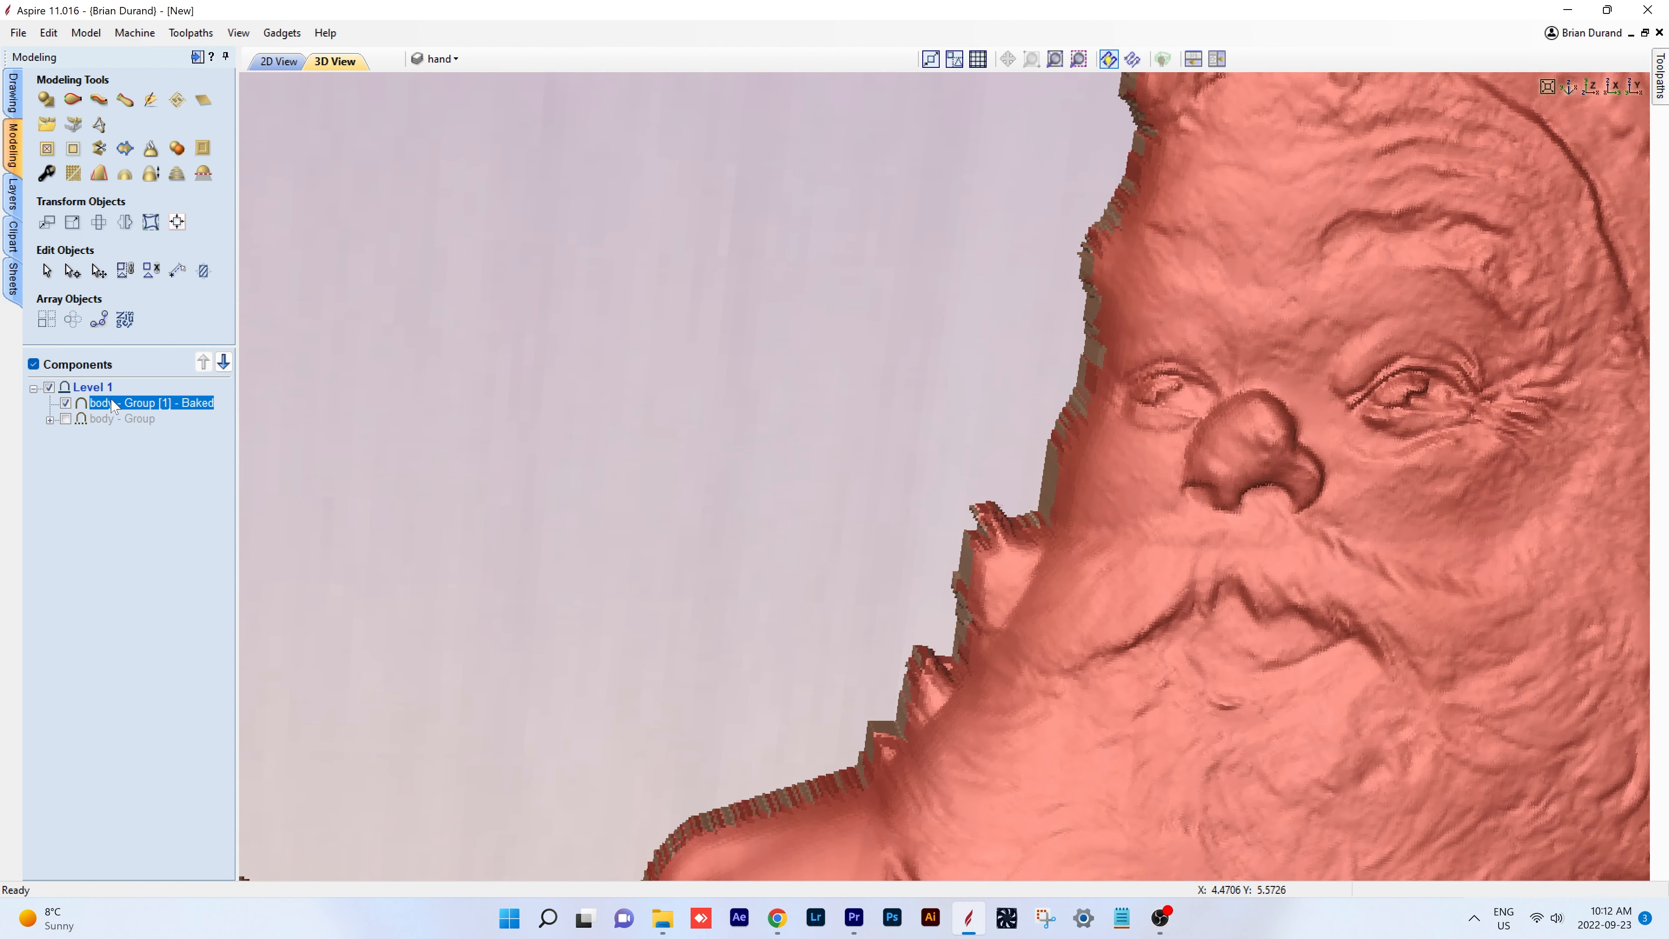
left_click(153, 102)
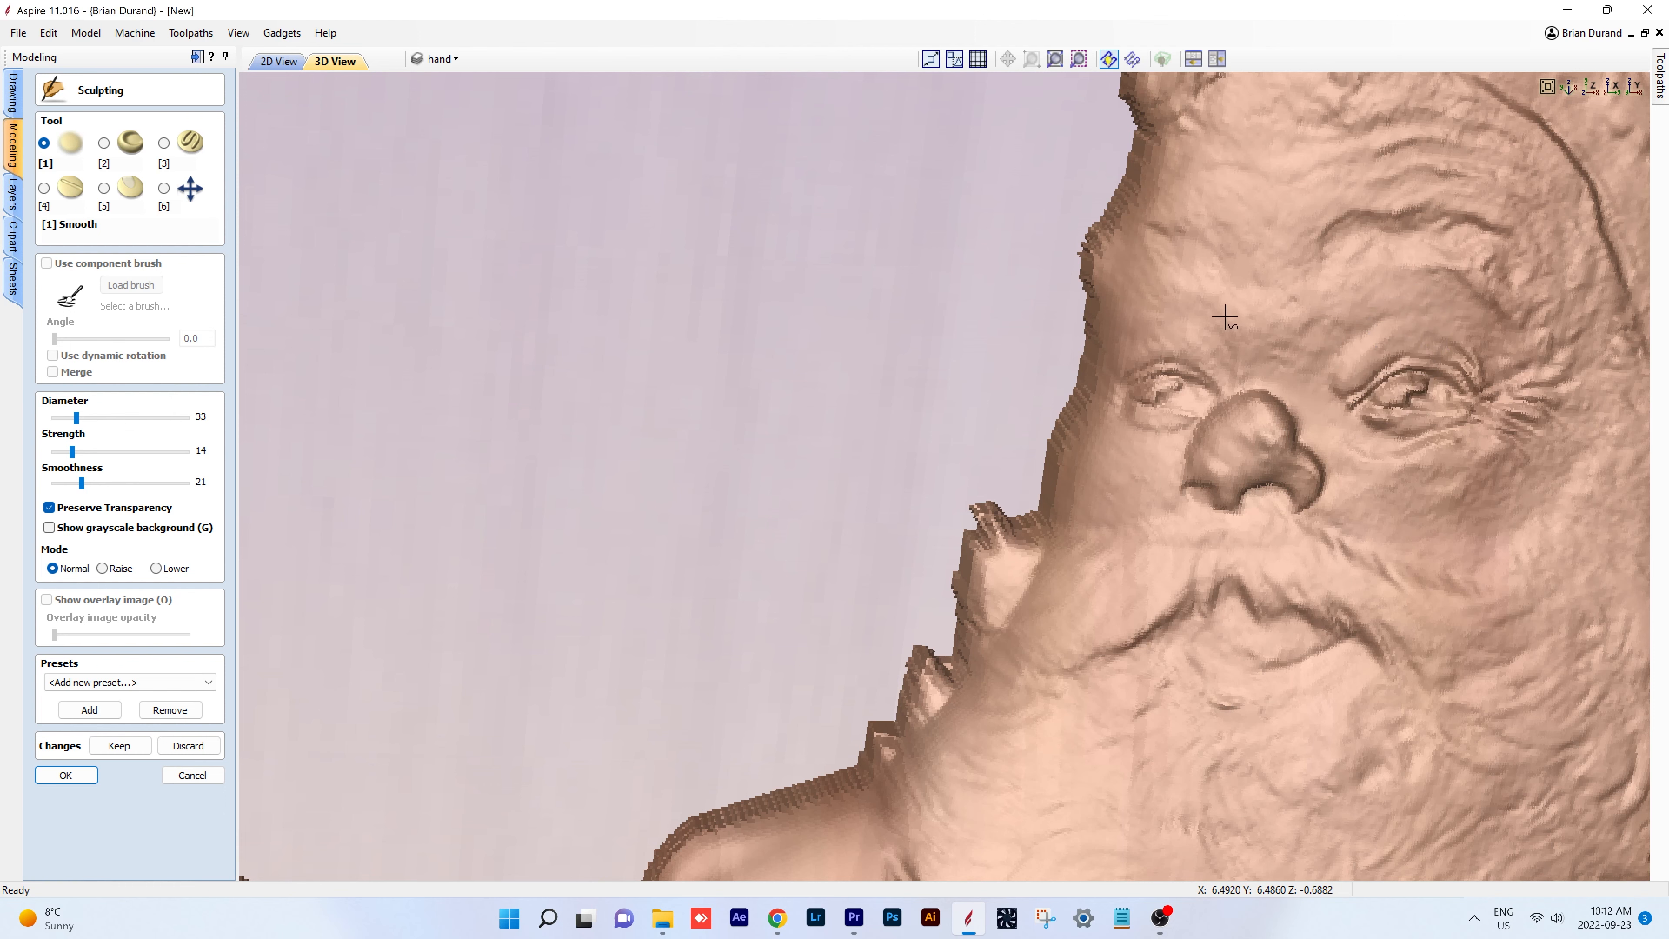
mouse_move(1232, 318)
middle_mouse_down()
mouse_move(1263, 325)
mouse_move(991, 321)
mouse_move(846, 345)
middle_mouse_up()
scroll(1038, 424, "up", 2, "ctrl")
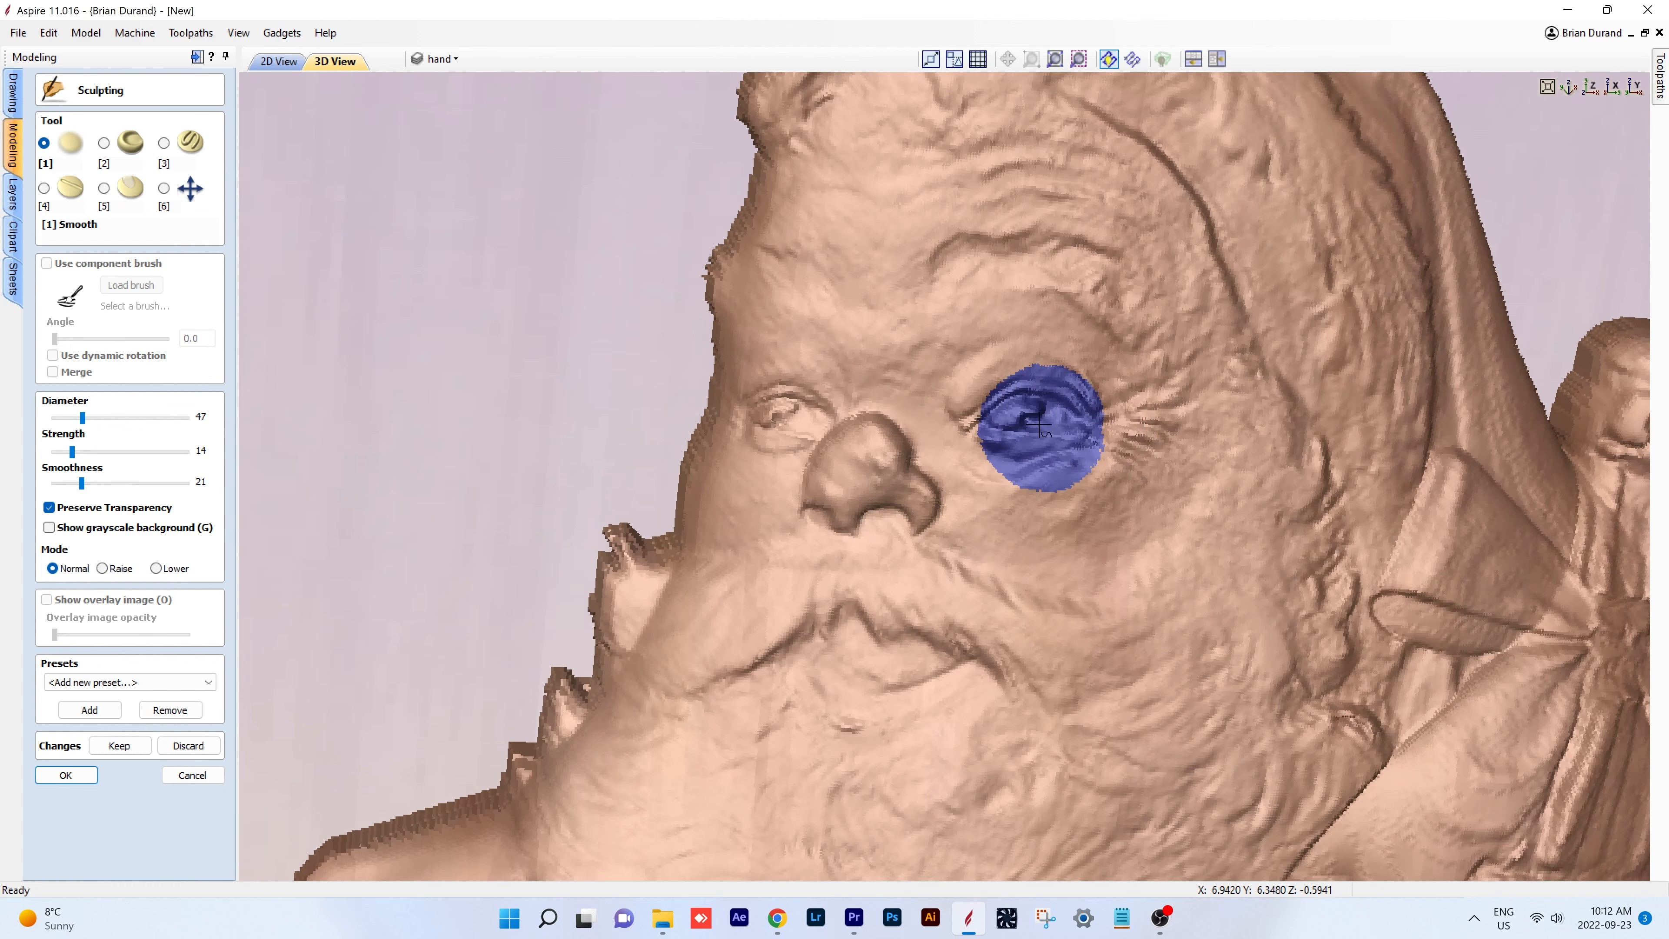
scroll(1039, 424, "up", 1, "ctrl")
scroll(1045, 418, "up", 2)
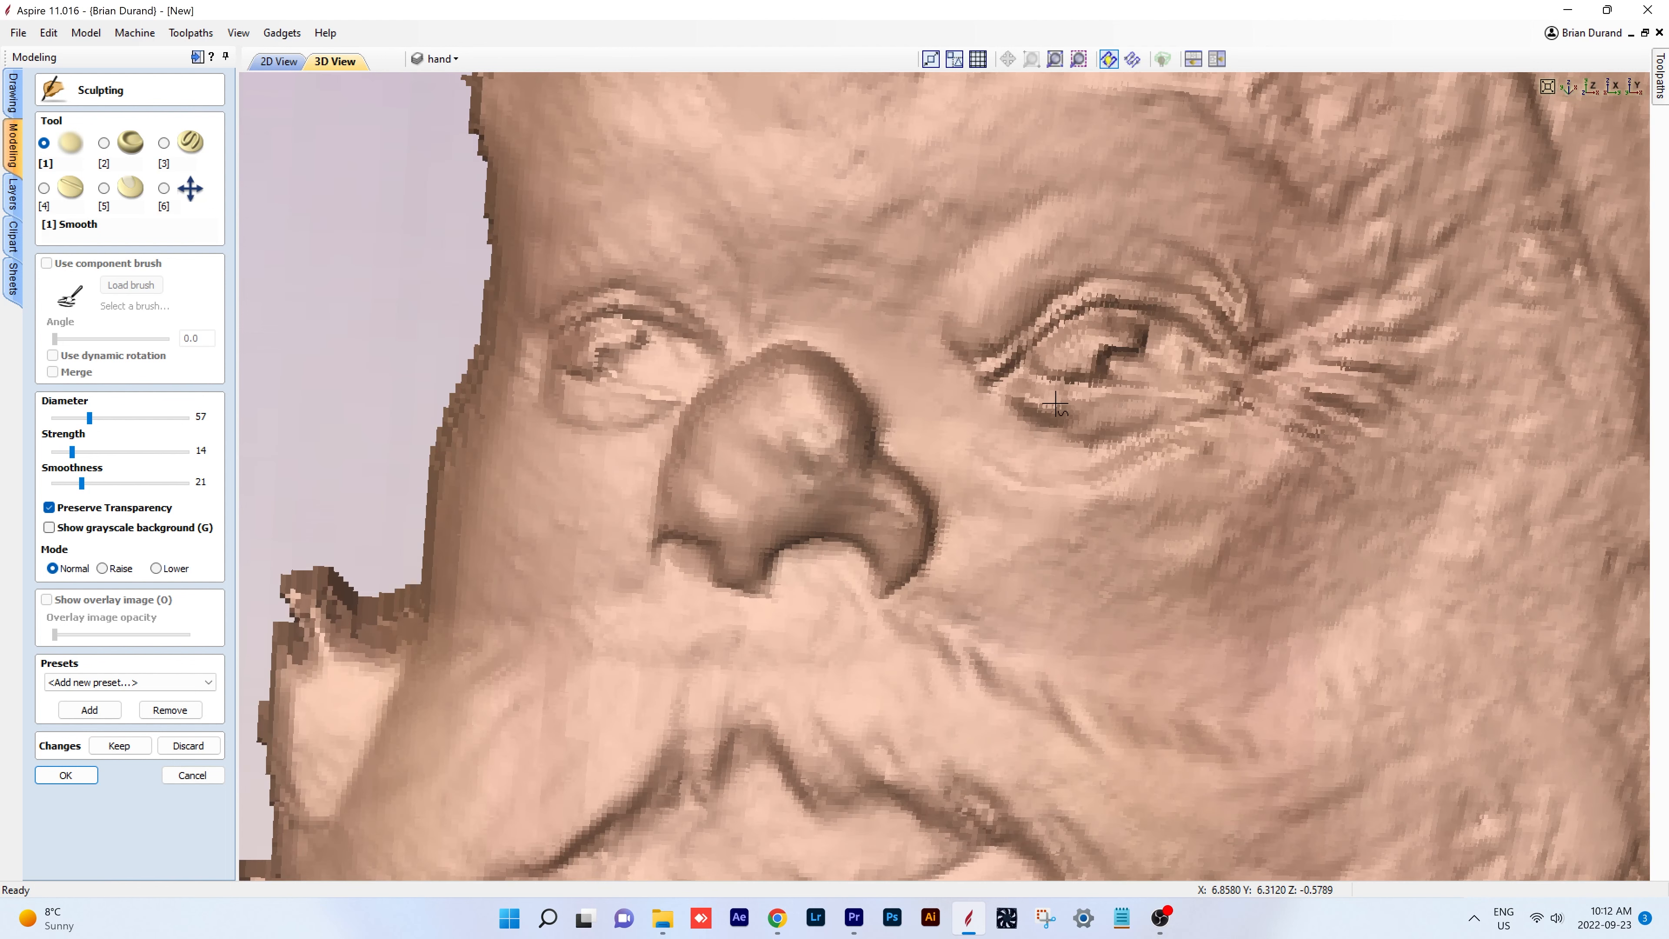
key("alt")
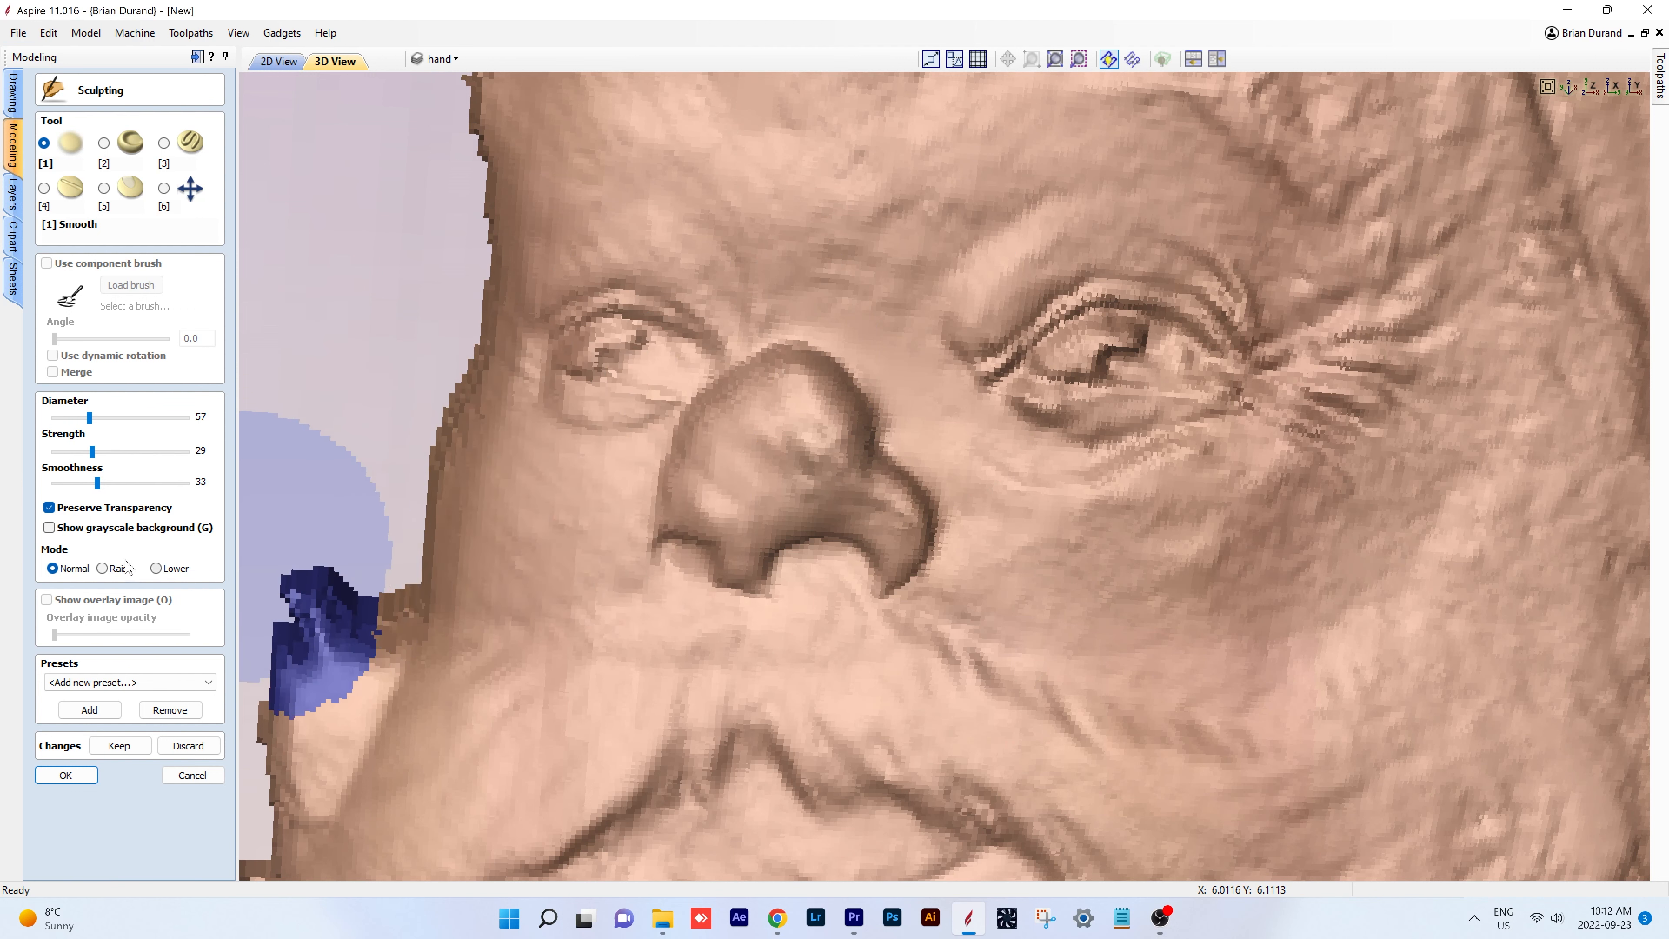
left_click(156, 569)
scroll(1170, 373, "down", 9, "ctrl")
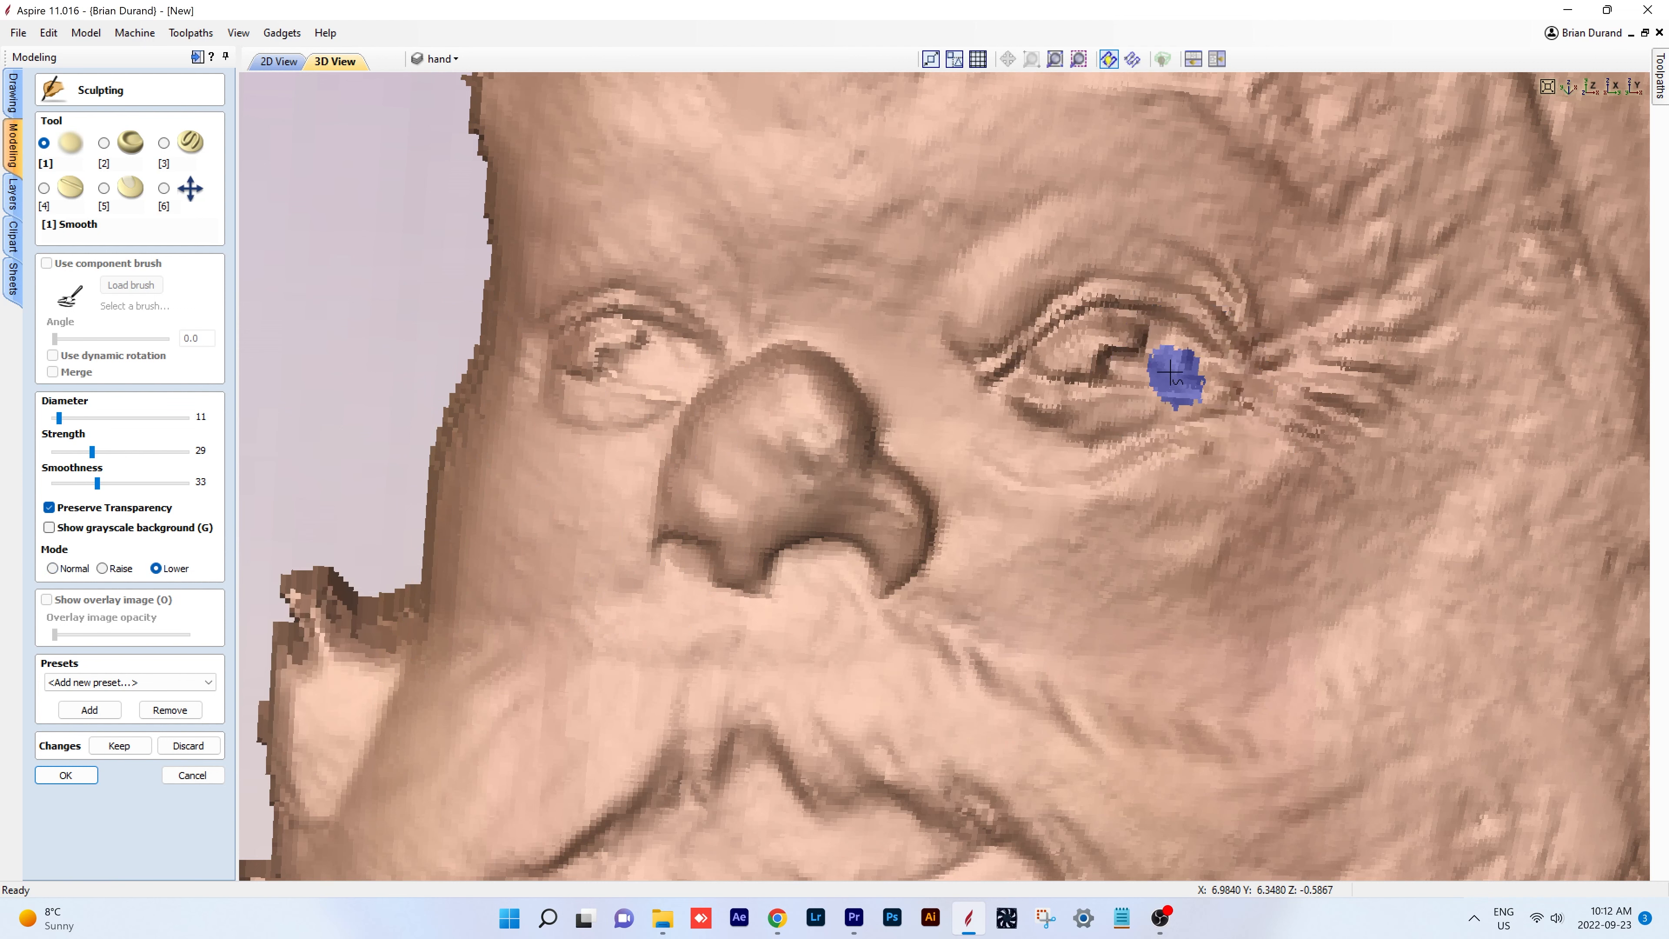
mouse_move(1155, 354)
left_mouse_down()
mouse_move(1078, 349)
mouse_move(1162, 358)
mouse_move(1080, 335)
mouse_move(1136, 362)
mouse_move(1114, 332)
mouse_move(1073, 352)
left_mouse_up()
- Raise the smoothing strength to 36 and smoothness to 46, and flatten the iris of the eye nearer the bottle
scroll(1115, 347, "up", 2, "ctrl")
scroll(1115, 346, "down", 2, "ctrl")
left_click_drag(92, 452, 101, 452)
left_click_drag(98, 483, 114, 483)
mouse_move(1104, 370)
left_mouse_down()
mouse_move(1124, 343)
mouse_move(1078, 360)
mouse_move(1137, 361)
left_mouse_up()
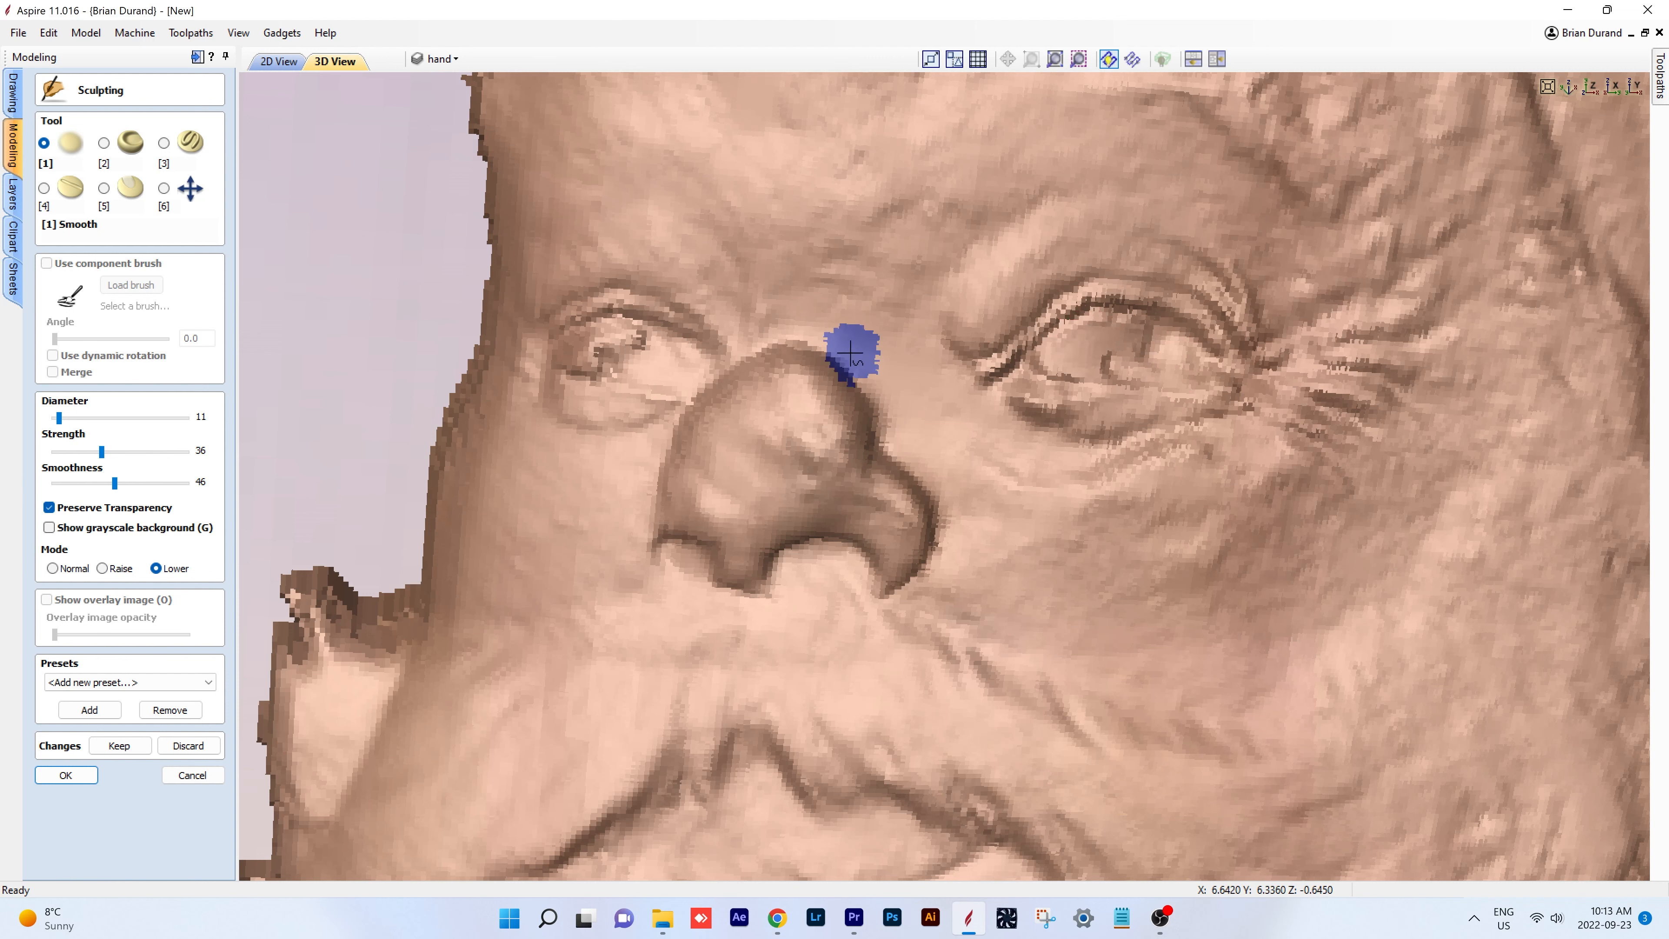
- Smooth the rough iris areas of both eyes with the Smooth tool at diameter 11, finishing in Normal mode
mouse_move(665, 350)
left_mouse_down()
mouse_move(610, 355)
mouse_move(667, 362)
mouse_move(634, 356)
left_mouse_up()
left_click_drag(1169, 349, 1162, 355)
left_click_drag(615, 362, 660, 365)
mouse_move(1121, 332)
left_mouse_down()
mouse_move(1143, 327)
mouse_move(1099, 291)
mouse_move(1066, 357)
left_mouse_up()
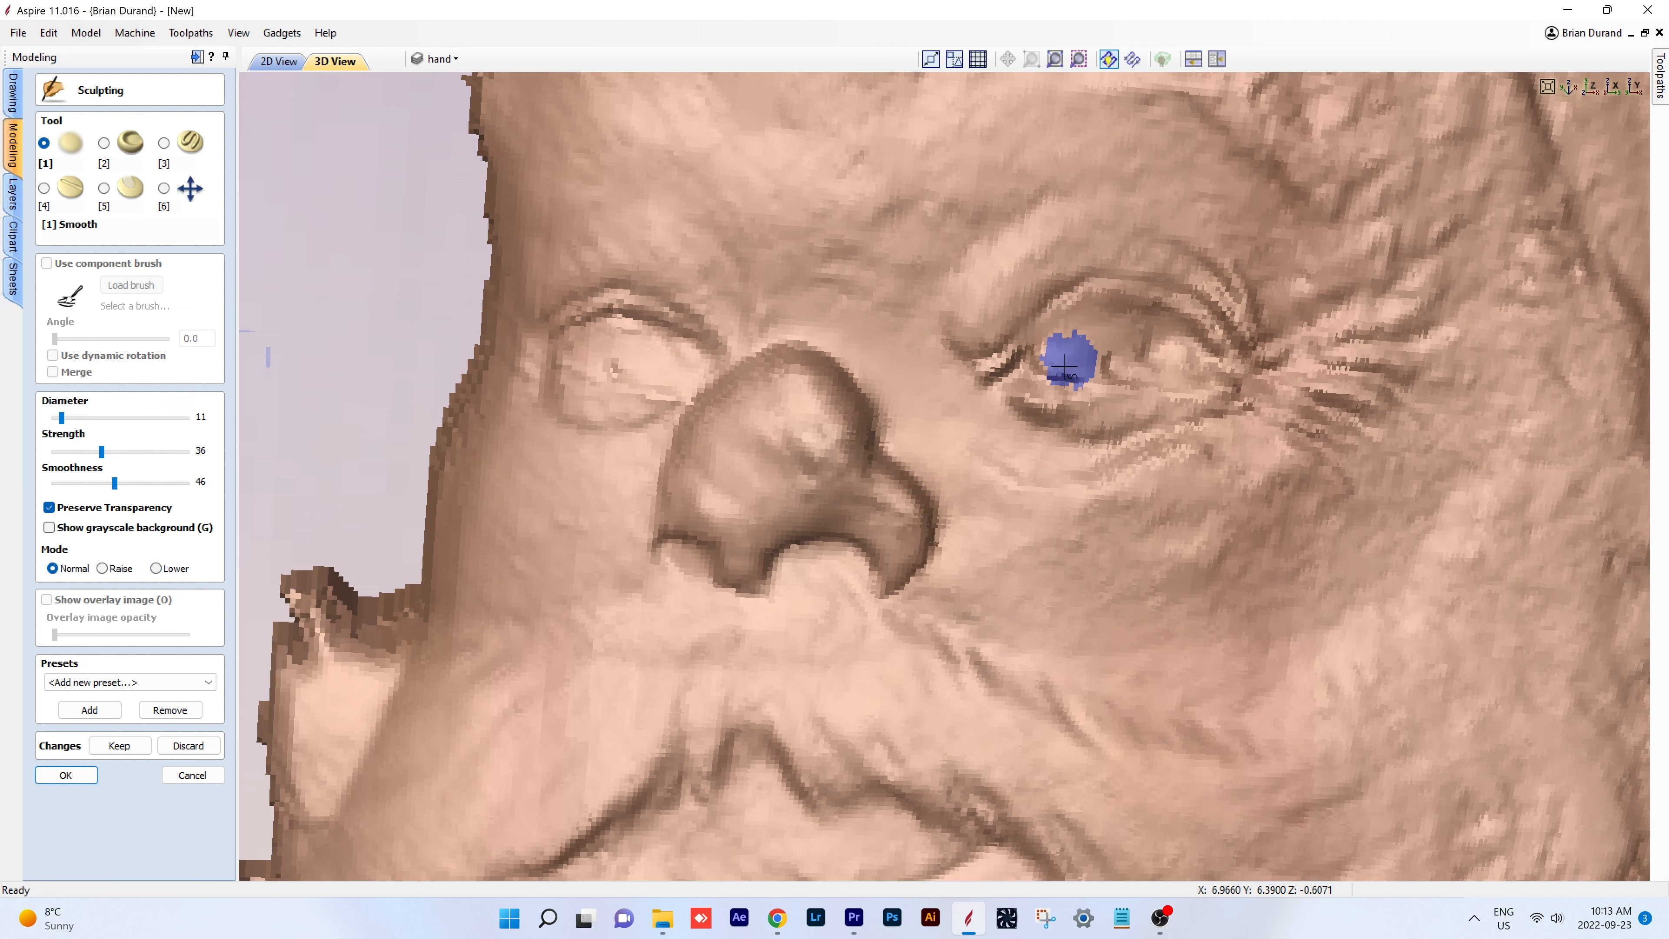
- Even out the eyeballs of both eyes with the Smudge tool at strength 61 and smoothness 61, starting at diameter 5
scroll(1147, 347, "down", 3)
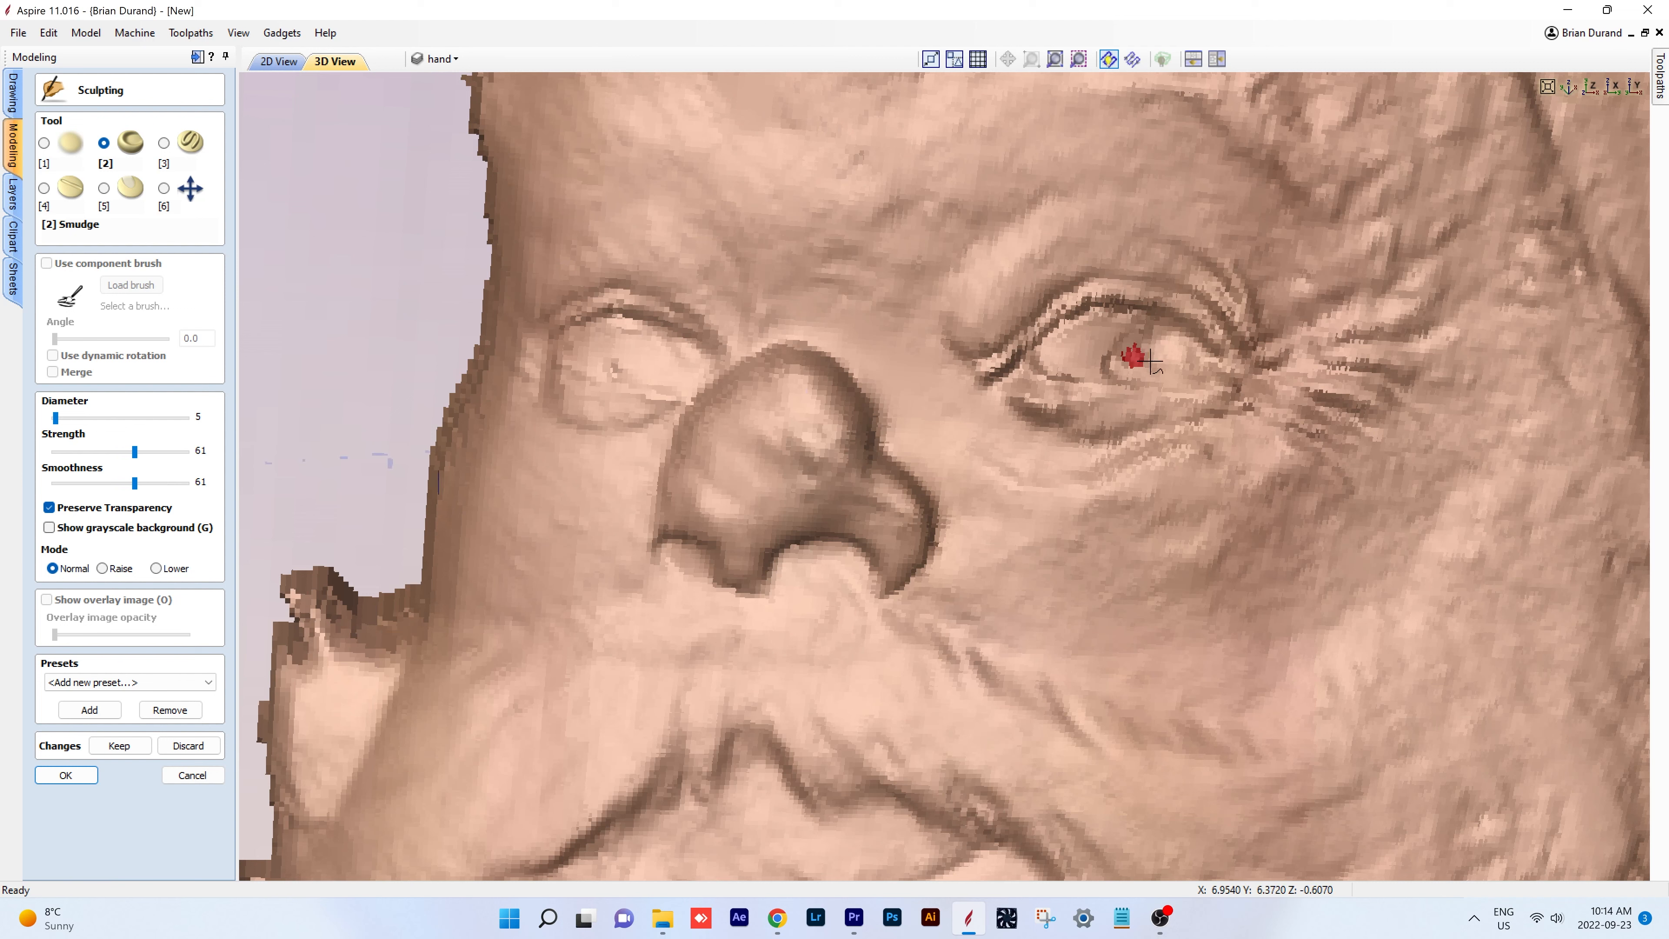
mouse_move(1167, 371)
left_mouse_down()
mouse_move(1091, 354)
mouse_move(1159, 361)
mouse_move(1117, 360)
left_mouse_up()
scroll(1131, 362, "up", 5)
mouse_move(661, 370)
left_mouse_down()
mouse_move(603, 354)
mouse_move(663, 364)
left_mouse_up()
- Build up raised pupils on both eyes with the Deposit tool at diameter 15, strength 100 and smoothness 50
left_click(172, 145)
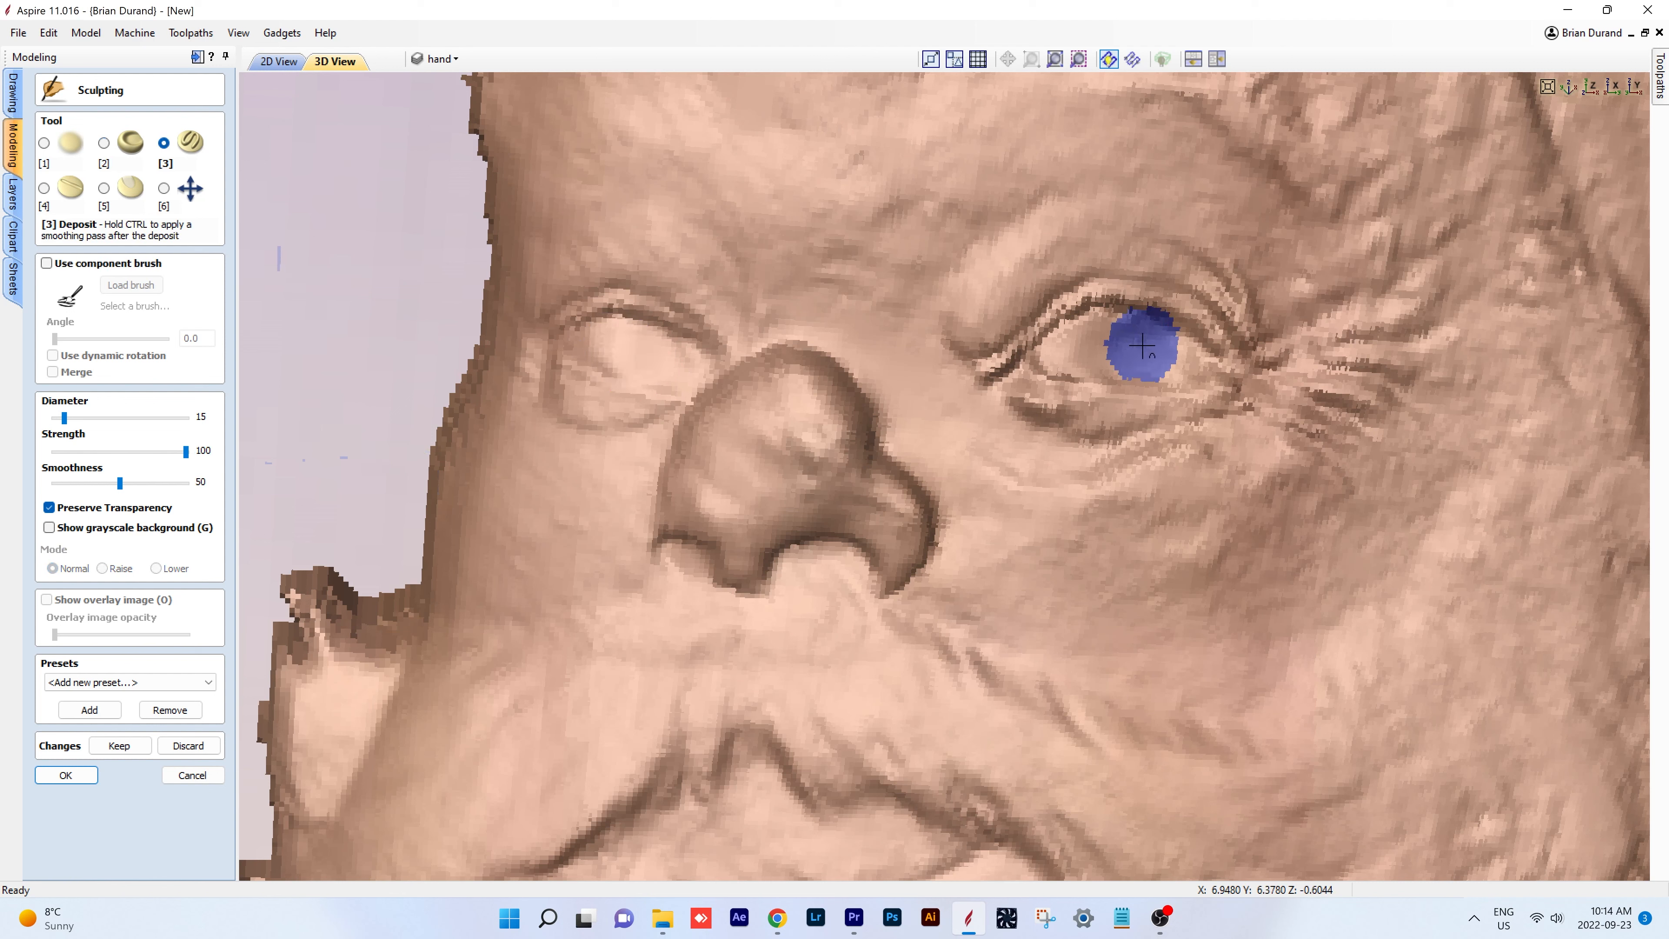
left_click_drag(1144, 352, 1139, 357)
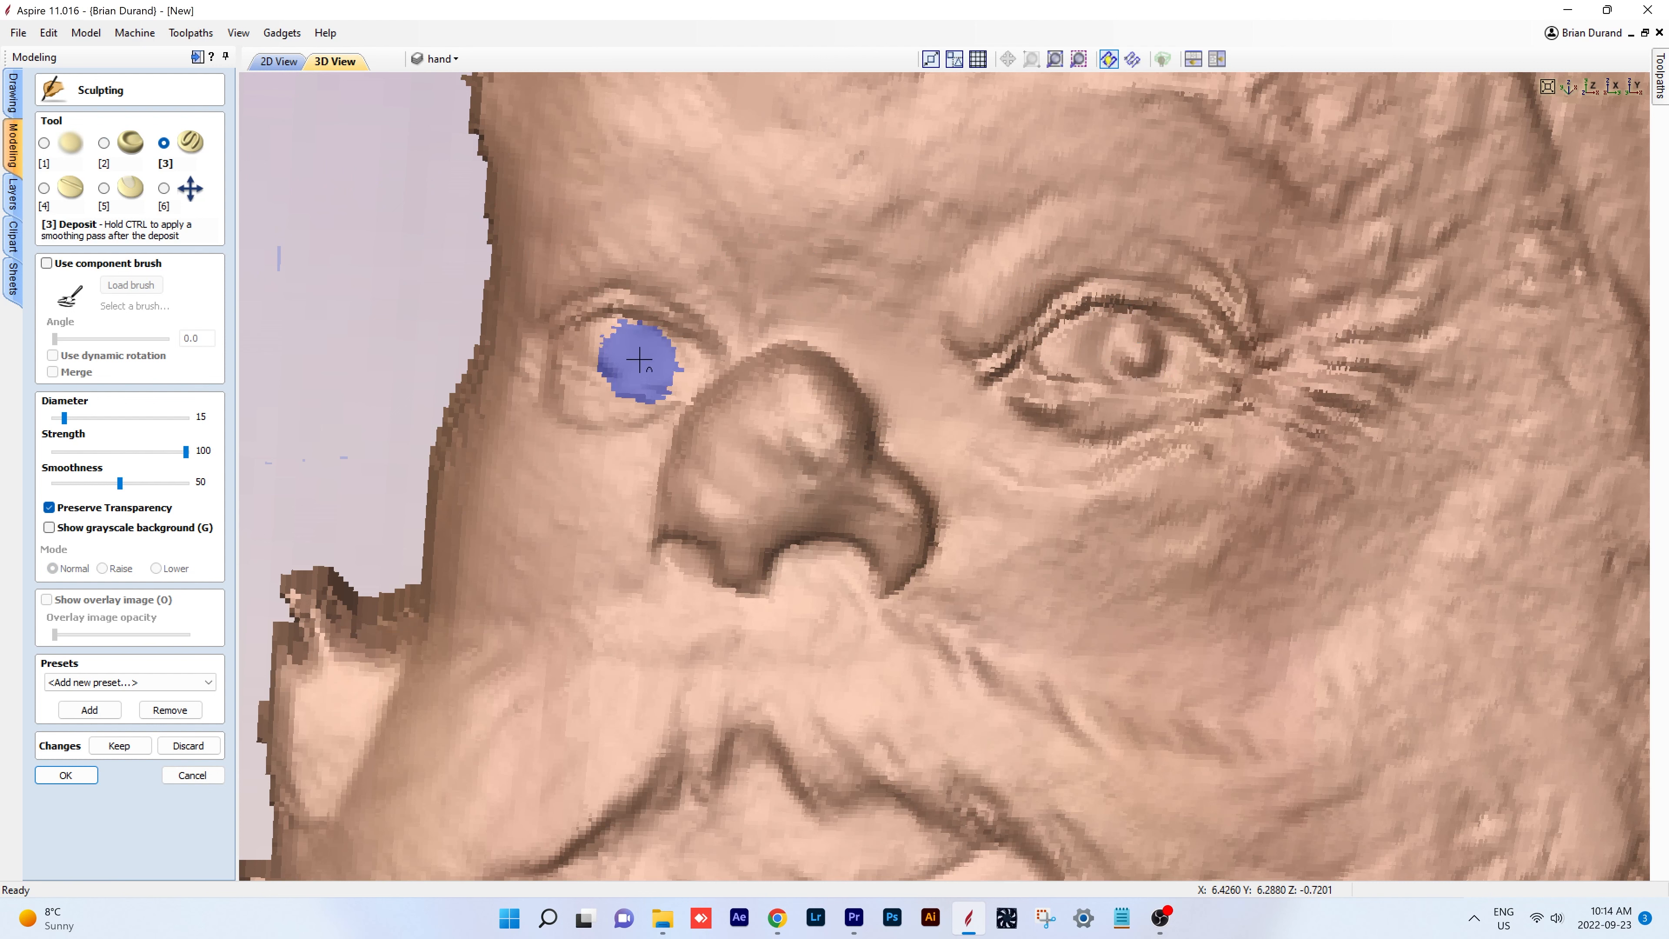
mouse_move(656, 359)
left_mouse_down()
mouse_move(640, 354)
mouse_move(657, 357)
left_mouse_up()
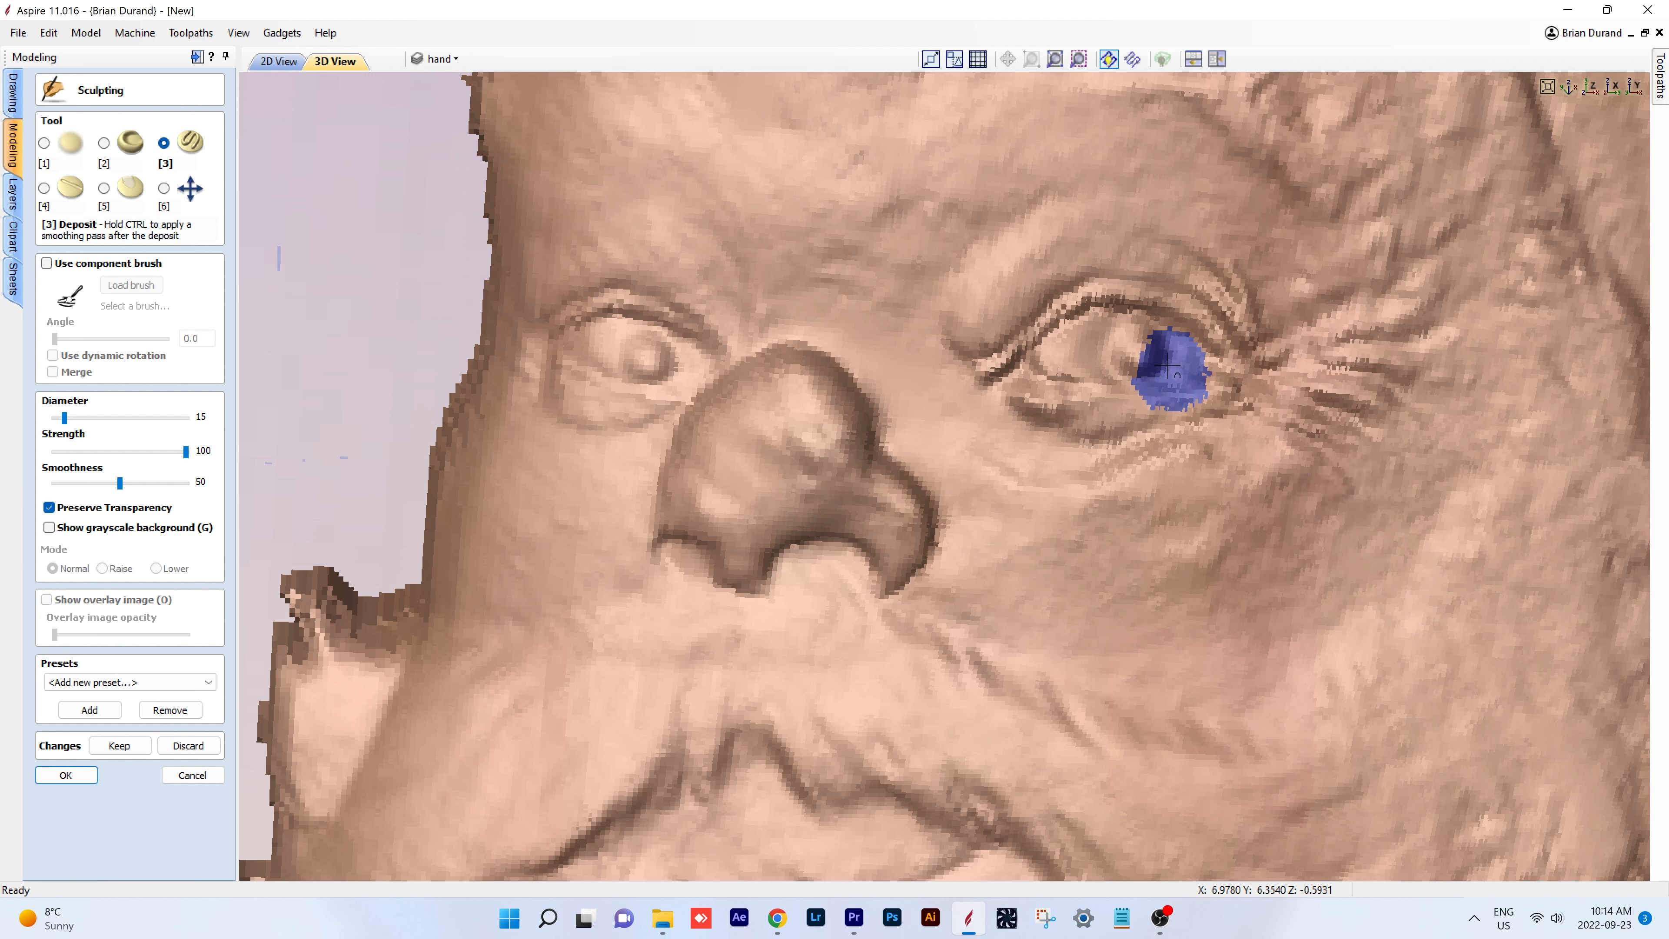
left_click_drag(1144, 343, 1142, 344)
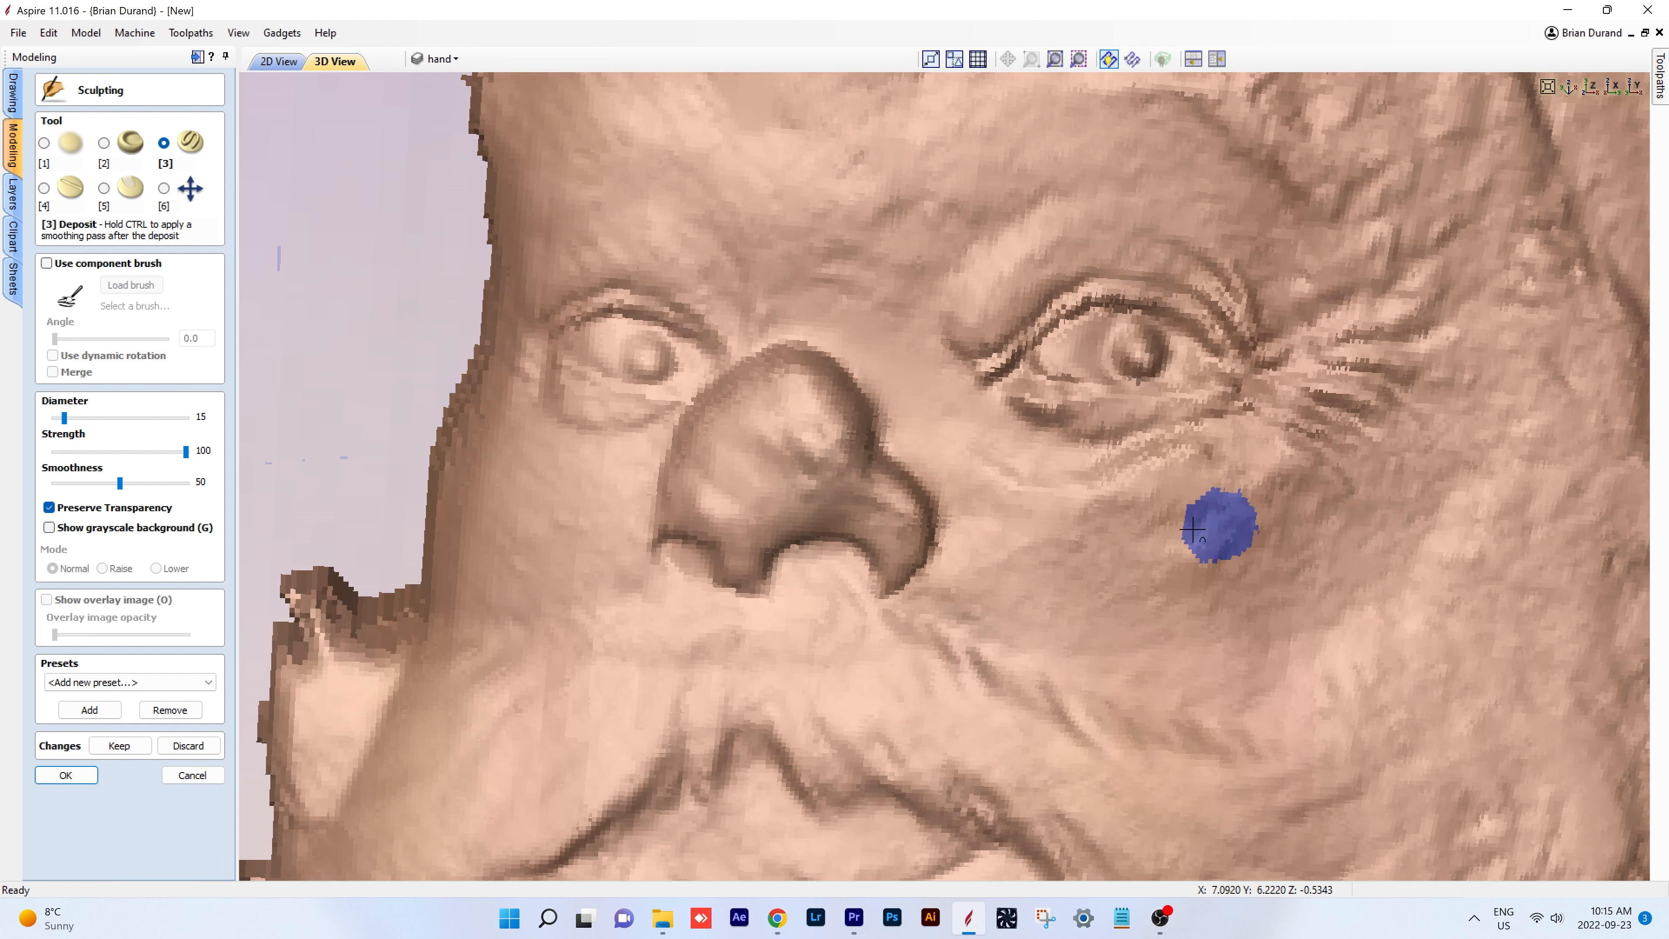
left_click_drag(657, 353, 662, 355)
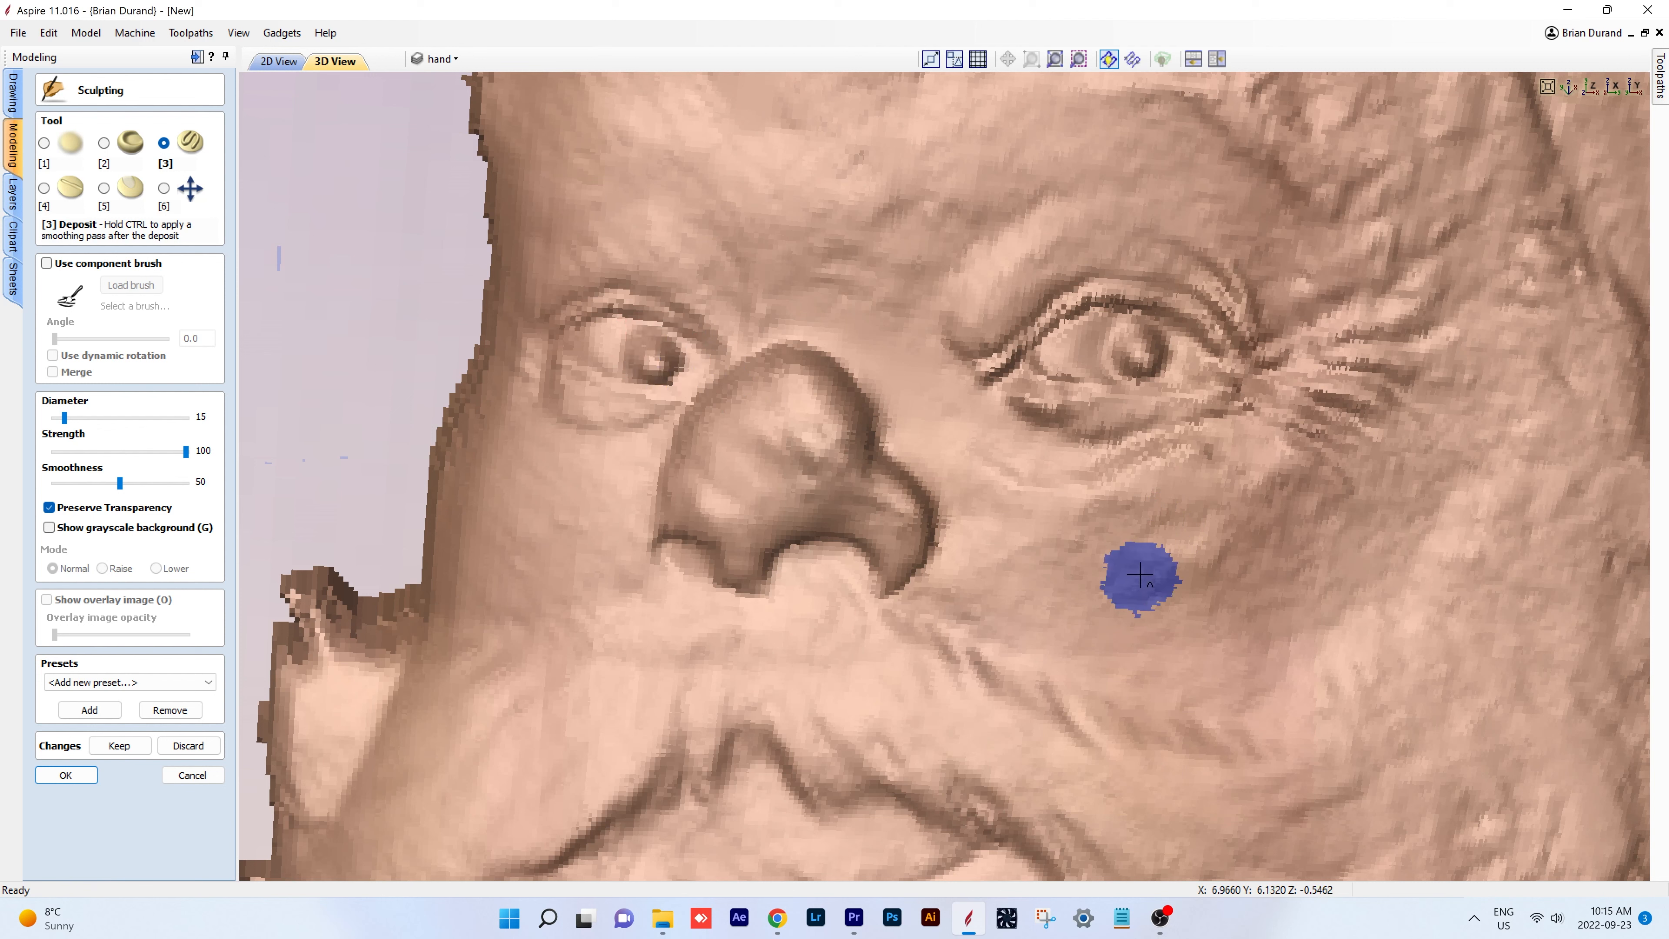
left_click_drag(1157, 363, 1161, 359)
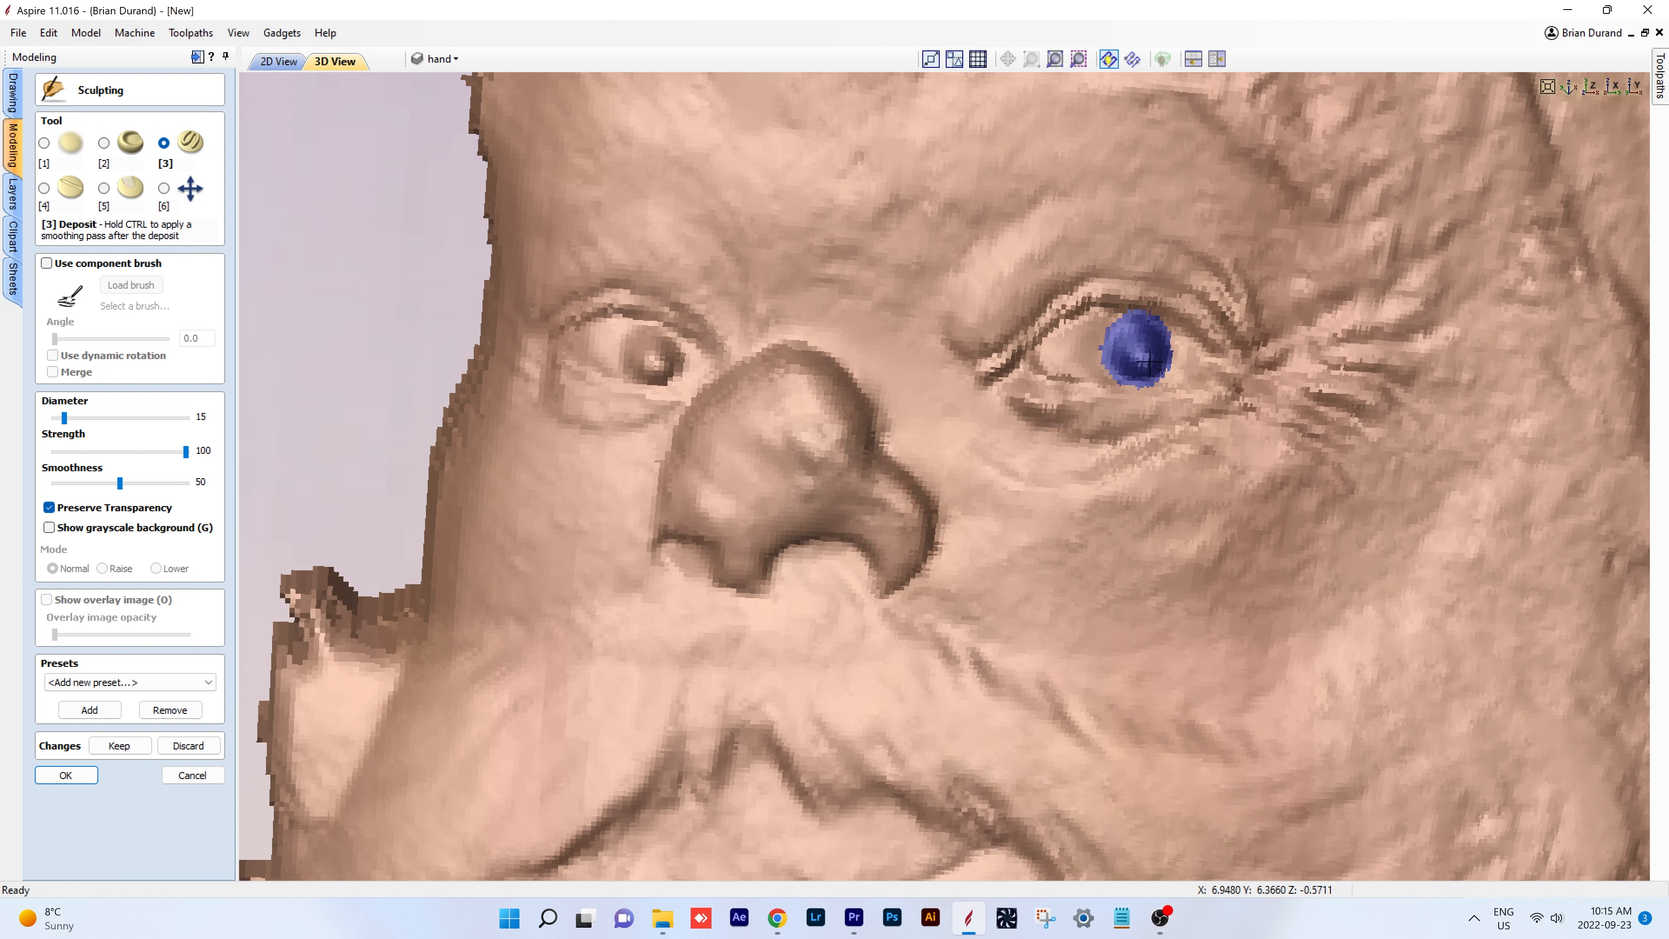
left_click_drag(1146, 352, 1159, 361)
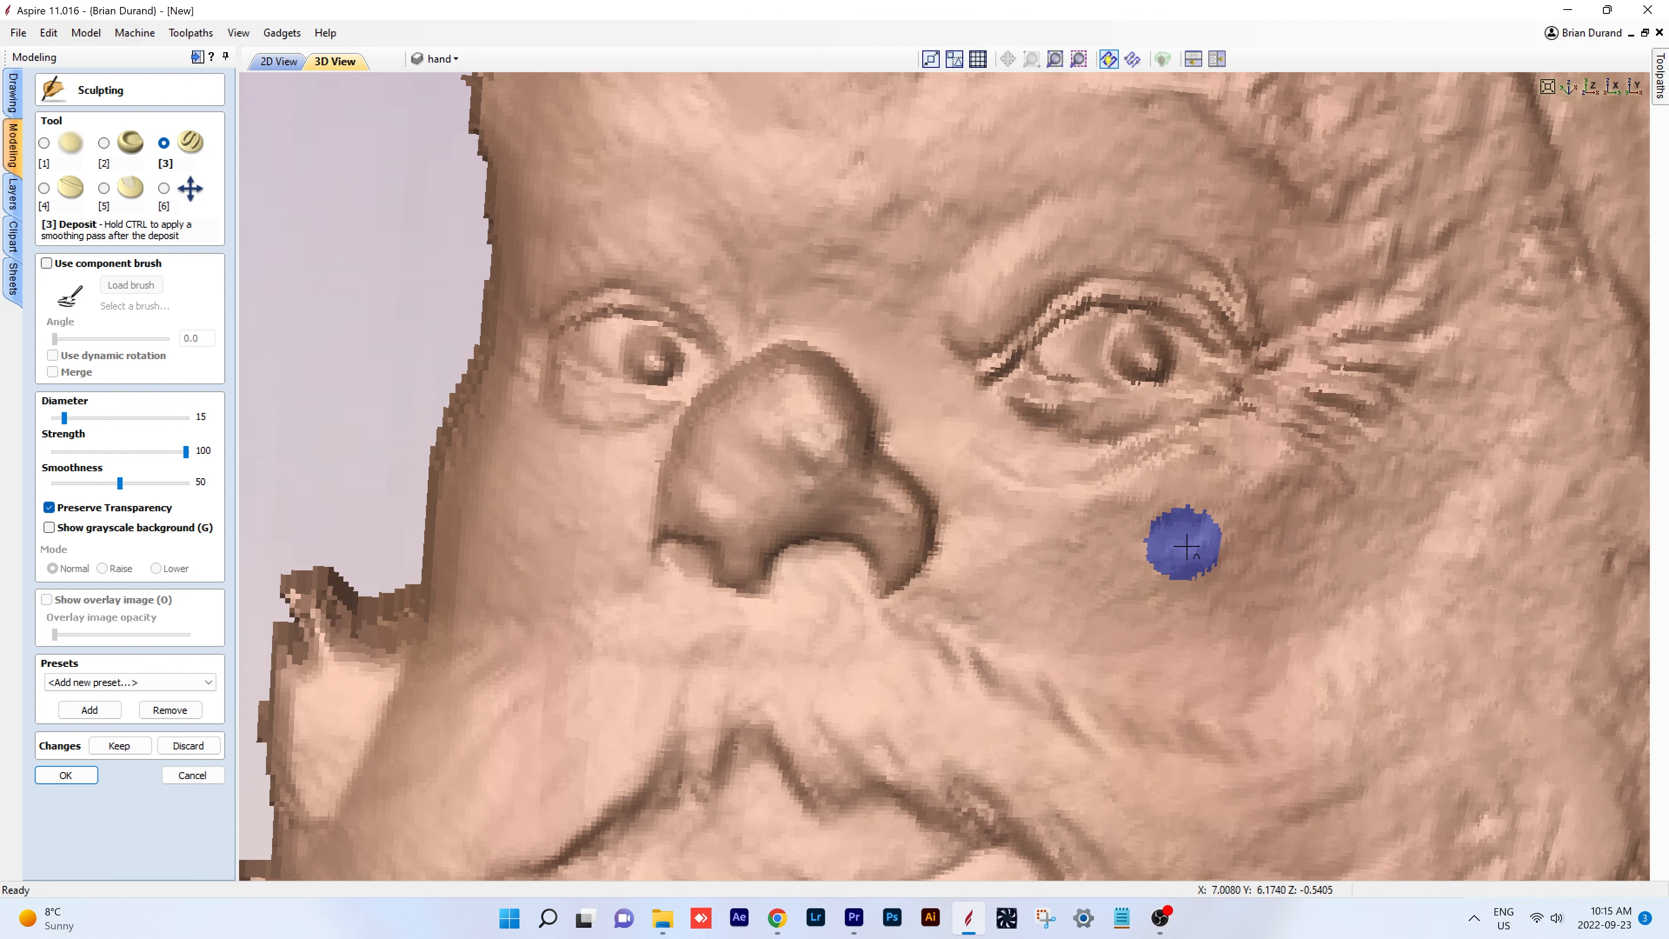
- Switch to the Smooth tool and reduce its brush diameter to 9
mouse_move(1299, 494)
middle_mouse_down()
mouse_move(1233, 507)
mouse_move(960, 406)
mouse_move(1120, 427)
middle_mouse_up()
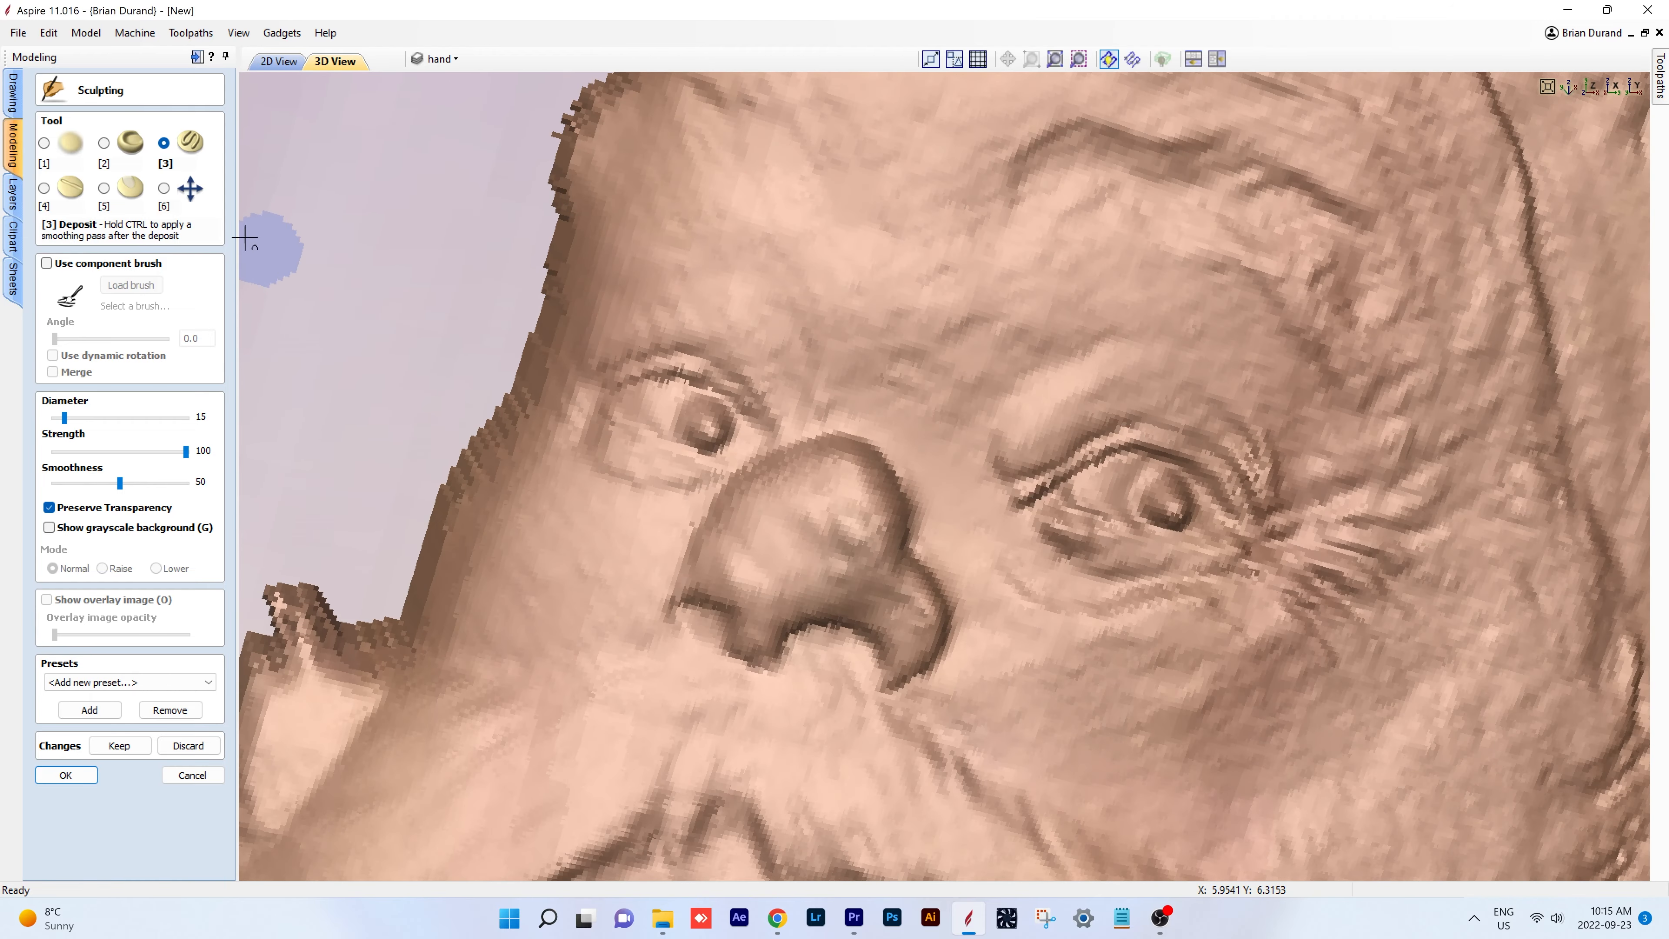
left_click(45, 143)
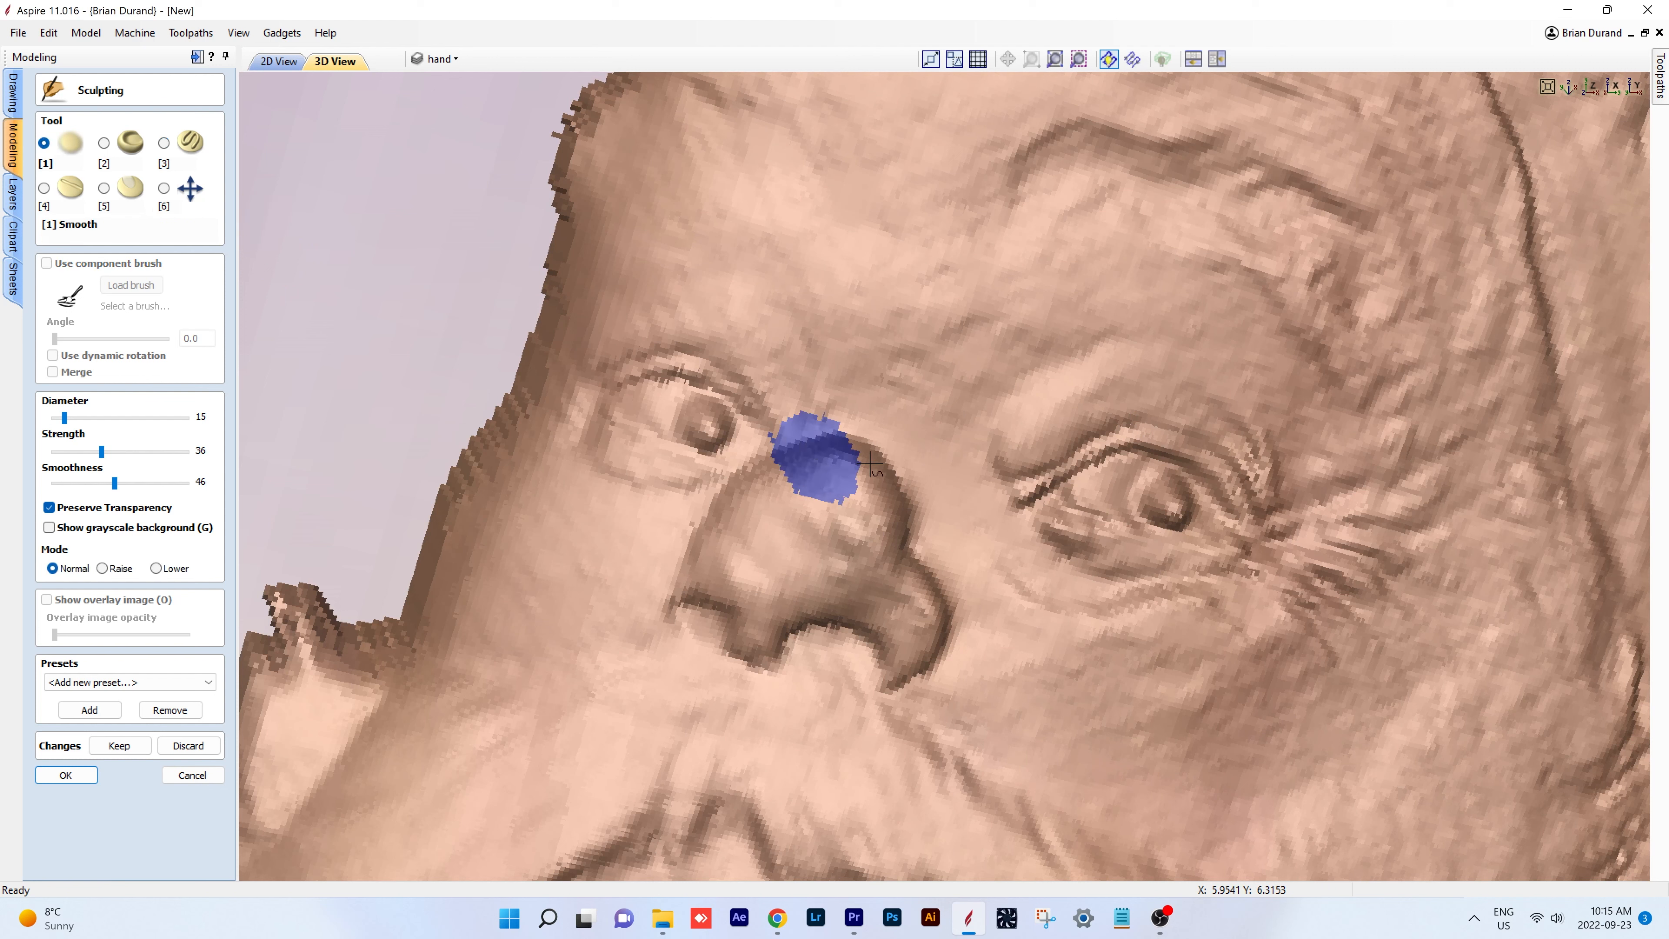
scroll(1154, 490, "down", 6, "ctrl")
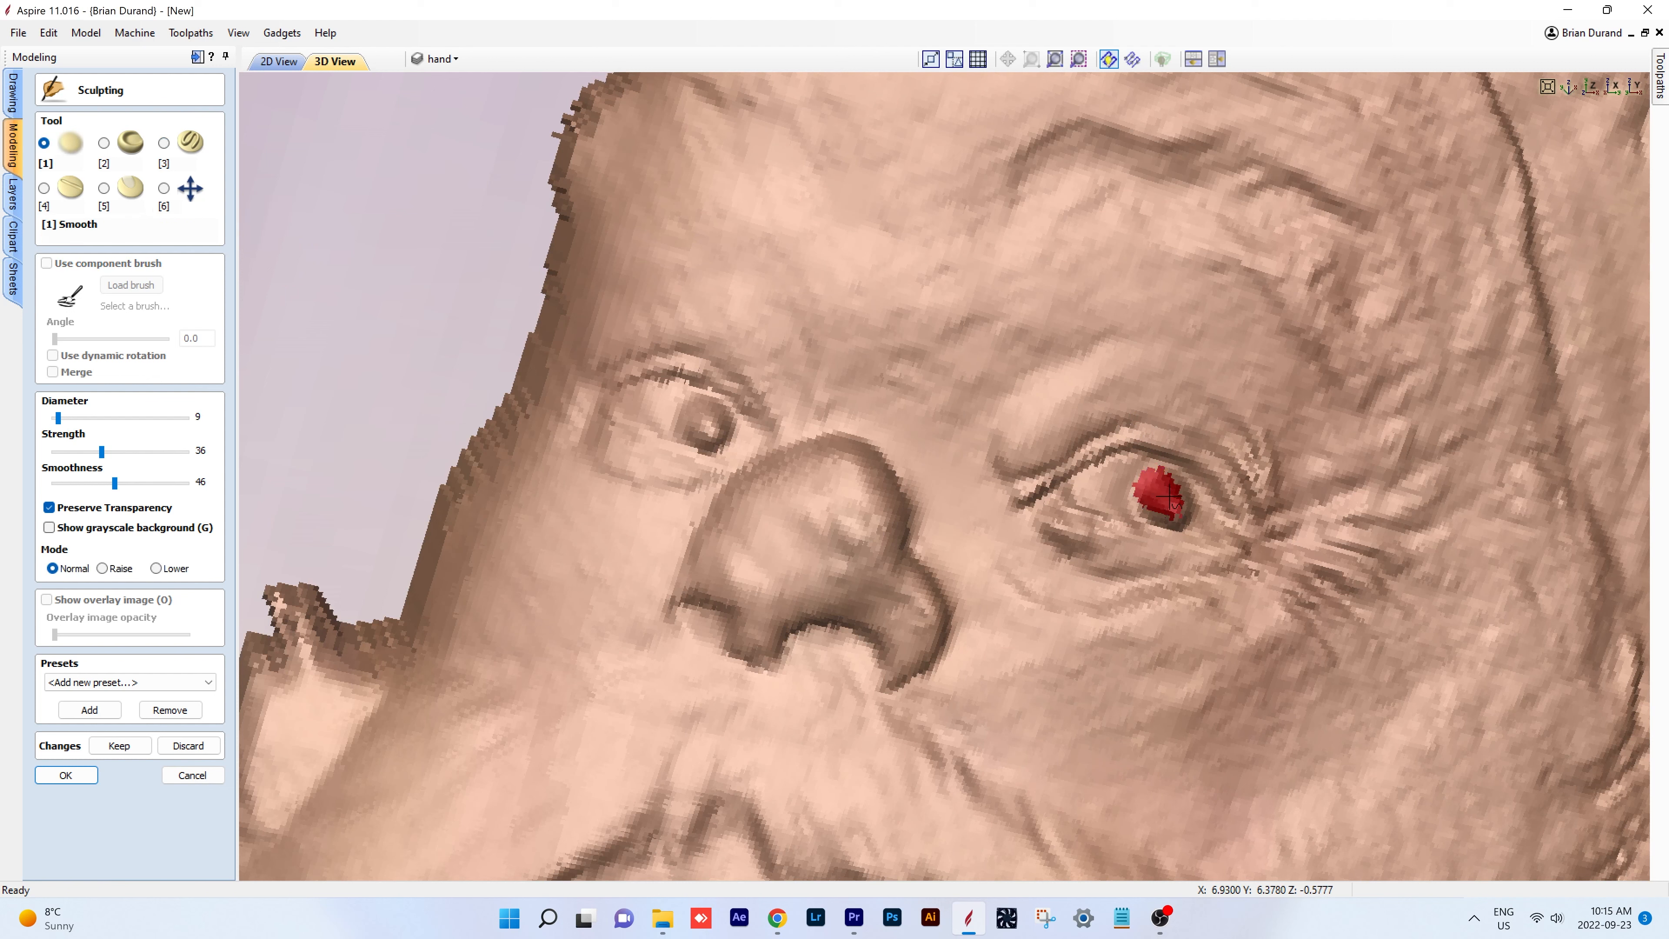
- Try to smooth the raised pupils of both eyes at strength 36 and smoothness 46, and undo both strokes
mouse_move(1187, 515)
left_mouse_down()
mouse_move(1152, 498)
mouse_move(1192, 499)
mouse_move(1136, 508)
left_mouse_up()
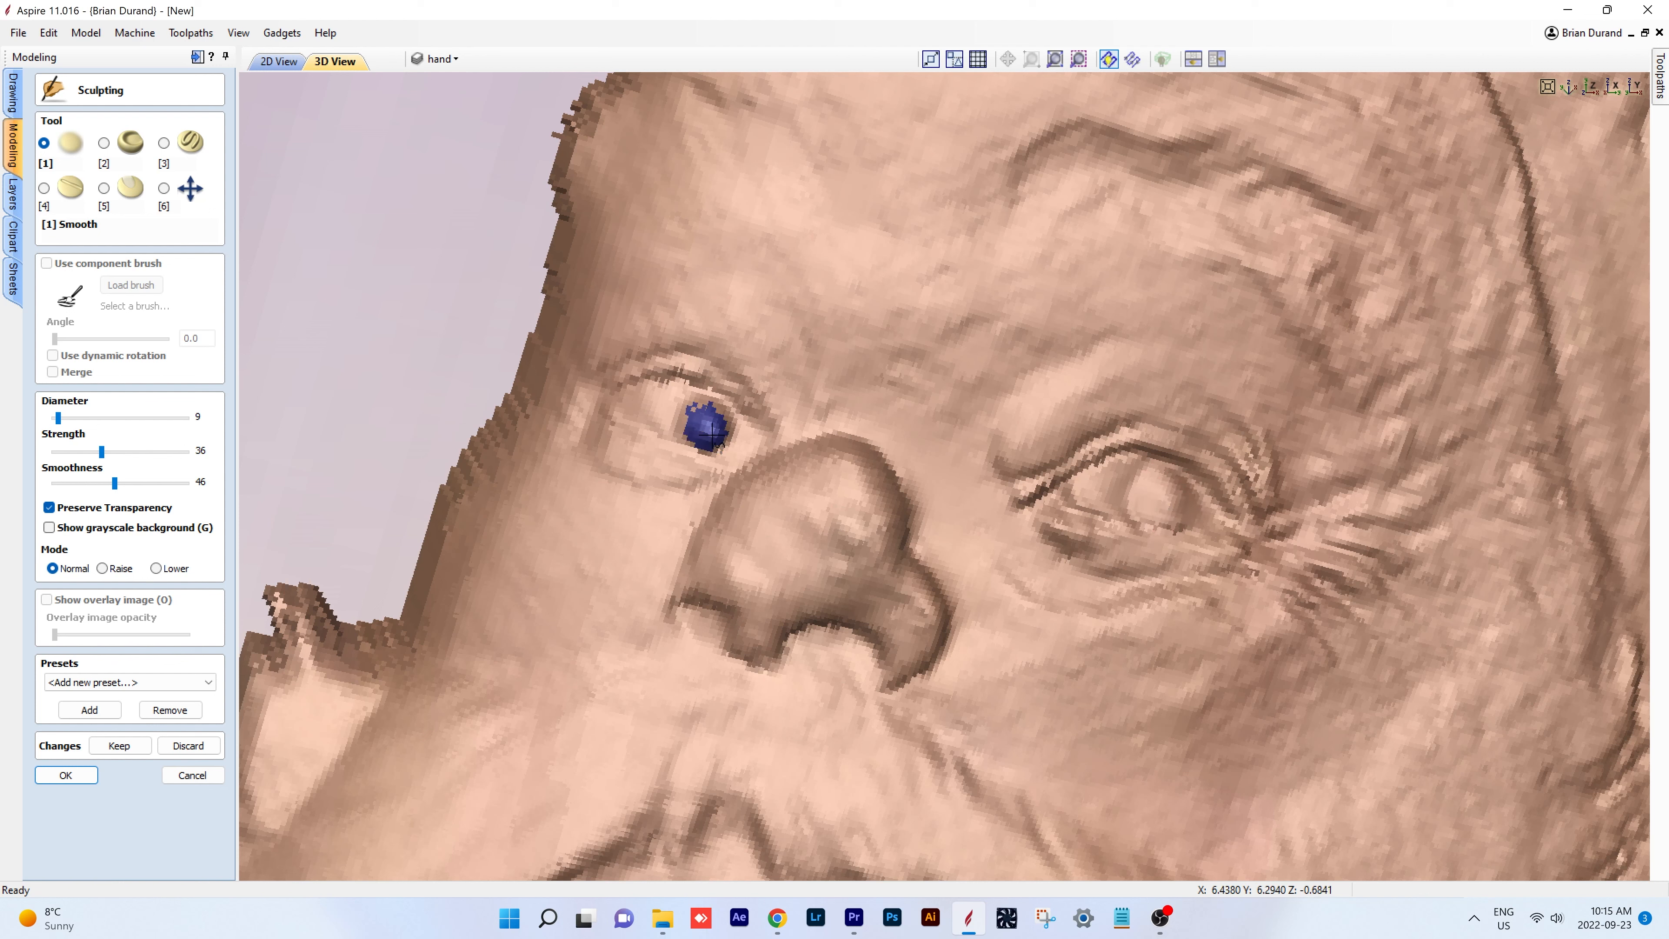
mouse_move(695, 424)
left_mouse_down()
mouse_move(707, 403)
mouse_move(698, 453)
left_mouse_up()
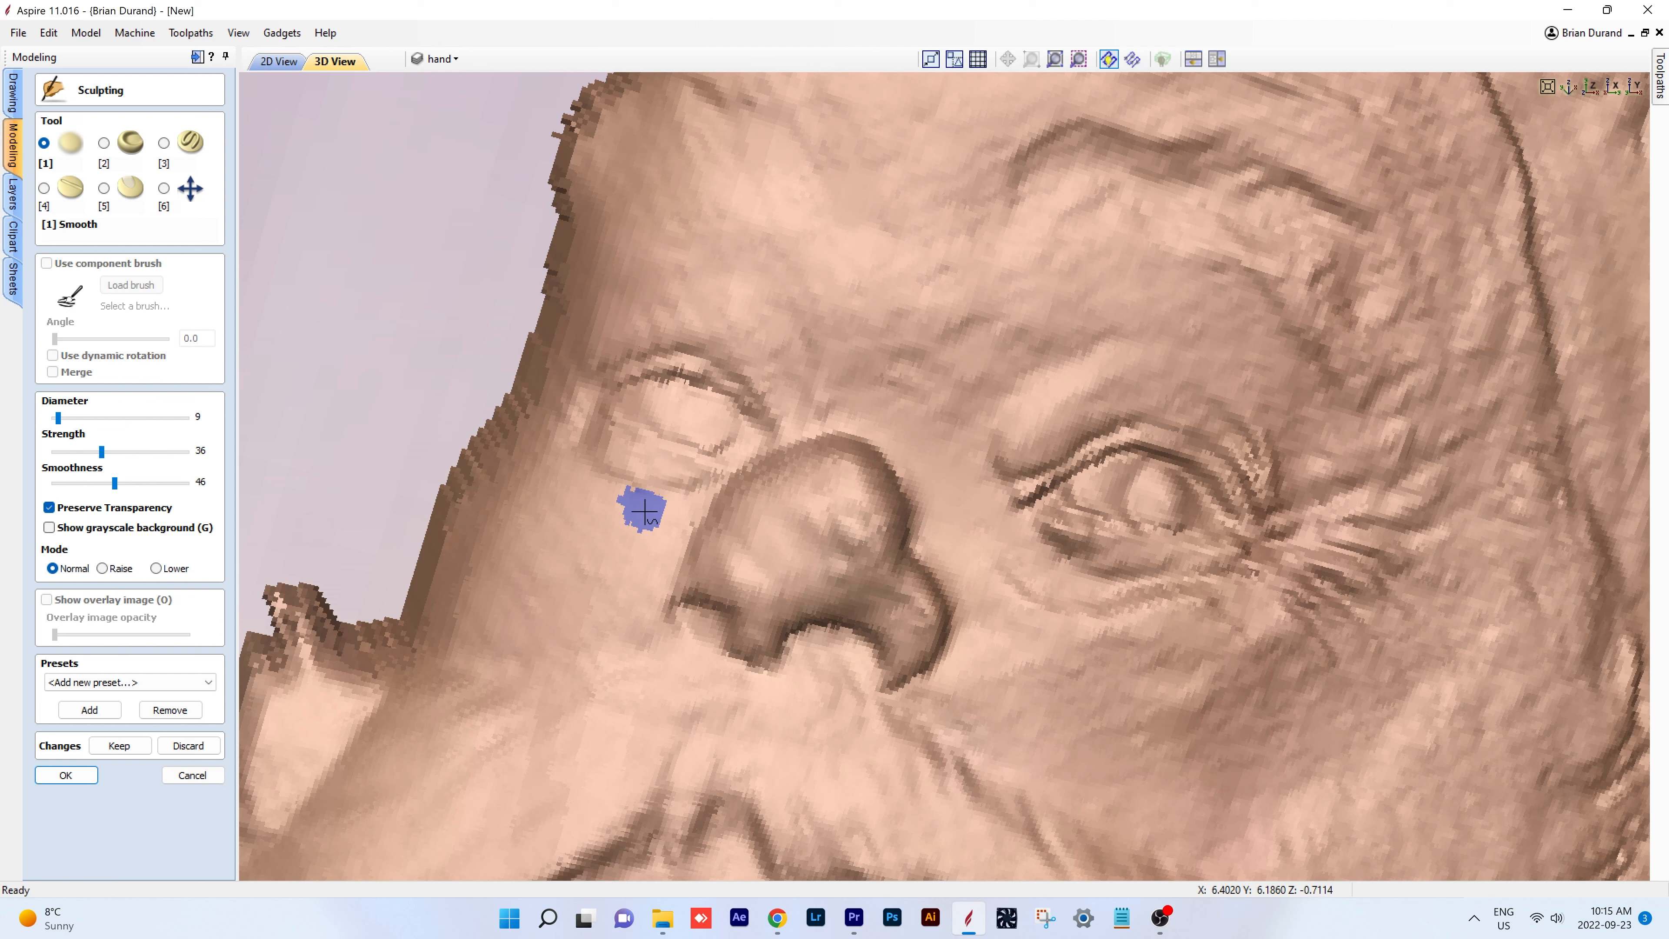
key("ctrl+z")
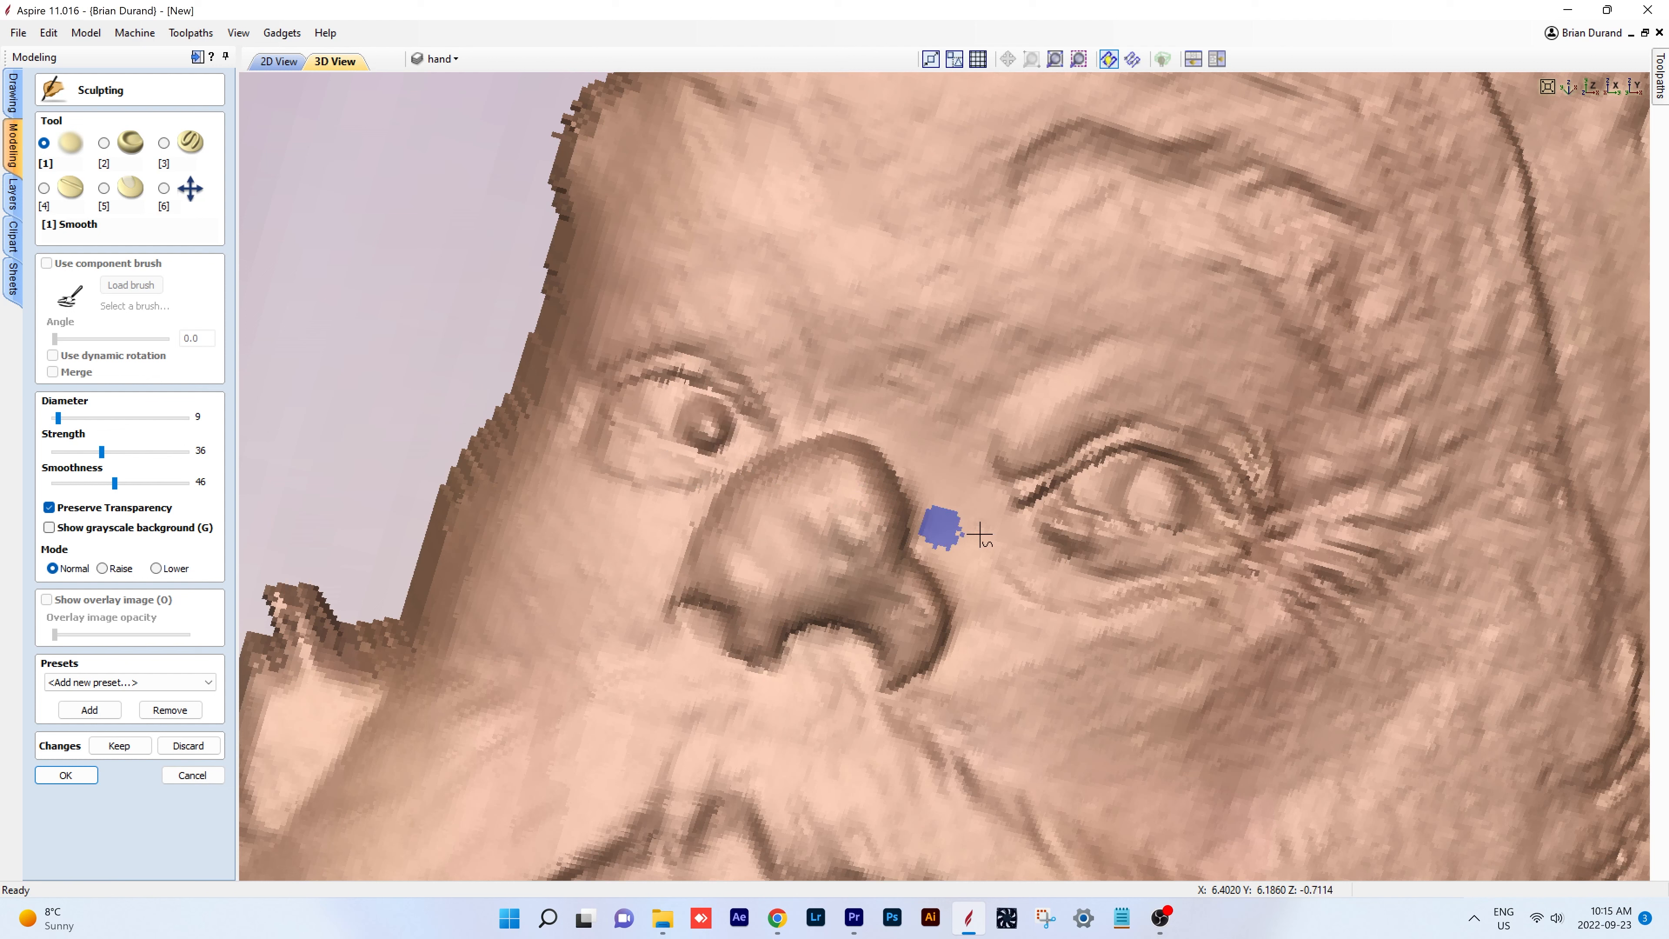
key("ctrl+z")
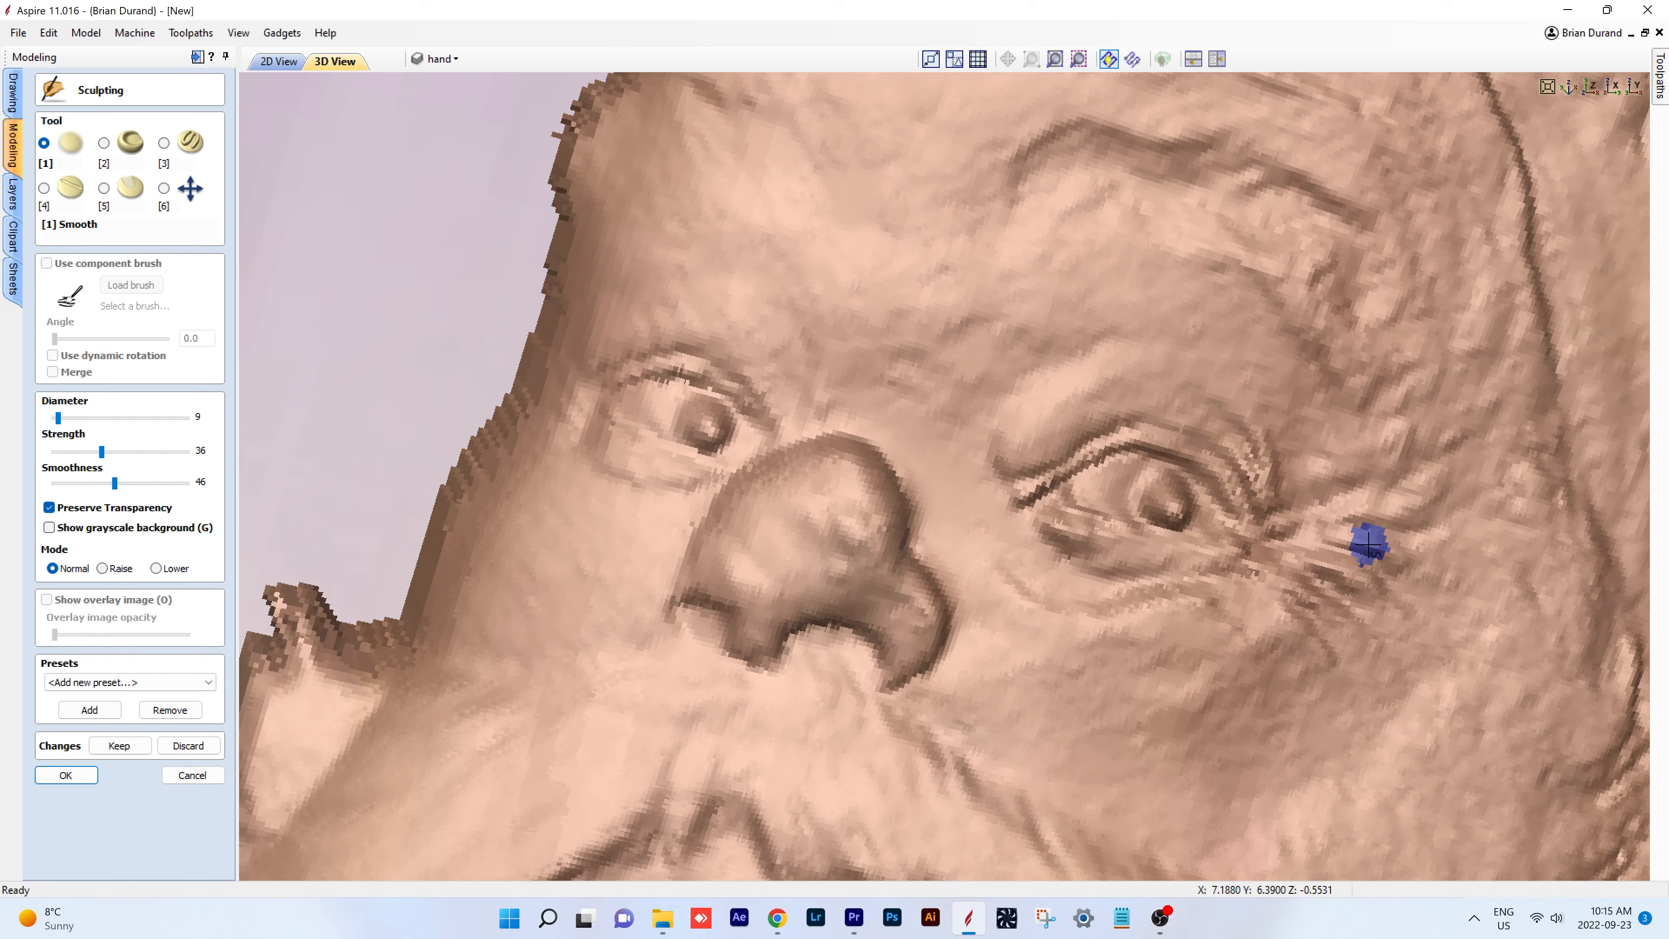
- Lower the Smooth tool to strength 20 and smoothness 23, and soften the raised pupils of both eyes
middle_click_drag(1372, 548, 876, 488)
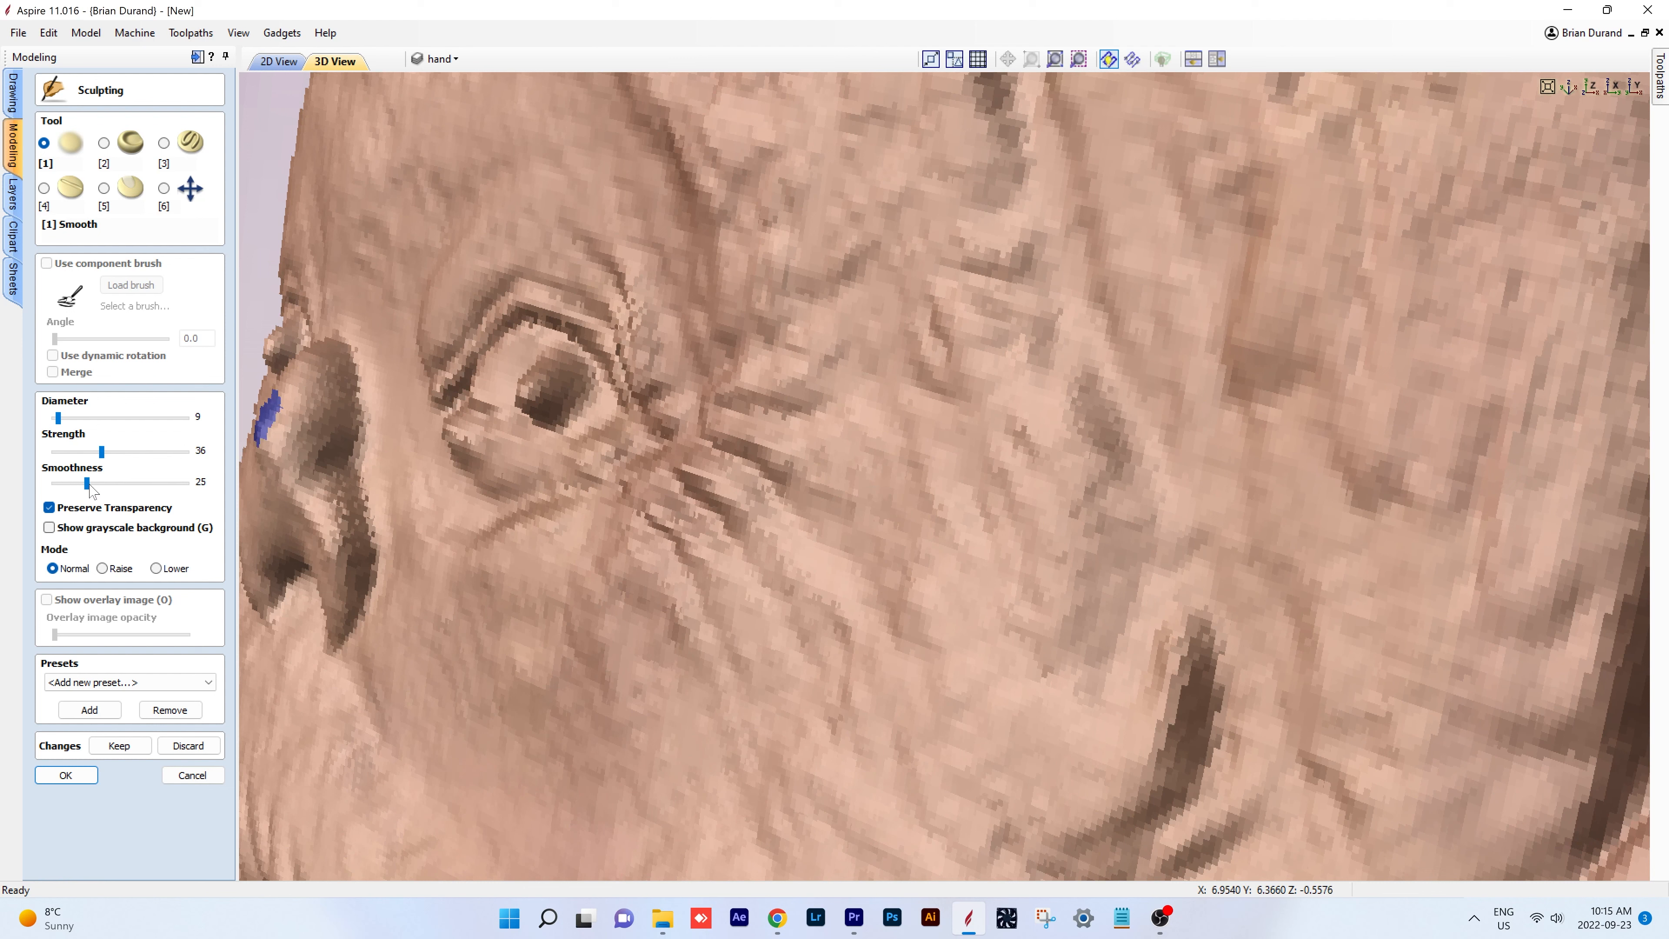
left_click_drag(83, 455, 80, 455)
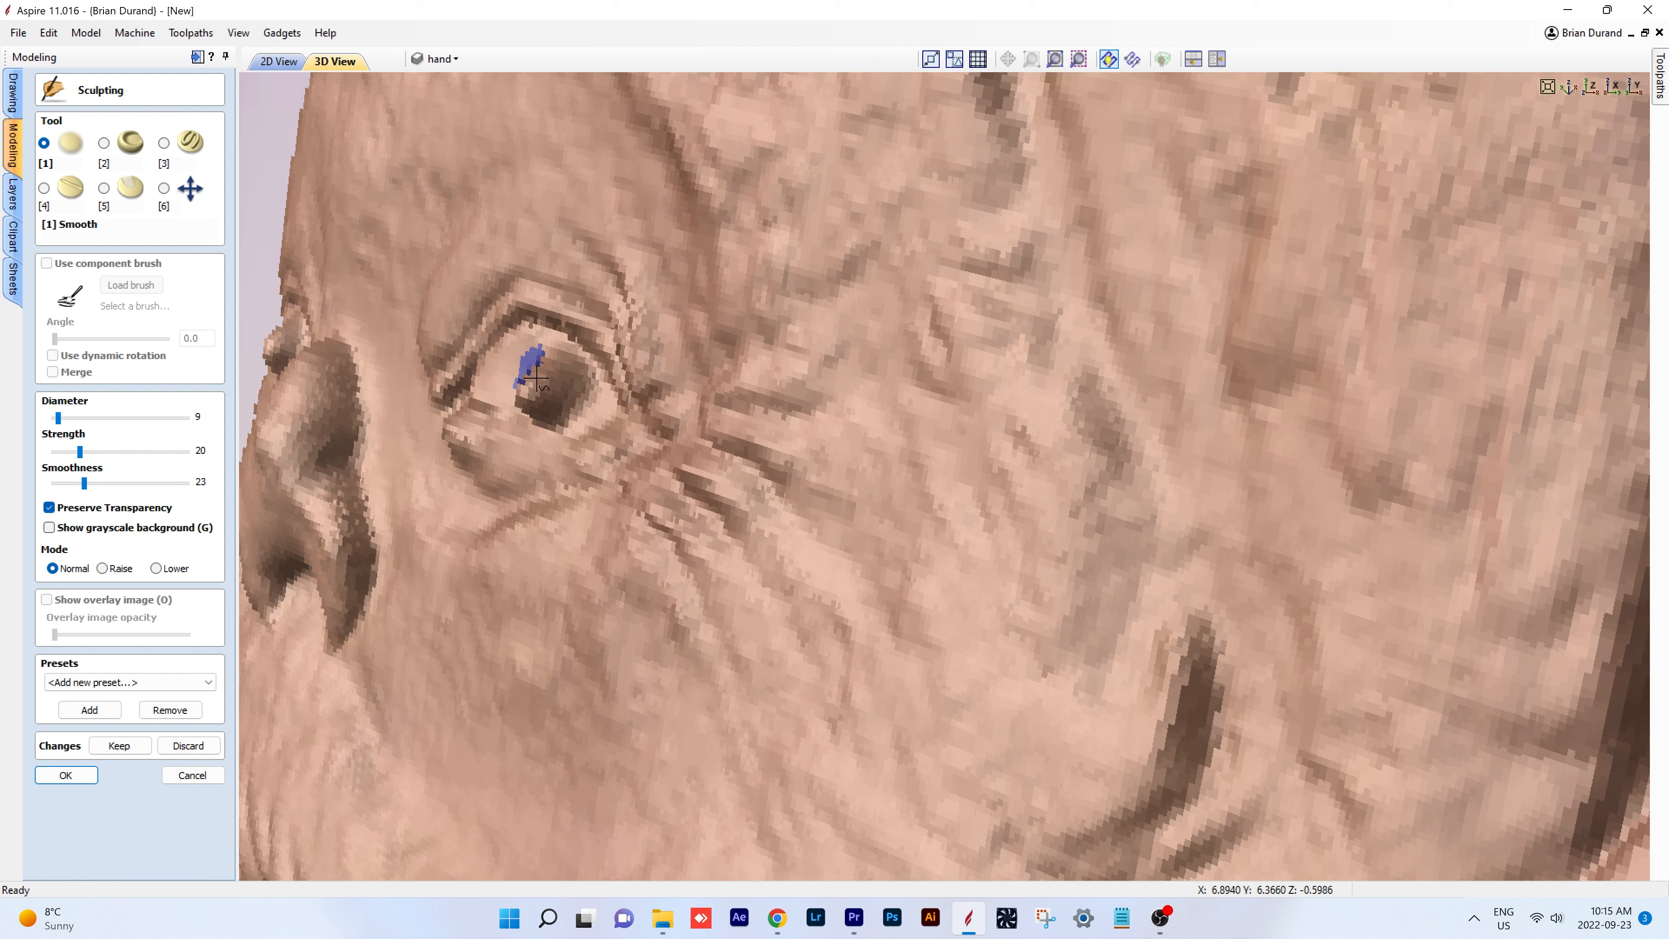
left_click_drag(534, 379, 572, 414)
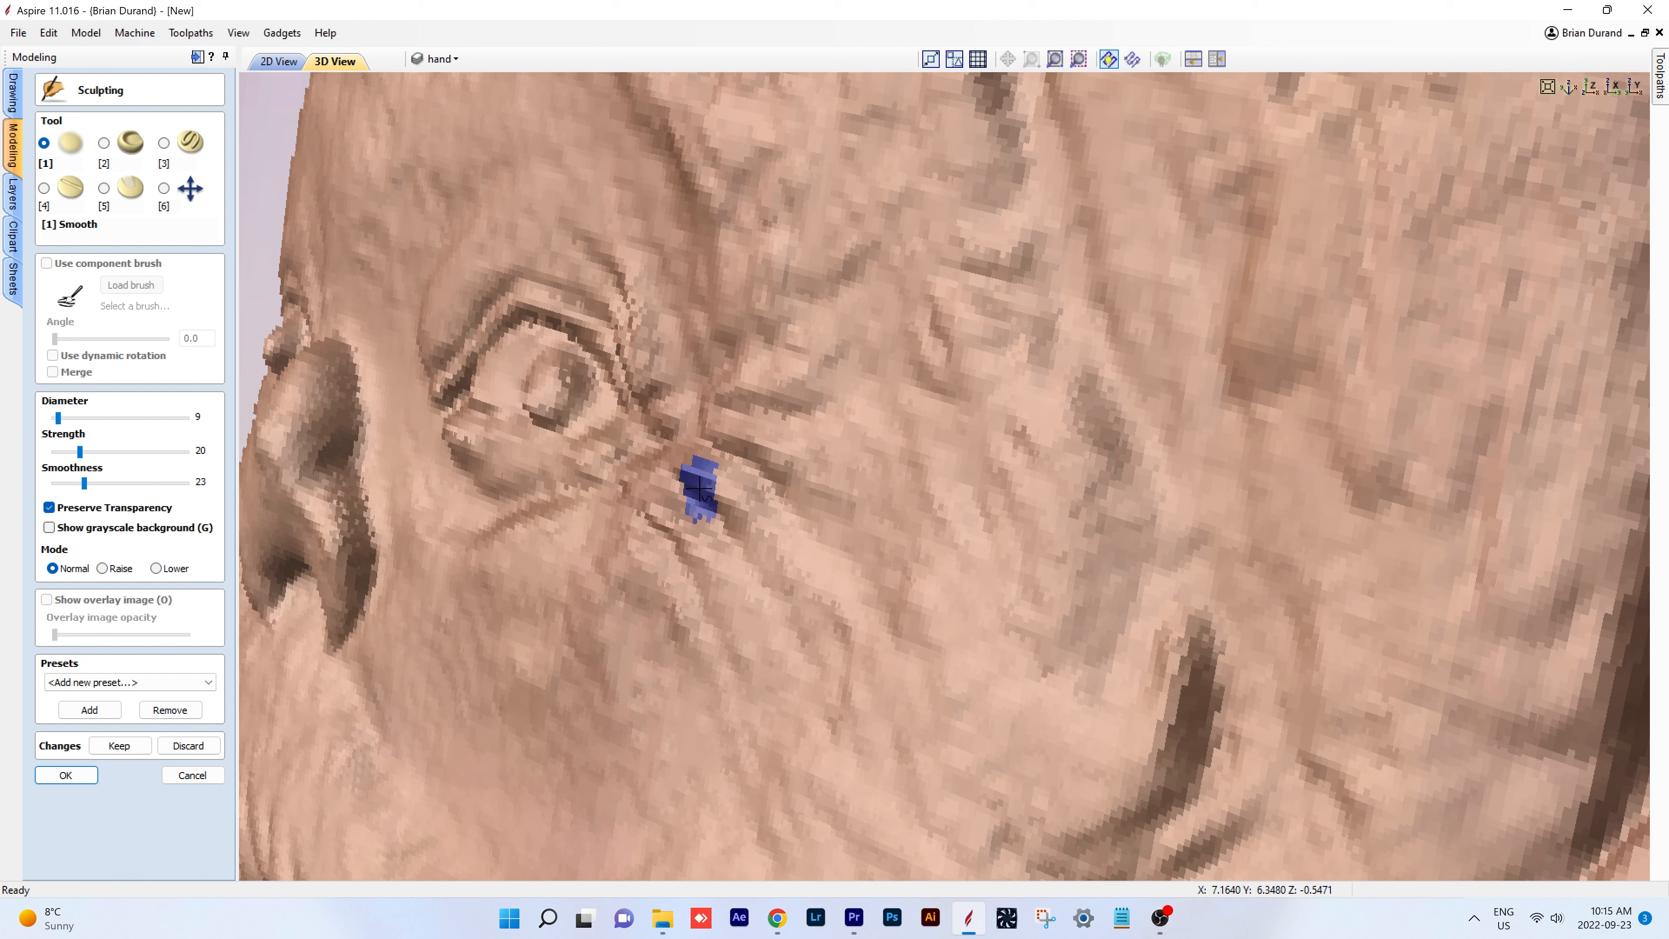
scroll(682, 488, "down", 3)
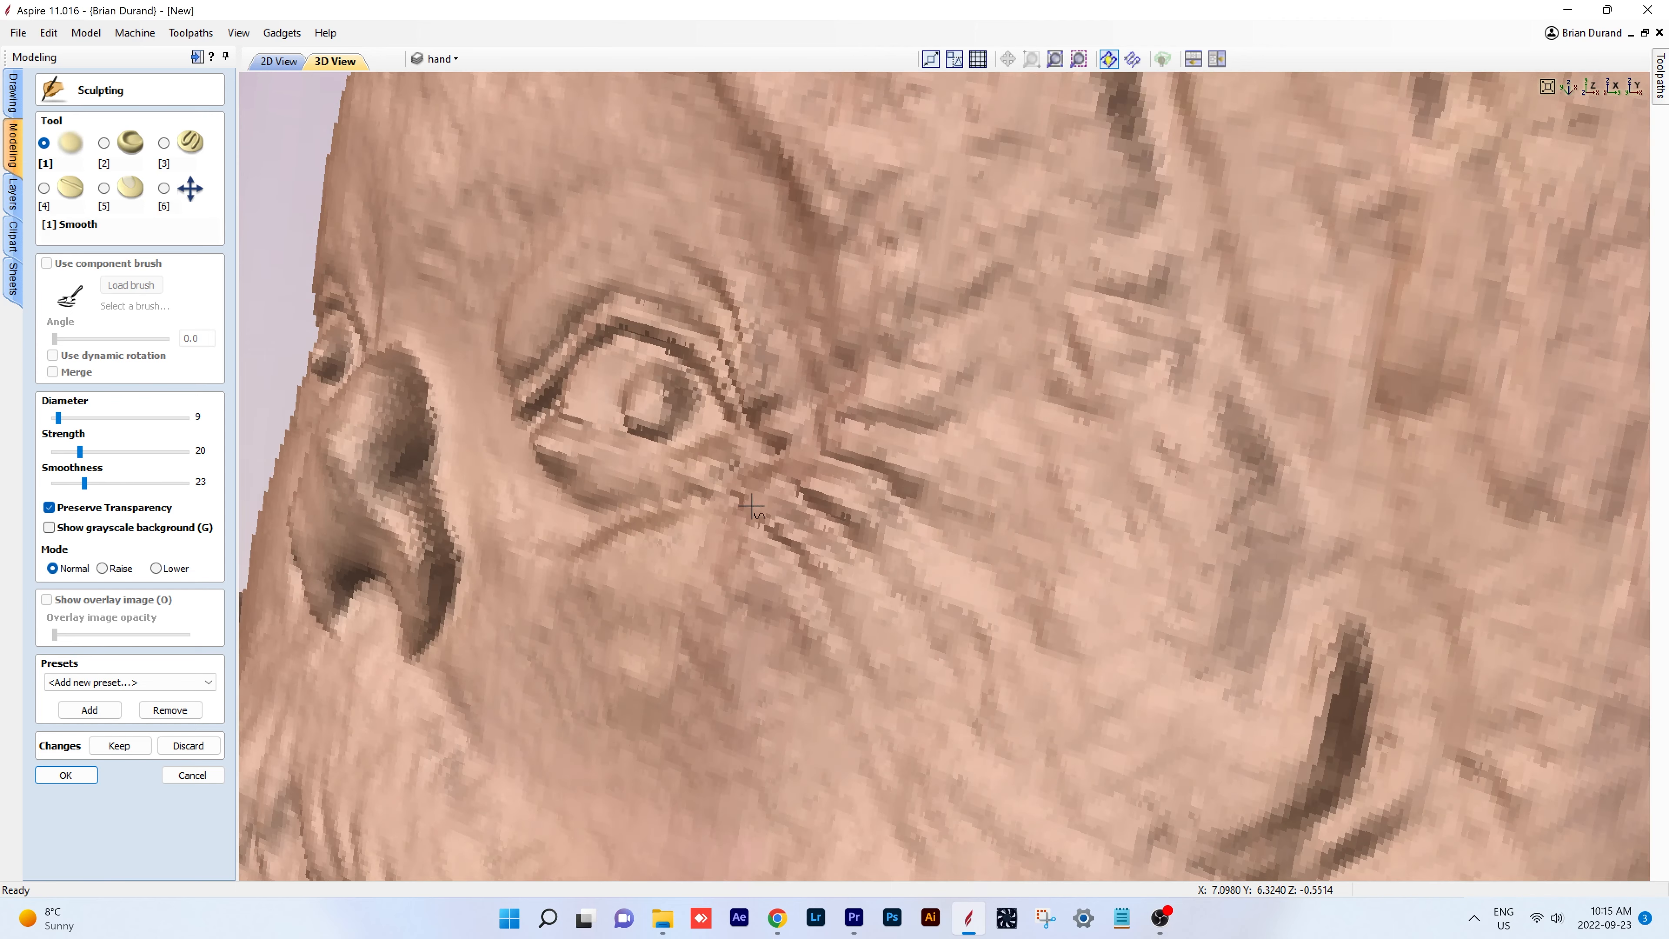
scroll(847, 520, "up", 3)
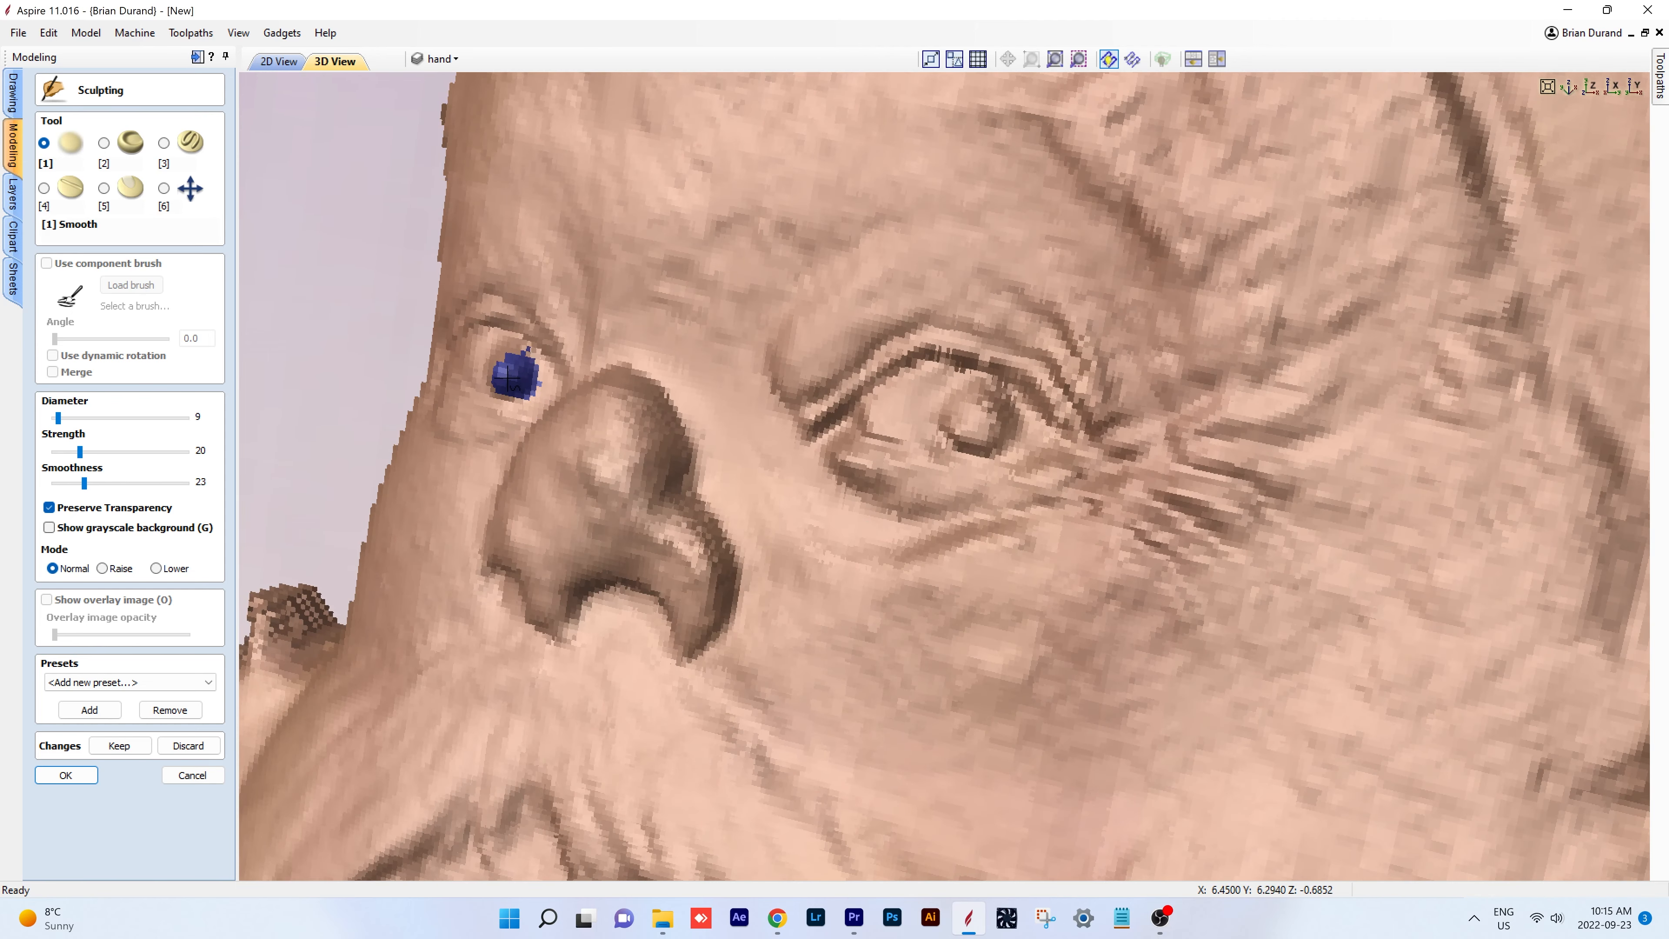
left_click_drag(503, 373, 489, 378)
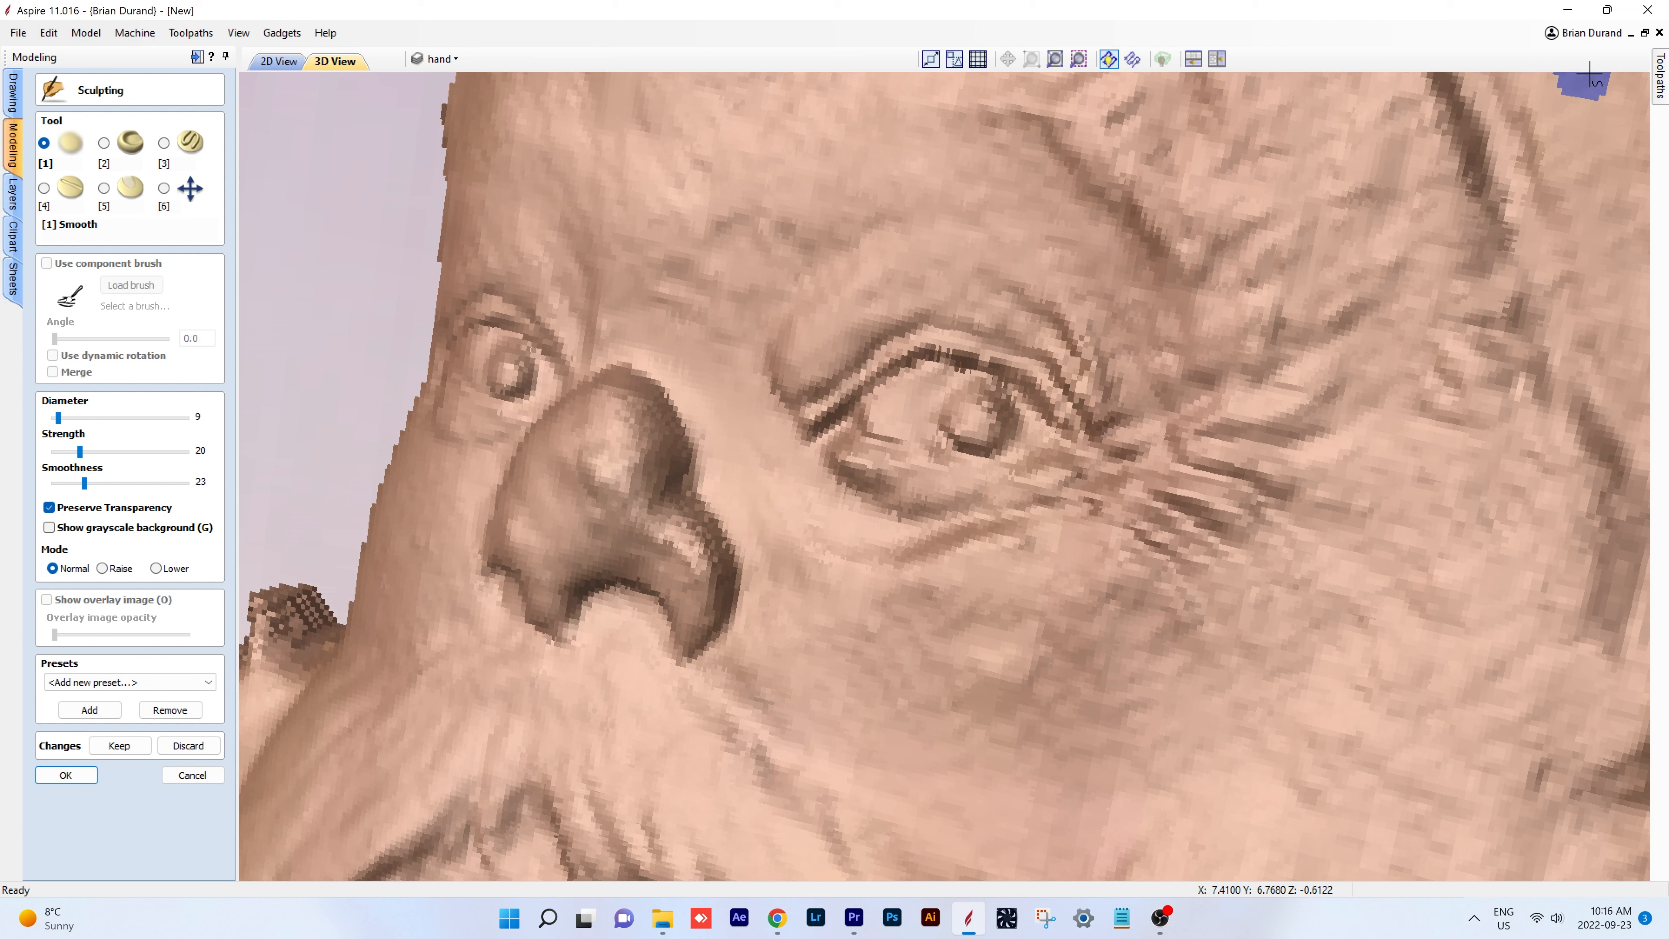
- Check the reworked eyes on the whole face, accept the changes and finish the sculpting session
scroll(1591, 107, "down", 2)
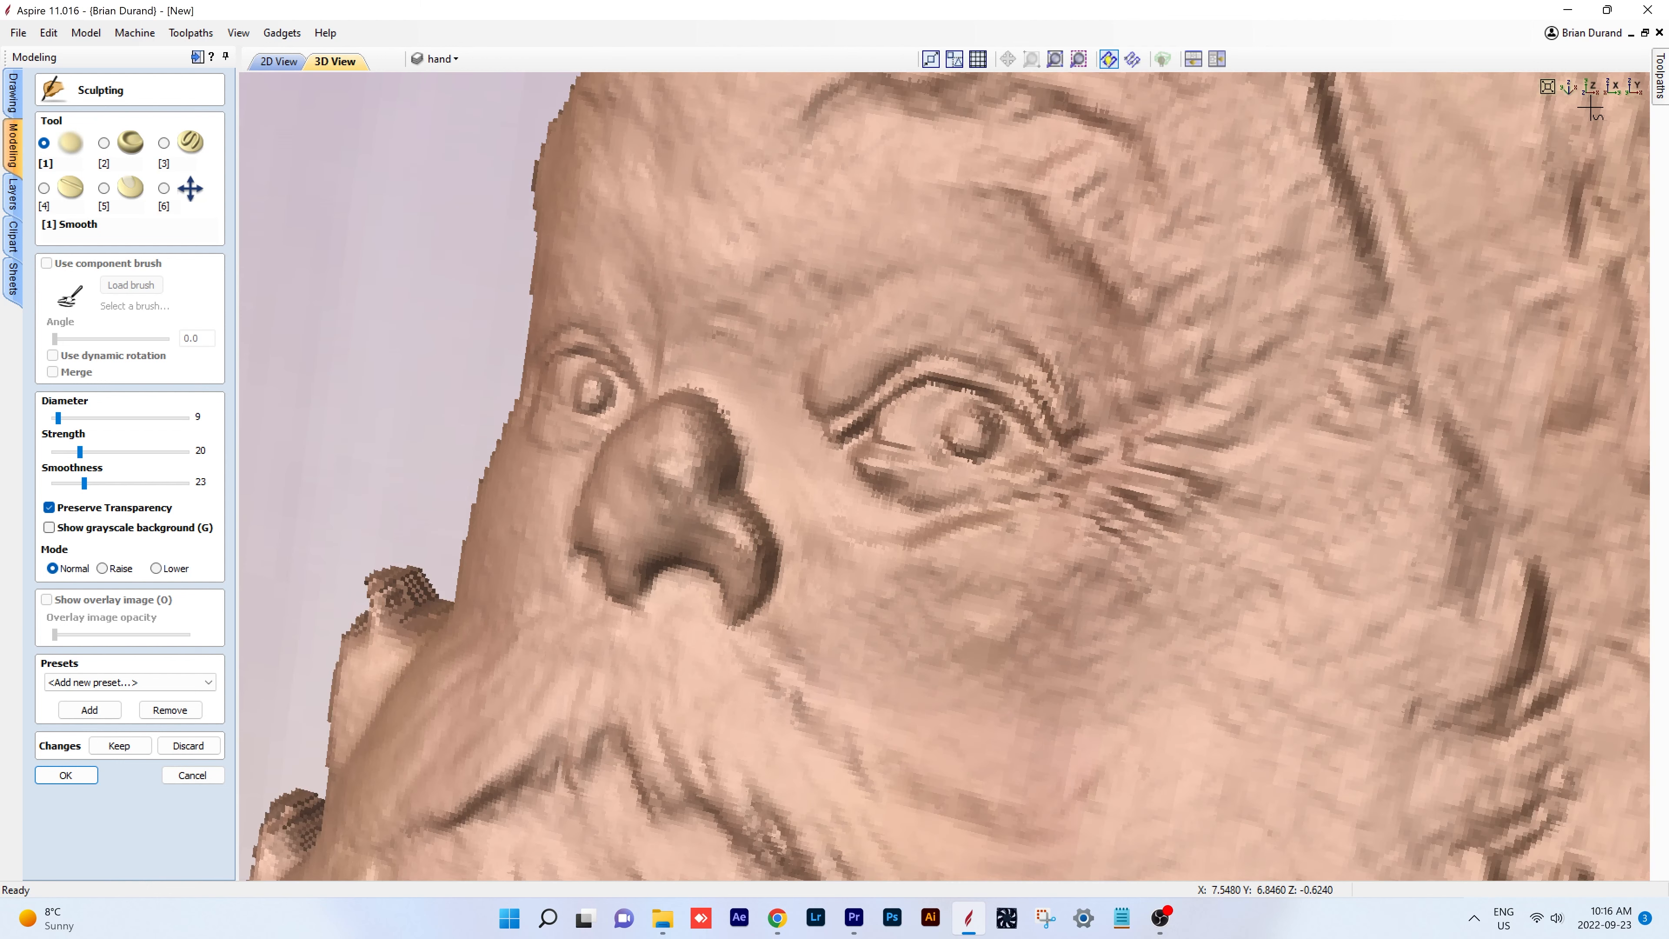
key("alt")
left_click(1591, 87)
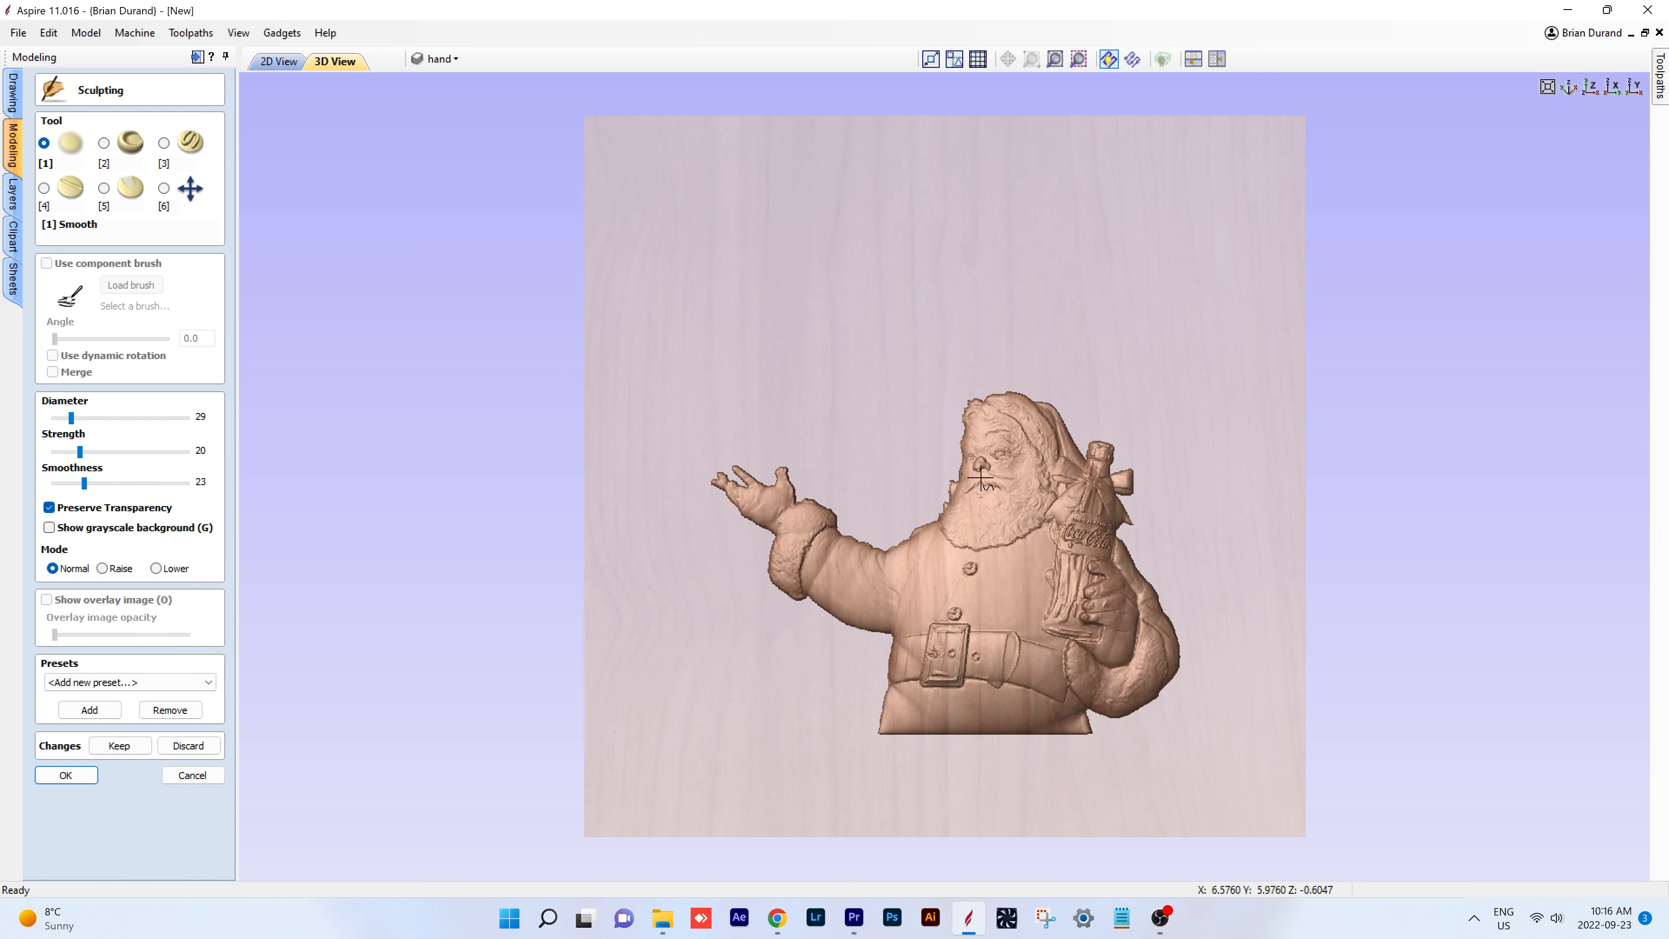
scroll(980, 478, "up", 4)
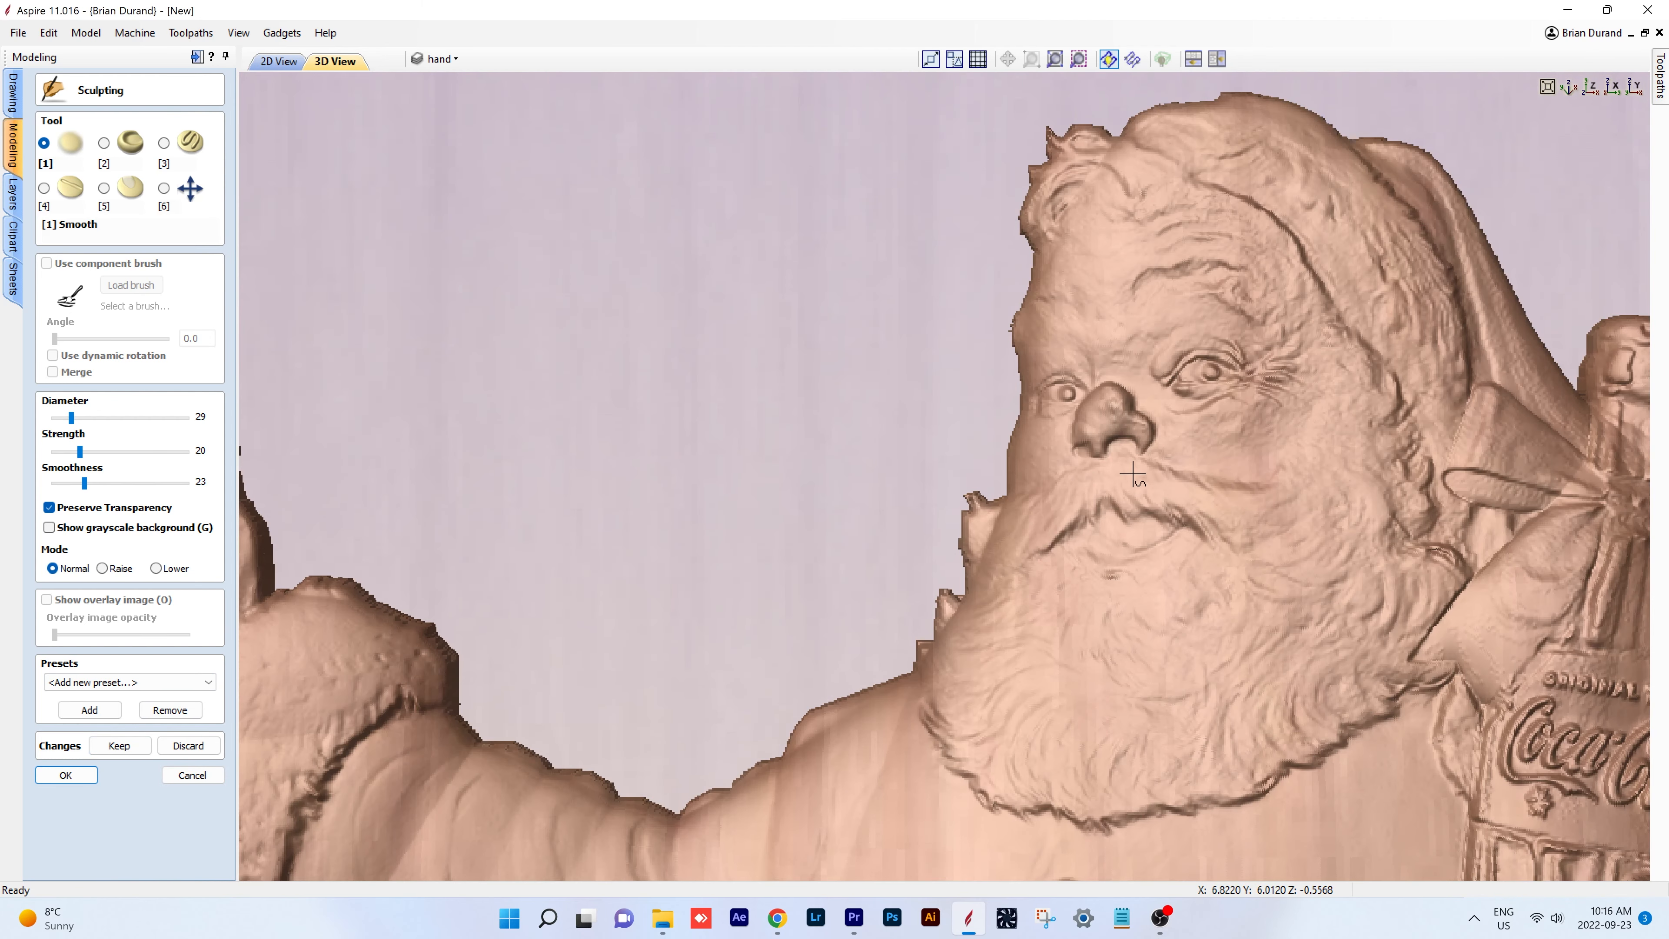
scroll(1132, 473, "up", 1)
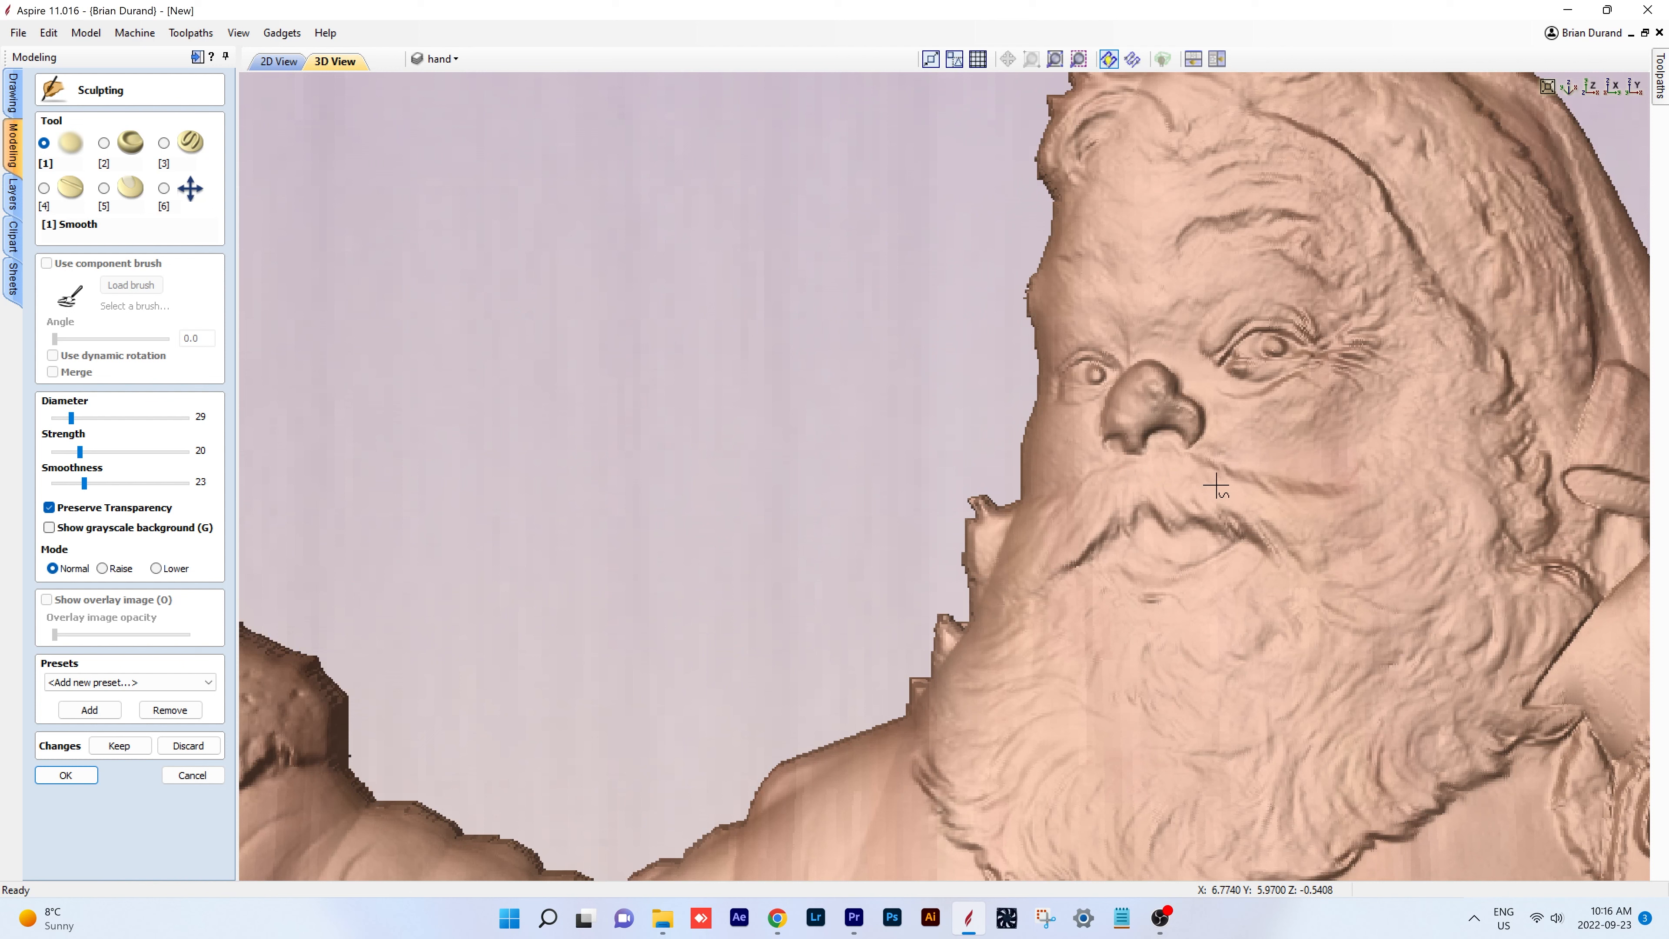
key("alt")
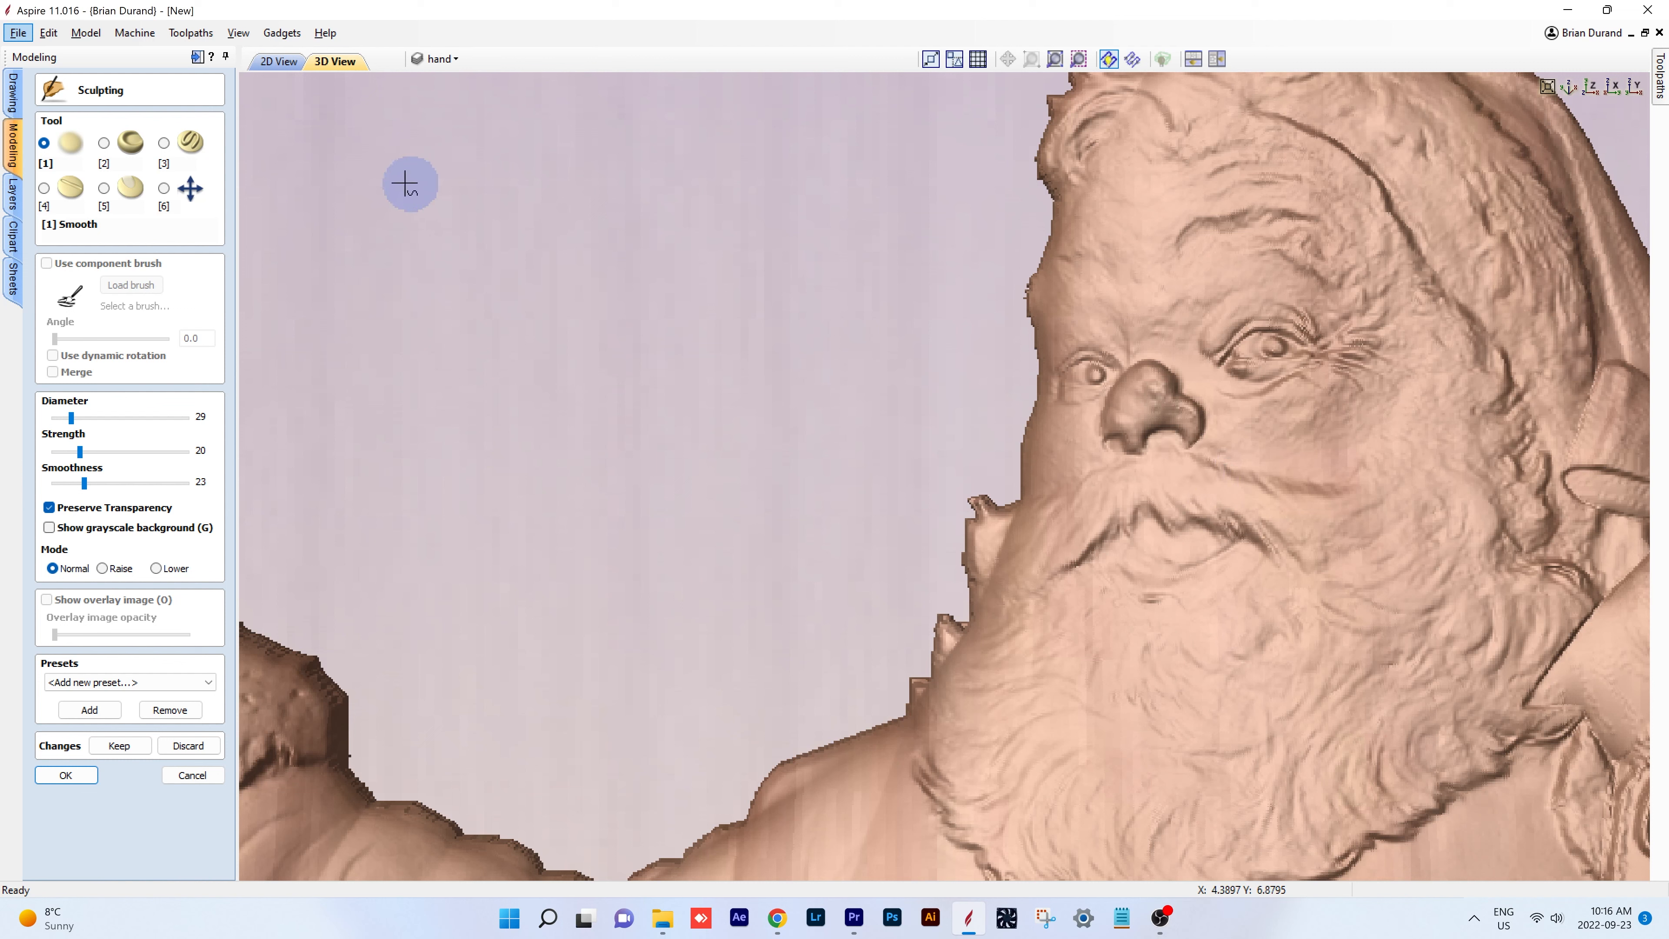
left_click(68, 775)
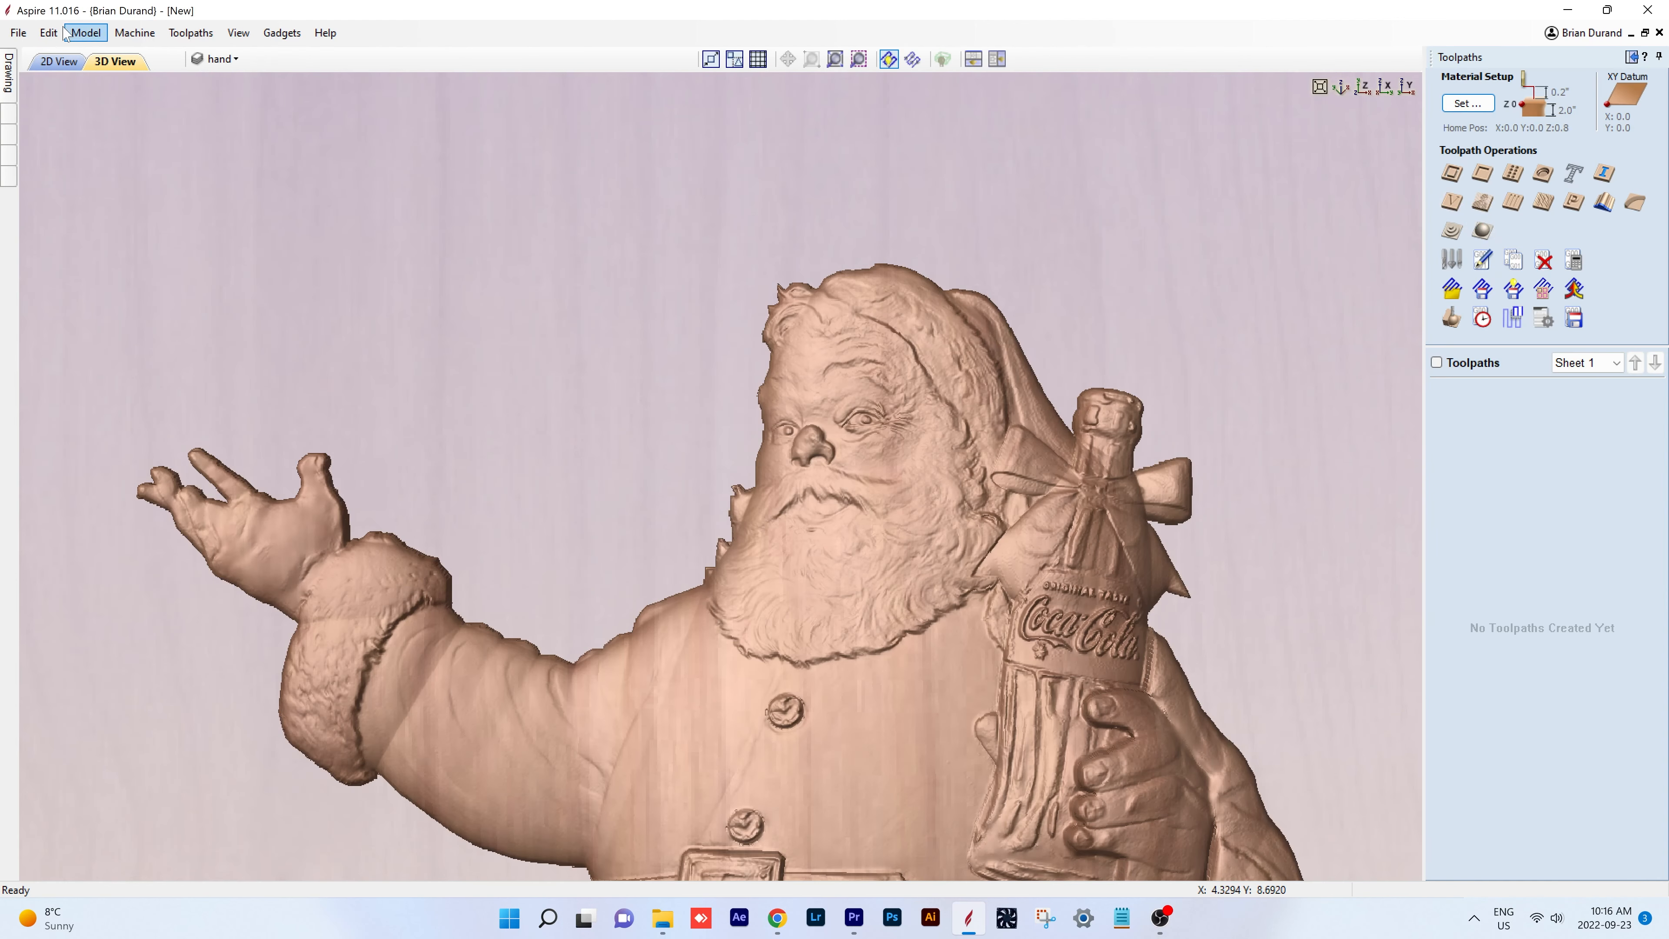
- Calculate the 3D Finish 2 raster toolpath within the selected vector, using the 1/8" ball nose and SpeTool W01002 bits, and preview all toolpaths
left_click(55, 61)
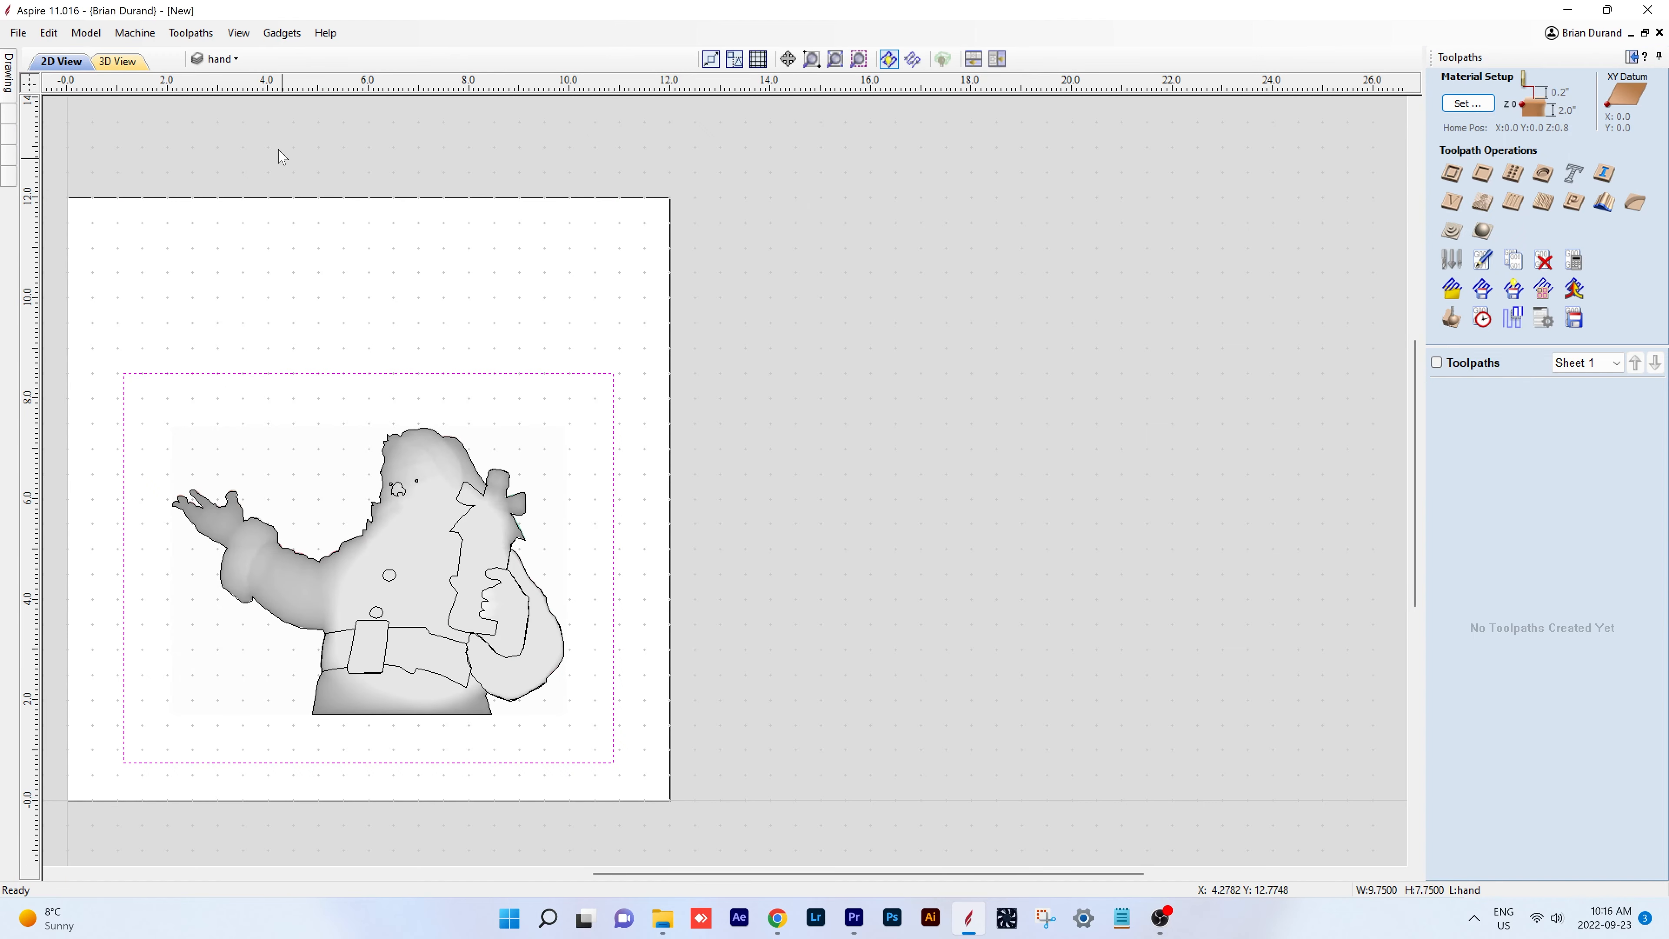
left_click(126, 63)
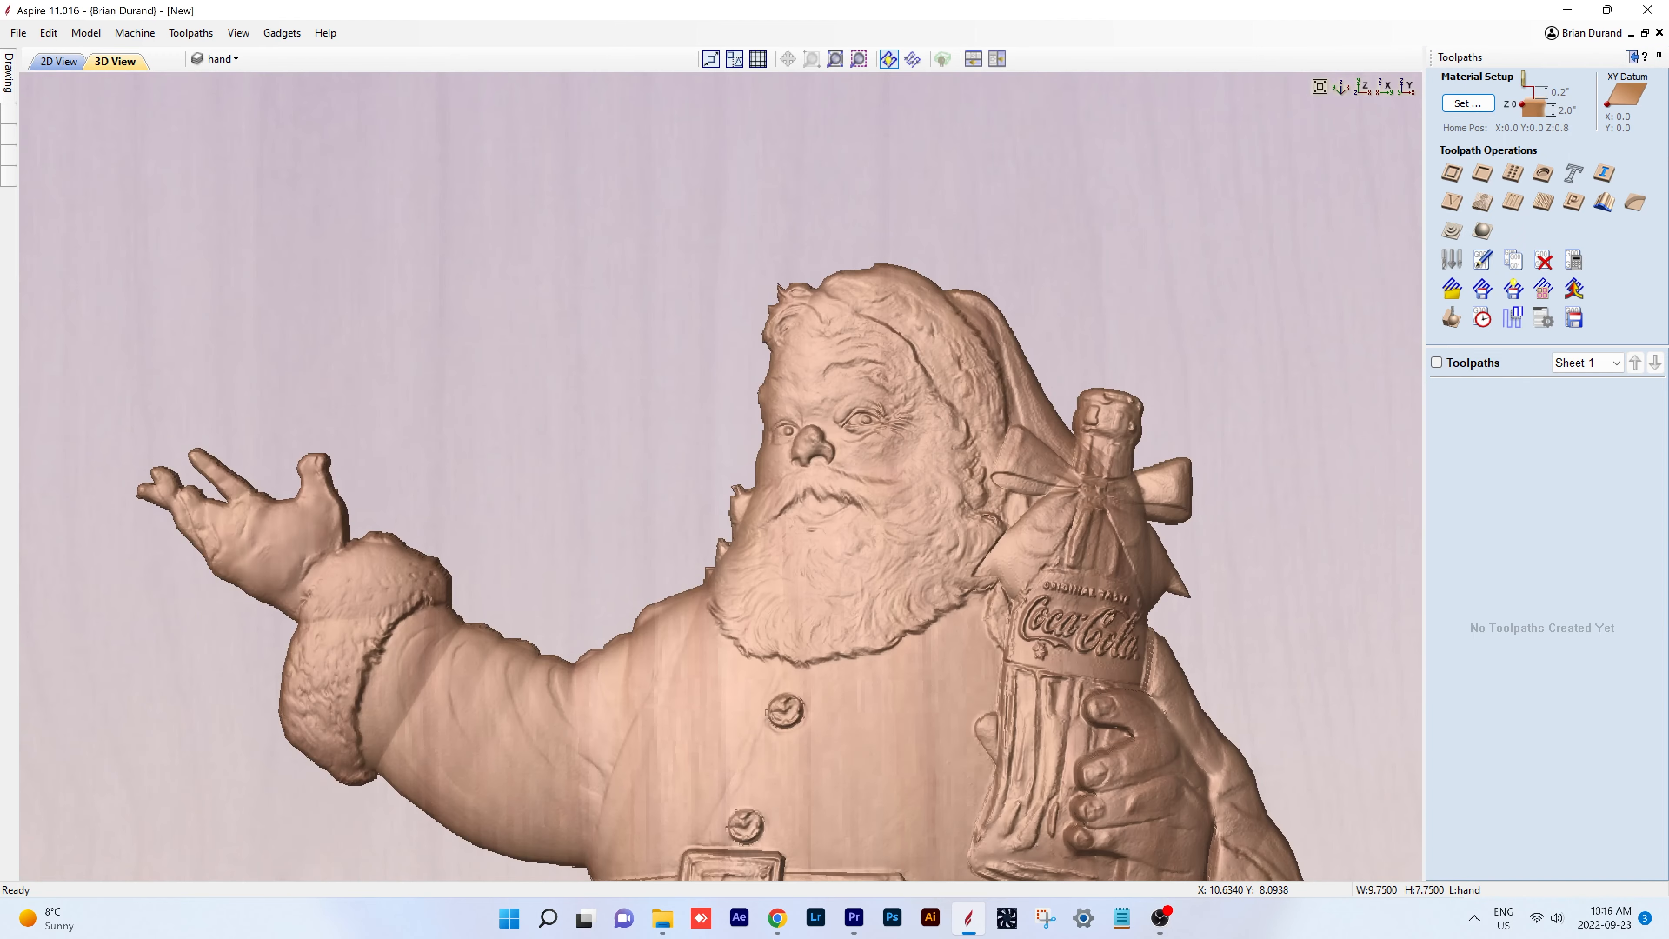
left_click(1493, 215)
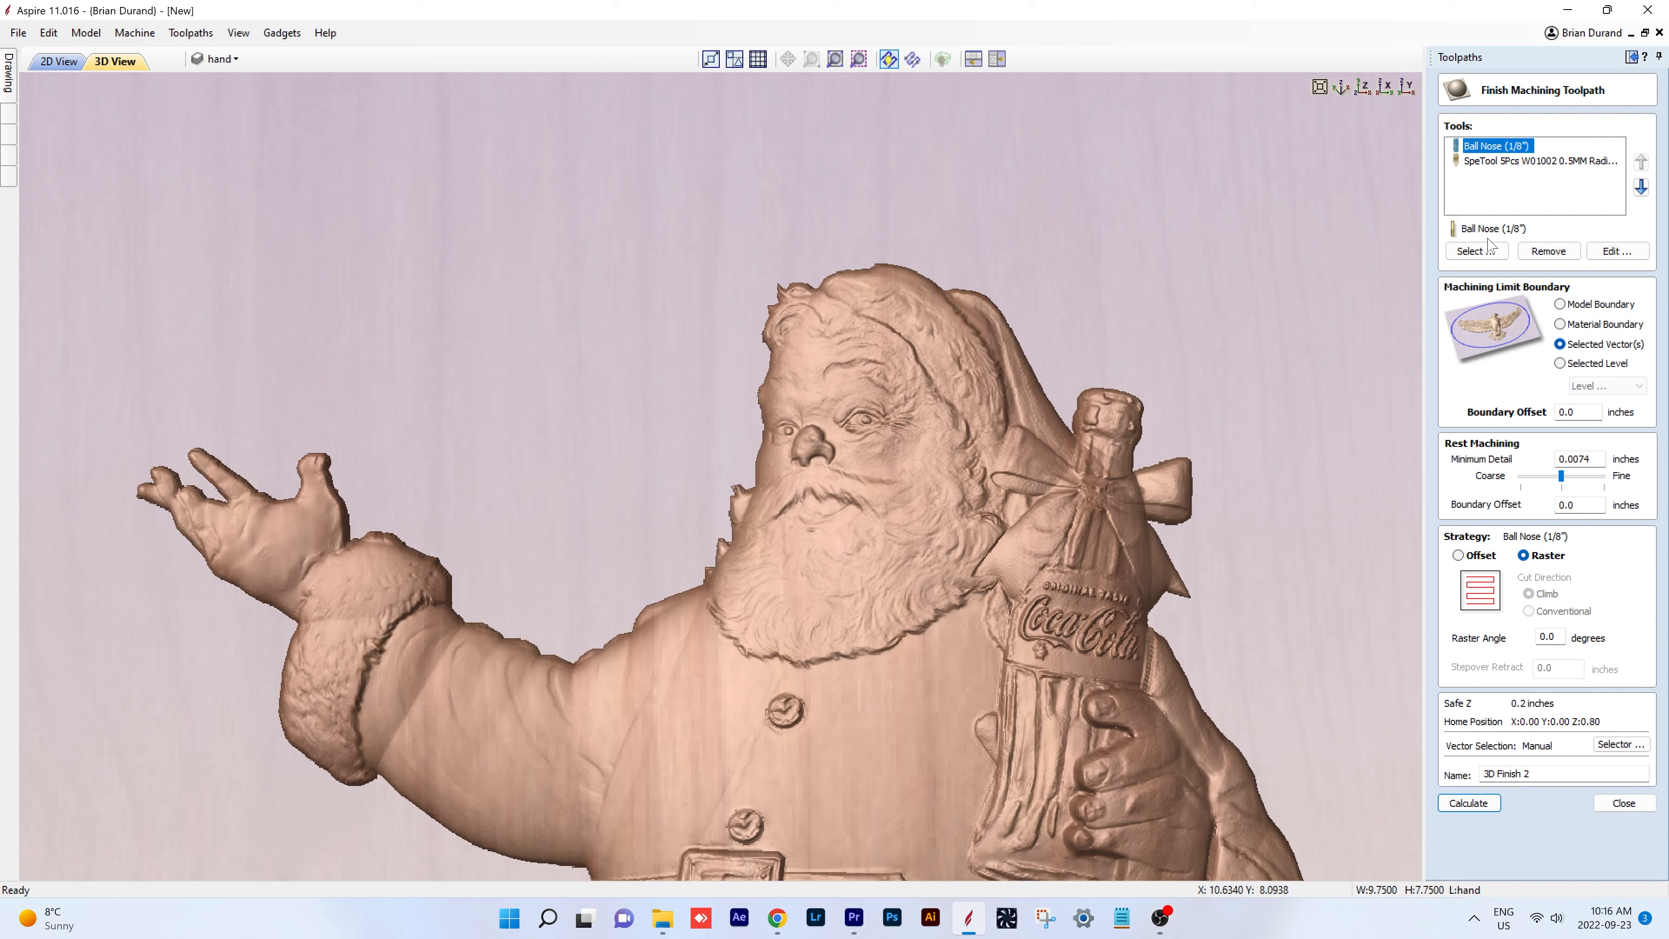
left_click(1471, 803)
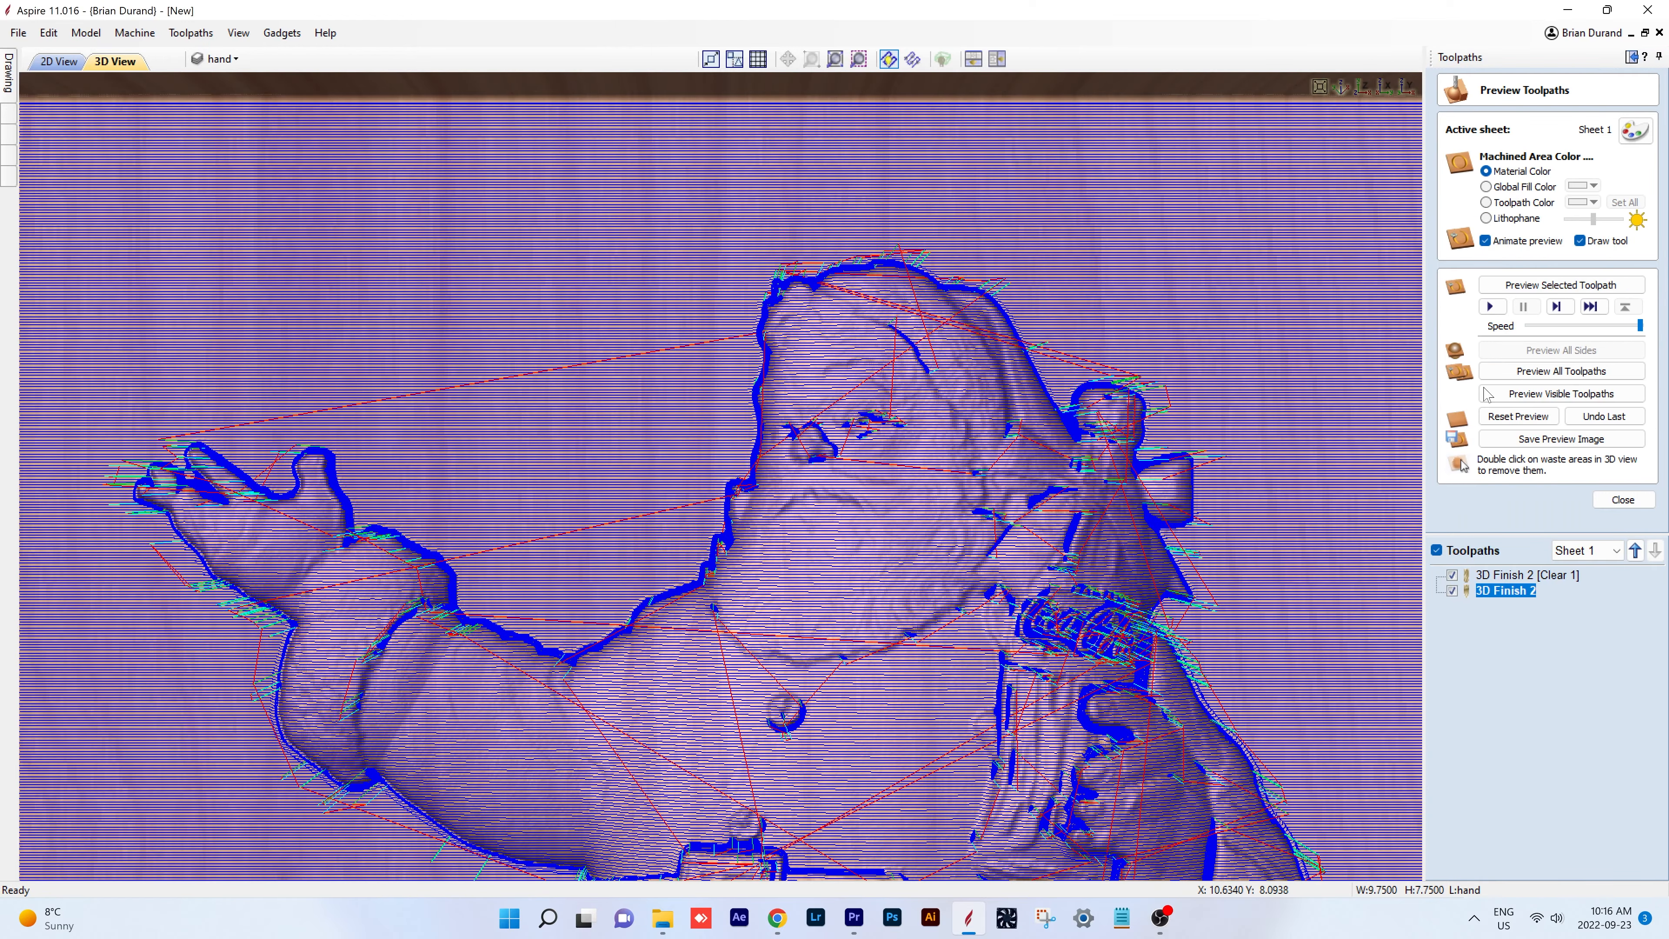
left_click(1530, 373)
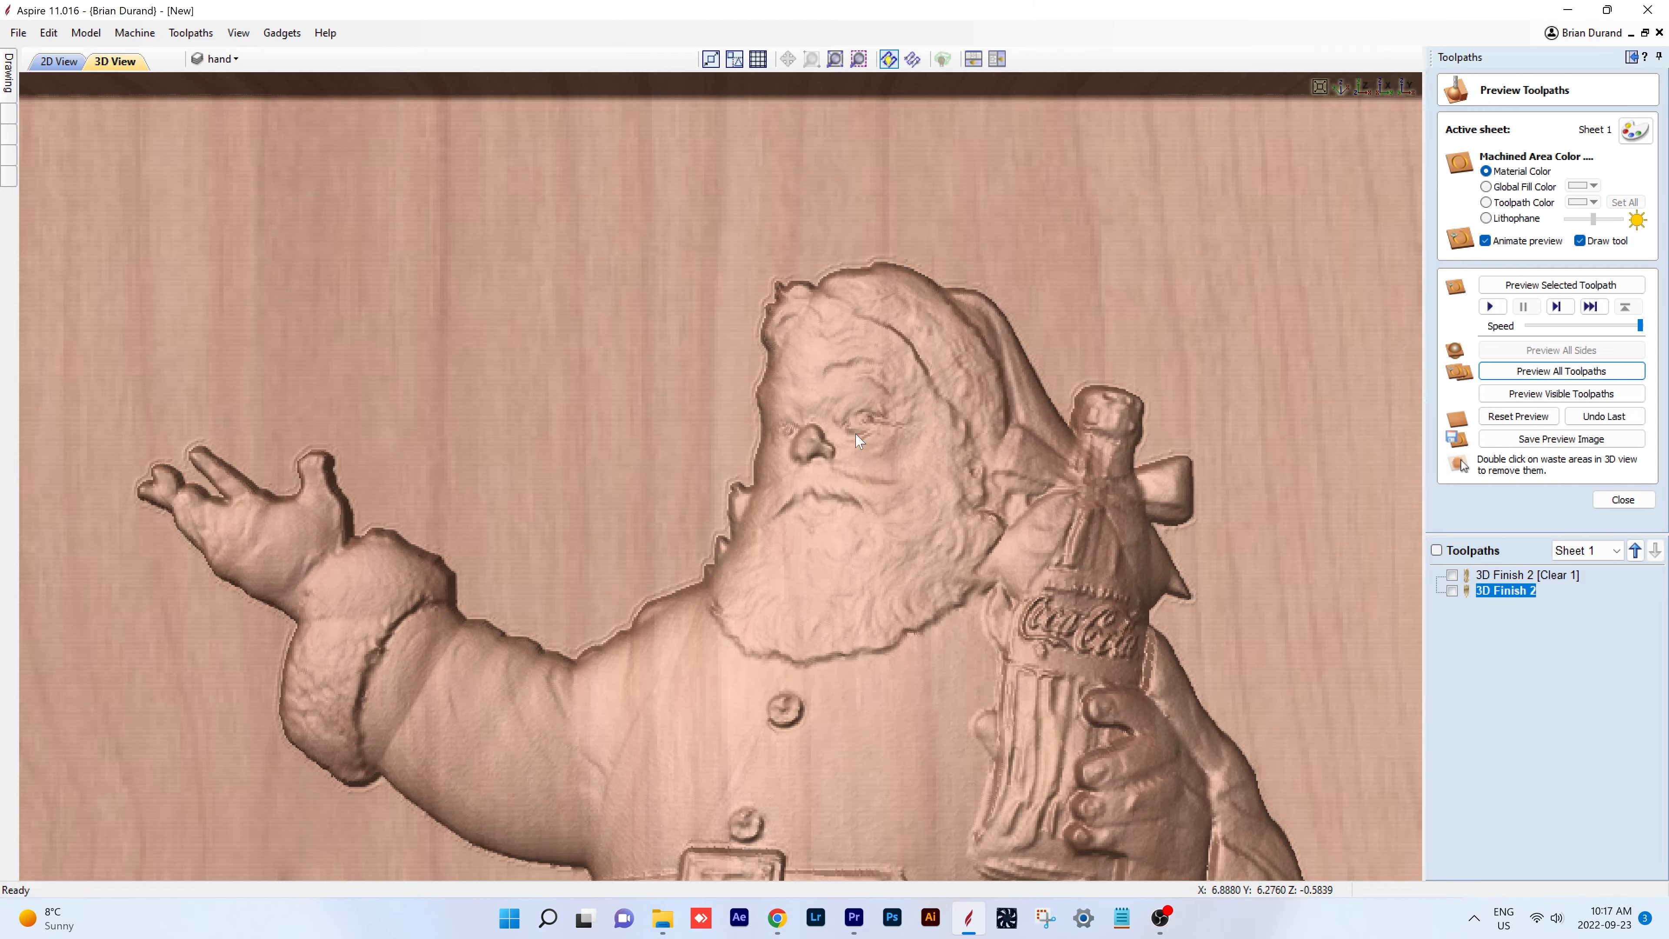
- Examine the simulated carving up close on Santa's face and eyes, and the full relief from several angles
scroll(857, 439, "up", 3)
scroll(1043, 427, "up", 2)
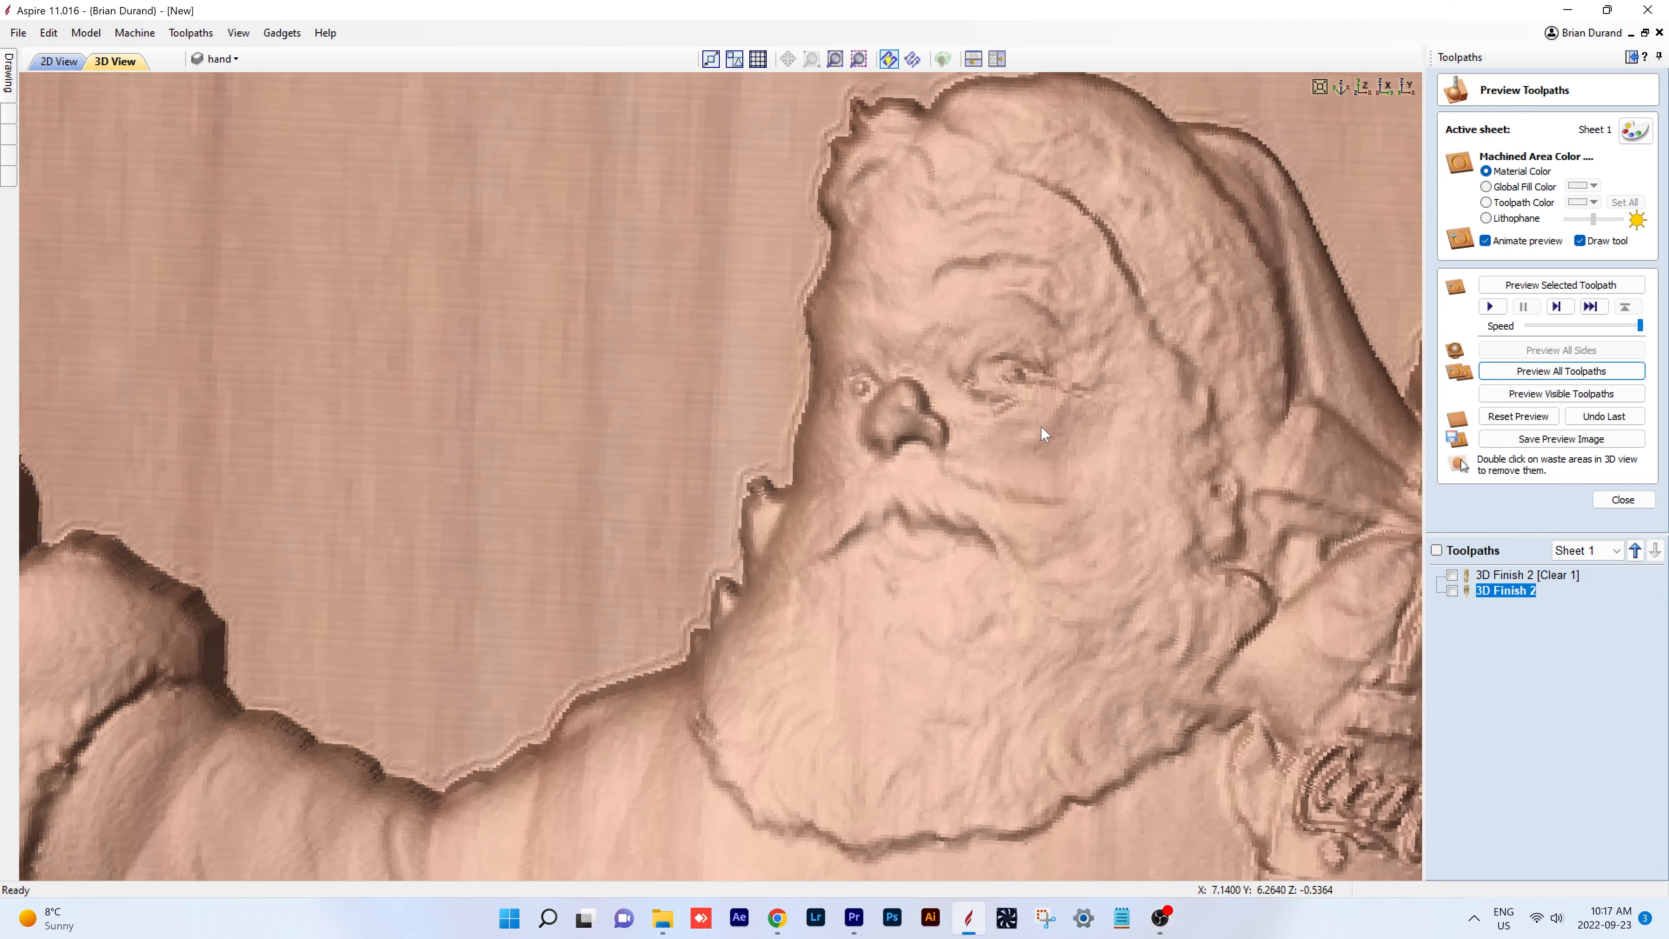
left_click_drag(1041, 426, 1099, 430)
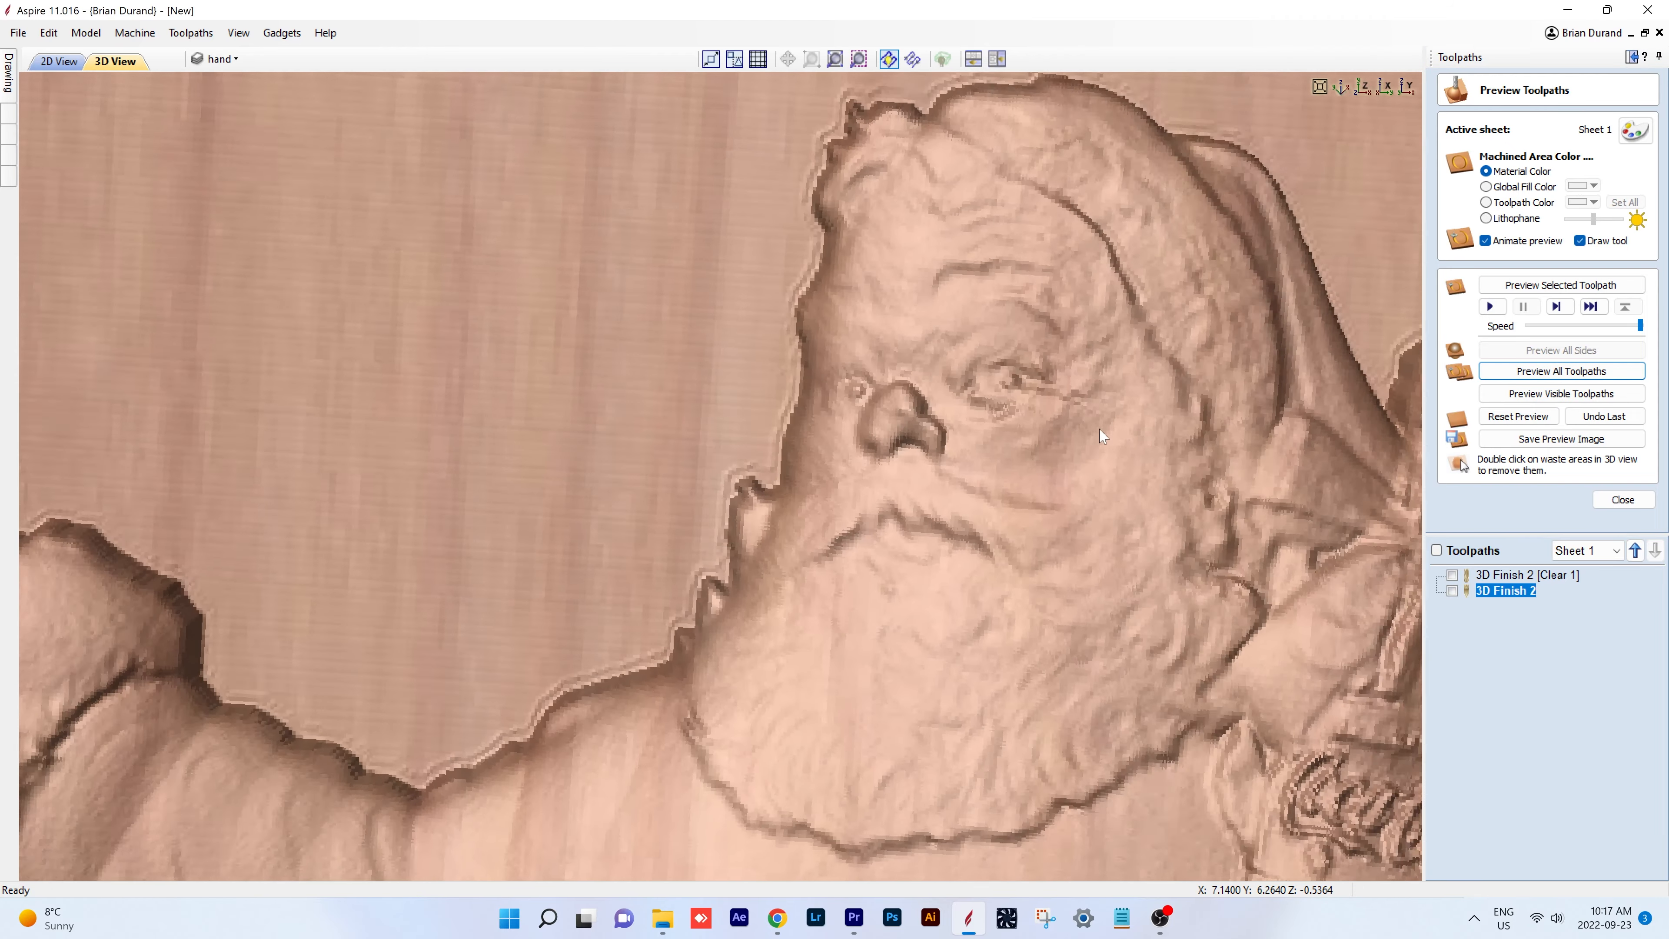
scroll(1173, 429, "down", 2)
scroll(1052, 428, "down", 3)
left_click_drag(970, 493, 905, 440)
scroll(1128, 601, "down", 4)
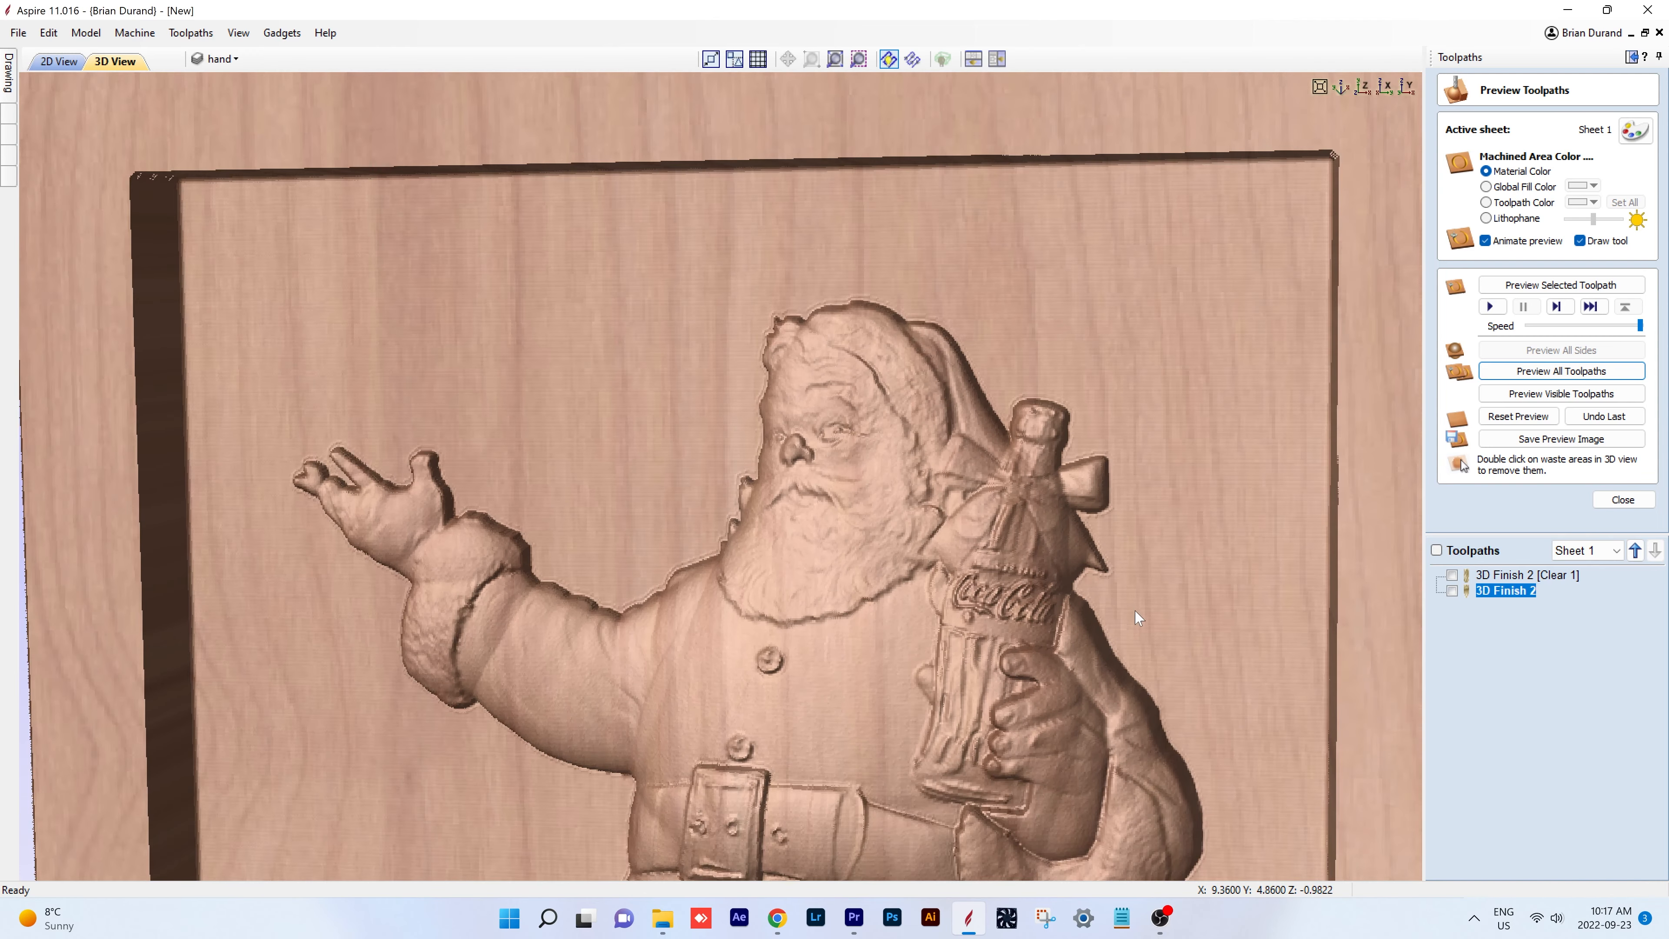
scroll(1139, 618, "down", 1)
mouse_move(1031, 613)
left_mouse_down()
mouse_move(1136, 616)
mouse_move(1041, 583)
left_mouse_up()
left_click_drag(911, 531, 1004, 628)
left_click_drag(838, 676, 862, 596)
left_click_drag(996, 601, 816, 678)
scroll(817, 678, "up", 2)
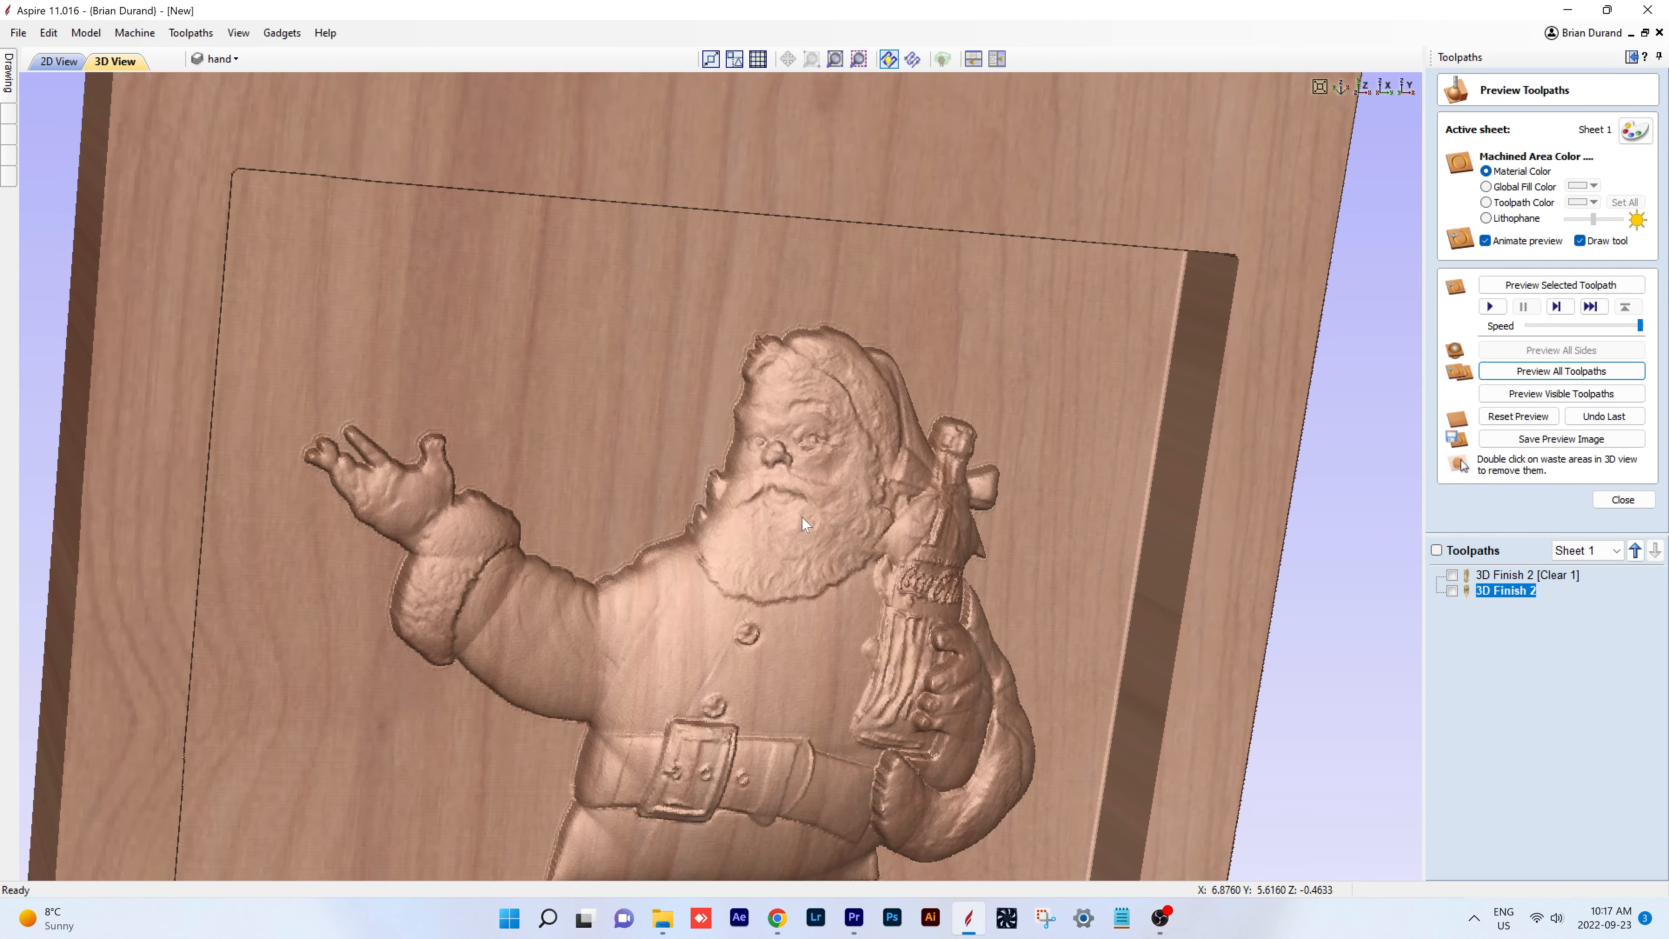
- Add auto layout text reading "MERRY CHRISTMAS" inside the rectangular border around Santa in the 2D view
left_click_drag(1081, 502, 914, 467)
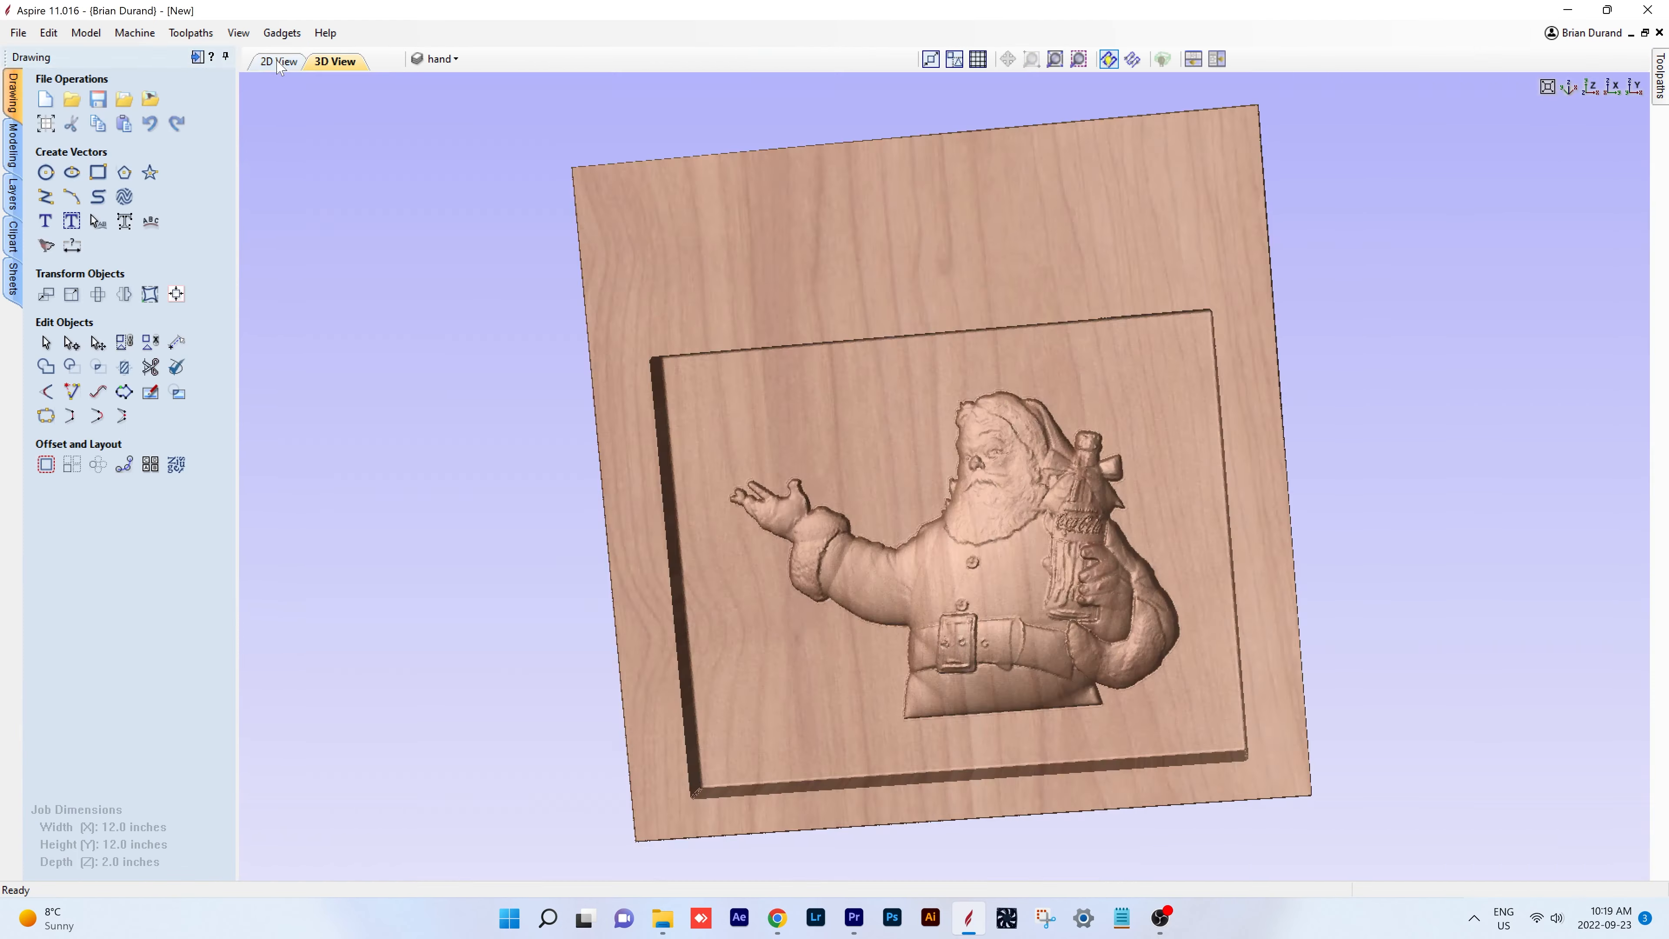
key("F2")
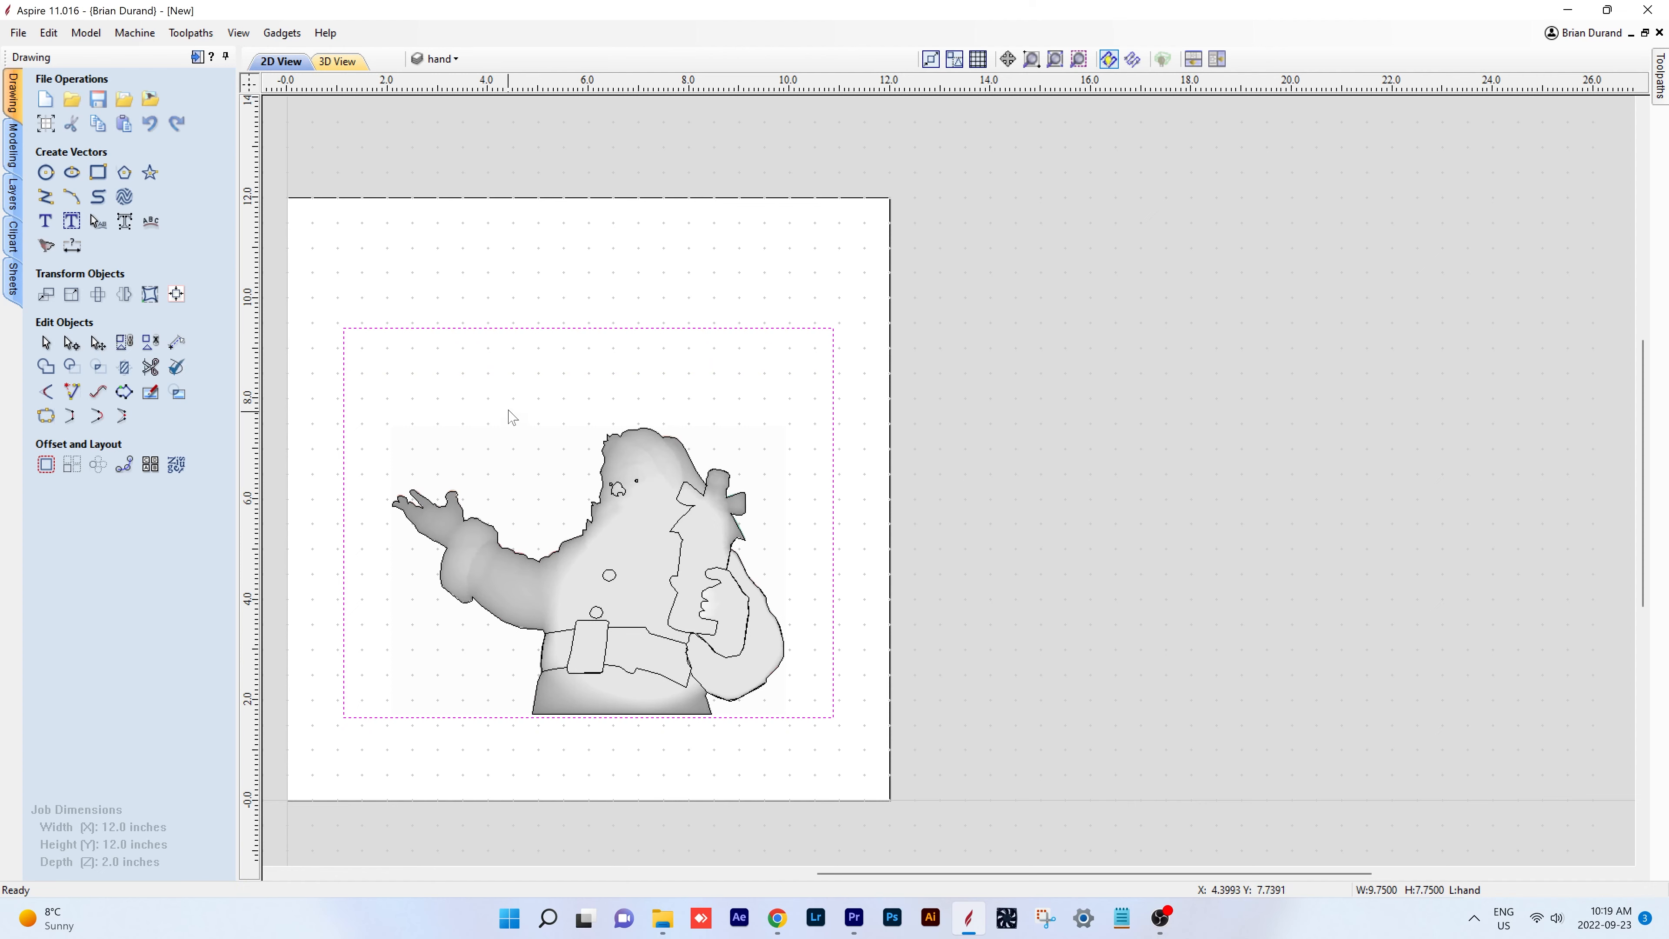
left_click(70, 221)
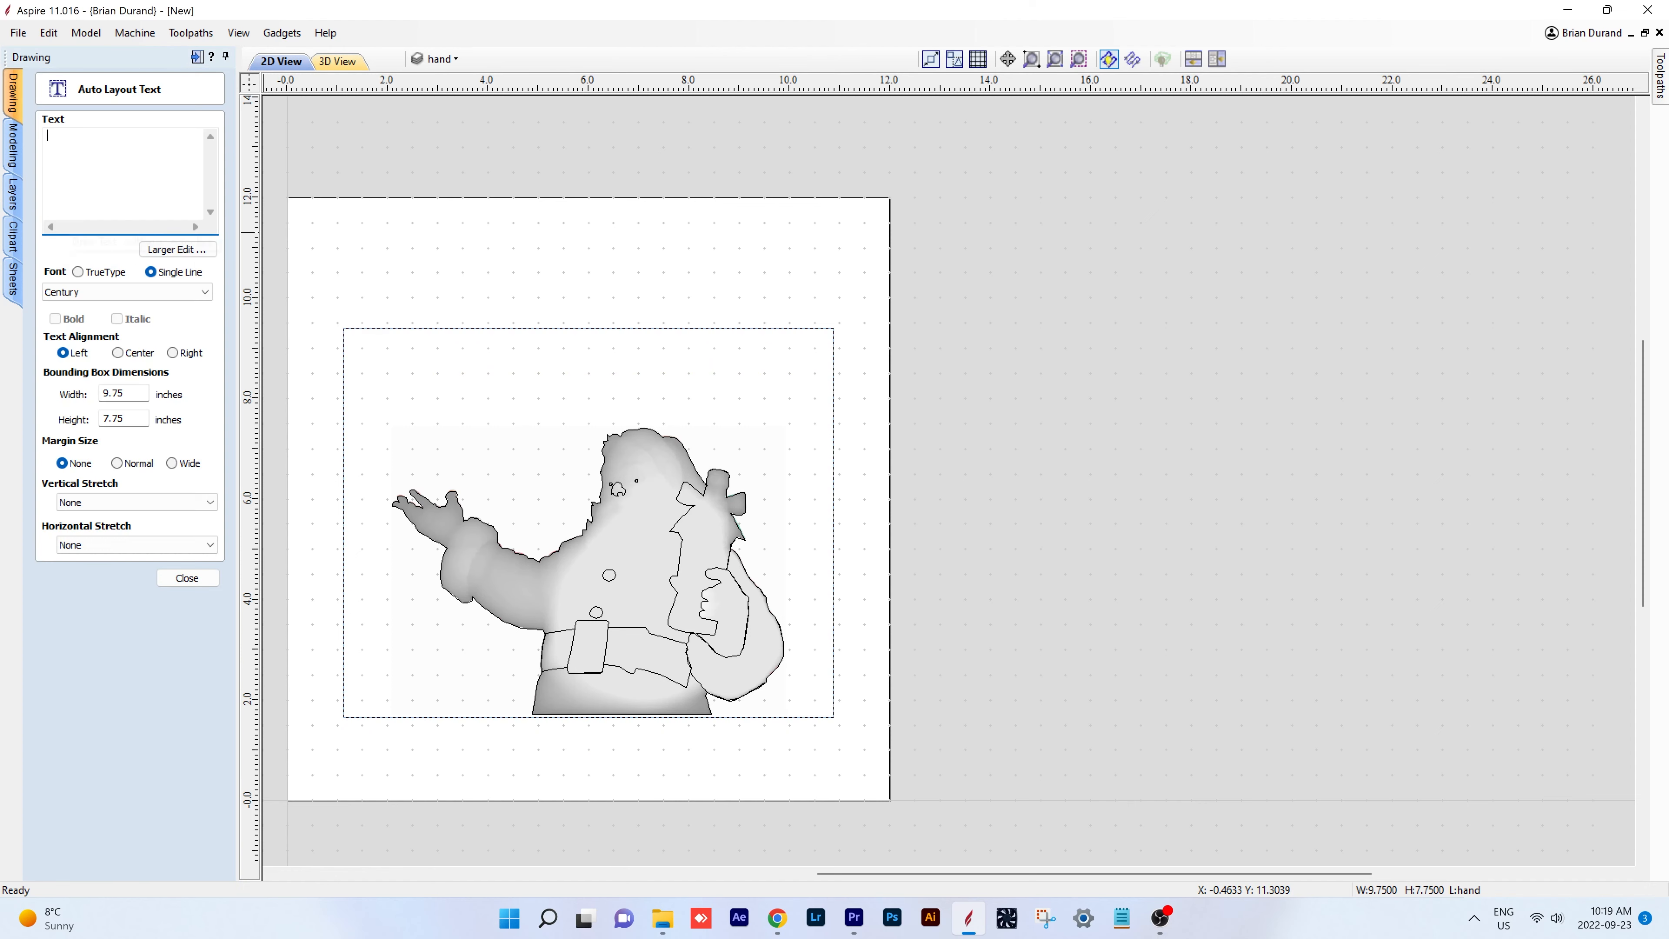
type("MERRY CHRISTMAS")
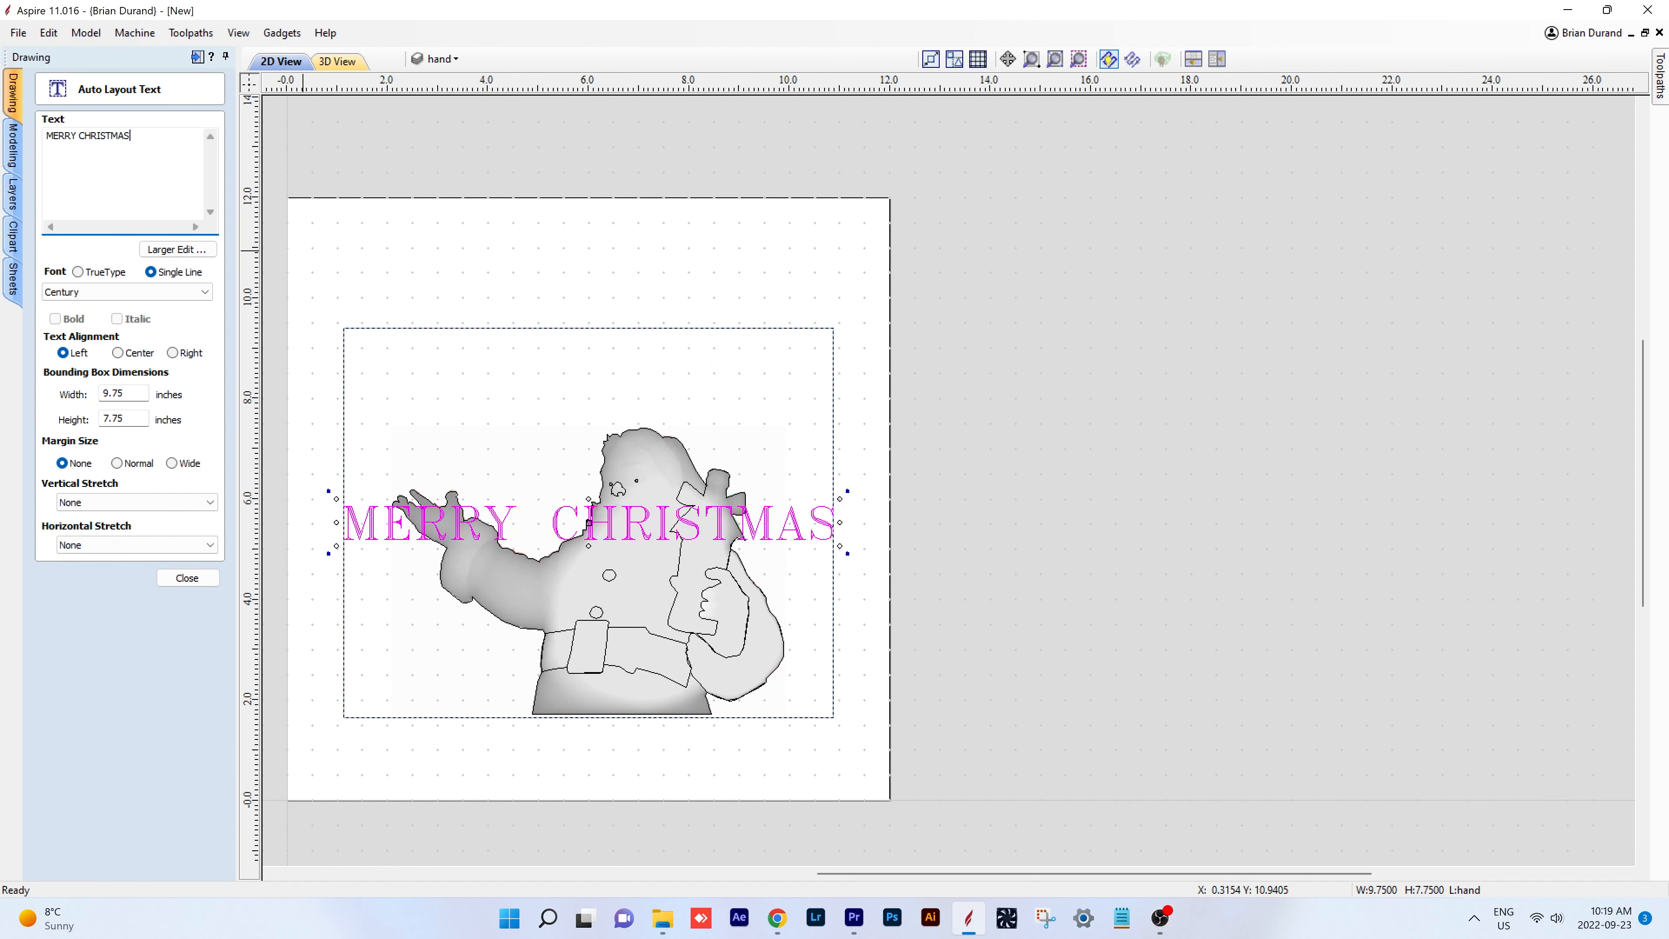
- Try the single-line Gothic 1L font on the MERRY CHRISTMAS text
left_click(131, 291)
left_click(63, 420)
left_click(122, 291)
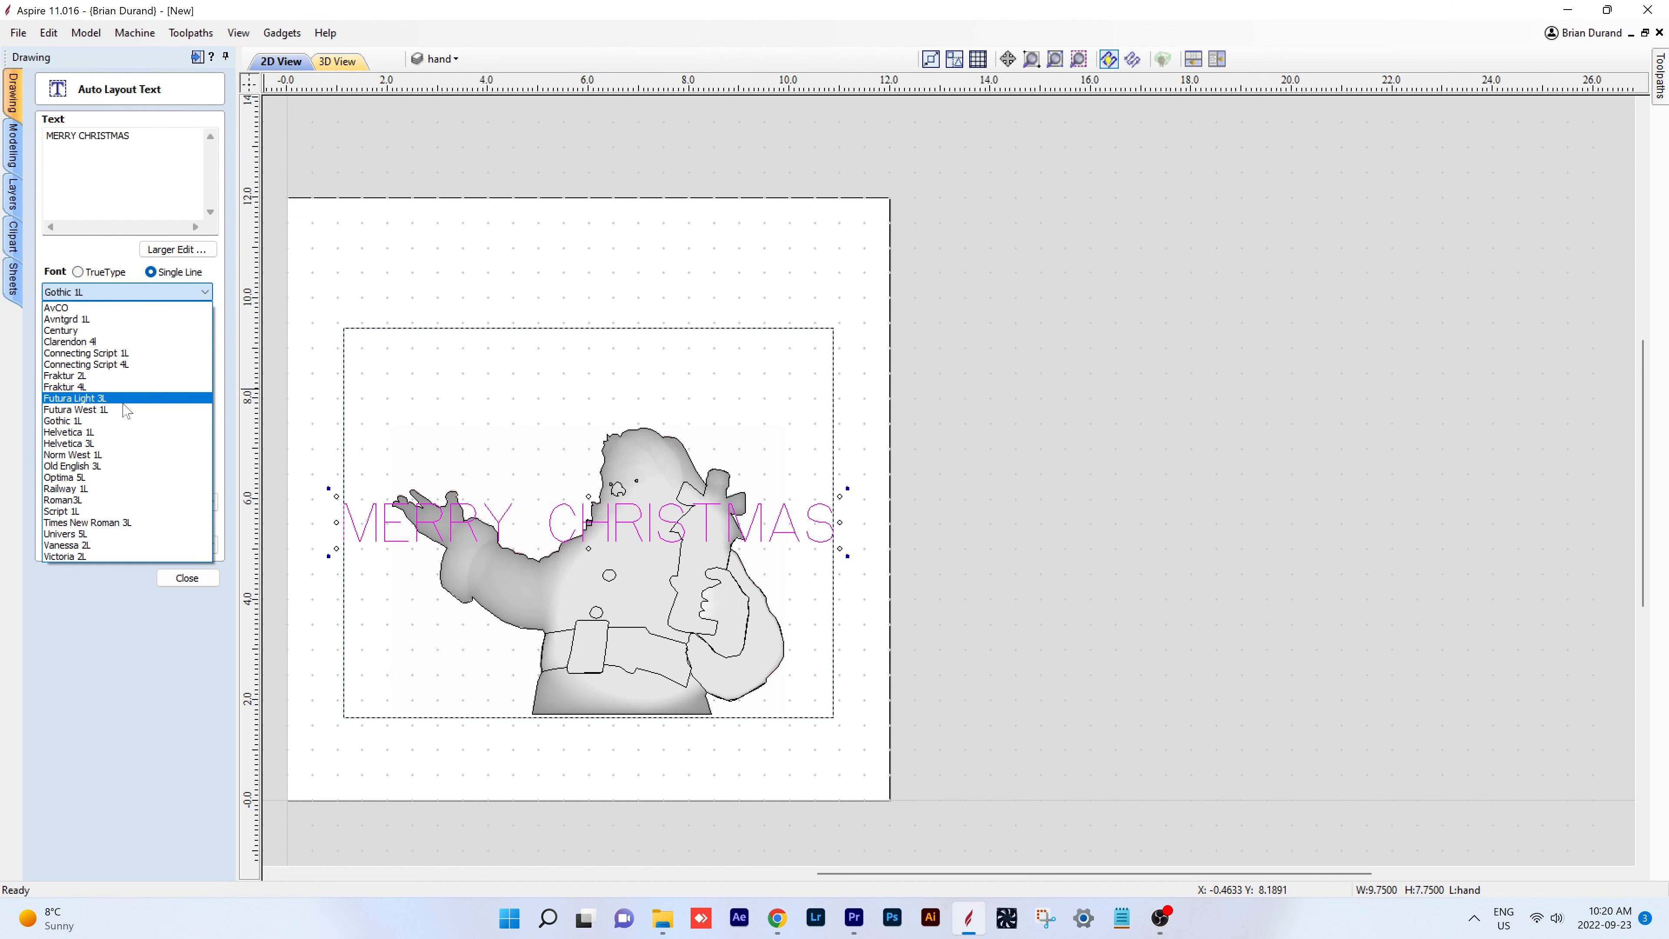
- Switch the text to the TrueType font Brush Script MT and finish the text layout
left_click(78, 272)
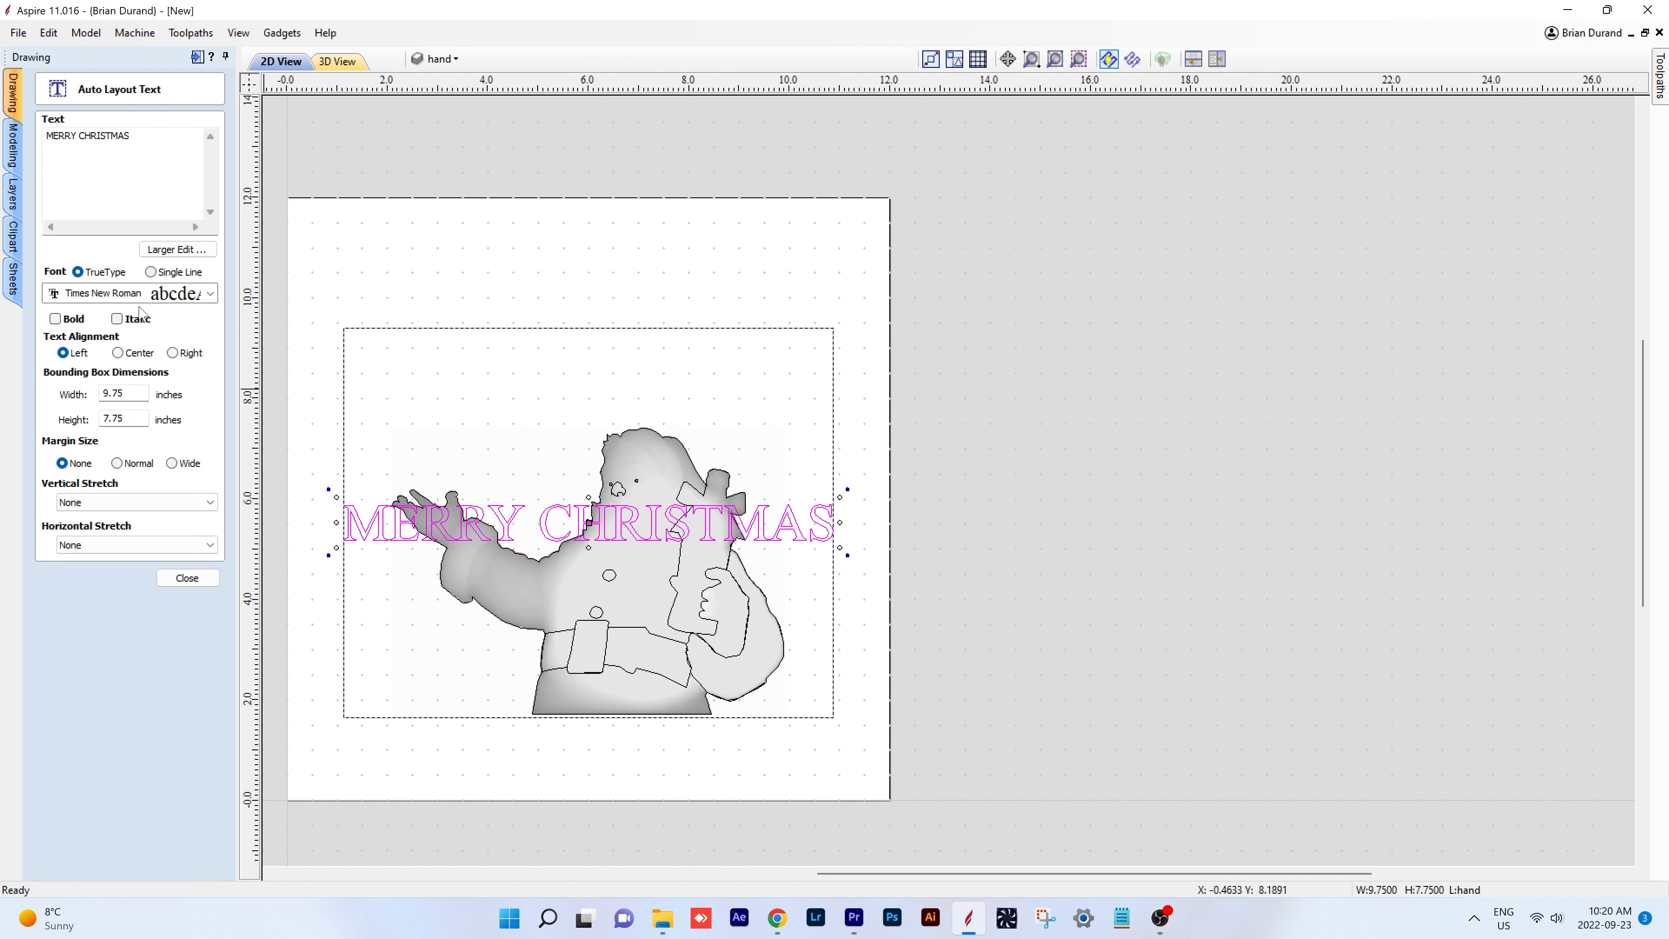
scroll(135, 297, "down", 7)
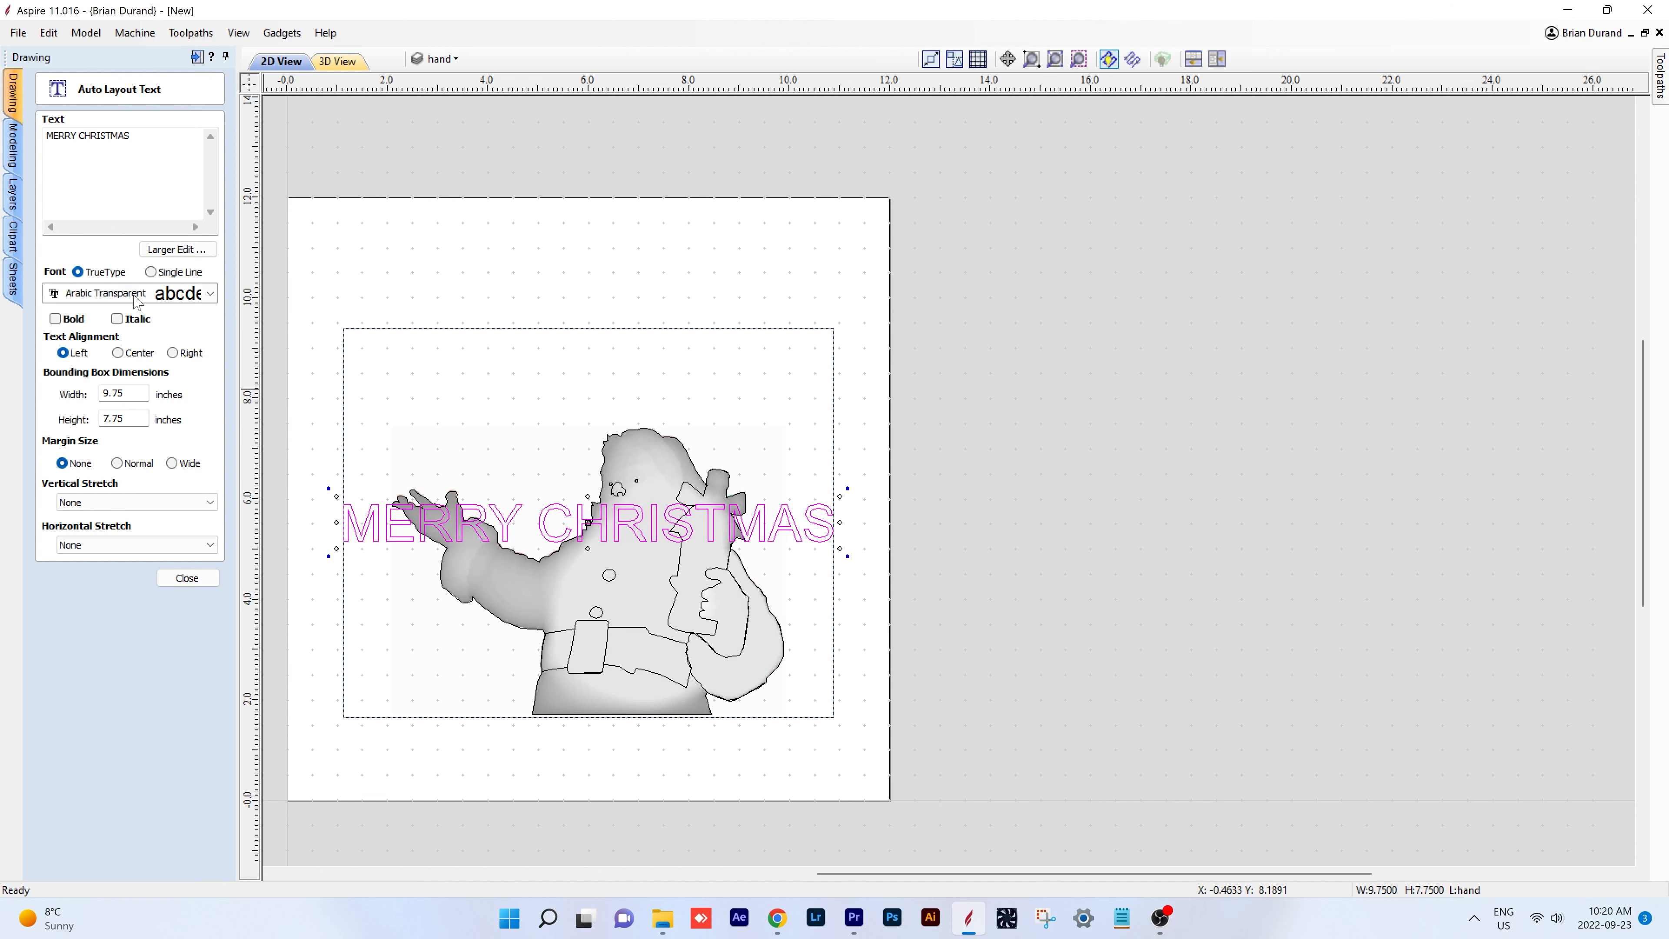
scroll(135, 298, "down", 5)
left_click(135, 295)
scroll(262, 390, "down", 5)
scroll(262, 391, "down", 3)
left_click(264, 416)
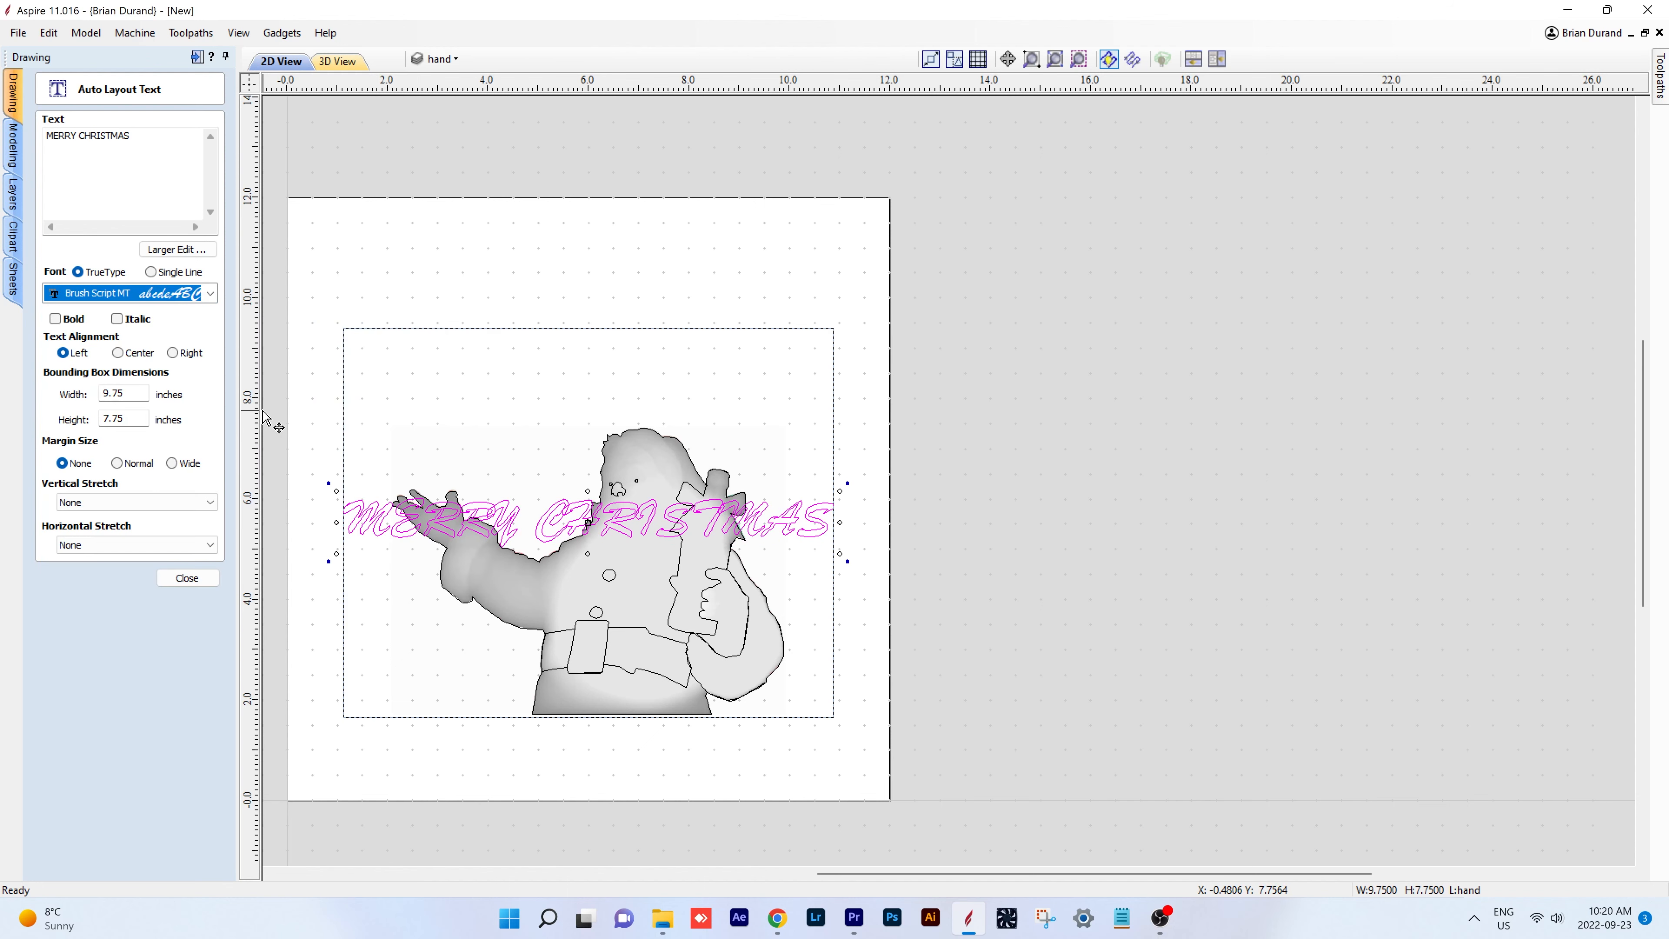
left_click(187, 578)
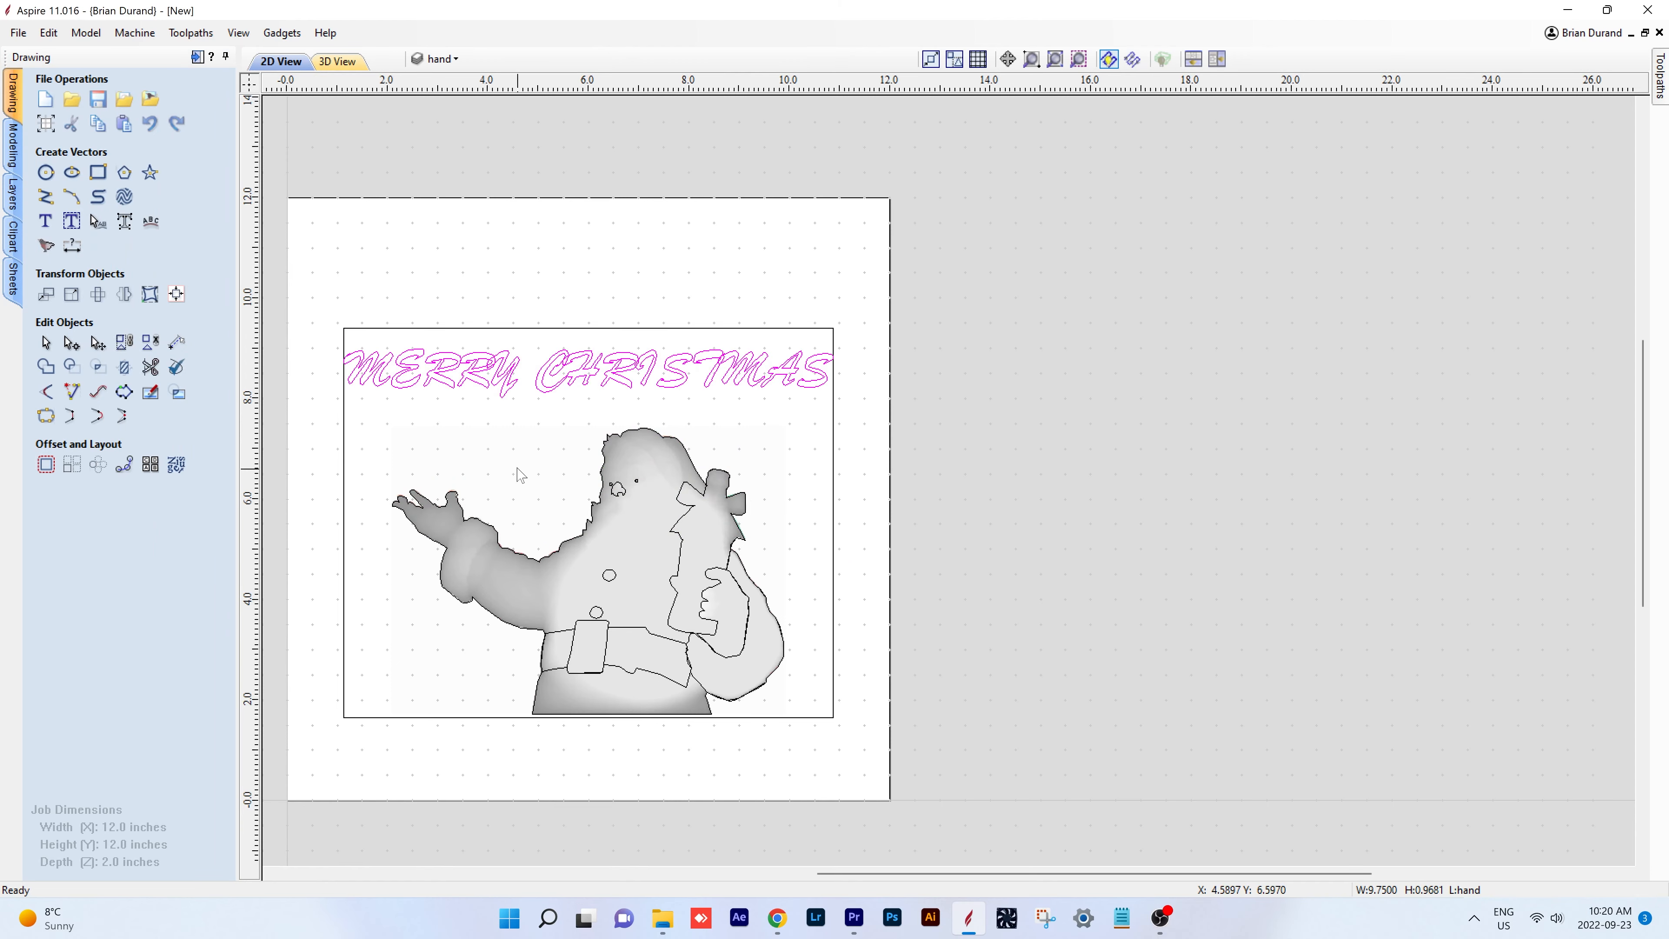
- Place the MERRY CHRISTMAS text above Santa and shrink it about its centre to about 8.70 inches wide
left_click_drag(333, 340, 363, 356, "shift")
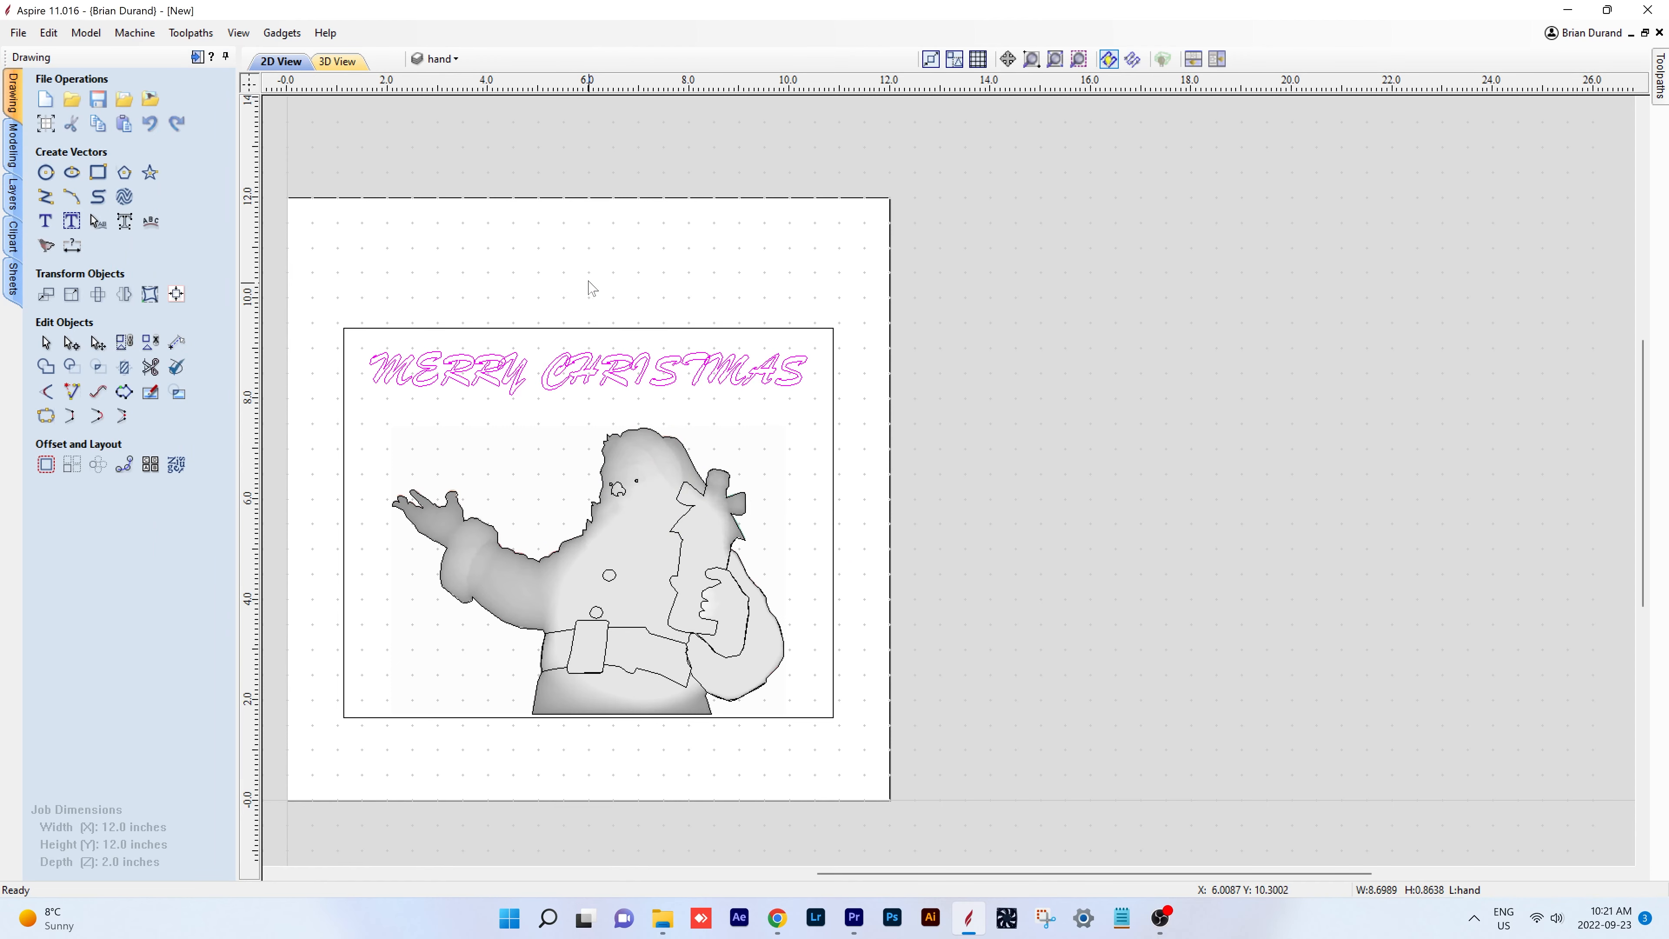
left_click(591, 287)
scroll(578, 355, "up", 1)
scroll(562, 361, "down", 1)
- Create a rounded 3D shape from the text with base height 0.02 and exact height 0.01 inches, and inspect it in 3D
left_click(421, 355)
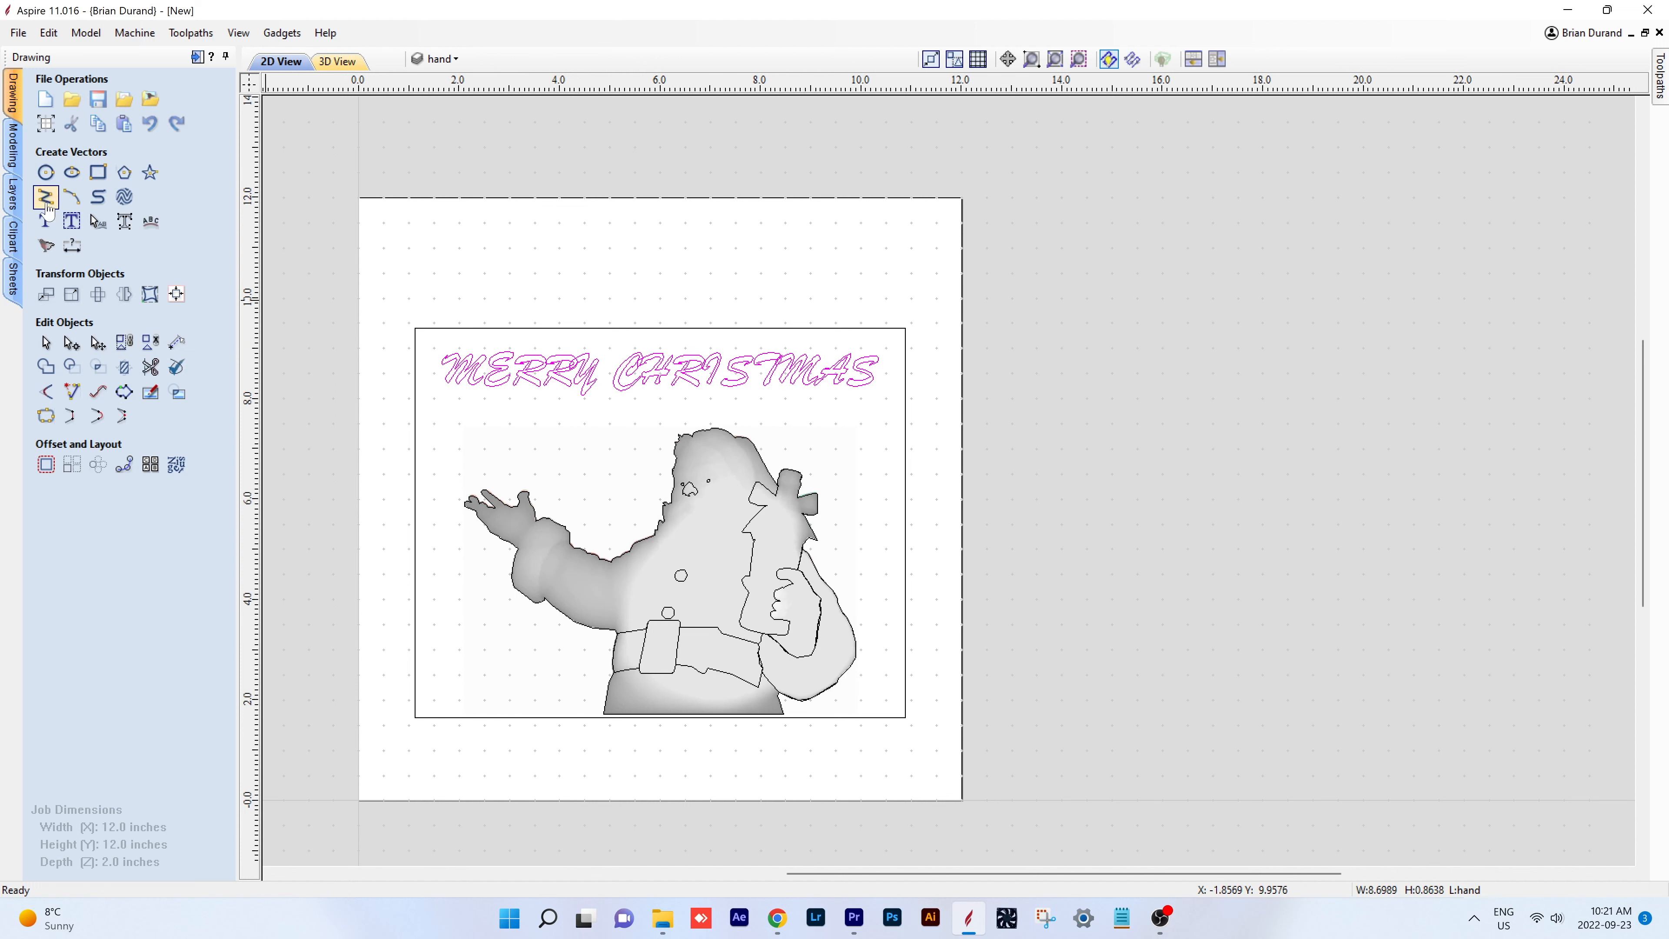
left_click(13, 147)
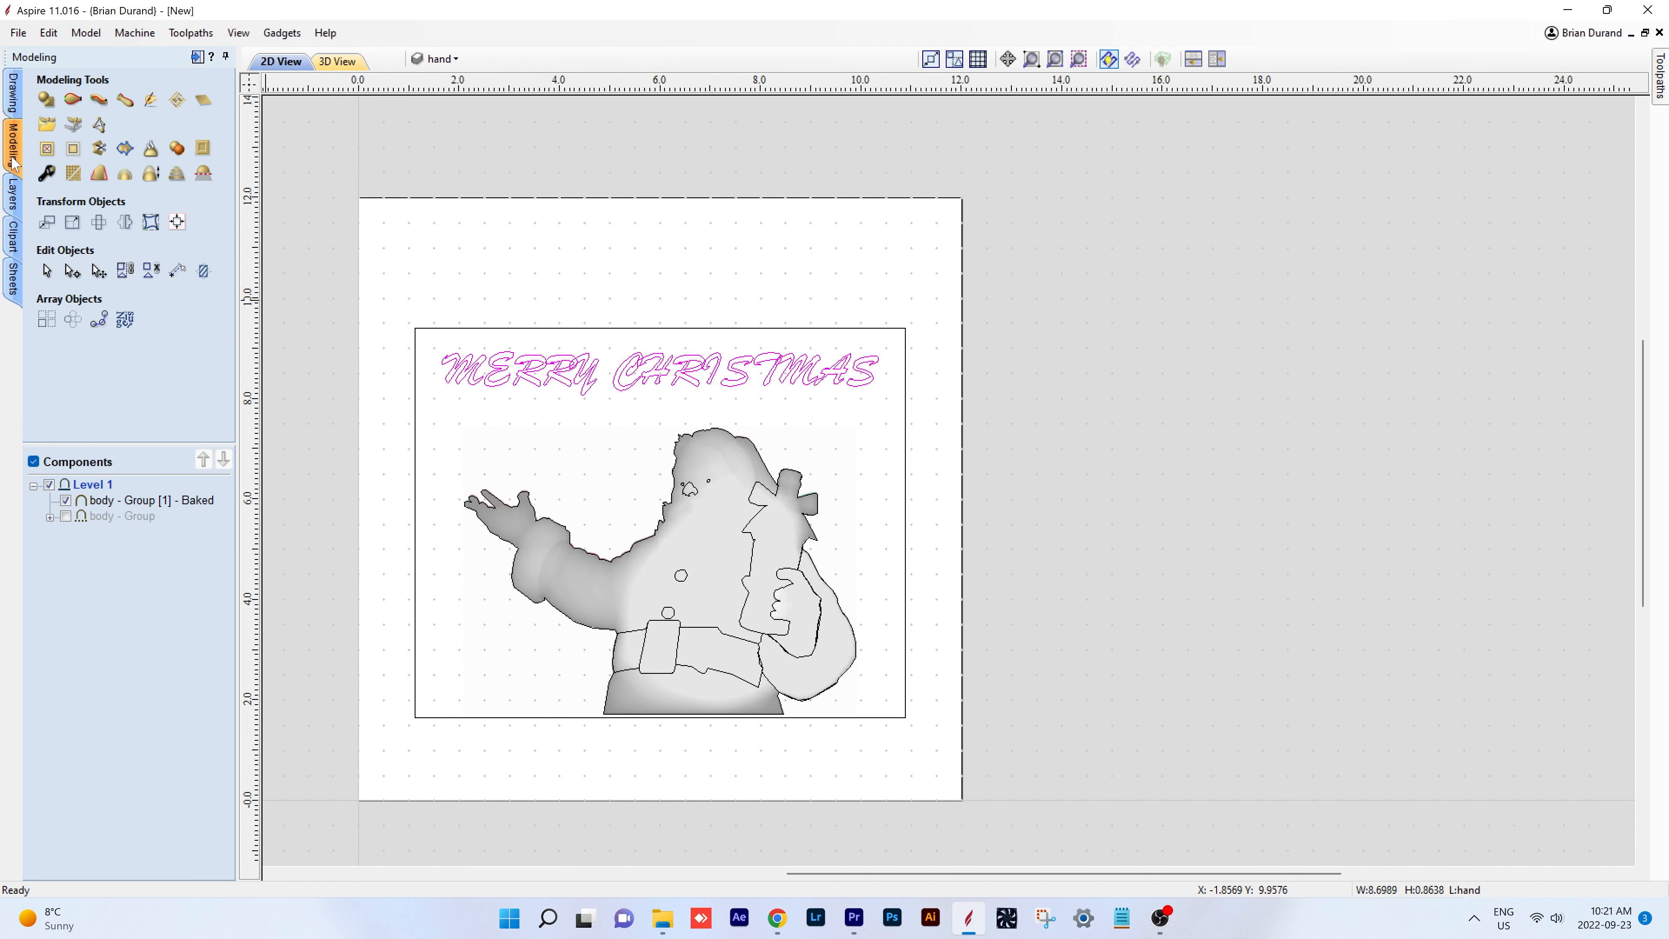
left_click(45, 100)
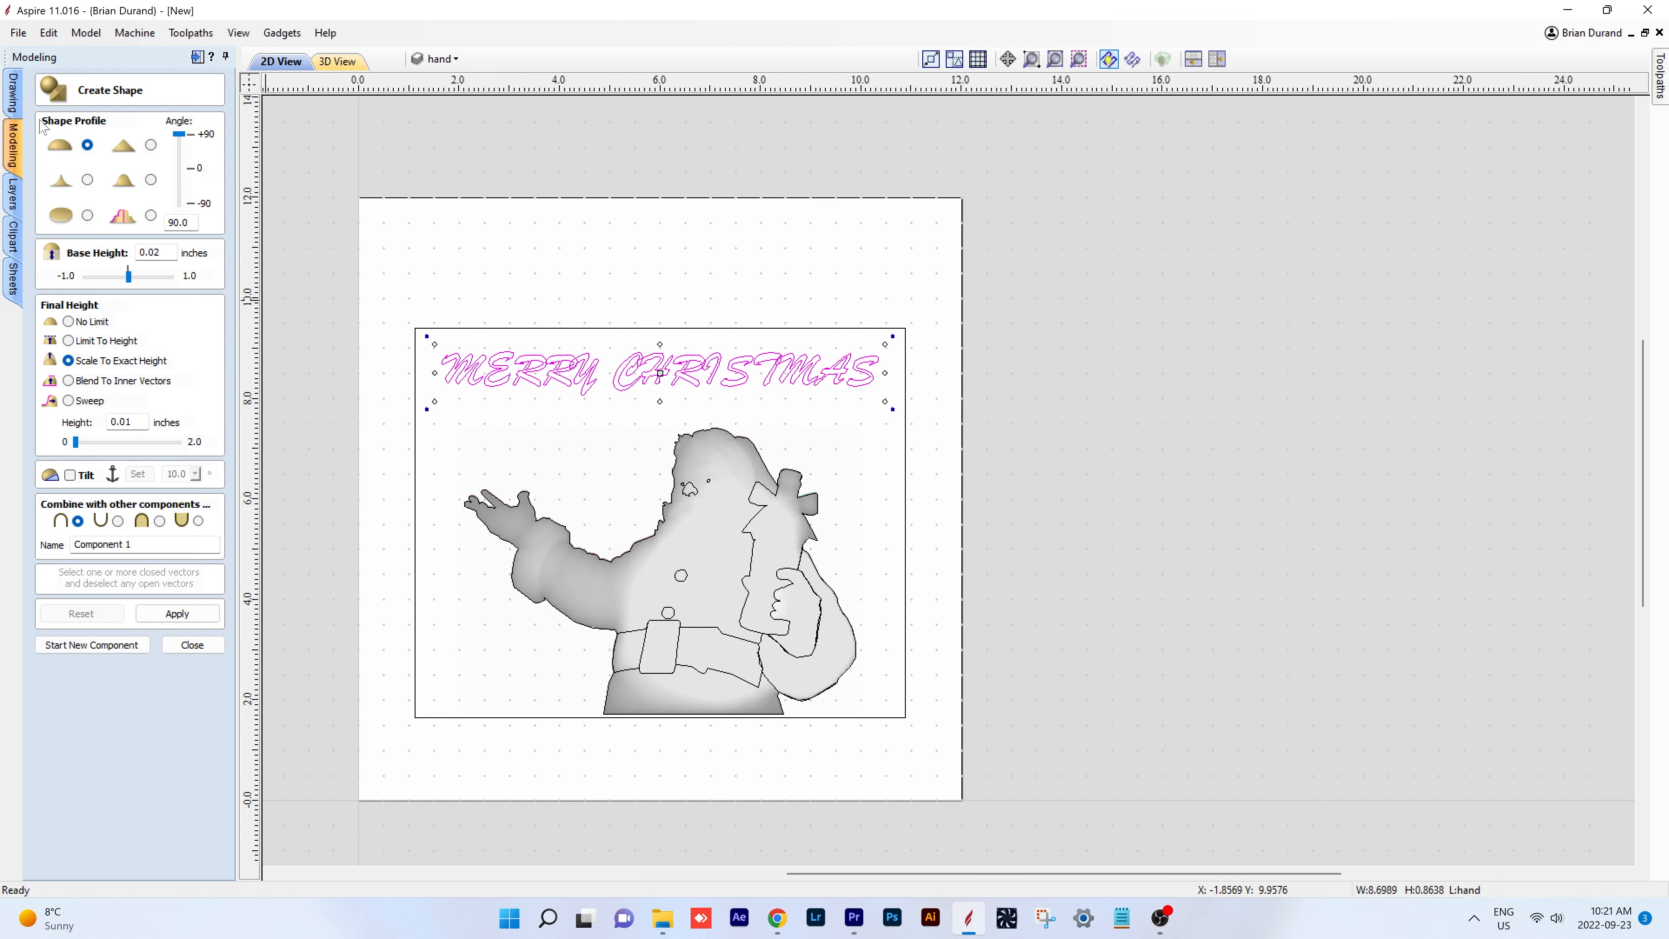
left_click(189, 611)
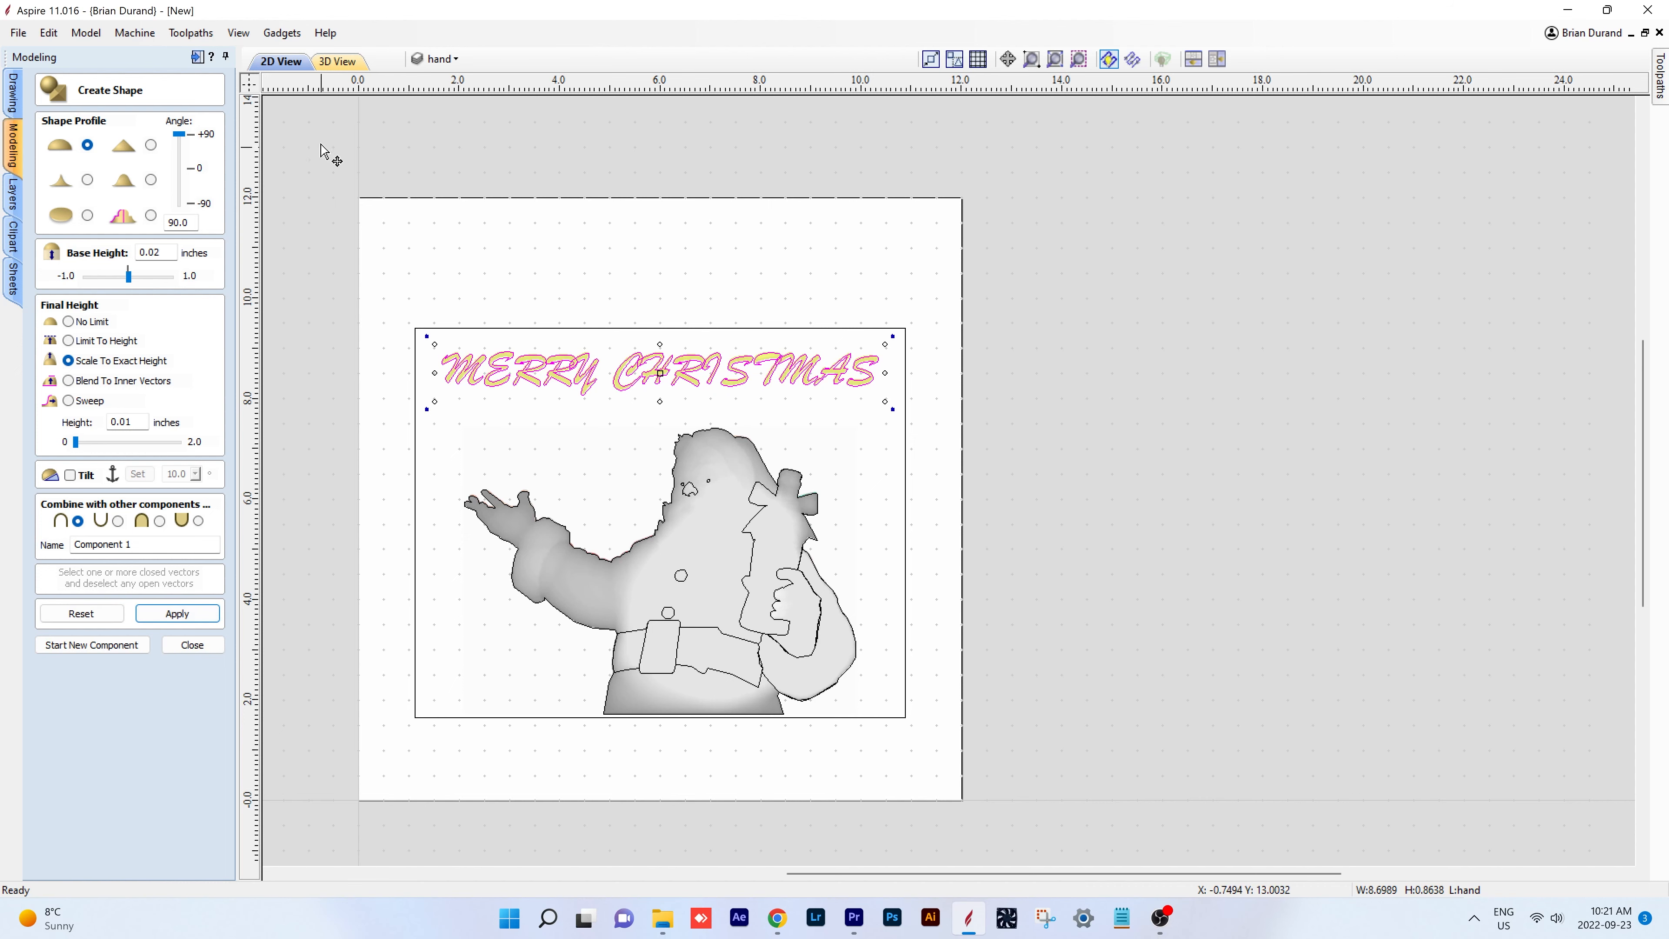
left_click(333, 62)
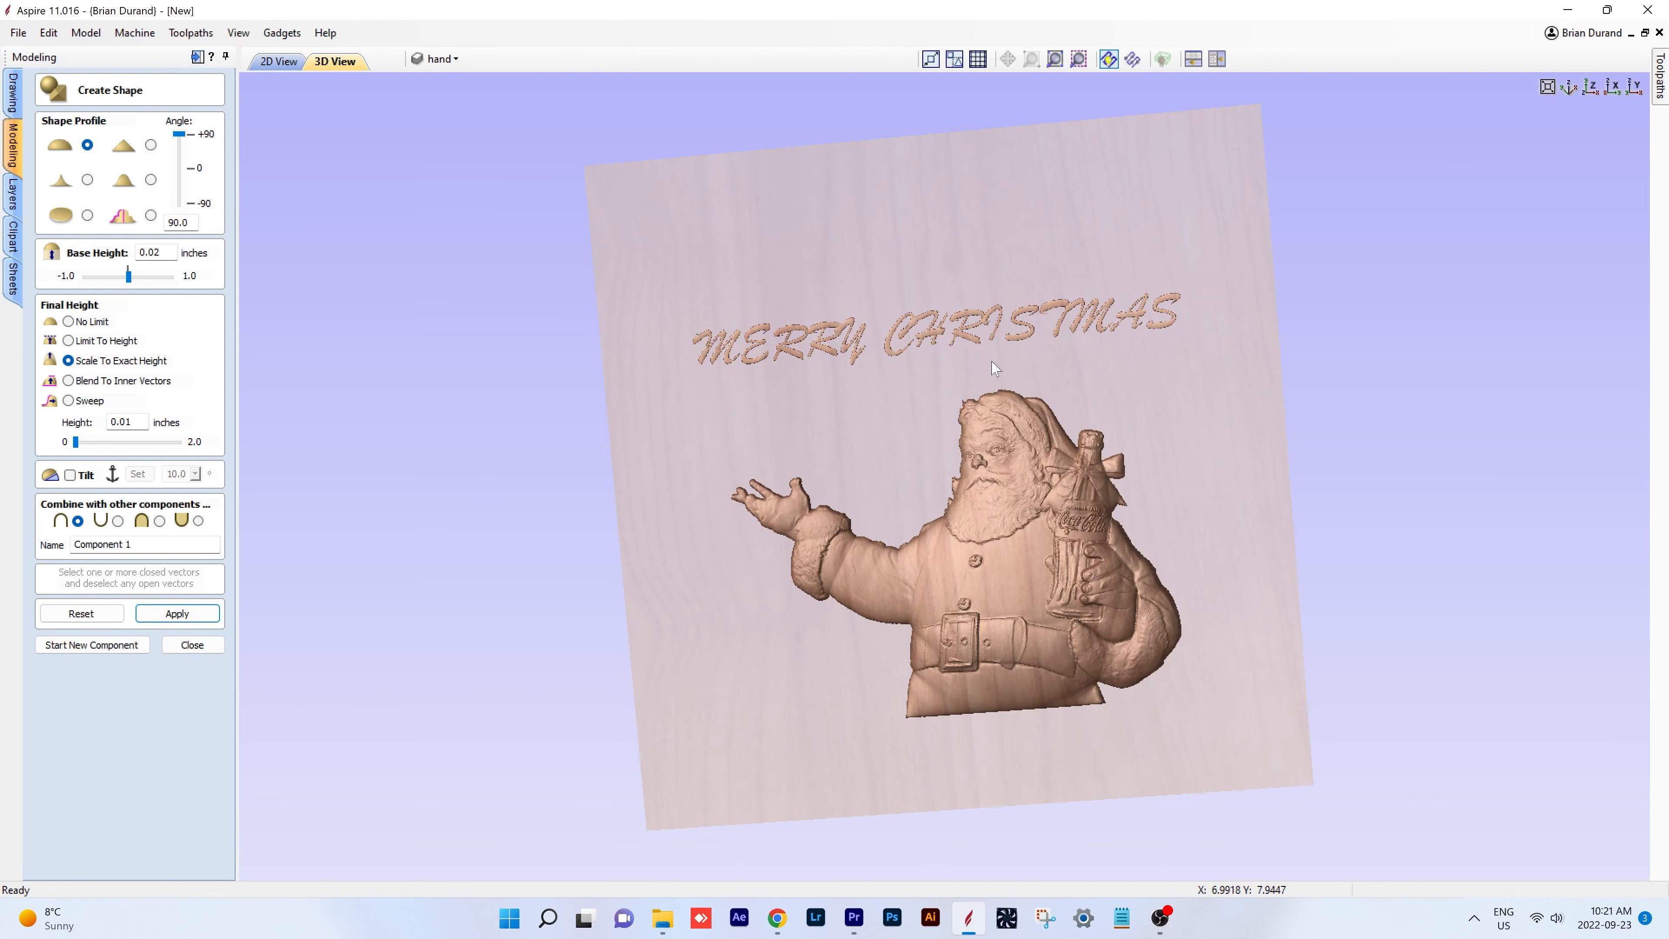
scroll(996, 366, "up", 2)
left_click_drag(1298, 332, 886, 500)
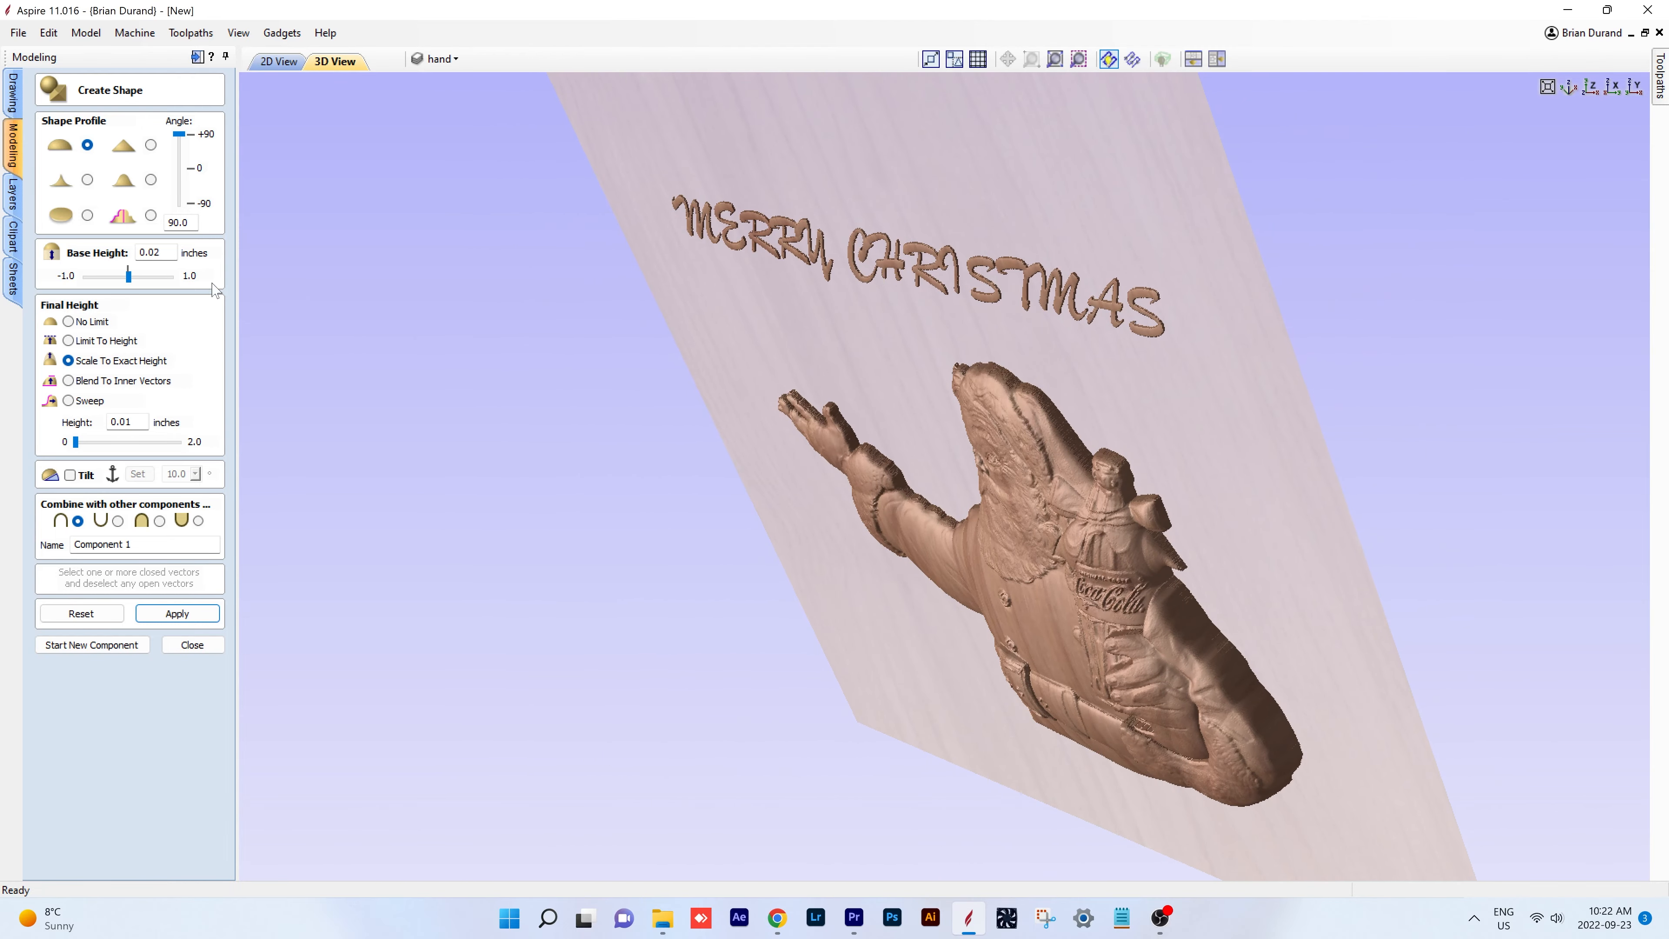
- Raise the lettering to base height 0.04 and final height 0.02 inches, apply it and finish the shape
left_click_drag(129, 273, 132, 273)
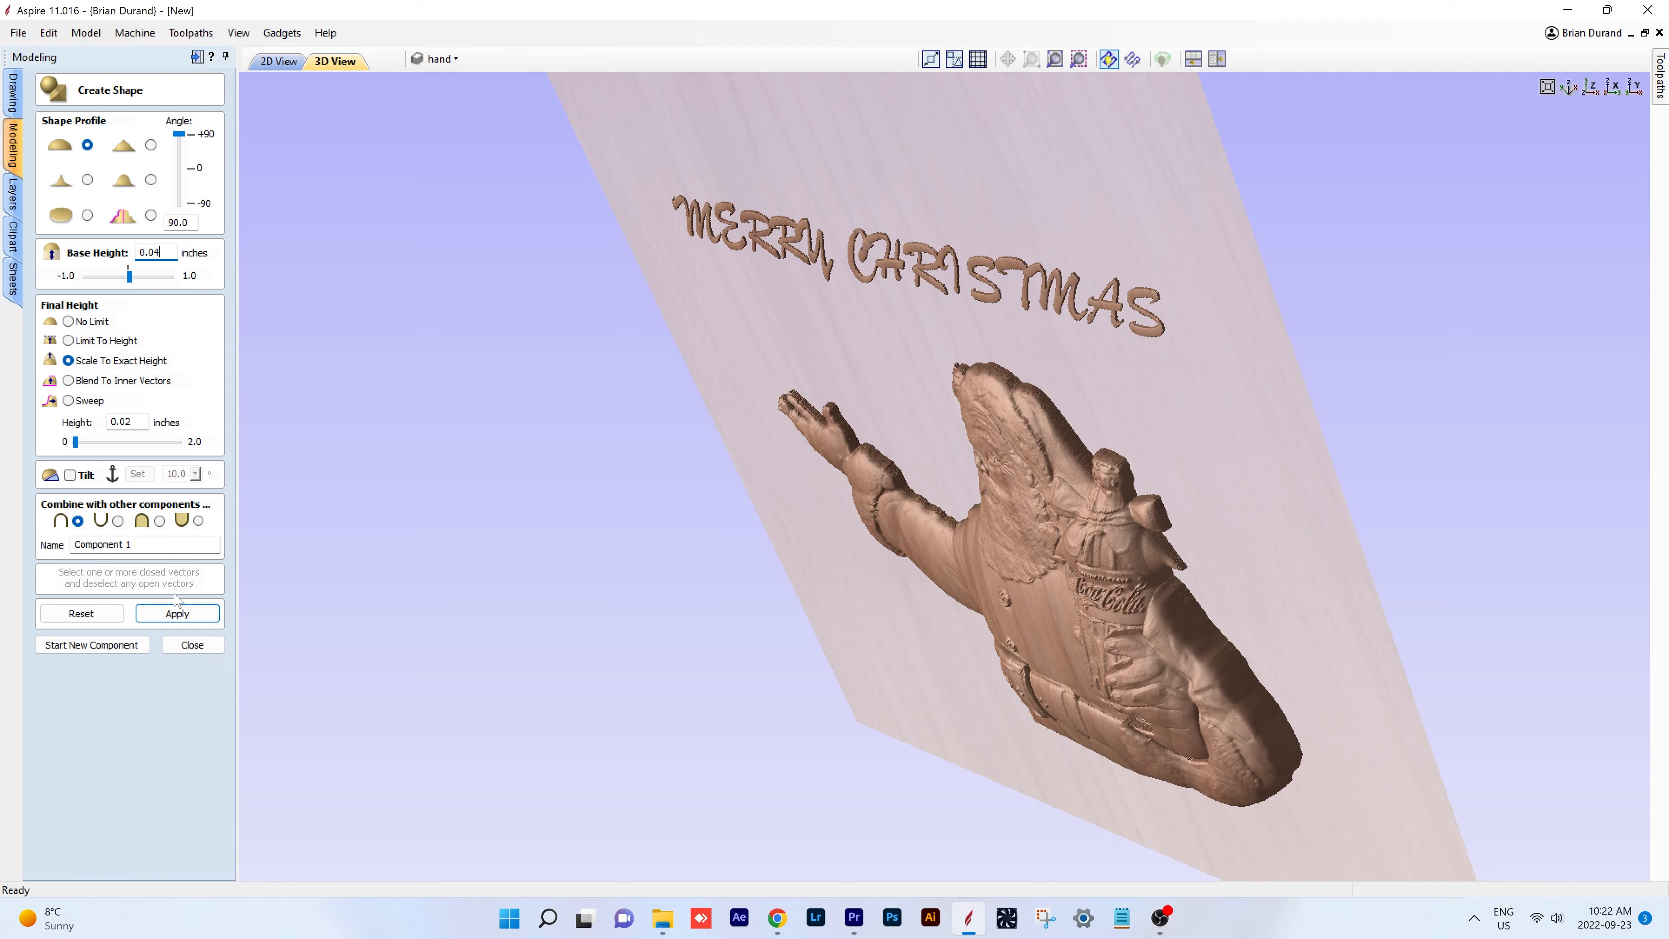
left_click(177, 611)
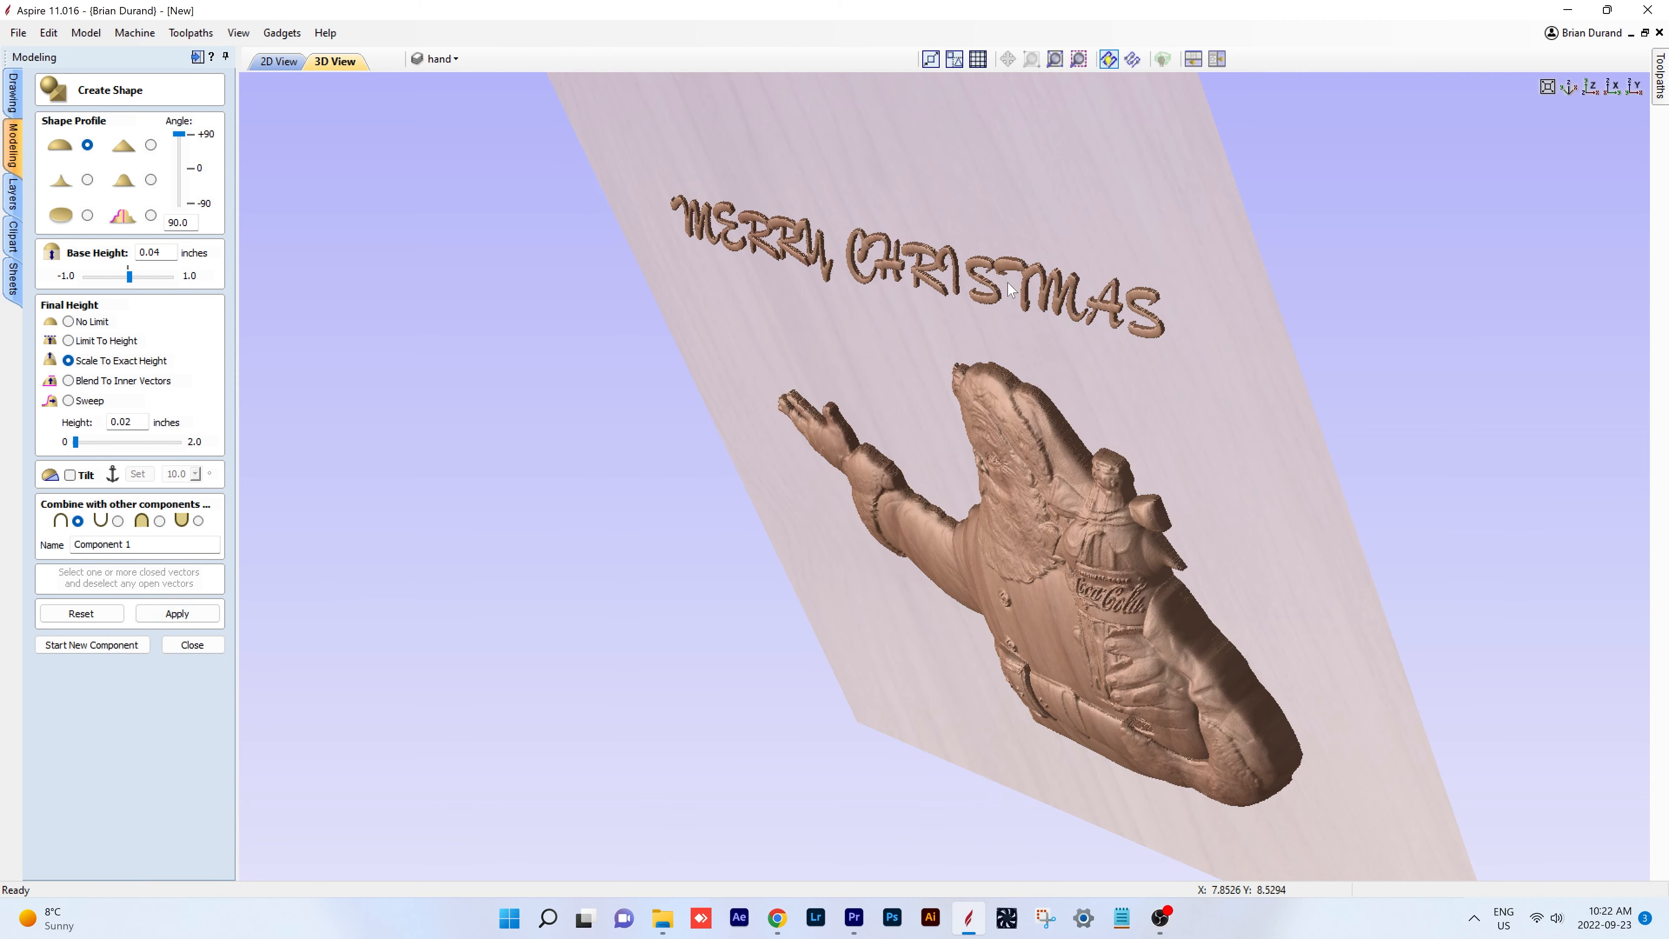
left_click_drag(956, 326, 1223, 180)
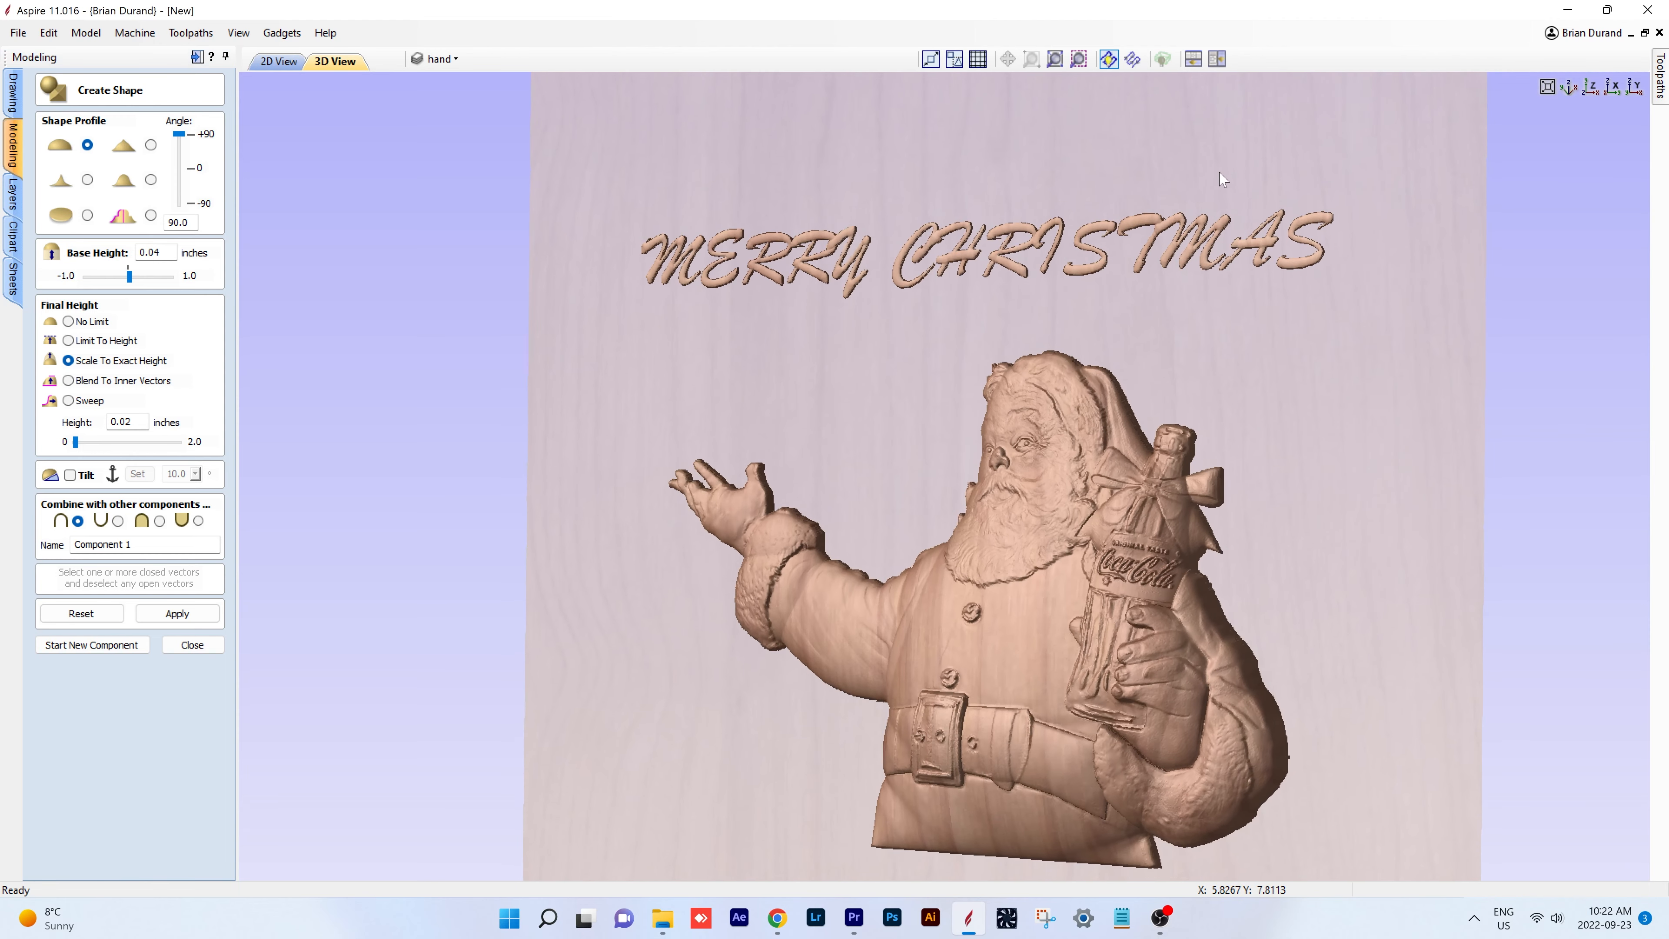
left_click(172, 611)
left_click(192, 644)
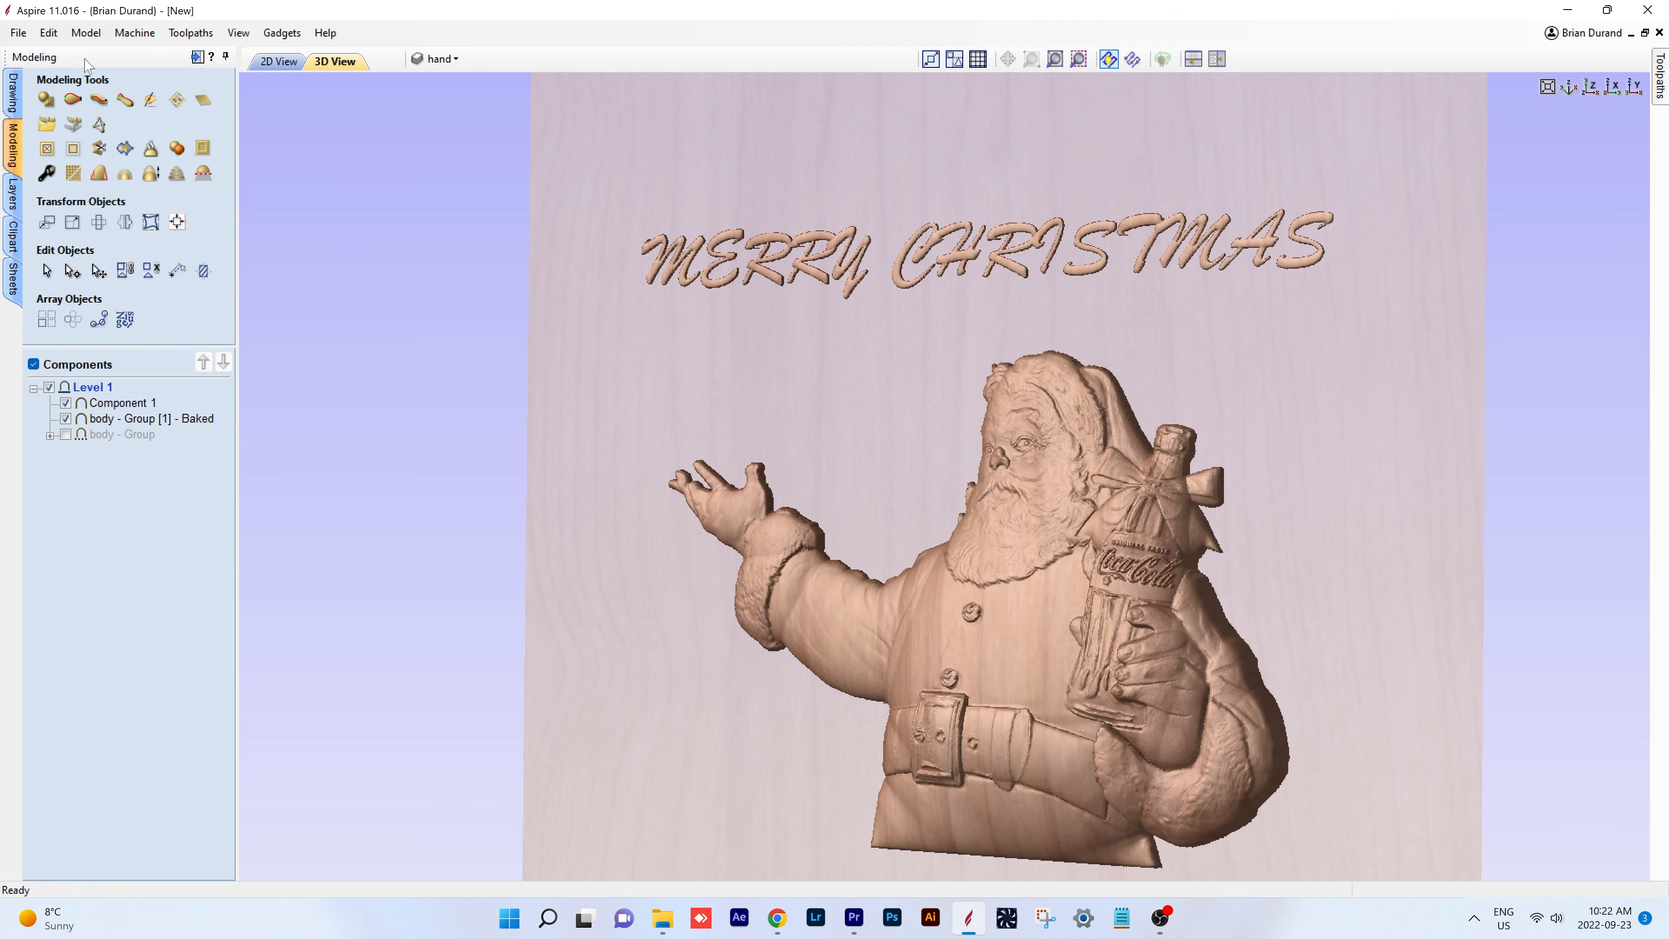
- Recalculate the 3D Finish 2 toolpath with the new lettering included and preview all toolpaths
left_click(196, 57)
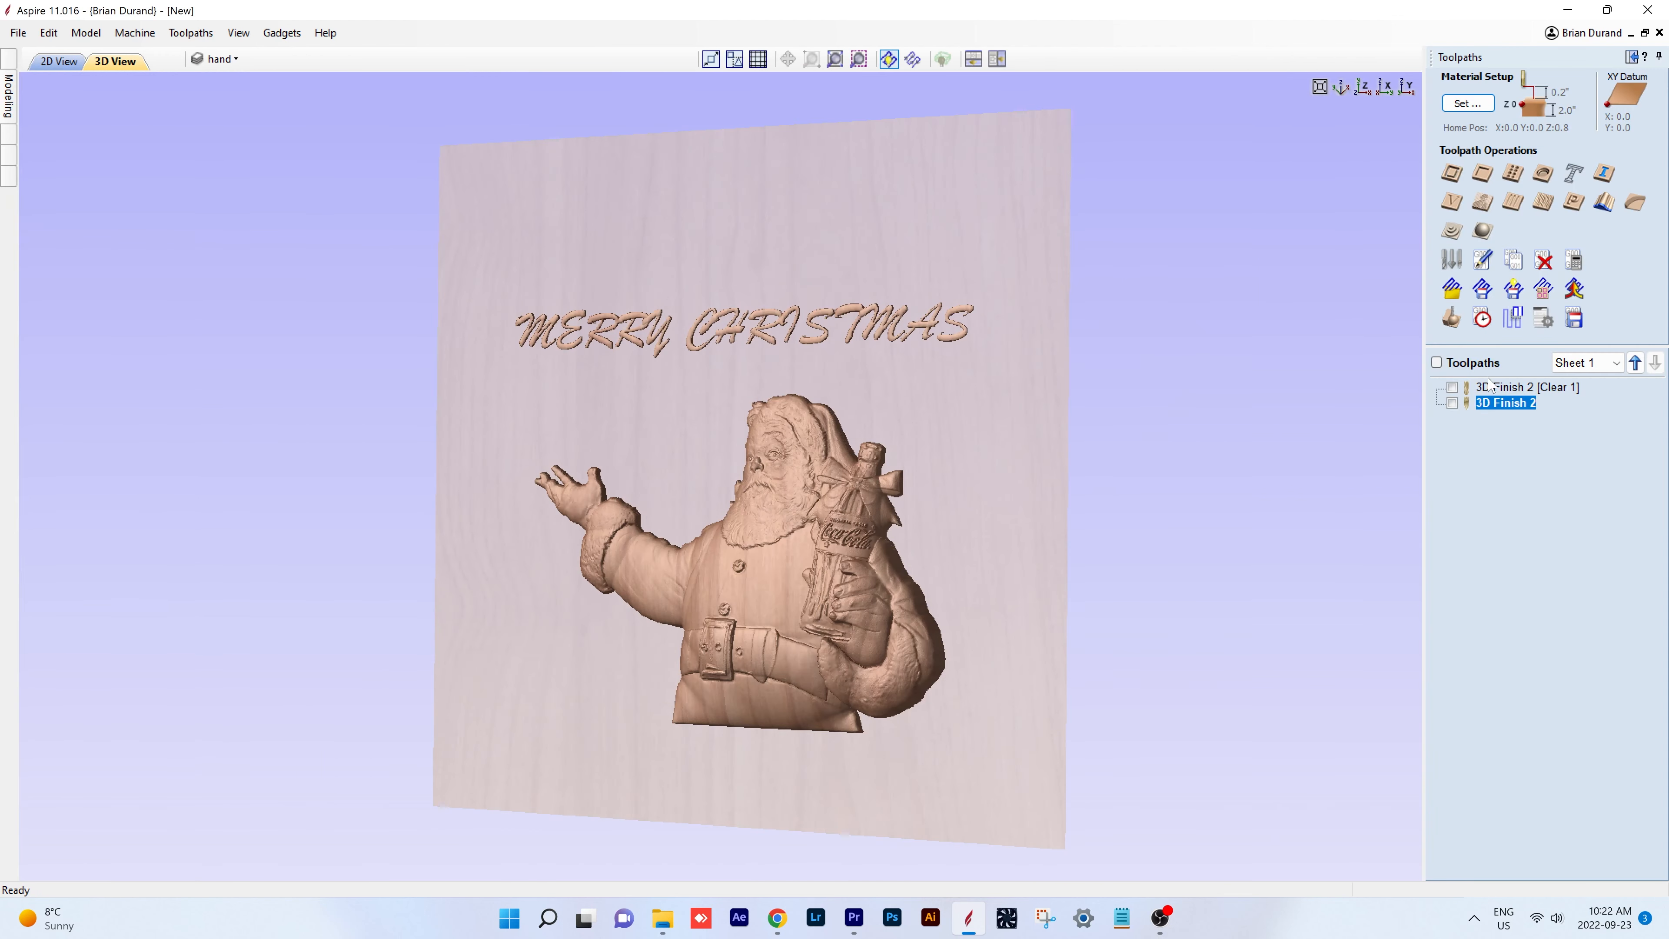
double_click(1508, 403)
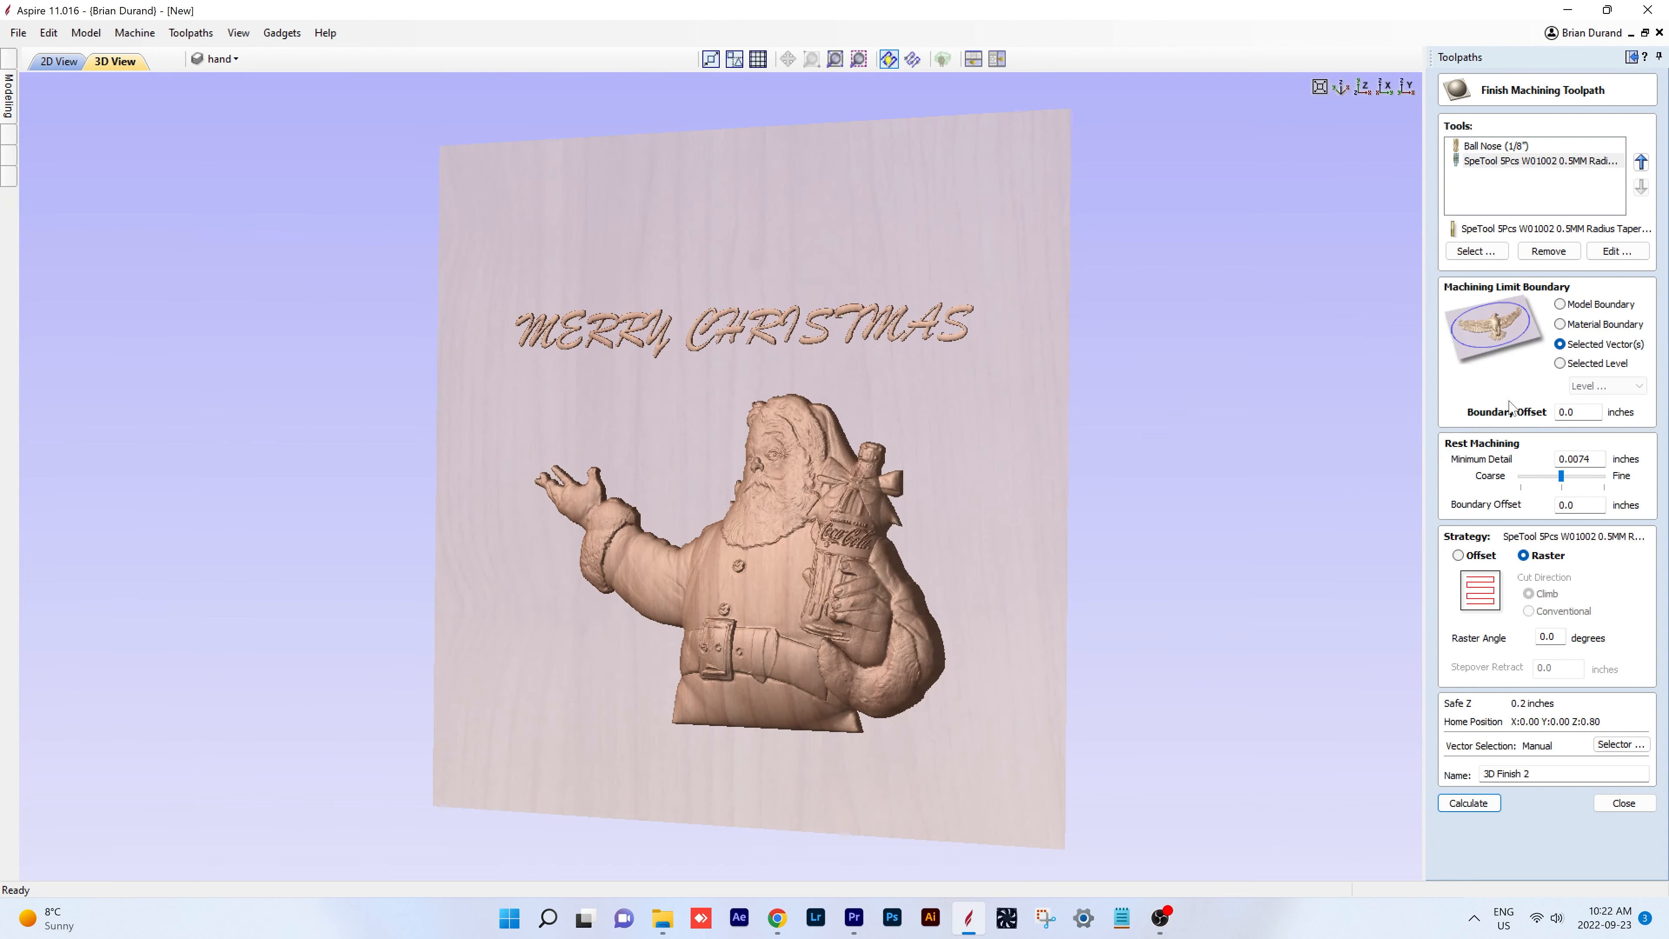
left_click(1469, 803)
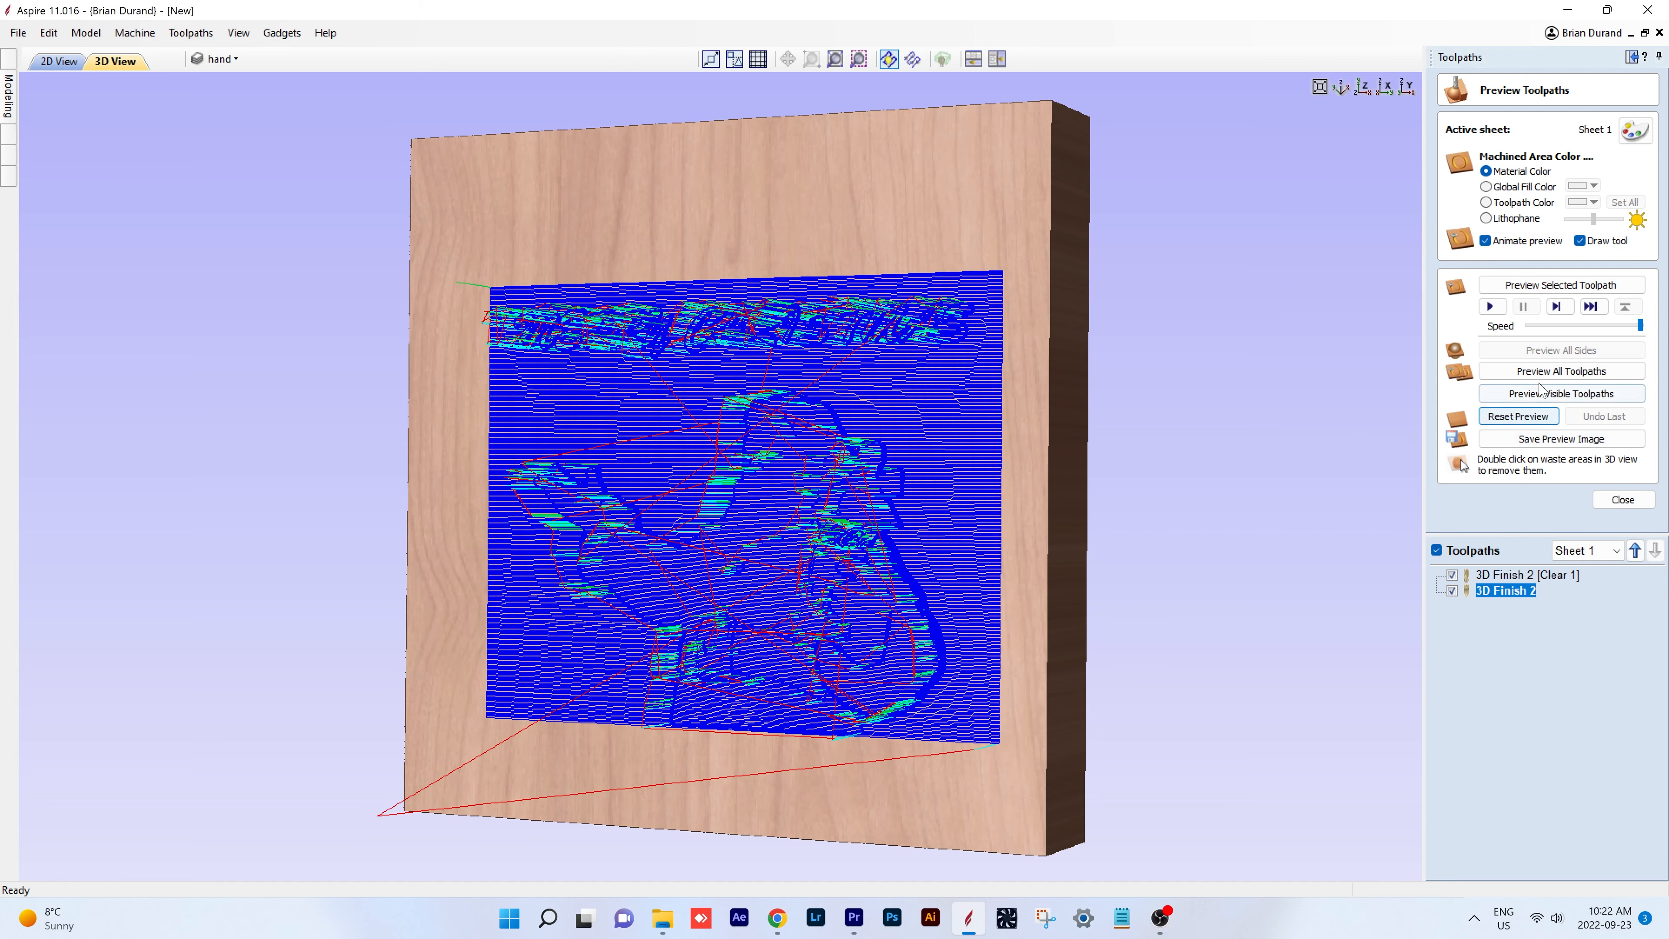
left_click(1561, 370)
- Examine the simulated carving of the lettering and Santa from several angles and up close
left_click_drag(660, 411, 709, 682)
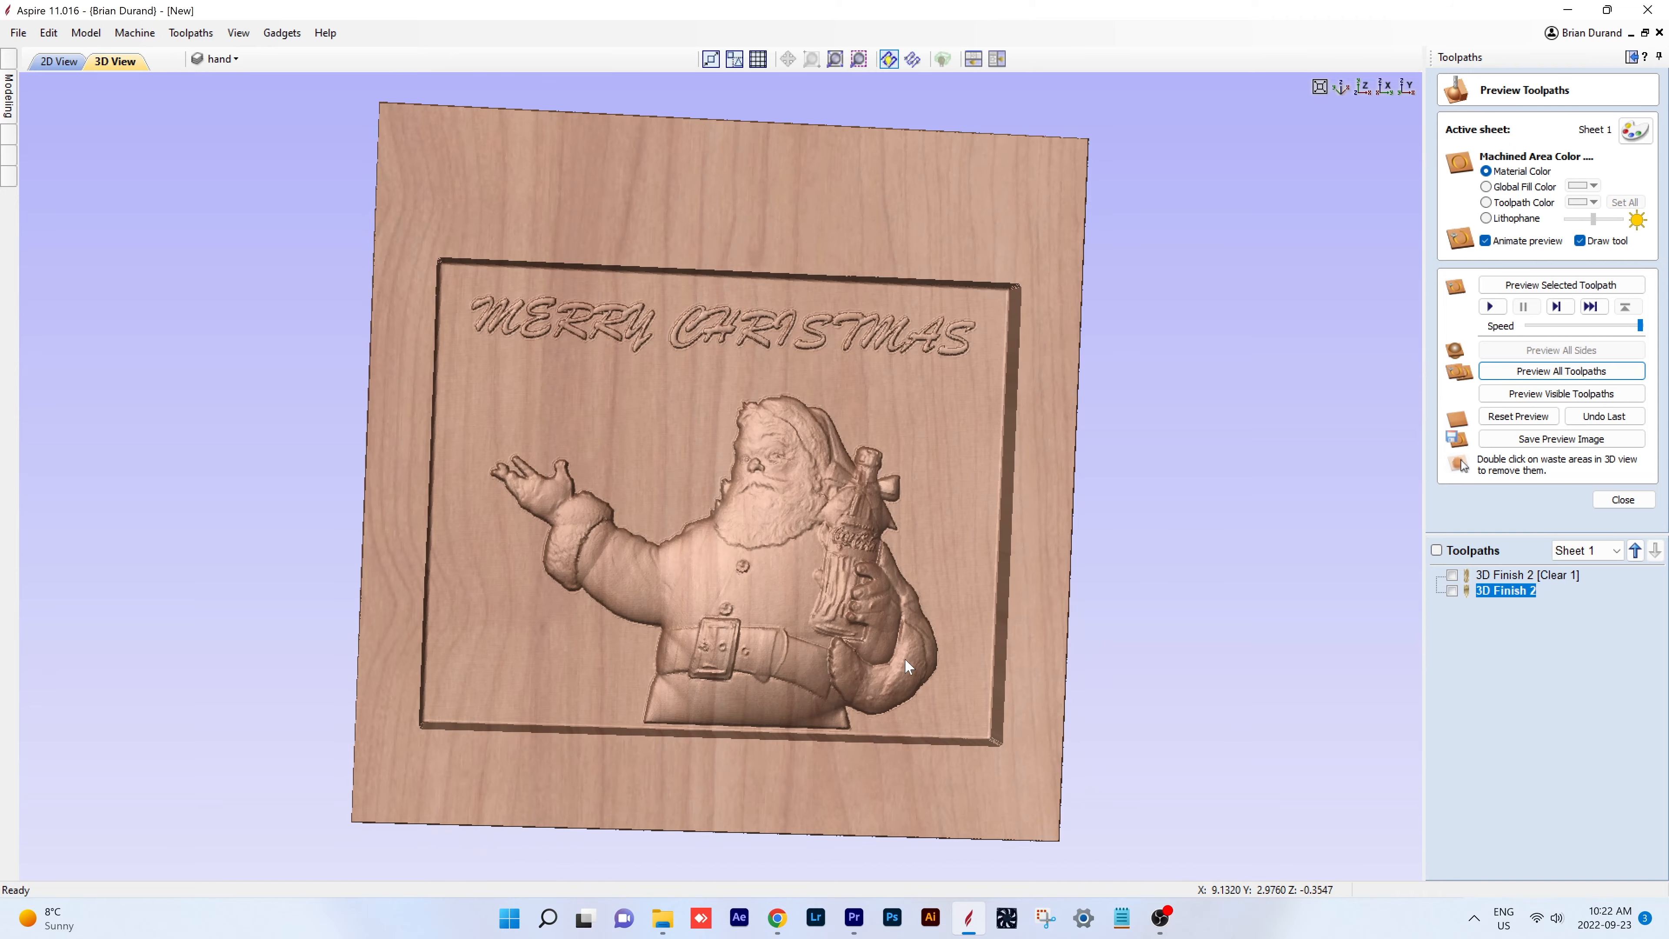
left_click_drag(904, 658, 929, 608)
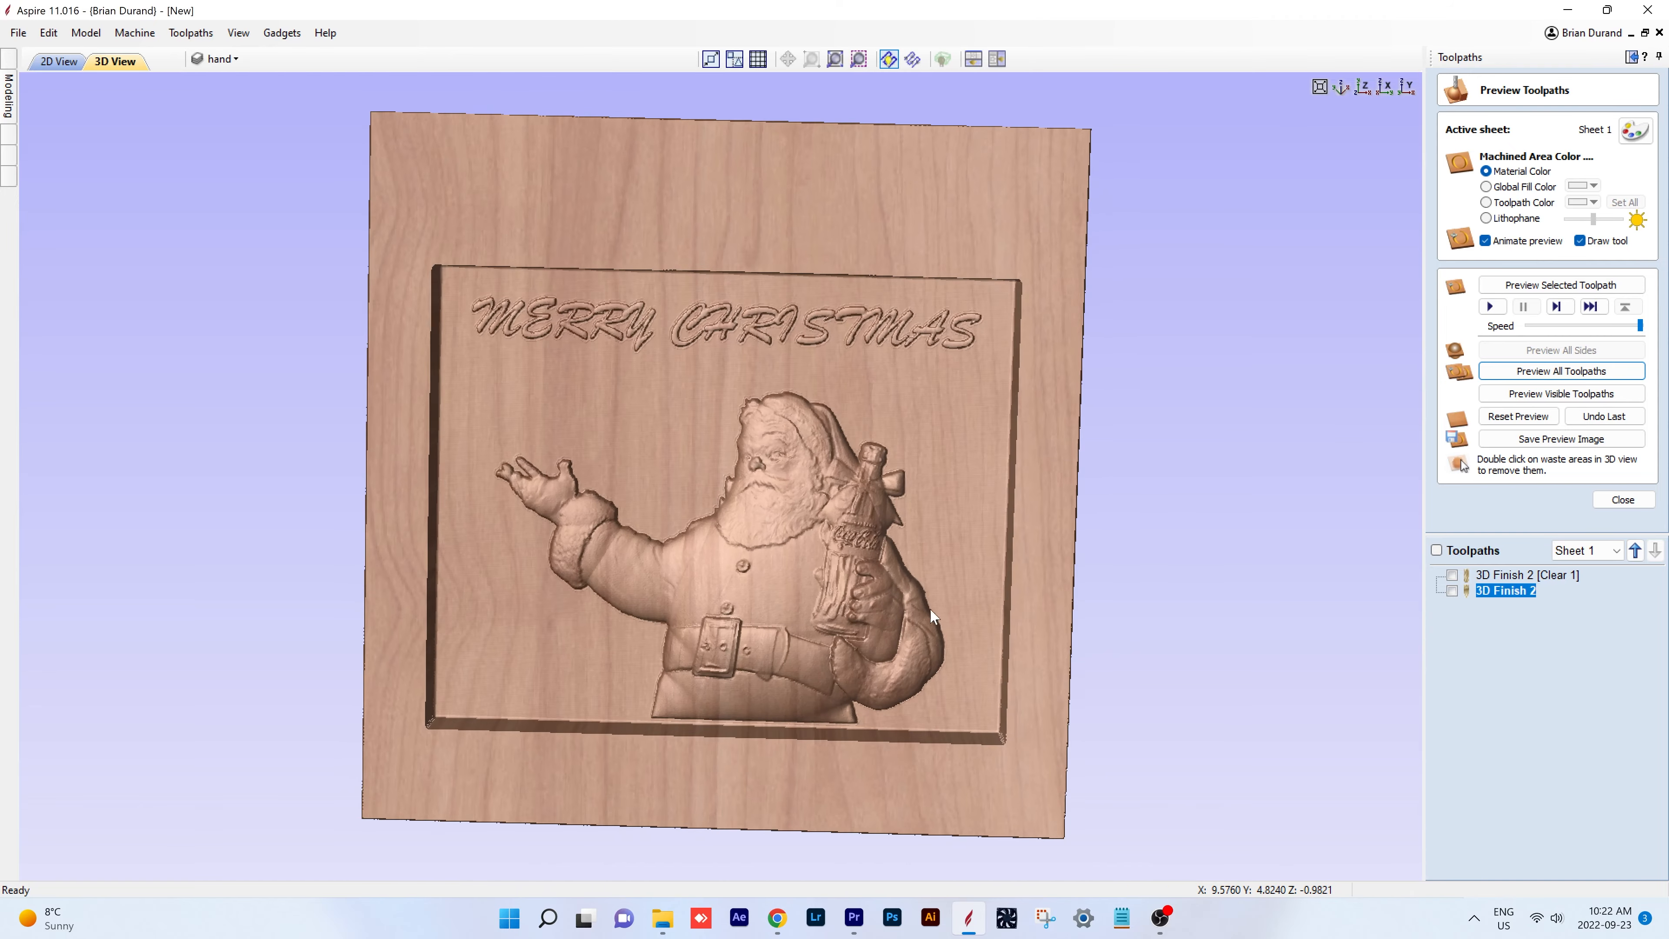
left_click_drag(513, 521, 844, 526)
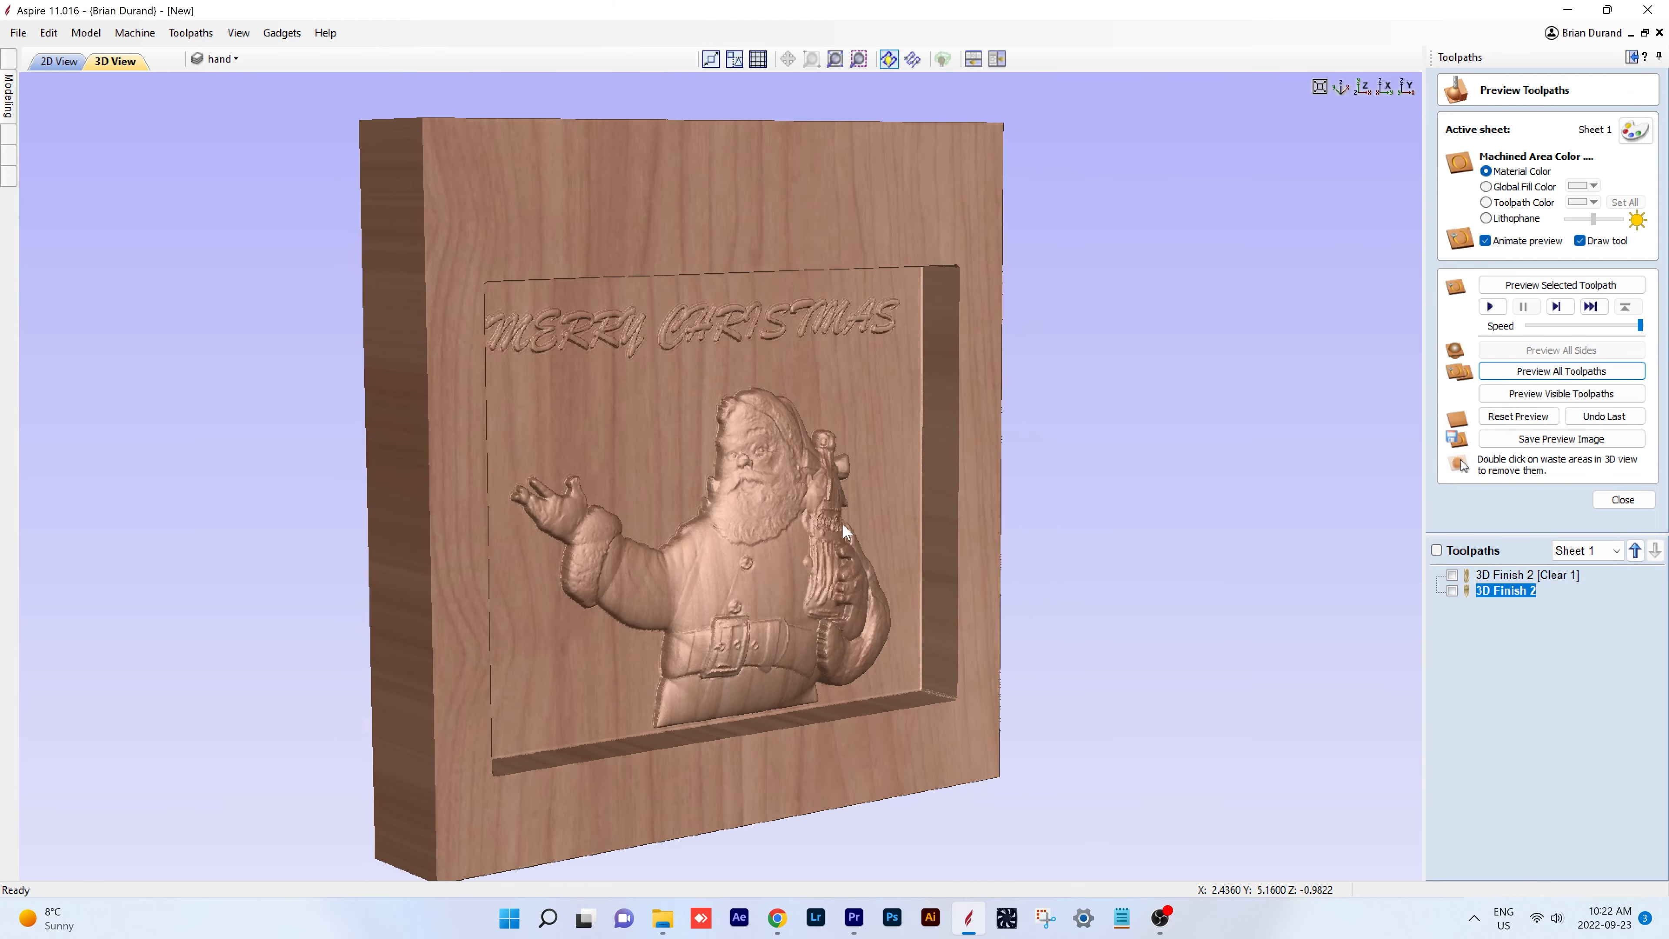
scroll(733, 486, "up", 3)
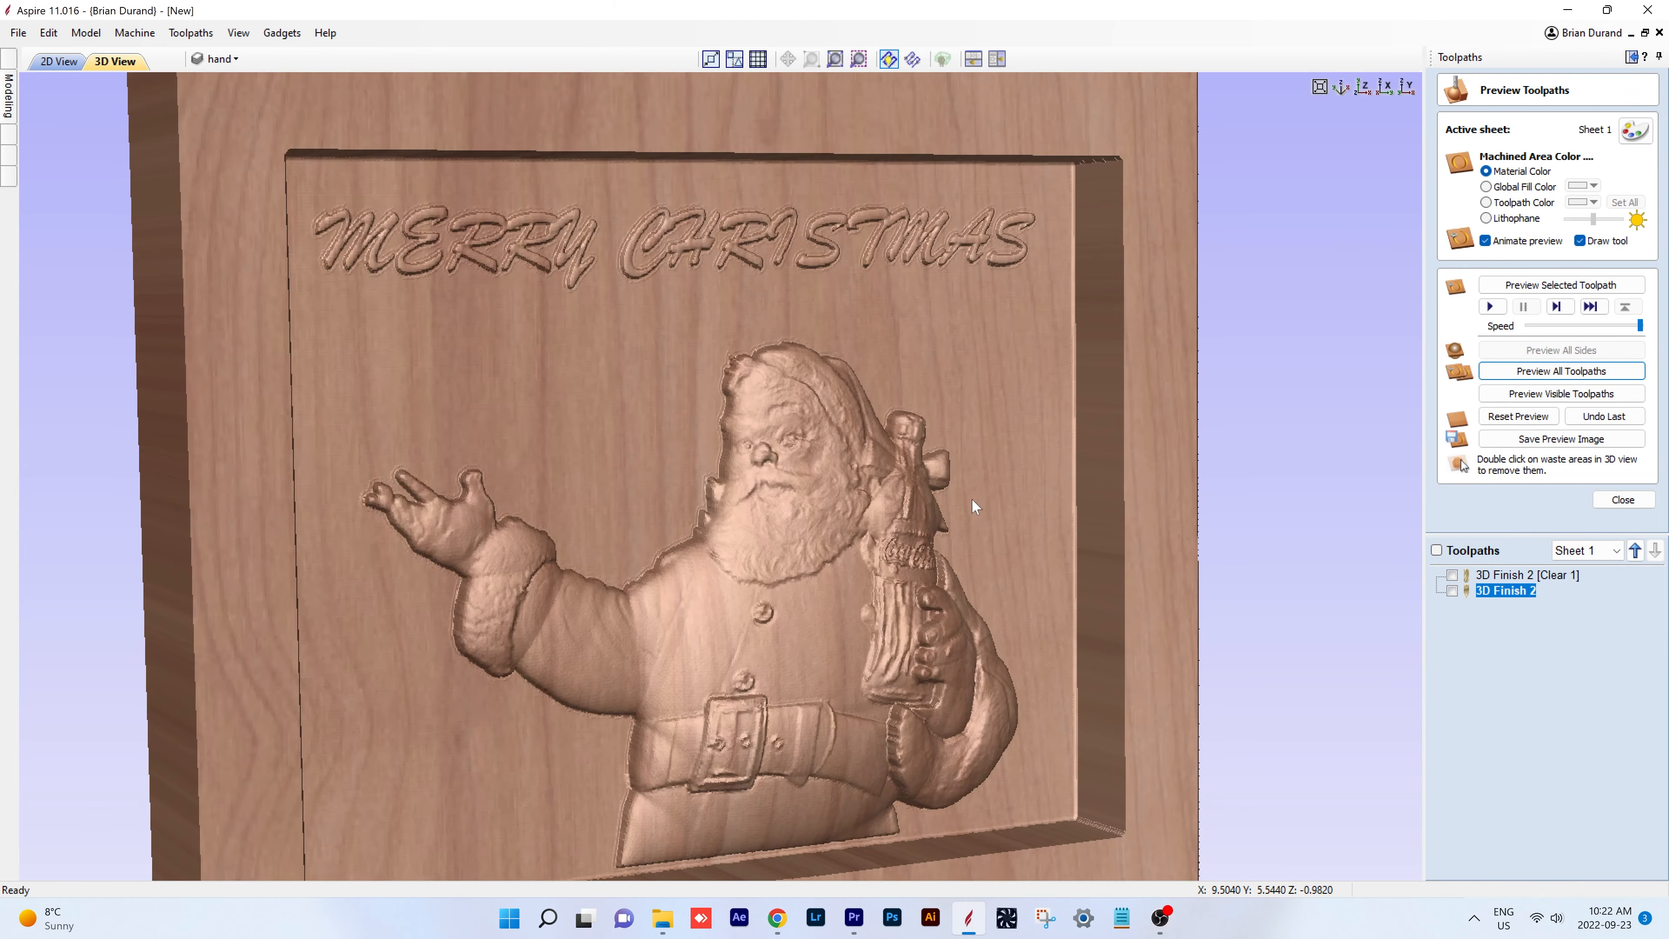
scroll(972, 504, "up", 3)
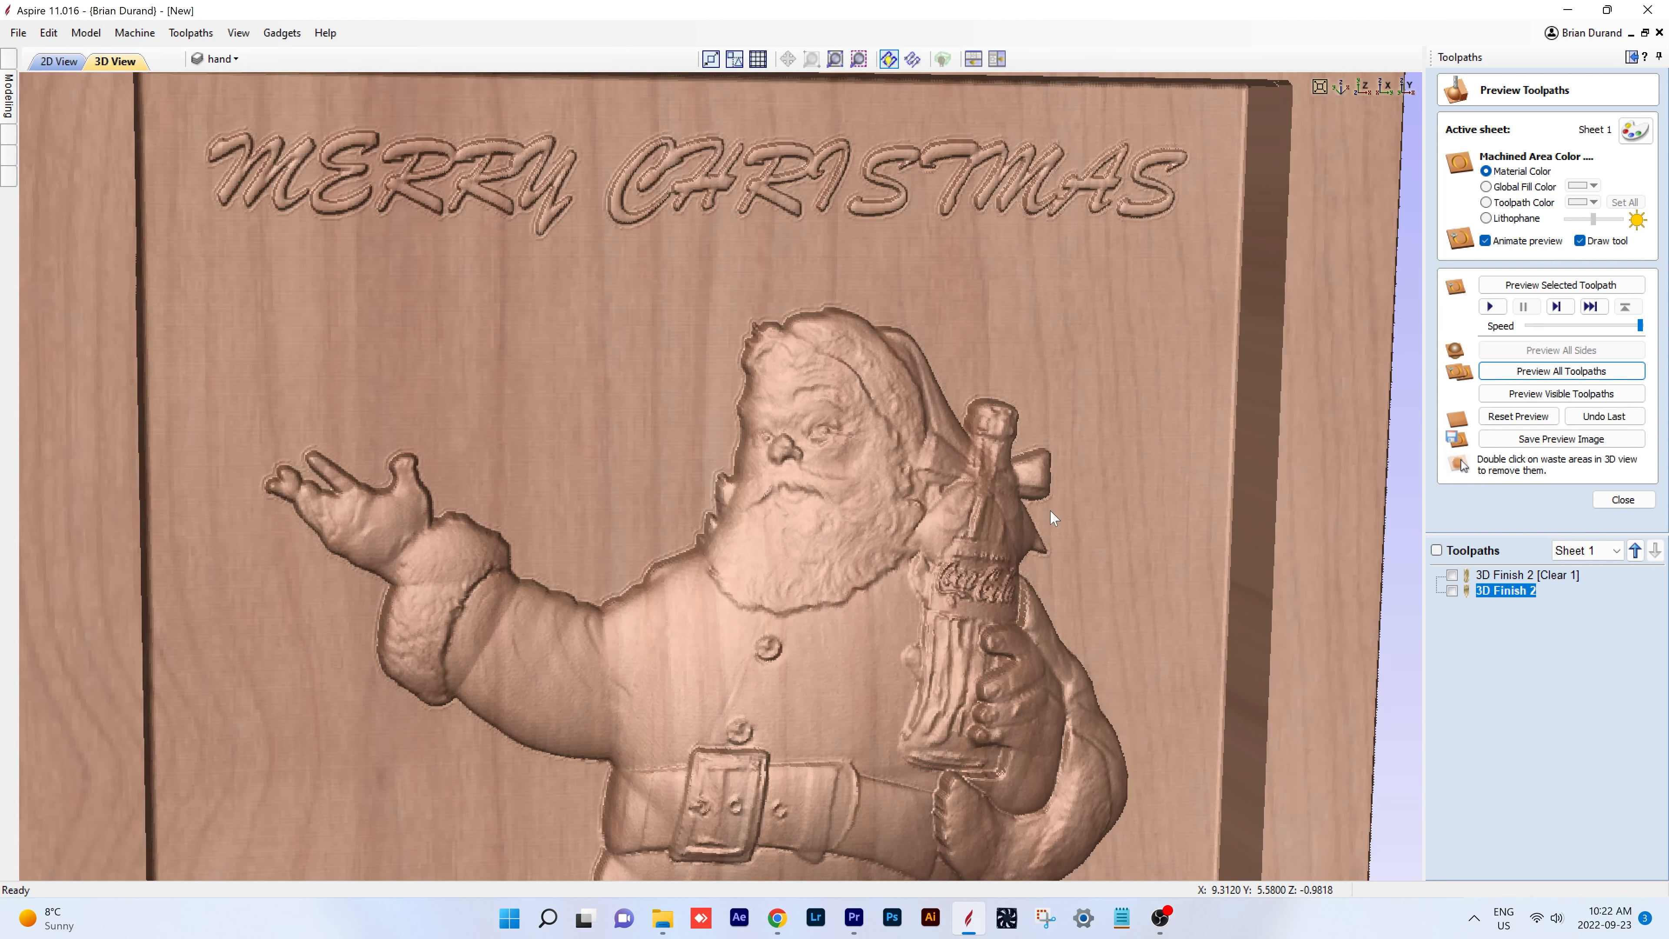
left_click_drag(1049, 508, 942, 505)
scroll(941, 503, "down", 2)
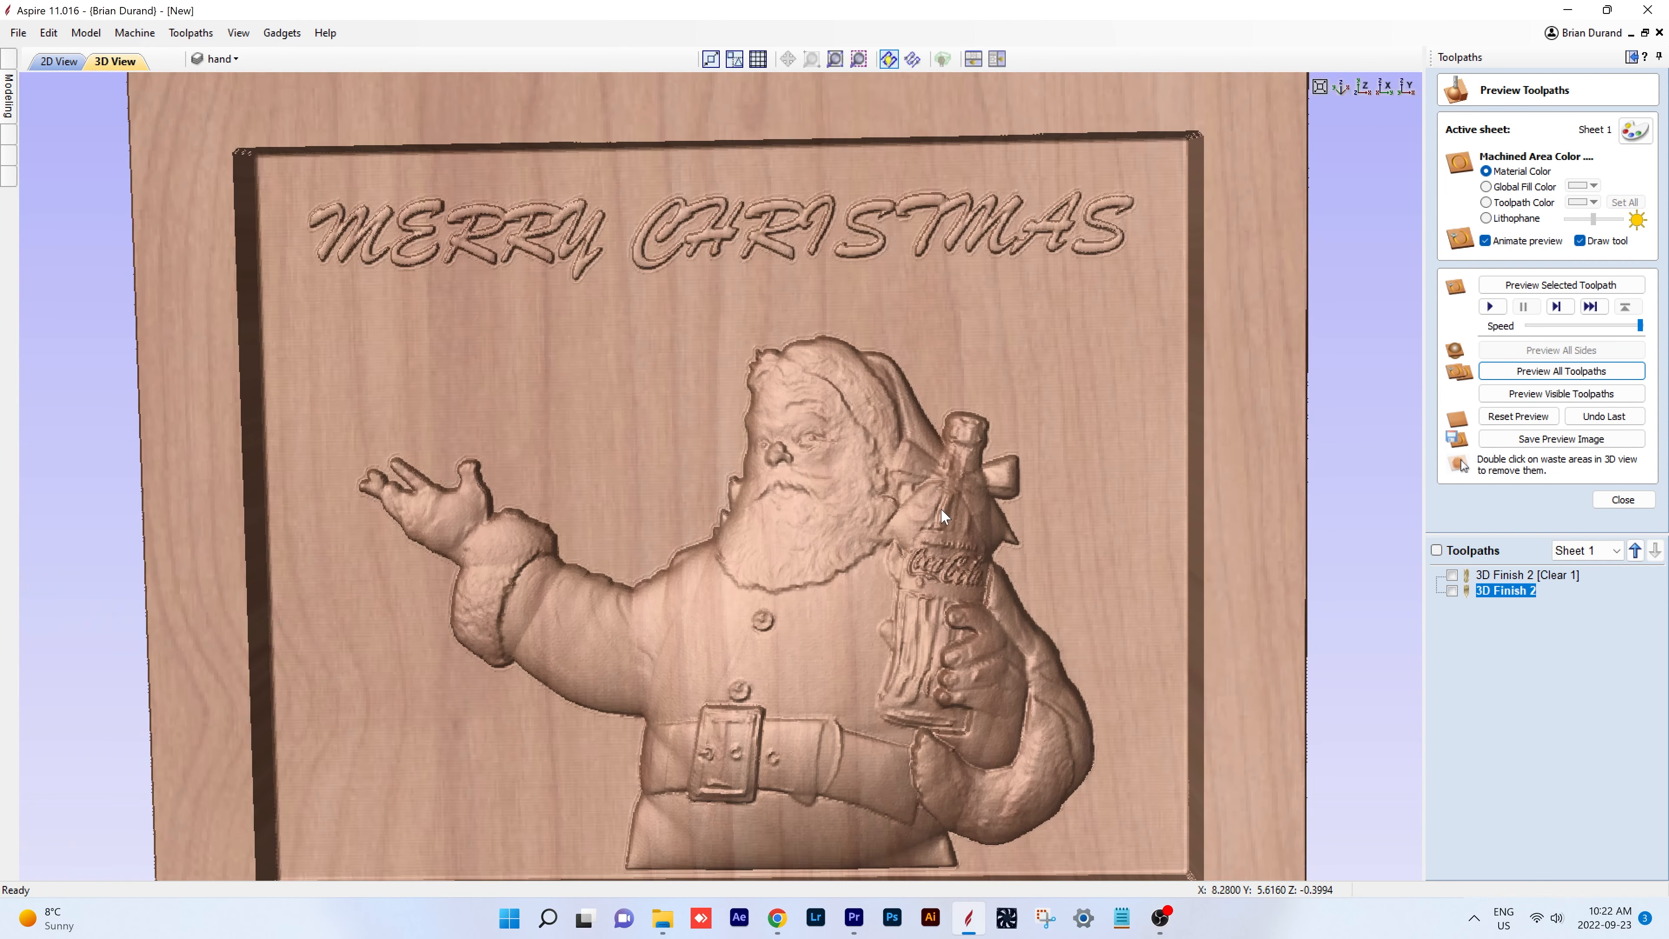
scroll(942, 510, "down", 2)
left_click_drag(1087, 486, 906, 475)
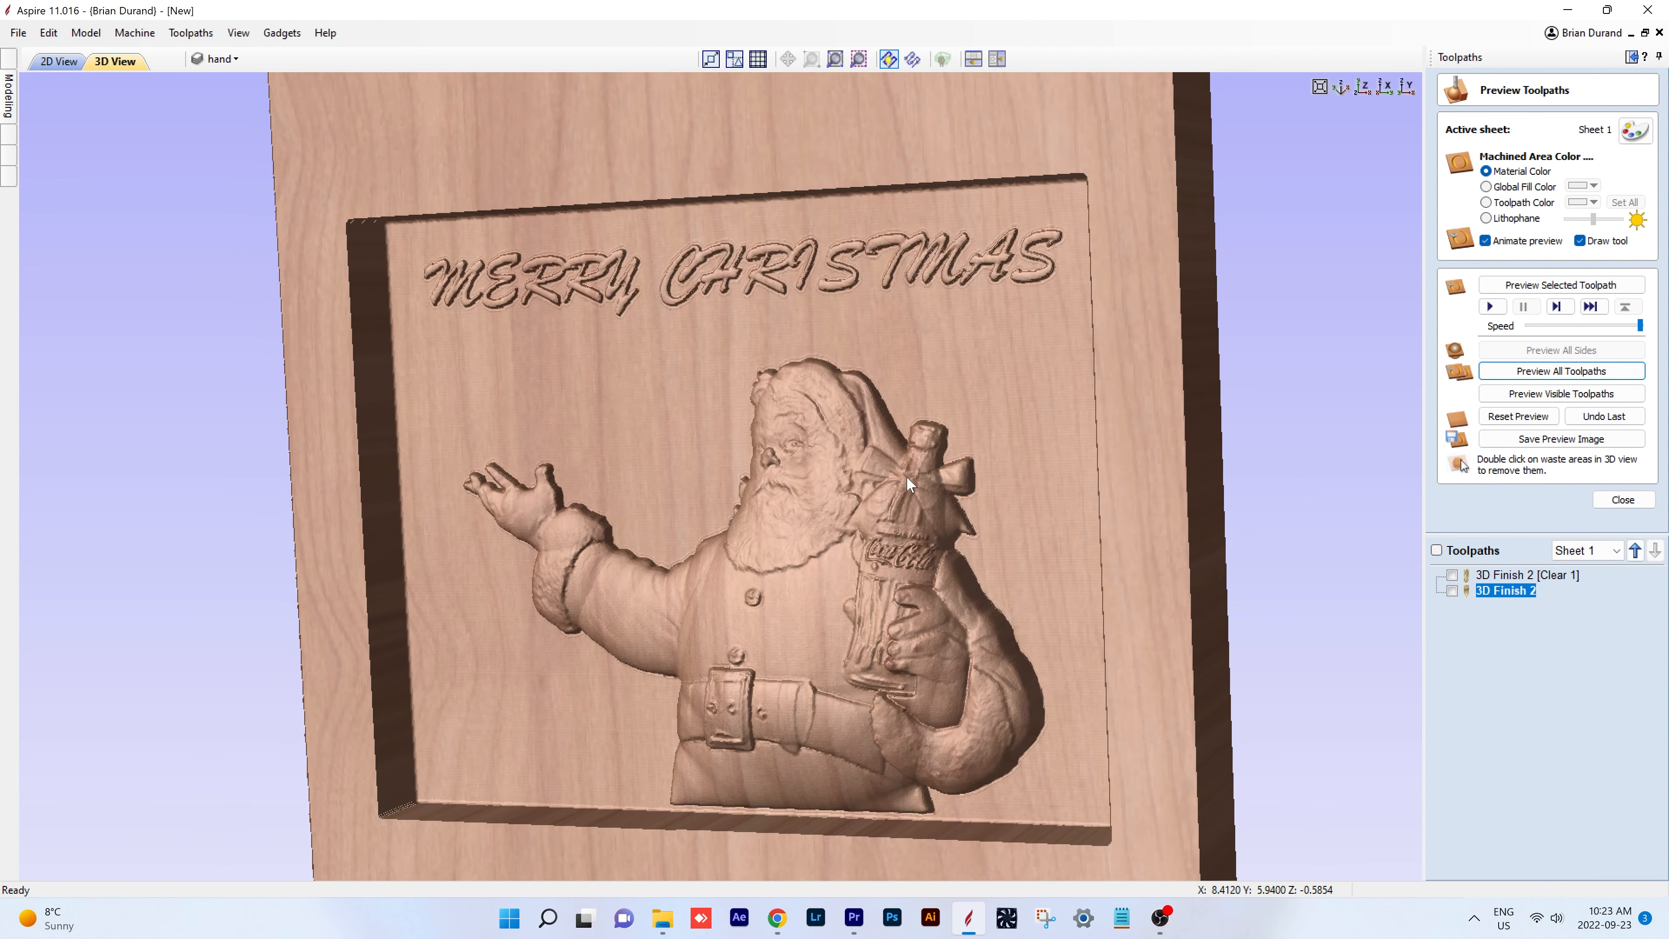